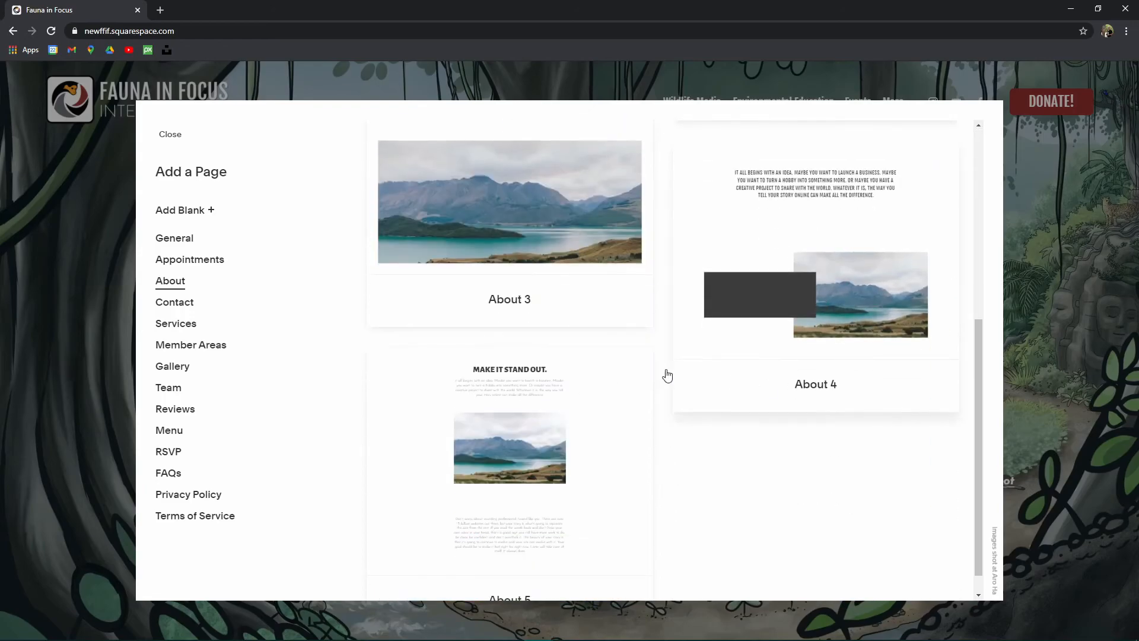
# Step: Browse the Contact, Services, Member Areas, Gallery and Team page layouts
pyautogui.click(189, 304)
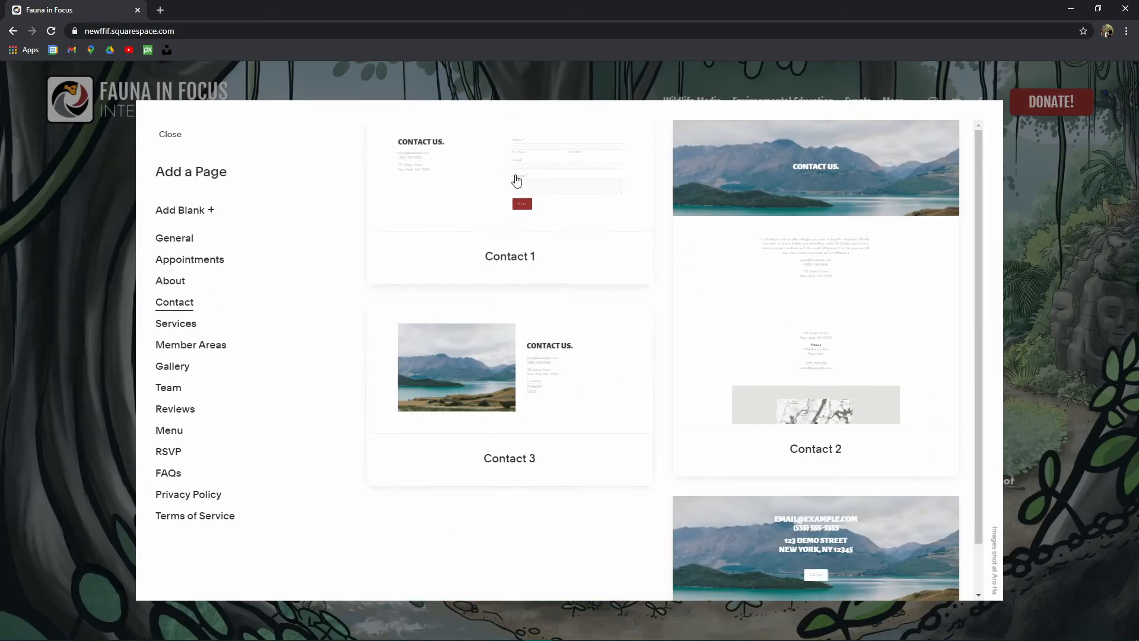
pyautogui.scroll(-2, 838, 373)
pyautogui.scroll(2, 837, 373)
pyautogui.scroll(-2, 435, 357)
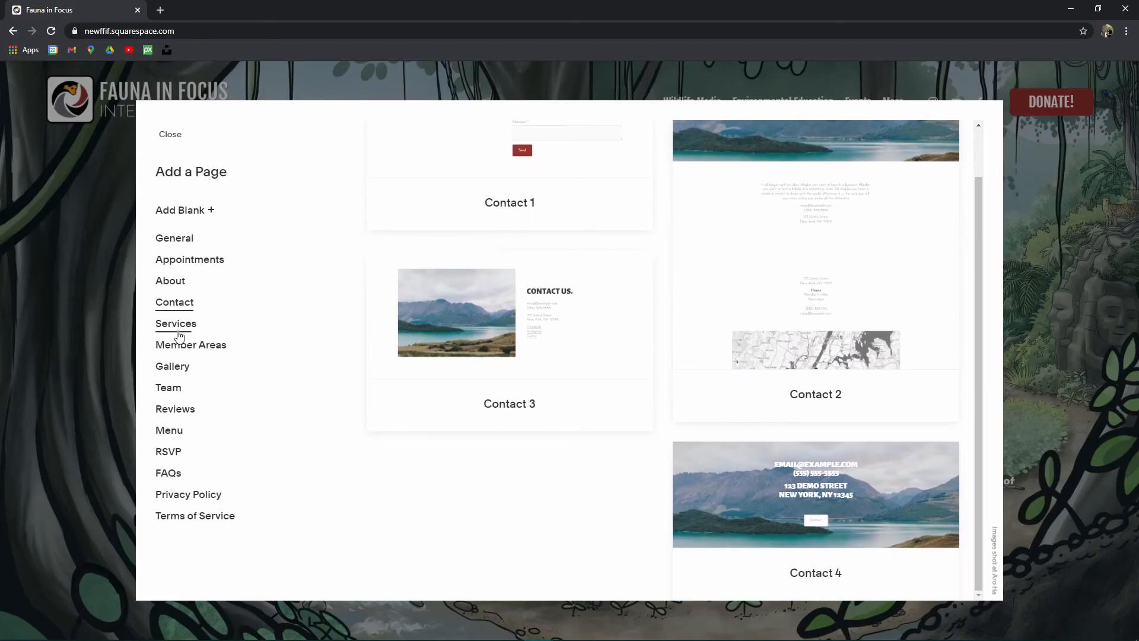
pyautogui.click(200, 324)
pyautogui.scroll(-1, 820, 258)
pyautogui.scroll(-4, 820, 258)
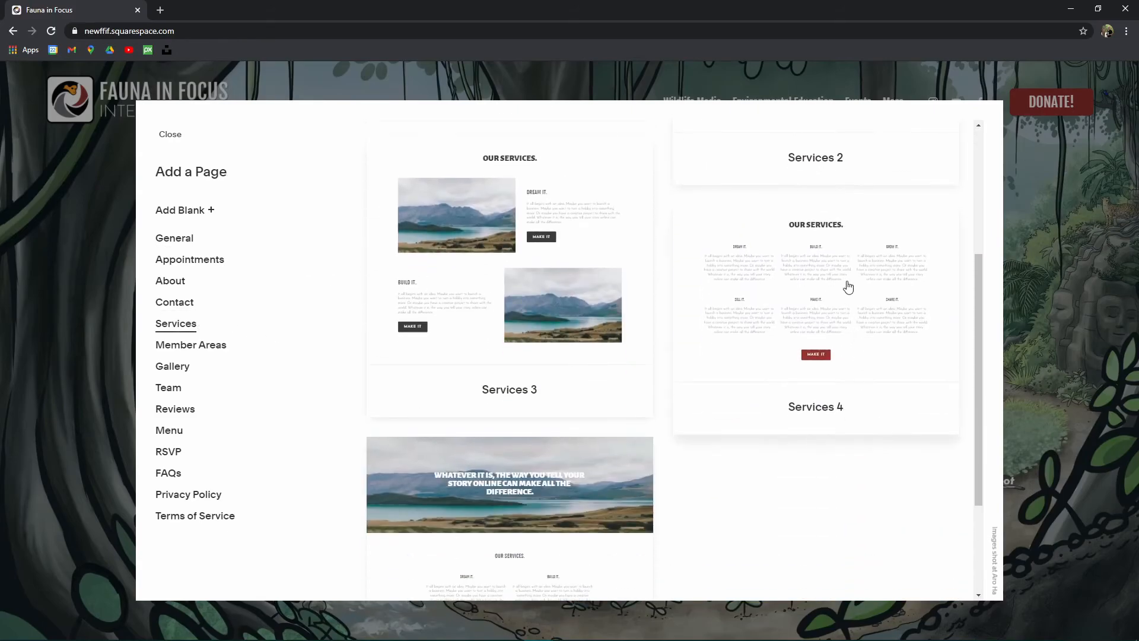
pyautogui.click(201, 350)
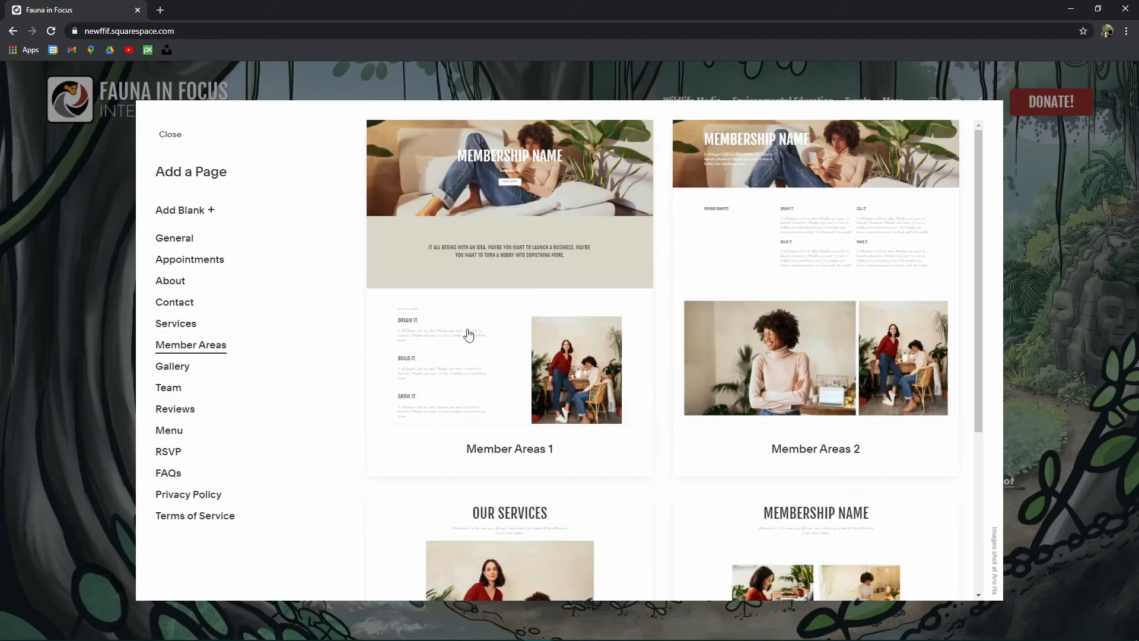
pyautogui.scroll(-3, 839, 297)
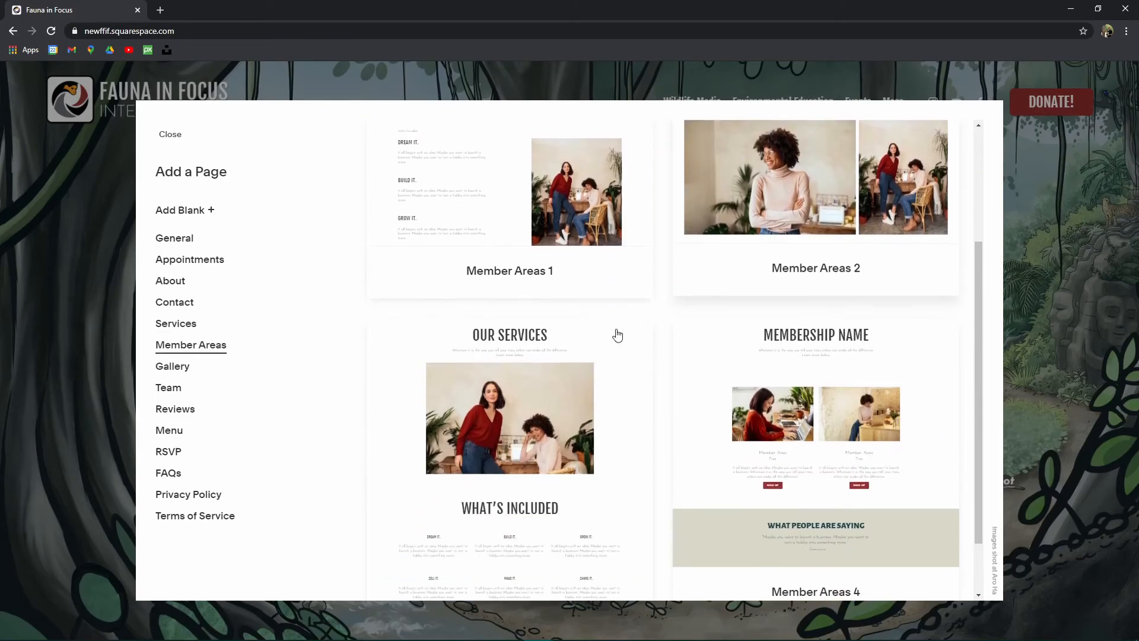
pyautogui.click(204, 371)
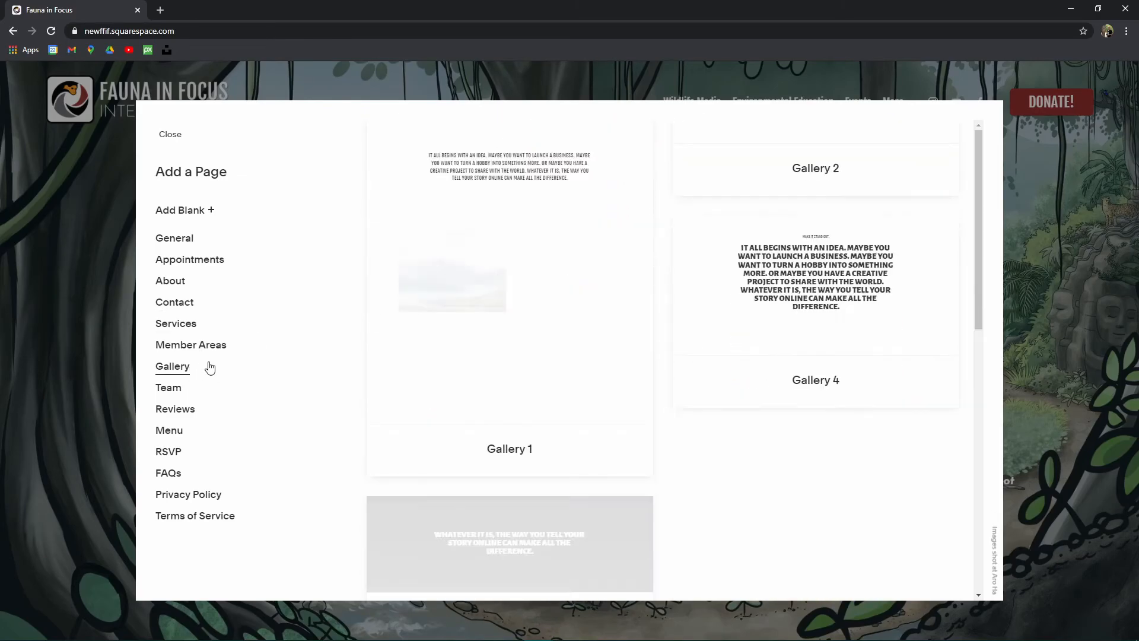
pyautogui.scroll(-3, 517, 244)
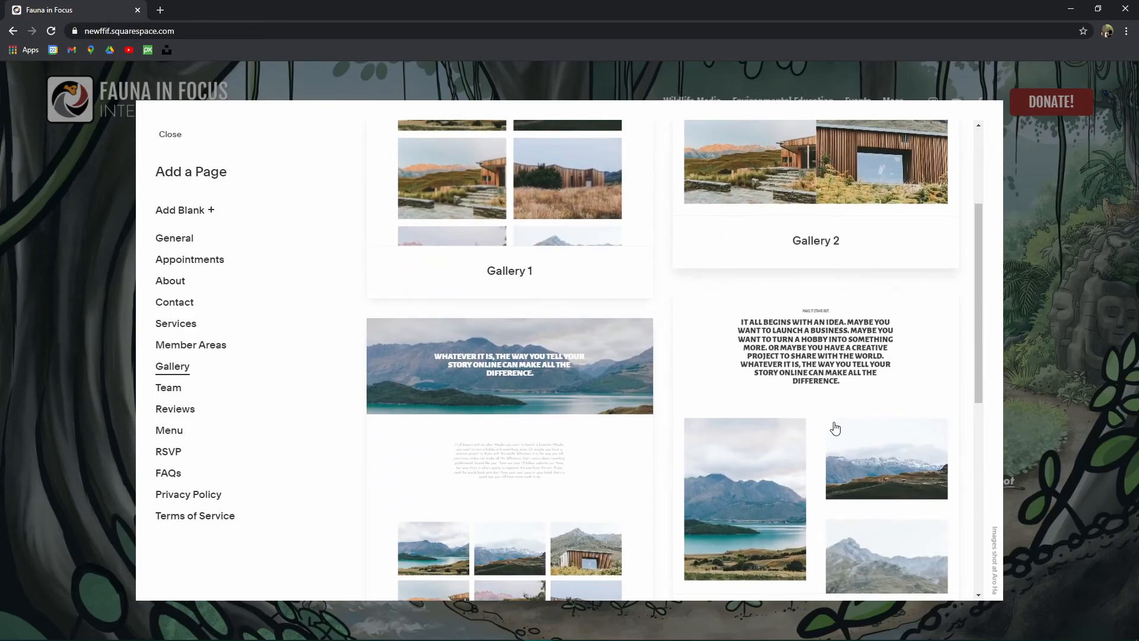
pyautogui.scroll(-3, 836, 425)
pyautogui.click(178, 389)
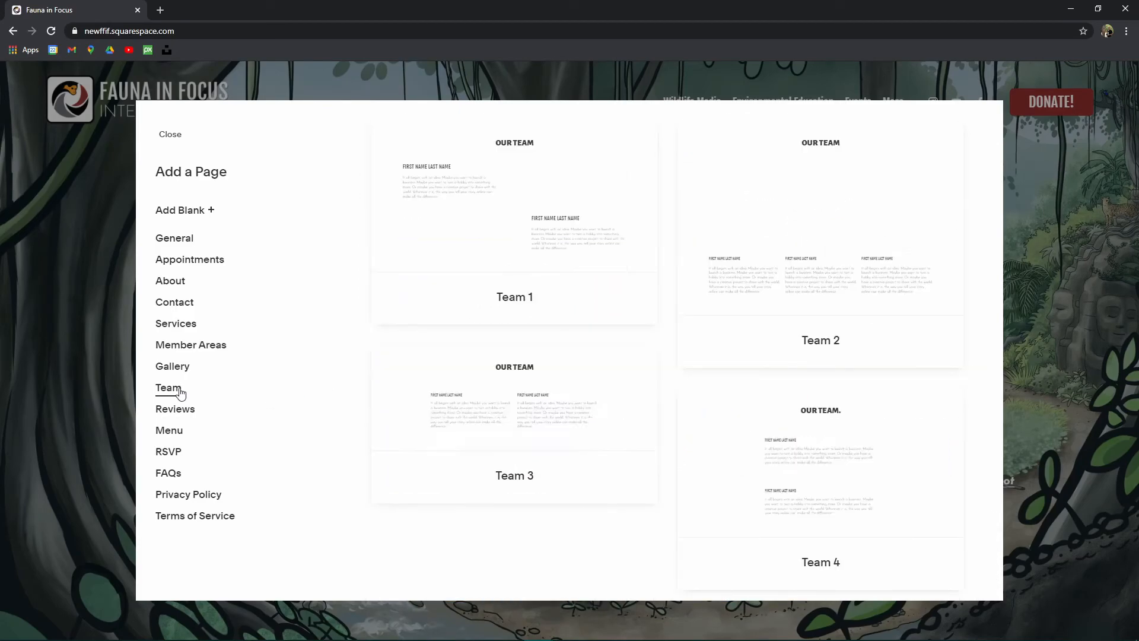
pyautogui.scroll(-3, 884, 238)
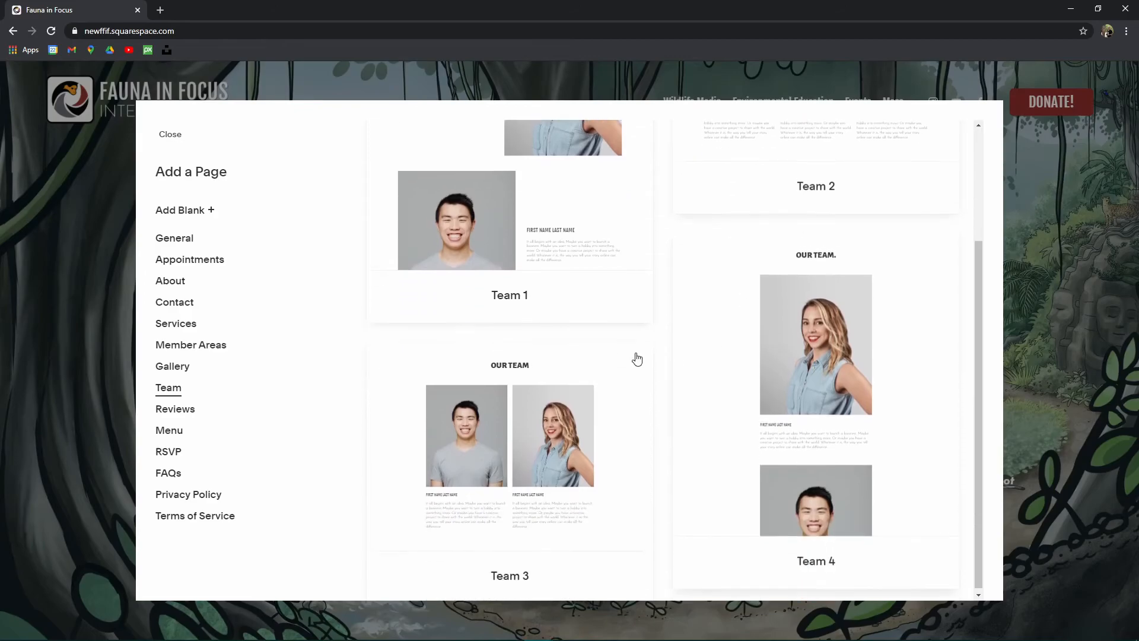
# Step: Browse the Reviews, Menu, RSVP, FAQs, Privacy Policy and Terms of Service layouts
pyautogui.click(204, 415)
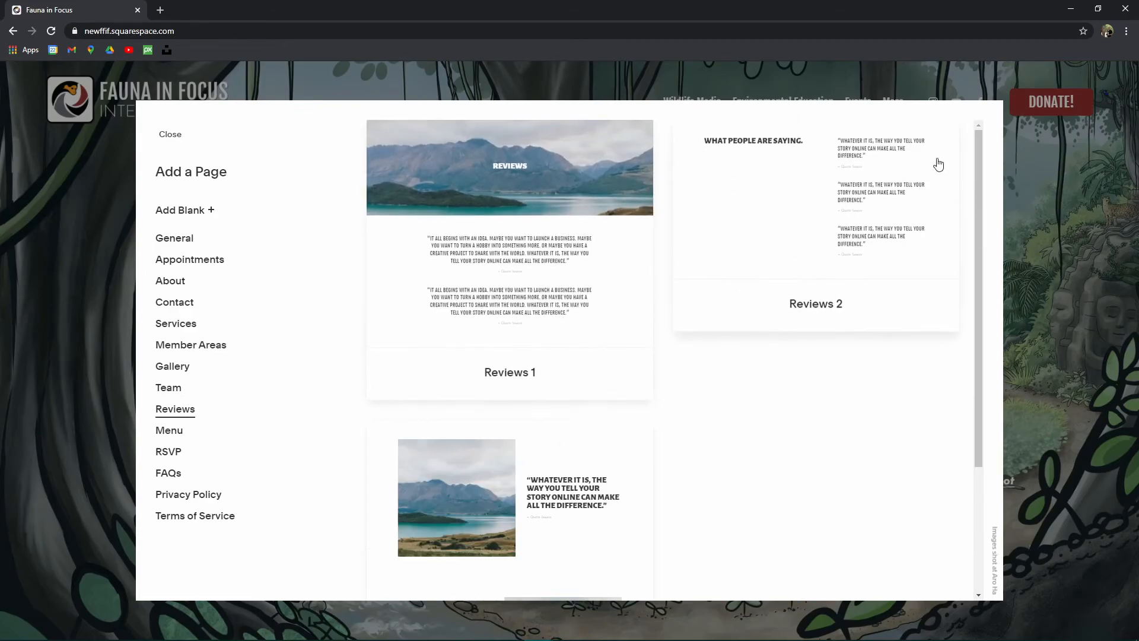
pyautogui.click(169, 431)
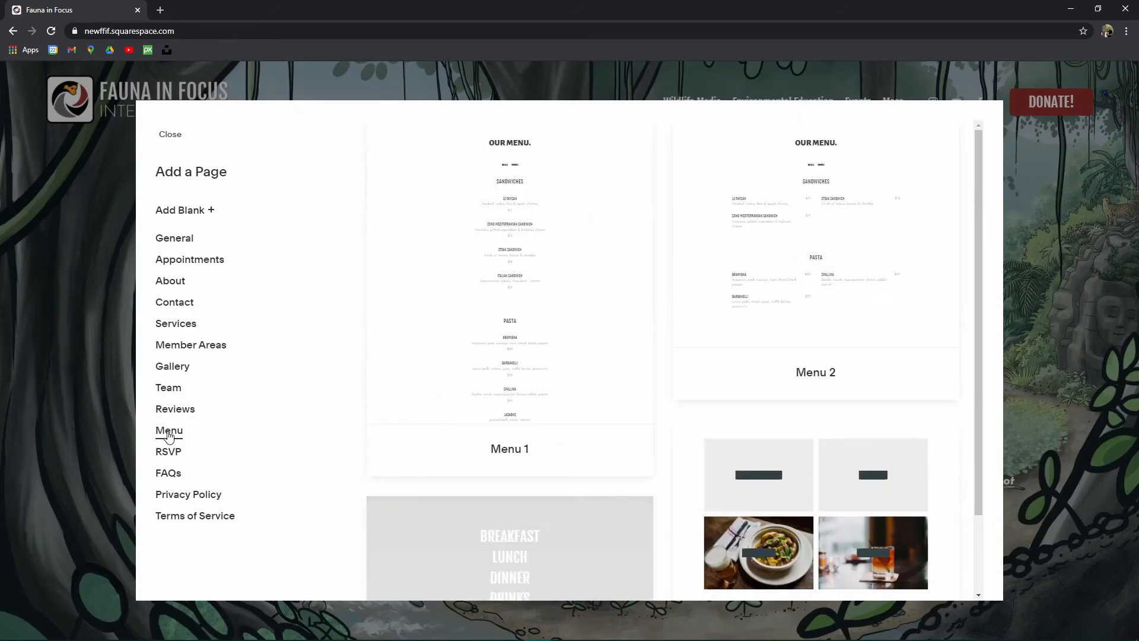
pyautogui.scroll(-2, 783, 289)
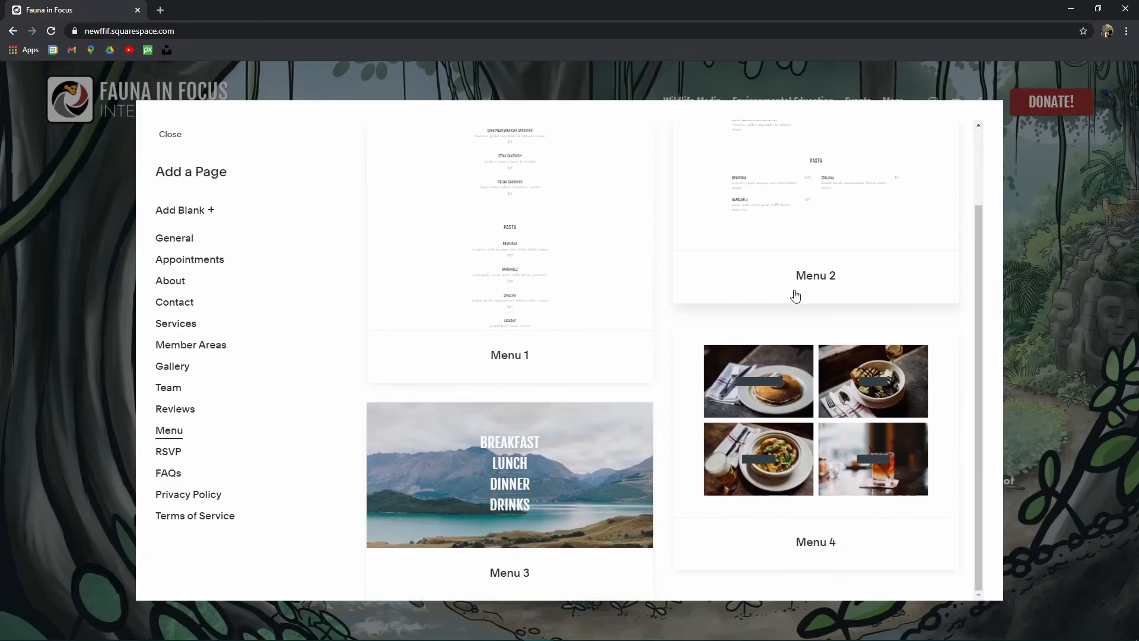
pyautogui.click(163, 455)
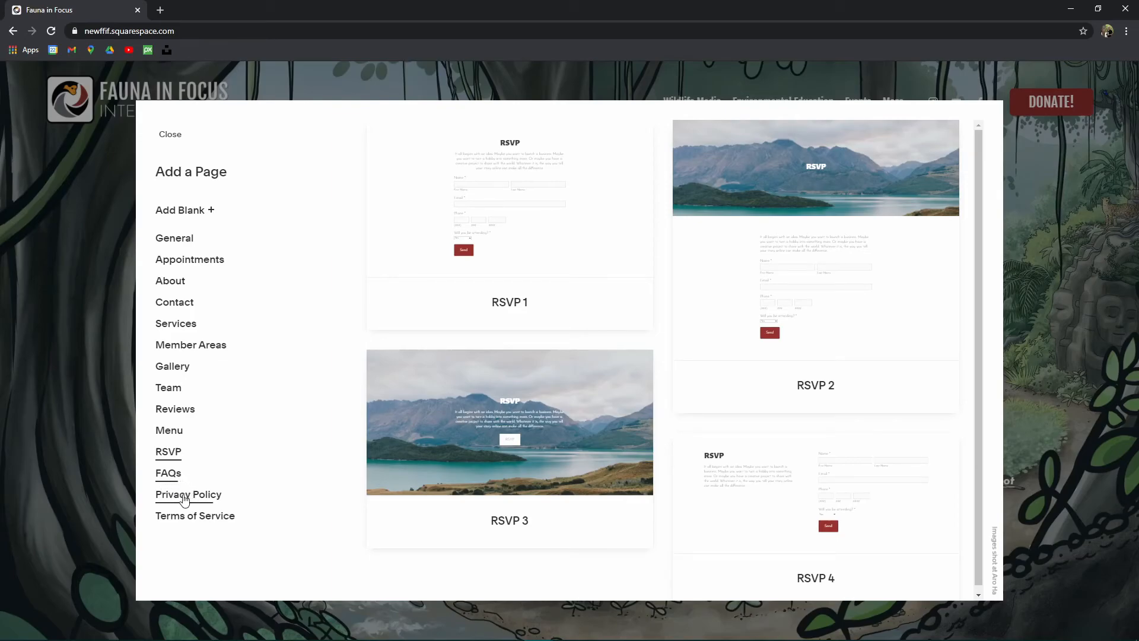
pyautogui.click(169, 475)
pyautogui.scroll(-3, 461, 277)
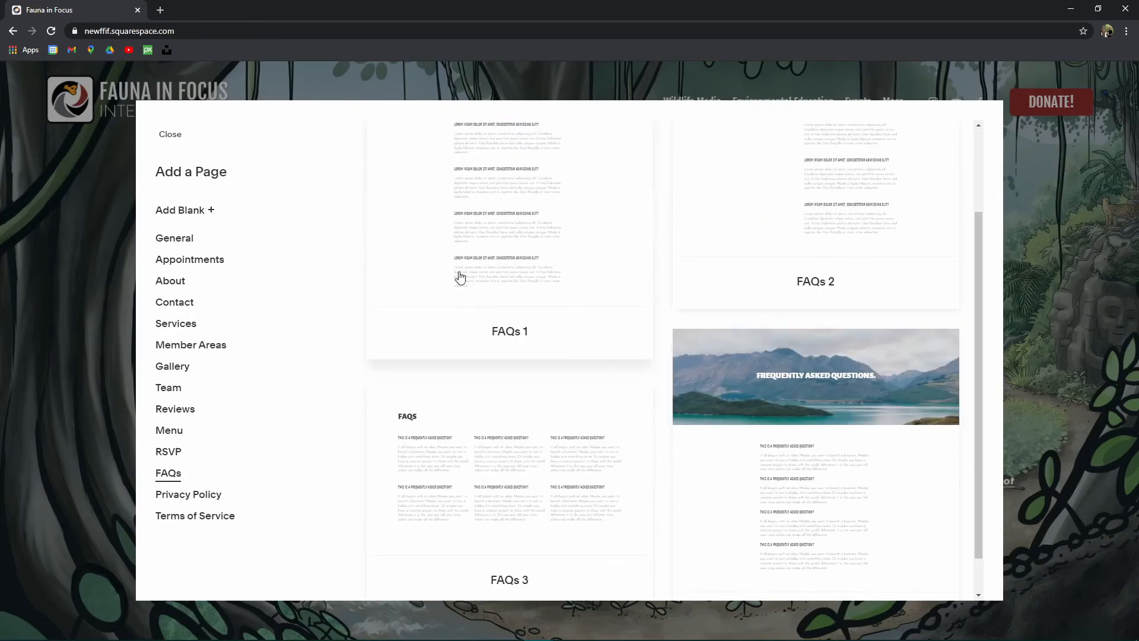
pyautogui.click(206, 503)
pyautogui.scroll(-2, 779, 252)
pyautogui.click(205, 517)
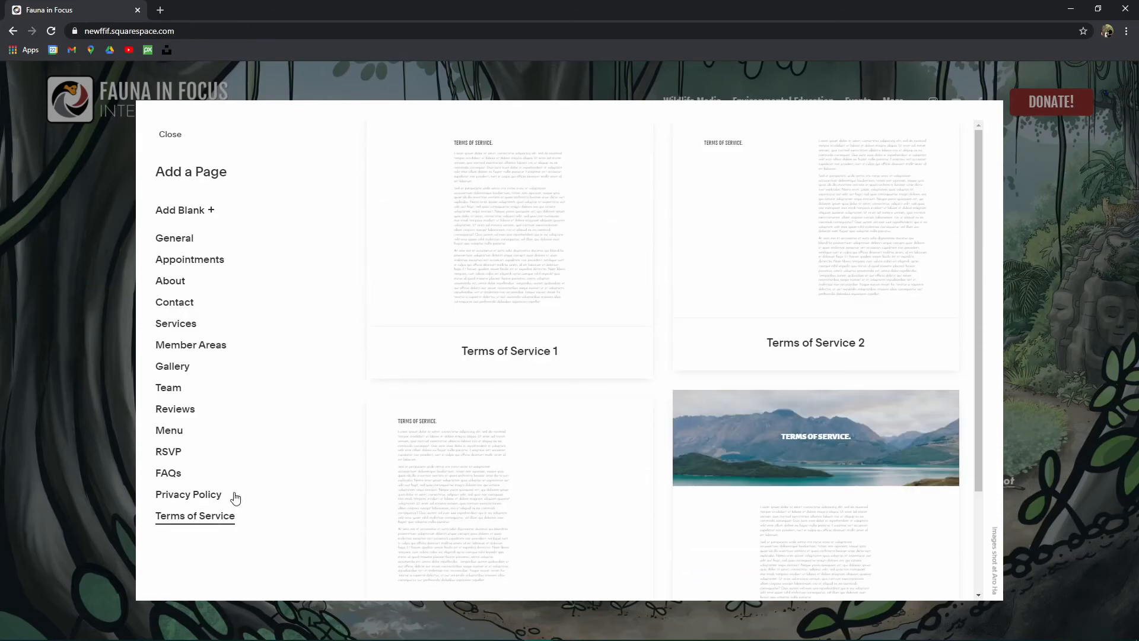
pyautogui.scroll(-2, 892, 351)
# Step: Look through the General layouts and create the new page from General 6
pyautogui.click(176, 238)
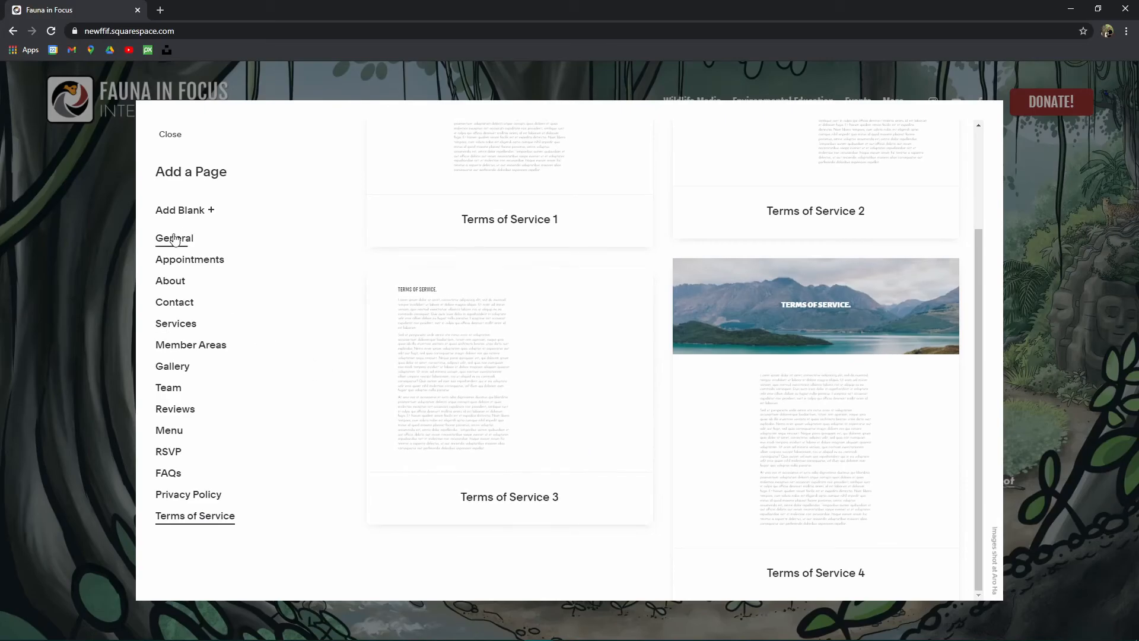
pyautogui.scroll(-5, 843, 371)
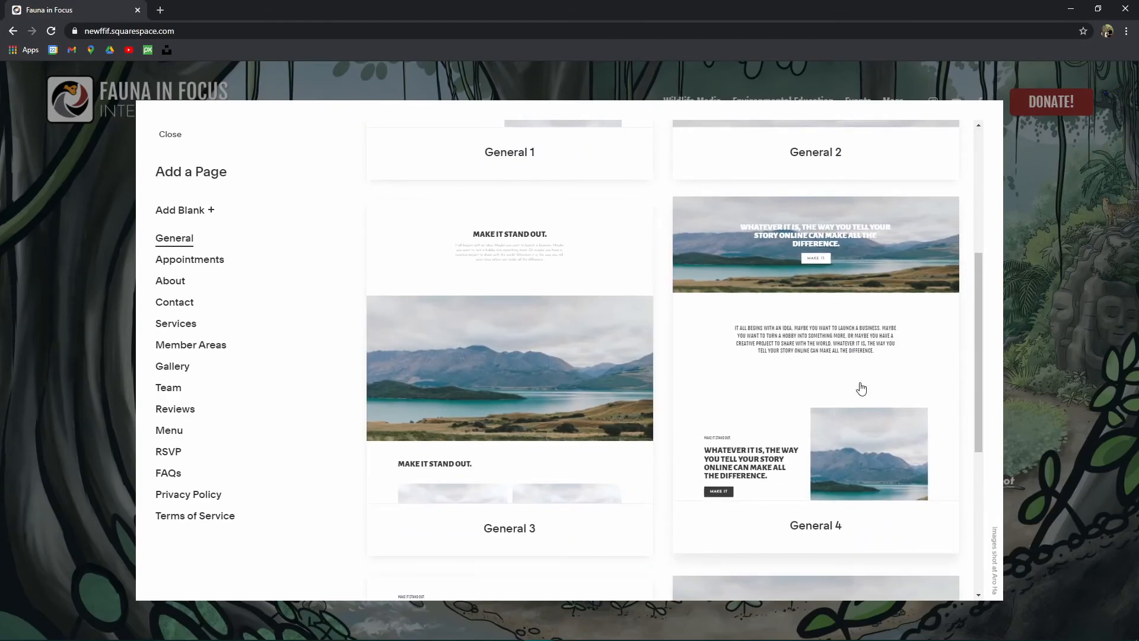
pyautogui.scroll(5, 860, 378)
pyautogui.scroll(-7, 843, 368)
pyautogui.scroll(-4, 843, 359)
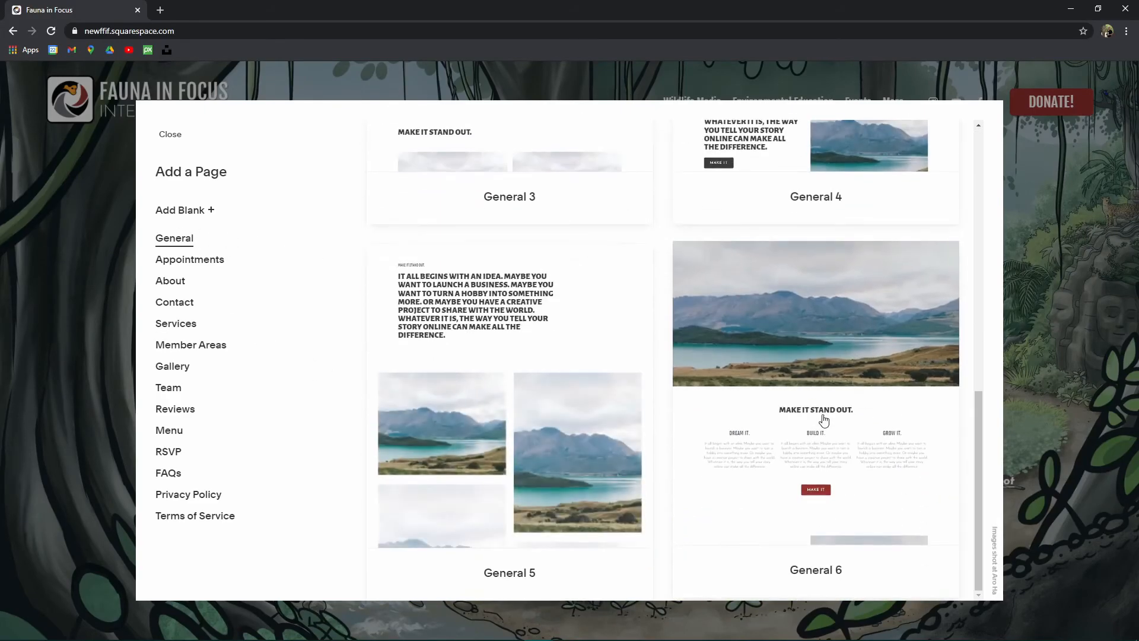
pyautogui.press('Escape')
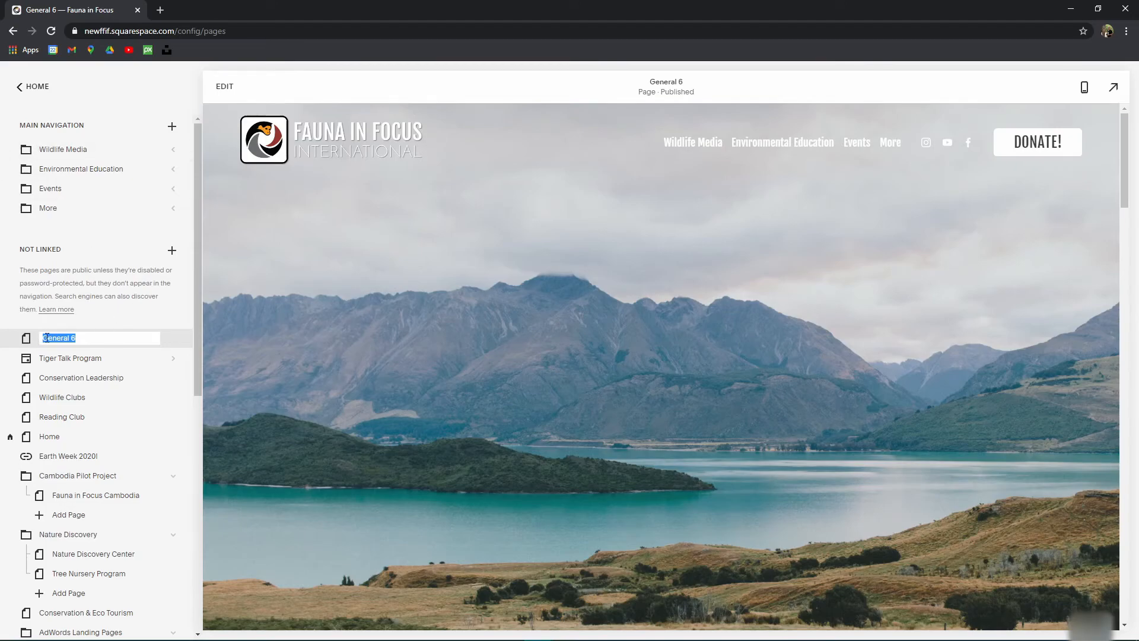
# Step: Scroll the General 6 page's placeholder sections, including 'Make It Stand Out.', and select its name
pyautogui.scroll(-12, 644, 308)
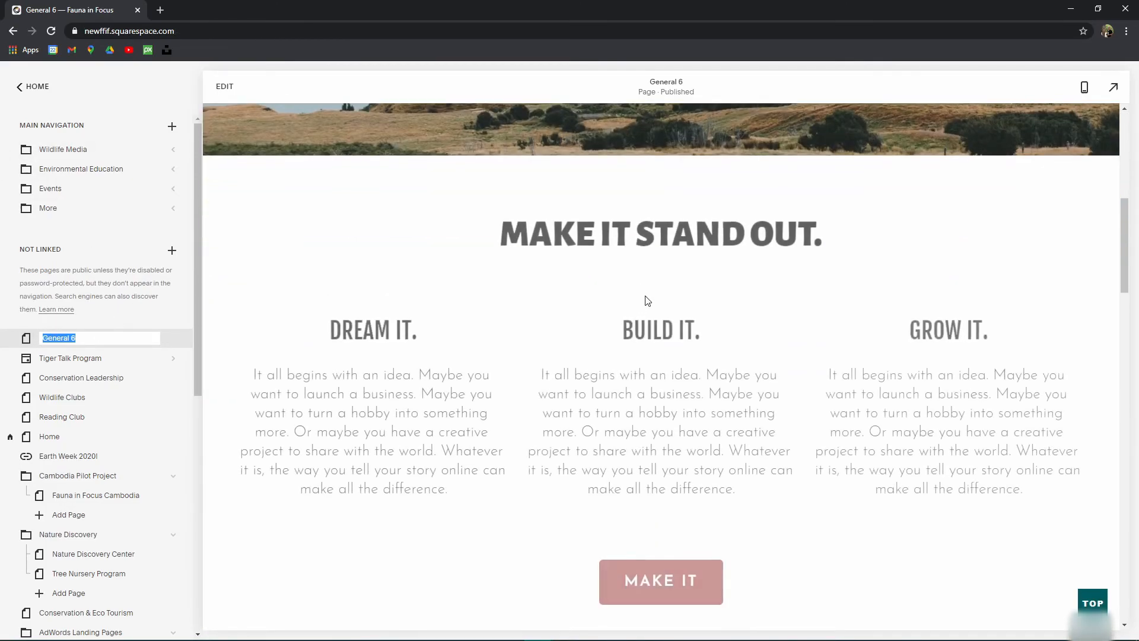
pyautogui.scroll(-10, 645, 296)
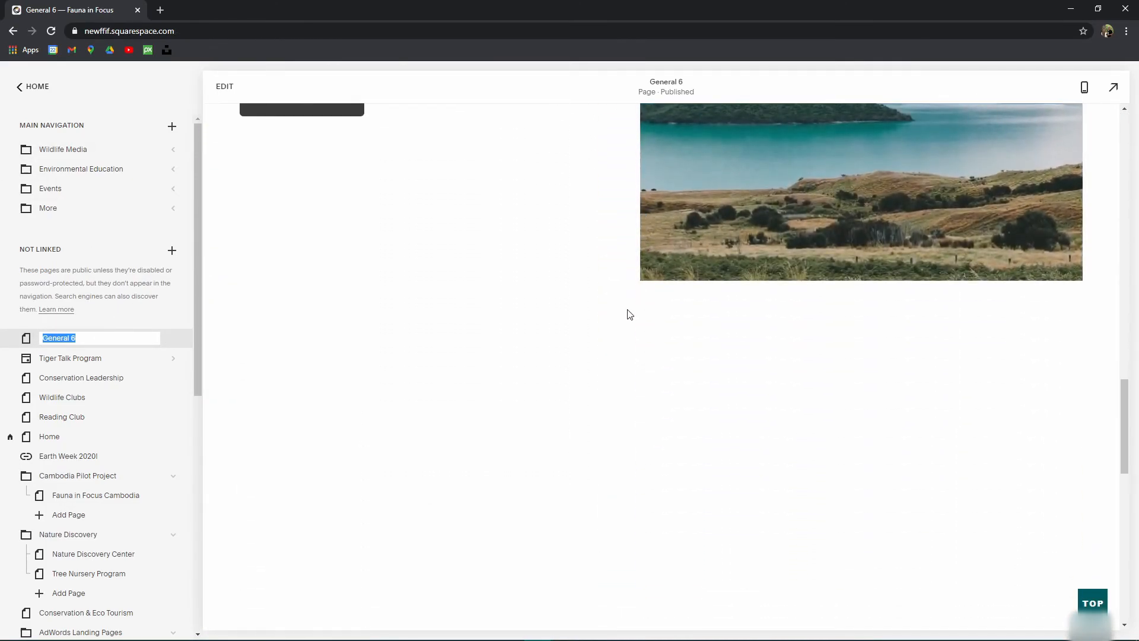
pyautogui.scroll(-6, 624, 332)
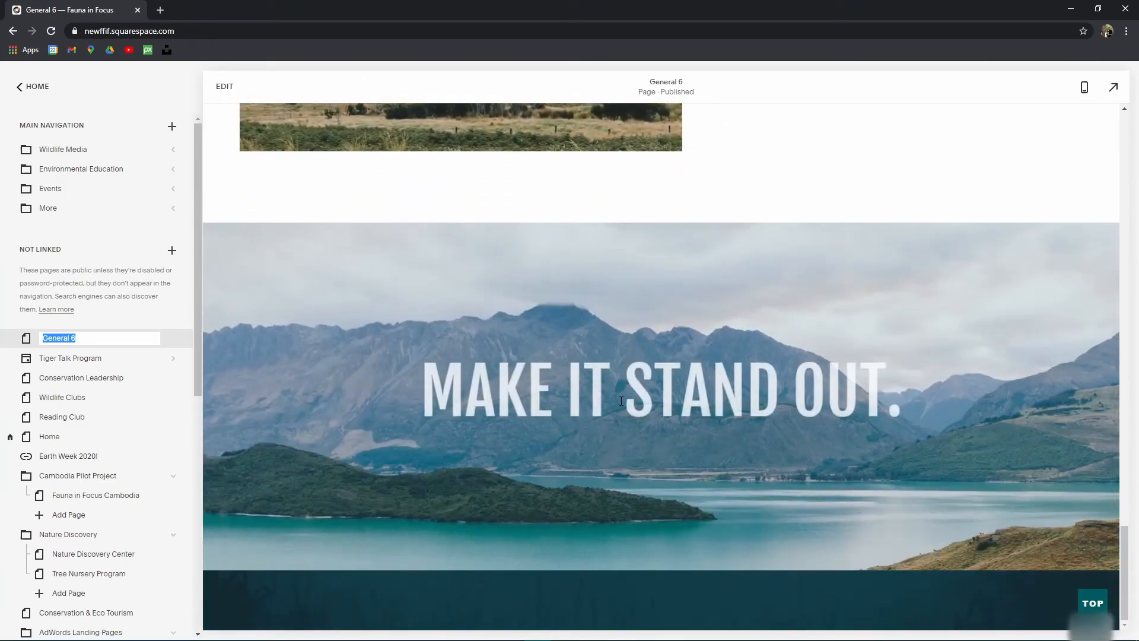
pyautogui.scroll(8, 621, 411)
pyautogui.scroll(10, 621, 410)
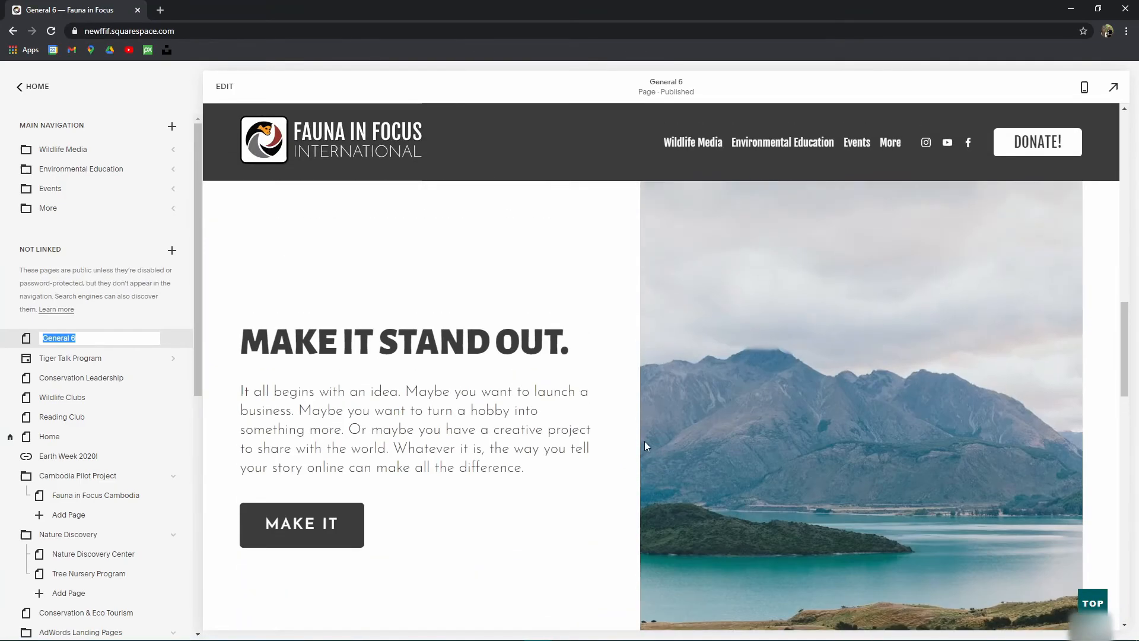
pyautogui.scroll(8, 656, 442)
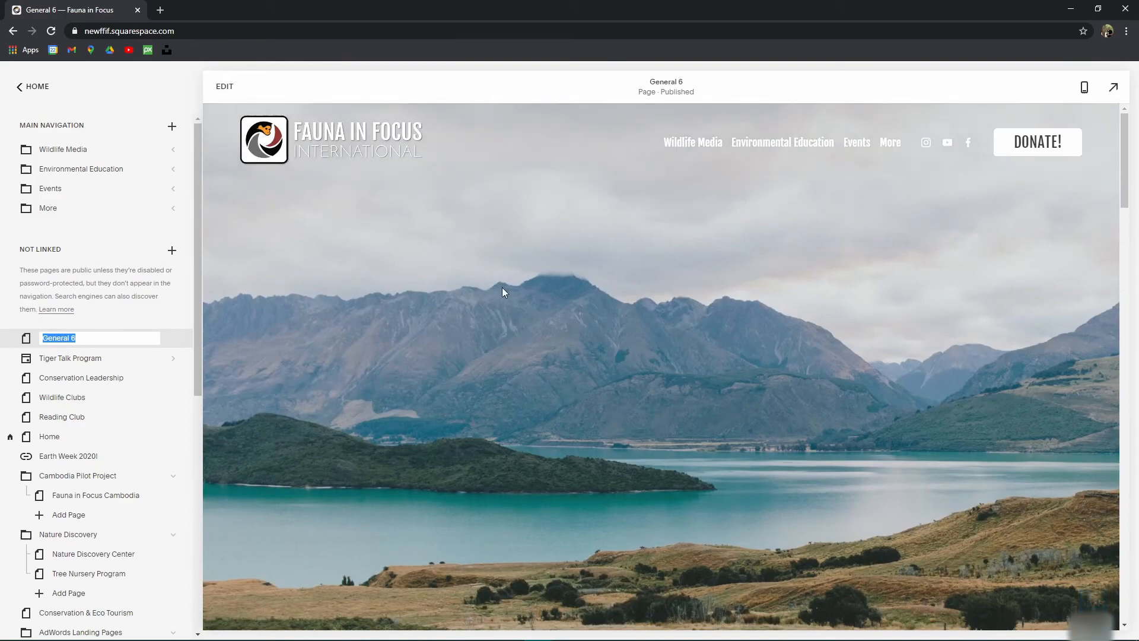
pyautogui.scroll(-5, 666, 369)
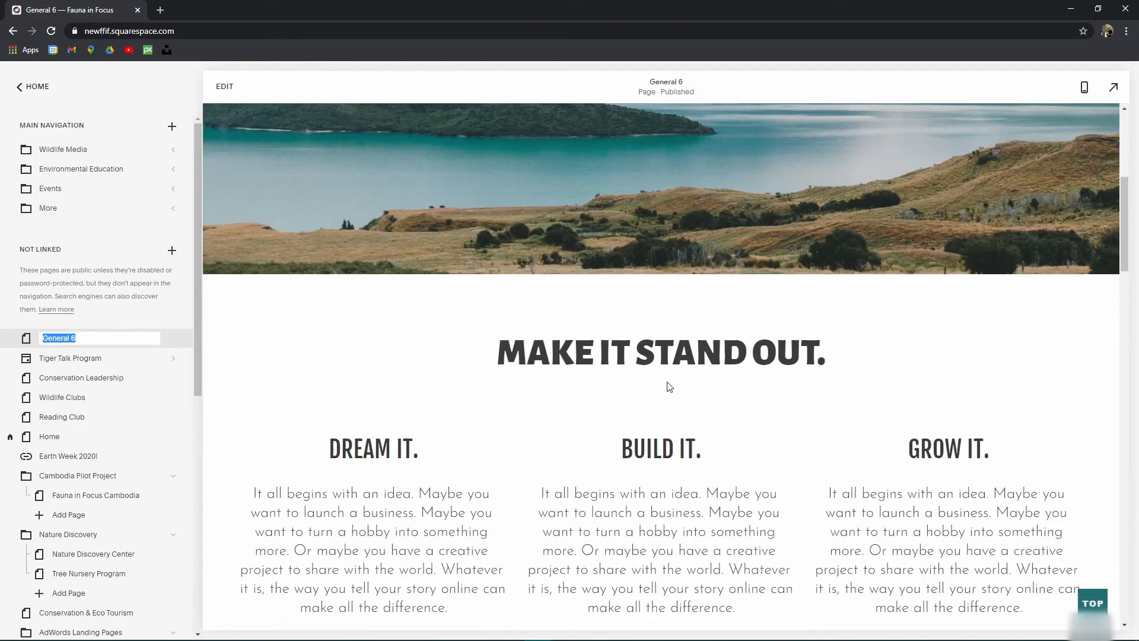
pyautogui.click(97, 343)
pyautogui.moveTo(77, 342); pyautogui.dragTo(5, 343)
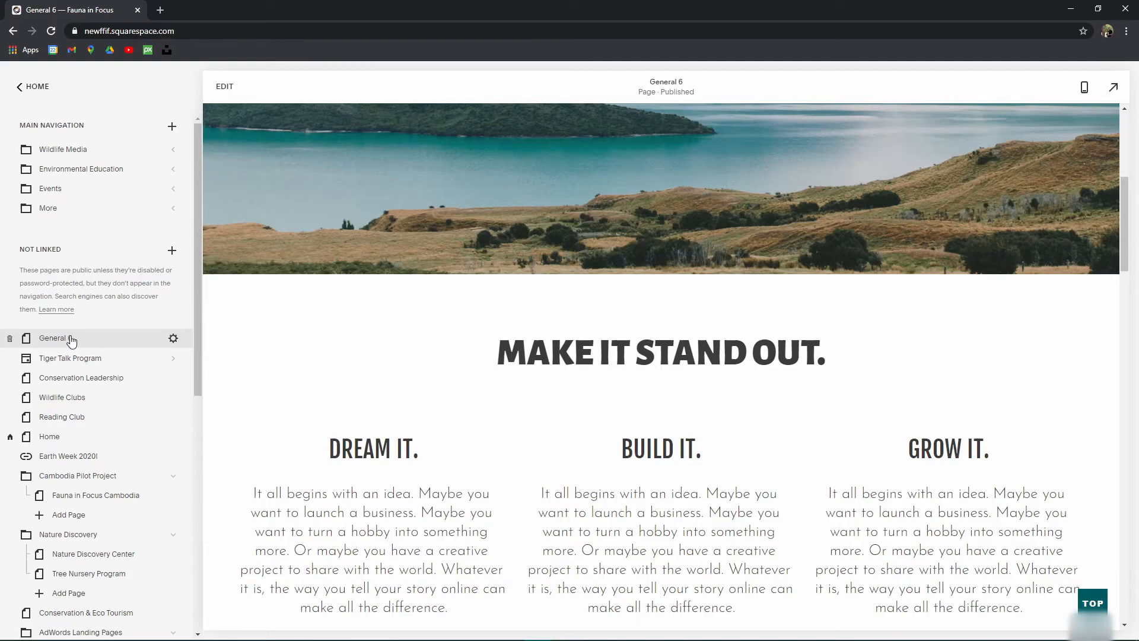
# Step: Title the page 'Test Page 1' and copy it into the navigation title
pyautogui.click(171, 340)
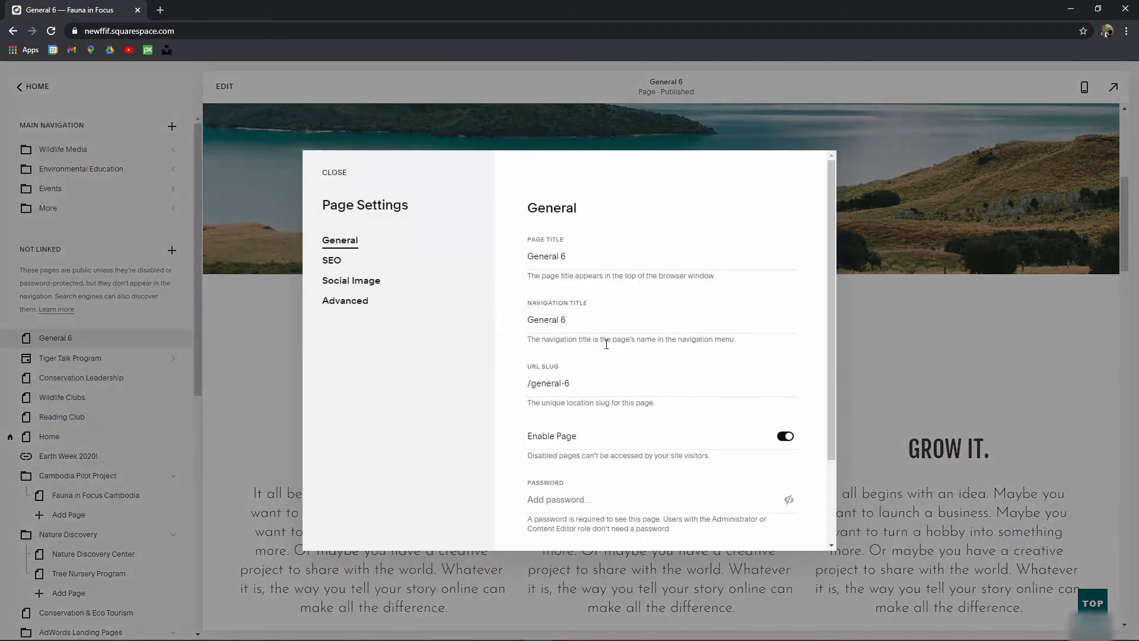
pyautogui.click(183, 327)
pyautogui.click(174, 339)
pyautogui.write('Tes')
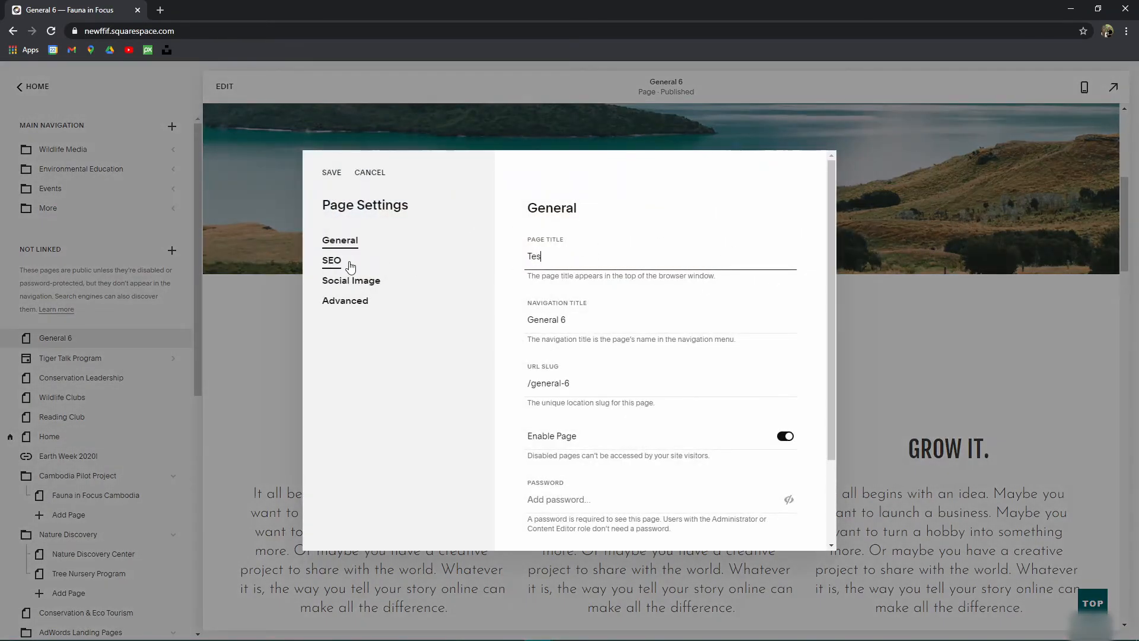
pyautogui.write('t Page 1')
pyautogui.hotkey('ctrl', 'a')
pyautogui.hotkey('ctrl', 'c')
pyautogui.press('Tab')
pyautogui.hotkey('ctrl', 'v')
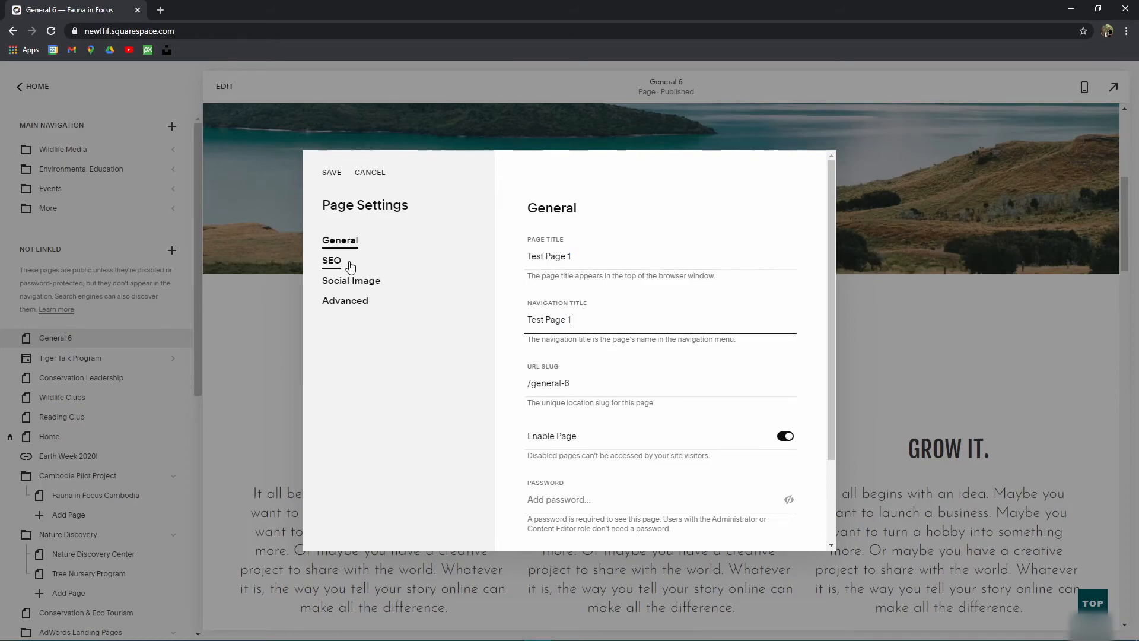
# Step: Set the URL slug to /test-page-1 and toggle the Enable Page switch
pyautogui.press('Tab')
pyautogui.write('/test-page-1')
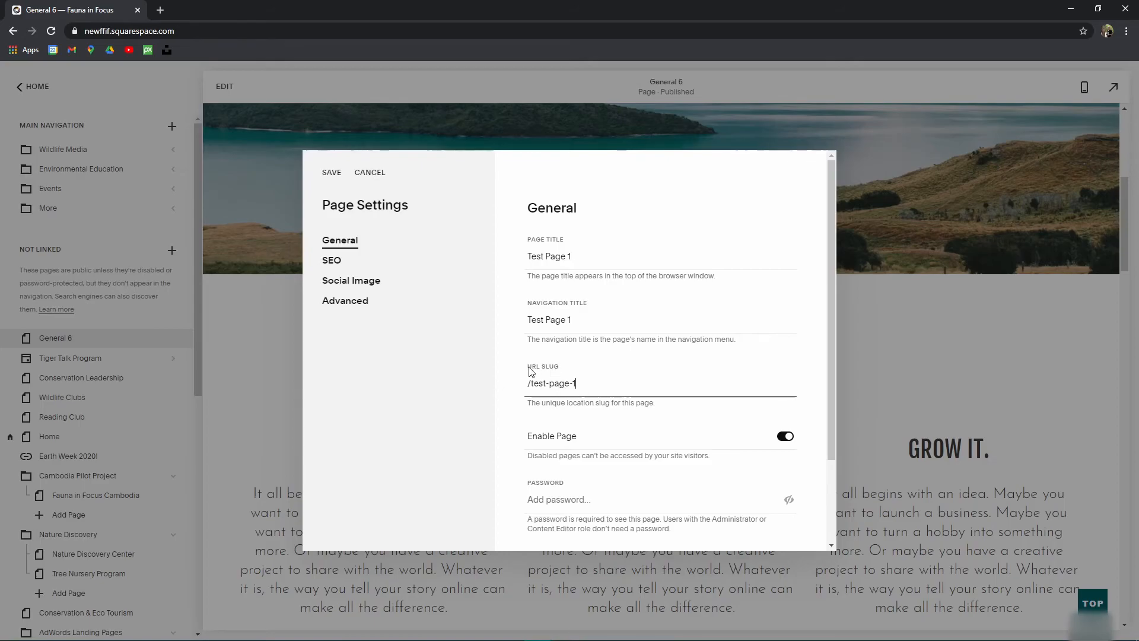
pyautogui.moveTo(578, 383); pyautogui.dragTo(493, 381)
pyautogui.scroll(-2, 603, 392)
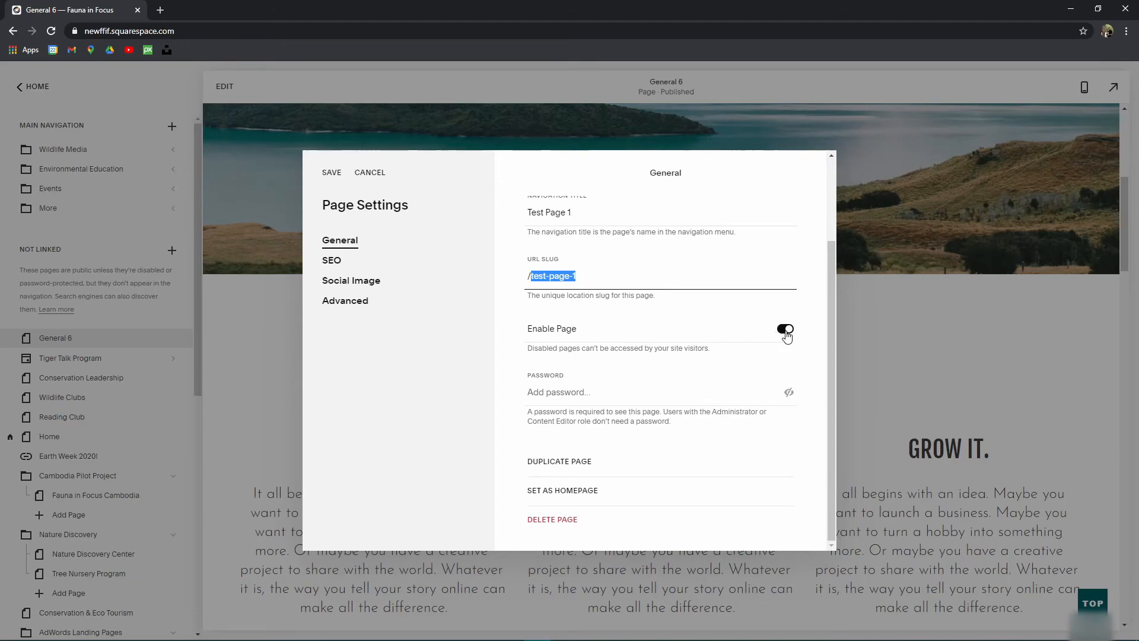
pyautogui.click(786, 330)
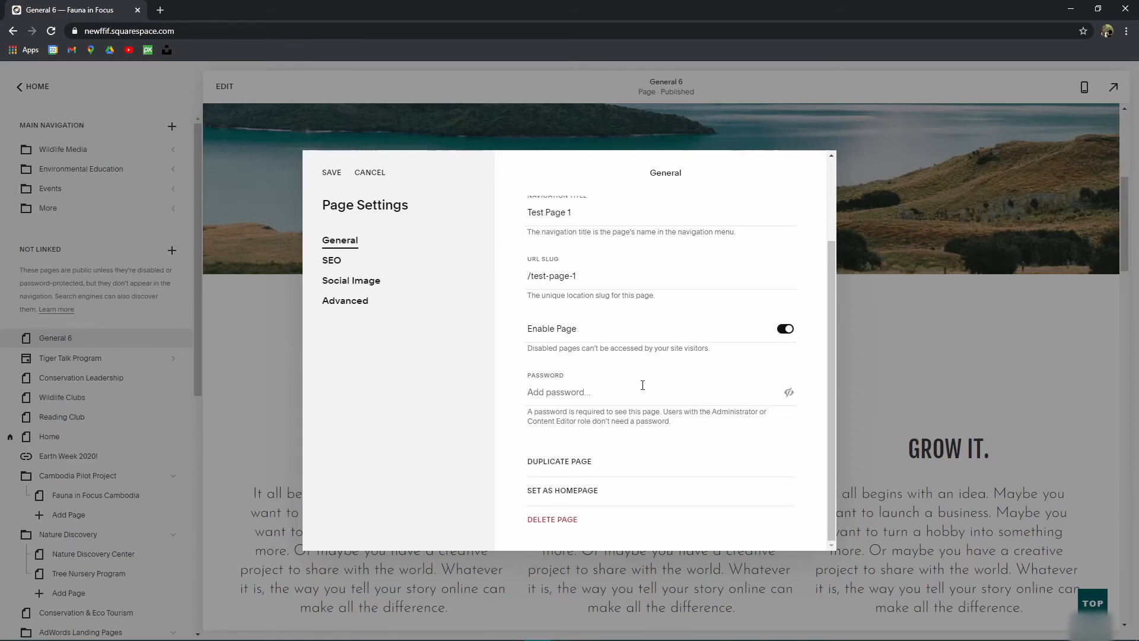
# Step: Enter a test password for the page, reveal it as plain text, and edit it
pyautogui.click(548, 395)
pyautogui.write('•••45')
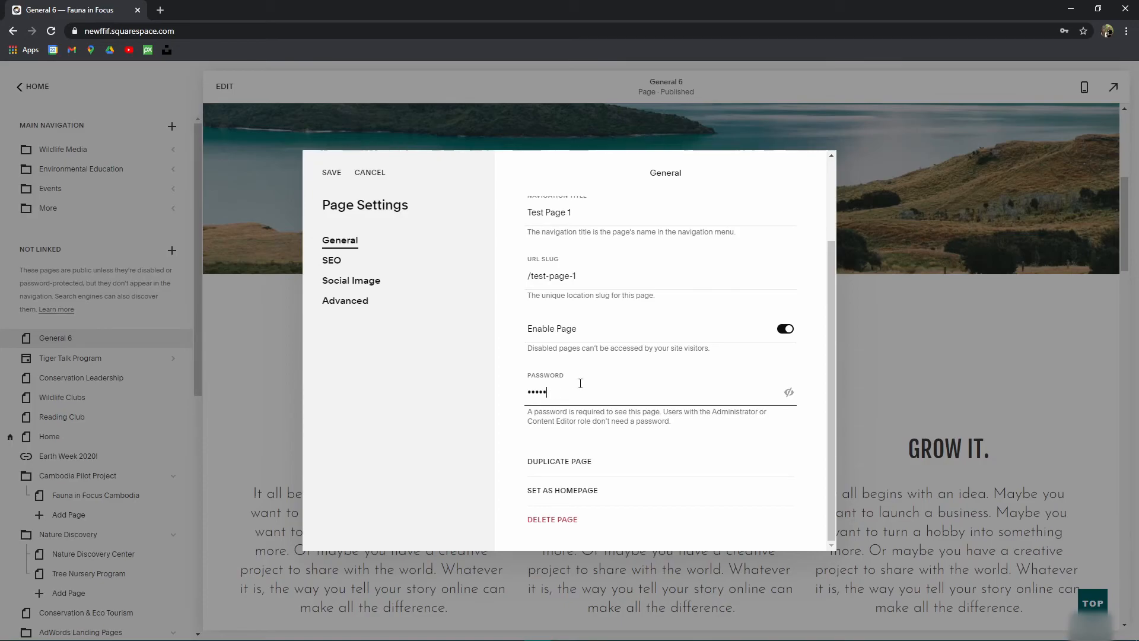
pyautogui.click(788, 392)
pyautogui.moveTo(583, 393); pyautogui.dragTo(514, 389)
pyautogui.write('admin')
# Step: Delete the password so the page stays unprotected, and switch to the SEO section
pyautogui.hotkey('ctrl', 'a')
pyautogui.press('BackSpace')
pyautogui.scroll(3, 598, 415)
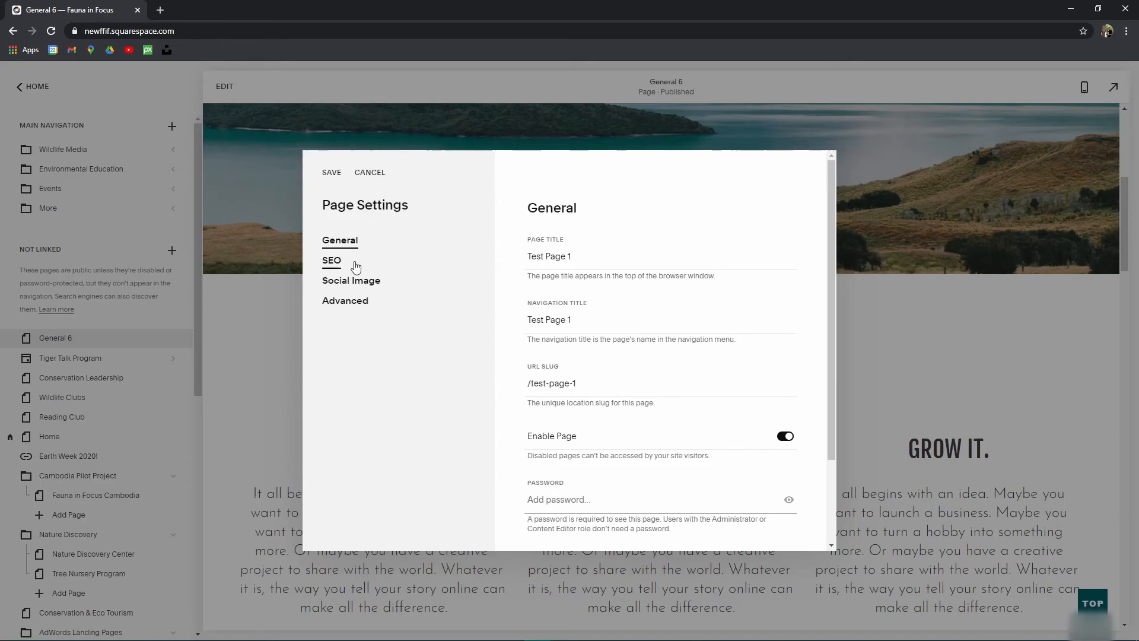
pyautogui.click(335, 262)
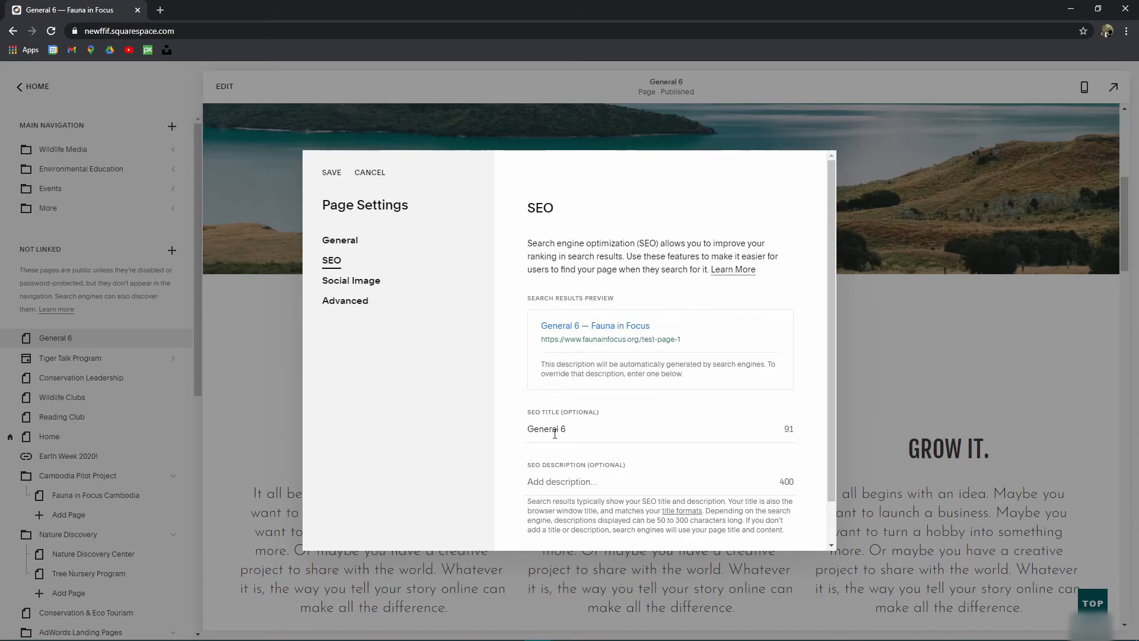
# Step: Set SEO title 'Test Page' and a description about using Squarespace's built-in page layouts
pyautogui.moveTo(585, 427); pyautogui.dragTo(359, 438)
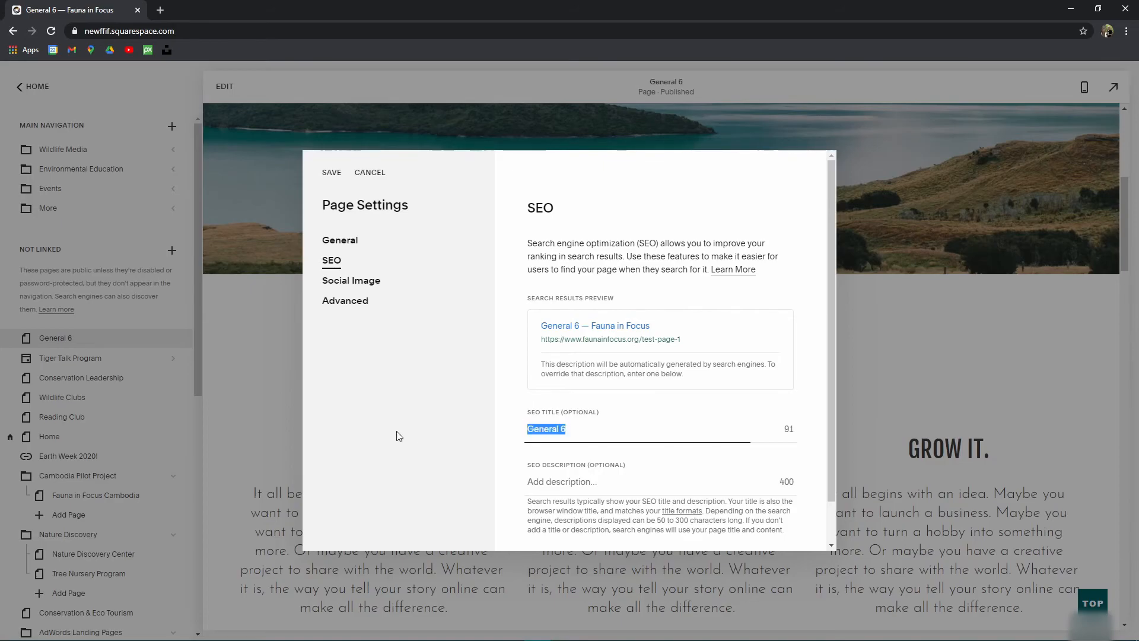
pyautogui.write('Test Page')
pyautogui.click(541, 481)
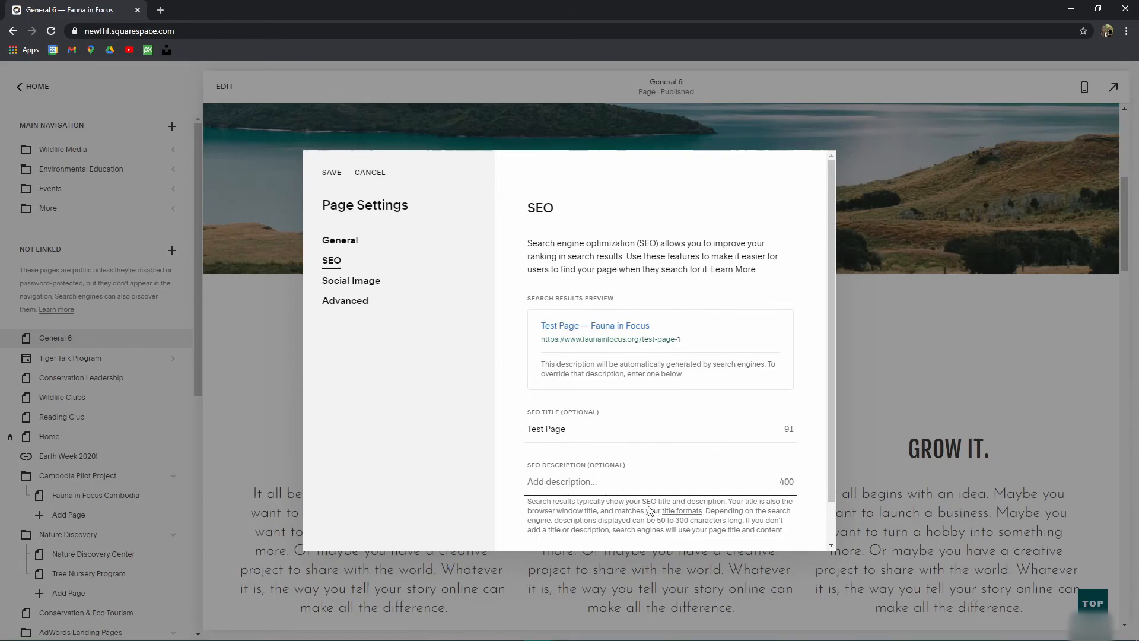
pyautogui.write('This is a trest')
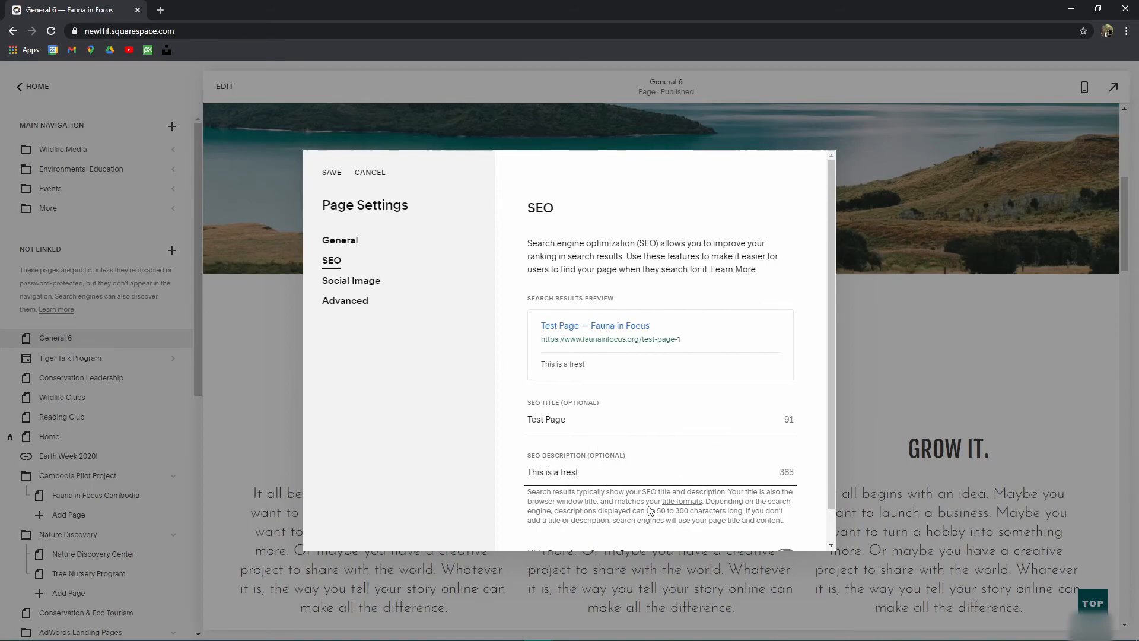
pyautogui.press('BackSpace')
pyautogui.press('BackSpace')
pyautogui.press('BackSpace')
pyautogui.press('BackSpace')
pyautogui.write('est page suusing squarespoa')
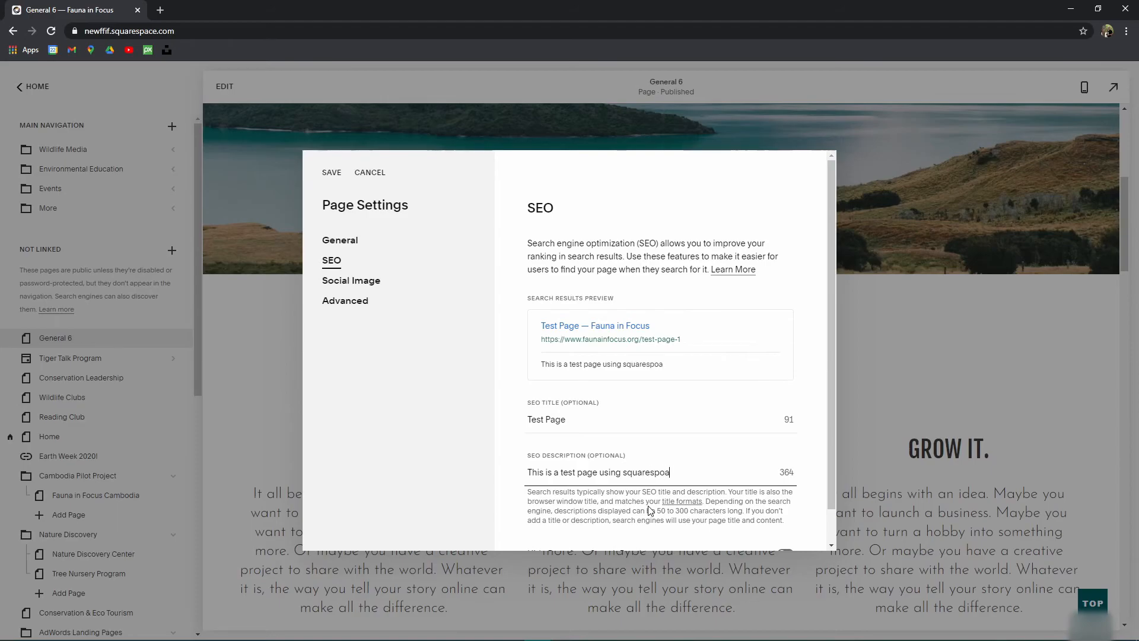
pyautogui.press('BackSpace')
pyautogui.press('BackSpace')
pyautogui.write("ace's built in page la")
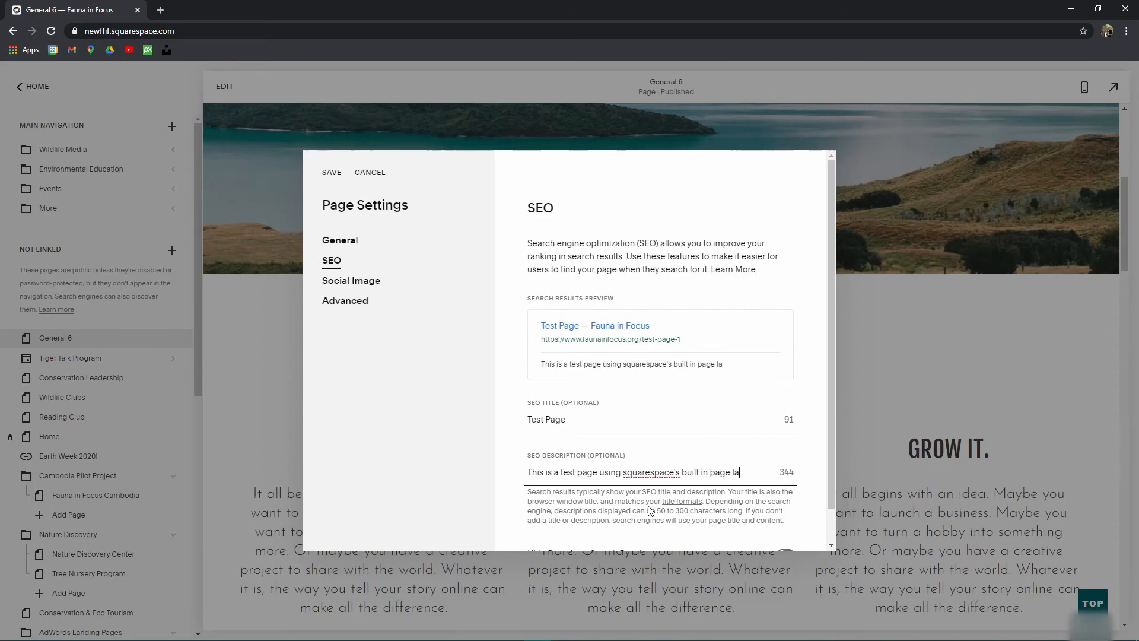
pyautogui.write('youts. It is very prett')
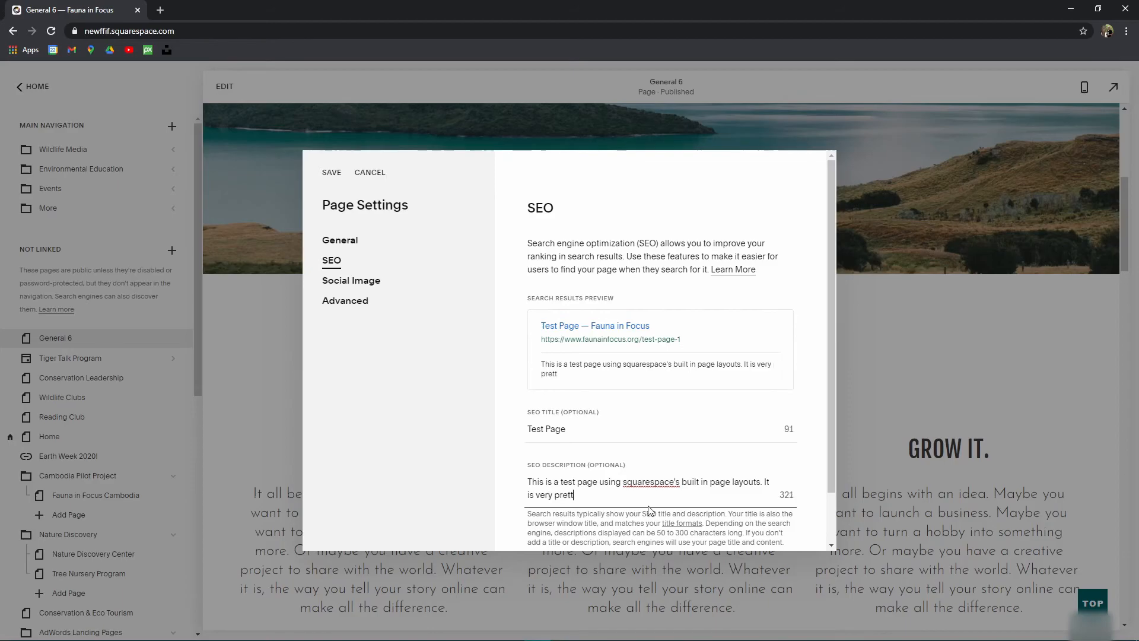
pyautogui.scroll(-1, 602, 427)
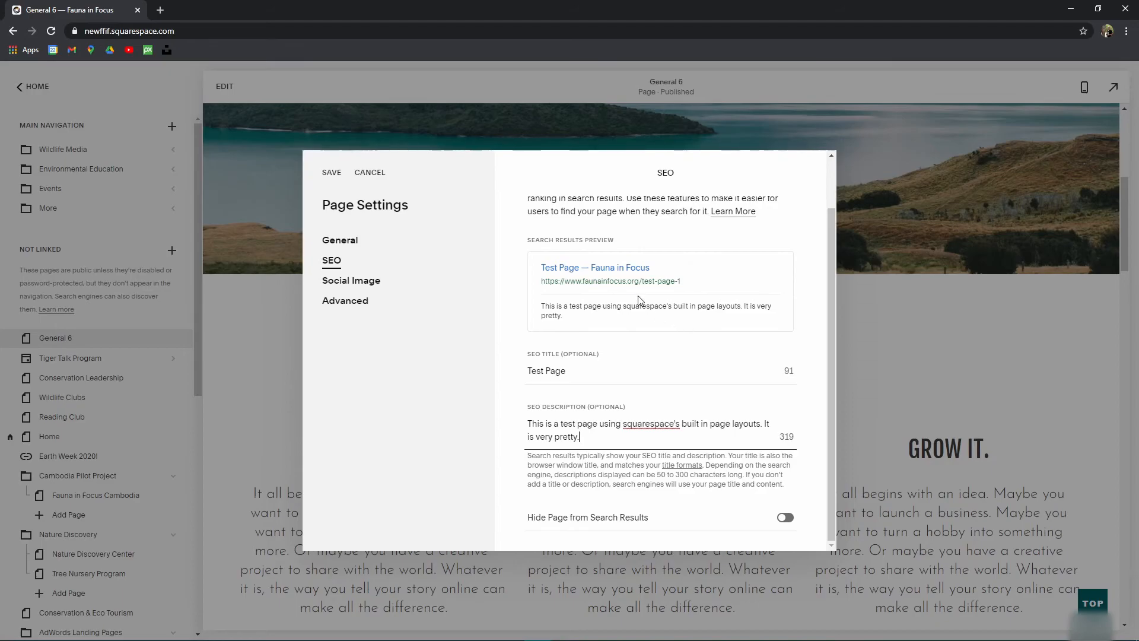
# Step: In the Social Image section, search free stock photos for the alternate sharing image
pyautogui.click(346, 285)
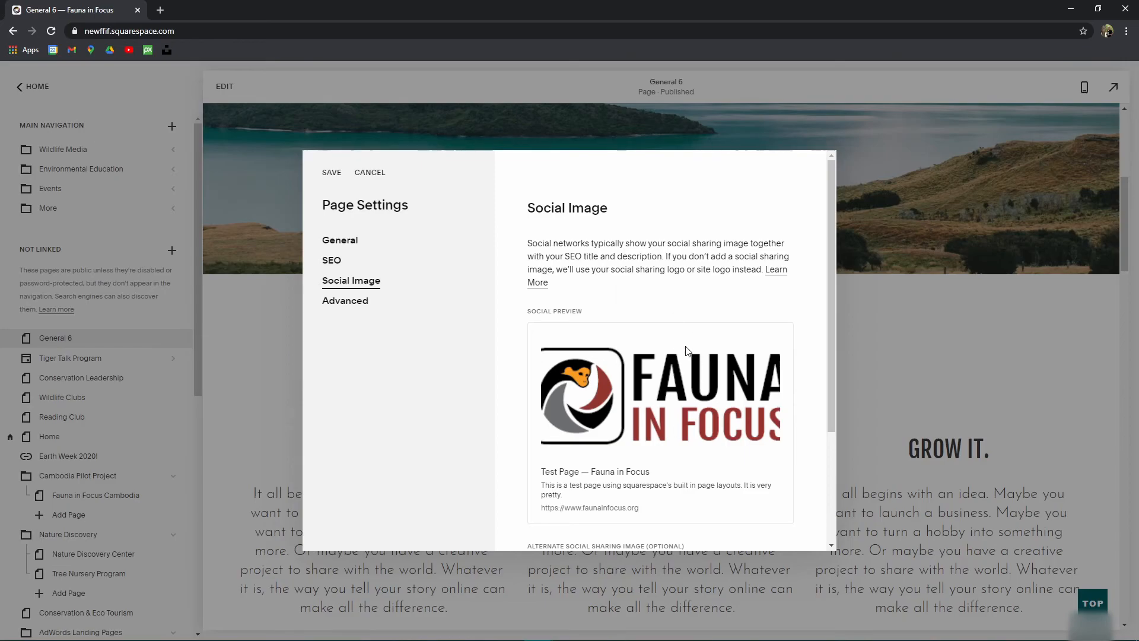
pyautogui.scroll(-2, 678, 334)
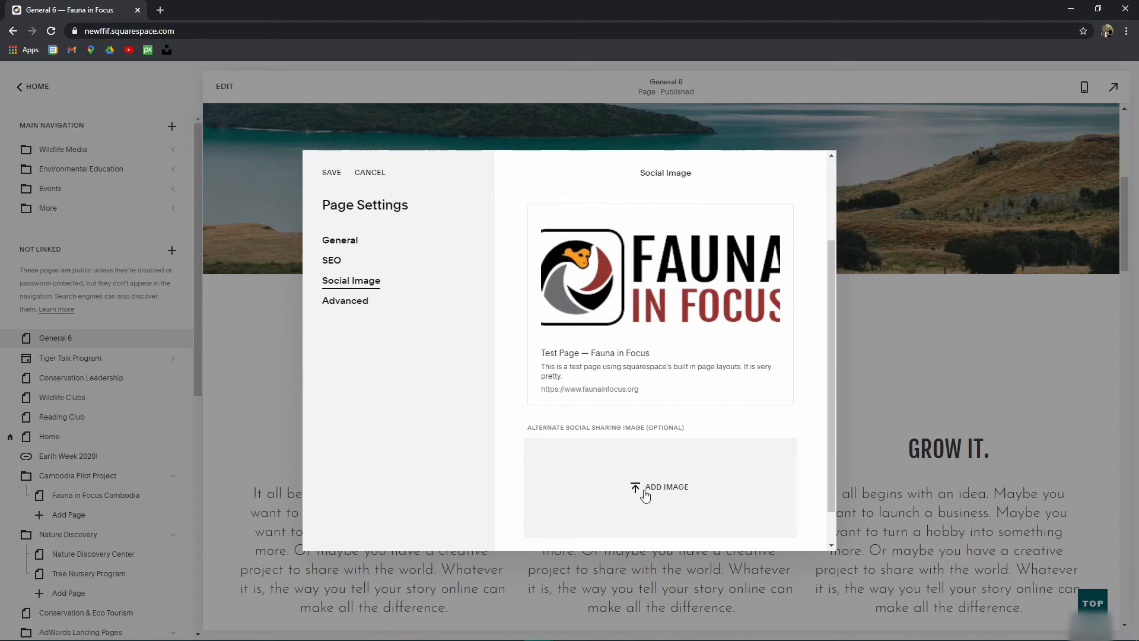
pyautogui.scroll(-1, 653, 487)
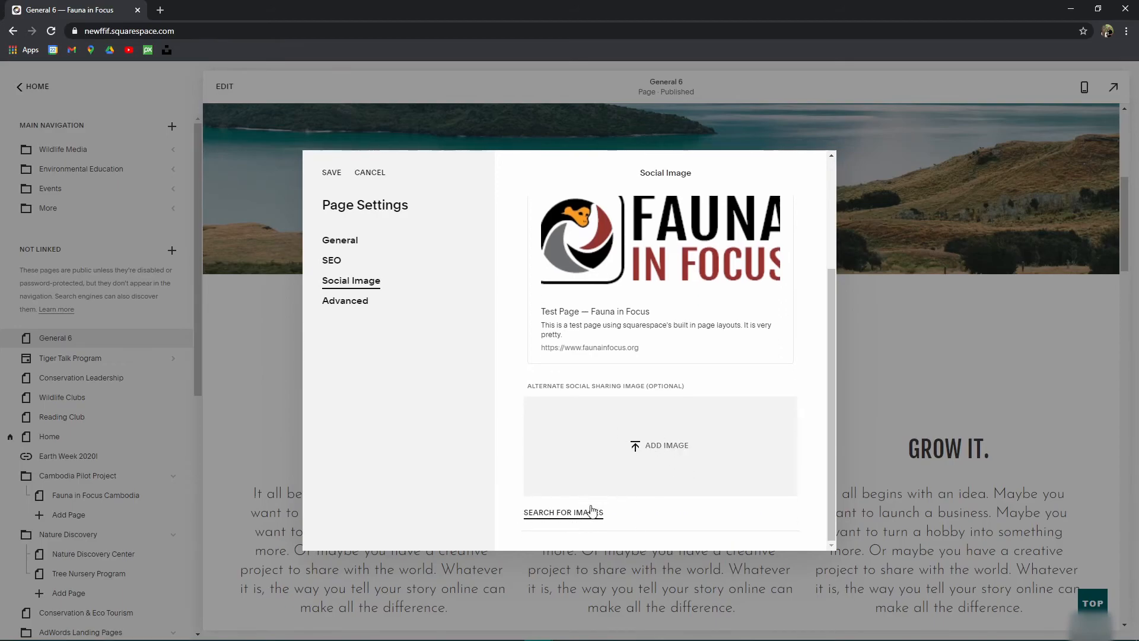
pyautogui.click(569, 513)
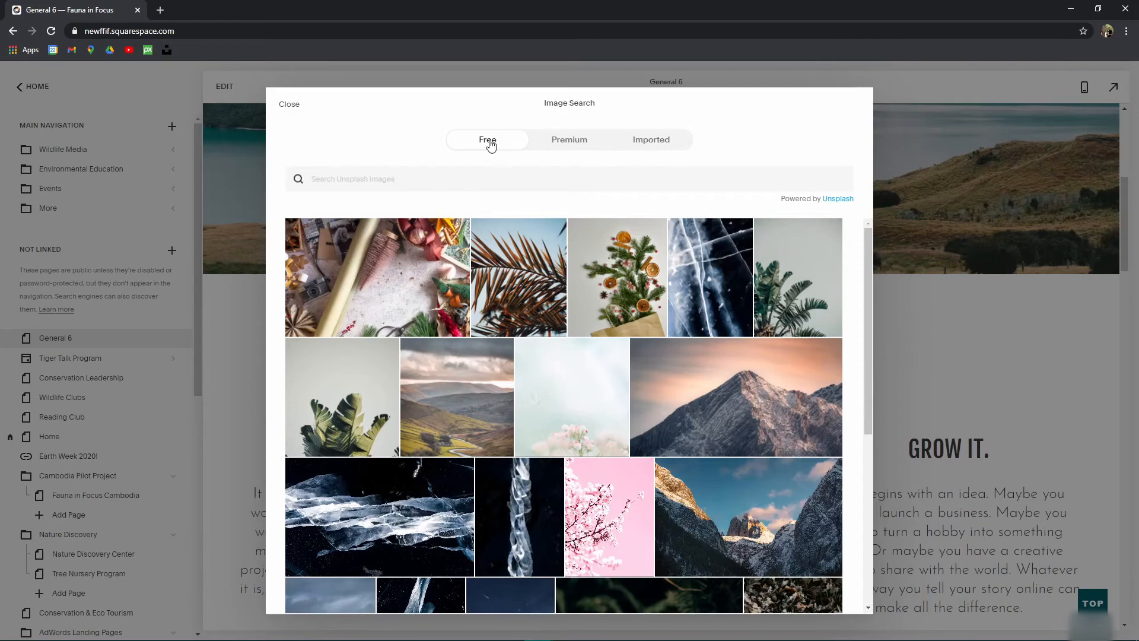
# Step: Select the snowy mountain valley Unsplash photo and add it to the site
pyautogui.moveTo(736, 402)
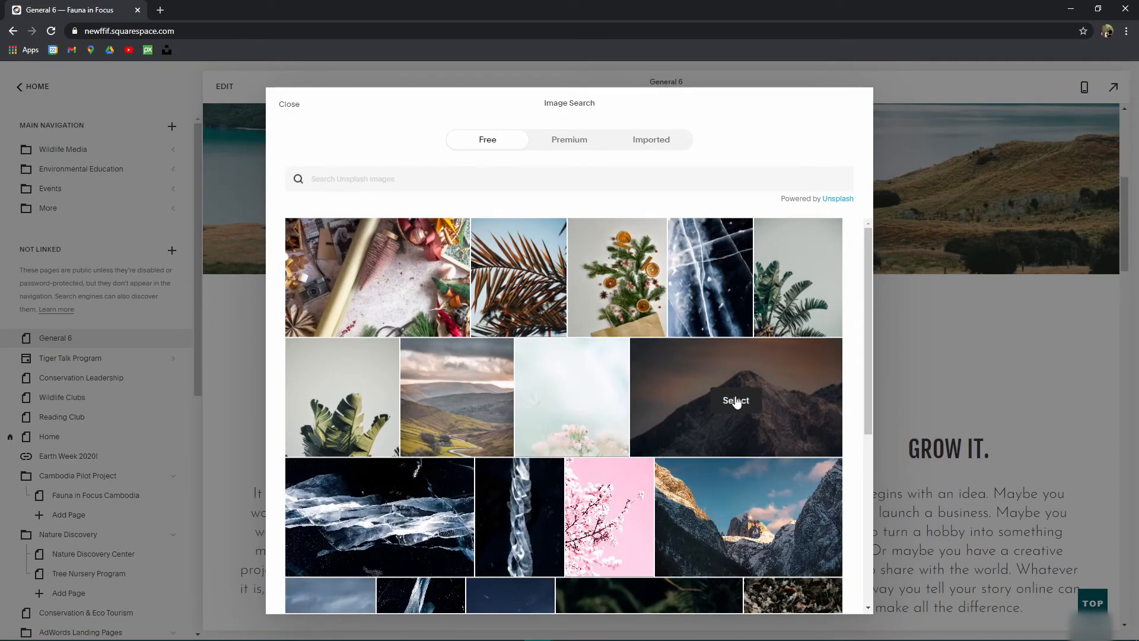
pyautogui.scroll(-2, 712, 386)
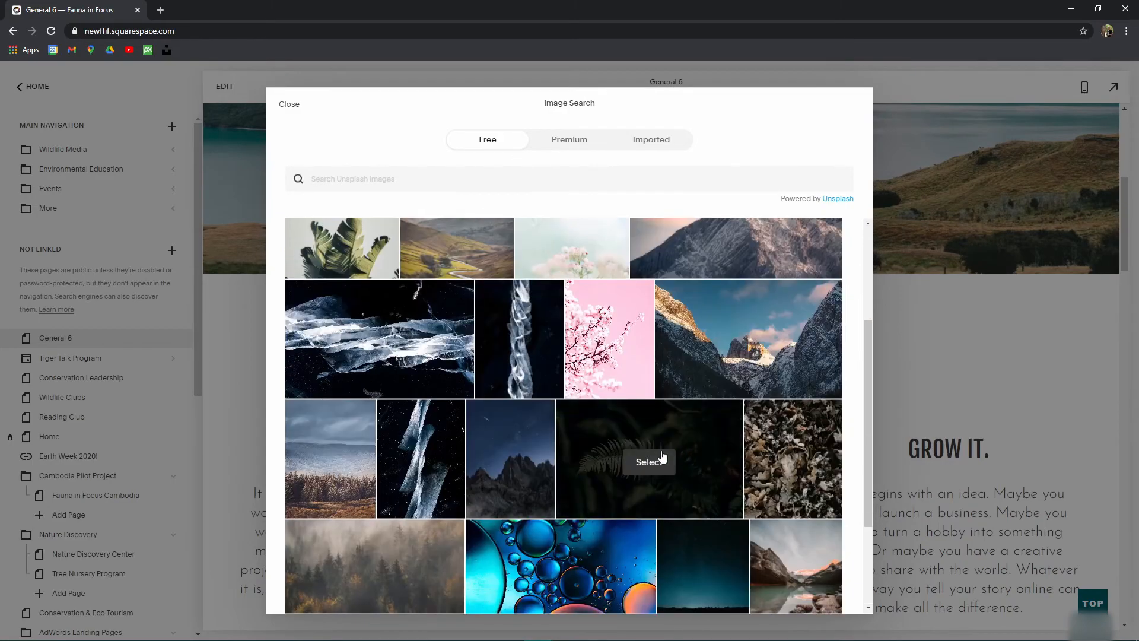
pyautogui.moveTo(818, 328)
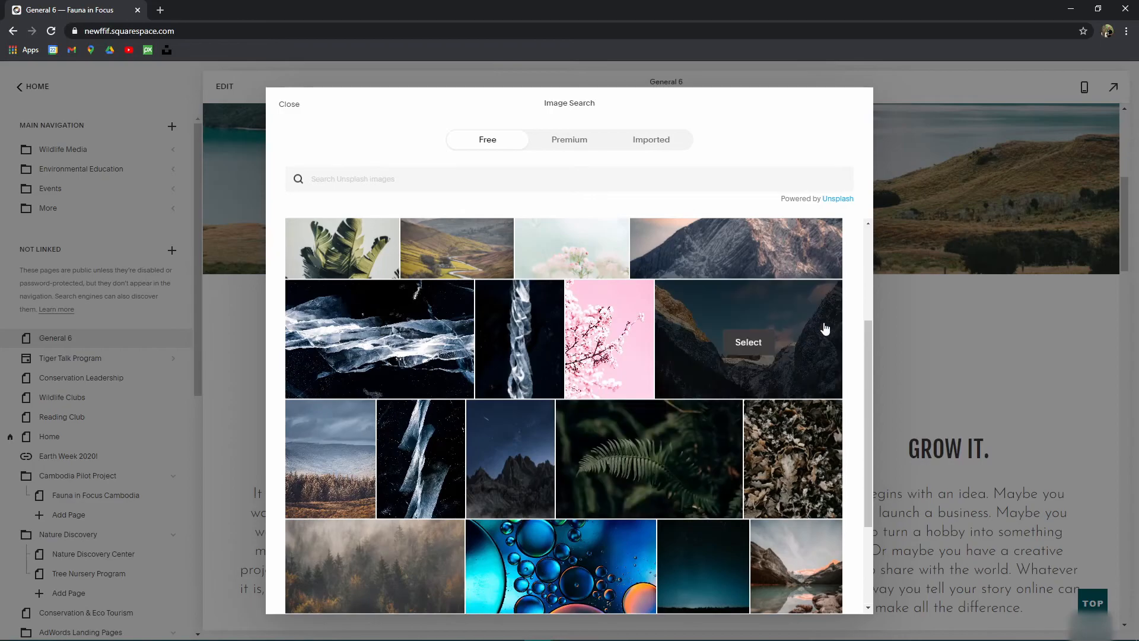
pyautogui.click(747, 343)
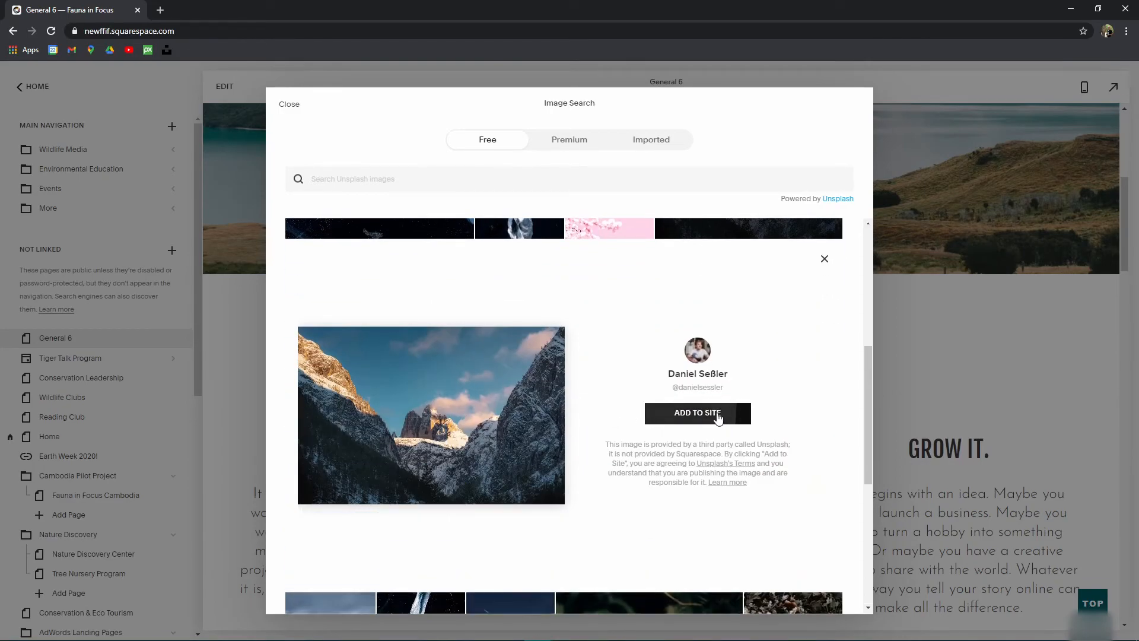
pyautogui.click(719, 416)
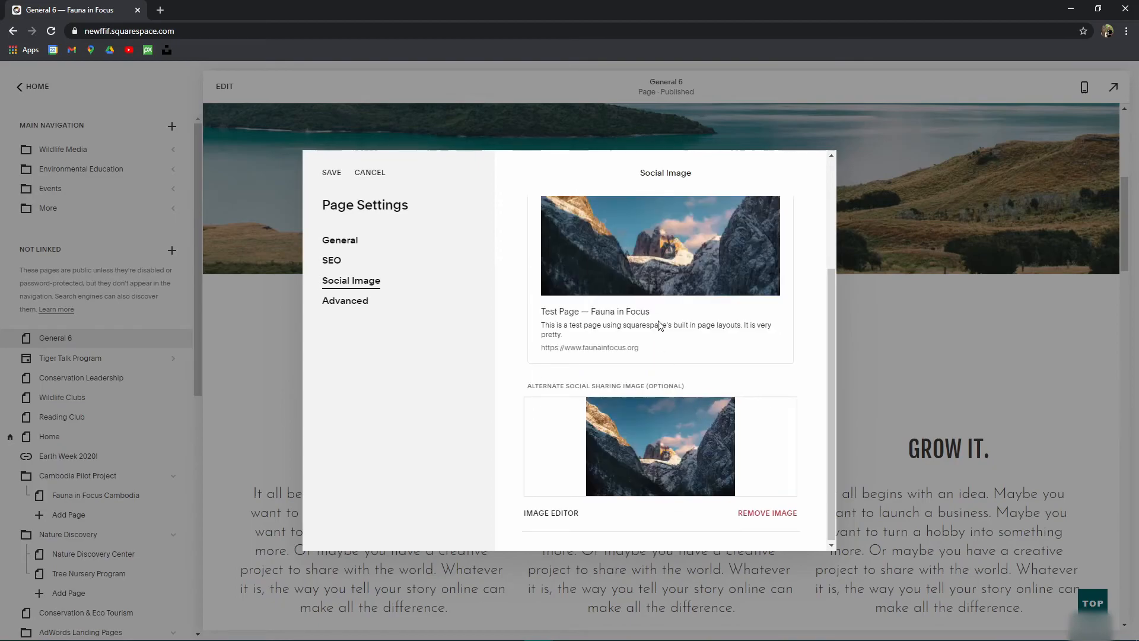
pyautogui.scroll(3, 660, 346)
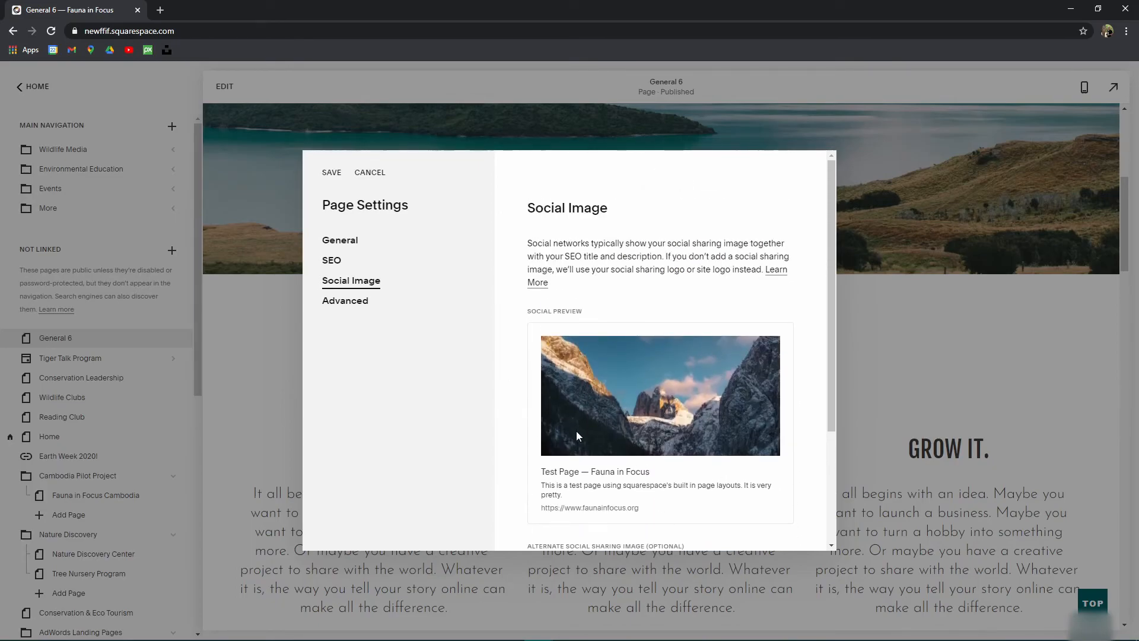
pyautogui.scroll(-3, 618, 366)
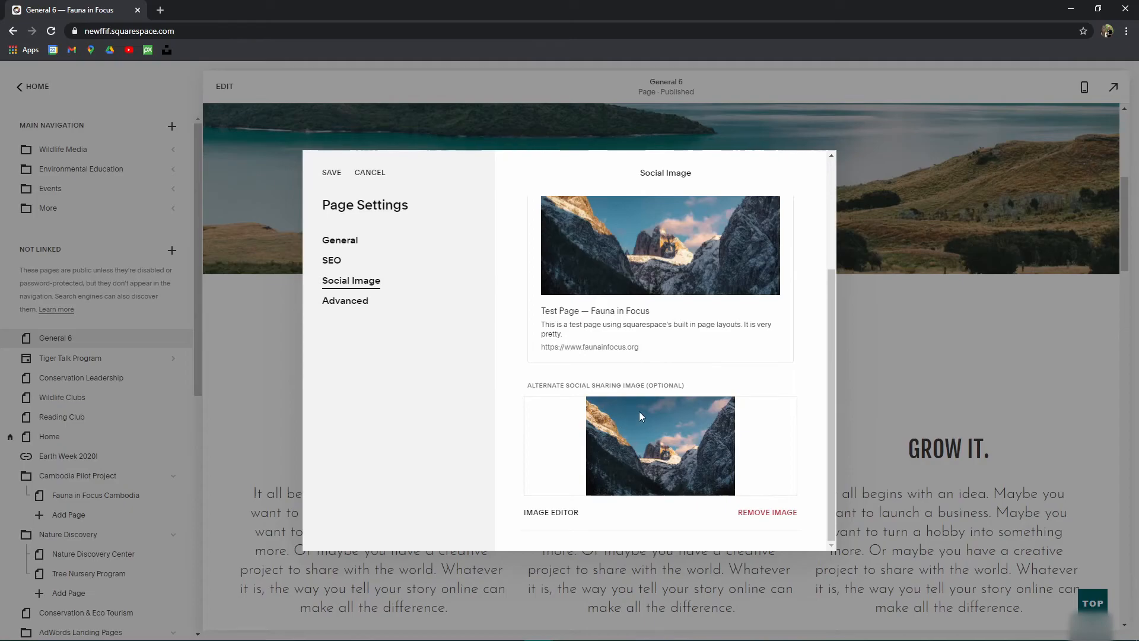
pyautogui.scroll(2, 541, 326)
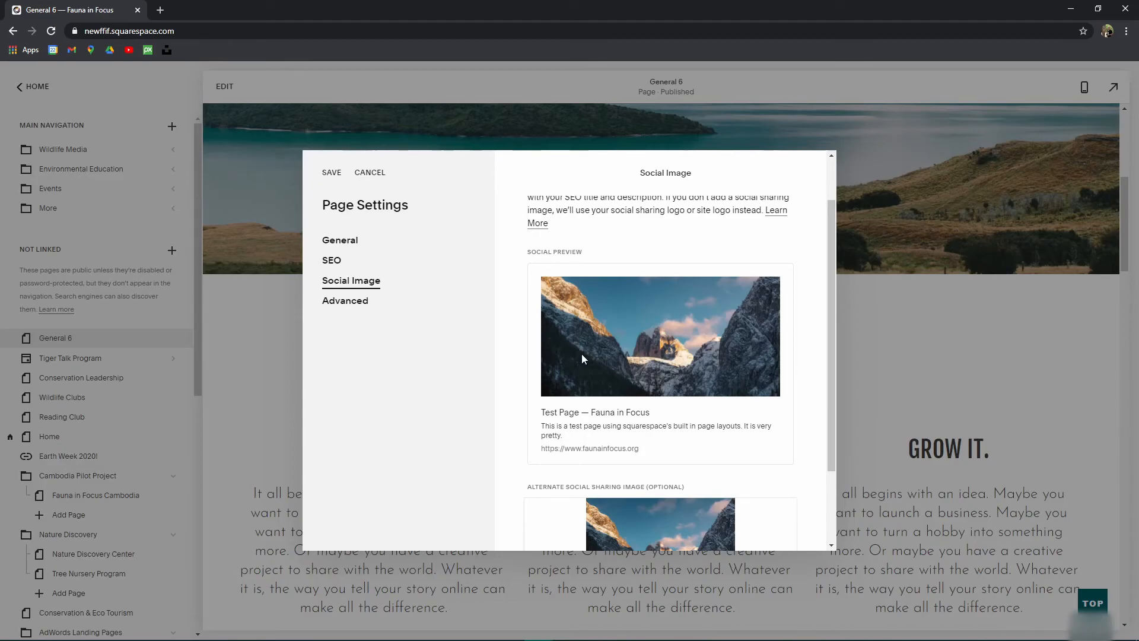
pyautogui.scroll(-2, 636, 351)
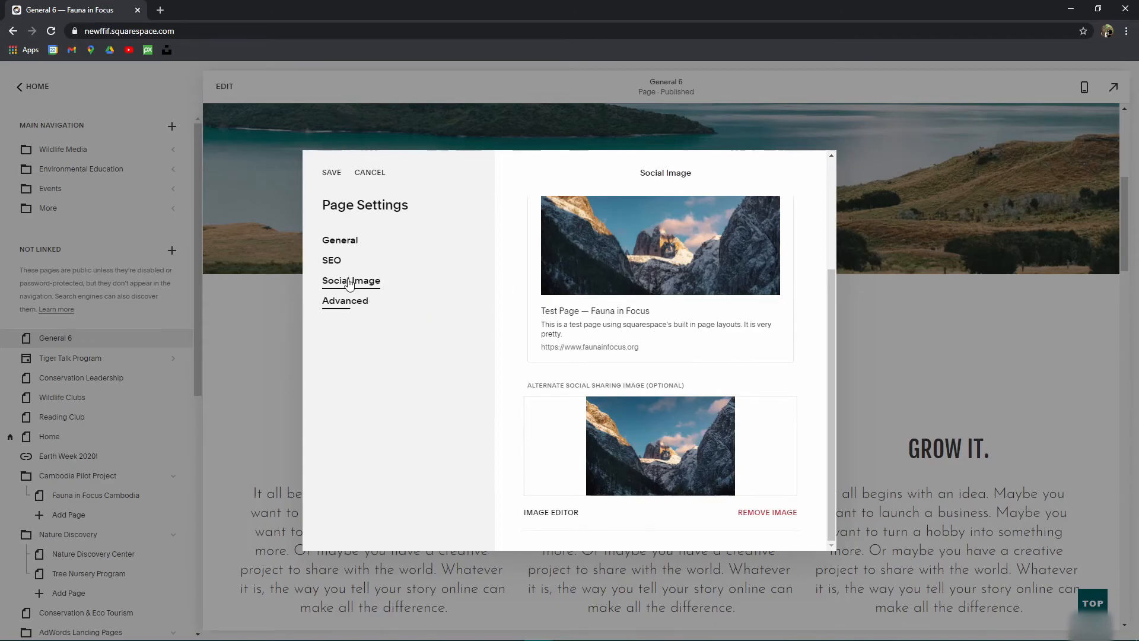
# Step: Remove the mountain sharing image, cancel the file picker twice, and reopen stock image search
pyautogui.click(772, 513)
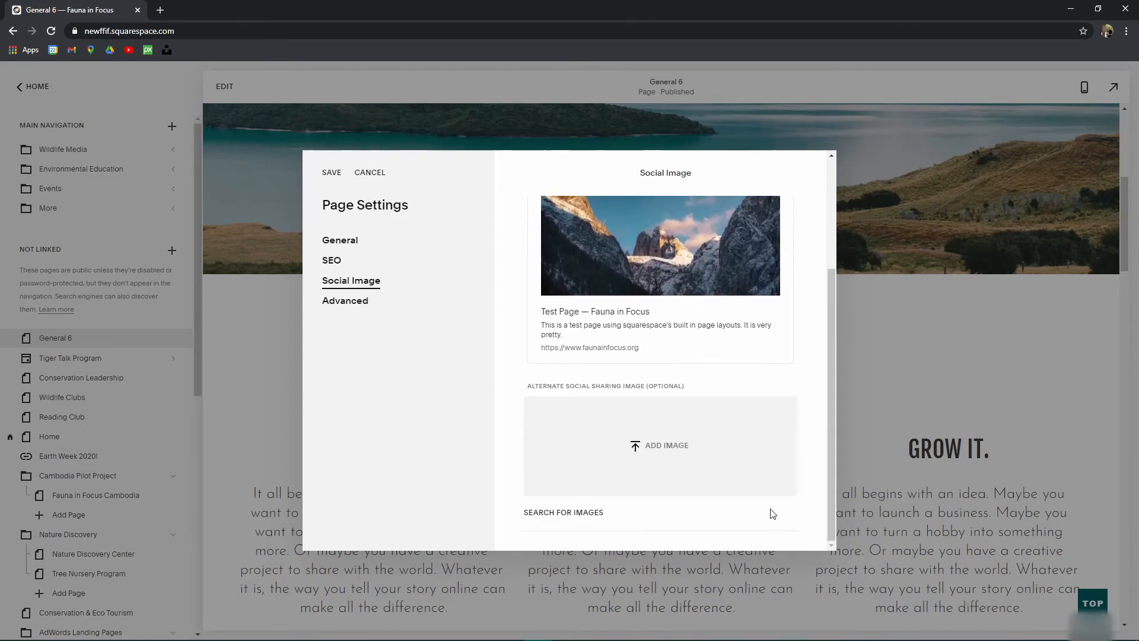
pyautogui.click(641, 456)
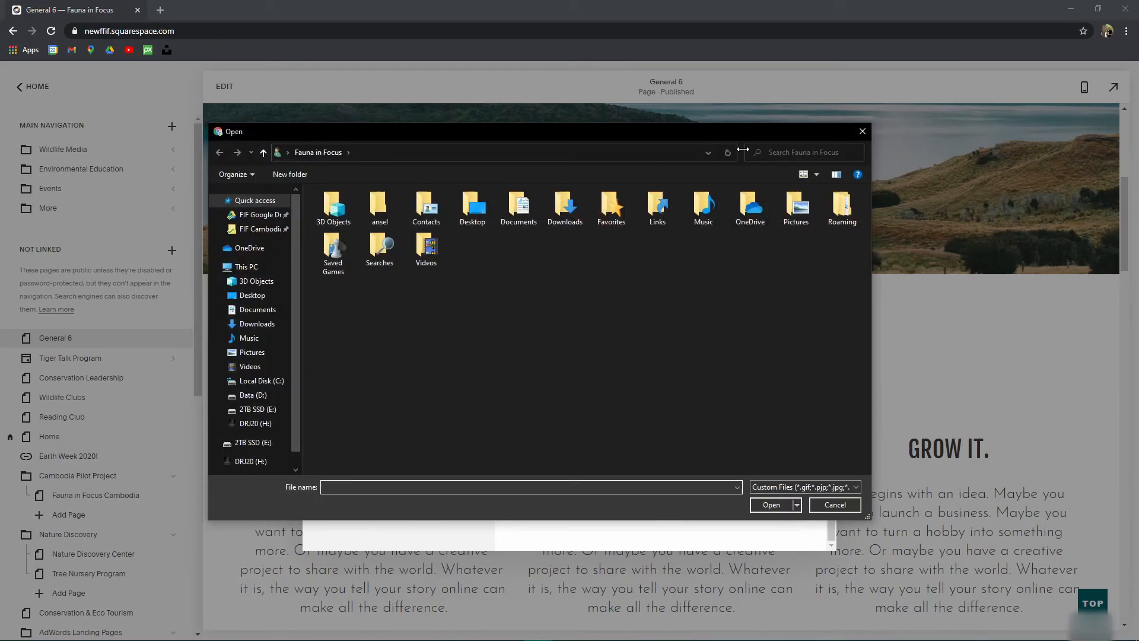
pyautogui.click(862, 132)
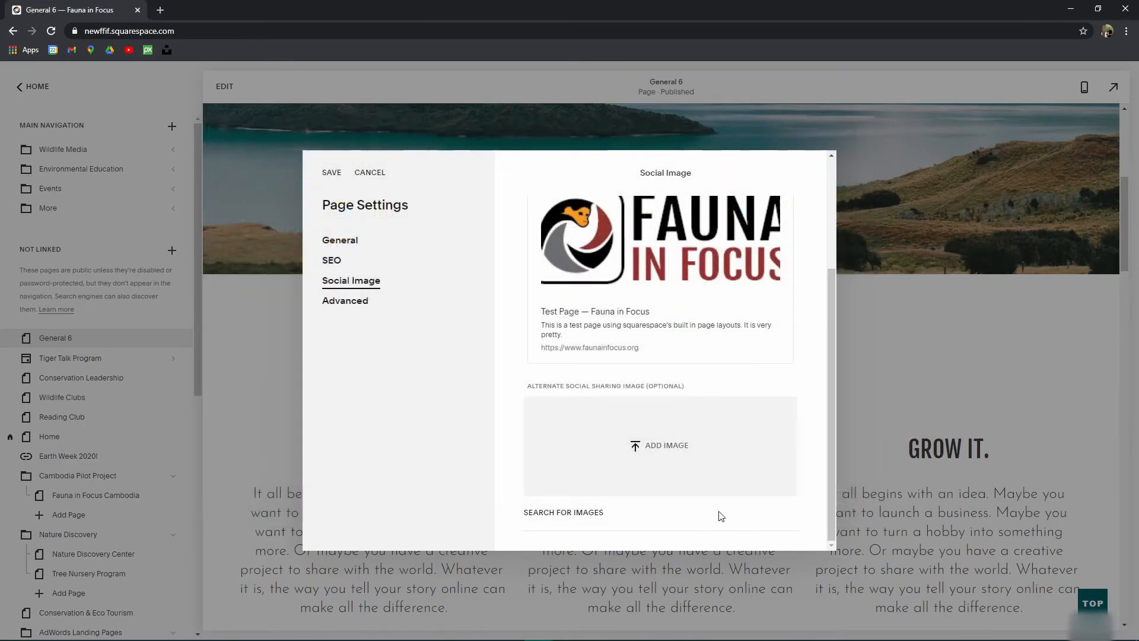
pyautogui.click(672, 445)
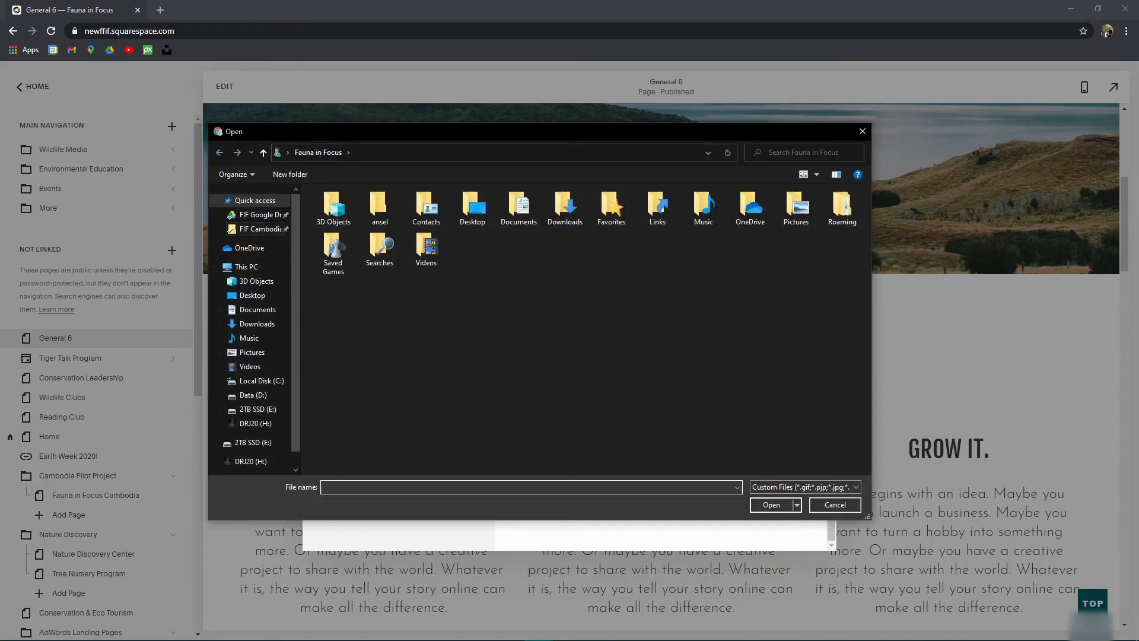
pyautogui.click(868, 132)
pyautogui.click(554, 509)
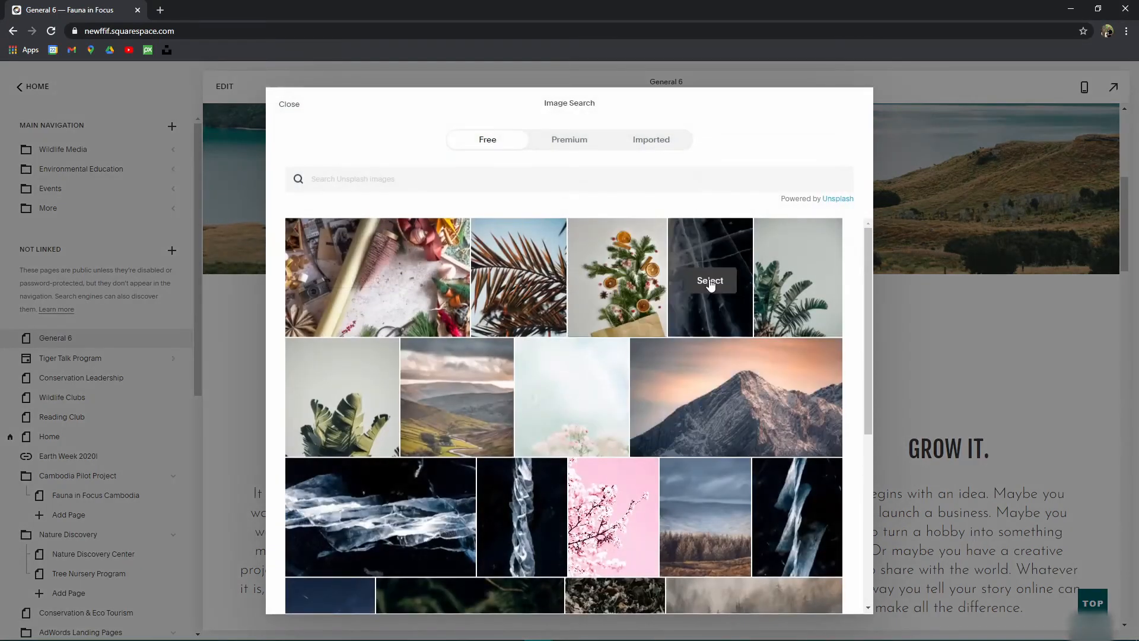
# Step: Check the Getty tab, then add a photo from the Imported library as the alternate sharing image
pyautogui.click(571, 143)
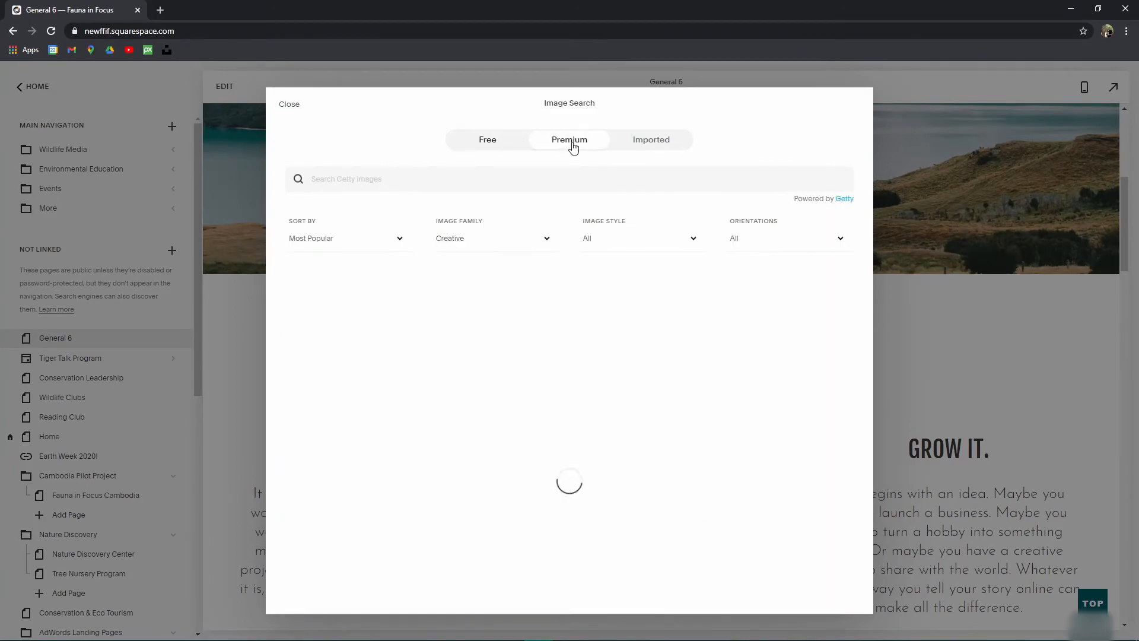
pyautogui.click(649, 144)
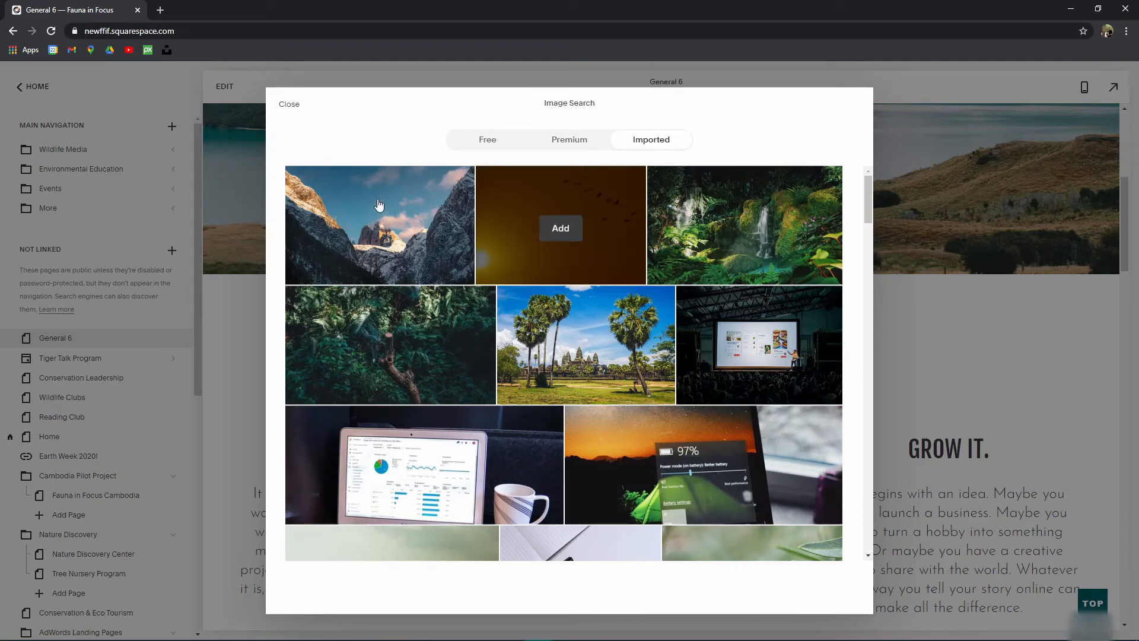
pyautogui.scroll(-5, 595, 373)
pyautogui.scroll(-20, 595, 373)
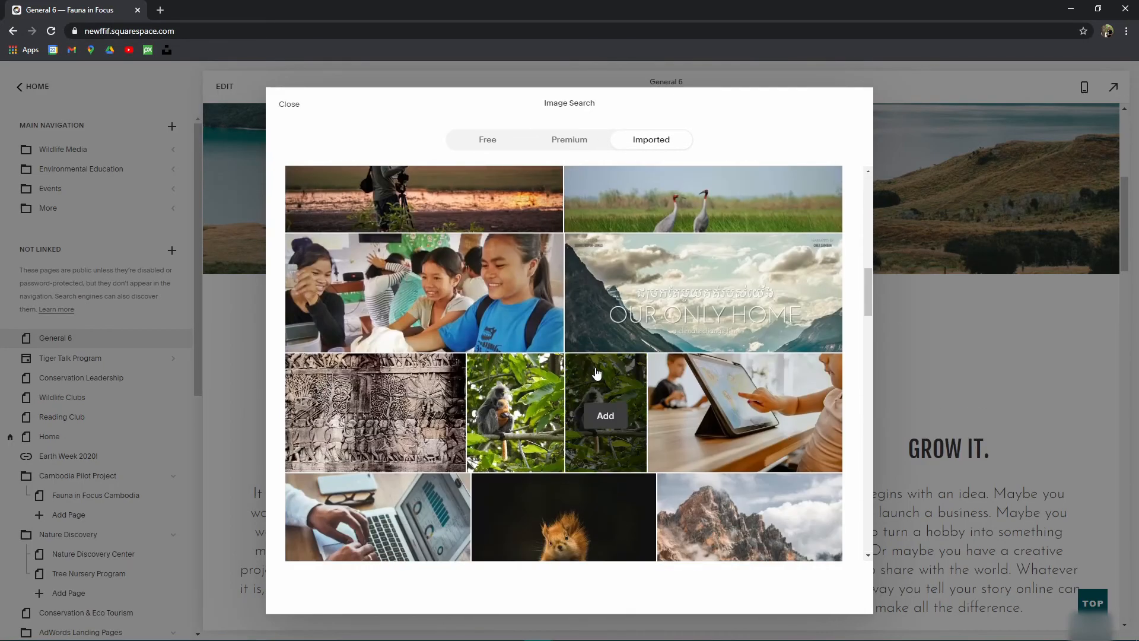
pyautogui.scroll(-15, 649, 375)
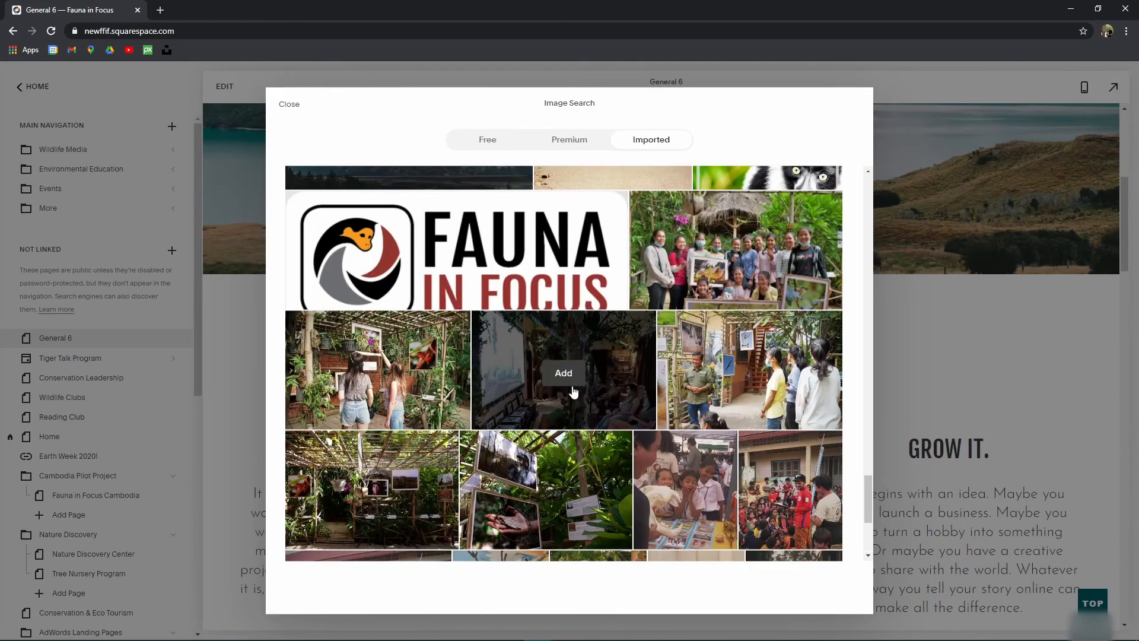
pyautogui.scroll(-15, 542, 373)
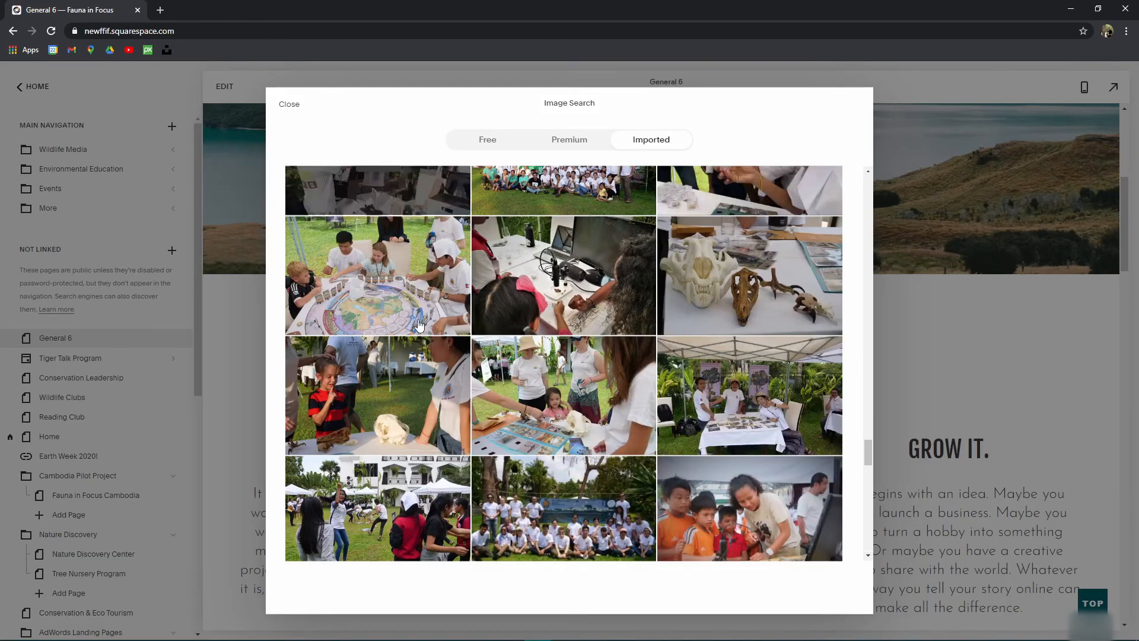
pyautogui.scroll(-10, 689, 356)
pyautogui.scroll(-15, 694, 364)
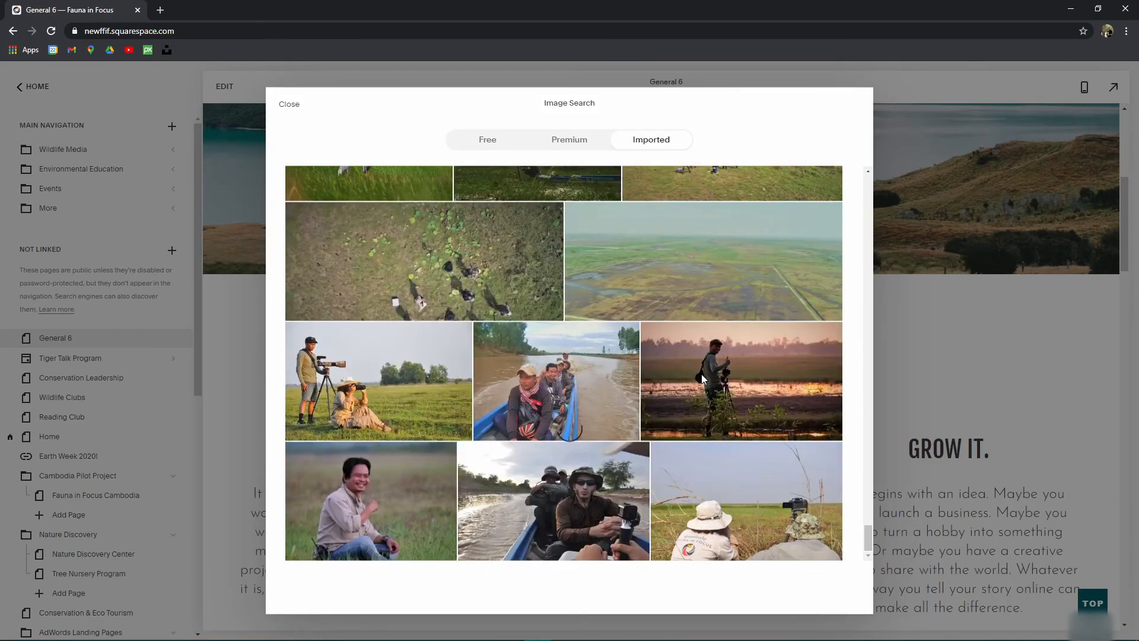
pyautogui.scroll(-15, 571, 452)
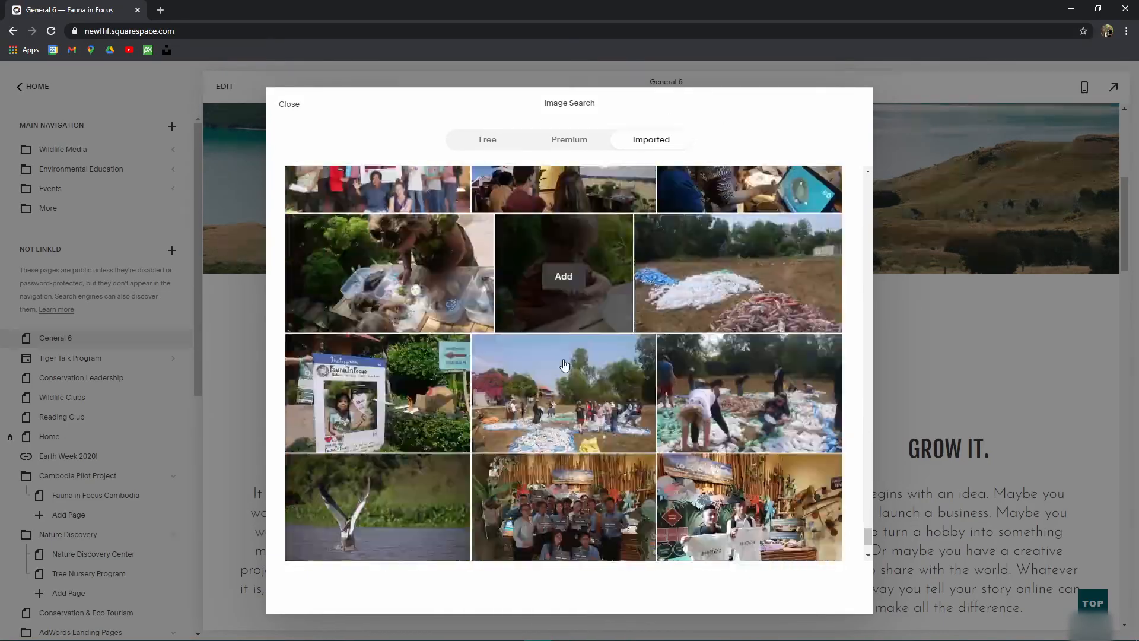
pyautogui.scroll(15, 584, 380)
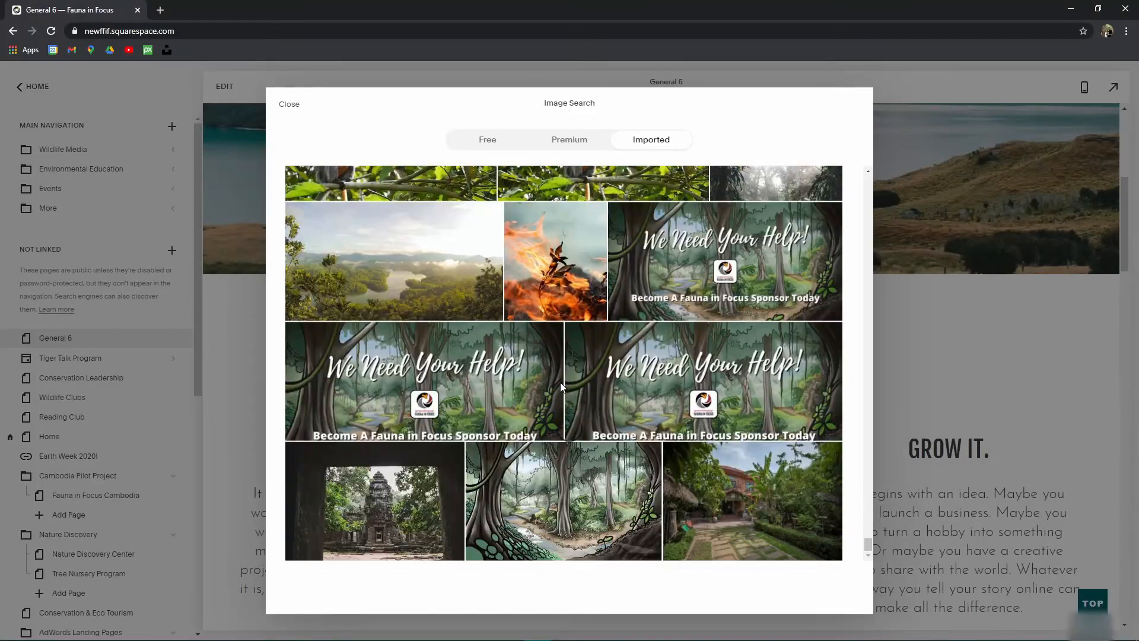
pyautogui.scroll(-5, 599, 360)
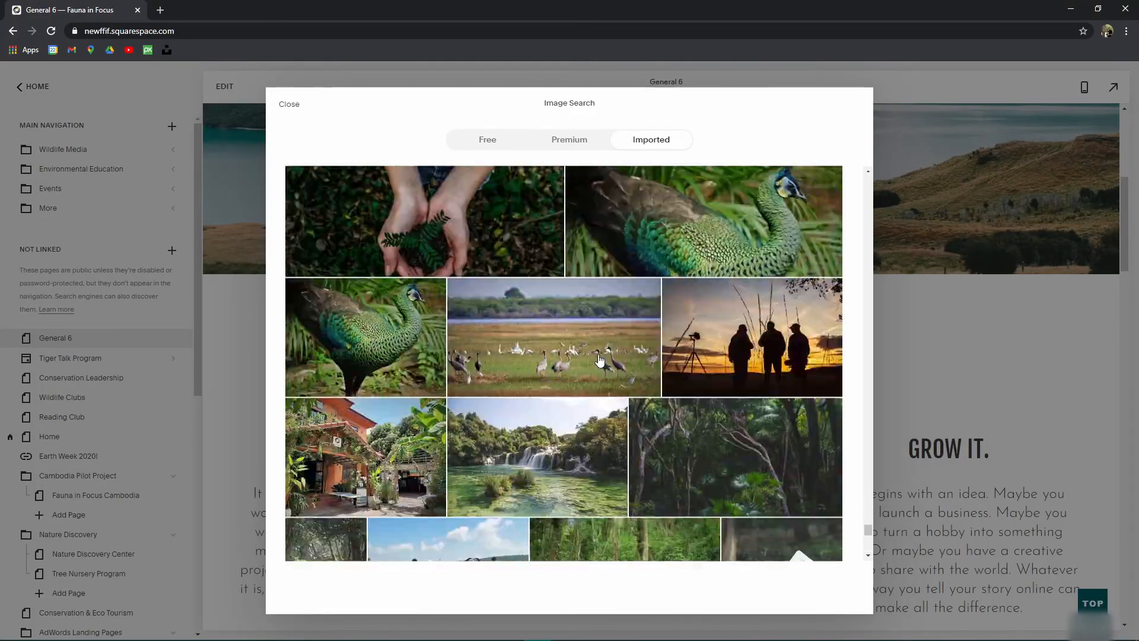
pyautogui.click(417, 222)
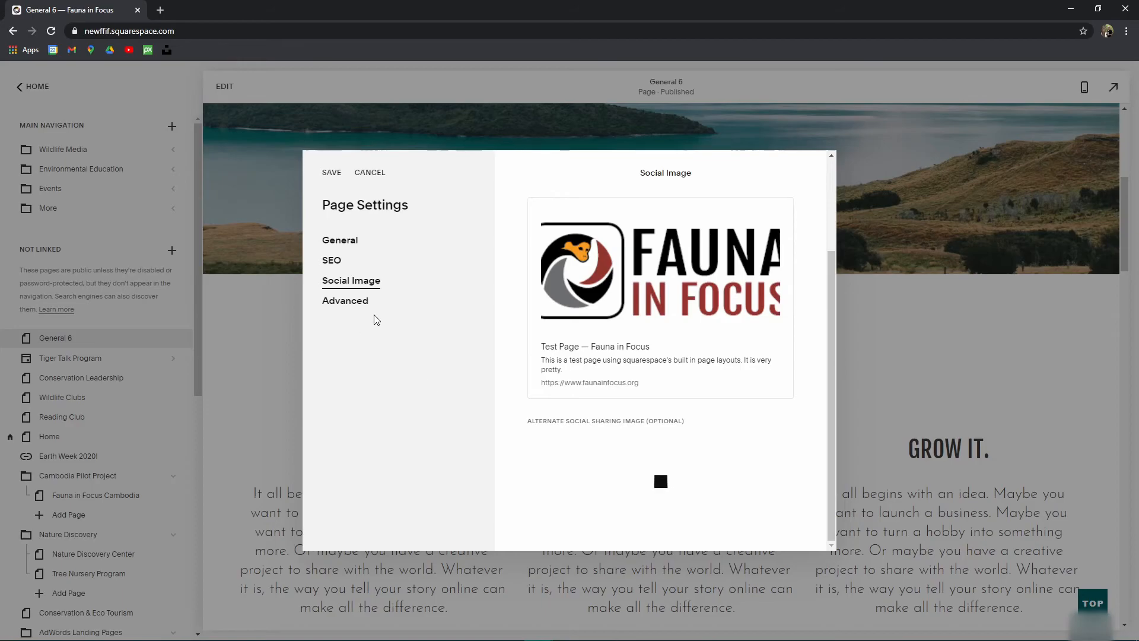
# Step: Check the Advanced section's Page Header Code Injection field and save the page settings
pyautogui.click(357, 307)
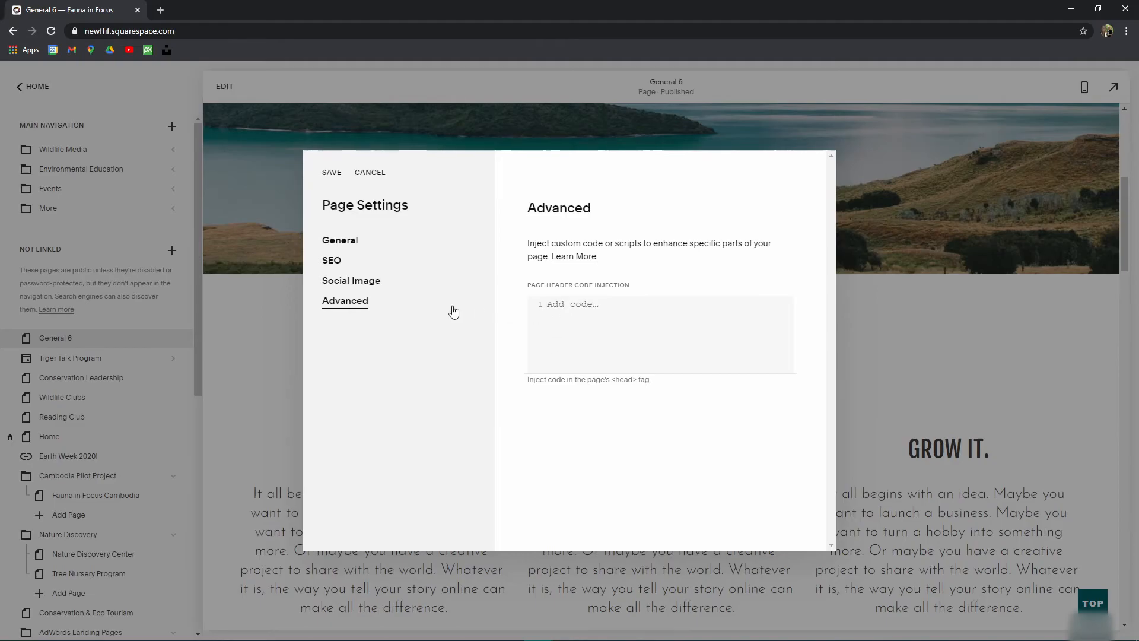
pyautogui.click(598, 304)
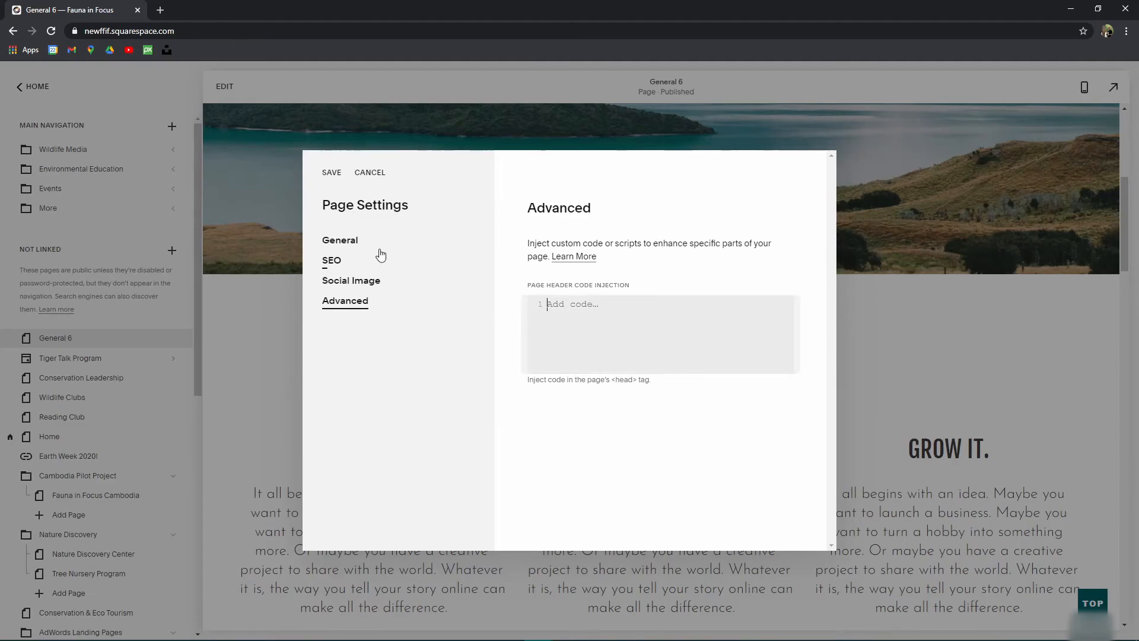
pyautogui.click(333, 173)
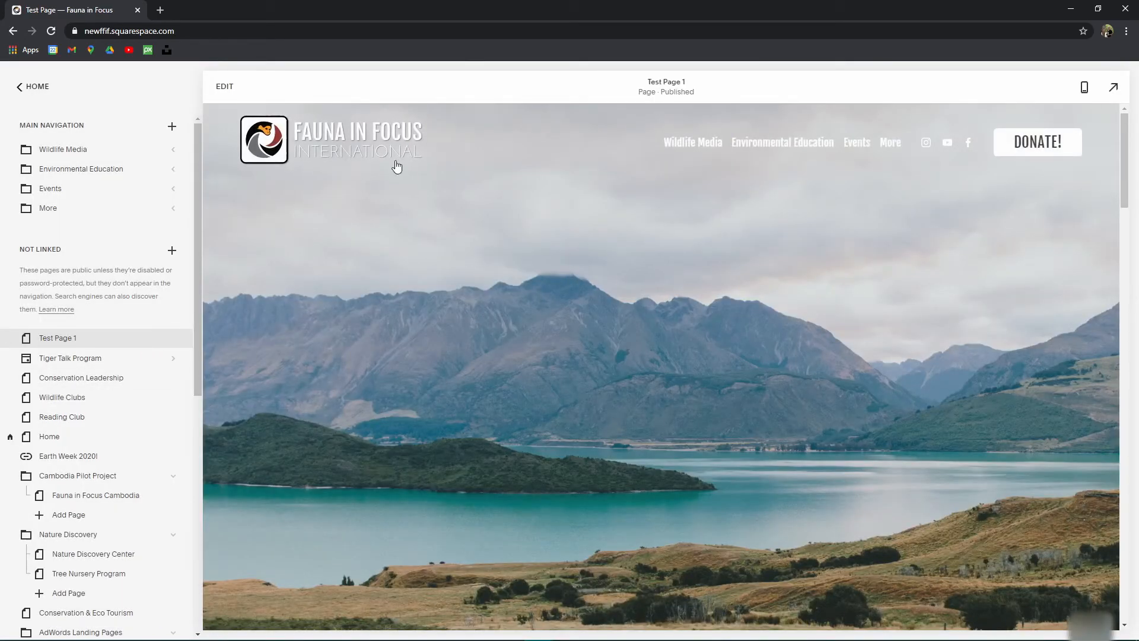
# Step: Check Test Page 1's preview, then open it in the full-screen editor showing the lake banner
pyautogui.scroll(-10, 906, 402)
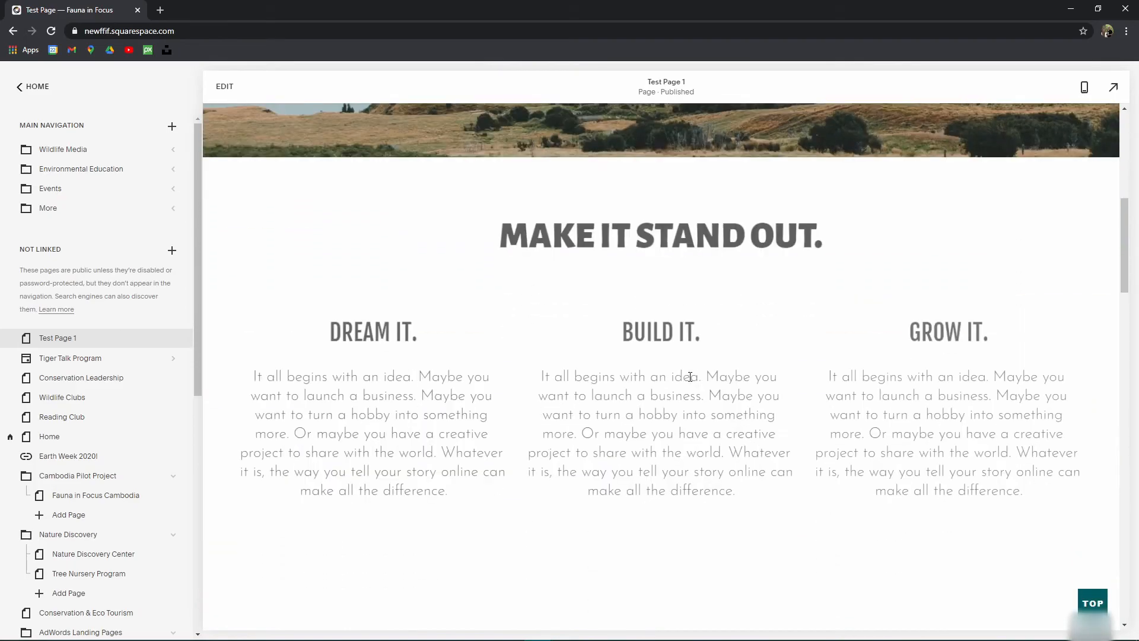
pyautogui.scroll(10, 653, 380)
pyautogui.click(224, 87)
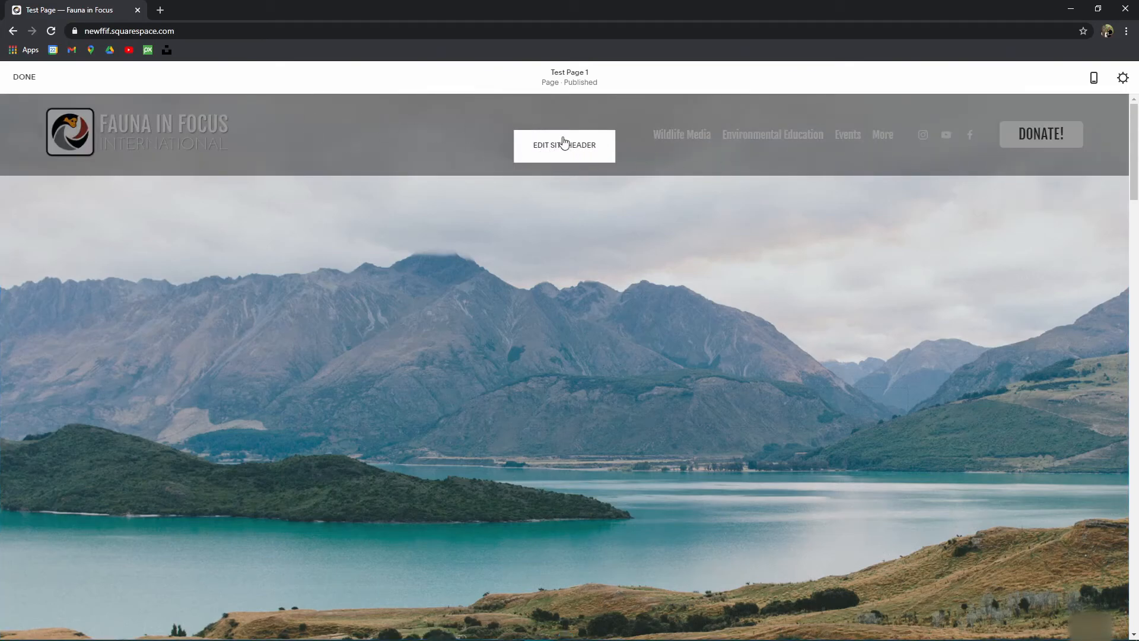
pyautogui.scroll(-2, 824, 237)
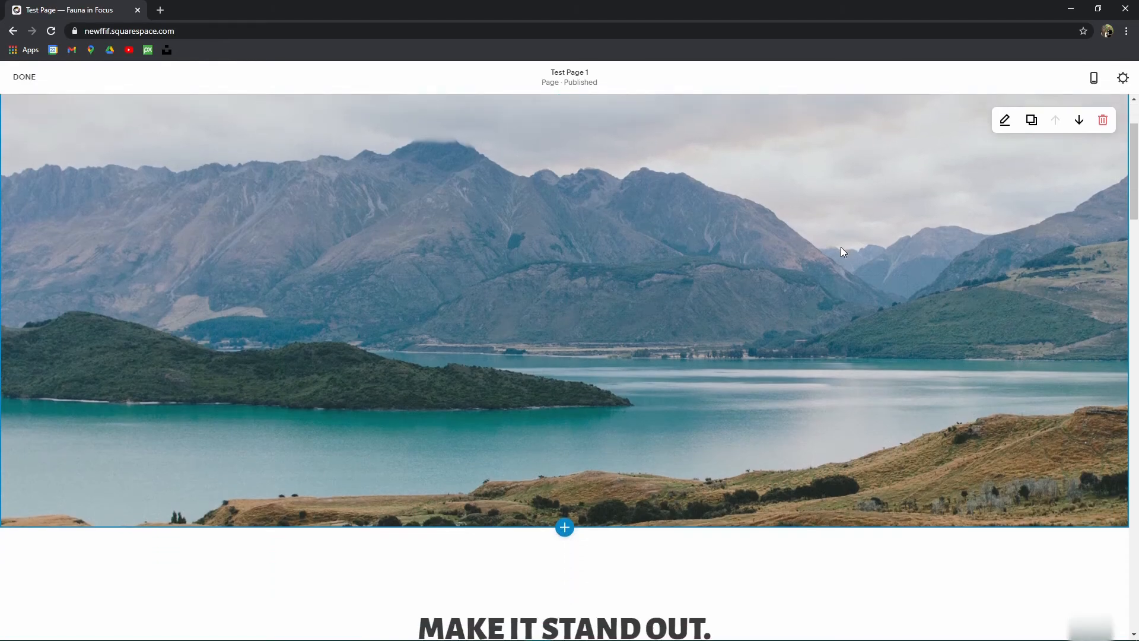
pyautogui.scroll(2, 601, 382)
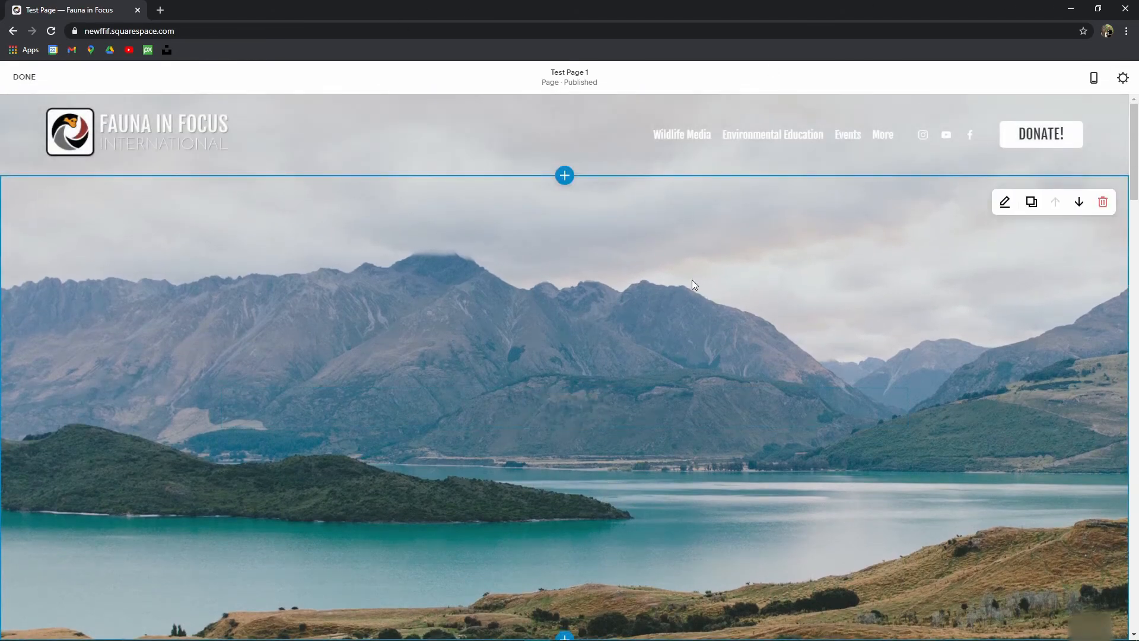
# Step: Try section heights S, M and L, then set the hero to a custom height of 100
pyautogui.click(1004, 204)
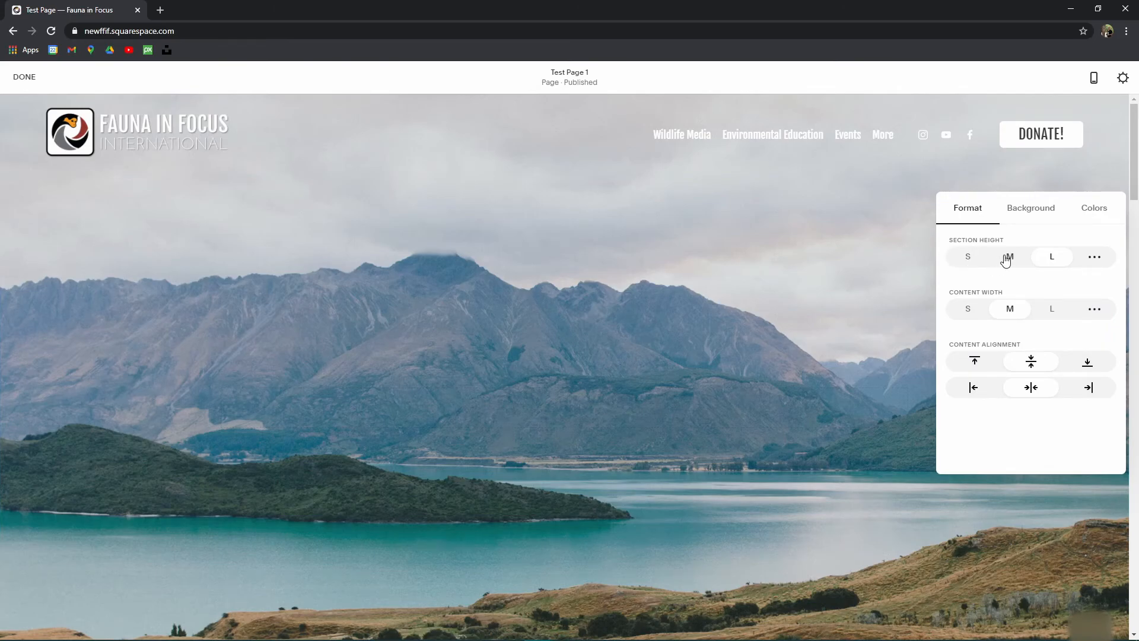
pyautogui.click(968, 257)
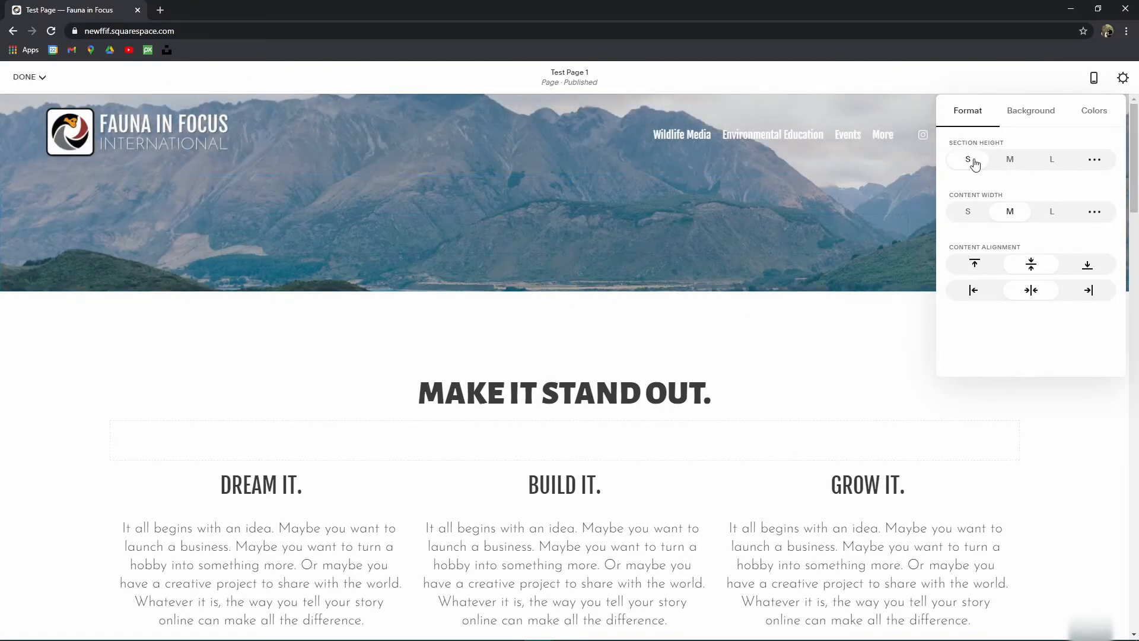
pyautogui.click(1011, 163)
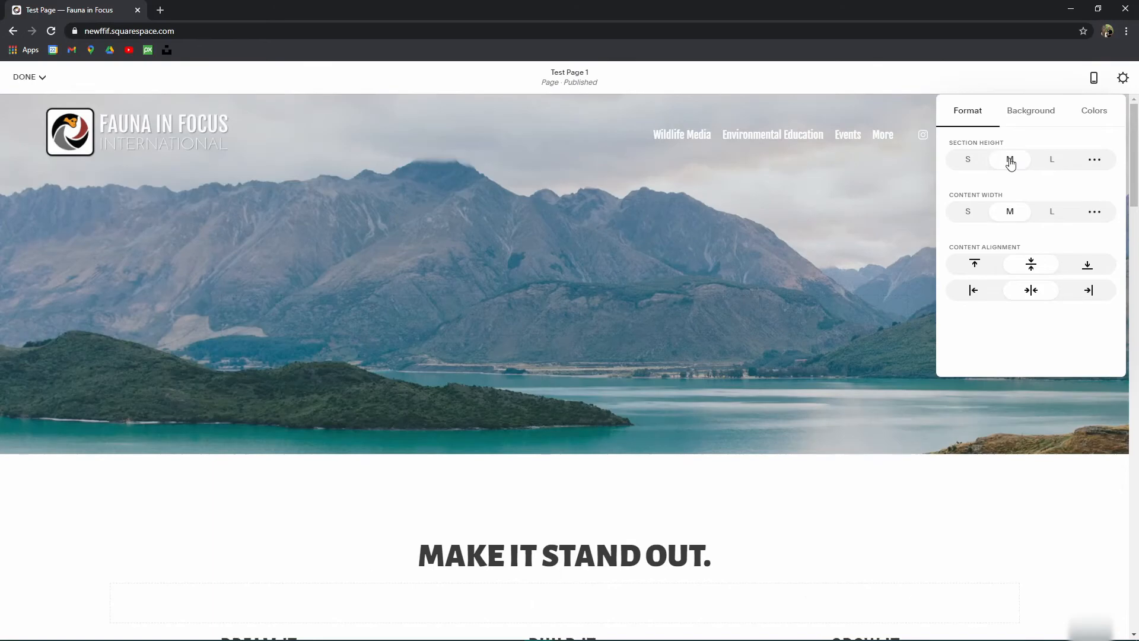
pyautogui.click(1050, 165)
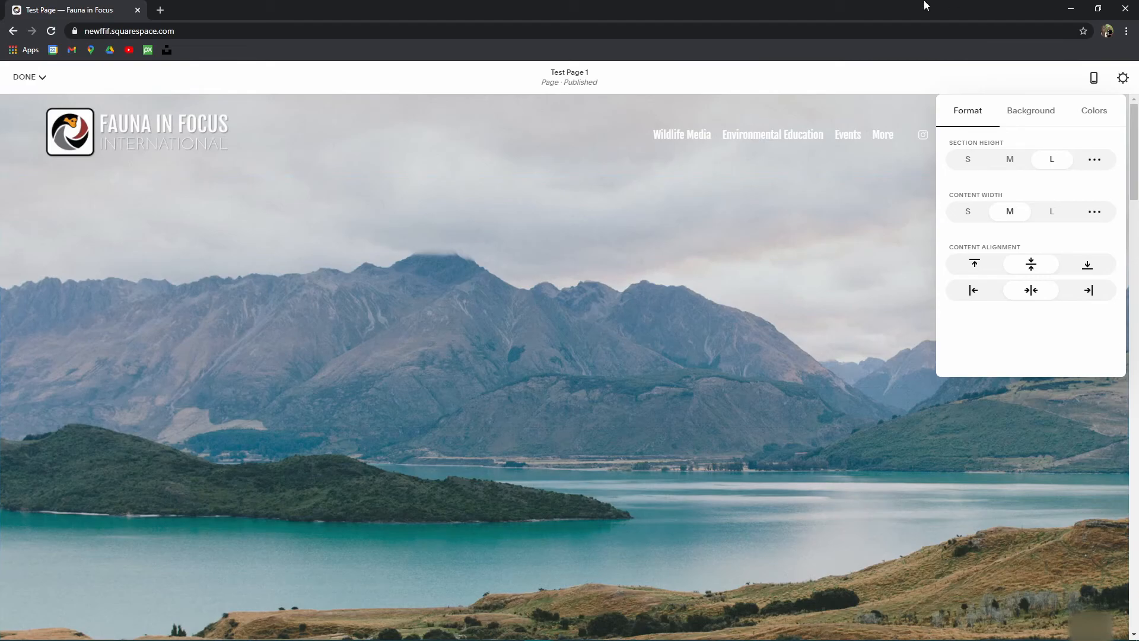
pyautogui.click(1093, 161)
pyautogui.moveTo(1053, 189); pyautogui.dragTo(1109, 194)
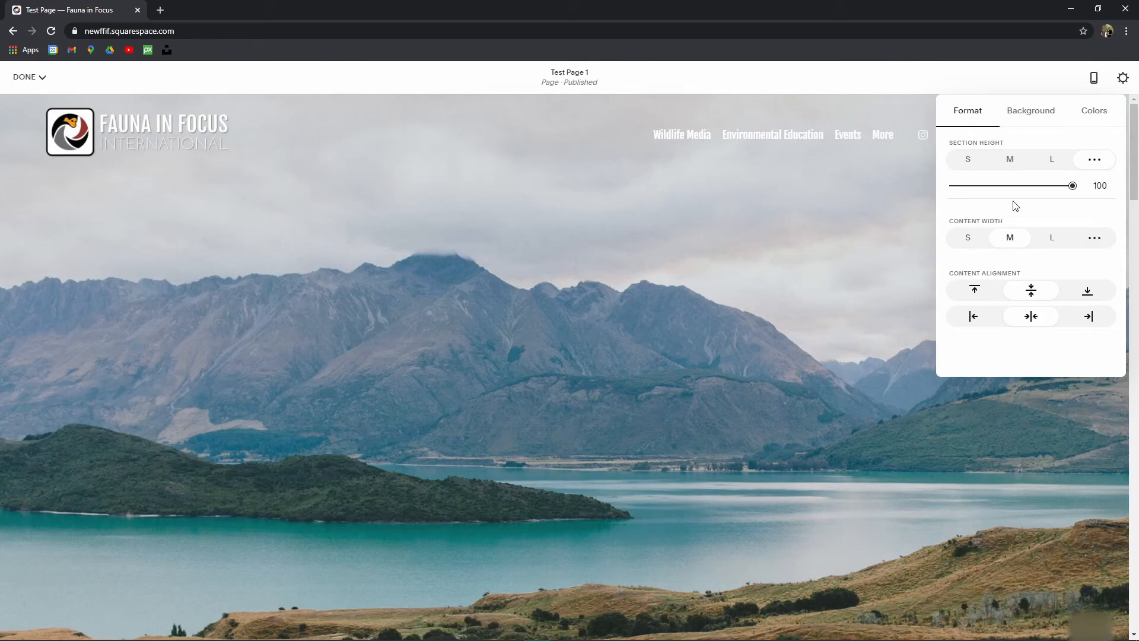
# Step: Close the section settings and header editing, and restore the browser window from maximized
pyautogui.click(859, 112)
pyautogui.click(828, 291)
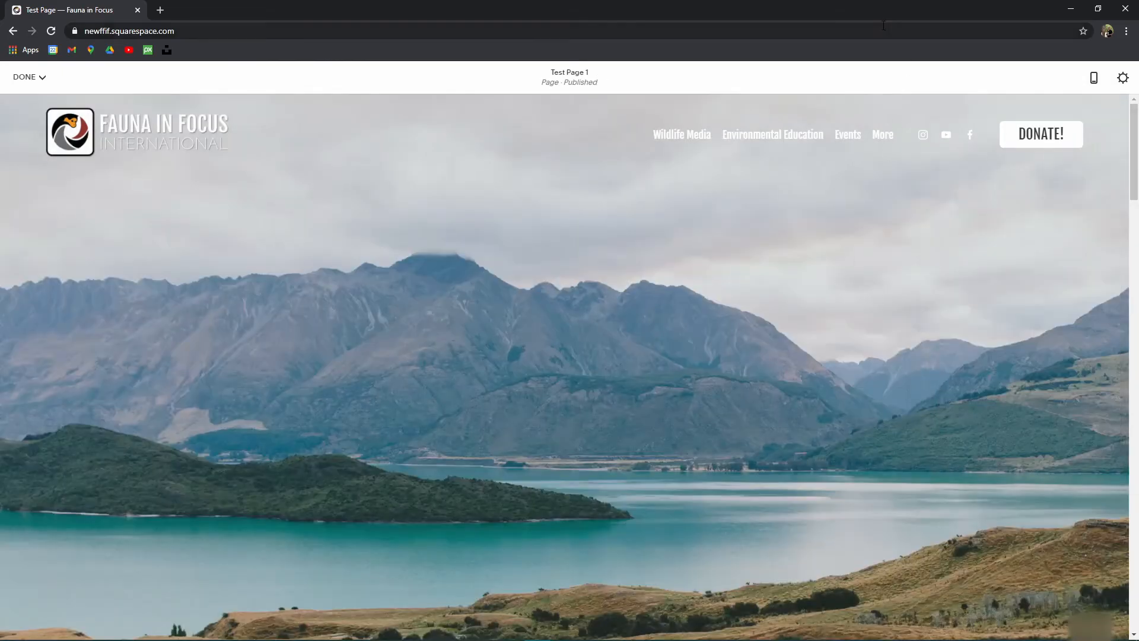
pyautogui.moveTo(987, 12); pyautogui.dragTo(856, 16)
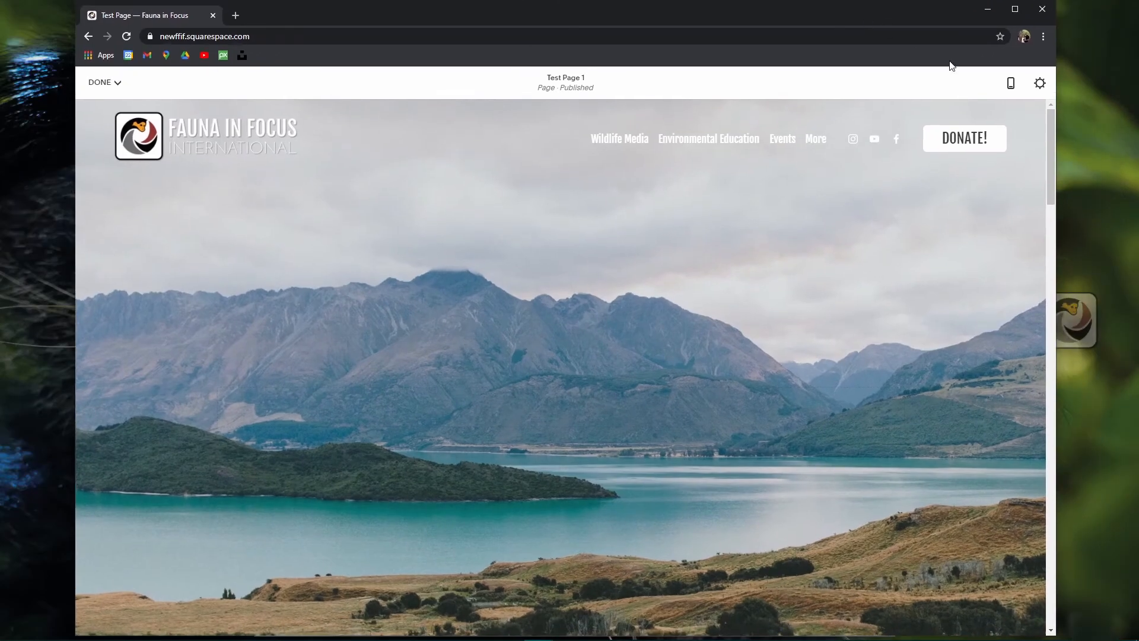
# Step: Narrow and widen the browser window to preview the banner's responsive layout, then maximize it
pyautogui.moveTo(1057, 126); pyautogui.dragTo(447, 218)
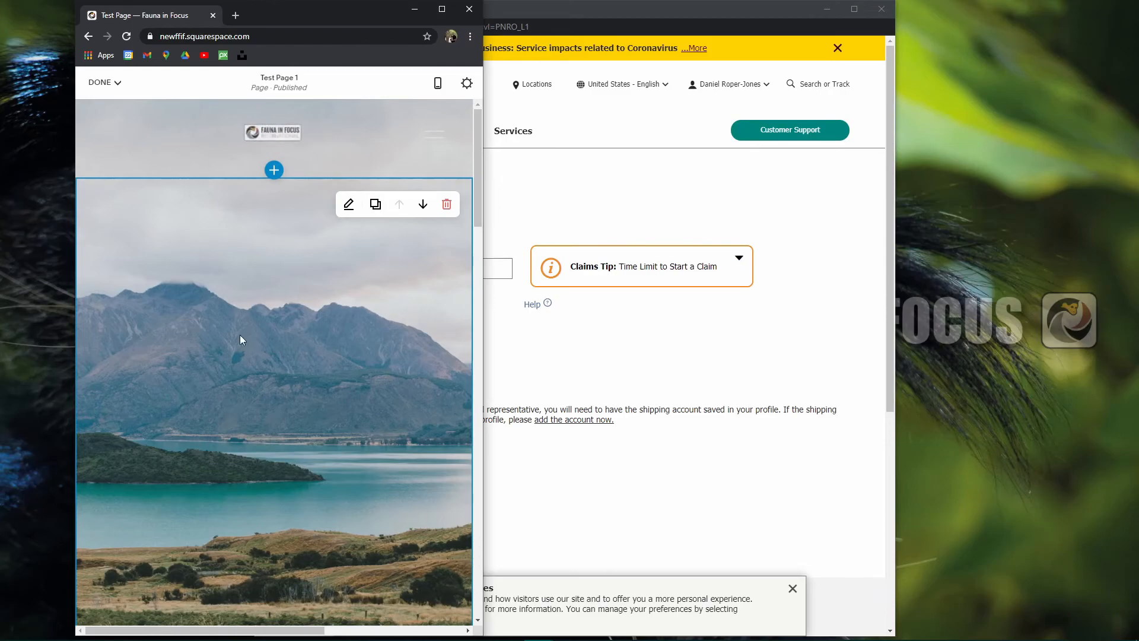
pyautogui.scroll(-5, 178, 492)
pyautogui.scroll(5, 256, 410)
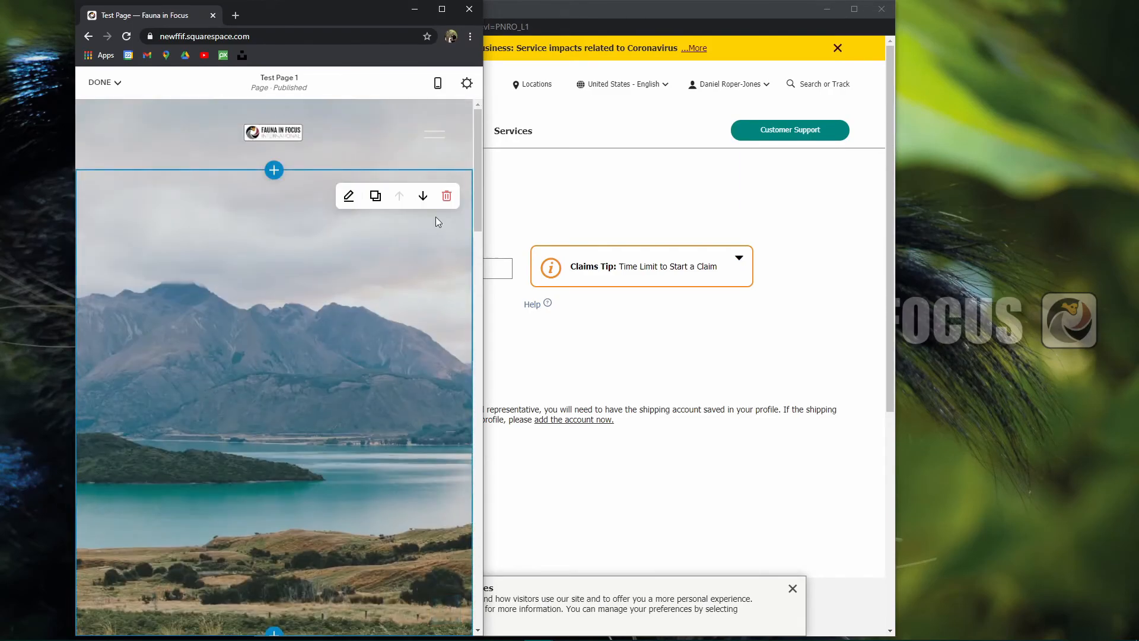
pyautogui.moveTo(483, 223); pyautogui.dragTo(767, 223)
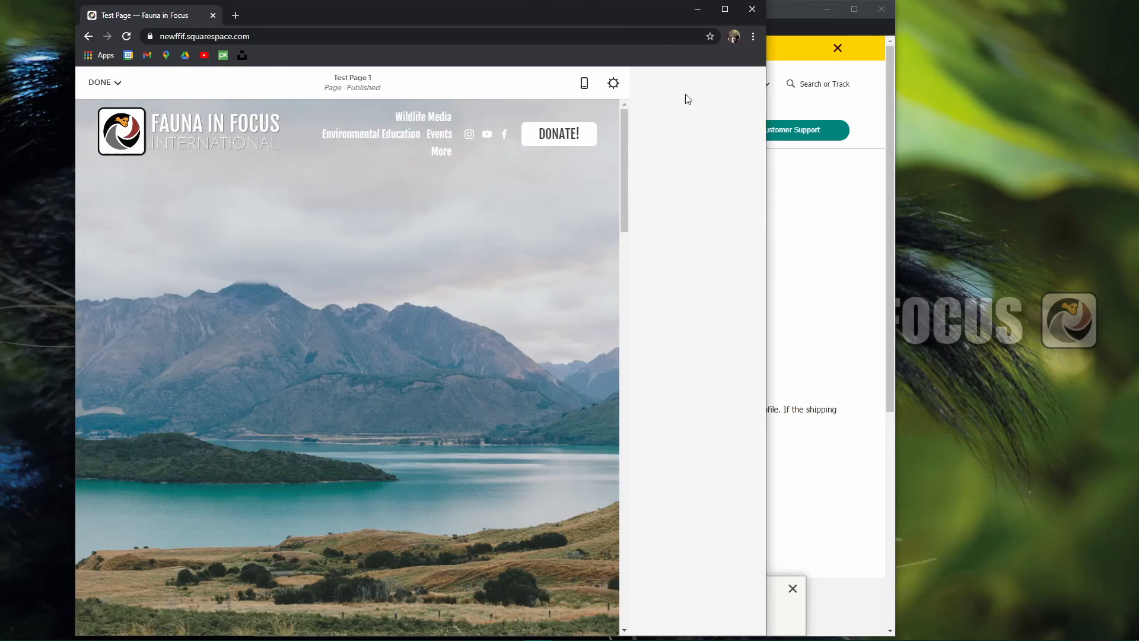
pyautogui.click(725, 9)
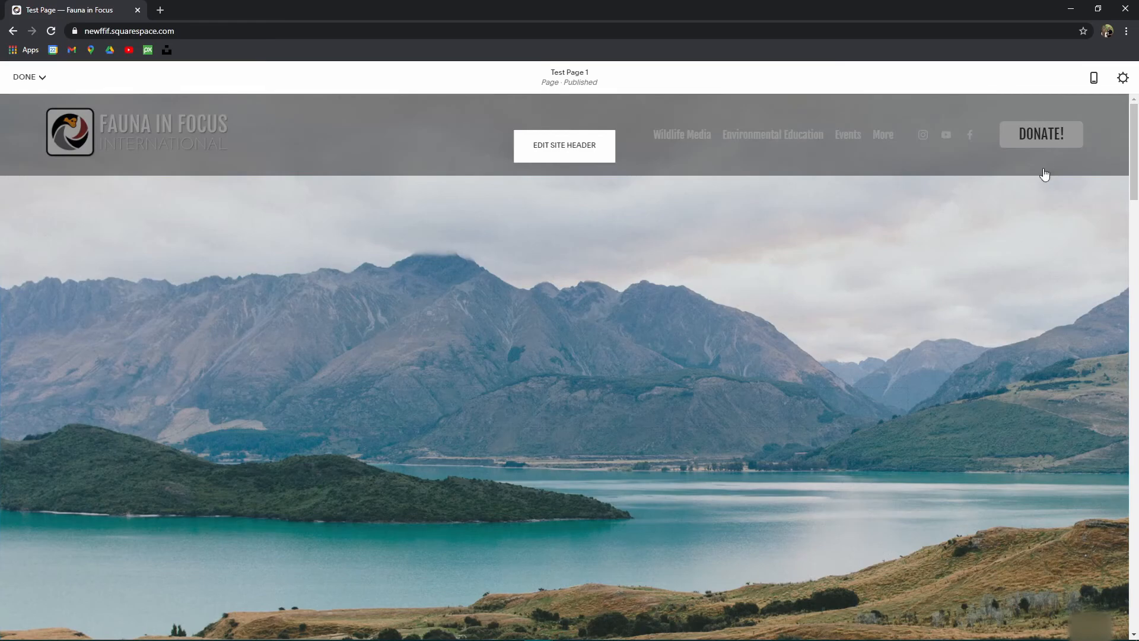
# Step: Open the hero section's background image options and drag the focal point lower left
pyautogui.scroll(-4, 580, 359)
pyautogui.scroll(4, 585, 381)
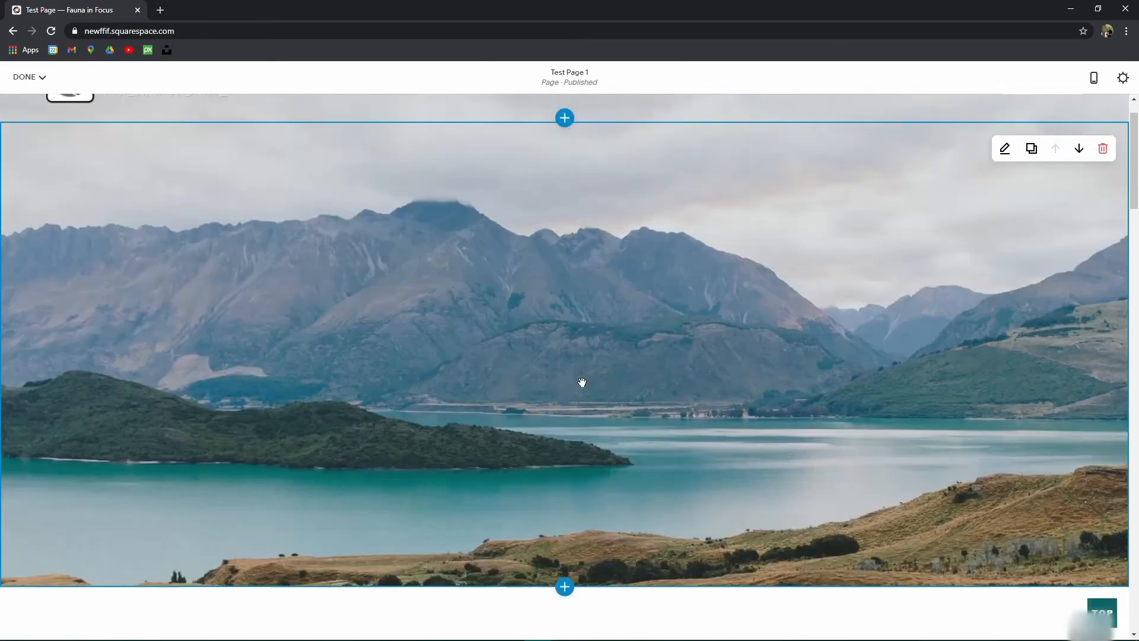
pyautogui.click(1006, 203)
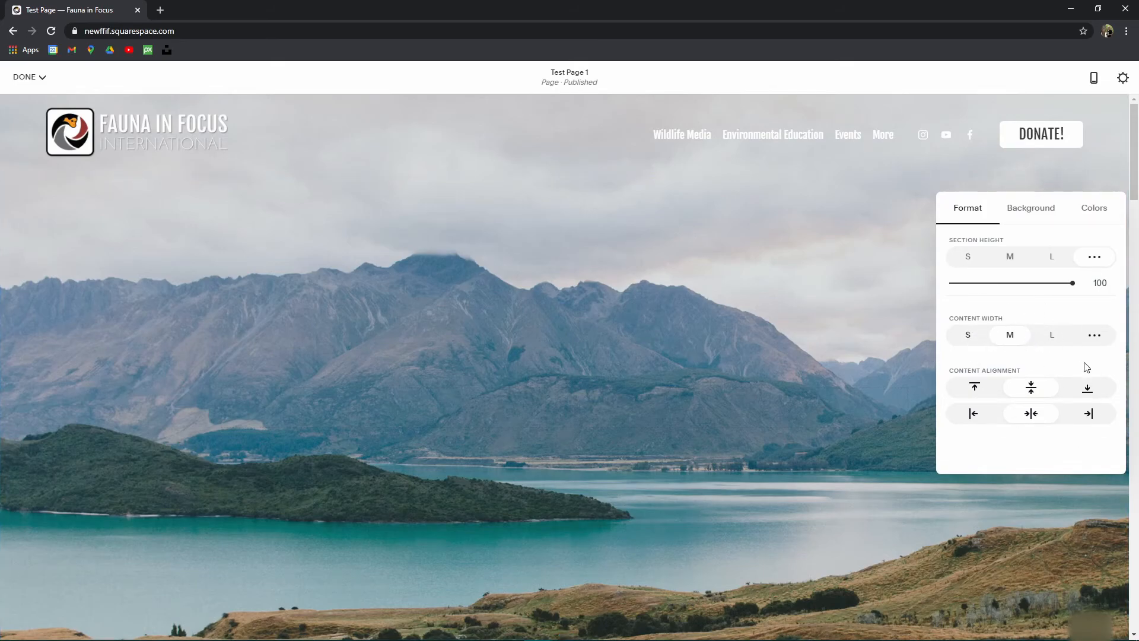
pyautogui.click(1029, 213)
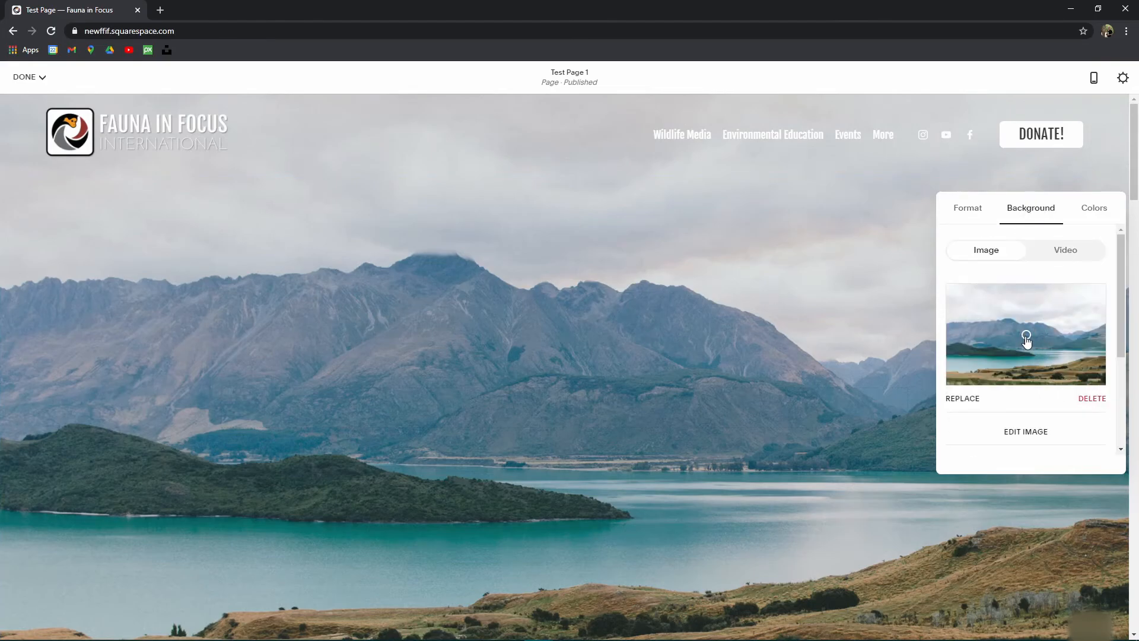
pyautogui.moveTo(1001, 347); pyautogui.dragTo(994, 361)
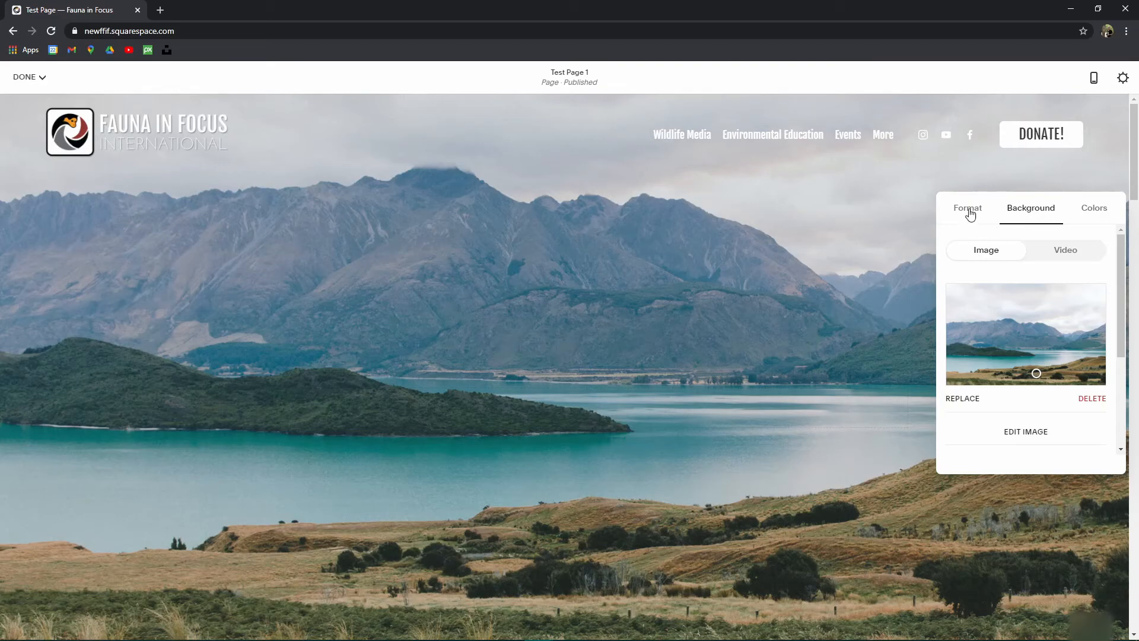
# Step: Try Medium section height, then shift the background focus up toward the mountains
pyautogui.click(969, 209)
pyautogui.click(1011, 258)
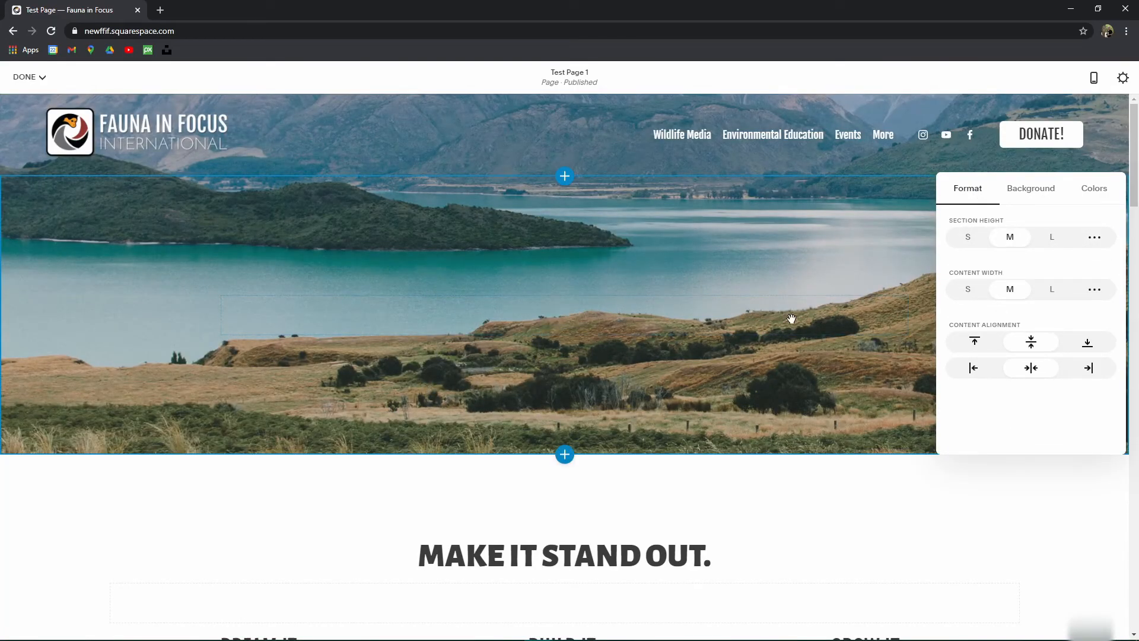
pyautogui.click(1035, 192)
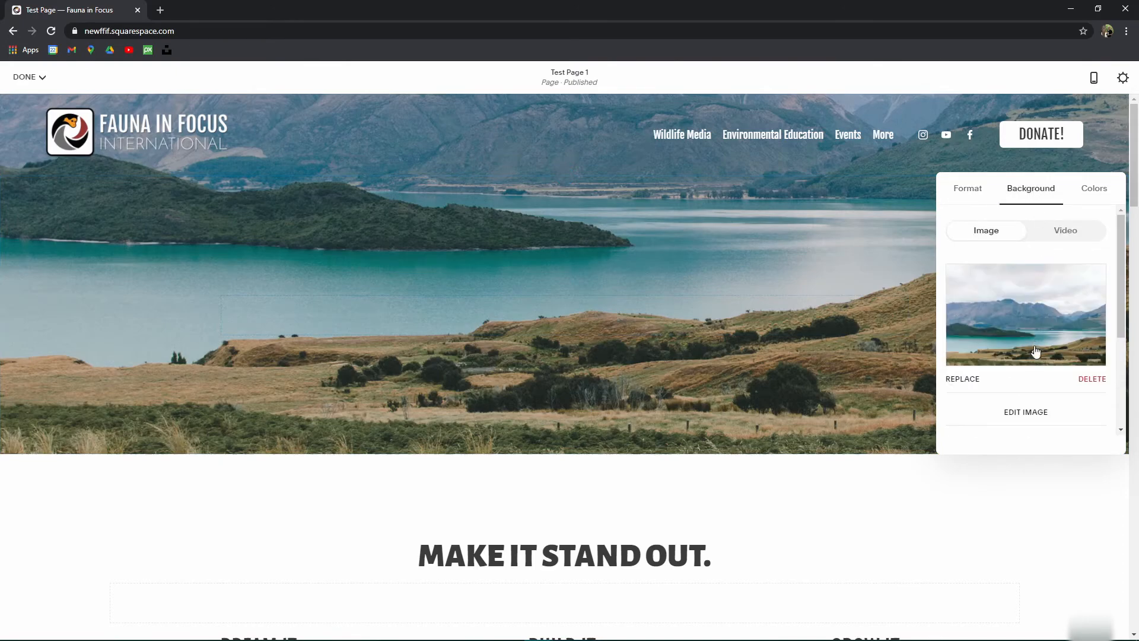
pyautogui.moveTo(1030, 330); pyautogui.dragTo(1029, 328)
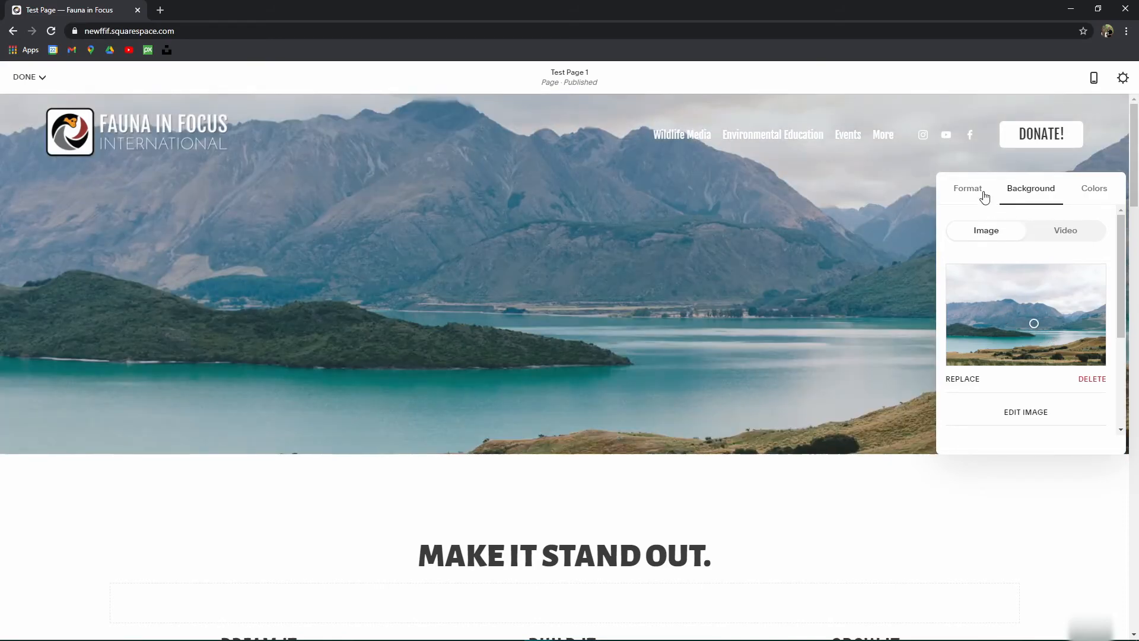
# Step: Set the hero section height to Large so it fills the screen
pyautogui.click(984, 196)
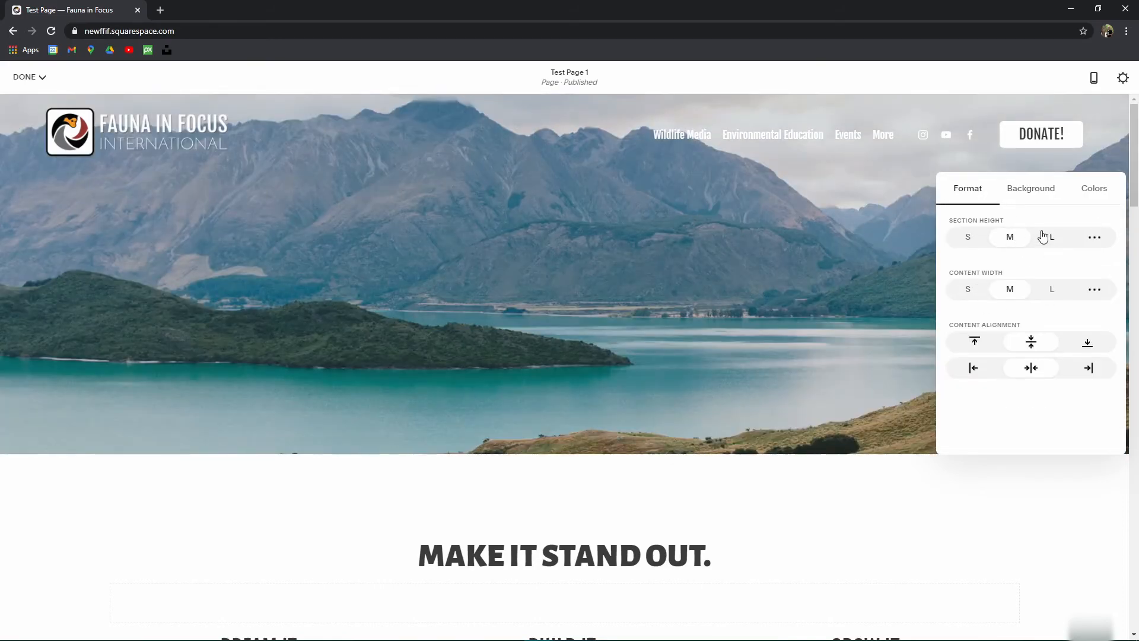
pyautogui.click(968, 237)
pyautogui.click(1052, 161)
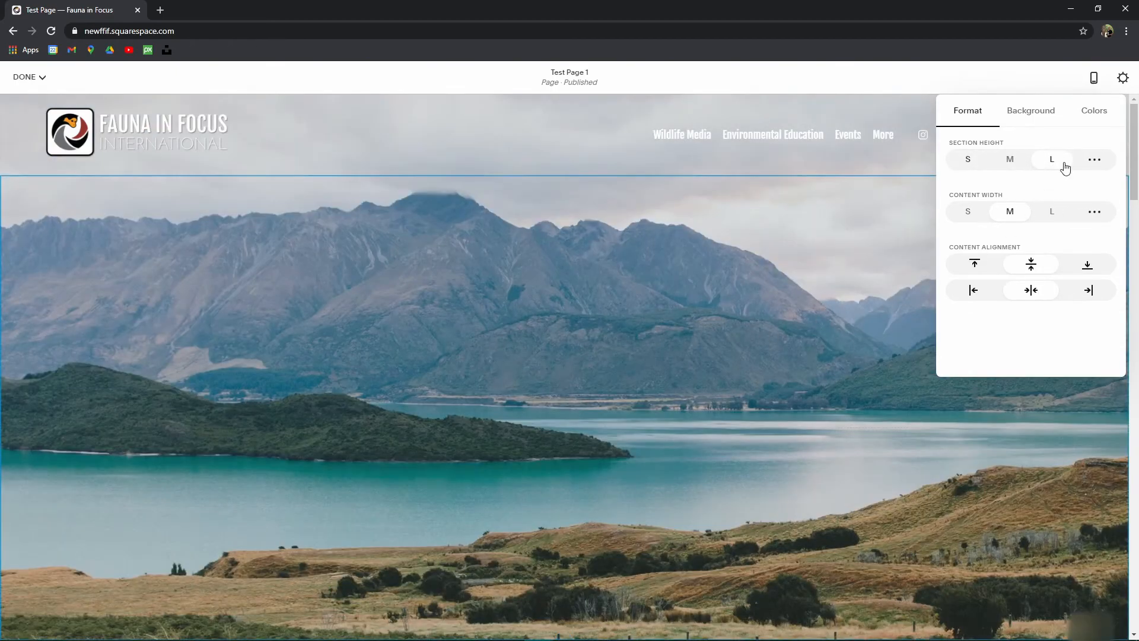
pyautogui.click(1053, 118)
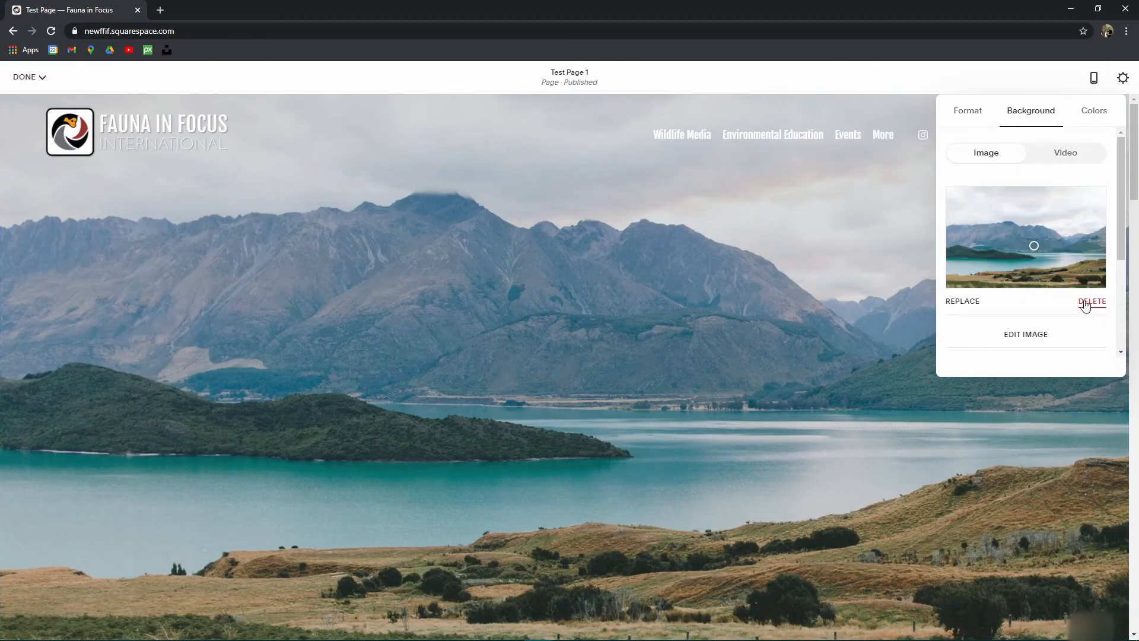
# Step: Swap the lake background for the free river-valley stock photo and refocus it on the upper hills
pyautogui.click(1093, 304)
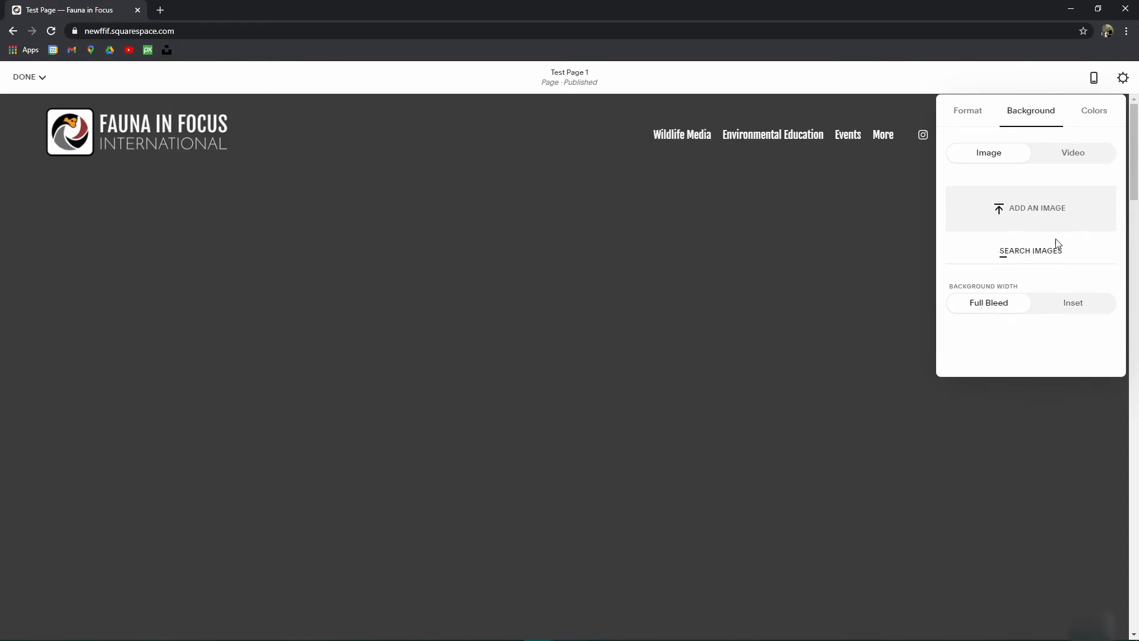
pyautogui.click(1033, 253)
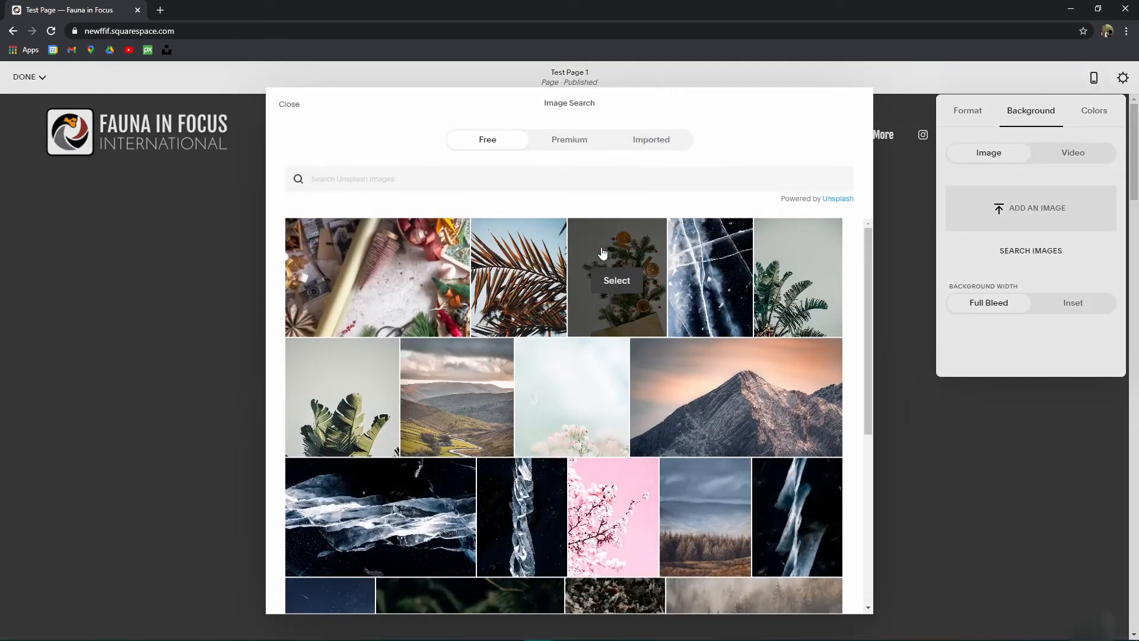
pyautogui.click(474, 399)
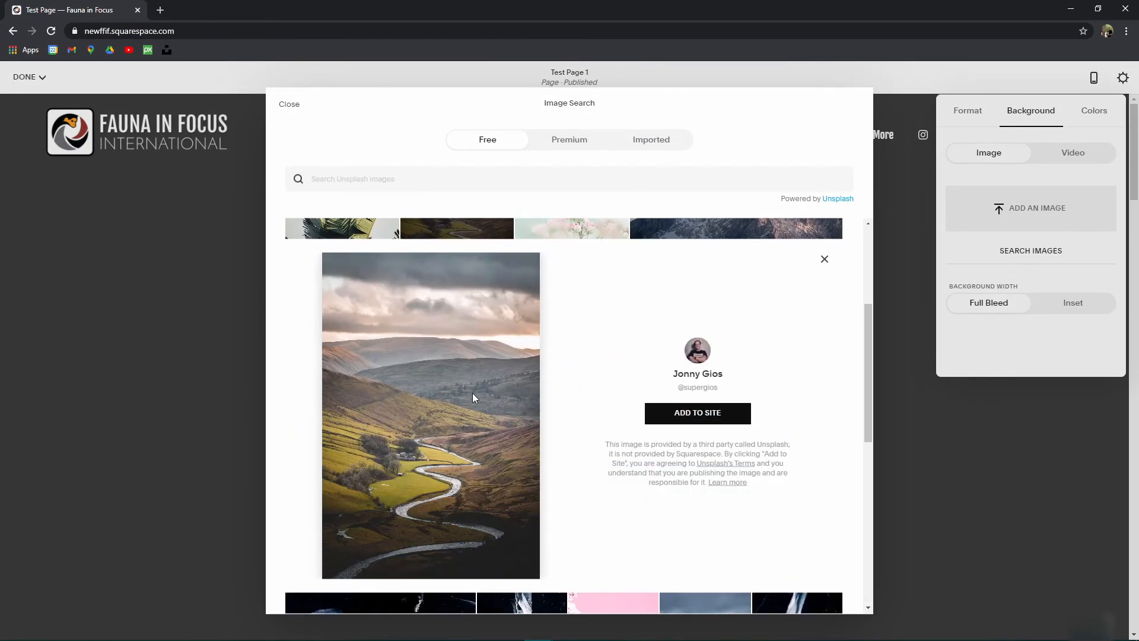
pyautogui.click(690, 415)
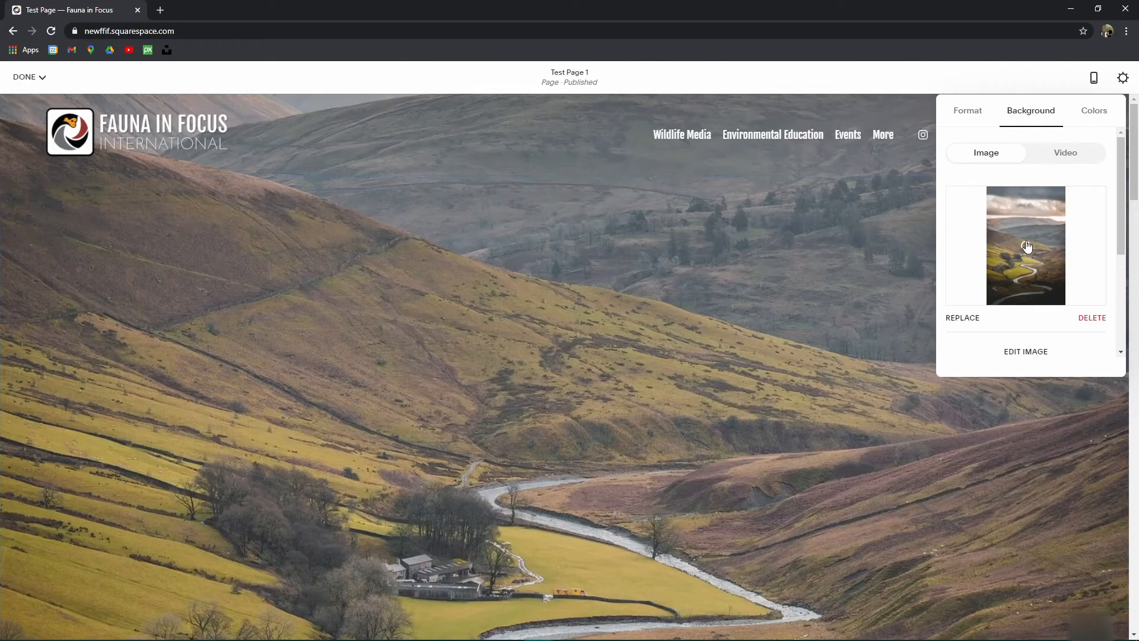
pyautogui.click(1036, 291)
pyautogui.moveTo(1033, 228); pyautogui.dragTo(1027, 237)
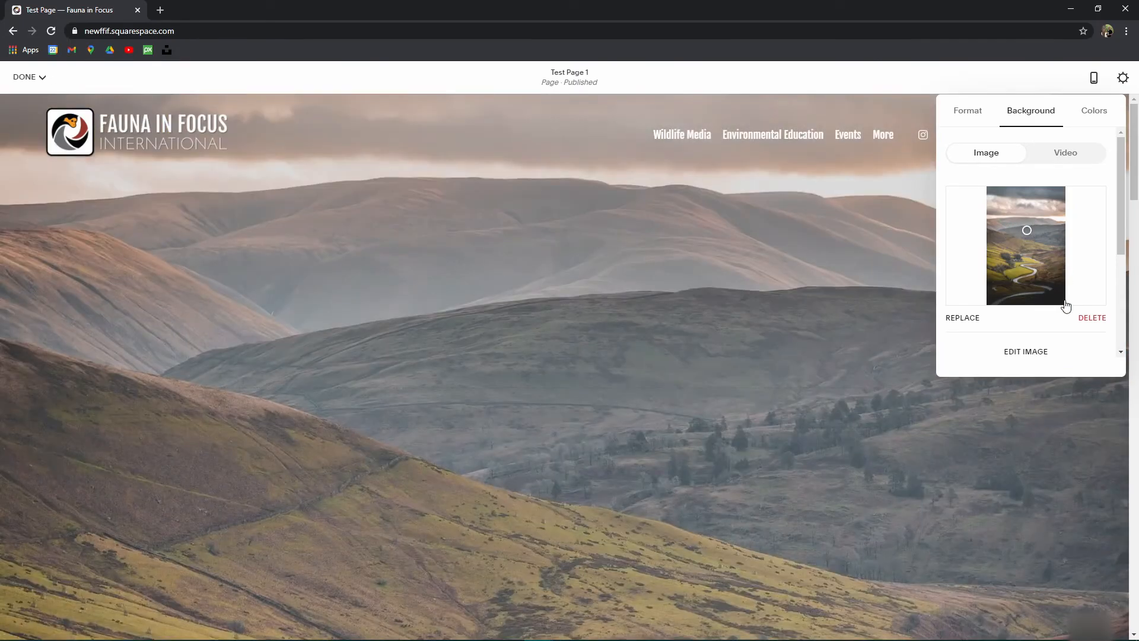
# Step: Toggle background width to Inset and back to Full Bleed, then set overlay opacity to 50%
pyautogui.scroll(-3, 1049, 258)
pyautogui.scroll(1, 1032, 243)
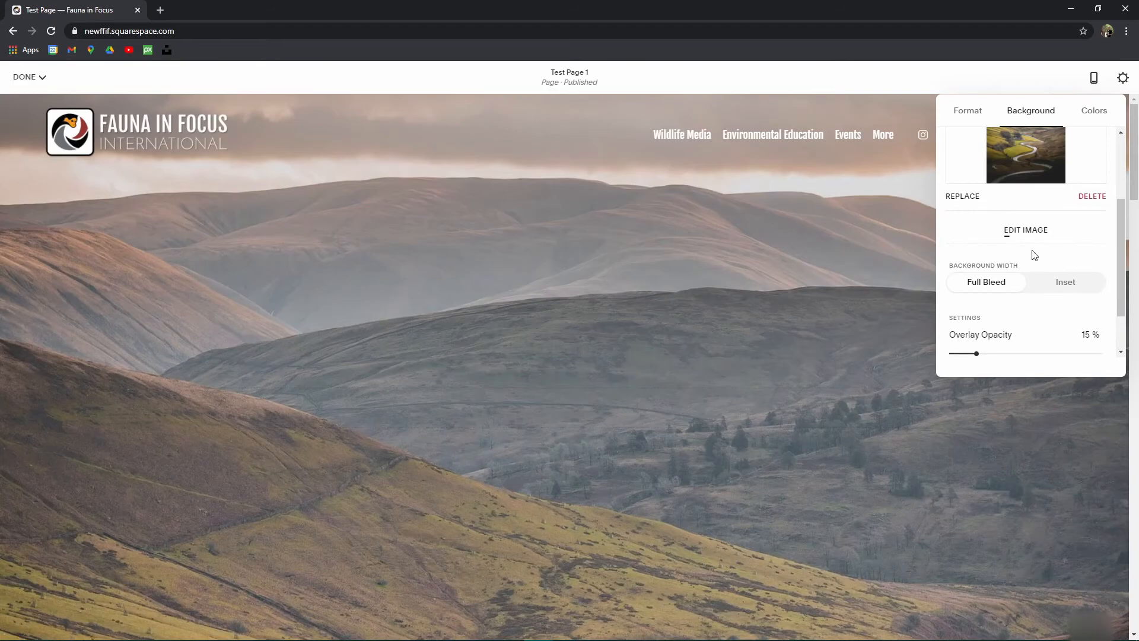
pyautogui.scroll(-2, 573, 286)
pyautogui.scroll(2, 574, 286)
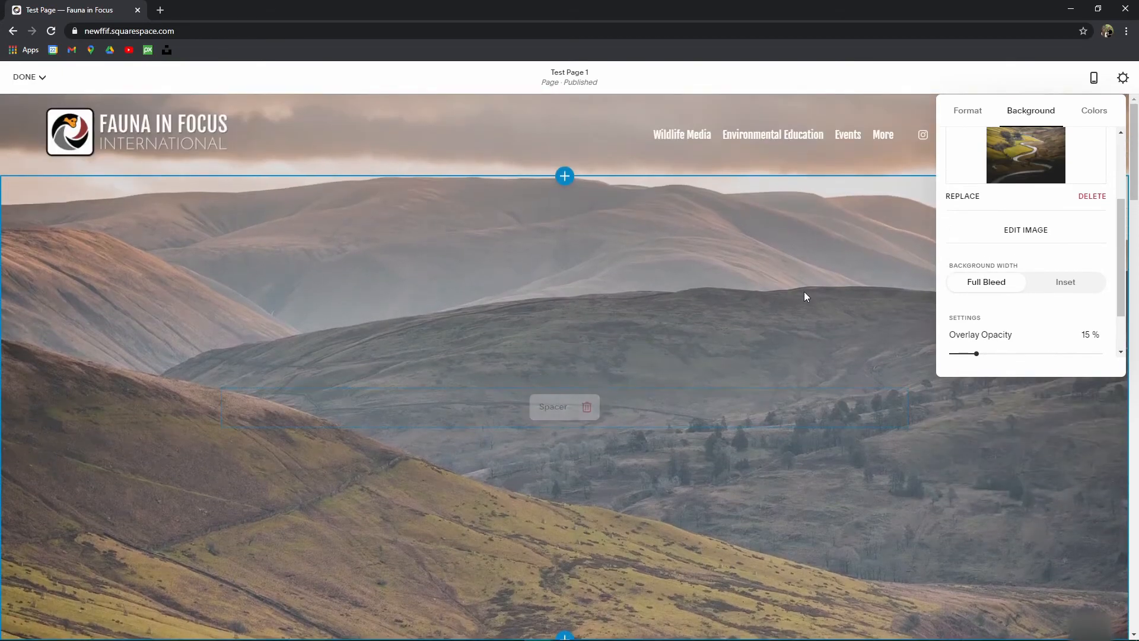
pyautogui.click(1064, 285)
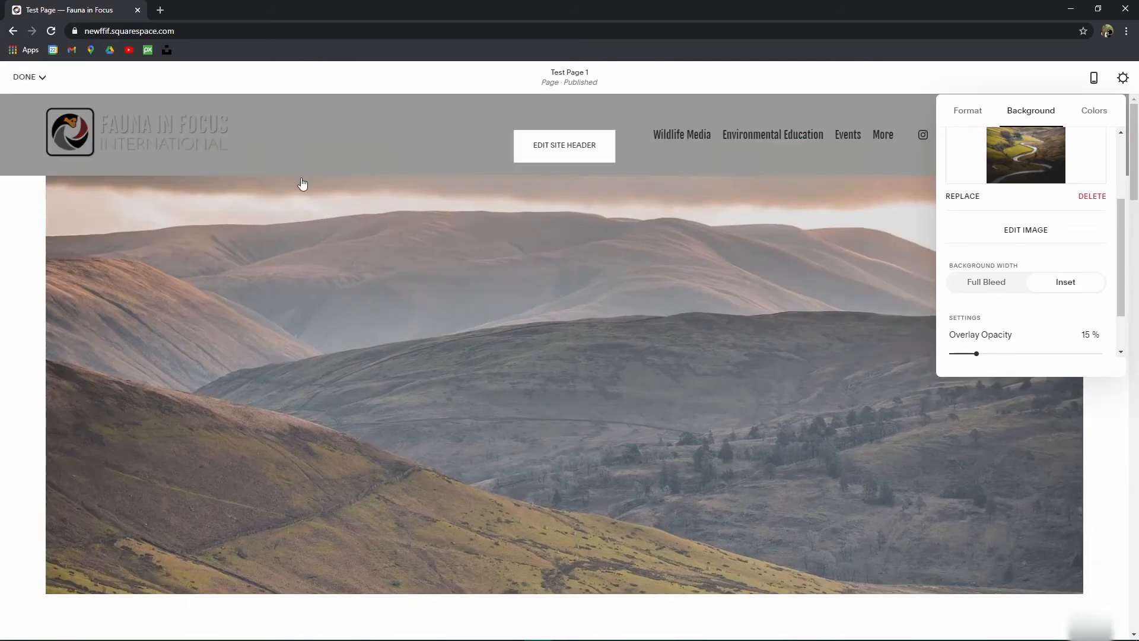
pyautogui.scroll(-4, 427, 228)
pyautogui.scroll(4, 653, 321)
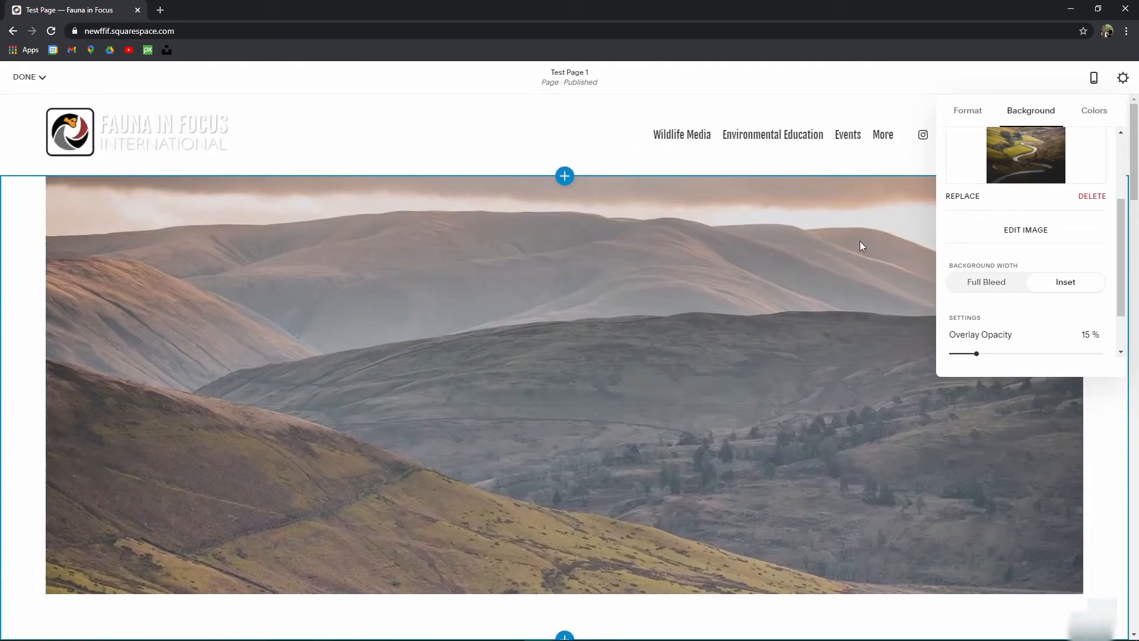
pyautogui.scroll(-4, 702, 465)
pyautogui.scroll(4, 773, 463)
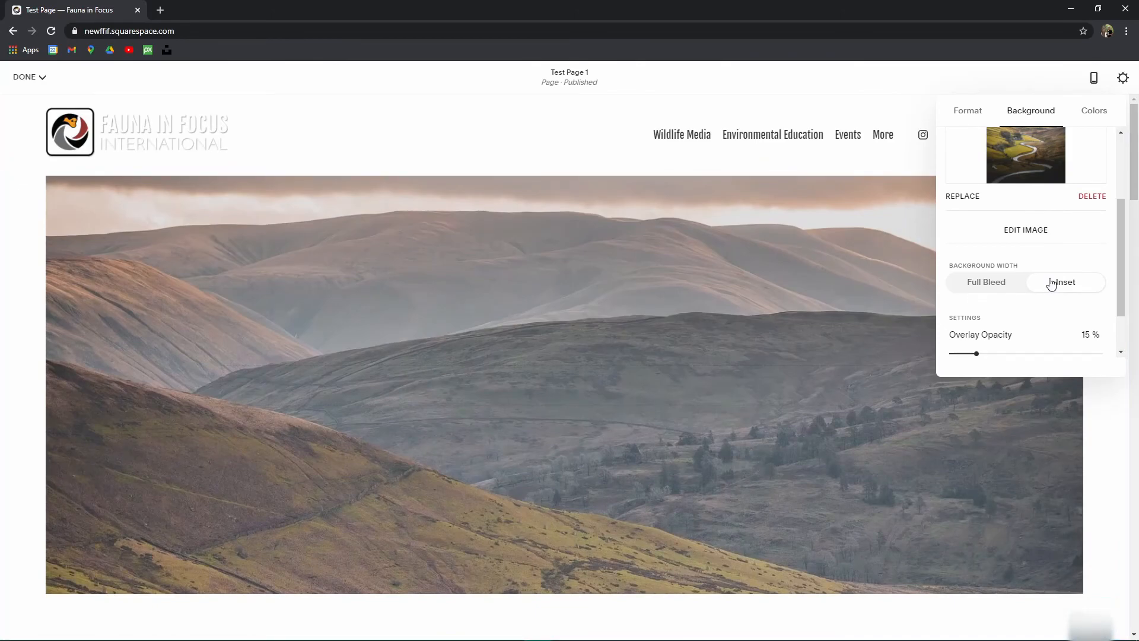
pyautogui.click(988, 290)
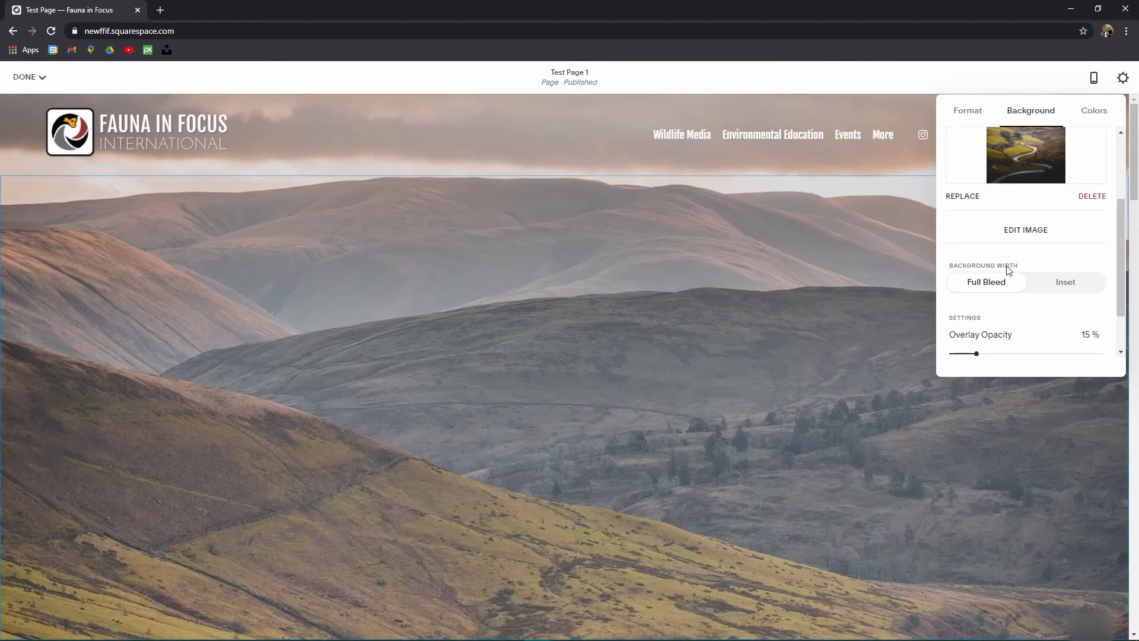
pyautogui.scroll(-1, 989, 318)
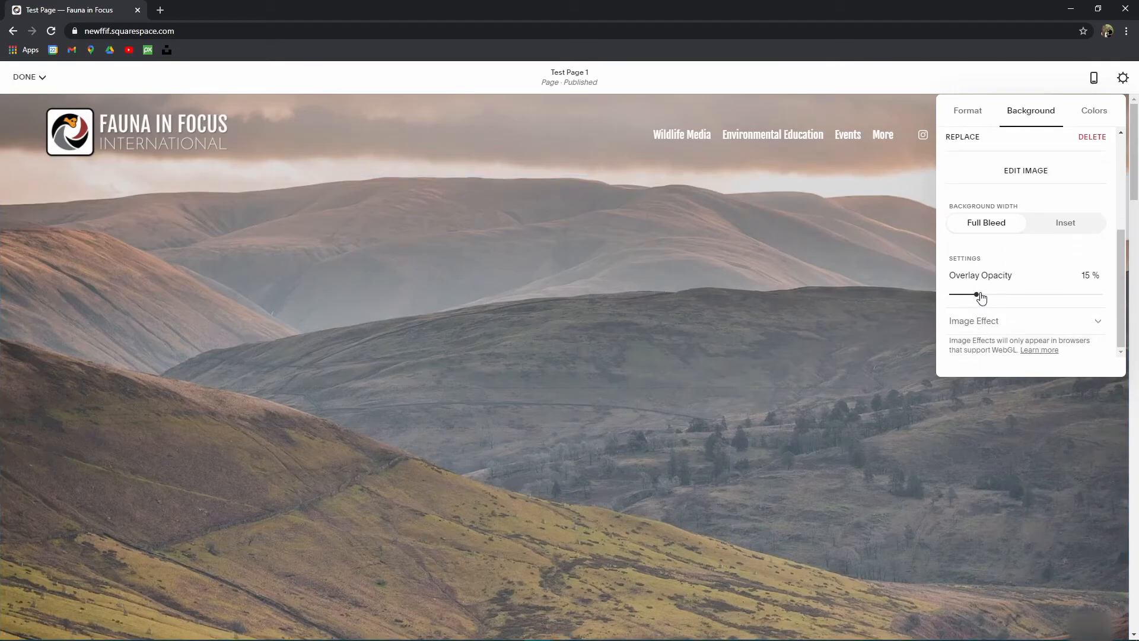
pyautogui.moveTo(962, 291); pyautogui.dragTo(1019, 296)
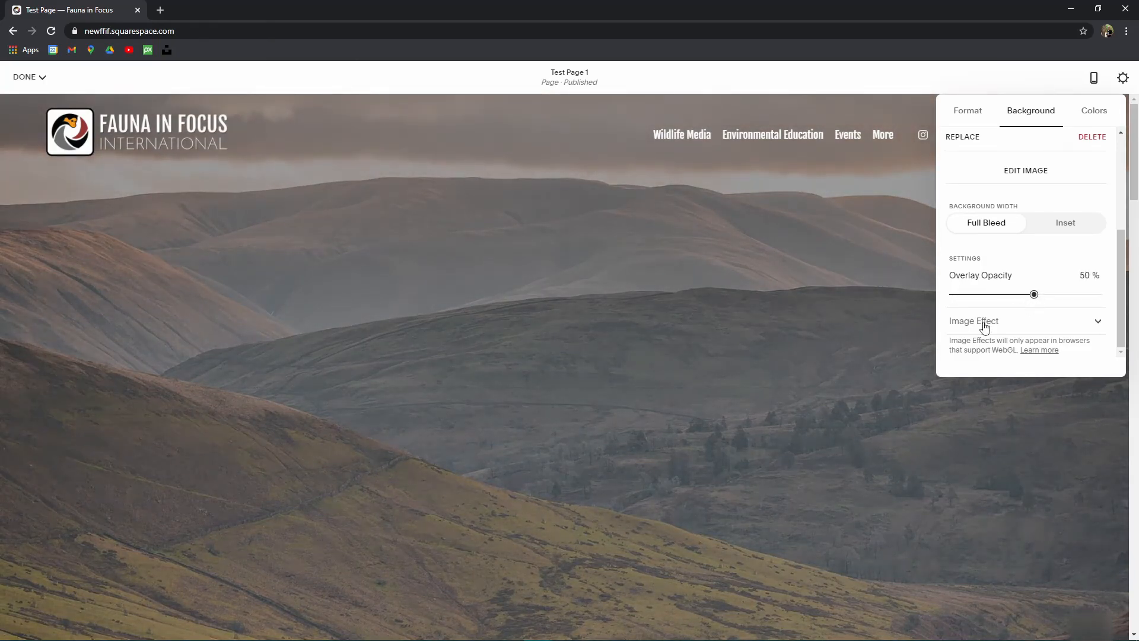
# Step: Try the Zoom and Pan image effects on the valley background
pyautogui.click(1015, 331)
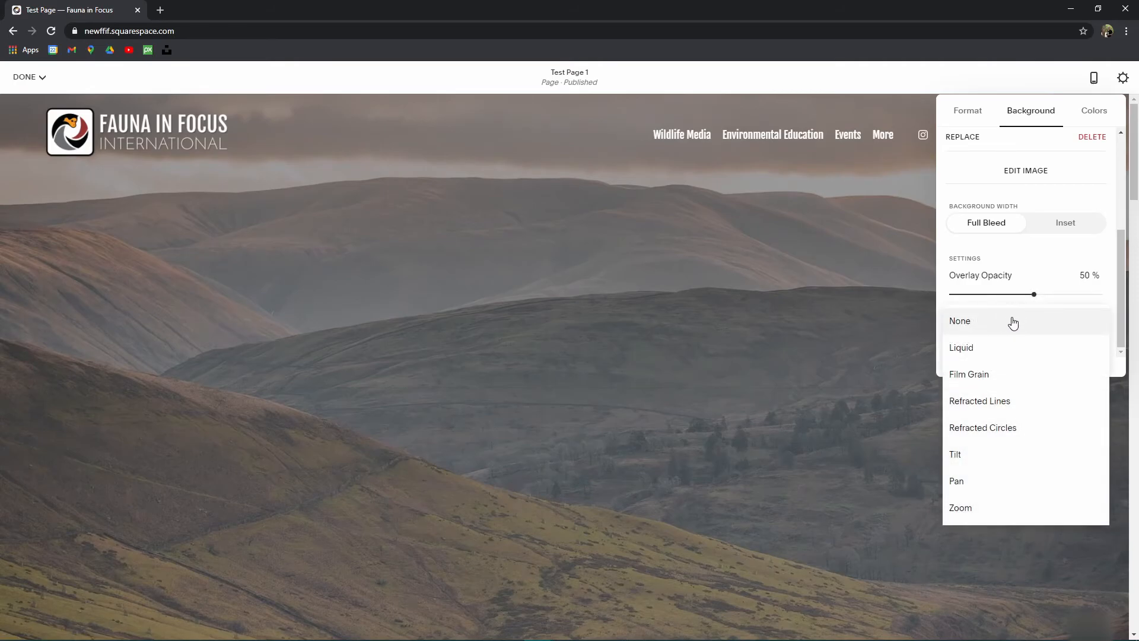
pyautogui.click(988, 506)
pyautogui.scroll(-4, 599, 354)
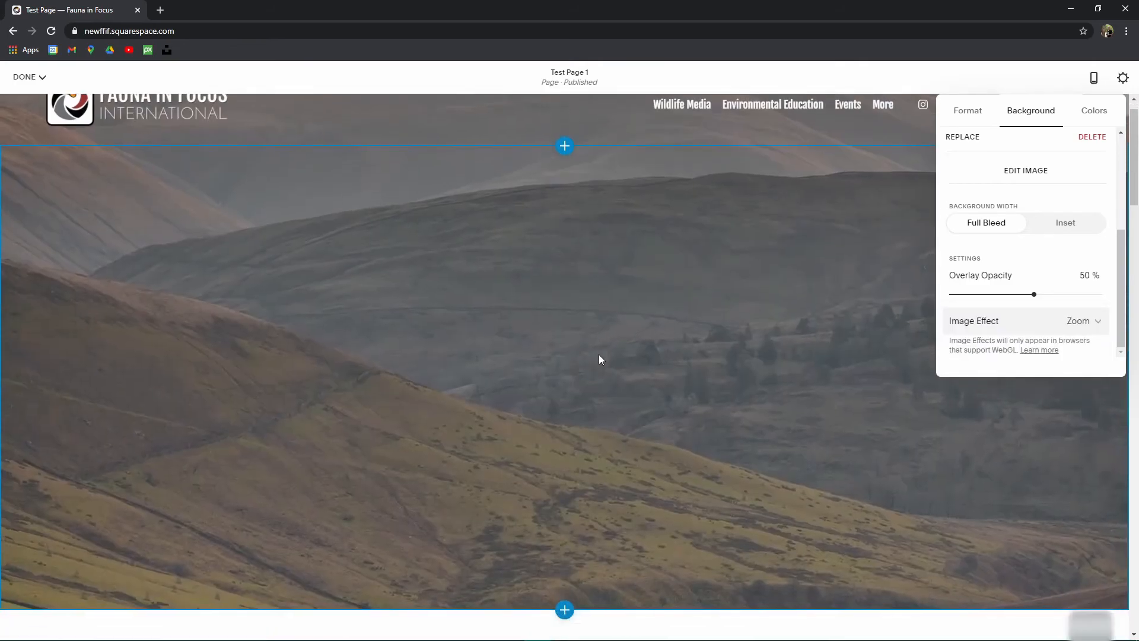
pyautogui.scroll(4, 598, 354)
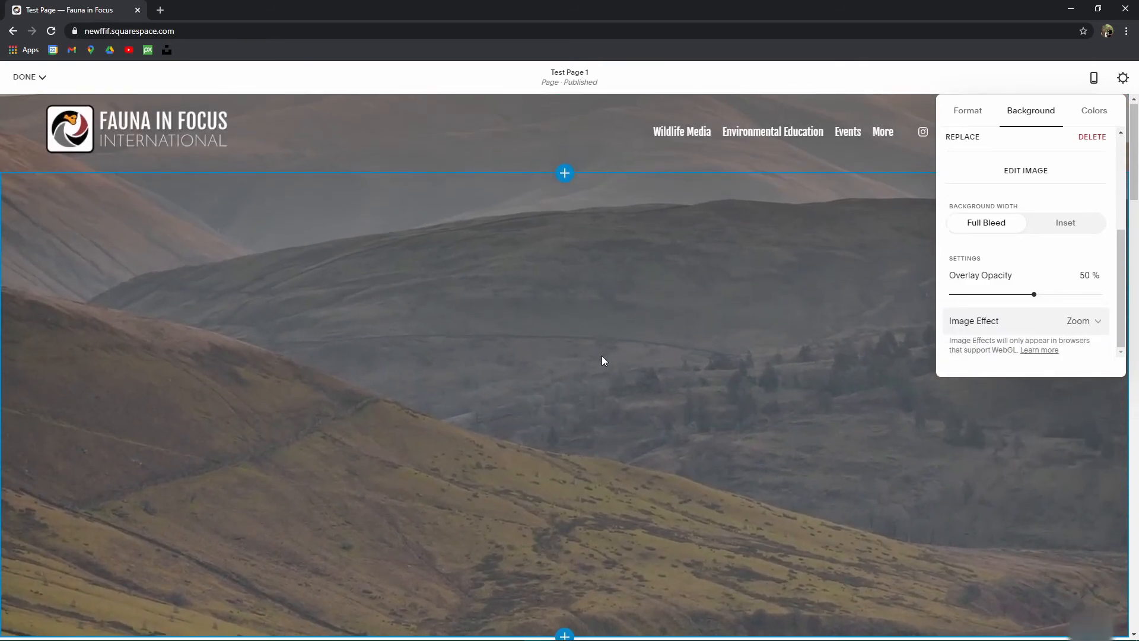
pyautogui.scroll(-2, 602, 355)
pyautogui.scroll(-3, 587, 353)
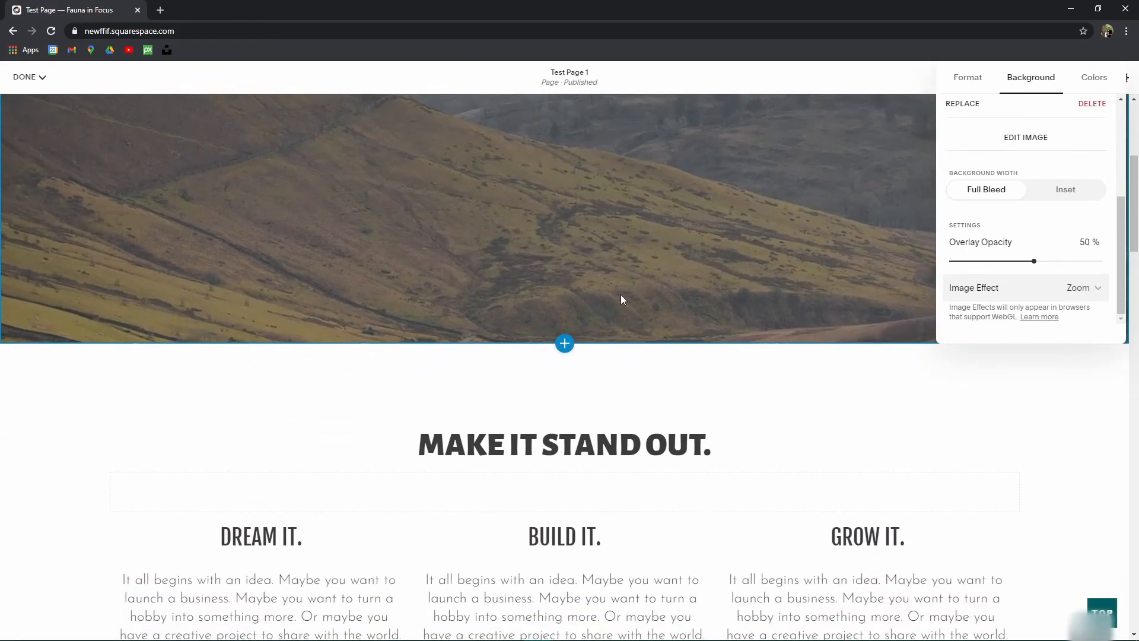
pyautogui.scroll(5, 617, 294)
pyautogui.click(1087, 331)
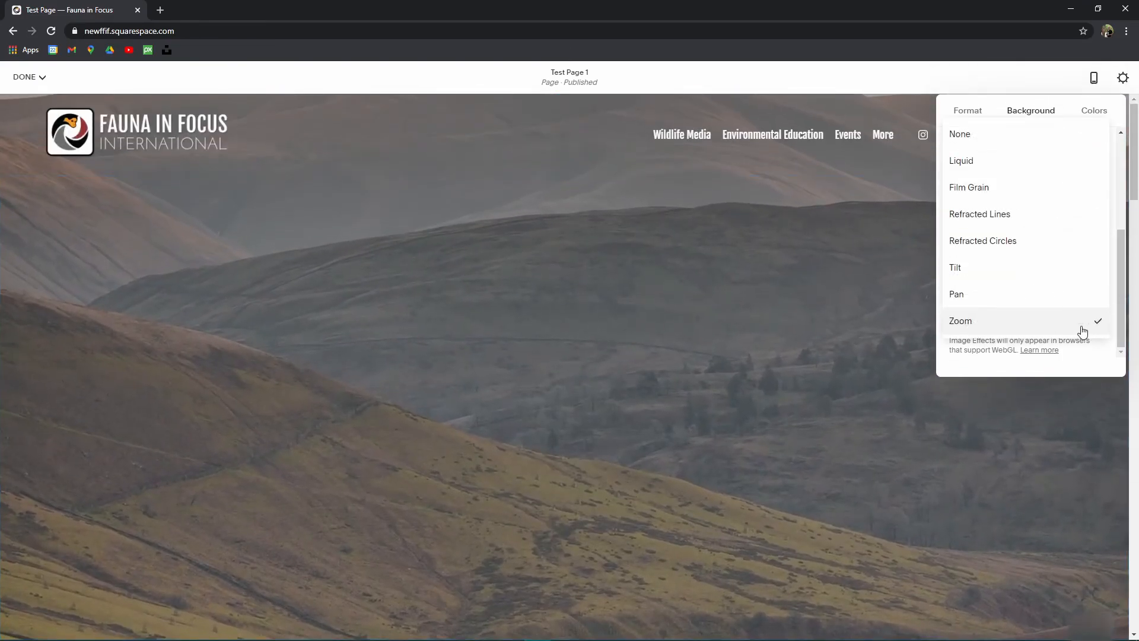
pyautogui.click(1022, 294)
pyautogui.scroll(-4, 469, 301)
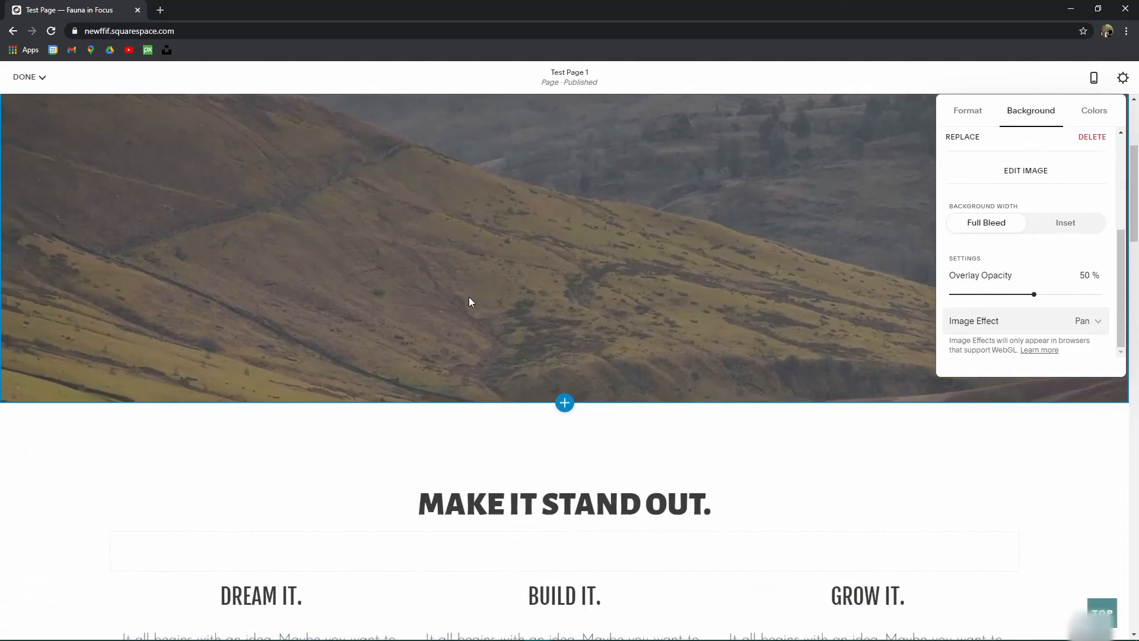
pyautogui.scroll(4, 470, 302)
pyautogui.scroll(-3, 470, 302)
pyautogui.scroll(3, 735, 307)
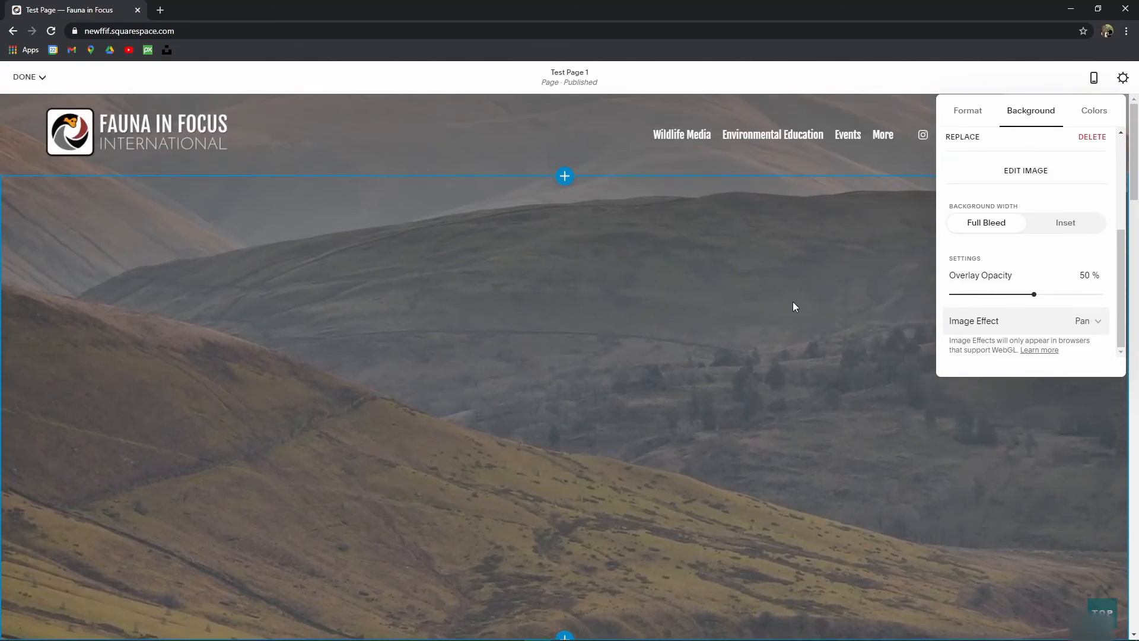
# Step: Preview the Film Grain, Liquid and Refracted Circles background effects
pyautogui.click(1082, 321)
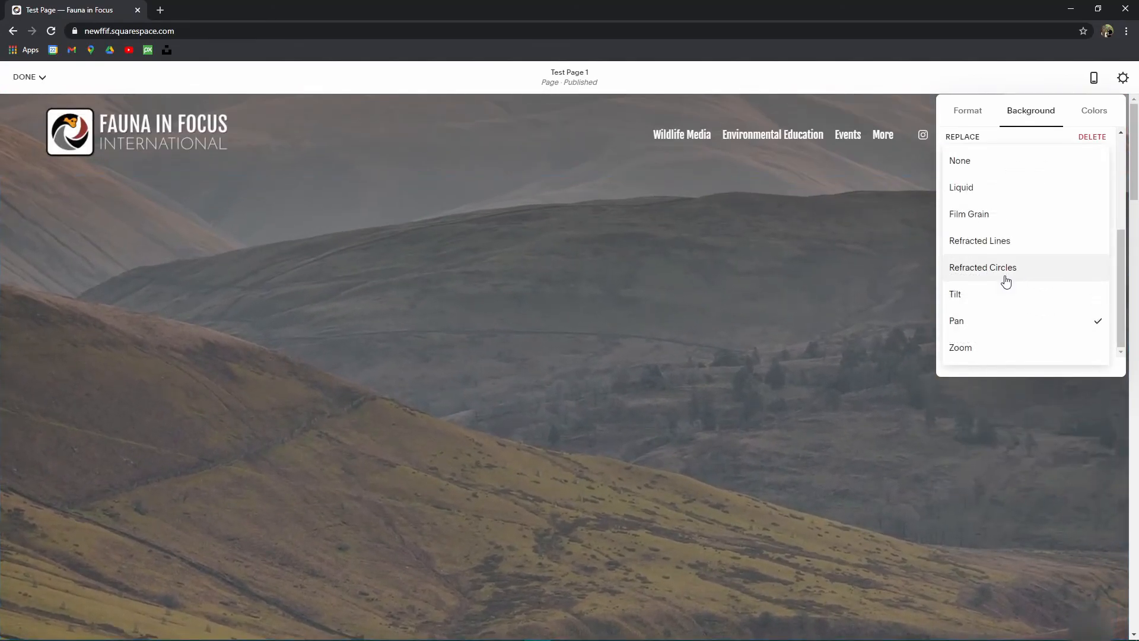
pyautogui.click(985, 213)
pyautogui.scroll(-4, 596, 308)
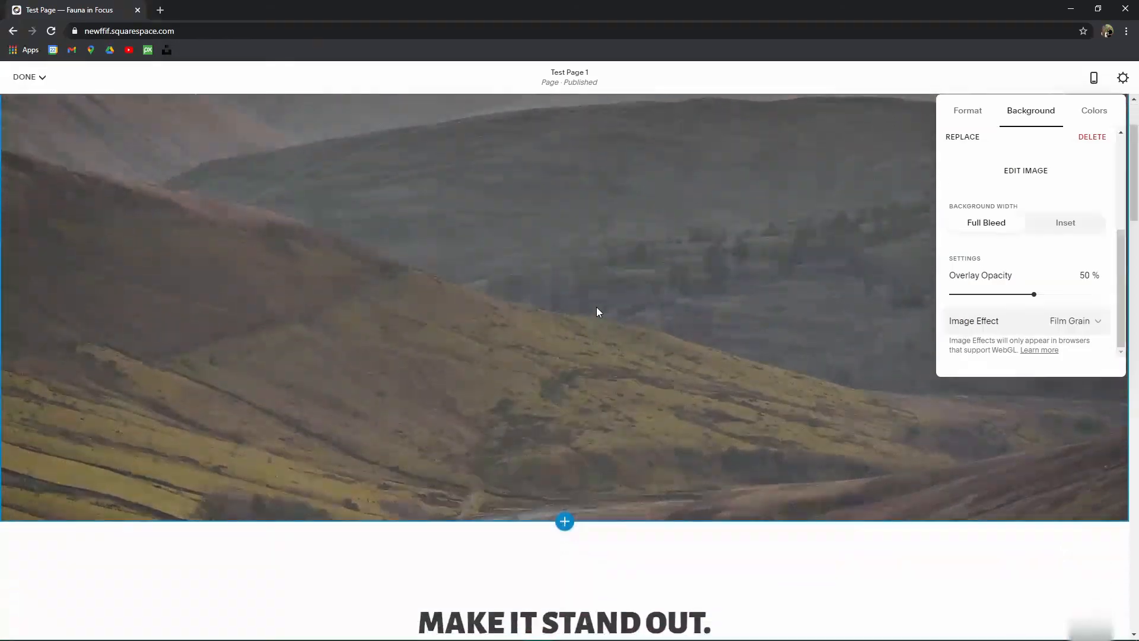
pyautogui.scroll(3, 516, 332)
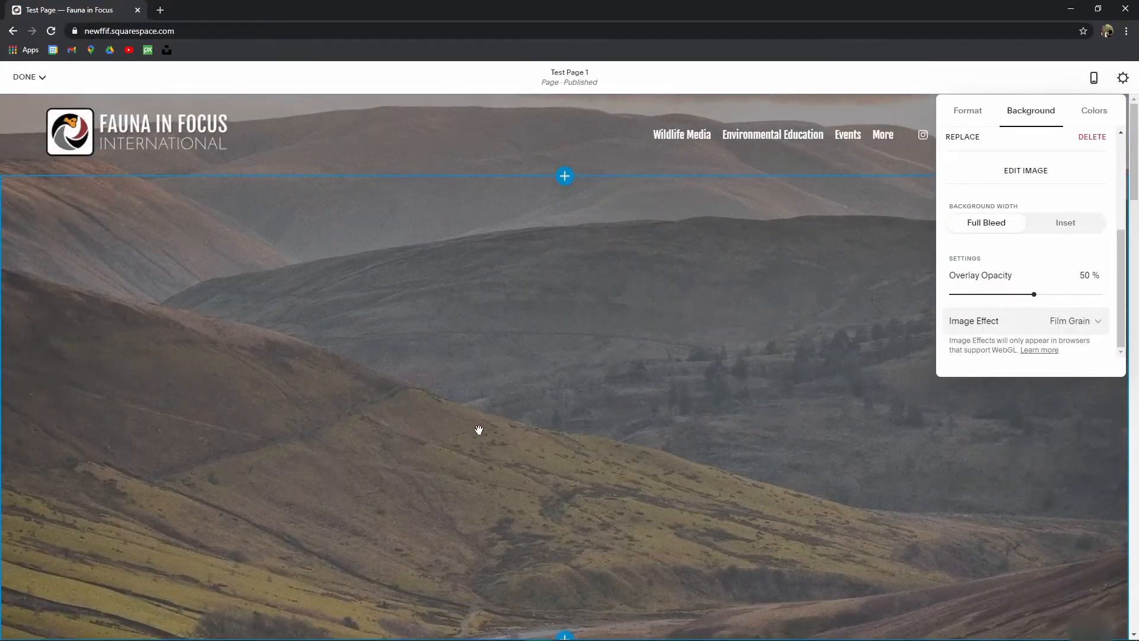
pyautogui.scroll(-5, 450, 425)
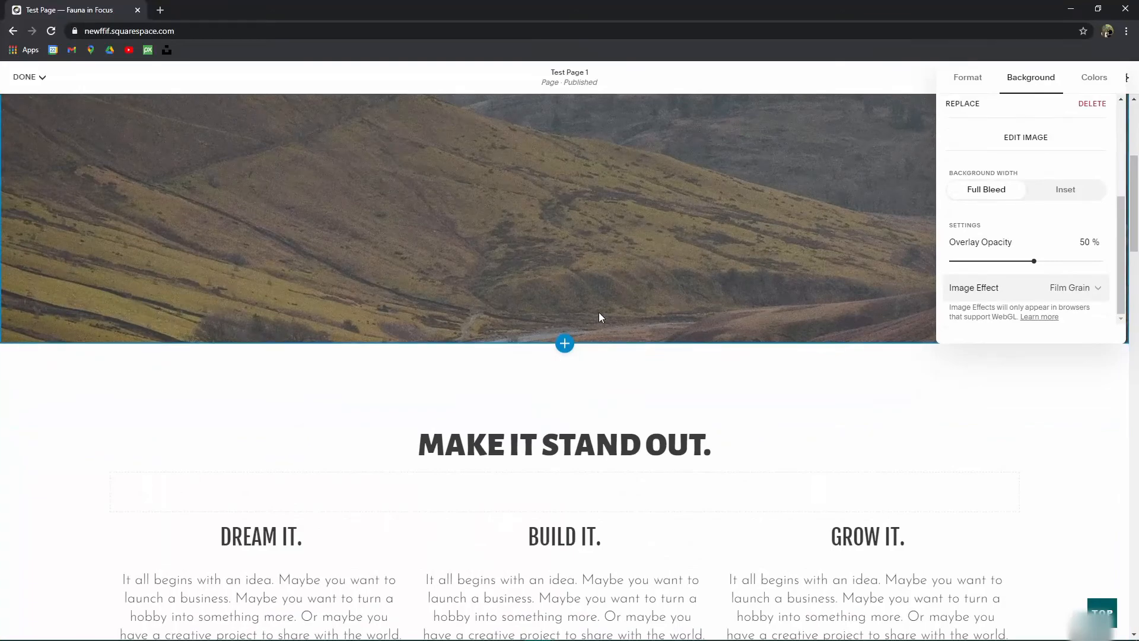
pyautogui.scroll(5, 635, 320)
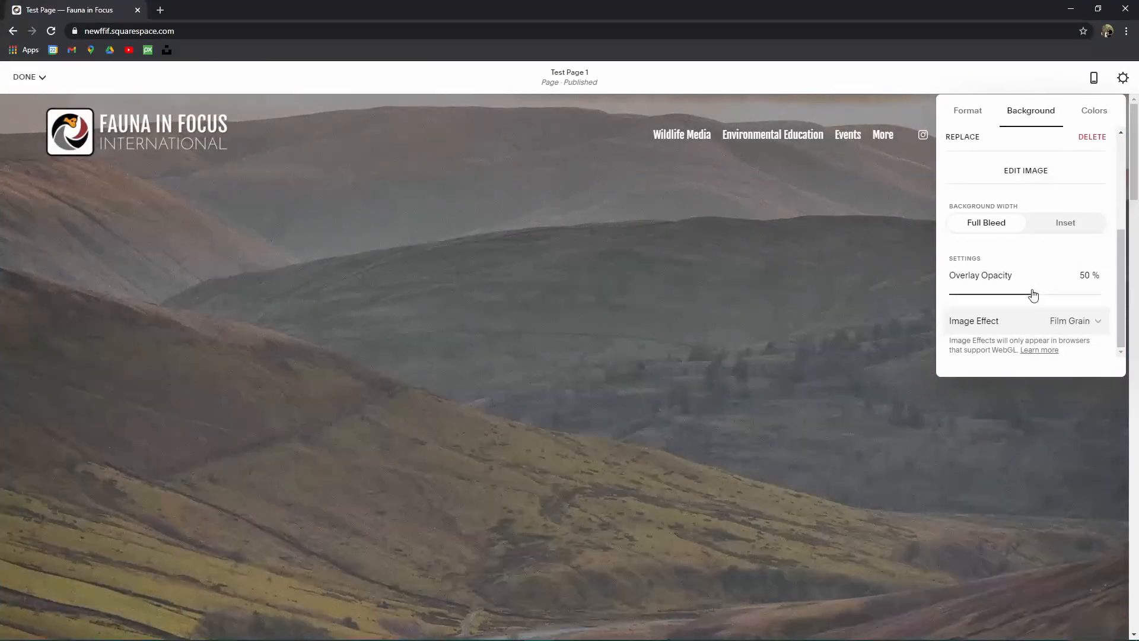
pyautogui.click(1089, 320)
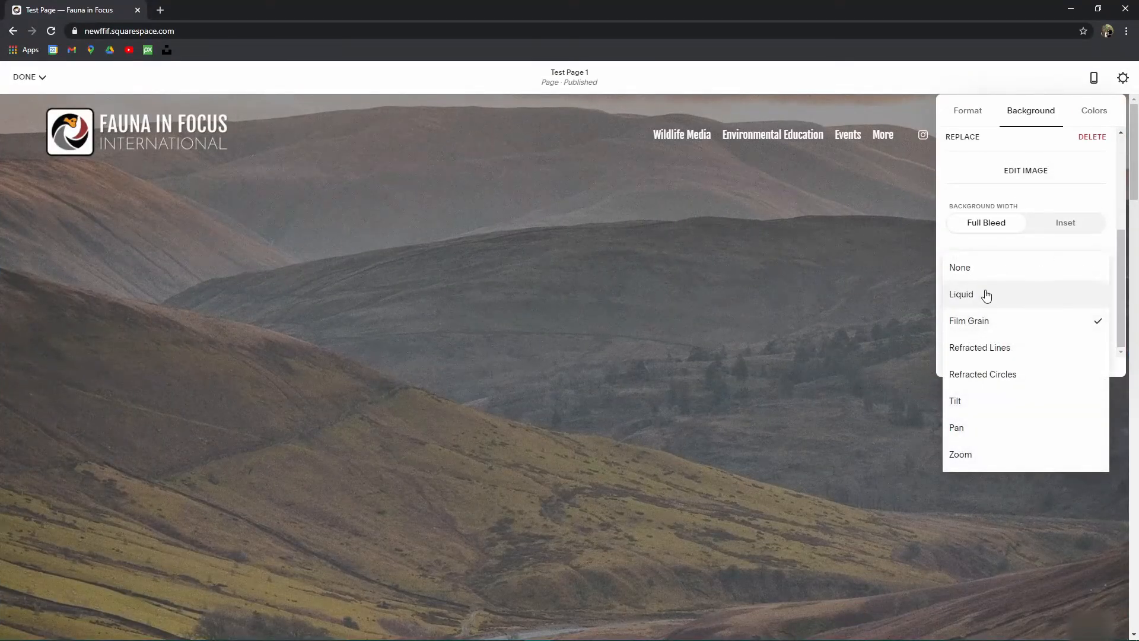
pyautogui.click(954, 296)
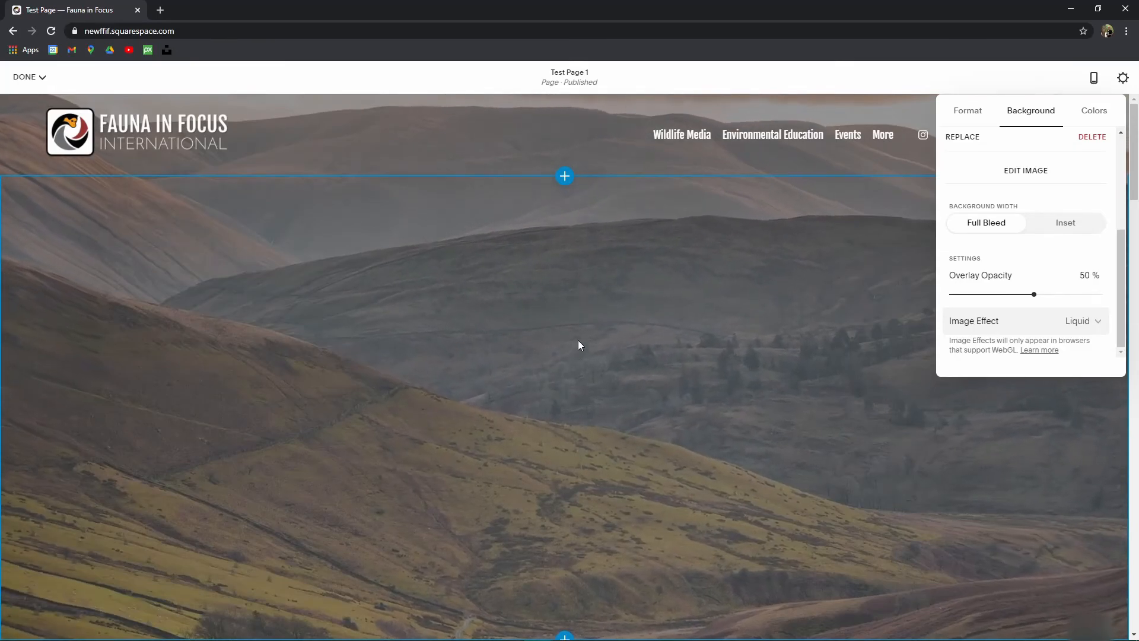
pyautogui.click(1081, 320)
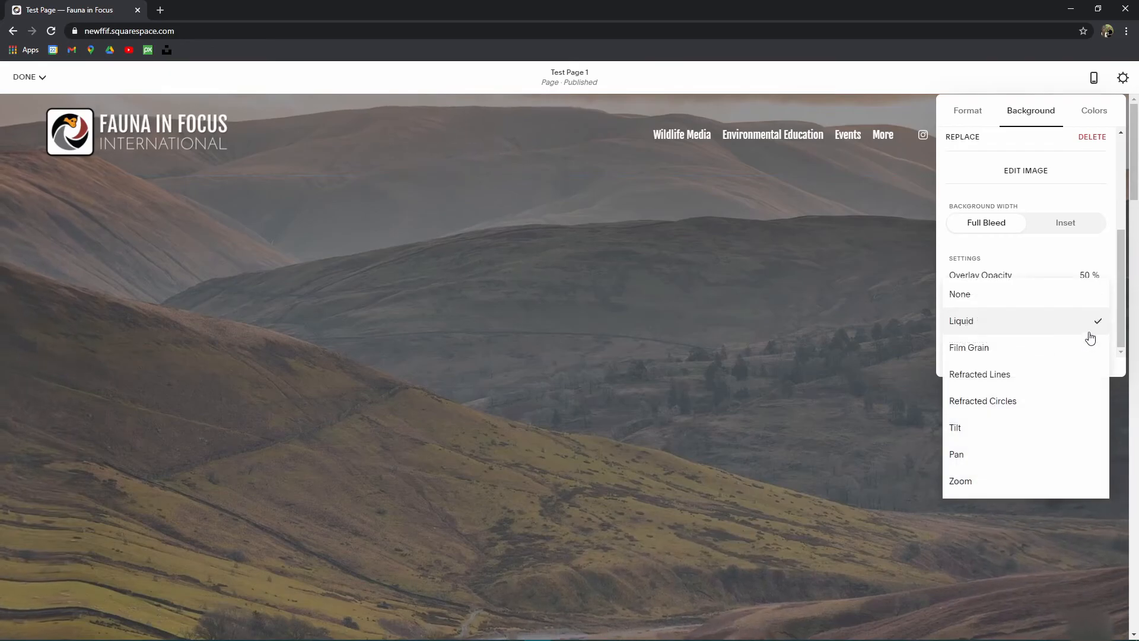
pyautogui.click(1025, 402)
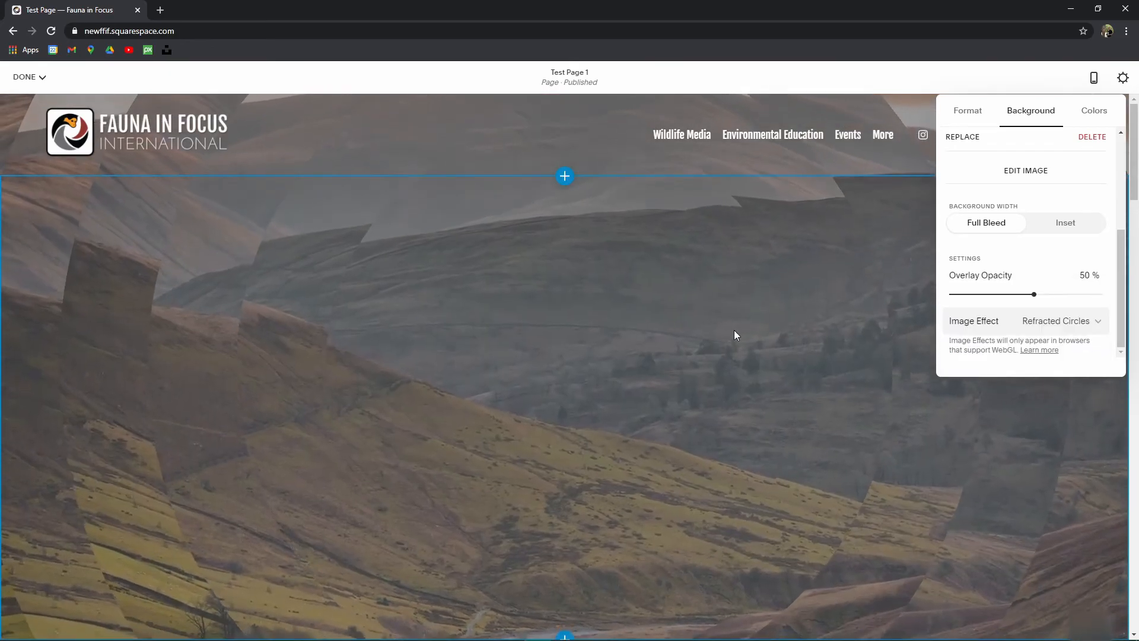
pyautogui.scroll(-1, 652, 548)
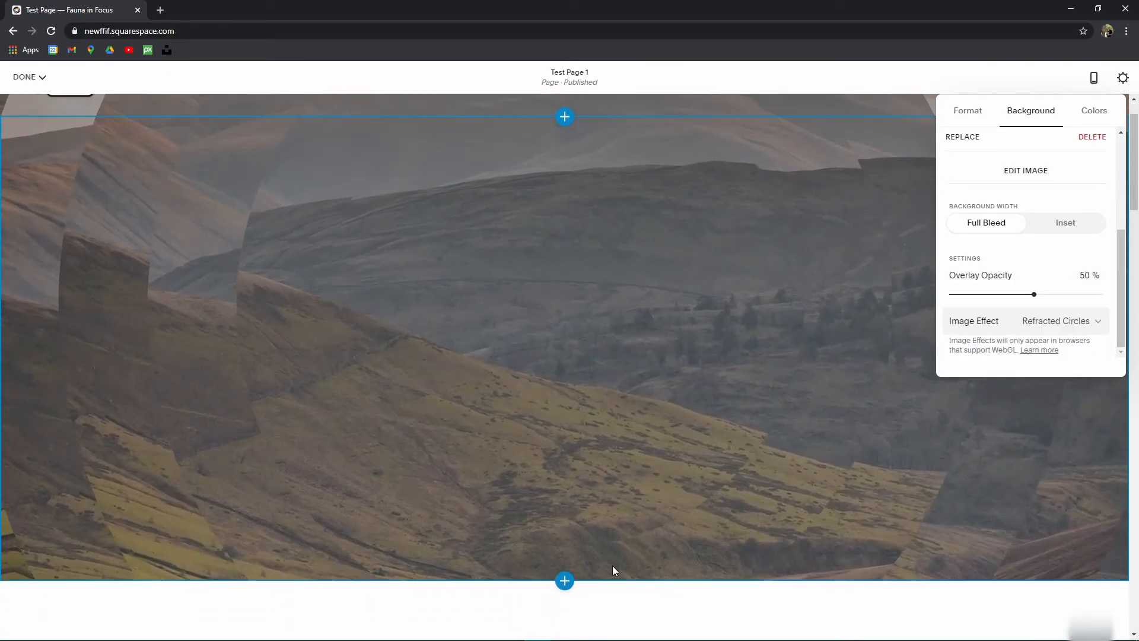
pyautogui.scroll(1, 622, 255)
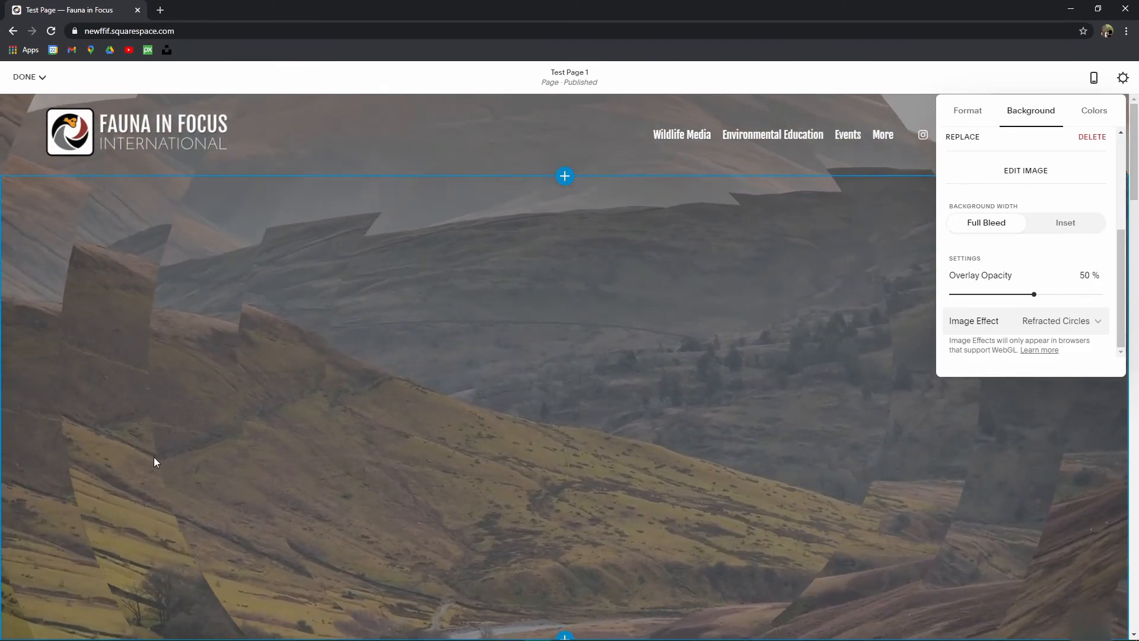
# Step: Preview the Refracted Lines and Tilt background effects
pyautogui.click(1044, 323)
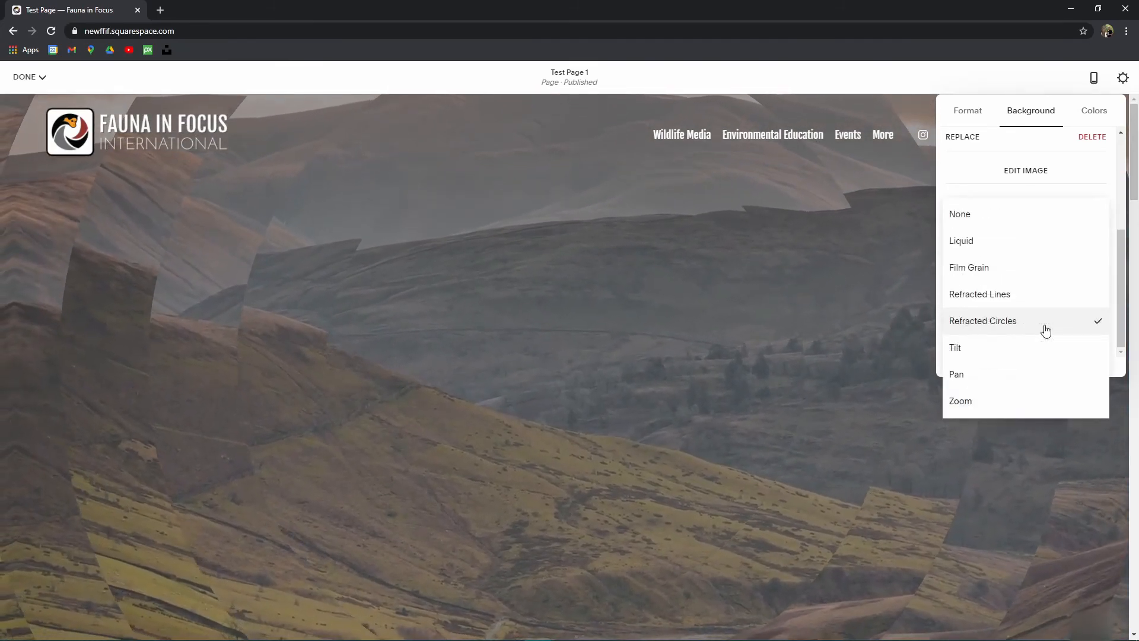
pyautogui.click(1006, 303)
pyautogui.scroll(-2, 407, 415)
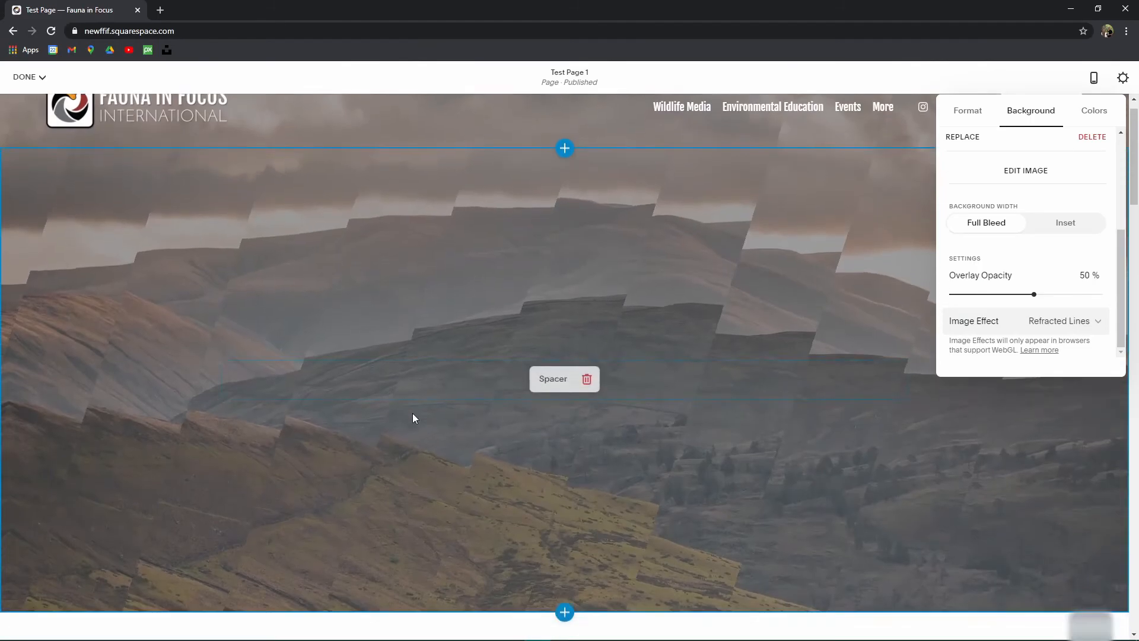
pyautogui.scroll(2, 453, 417)
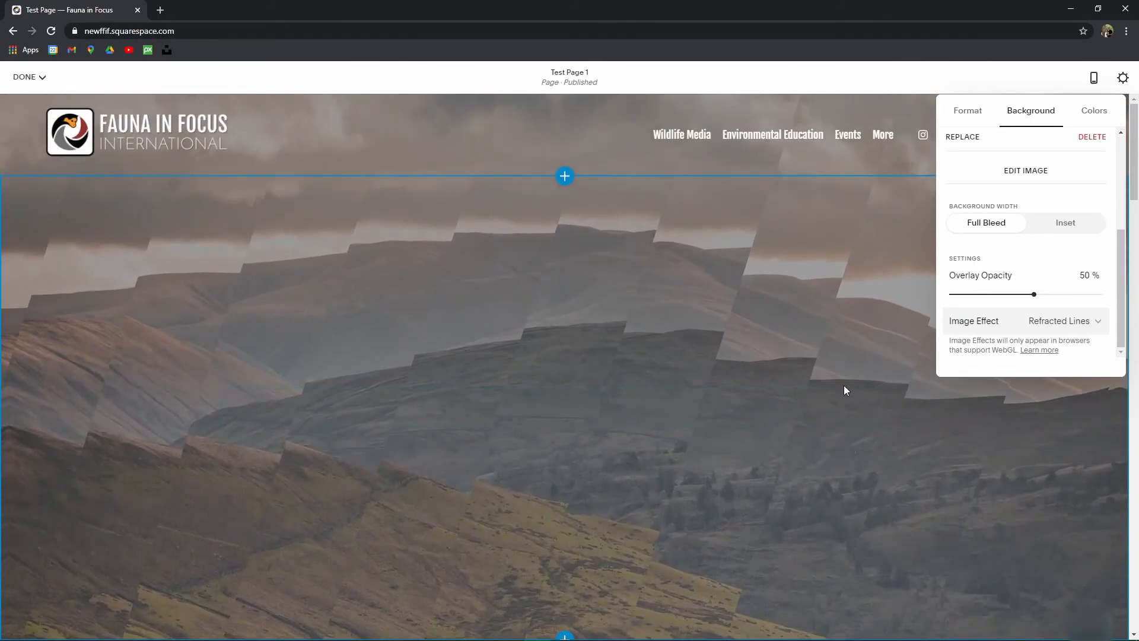
pyautogui.scroll(-6, 831, 404)
pyautogui.scroll(6, 736, 395)
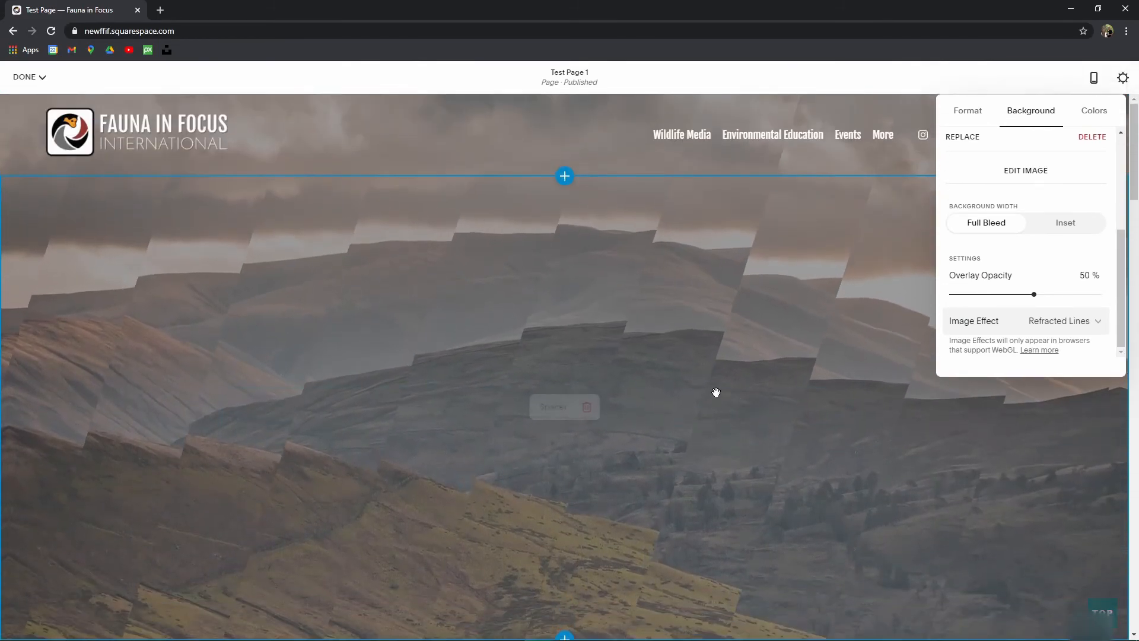
pyautogui.scroll(-3, 694, 383)
pyautogui.scroll(3, 682, 372)
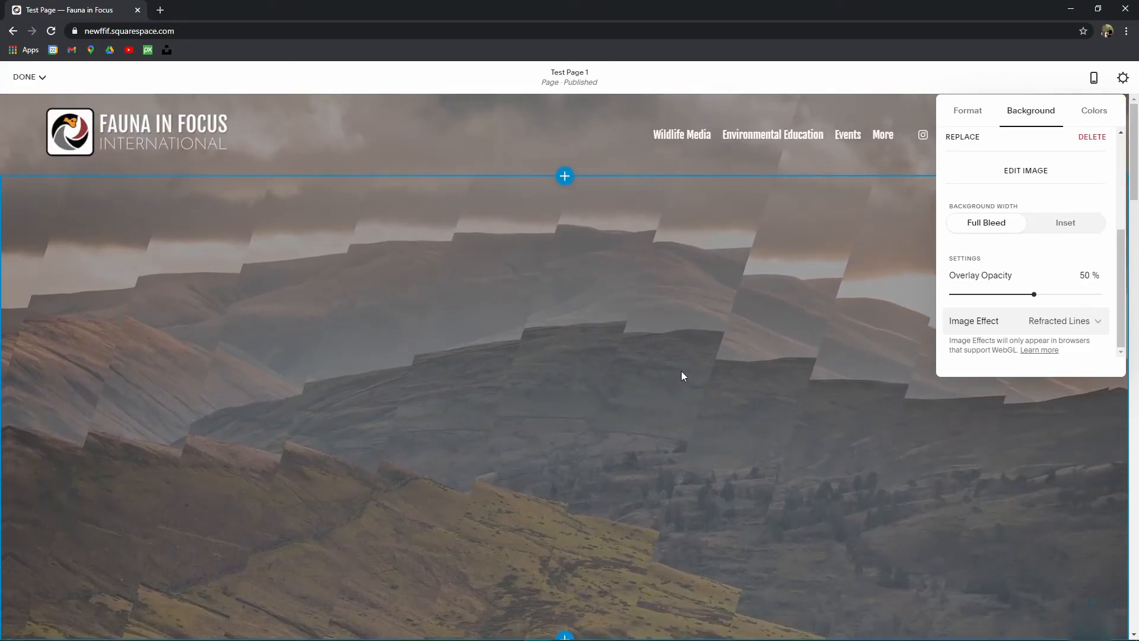
pyautogui.click(1042, 320)
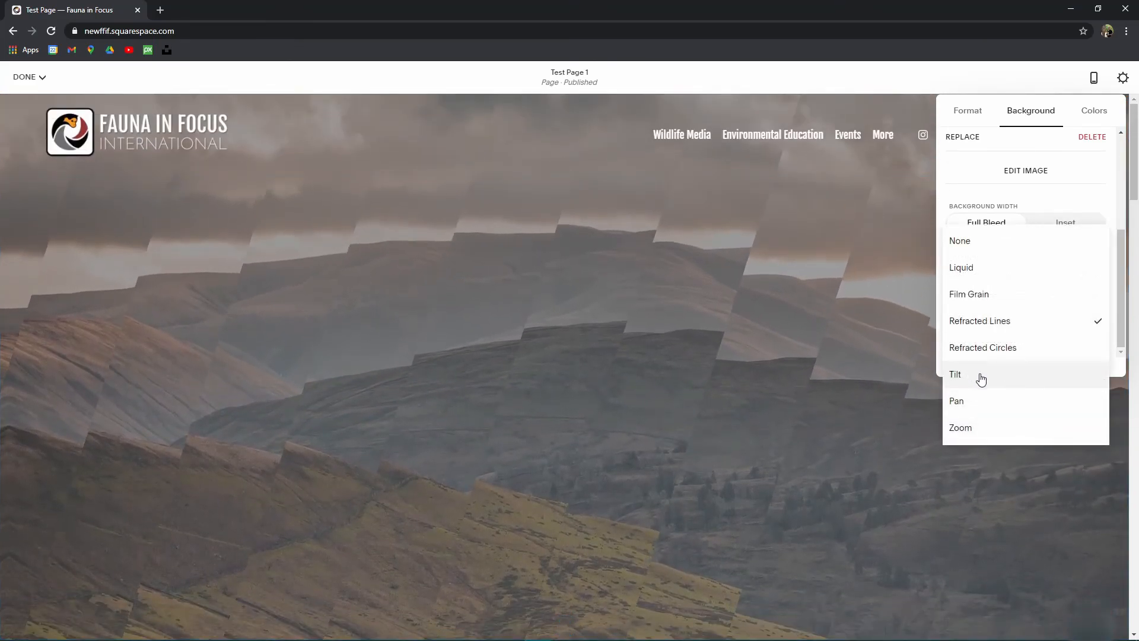
pyautogui.click(981, 375)
pyautogui.scroll(-3, 670, 314)
pyautogui.scroll(3, 563, 318)
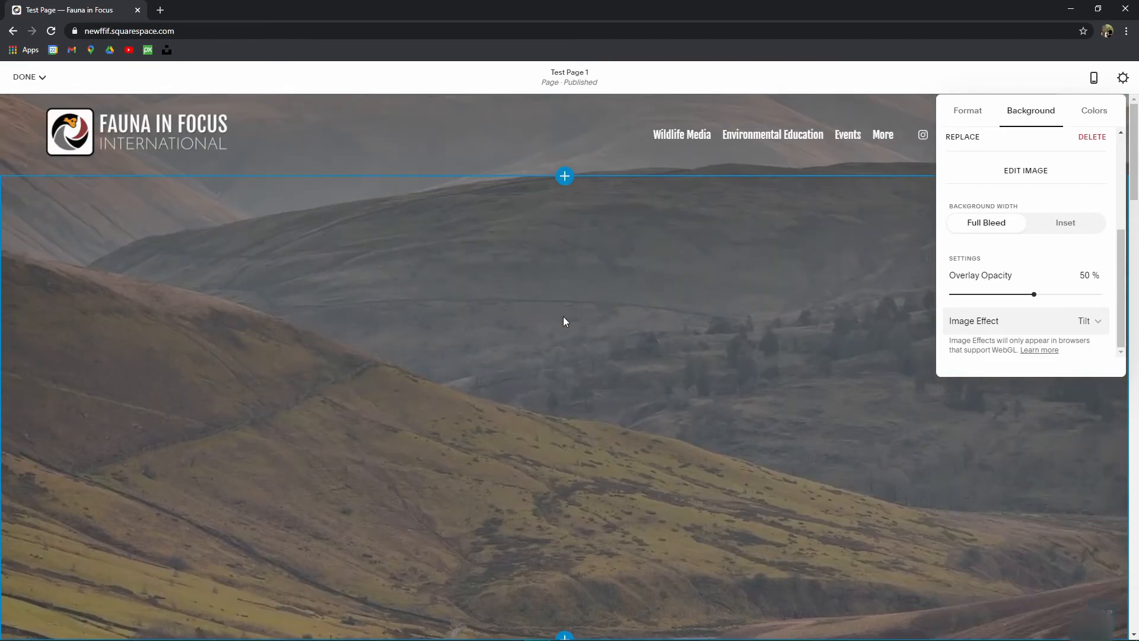
pyautogui.scroll(-4, 564, 321)
pyautogui.scroll(4, 582, 335)
pyautogui.scroll(-4, 582, 333)
pyautogui.scroll(4, 643, 387)
# Step: Settle on Zoom as the background image effect and bring up the colour theme presets
pyautogui.click(1081, 324)
pyautogui.click(969, 375)
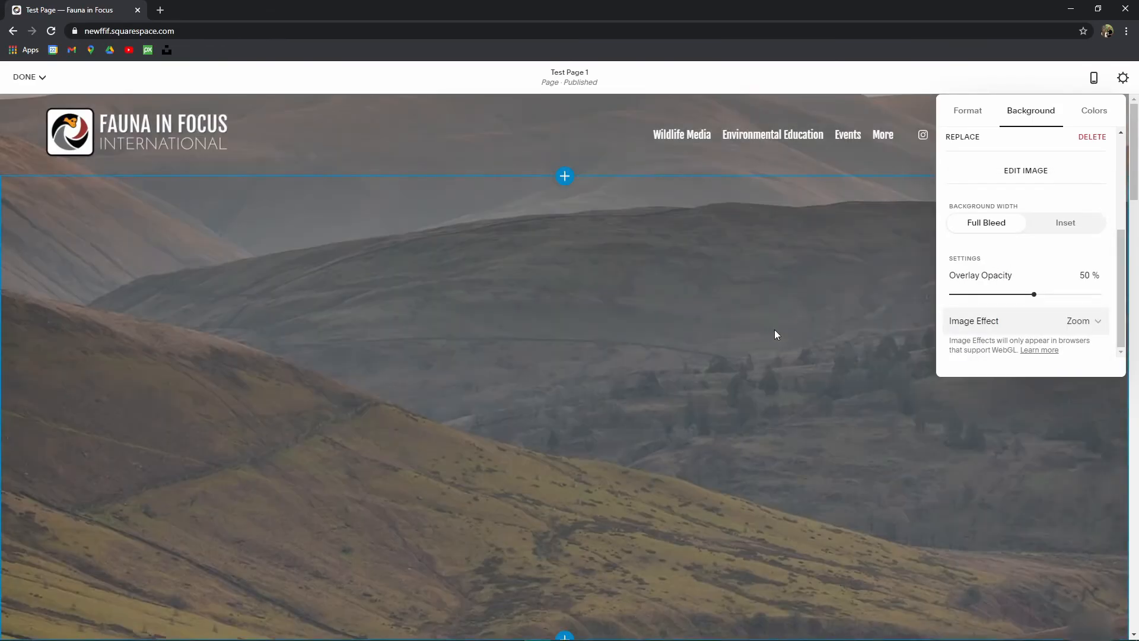
pyautogui.scroll(-5, 735, 336)
pyautogui.scroll(5, 592, 326)
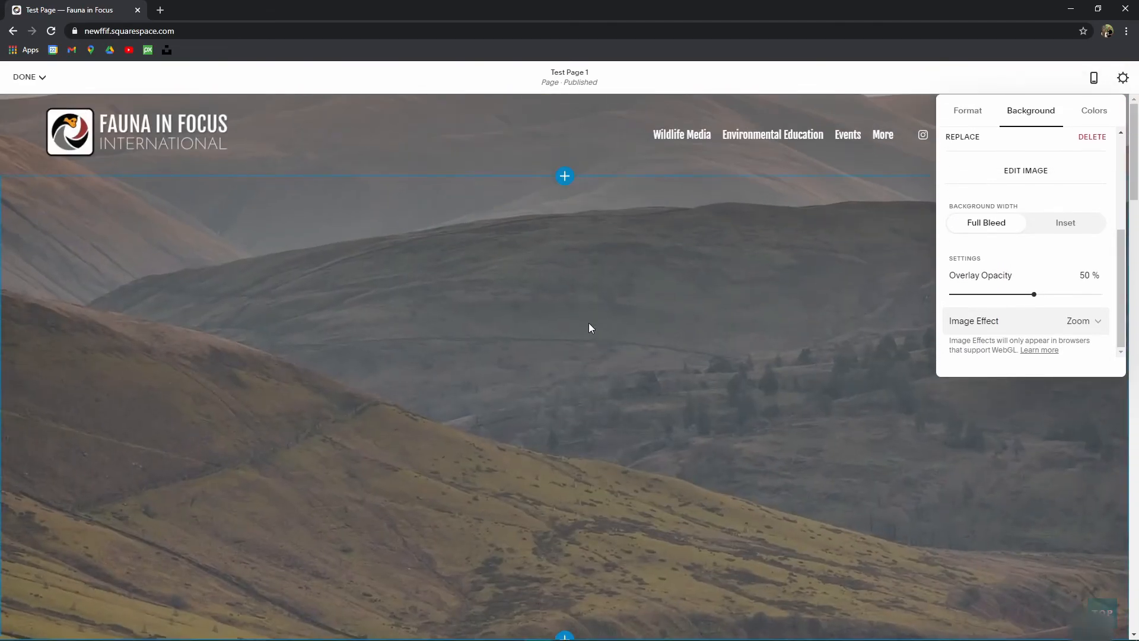
pyautogui.scroll(-4, 589, 327)
pyautogui.click(1080, 321)
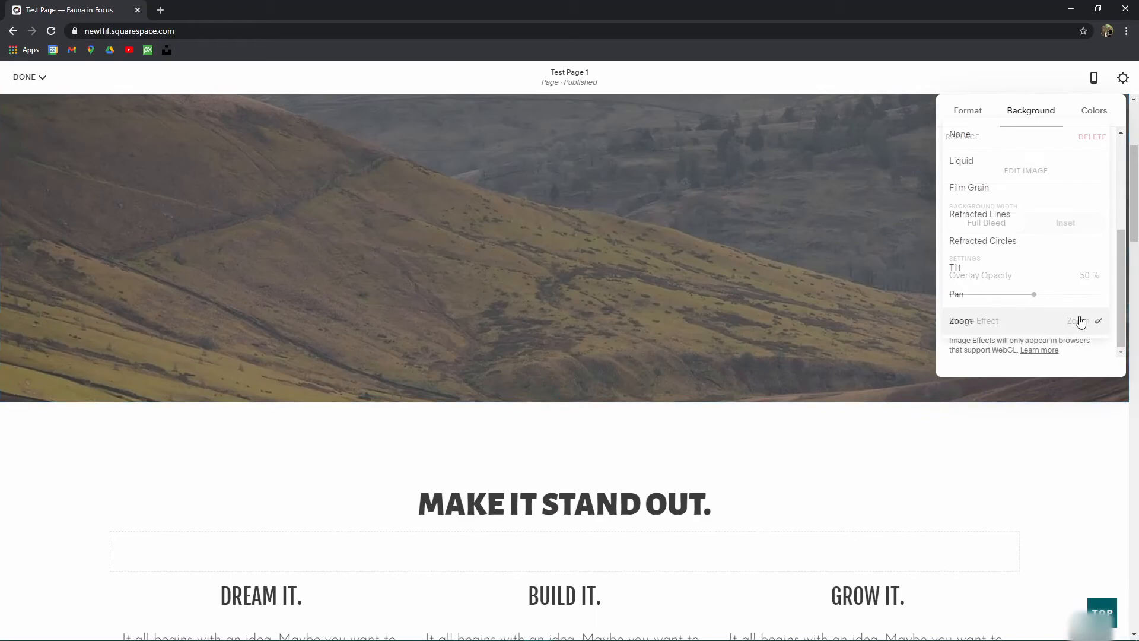
pyautogui.click(1080, 321)
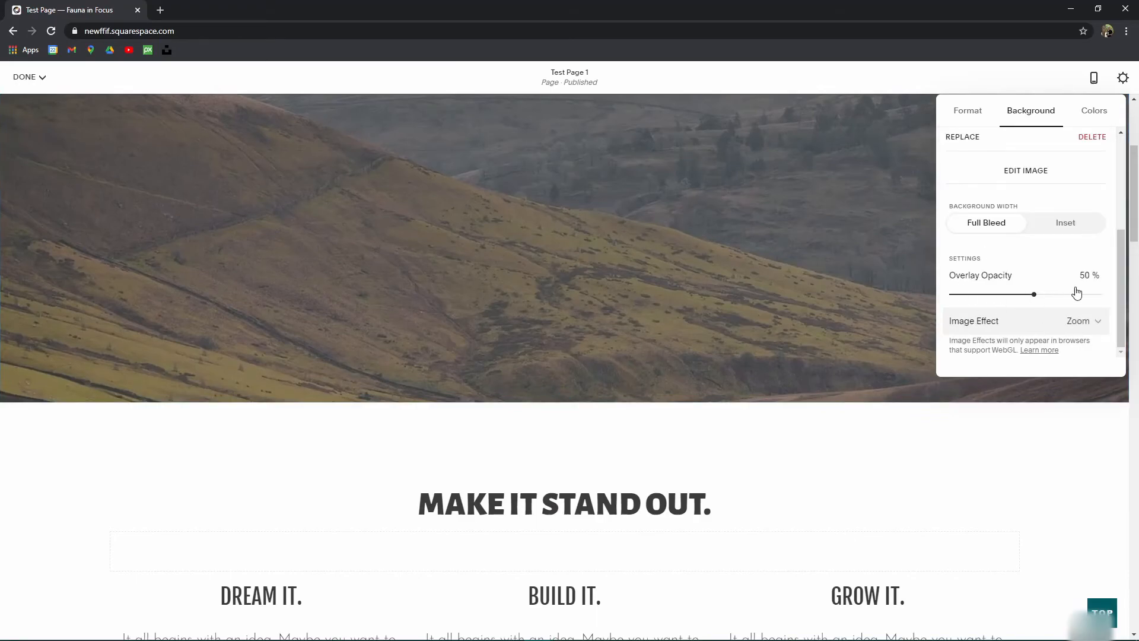
pyautogui.scroll(4, 506, 261)
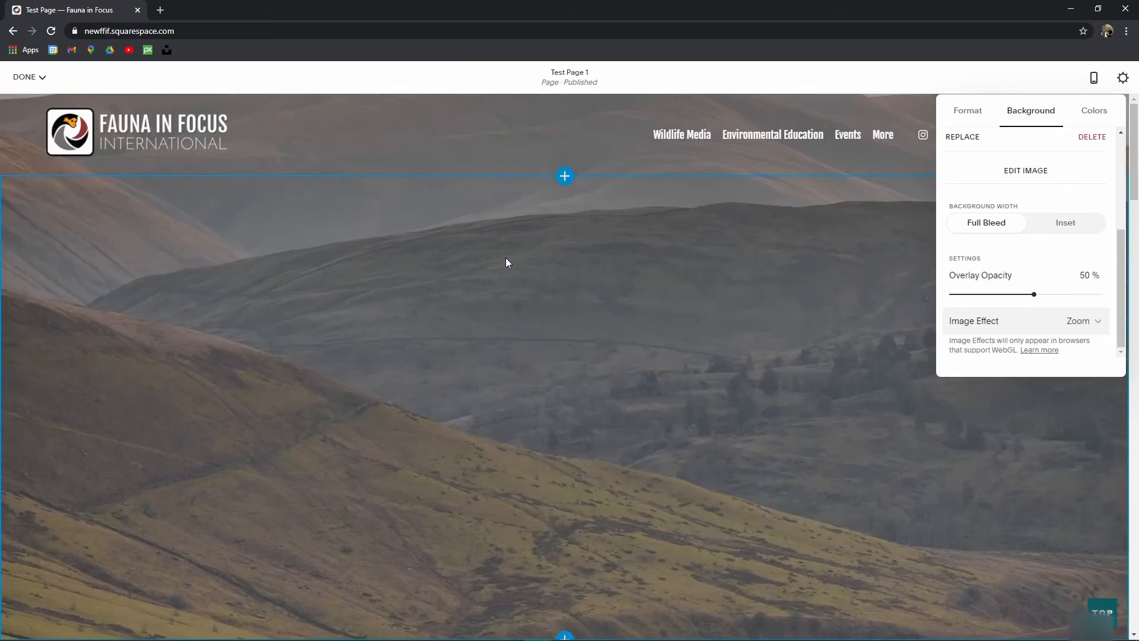
pyautogui.click(1092, 115)
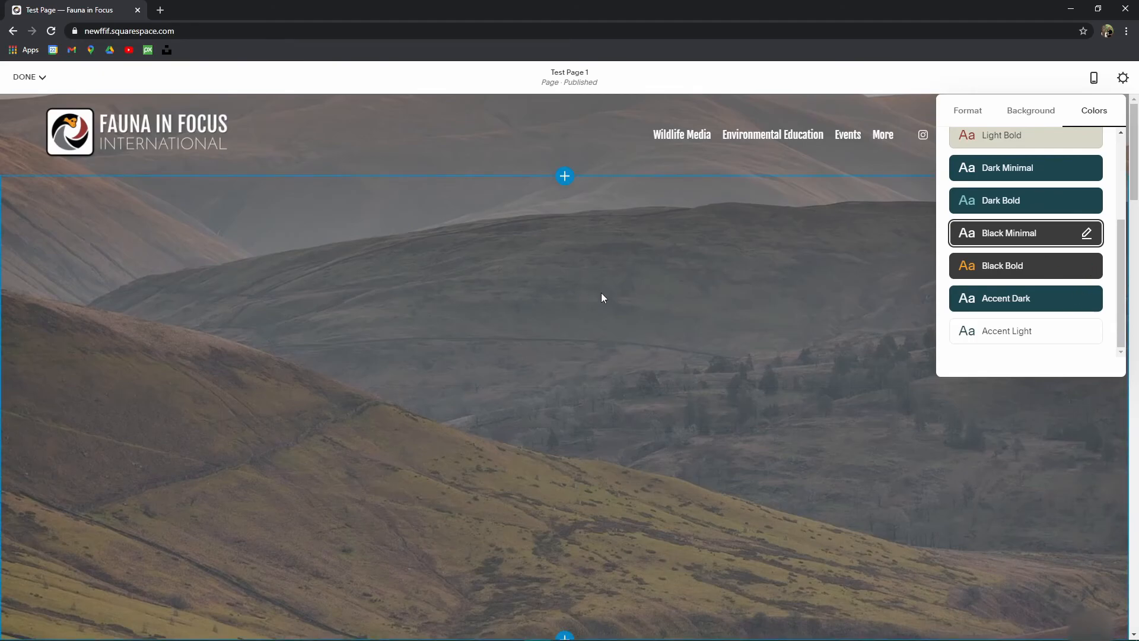
# Step: Preview Dark Bold, Light Bold, White Bold and Black Bold themes, then apply Dark Bold
pyautogui.scroll(3, 1087, 256)
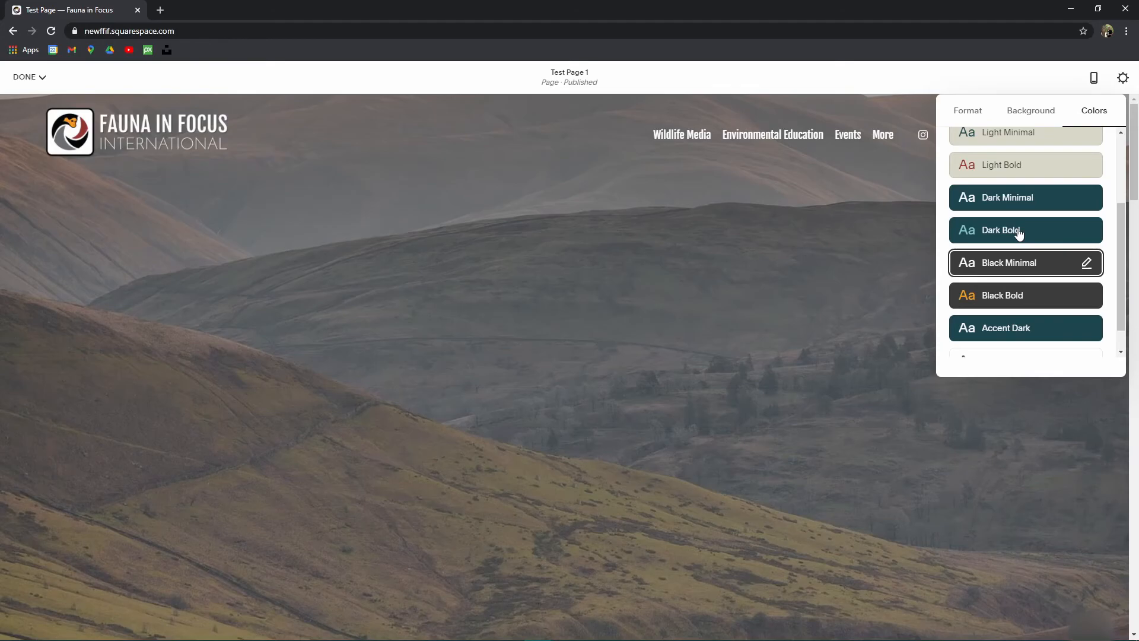
pyautogui.click(1018, 232)
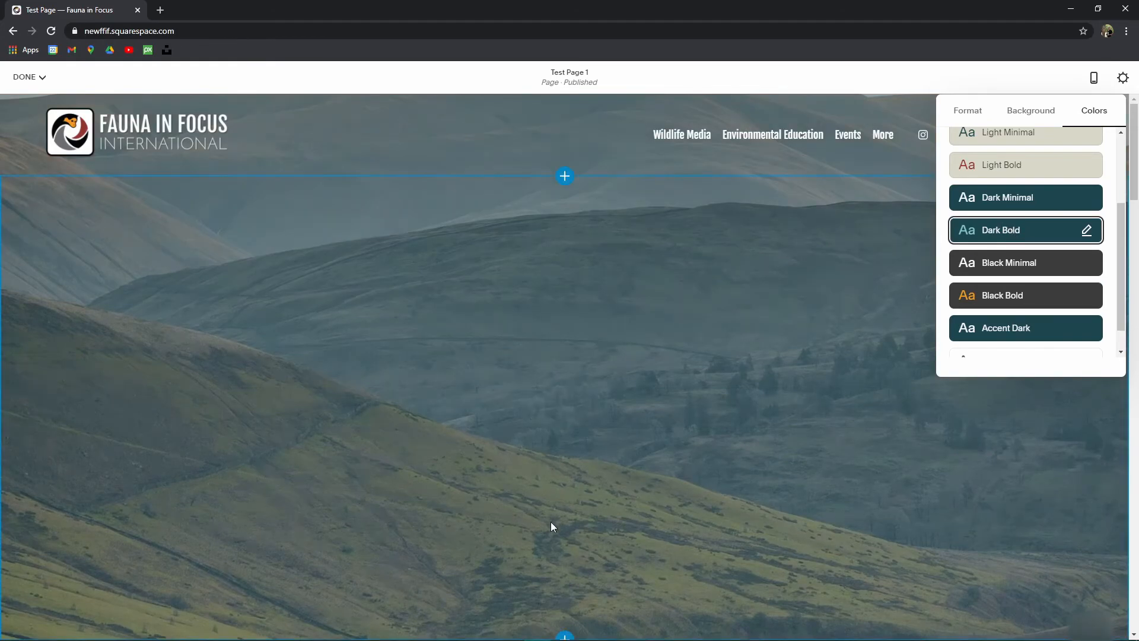
pyautogui.click(1030, 169)
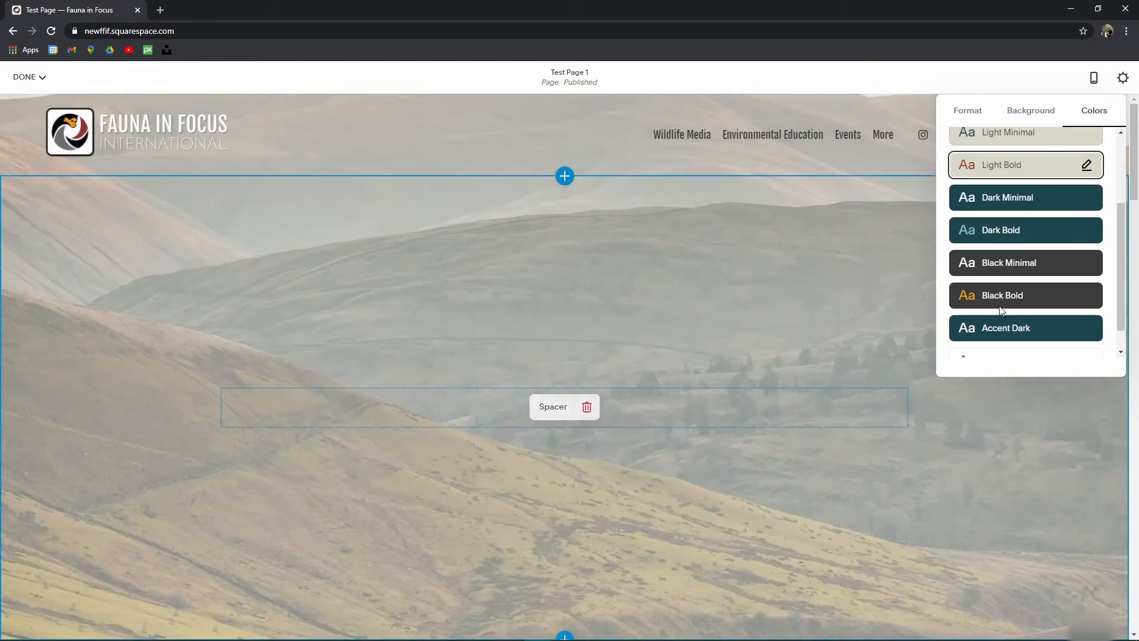
pyautogui.scroll(2, 1017, 270)
pyautogui.click(1027, 217)
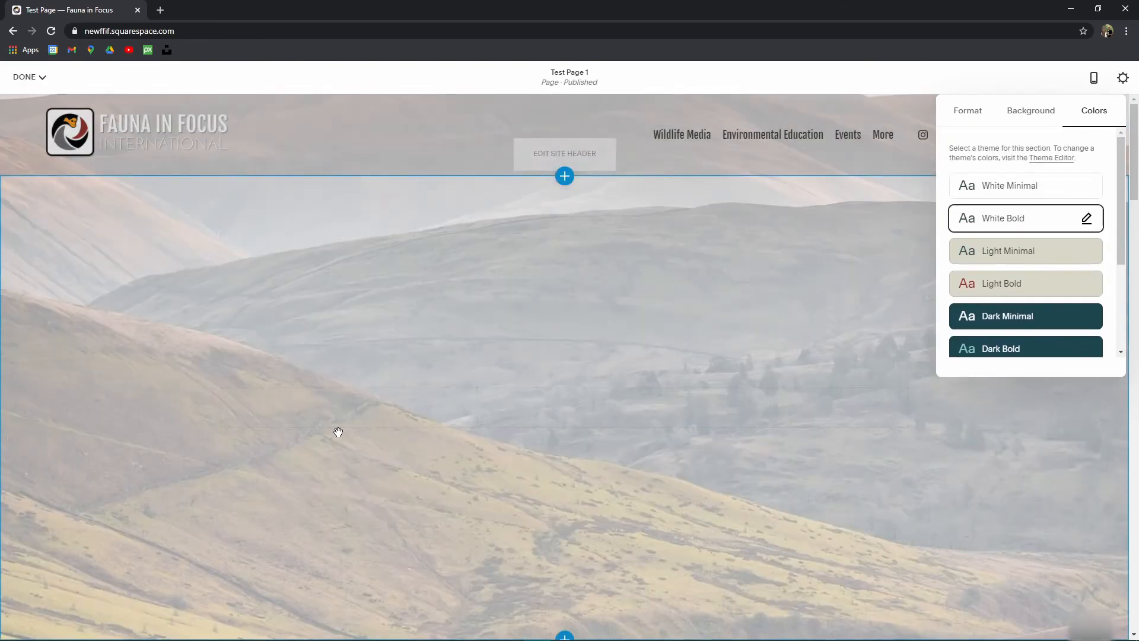
pyautogui.scroll(-3, 1059, 294)
pyautogui.scroll(-1, 1059, 294)
pyautogui.click(1035, 268)
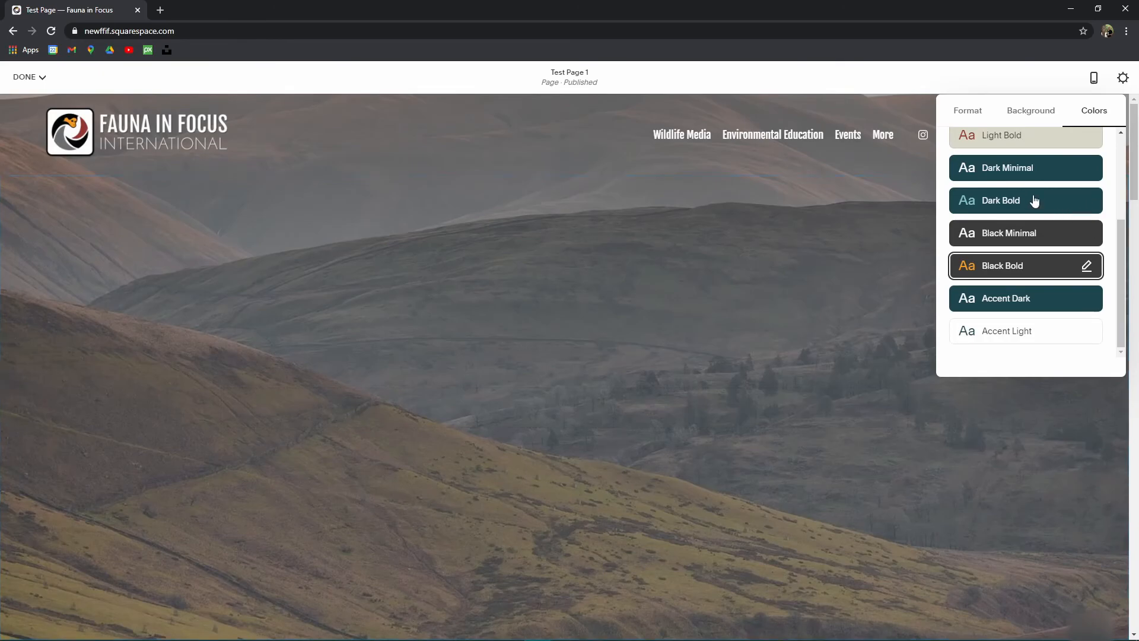
pyautogui.click(1030, 203)
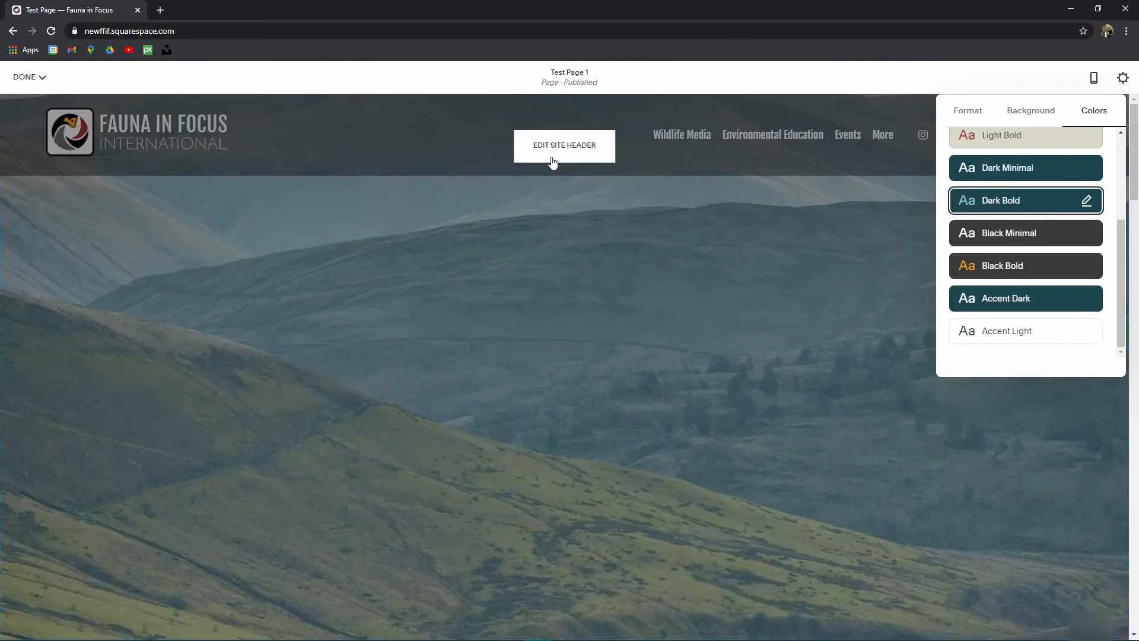
# Step: Lower the background overlay opacity to lighten the valley image
pyautogui.click(1036, 114)
pyautogui.moveTo(1034, 327); pyautogui.dragTo(993, 326)
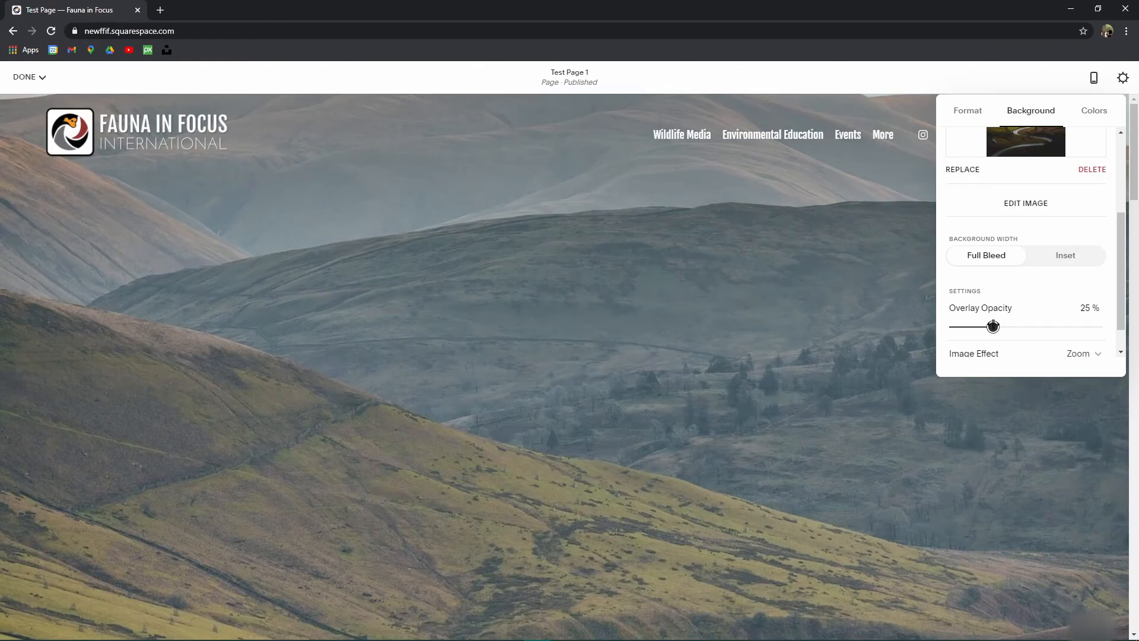
pyautogui.click(705, 312)
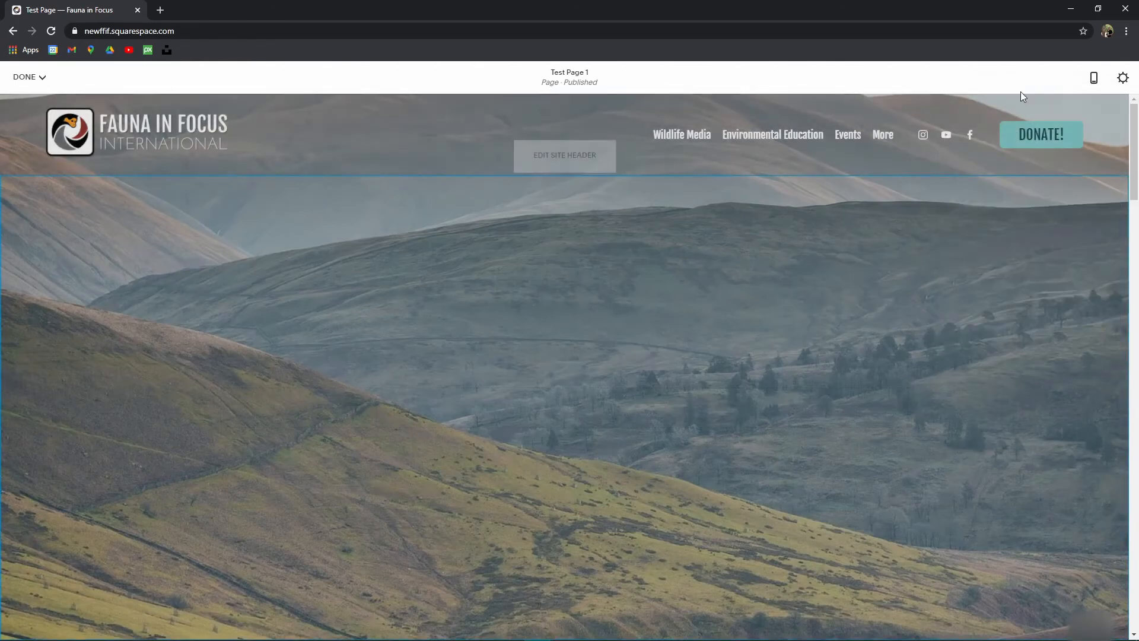
# Step: Shift the background focal point higher to show the cloudy sky above the hills
pyautogui.click(1004, 201)
pyautogui.click(1025, 218)
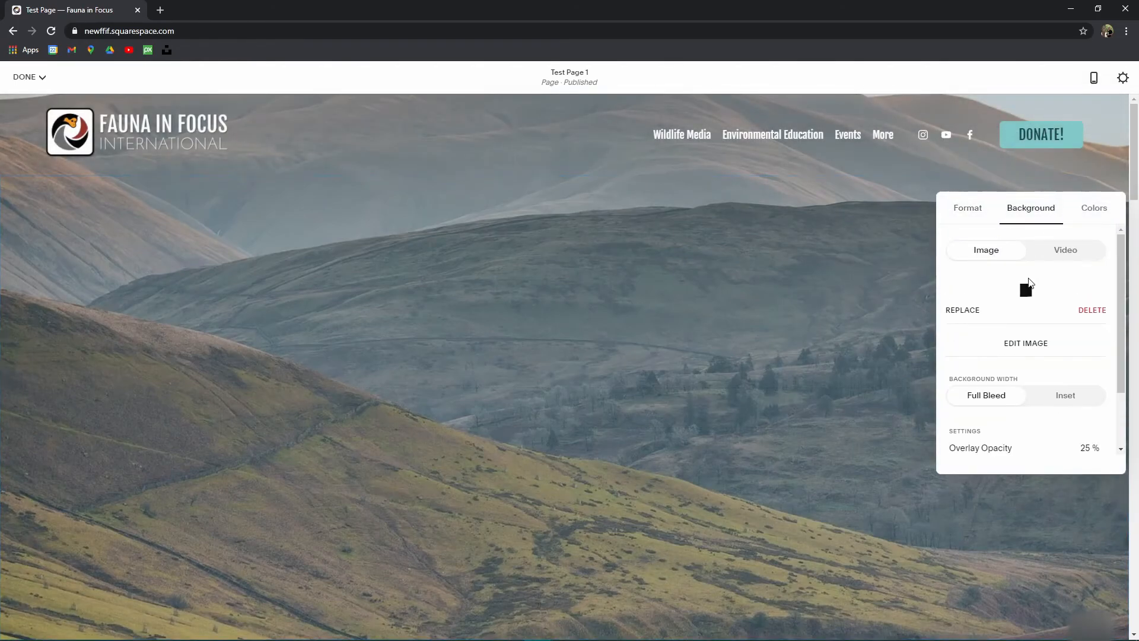
pyautogui.moveTo(1027, 321)
pyautogui.mouseDown()
pyautogui.moveTo(1029, 330)
pyautogui.moveTo(1025, 317)
pyautogui.mouseUp()
pyautogui.scroll(-2, 546, 316)
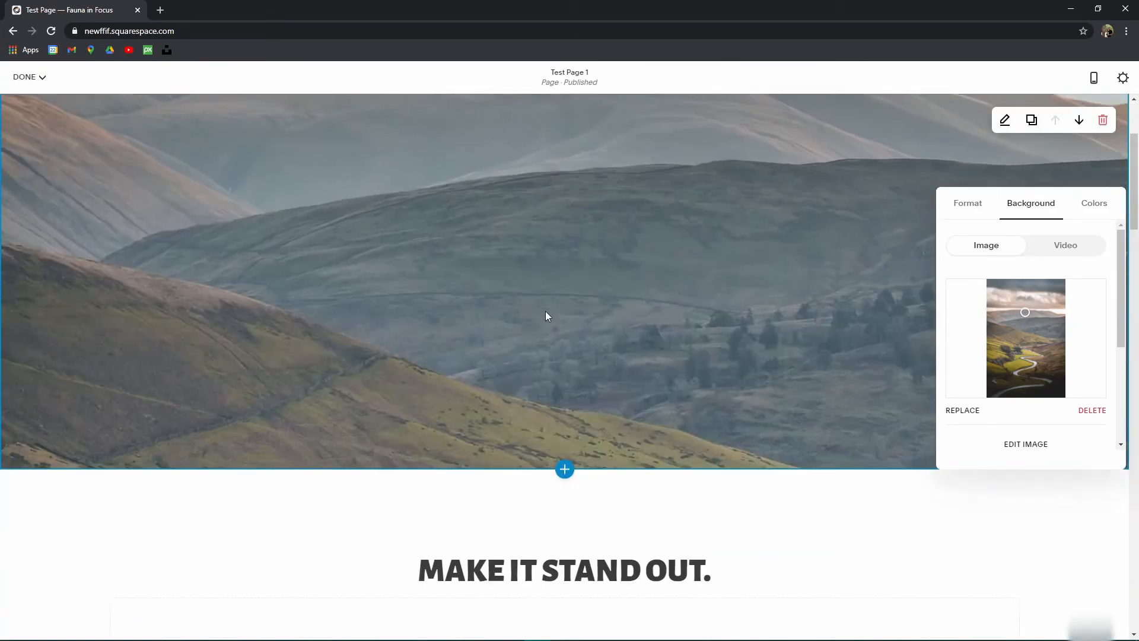
pyautogui.scroll(-2, 582, 326)
pyautogui.scroll(5, 581, 323)
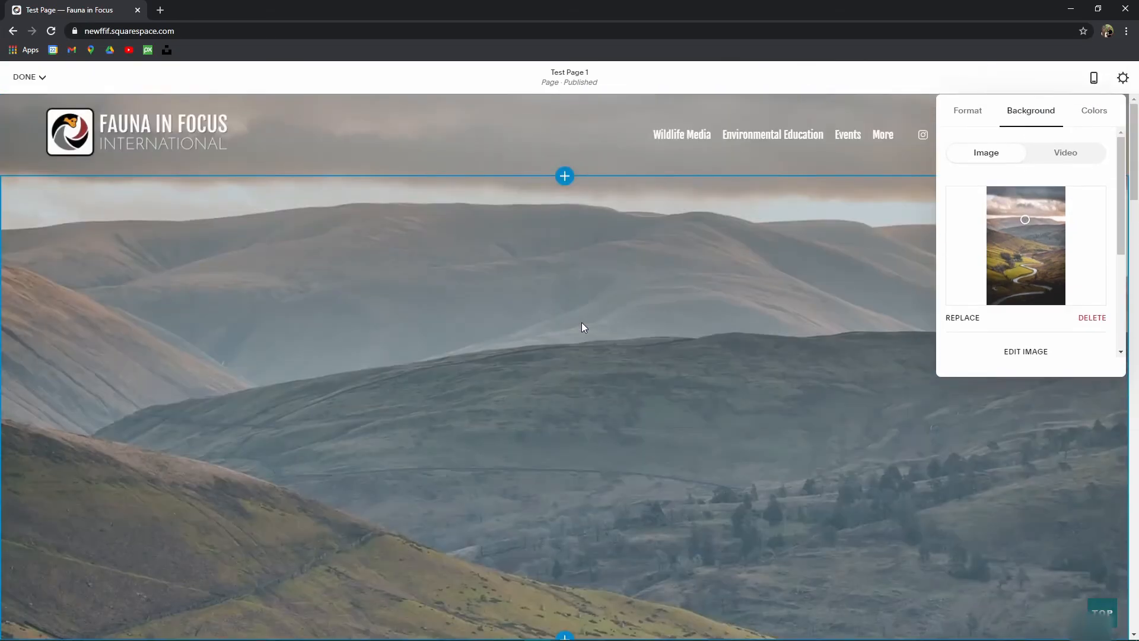
pyautogui.scroll(-3, 1035, 315)
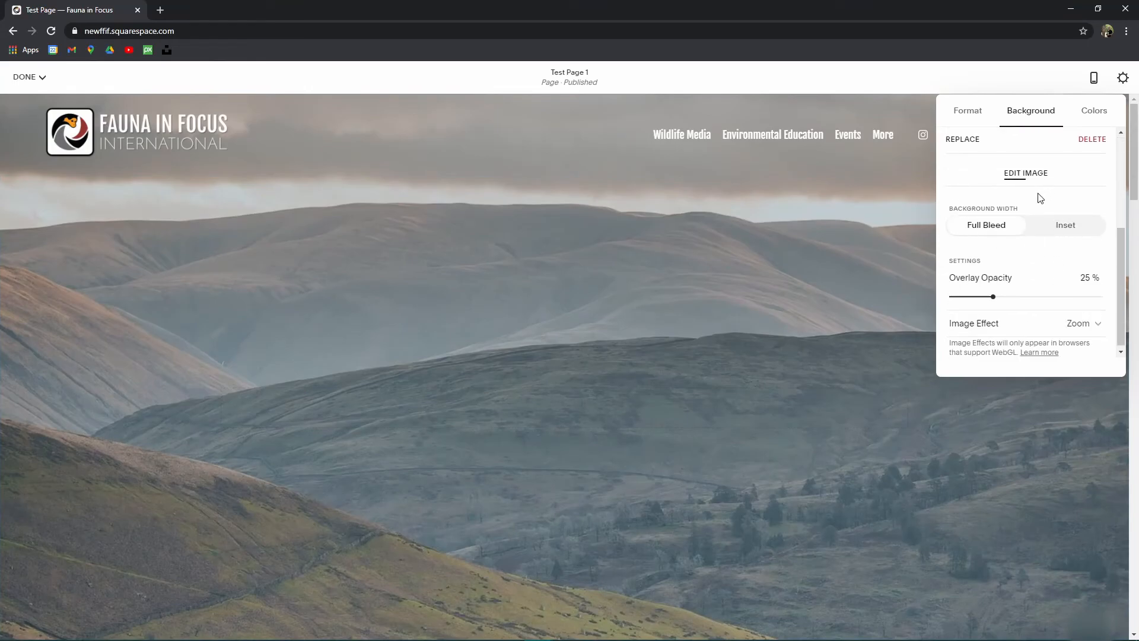
pyautogui.scroll(3, 1012, 244)
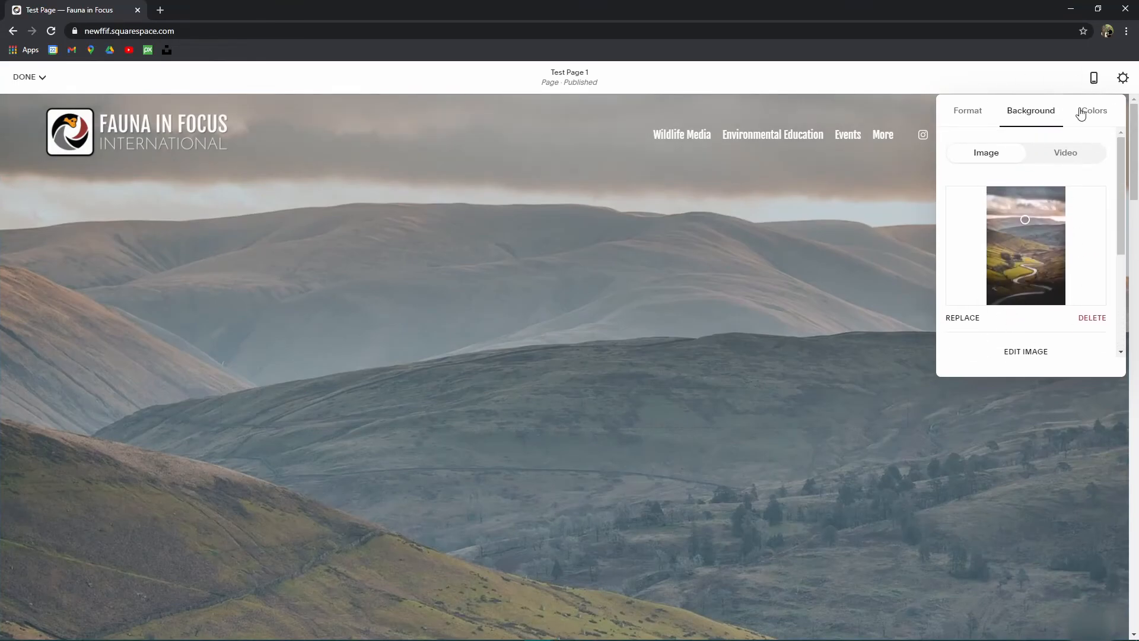
pyautogui.scroll(-1, 1081, 178)
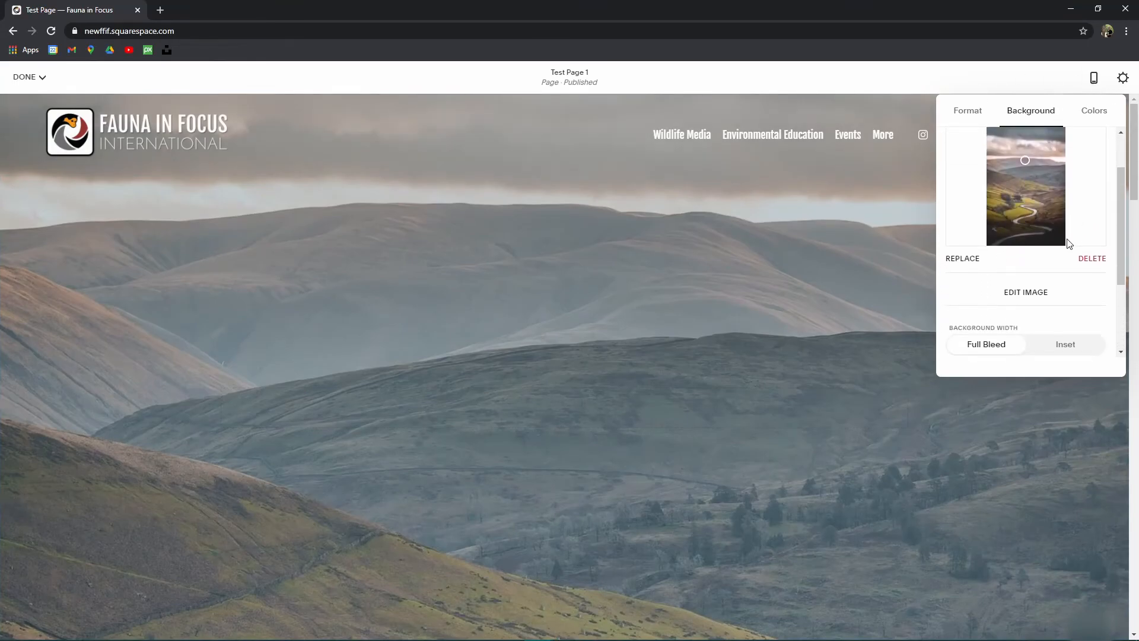
pyautogui.scroll(1, 1069, 243)
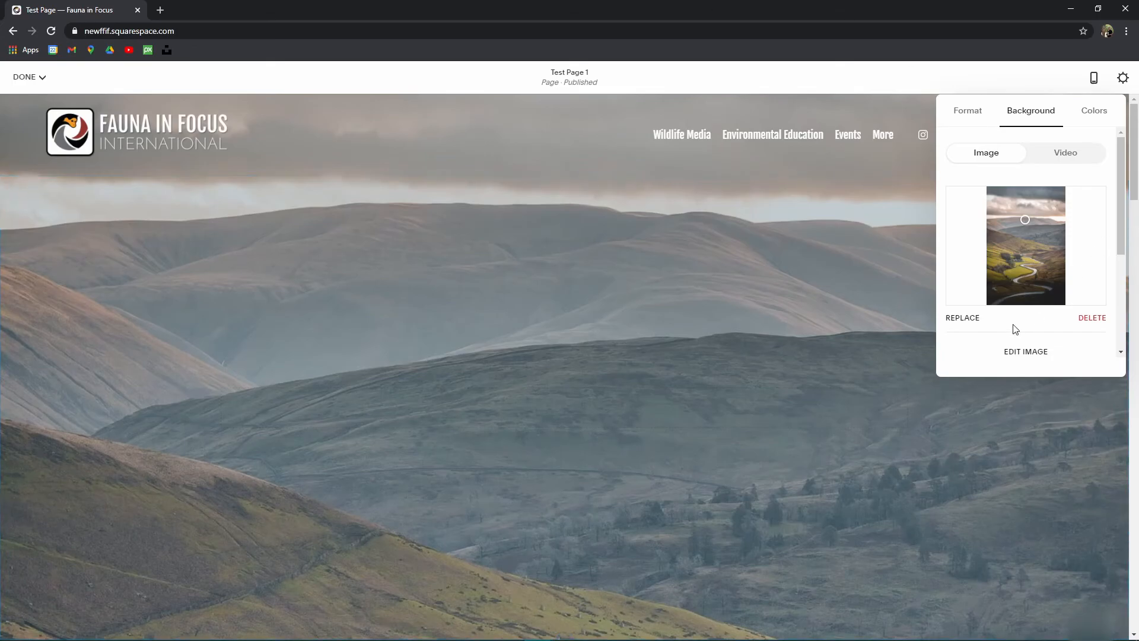
pyautogui.click(1070, 156)
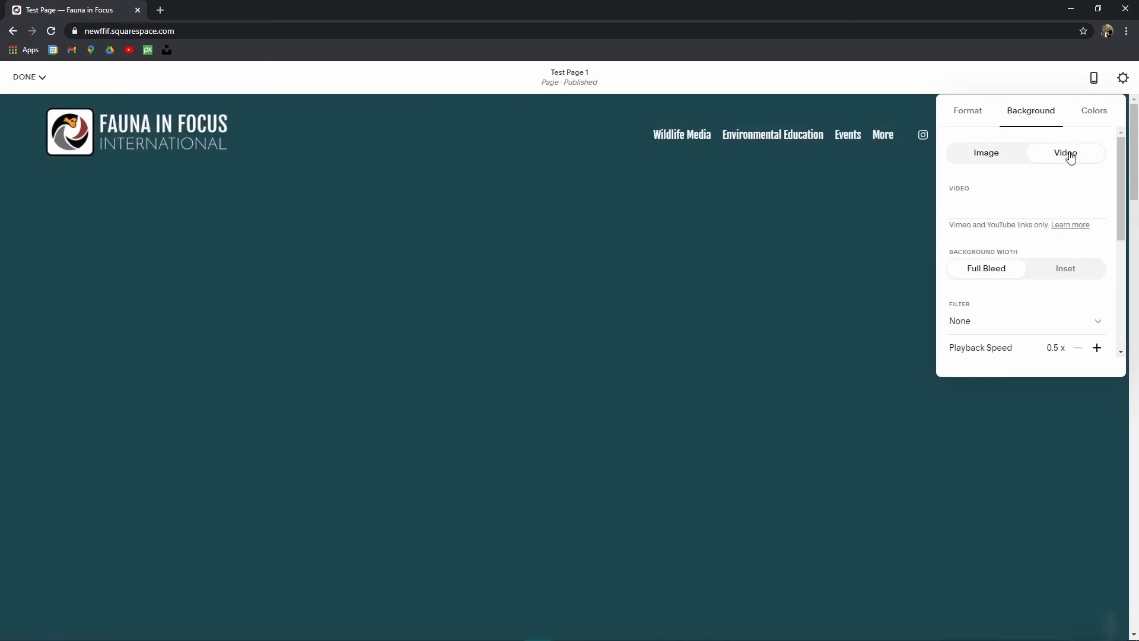
pyautogui.click(1002, 153)
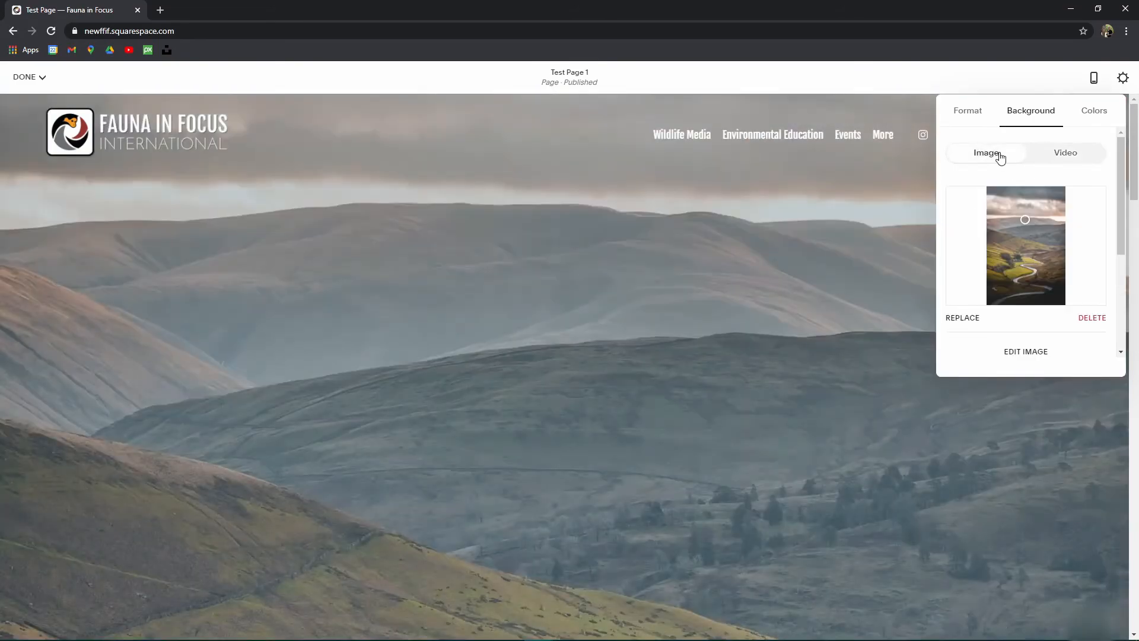
pyautogui.click(1072, 161)
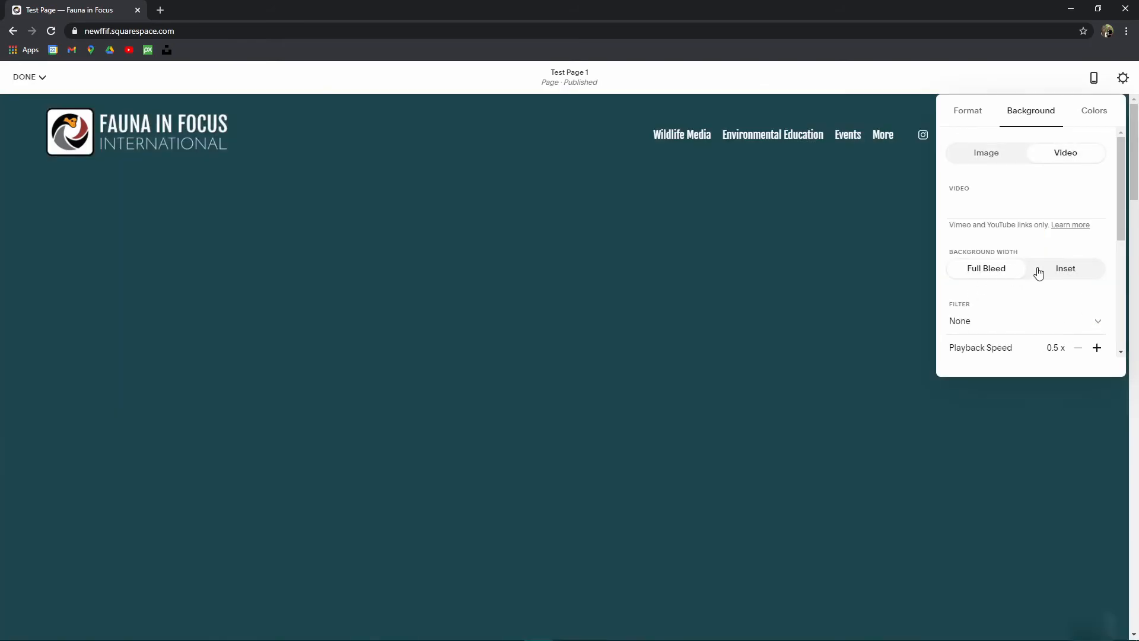
pyautogui.scroll(-3, 1009, 249)
pyautogui.scroll(3, 995, 228)
pyautogui.scroll(-1, 1056, 344)
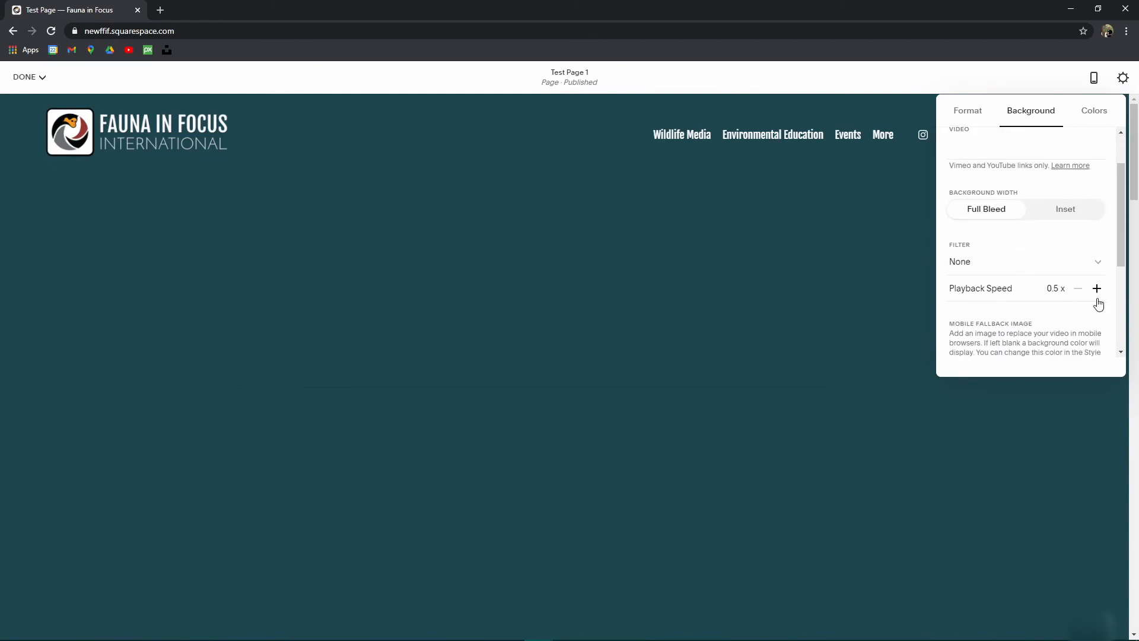
pyautogui.click(961, 263)
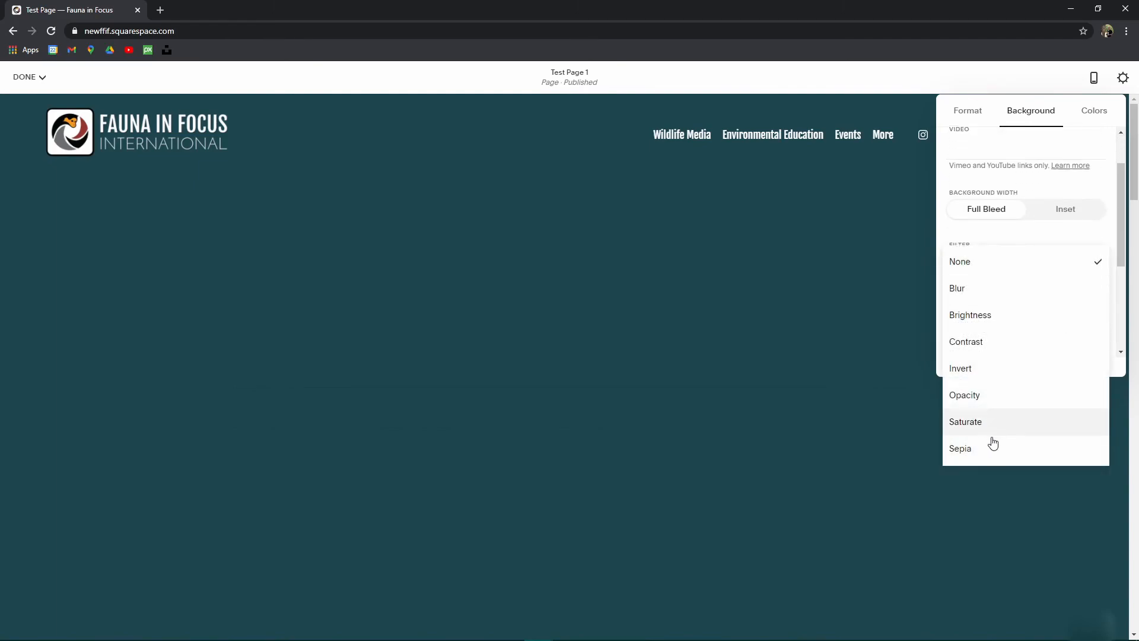
pyautogui.click(1003, 240)
pyautogui.scroll(-5, 1015, 267)
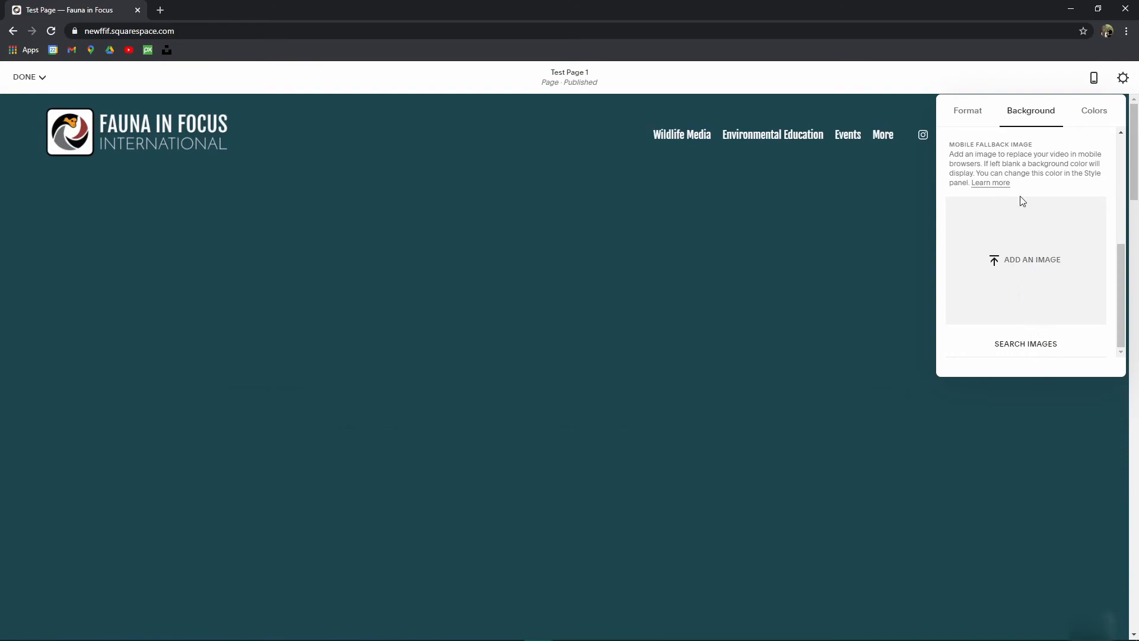
pyautogui.scroll(5, 1059, 287)
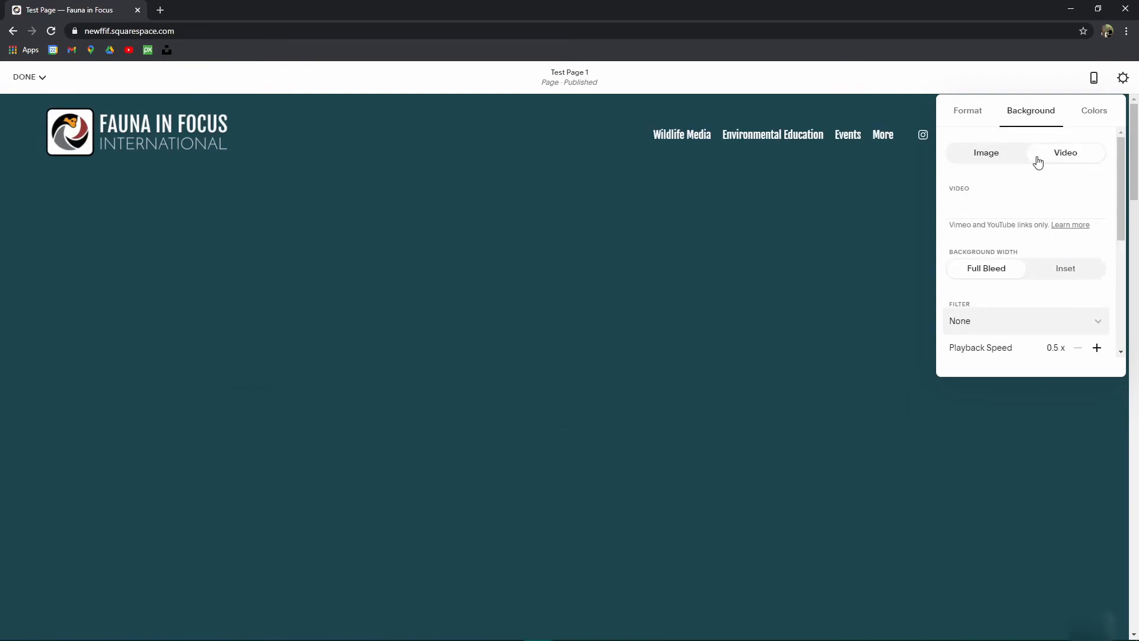
pyautogui.click(987, 155)
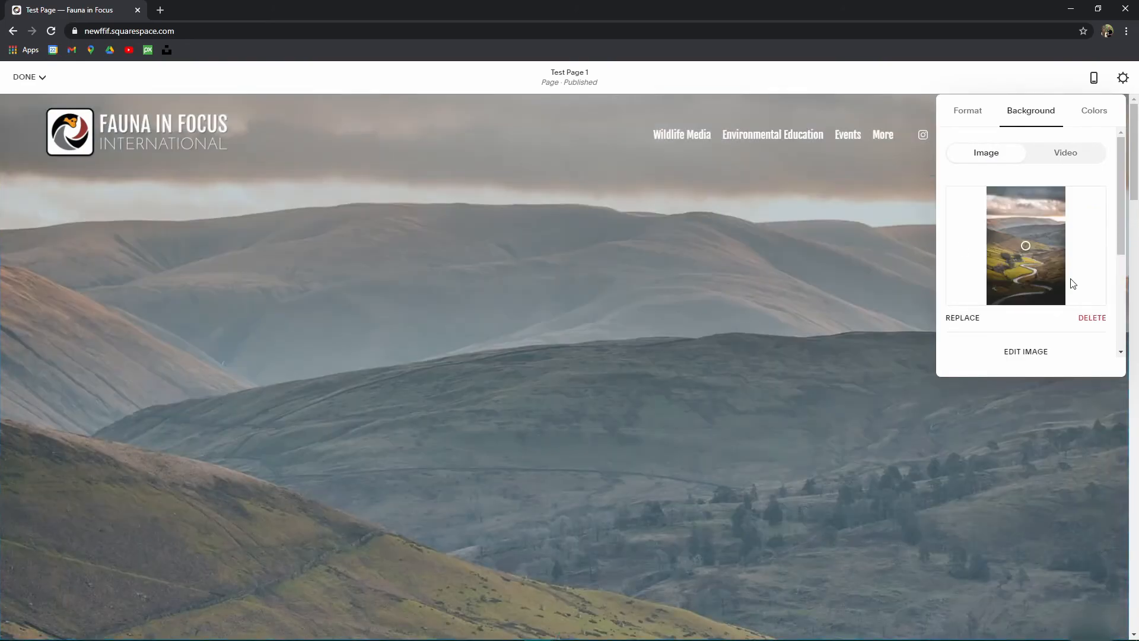
pyautogui.scroll(-3, 1068, 278)
pyautogui.scroll(2, 1080, 274)
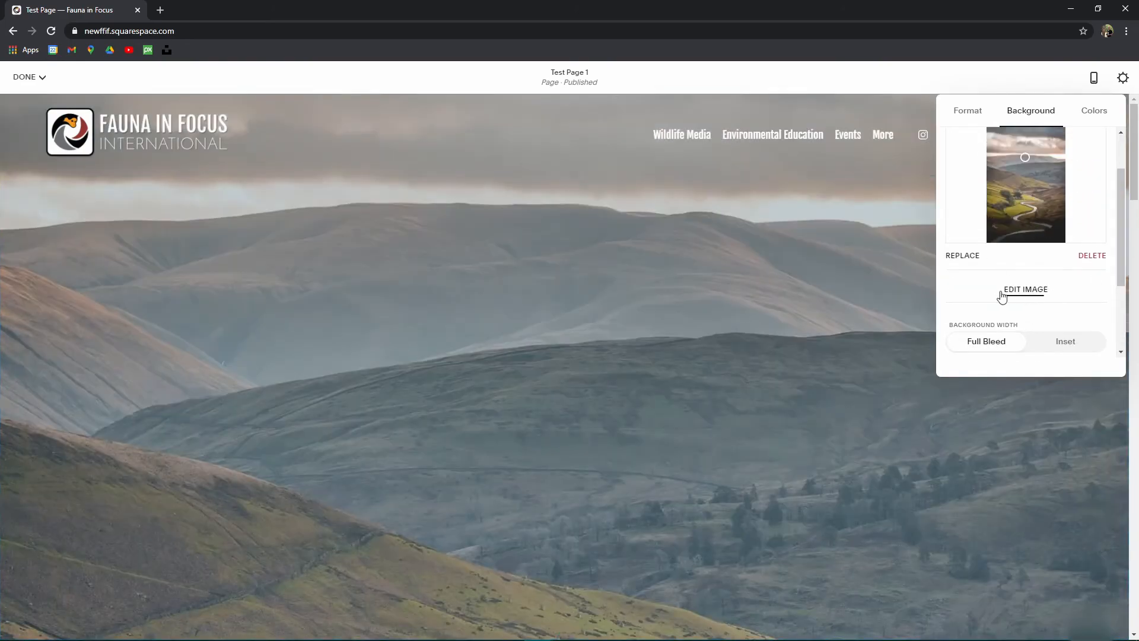
# Step: Open the valley background photo in the image editor and look over its tone and crop options
pyautogui.click(1033, 295)
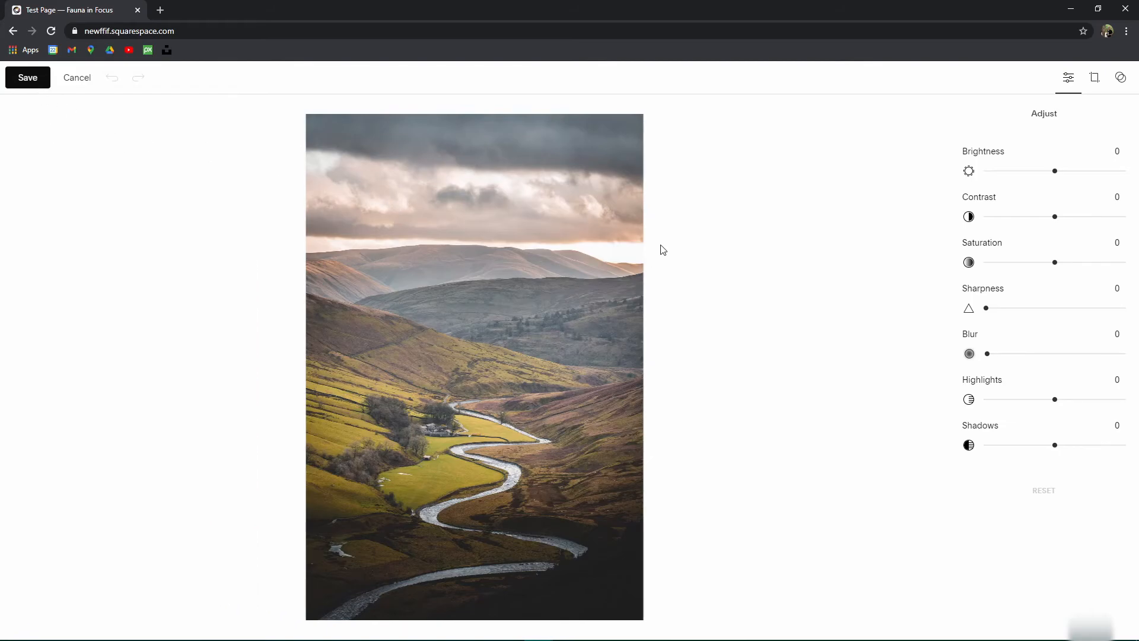
pyautogui.click(1098, 78)
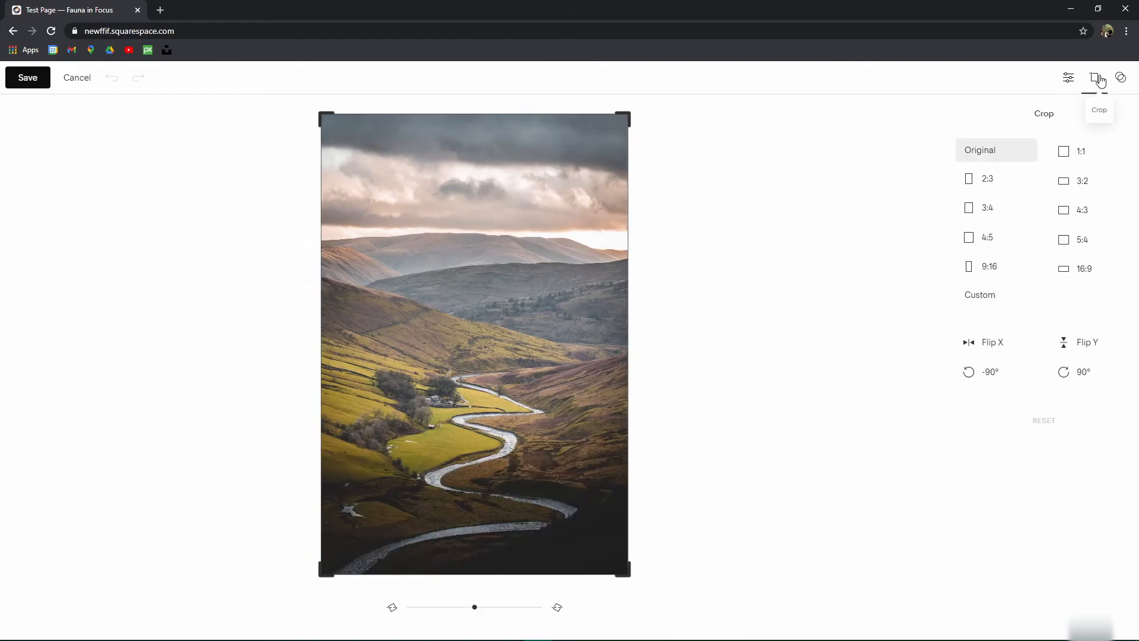
pyautogui.click(1066, 78)
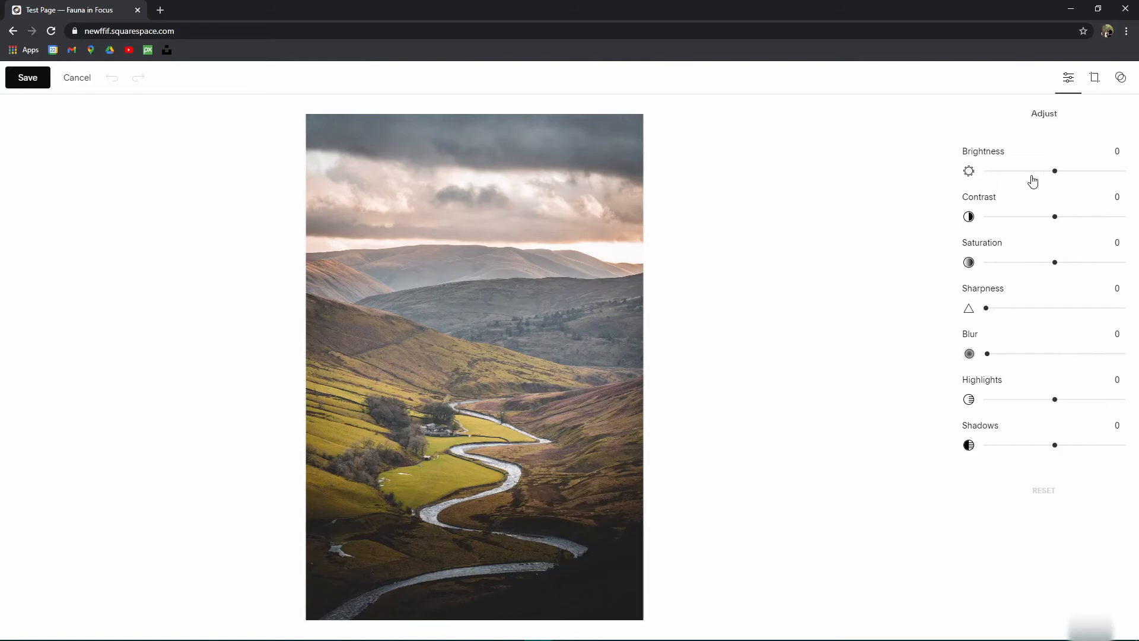
pyautogui.click(1101, 79)
pyautogui.click(1120, 79)
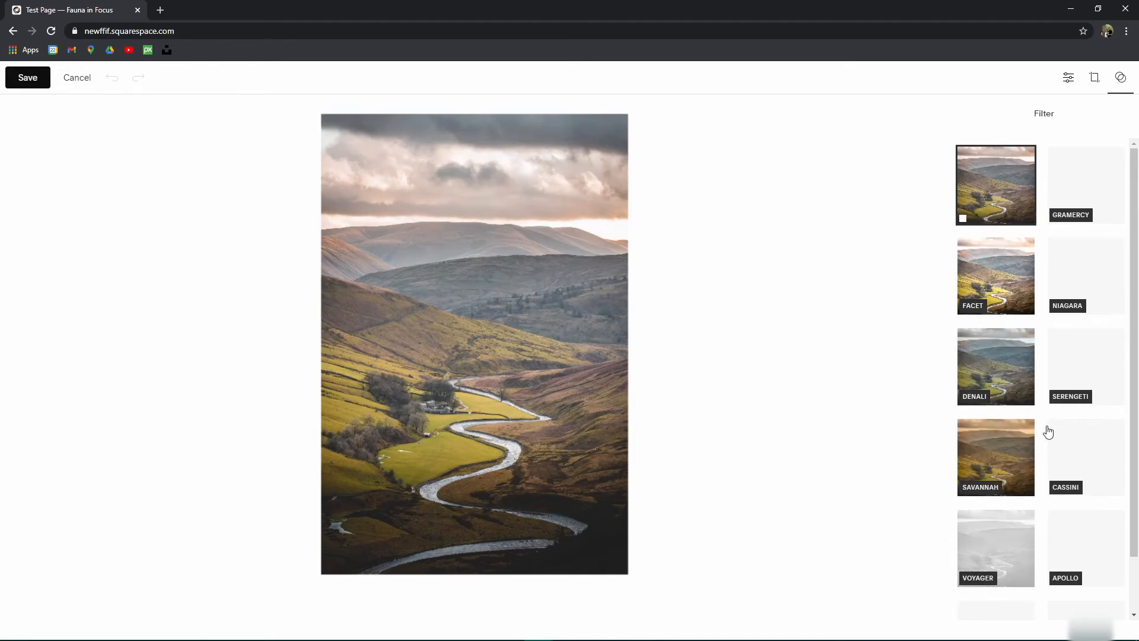
# Step: Try the Savannah, Serengeti and Denali filters, then apply Facet at full strength
pyautogui.click(997, 461)
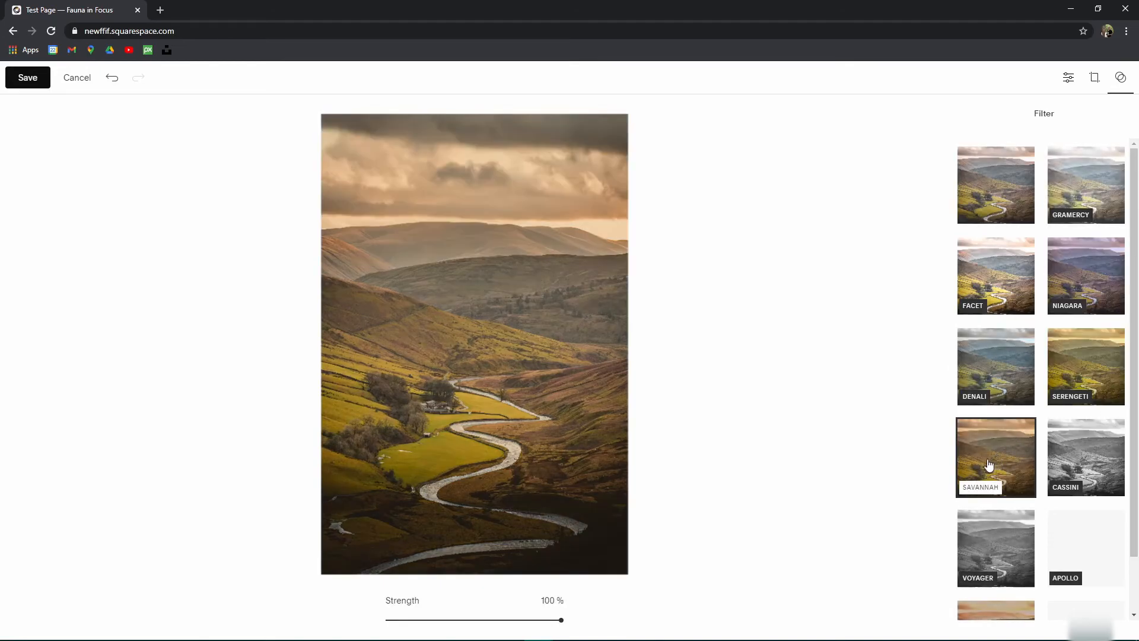
pyautogui.moveTo(560, 620); pyautogui.dragTo(593, 612)
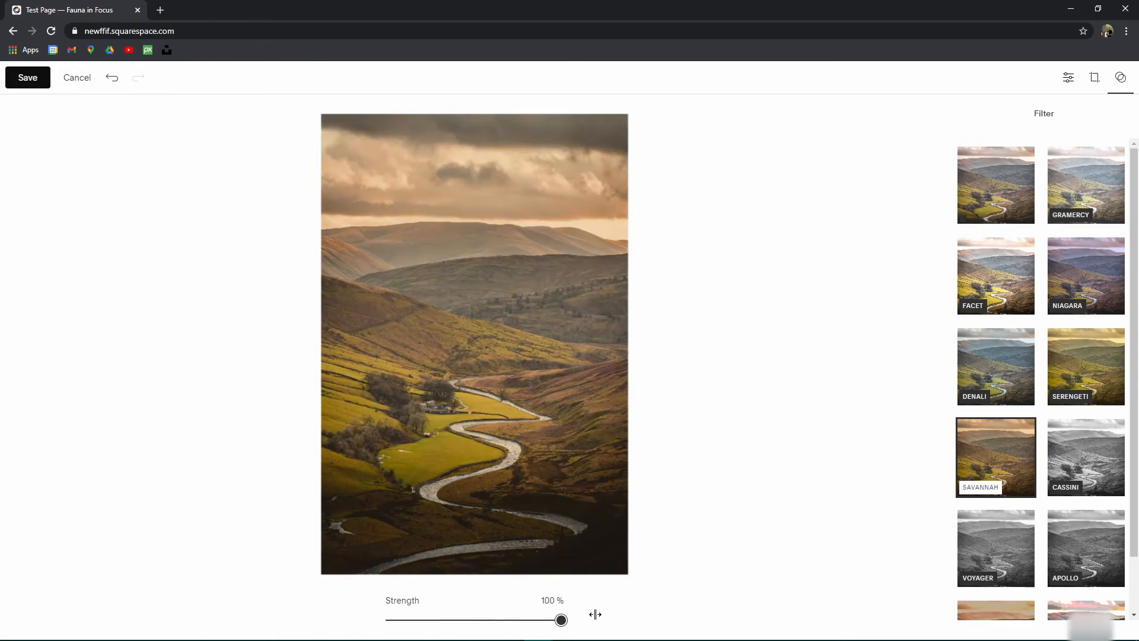
pyautogui.click(1097, 343)
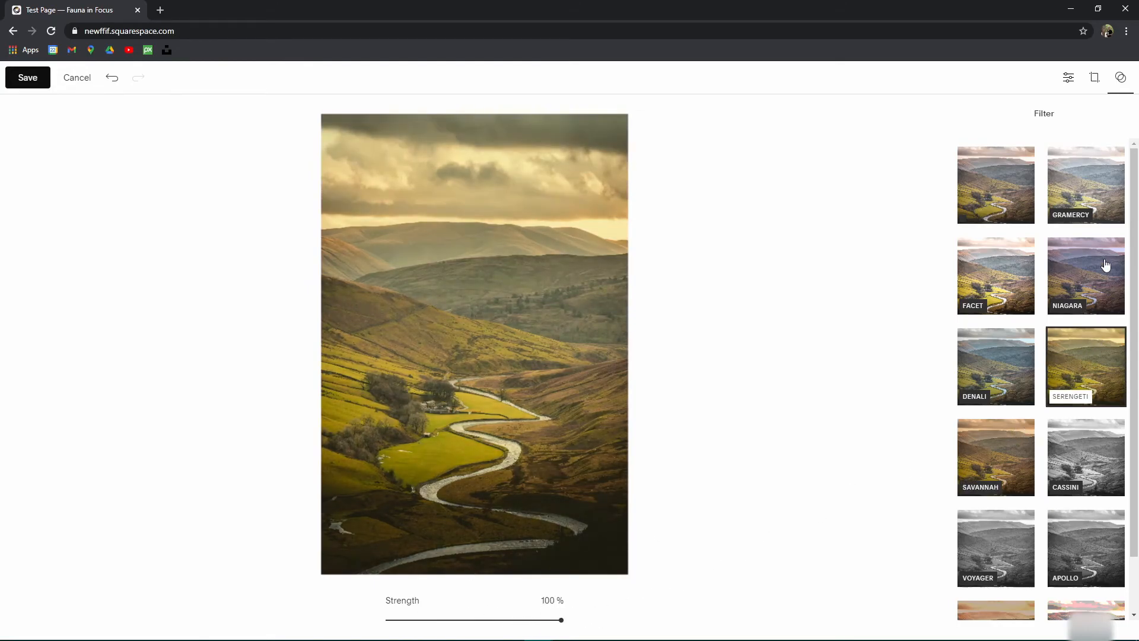
pyautogui.click(988, 382)
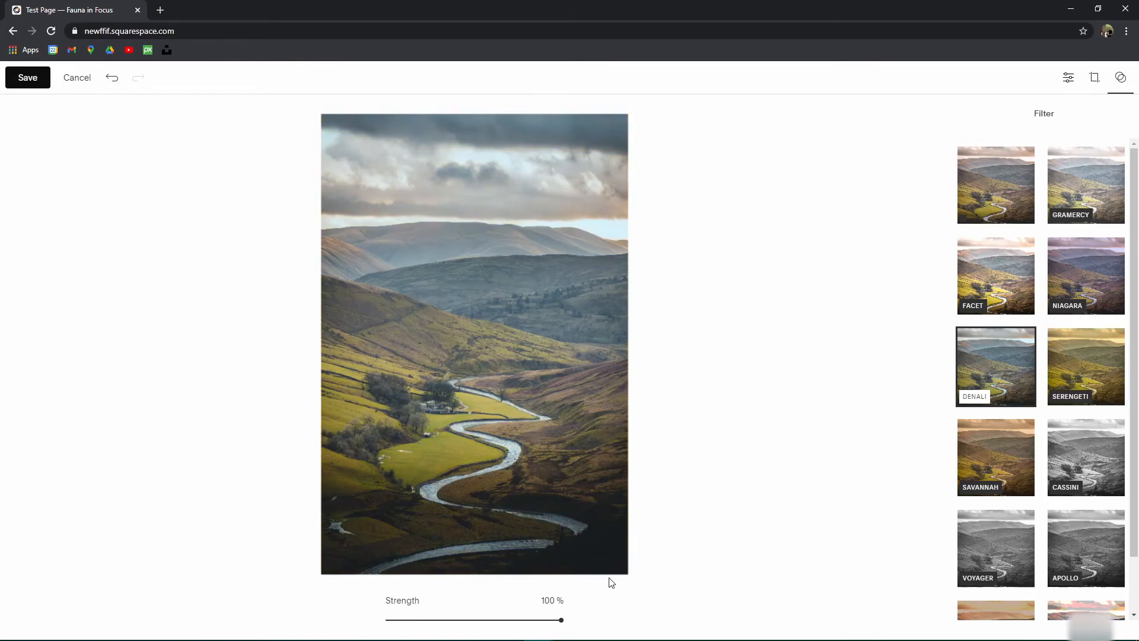
pyautogui.moveTo(560, 619); pyautogui.dragTo(866, 355)
pyautogui.click(1000, 264)
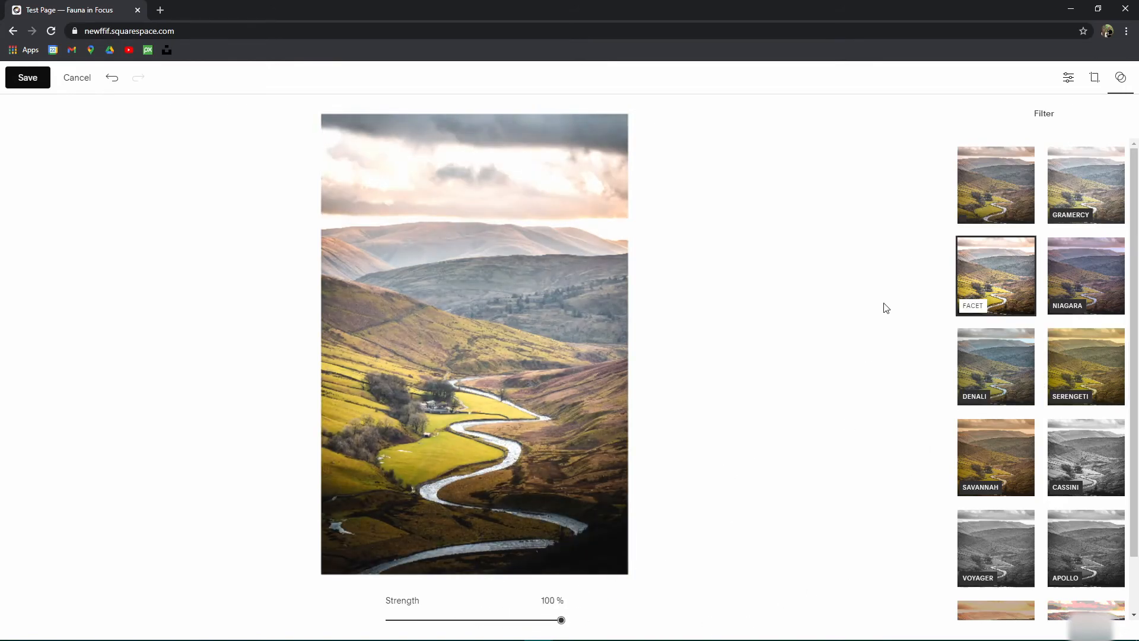
# Step: Save the Facet-filtered photo and confirm saving it permanently
pyautogui.scroll(-1, 1026, 311)
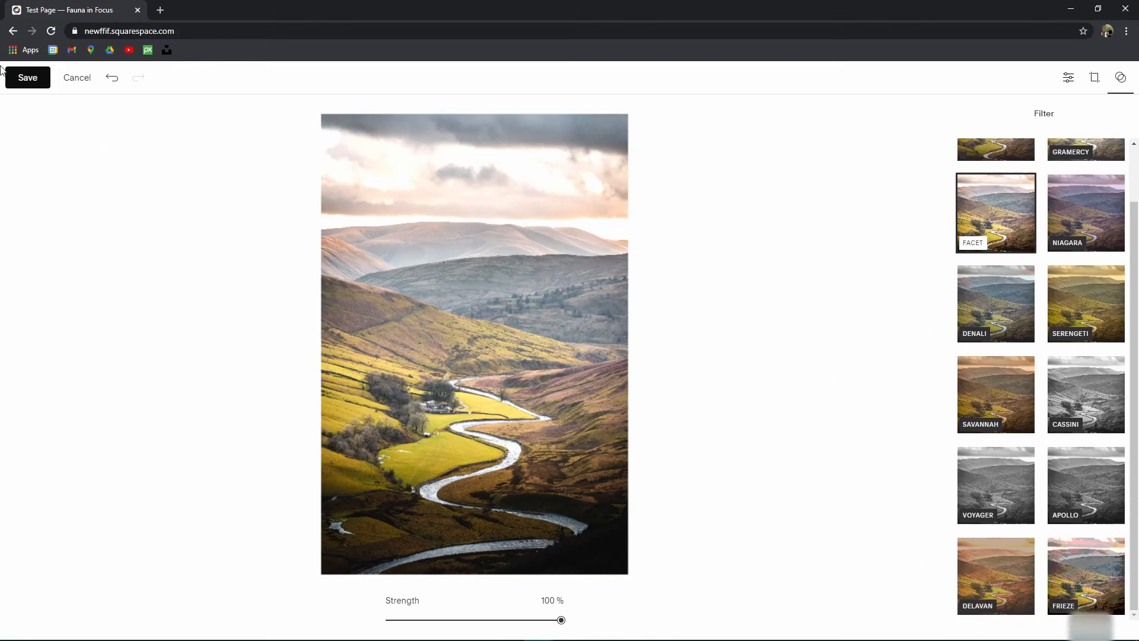
pyautogui.click(23, 80)
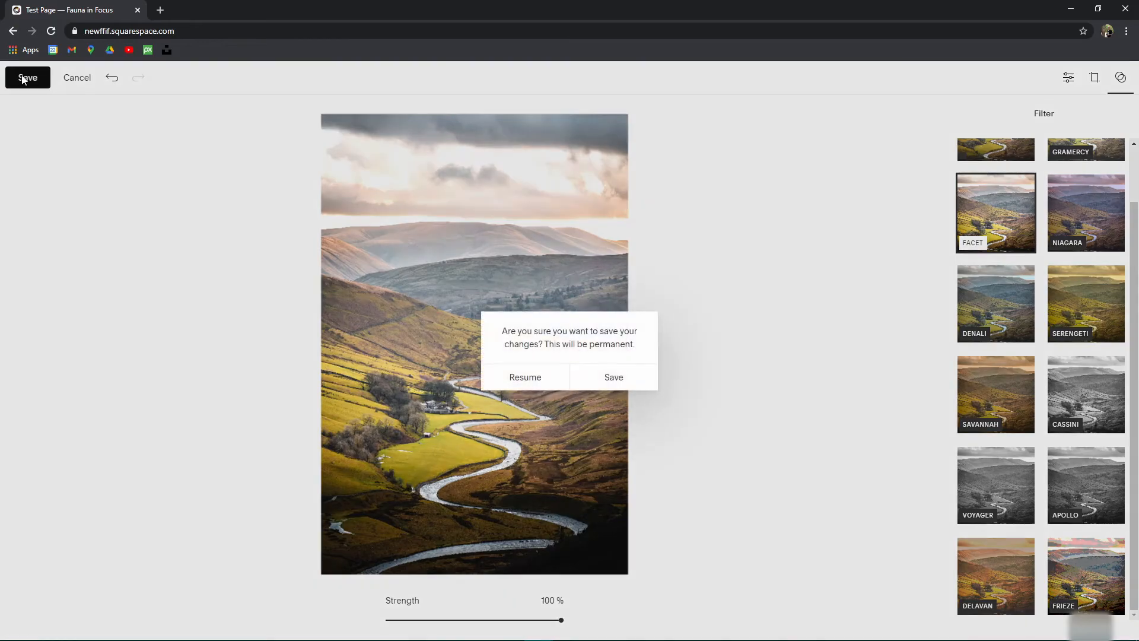
pyautogui.click(618, 379)
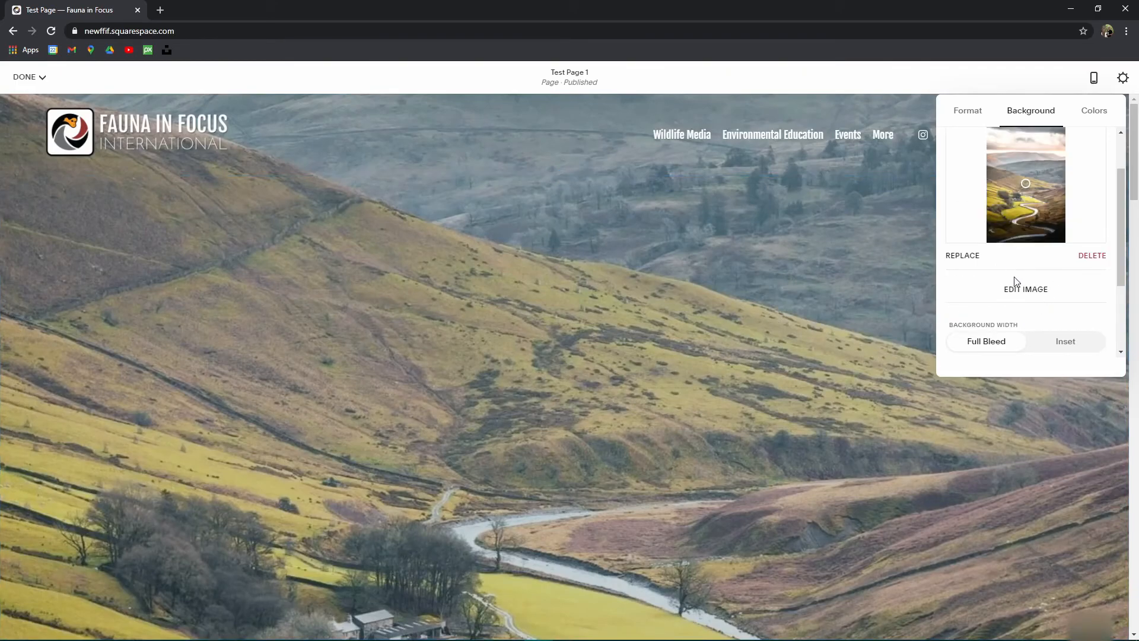
# Step: Move the banner background's focal point higher so hilltops and sky fill it, then close the background settings
pyautogui.moveTo(1026, 184); pyautogui.dragTo(1027, 160)
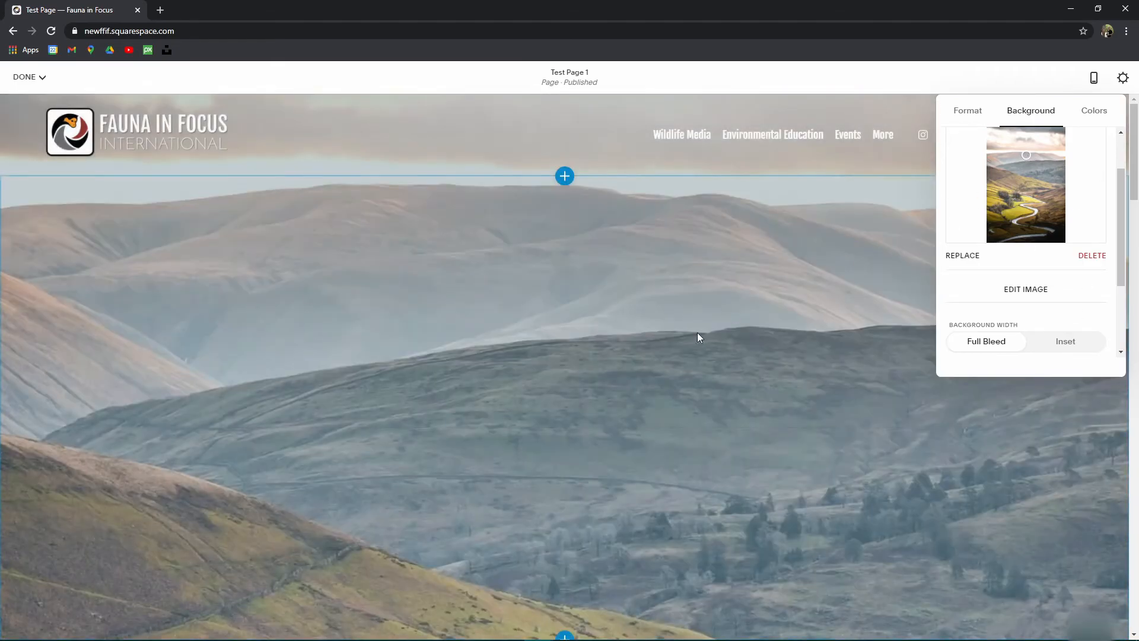
pyautogui.scroll(-1, 706, 360)
pyautogui.scroll(-1, 706, 361)
pyautogui.scroll(2, 910, 216)
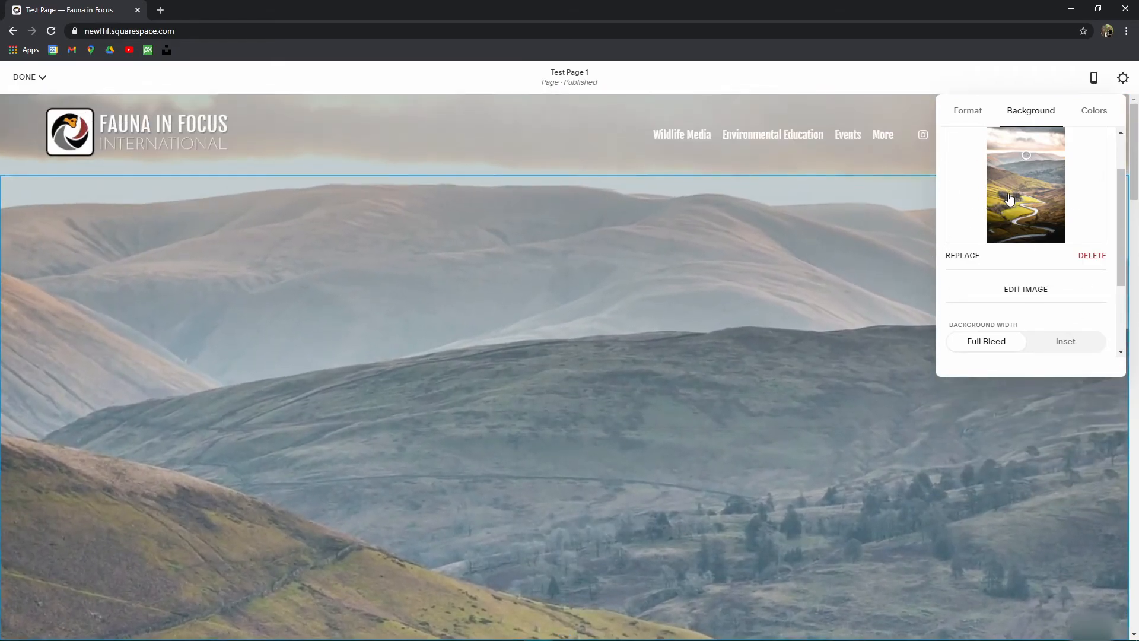
pyautogui.scroll(-5, 653, 295)
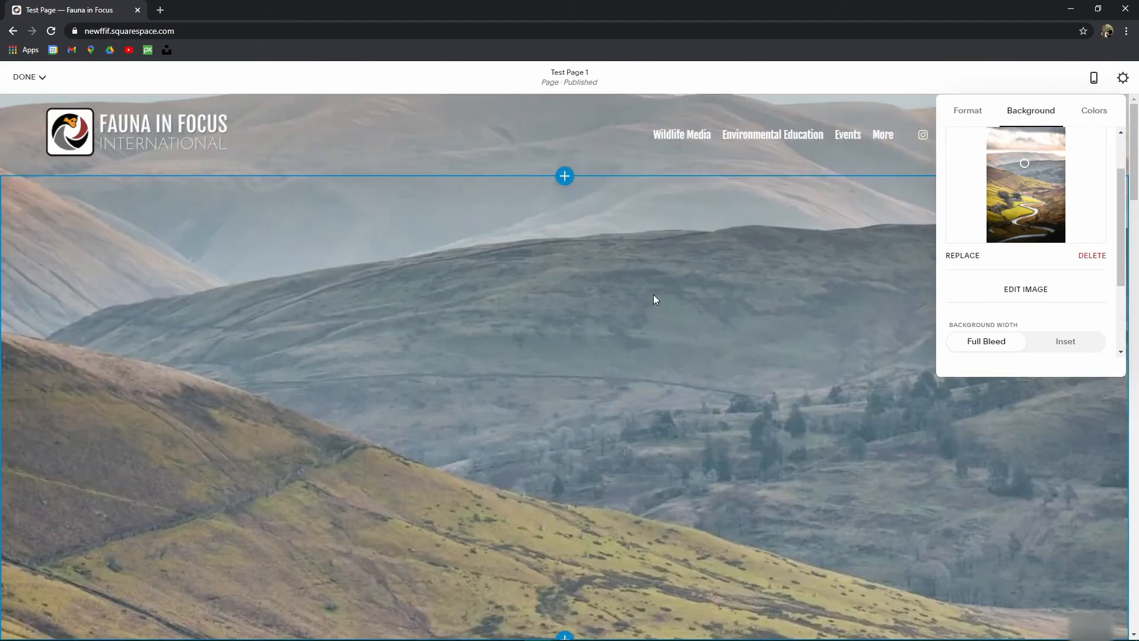
pyautogui.scroll(5, 654, 320)
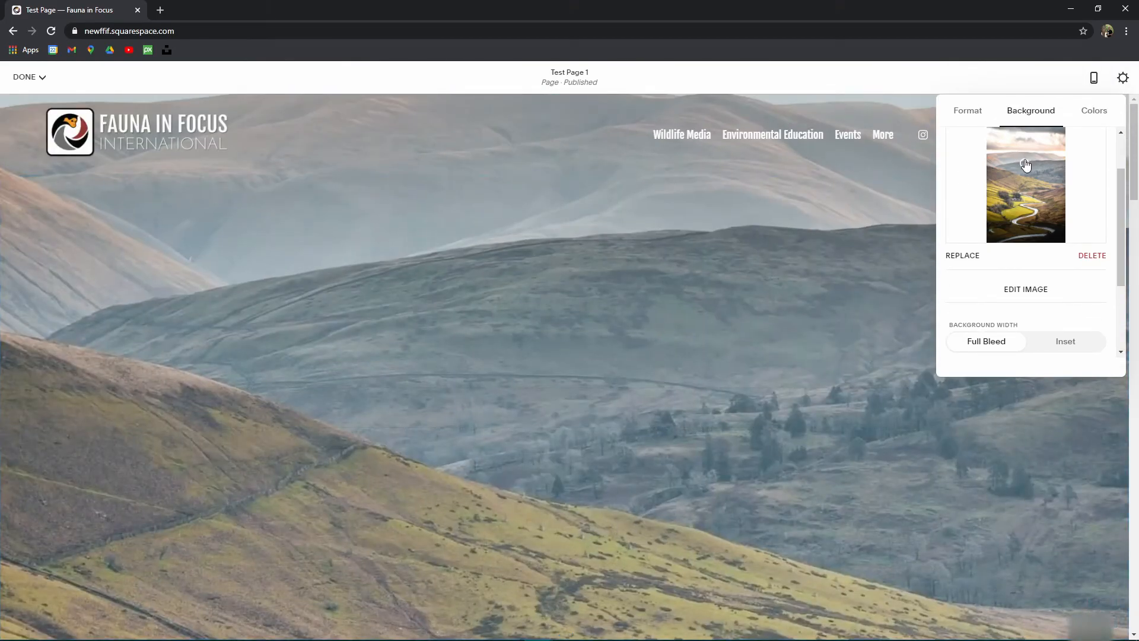
pyautogui.scroll(-3, 664, 280)
pyautogui.scroll(2, 736, 277)
pyautogui.scroll(2, 772, 283)
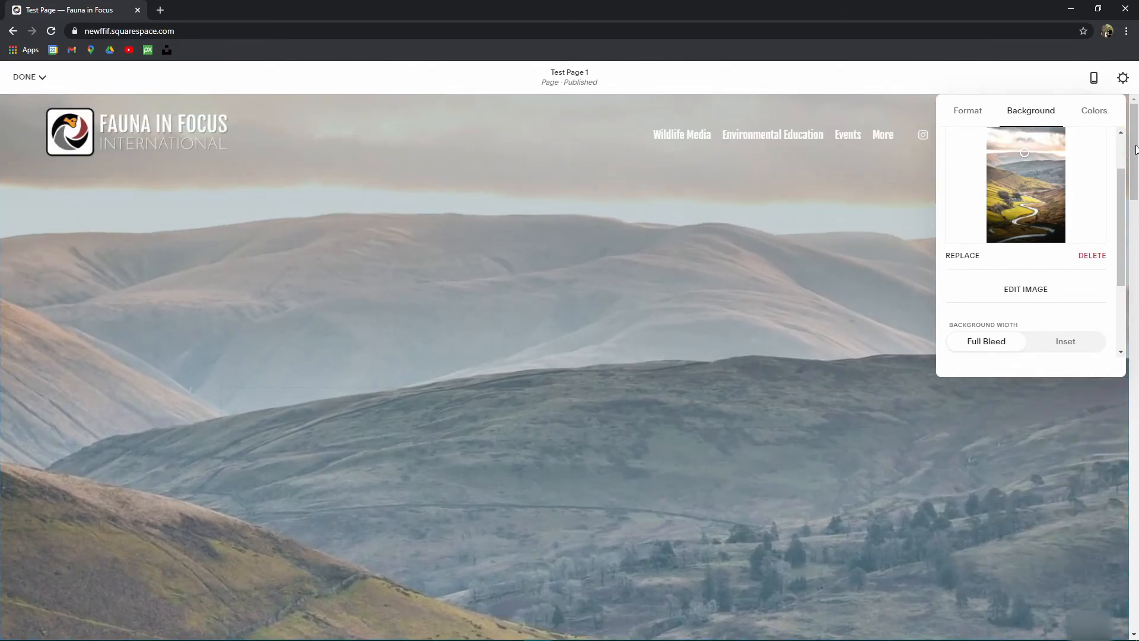
pyautogui.click(710, 272)
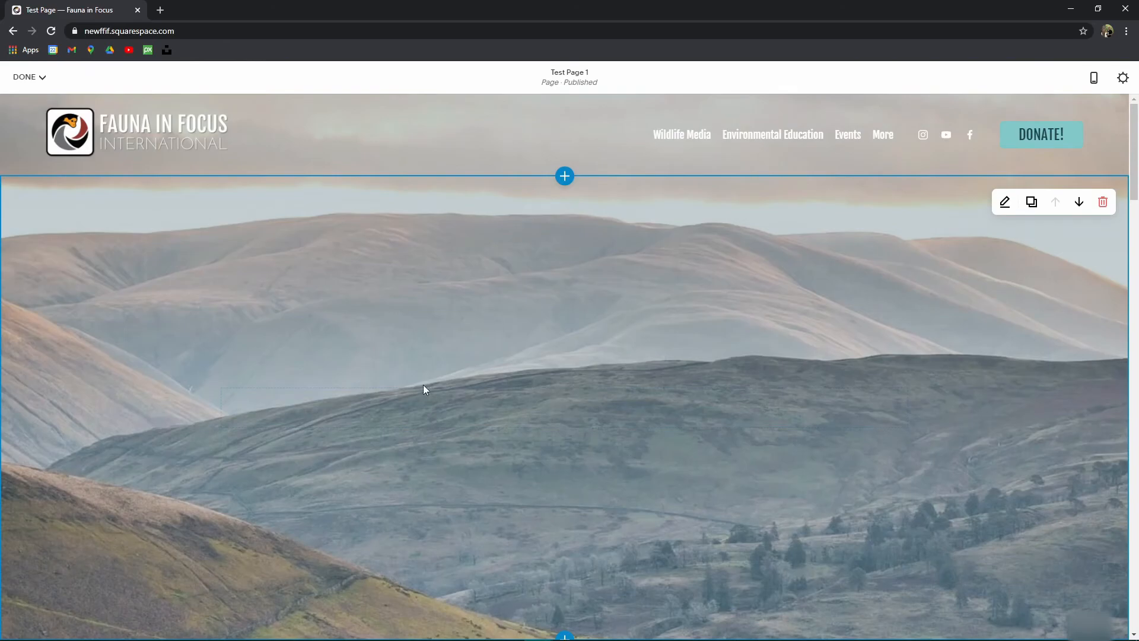
pyautogui.scroll(-4, 701, 382)
pyautogui.scroll(4, 303, 359)
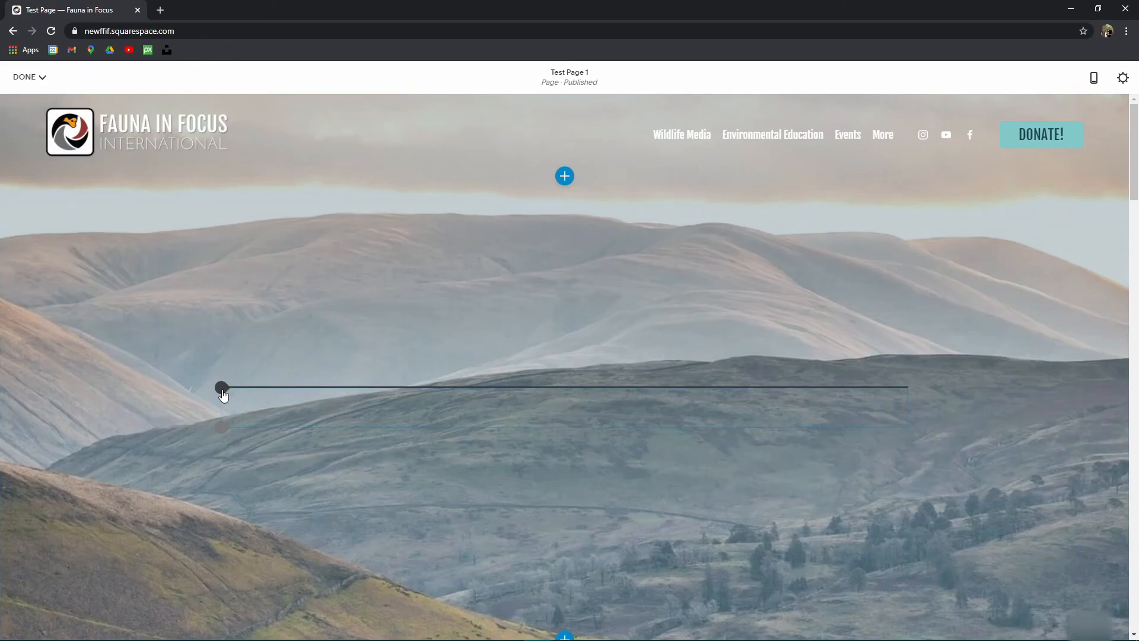
# Step: Add a text block to the banner titled 'Test Page 1' as a centred Heading 1
pyautogui.click(222, 388)
pyautogui.click(257, 295)
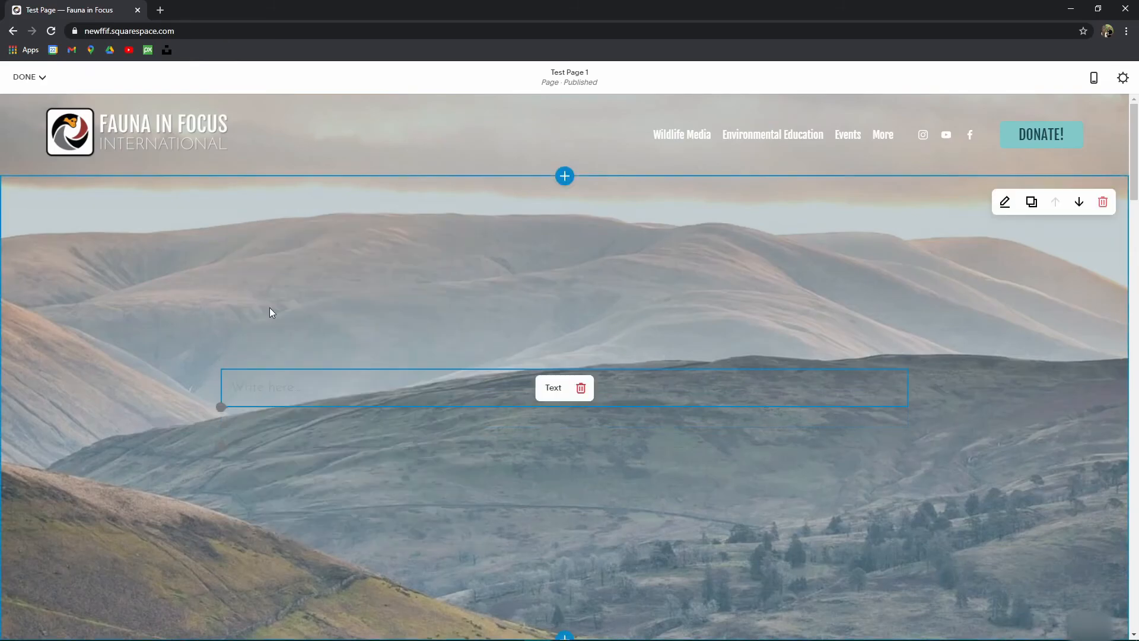
pyautogui.click(277, 390)
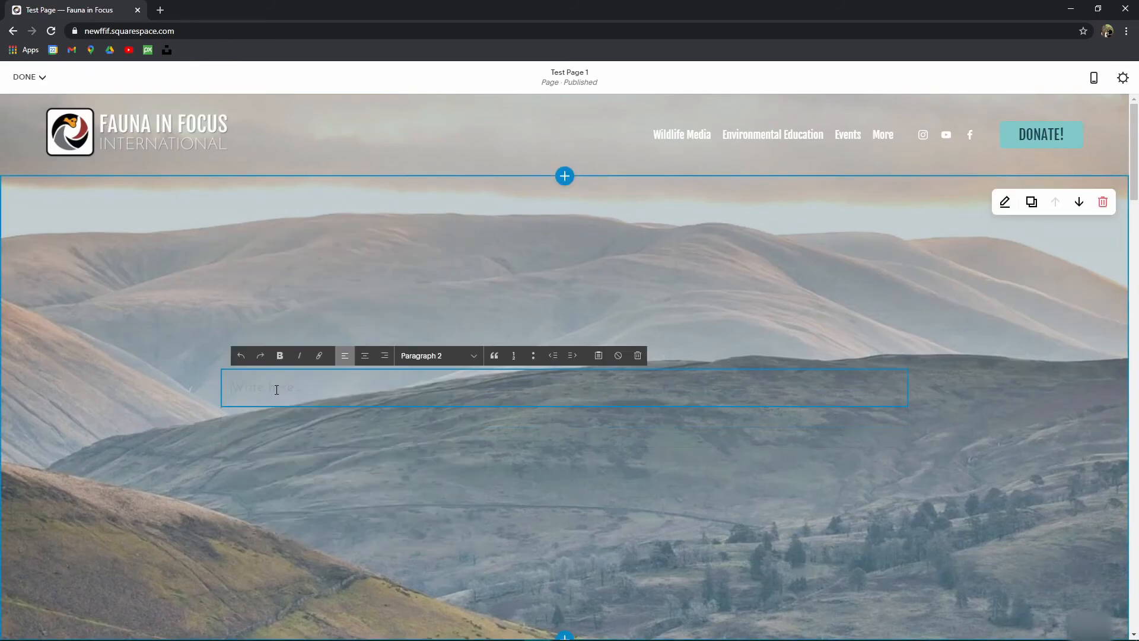
pyautogui.write('TEST')
pyautogui.hotkey('ctrl', 'a')
pyautogui.write('Tes')
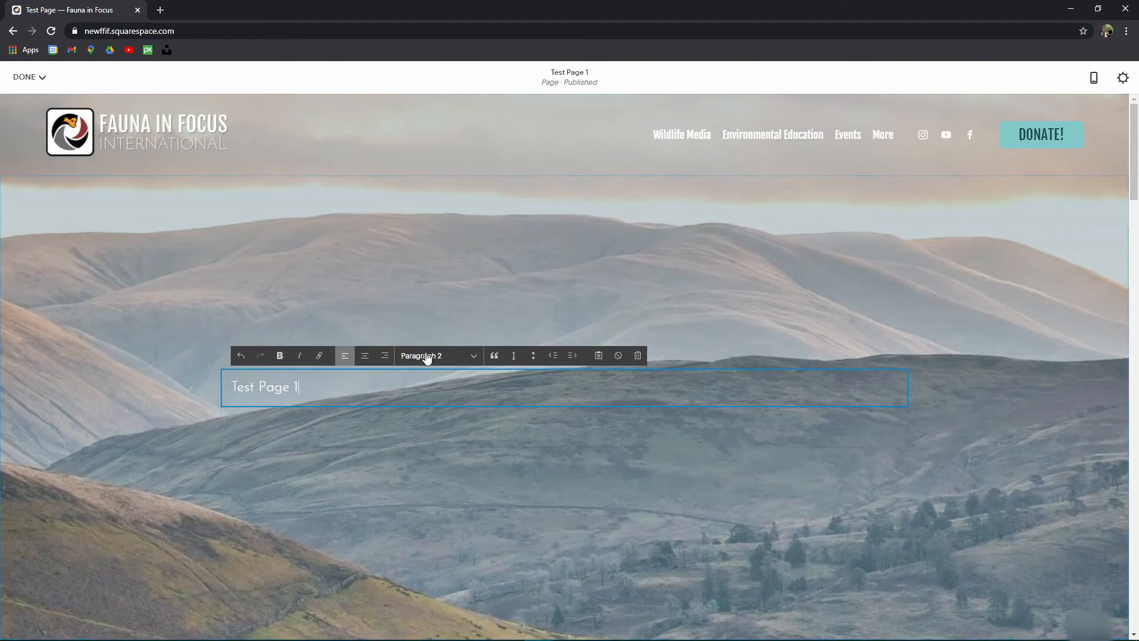
pyautogui.click(432, 355)
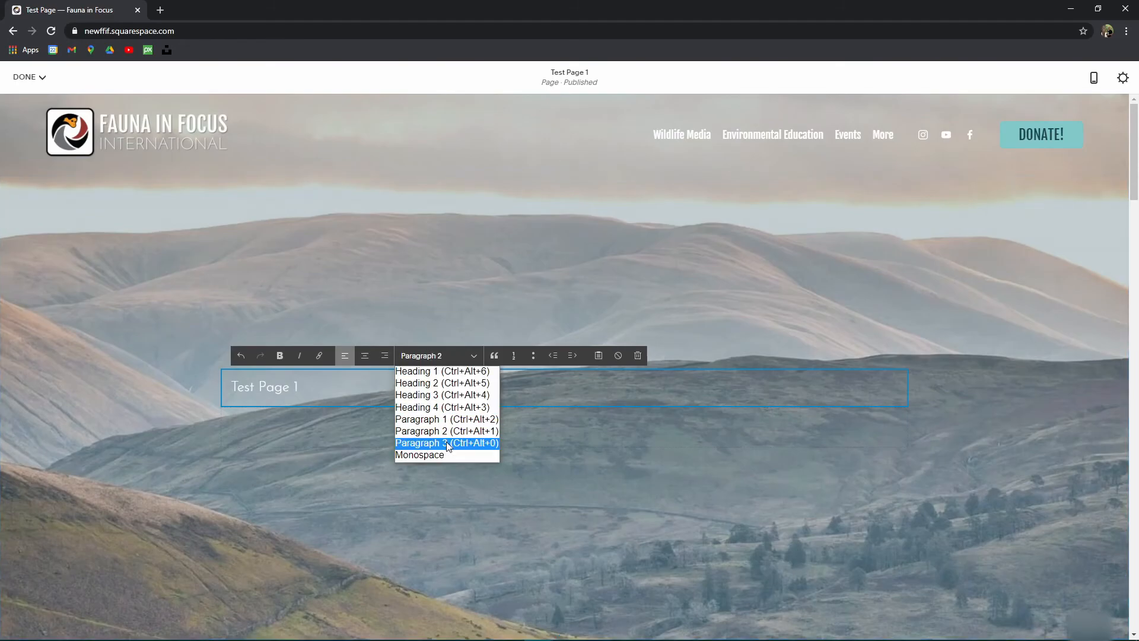
pyautogui.click(457, 372)
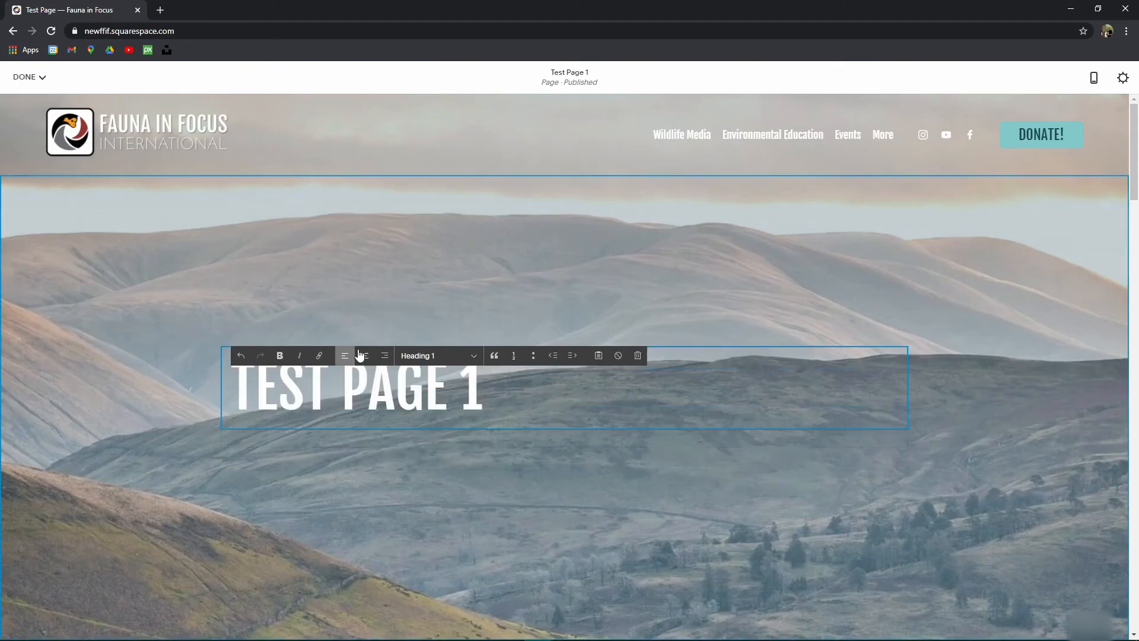
pyautogui.click(365, 355)
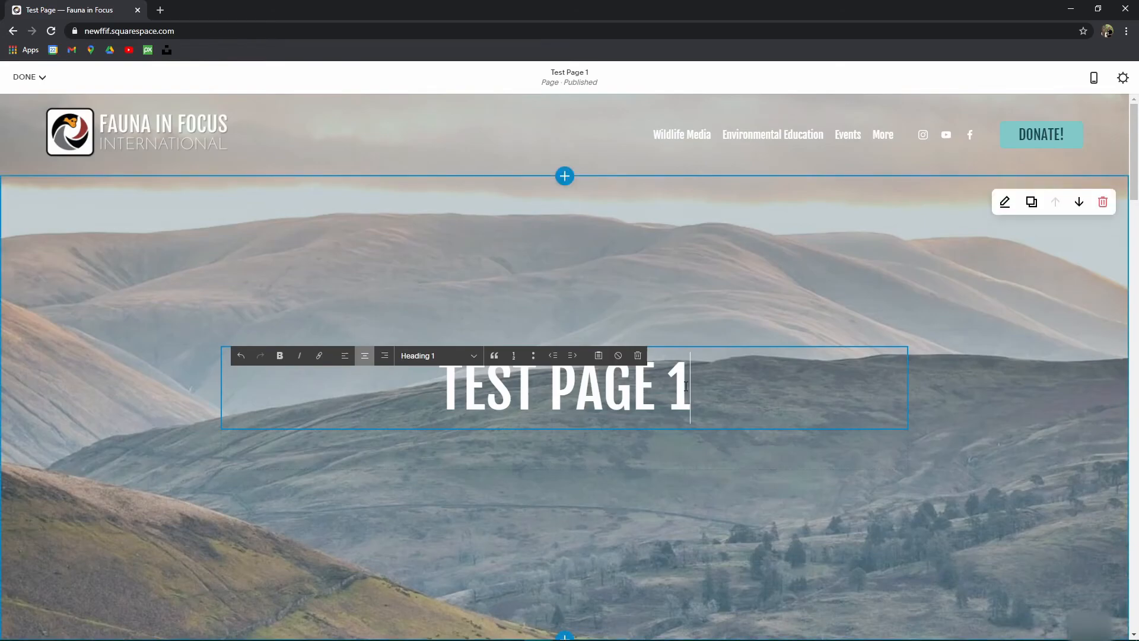
pyautogui.press('BackSpace')
# Step: Add a centred Heading 2 subtitle 'This looks pretty good' below the title
pyautogui.click(776, 397)
pyautogui.press('Return')
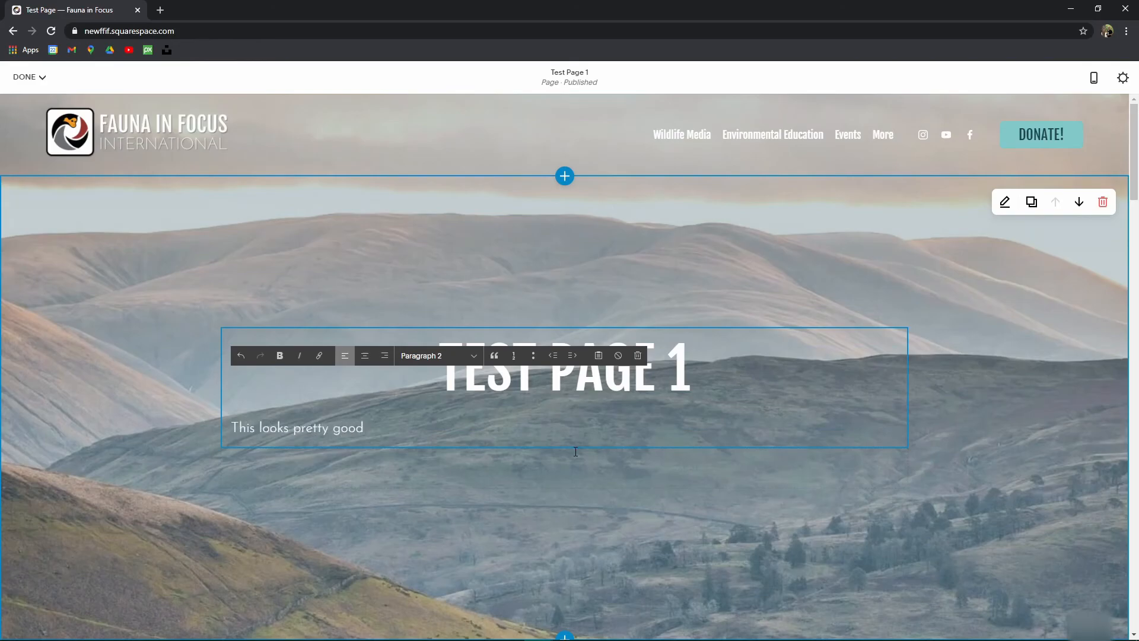
pyautogui.click(437, 355)
pyautogui.click(445, 386)
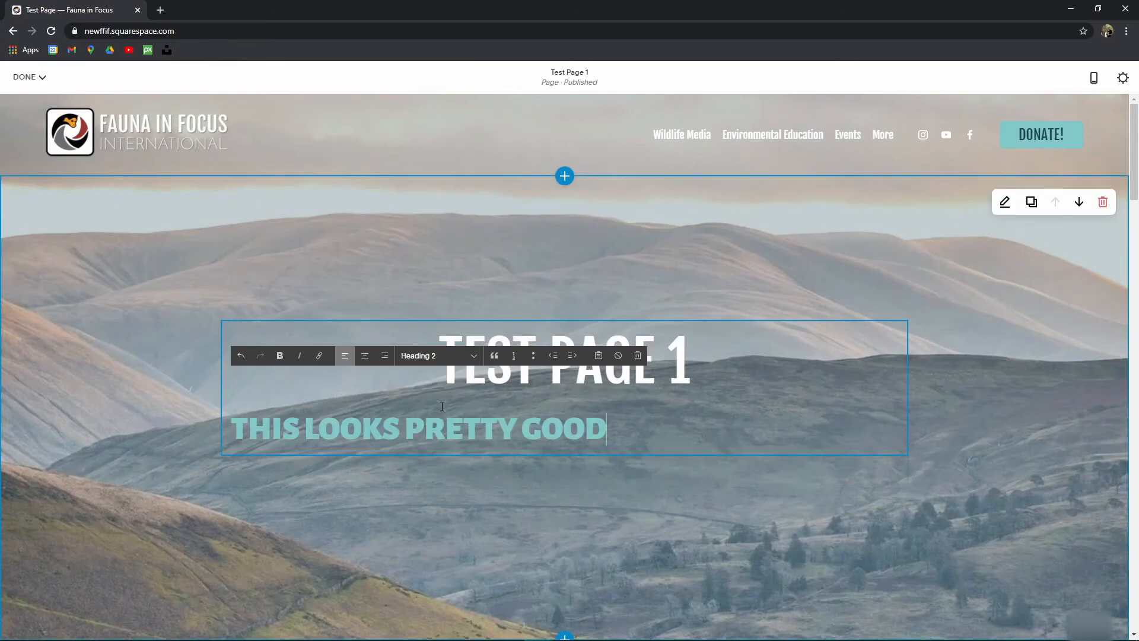
pyautogui.click(365, 357)
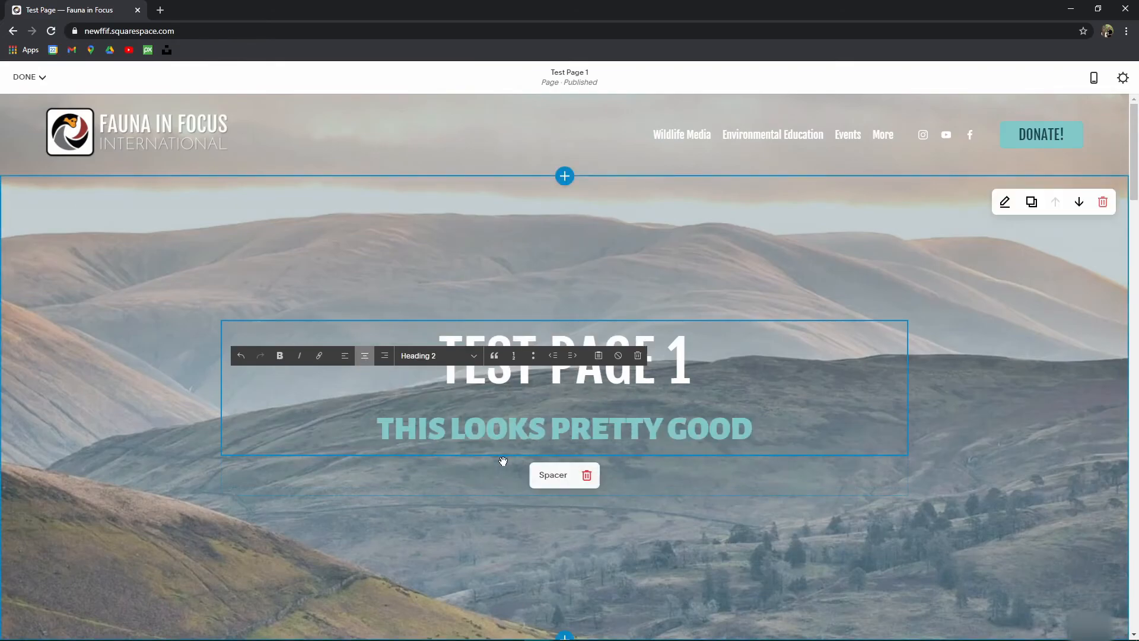
# Step: Delete the spacer block under the subtitle
pyautogui.click(420, 462)
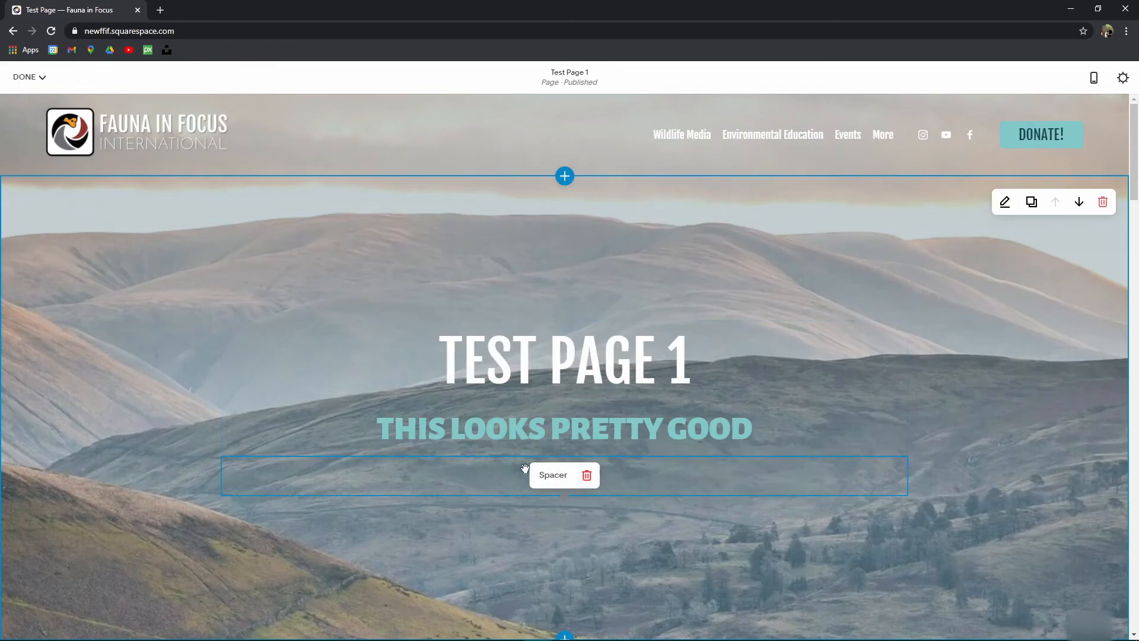
pyautogui.click(587, 477)
pyautogui.click(645, 480)
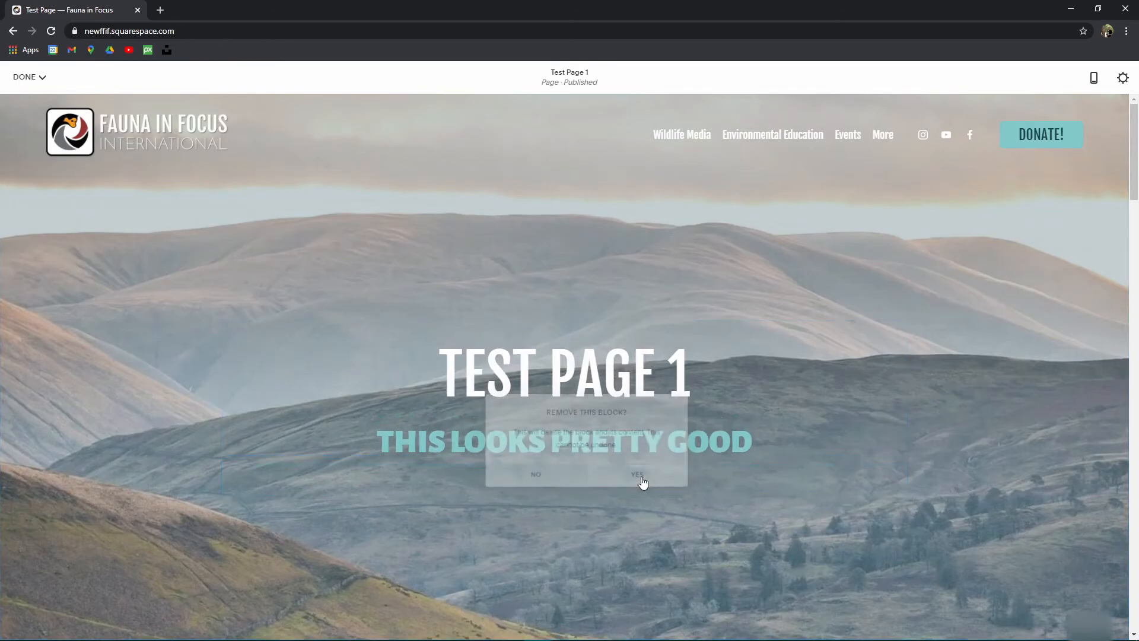
pyautogui.click(221, 477)
pyautogui.click(297, 427)
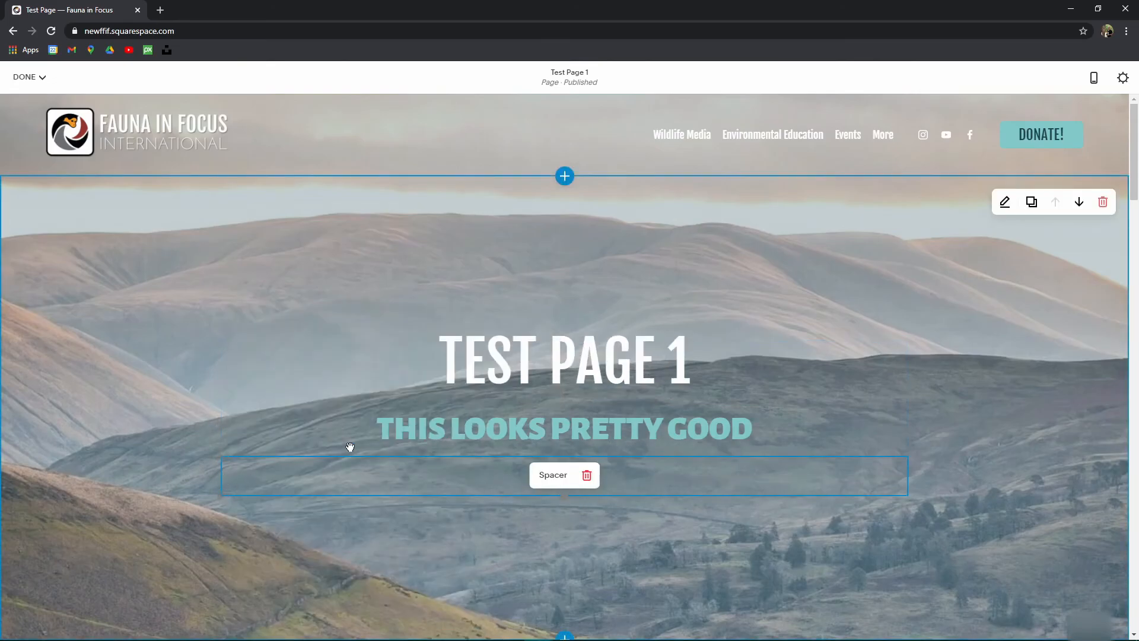
pyautogui.scroll(-3, 504, 504)
pyautogui.moveTo(566, 317); pyautogui.dragTo(542, 364)
pyautogui.moveTo(563, 543); pyautogui.dragTo(563, 510)
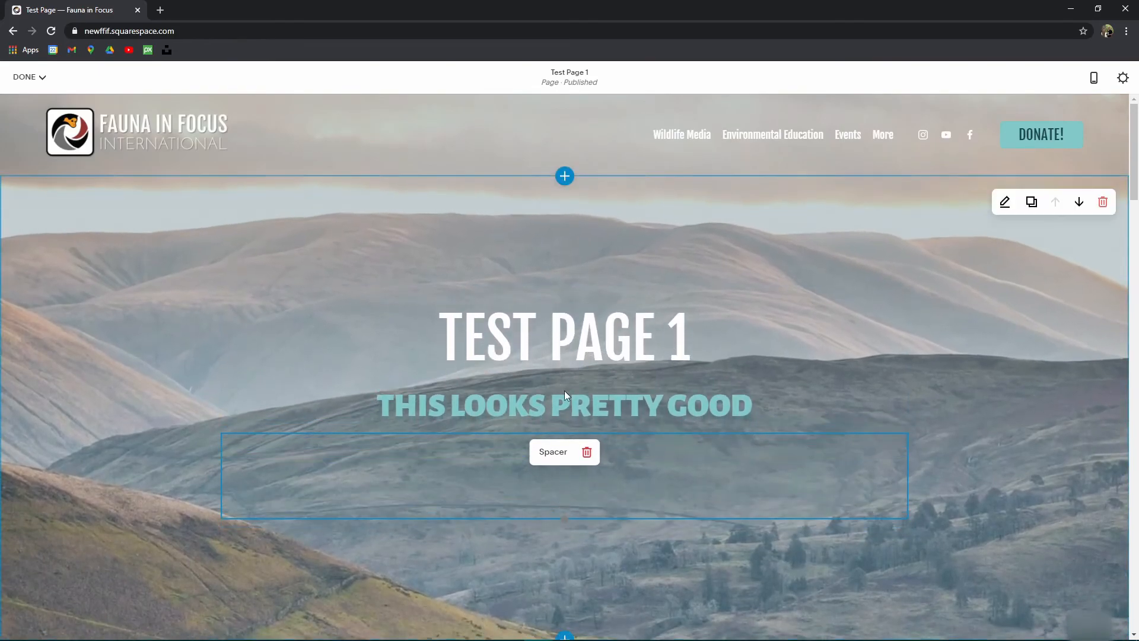
pyautogui.click(587, 453)
pyautogui.click(635, 458)
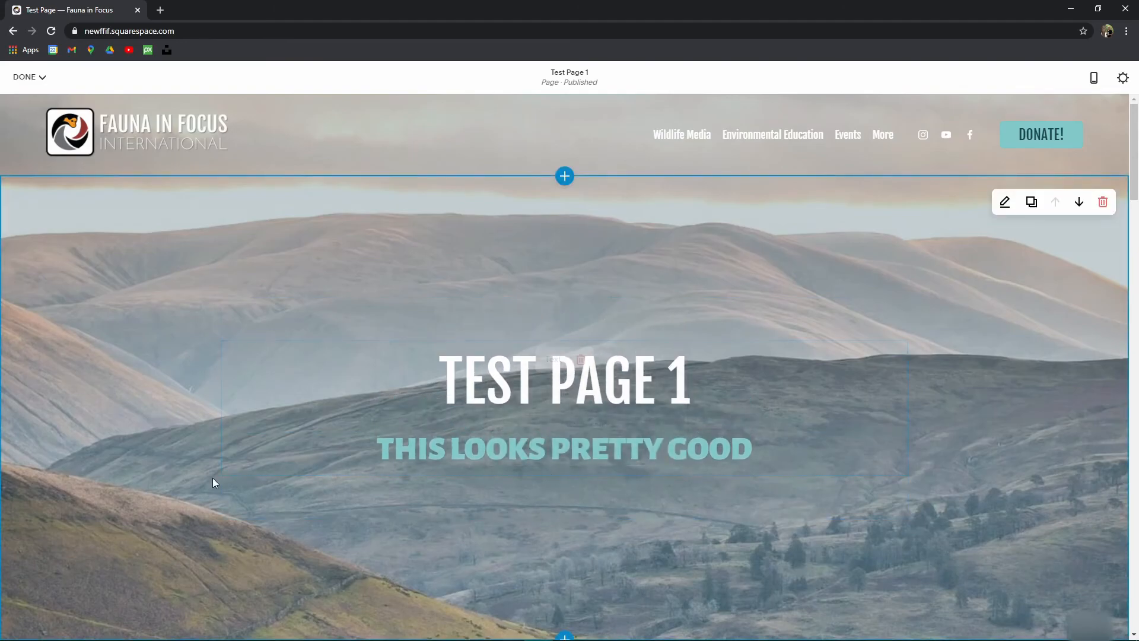
# Step: Add horizontal Line blocks below the subtitle and above the heading
pyautogui.click(235, 473)
pyautogui.click(306, 407)
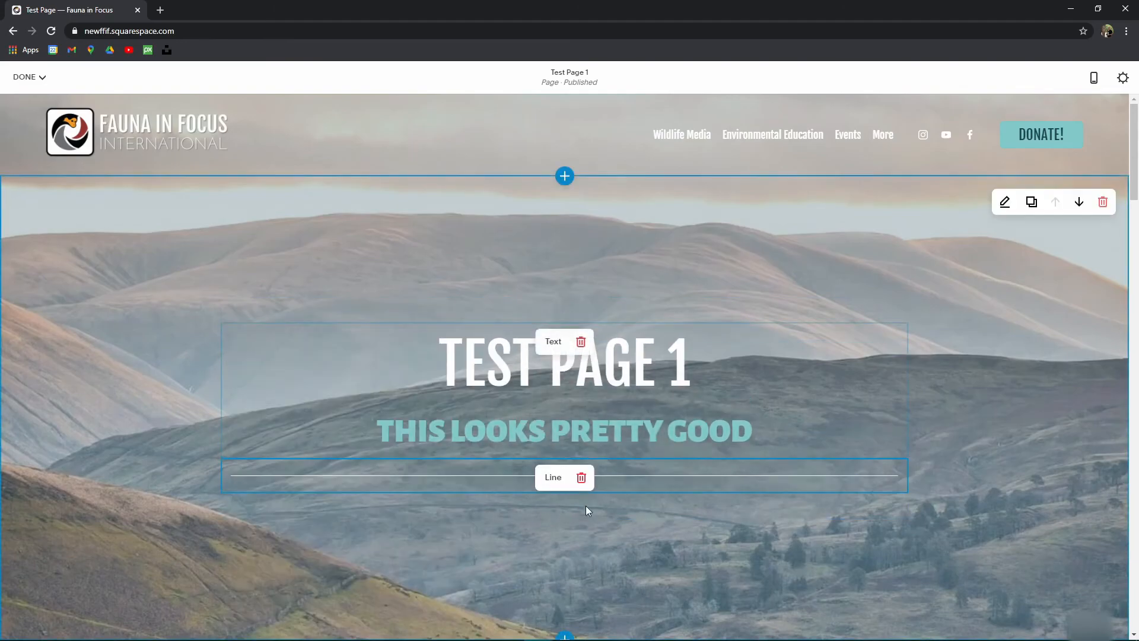
pyautogui.click(219, 322)
pyautogui.click(305, 261)
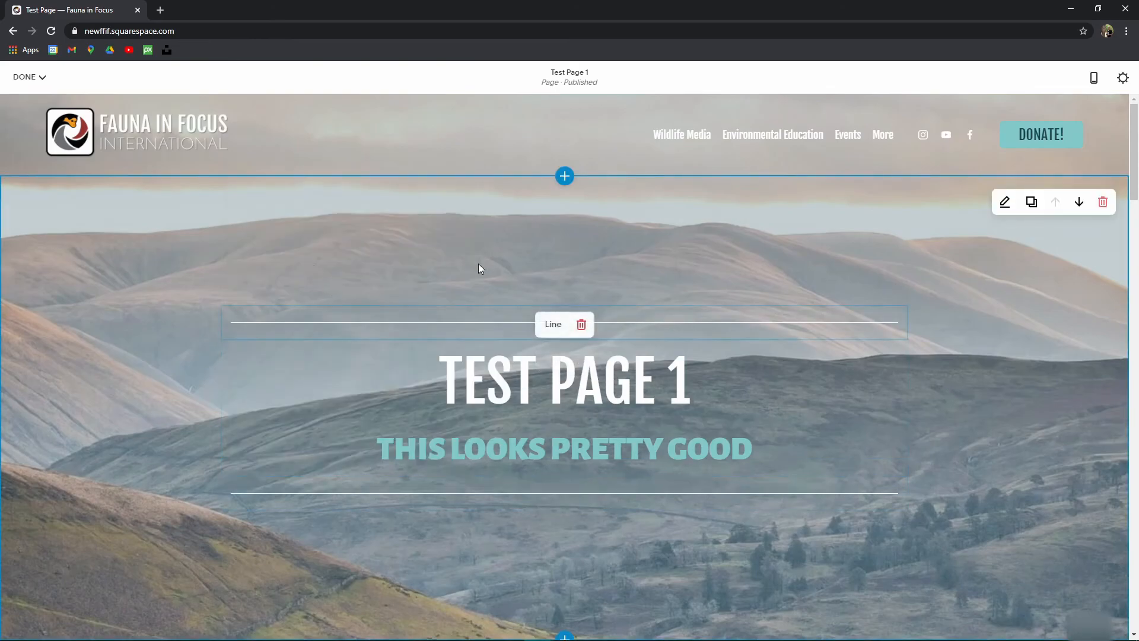
# Step: Set the banner section's content width to a custom value of 100
pyautogui.click(1008, 199)
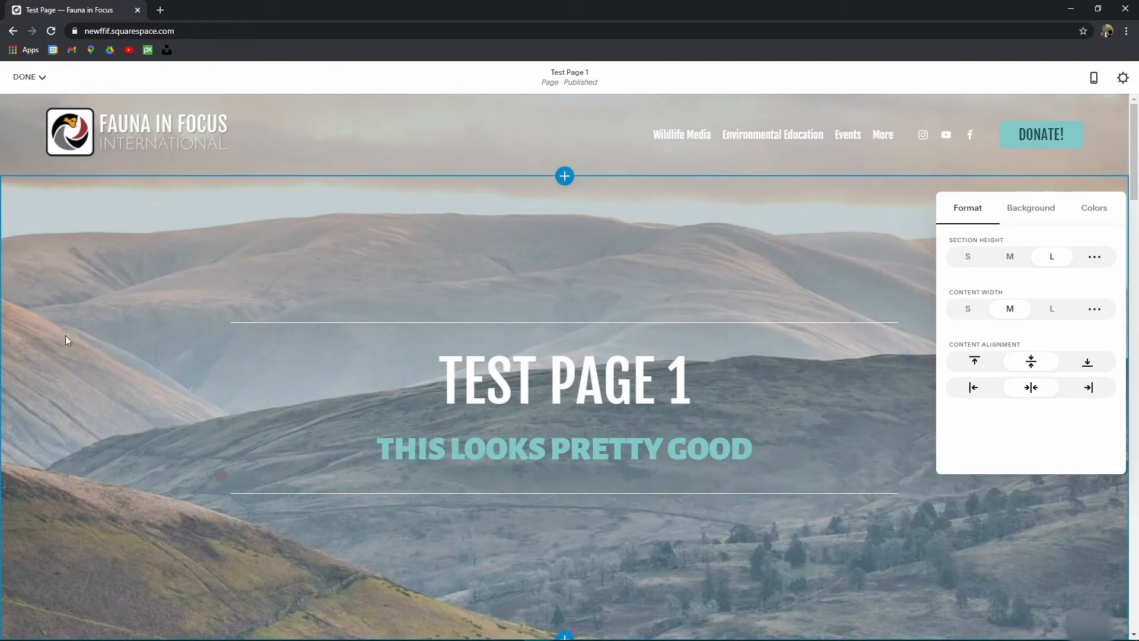
pyautogui.click(968, 309)
pyautogui.click(1008, 312)
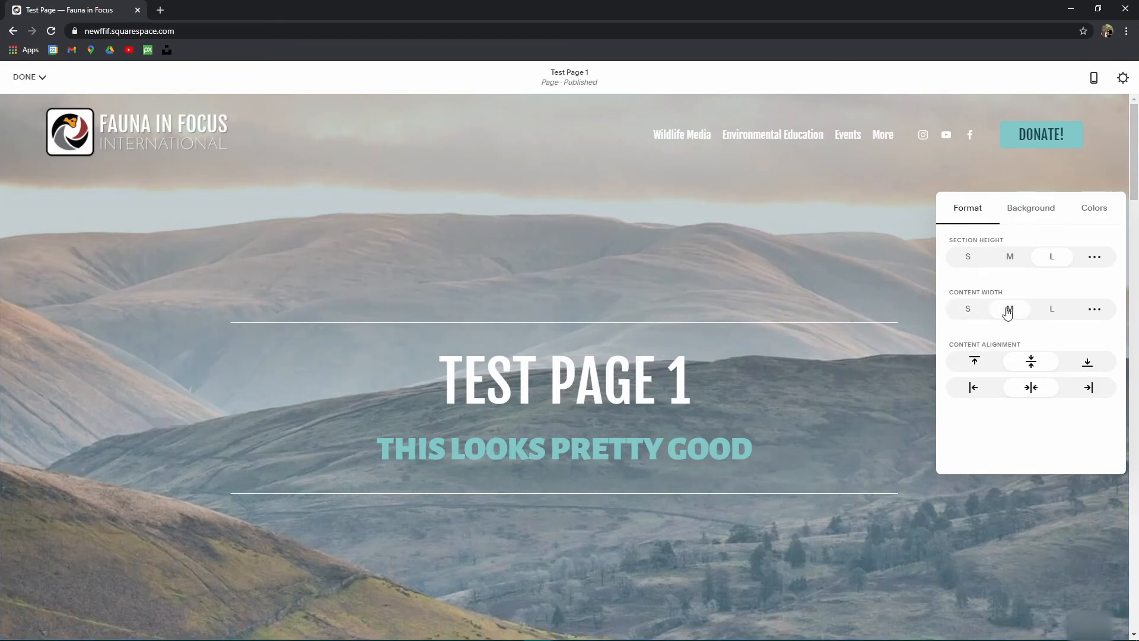
pyautogui.click(1050, 313)
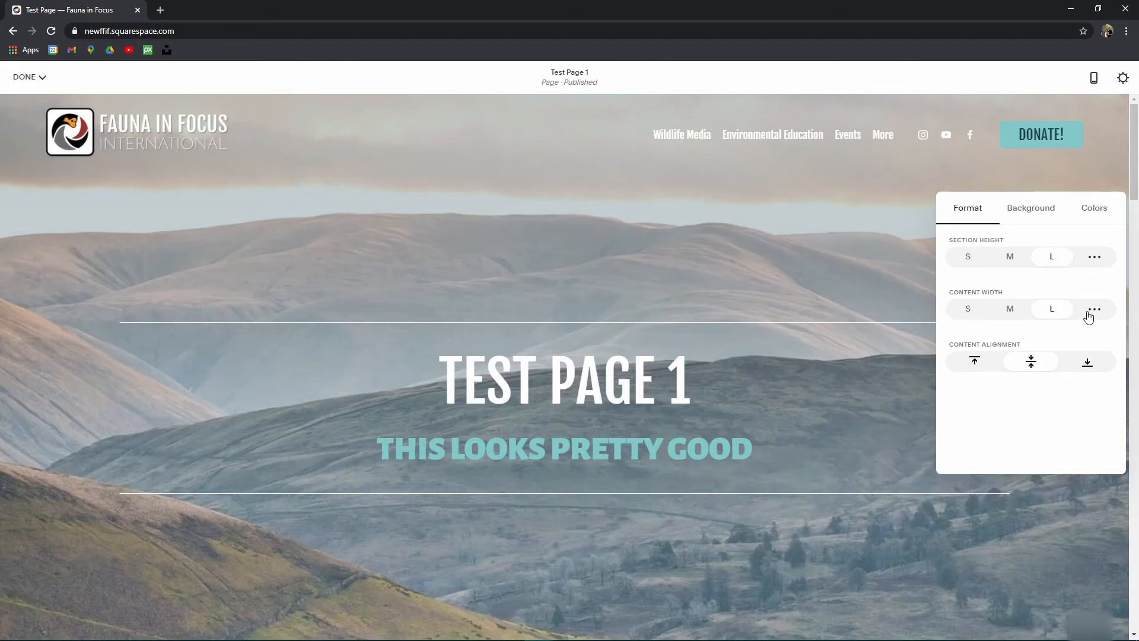
pyautogui.click(1091, 313)
pyautogui.moveTo(1058, 335); pyautogui.dragTo(1134, 346)
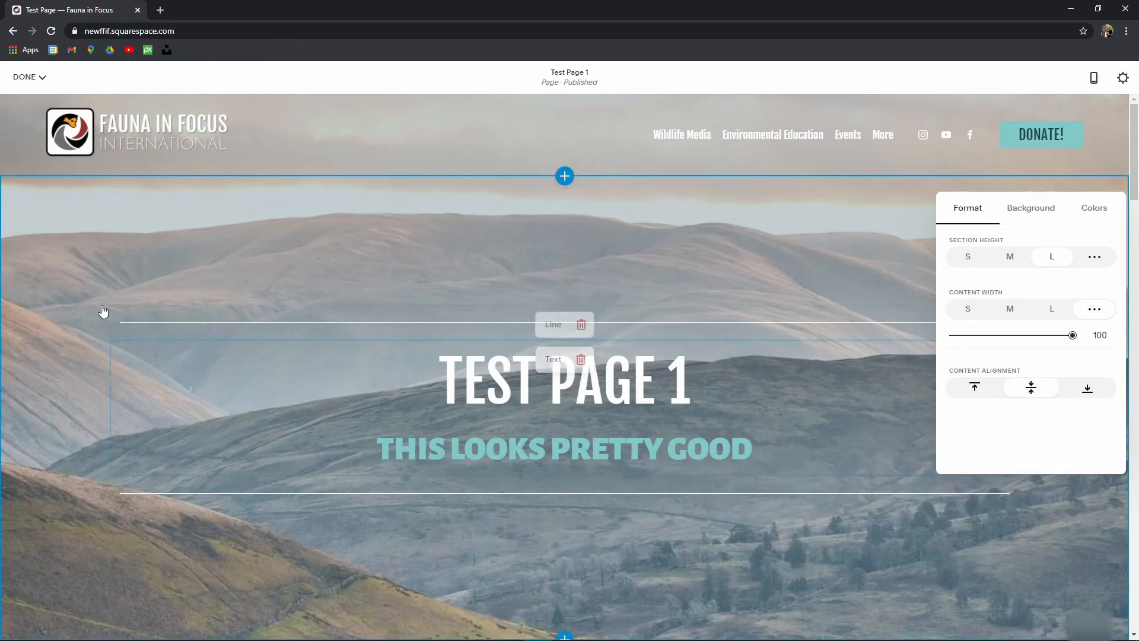
# Step: Delete the Line blocks above the heading and below the subtitle
pyautogui.click(111, 305)
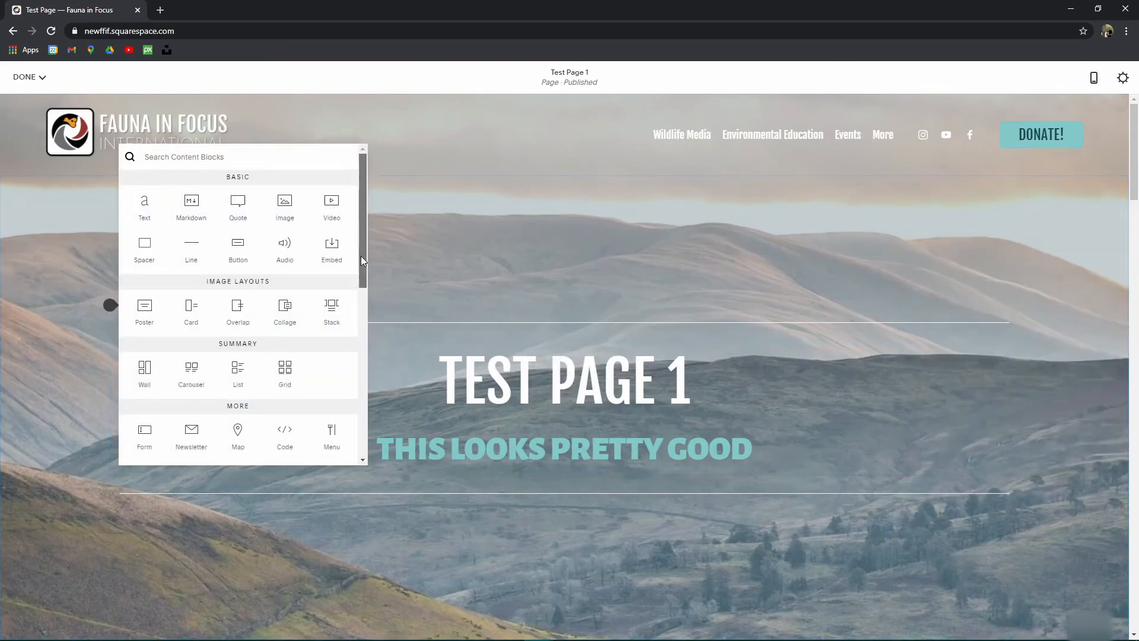
pyautogui.click(491, 267)
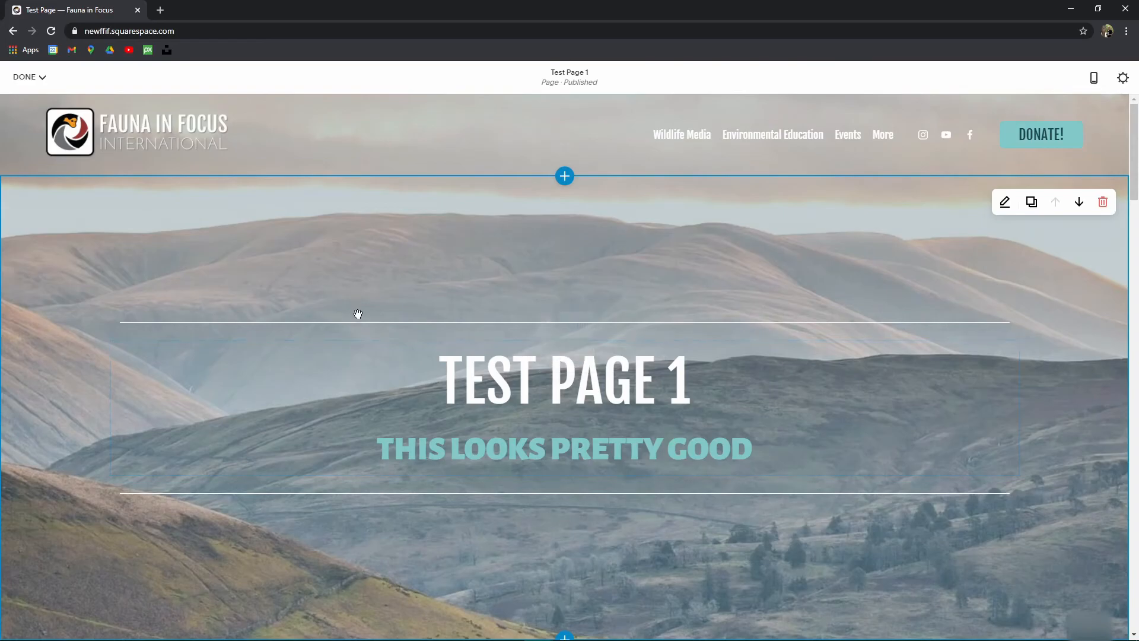
pyautogui.click(582, 323)
pyautogui.click(636, 327)
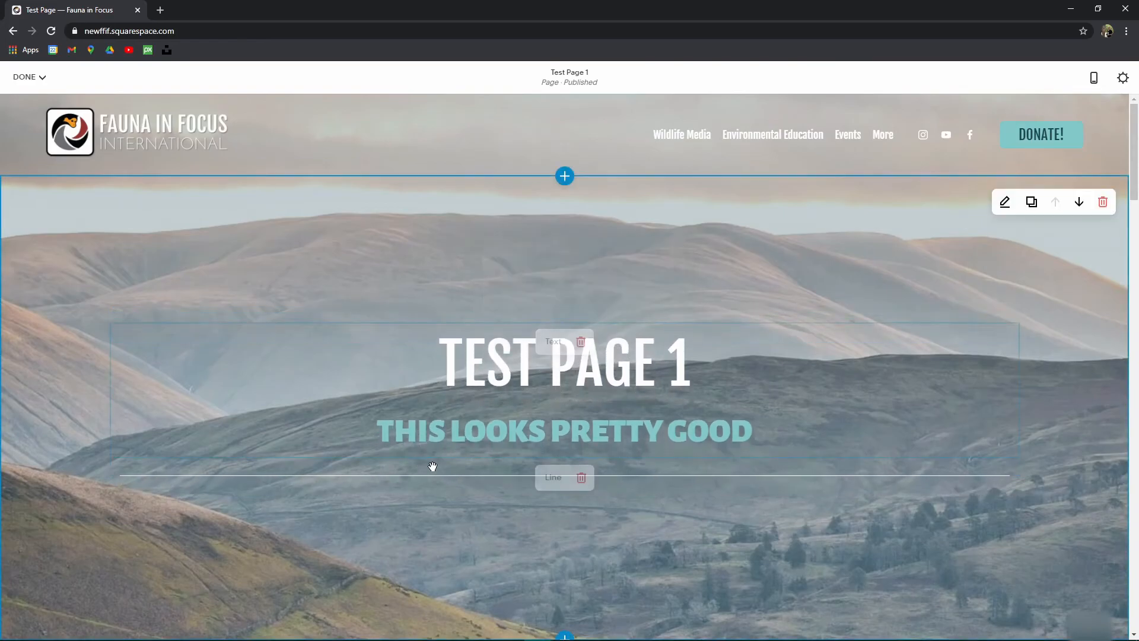
pyautogui.click(582, 477)
pyautogui.click(631, 478)
pyautogui.scroll(-2, 352, 397)
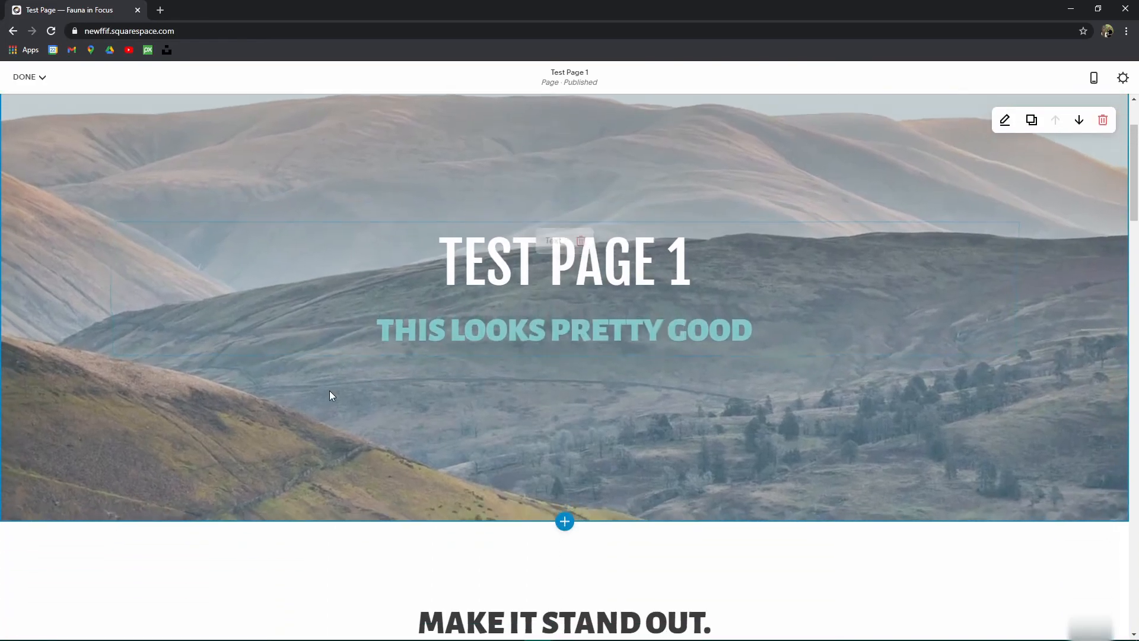
pyautogui.click(111, 357)
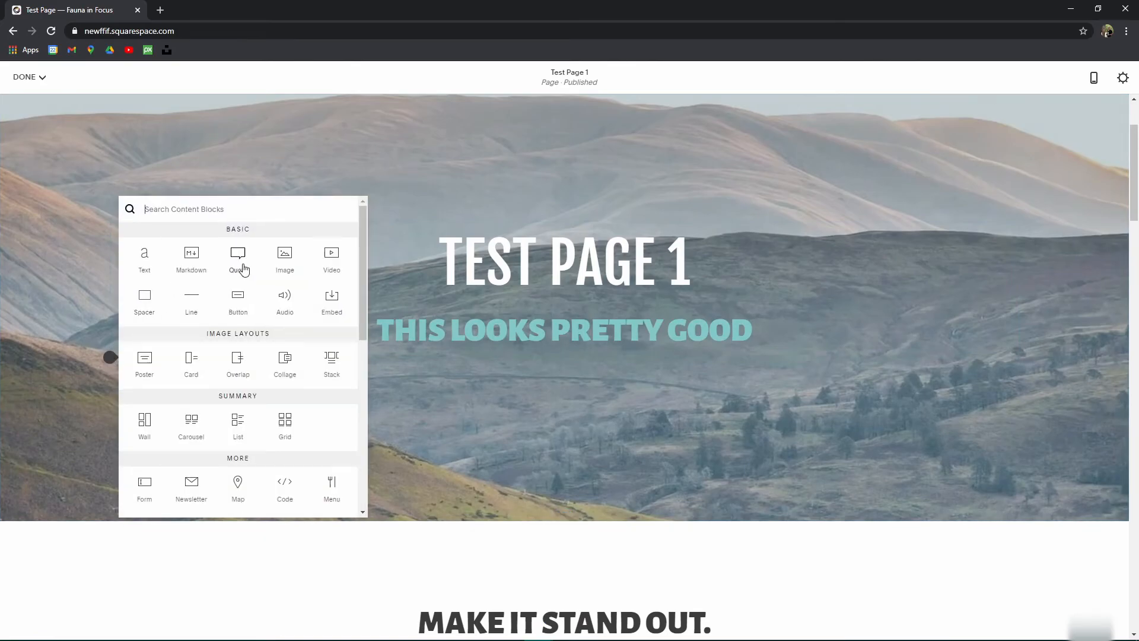
# Step: Insert an image block below the subtitle with the free palm-leaf stock photo
pyautogui.click(285, 255)
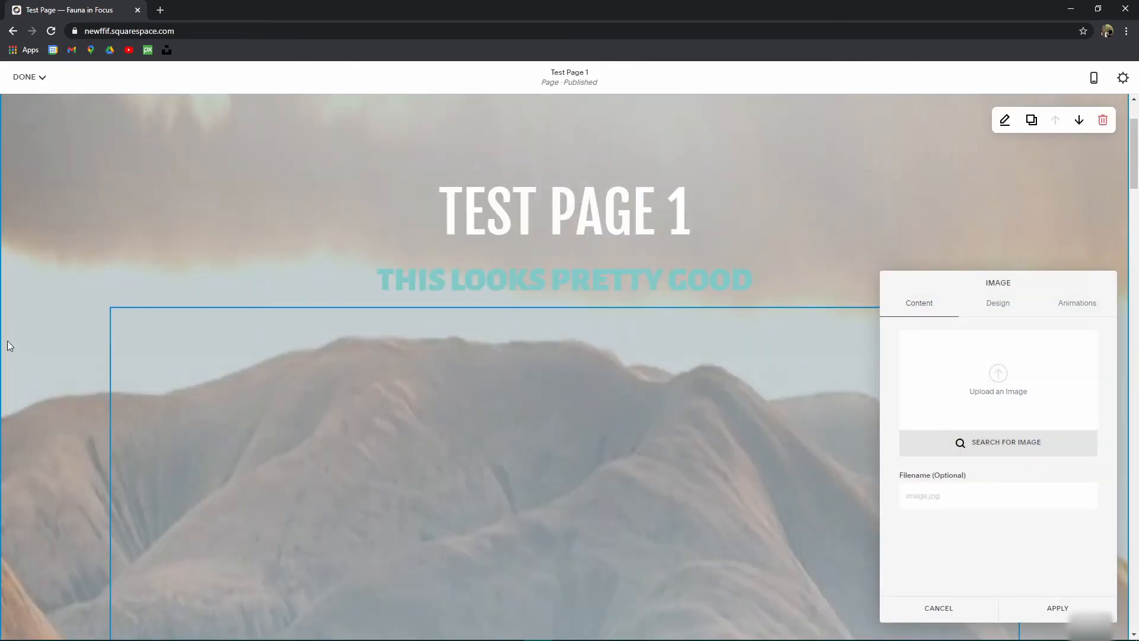
pyautogui.click(985, 449)
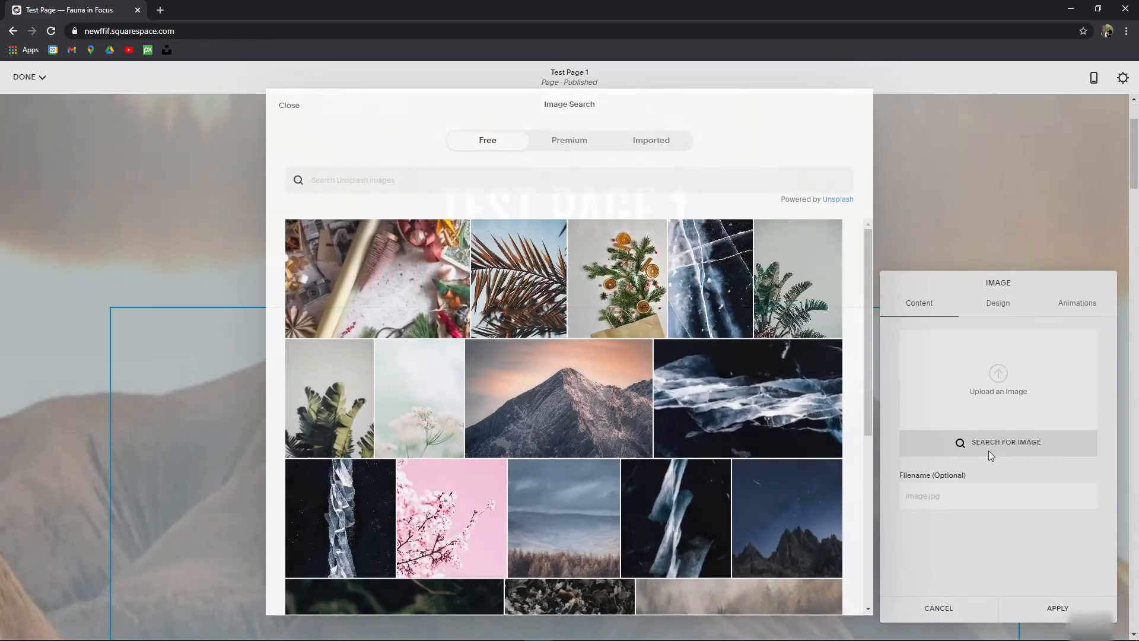
pyautogui.click(798, 281)
pyautogui.click(696, 408)
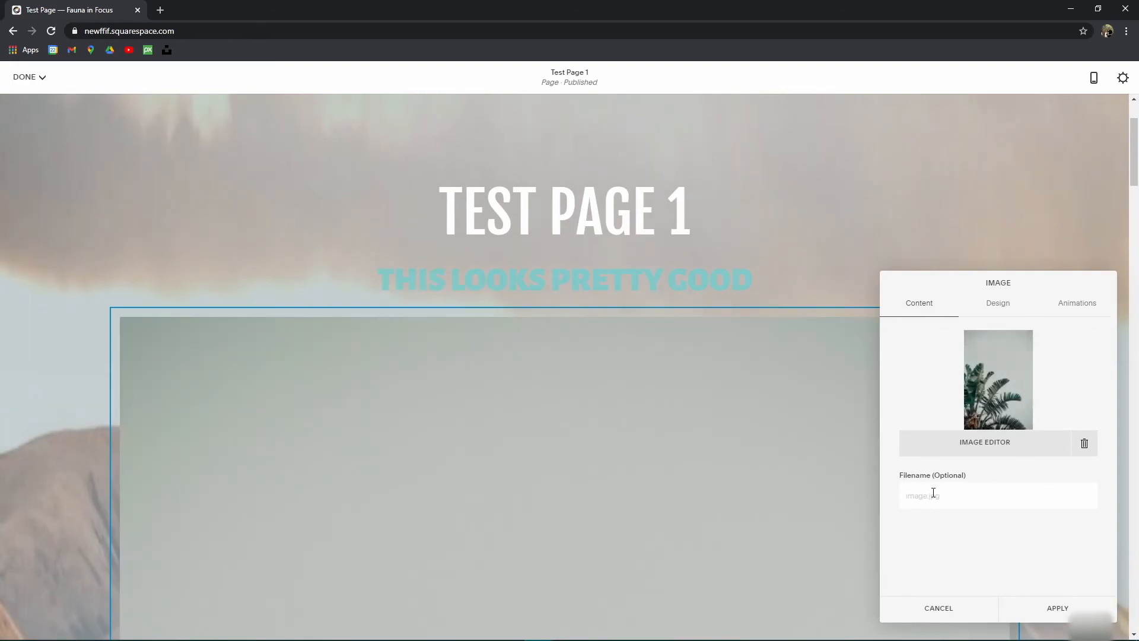
# Step: Review the palm-leaf image's Design layout options and close its settings
pyautogui.click(998, 307)
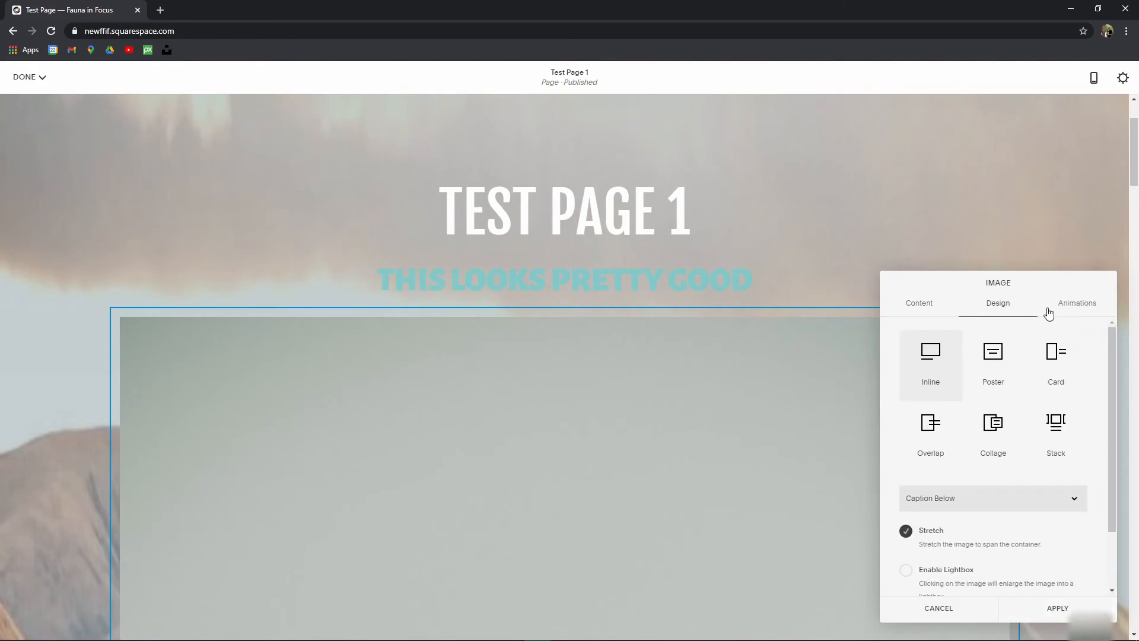
pyautogui.click(936, 309)
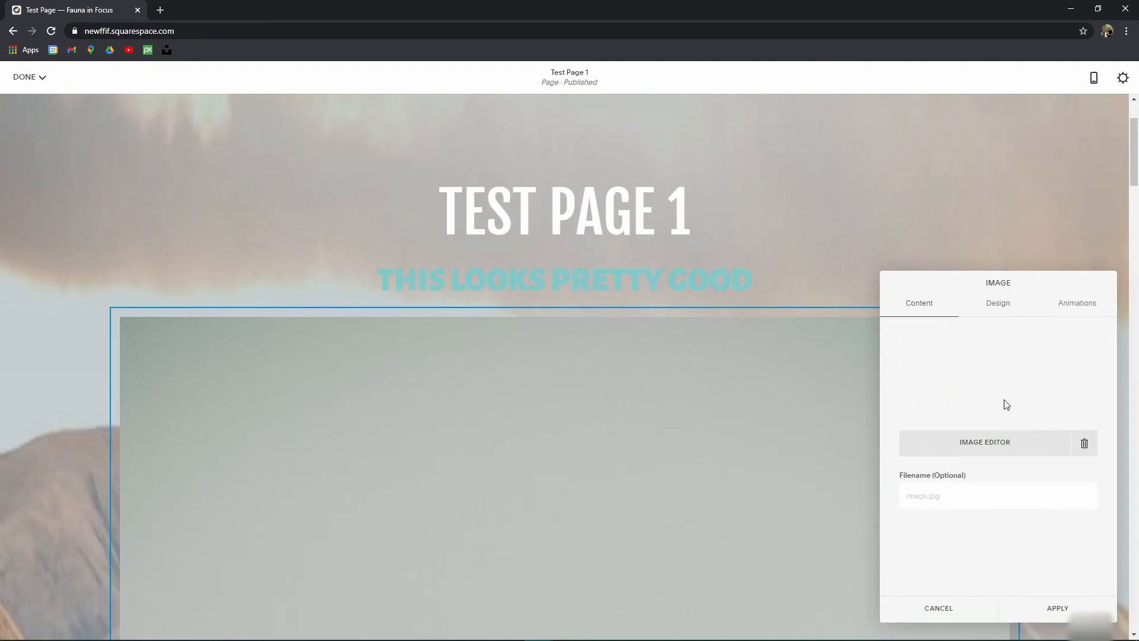
pyautogui.click(999, 309)
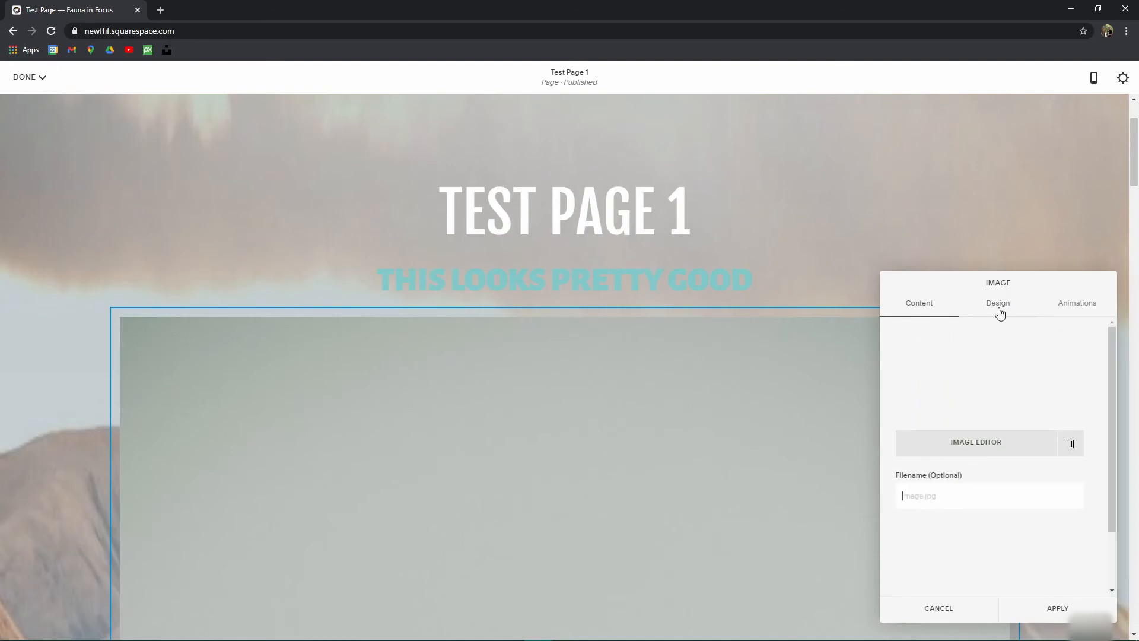
pyautogui.scroll(-3, 936, 472)
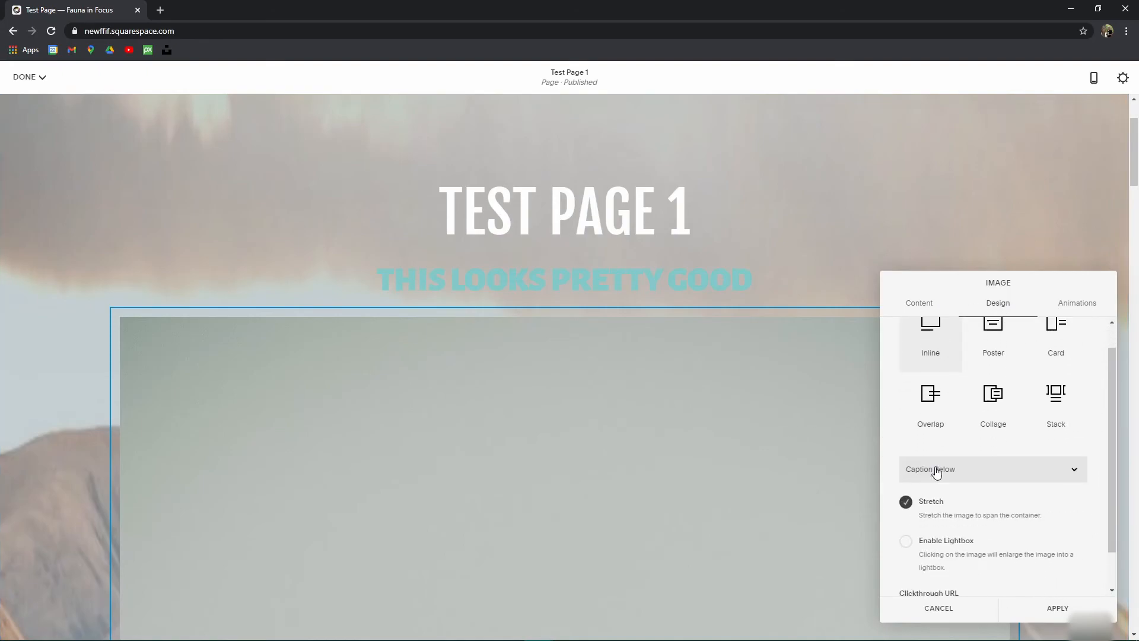
pyautogui.scroll(3, 921, 473)
pyautogui.click(745, 371)
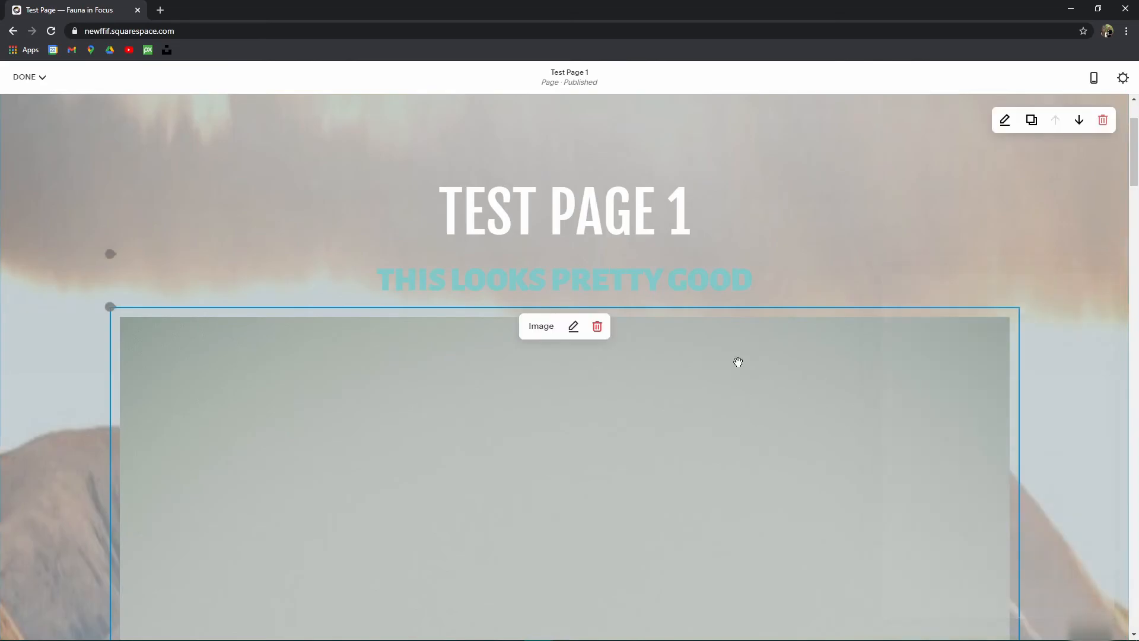
pyautogui.scroll(-10, 766, 372)
pyautogui.scroll(10, 608, 356)
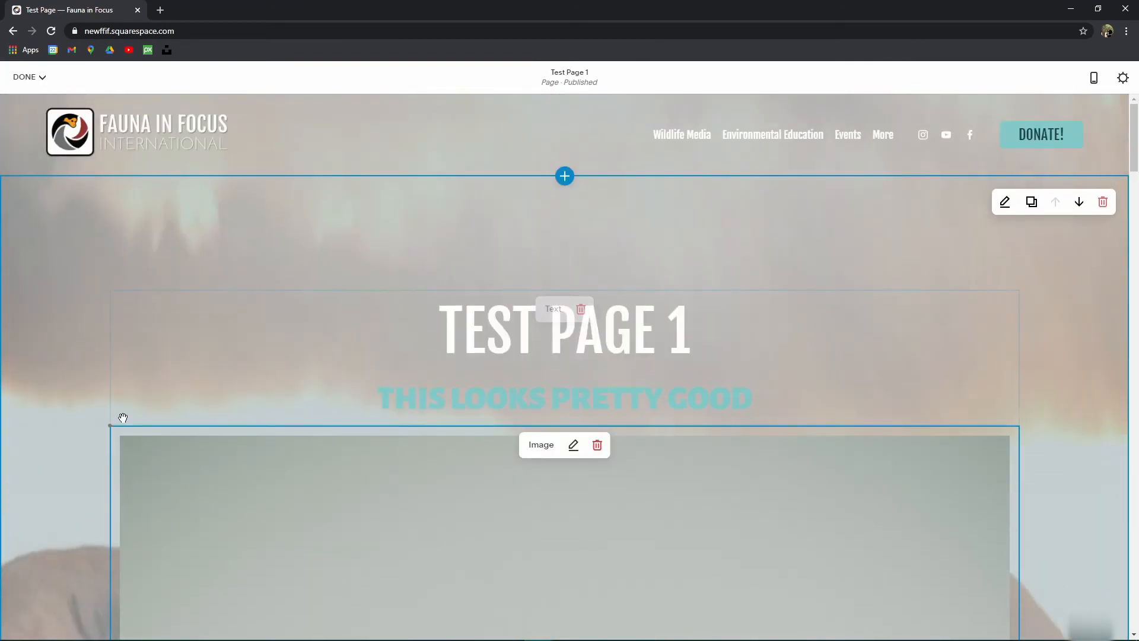
pyautogui.click(111, 425)
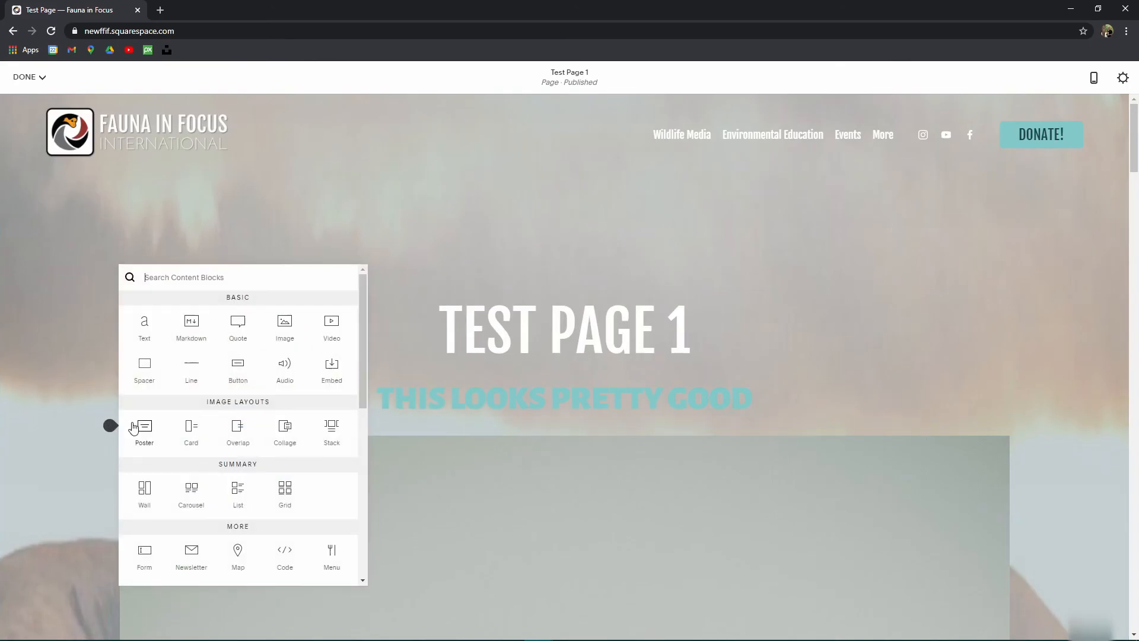
# Step: Insert an image block and apply the snowy mountain sunset stock photo to it
pyautogui.click(284, 332)
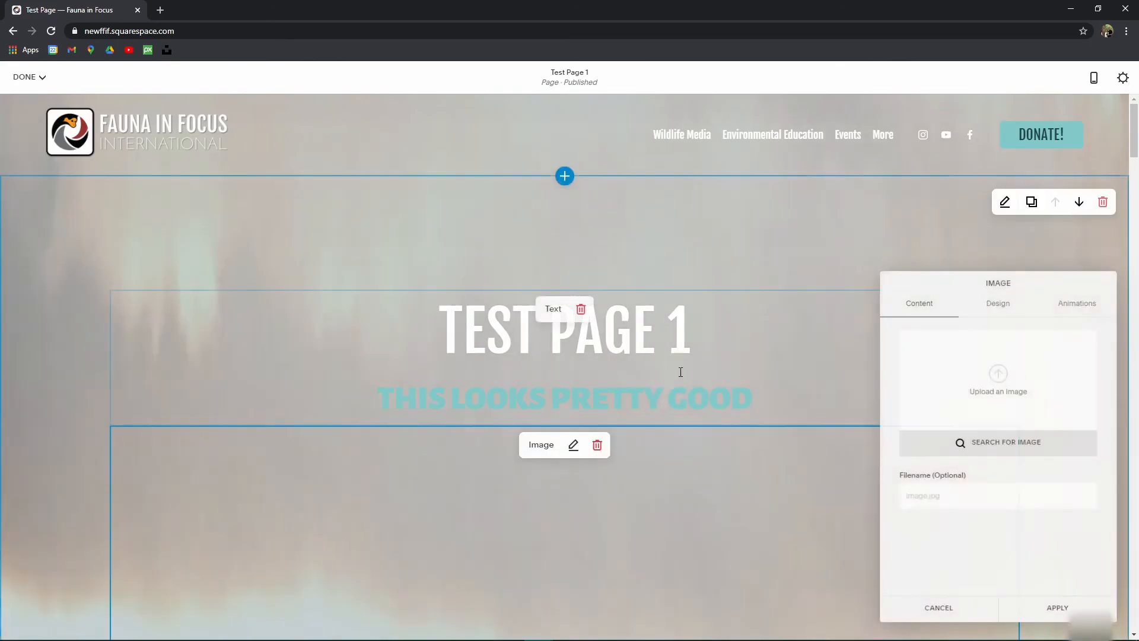
pyautogui.click(1026, 444)
pyautogui.click(557, 395)
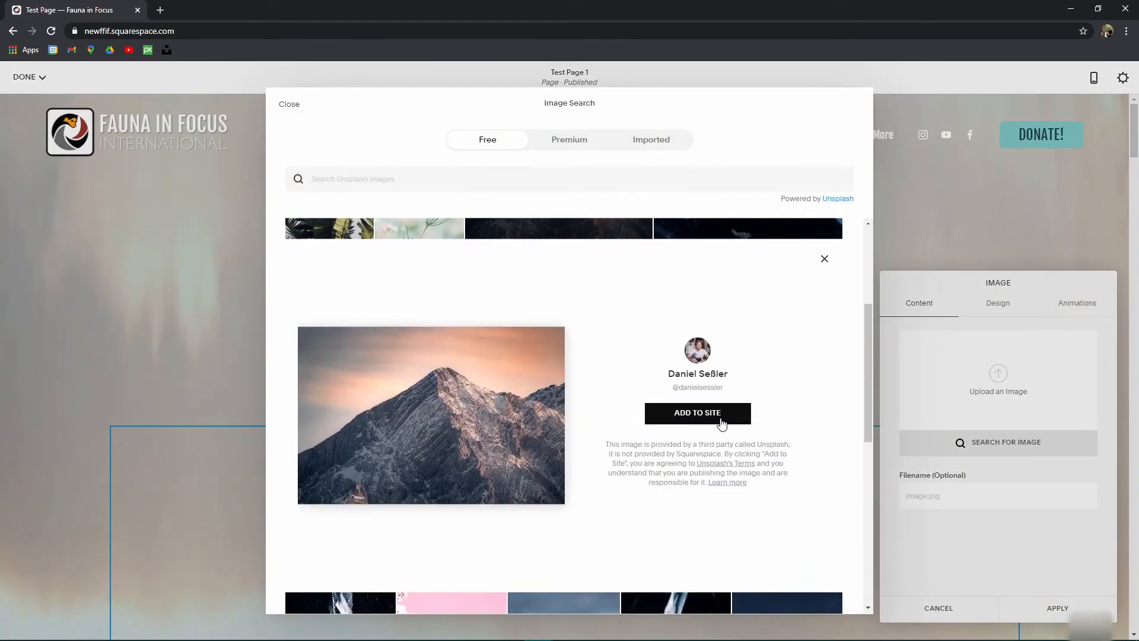
pyautogui.click(706, 420)
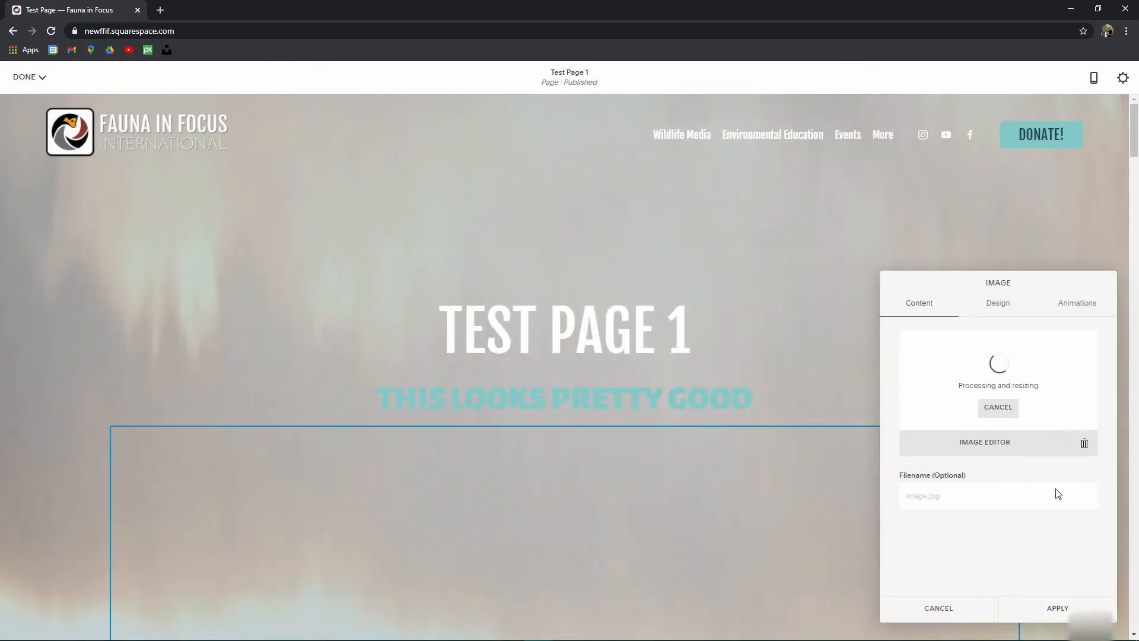
pyautogui.click(1059, 608)
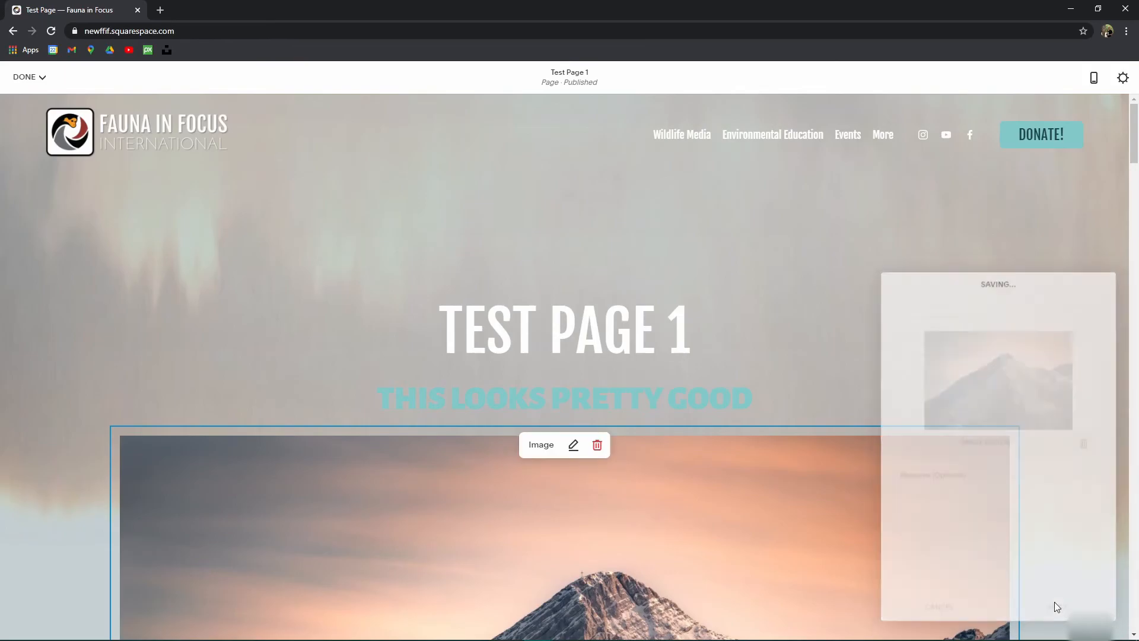
pyautogui.scroll(-10, 778, 453)
pyautogui.scroll(9, 607, 447)
pyautogui.scroll(2, 619, 448)
pyautogui.scroll(-8, 564, 427)
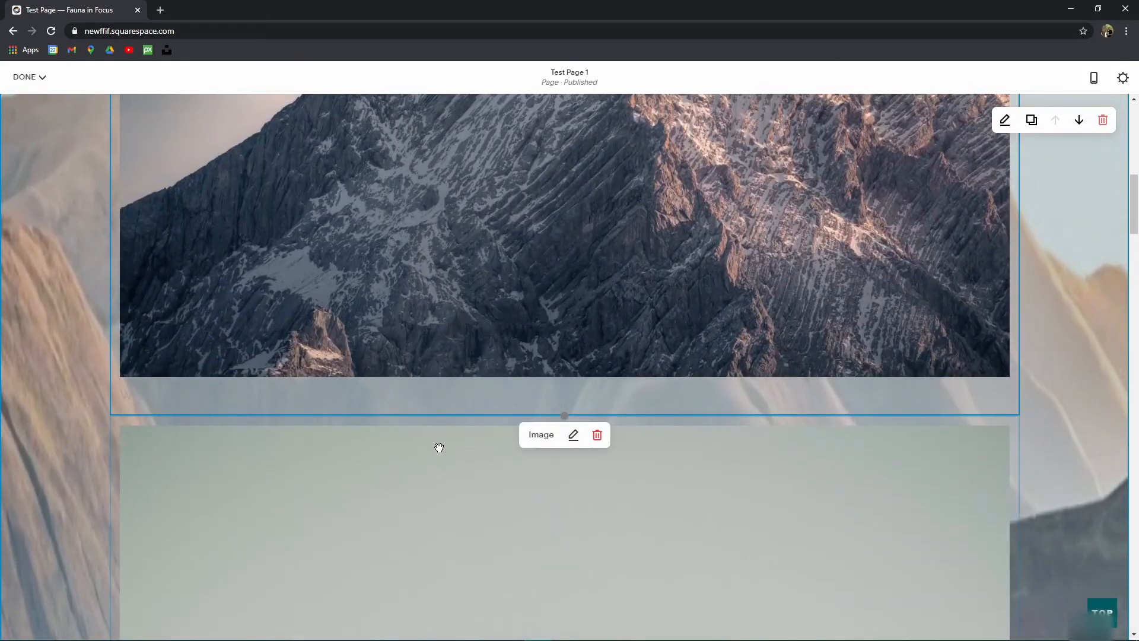
# Step: Drag the palm plant image block up and drop it to the right of the mountain photo
pyautogui.moveTo(259, 451); pyautogui.dragTo(1019, 430)
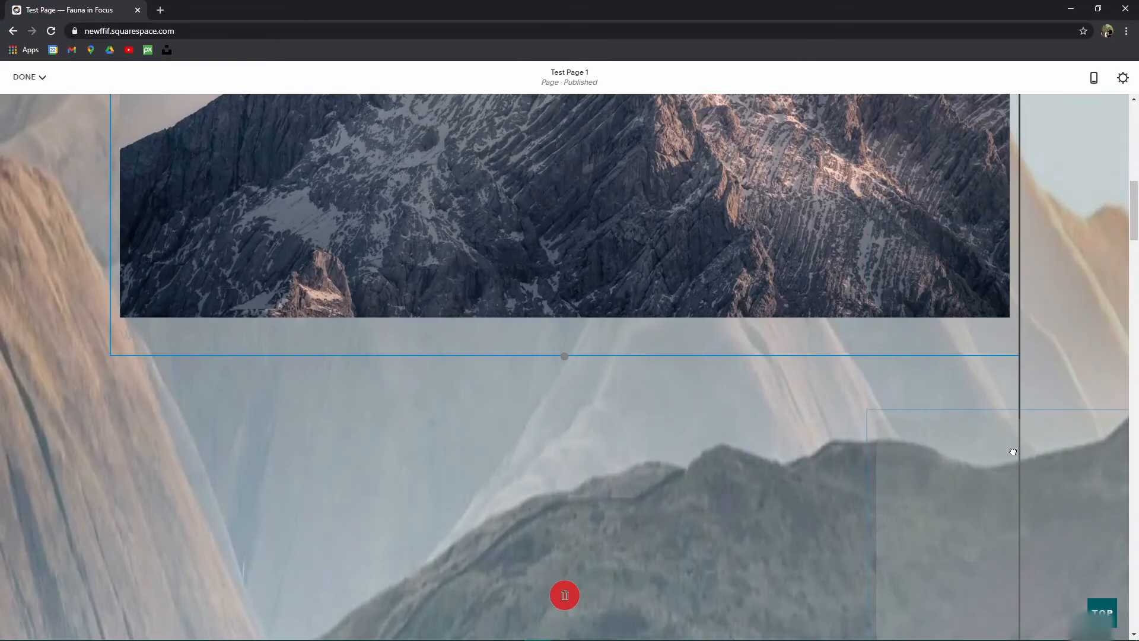
pyautogui.moveTo(1014, 473); pyautogui.dragTo(863, 224)
pyautogui.scroll(11, 802, 537)
pyautogui.scroll(-4, 1027, 356)
pyautogui.scroll(2, 1065, 293)
pyautogui.scroll(-6, 864, 455)
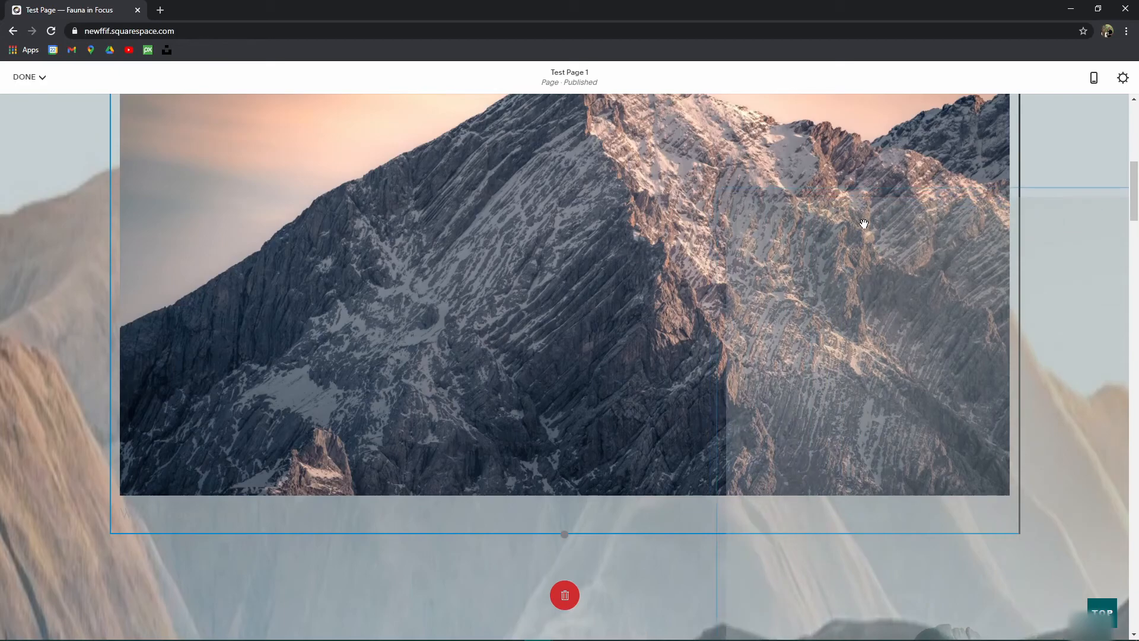
pyautogui.moveTo(864, 224); pyautogui.dragTo(860, 224)
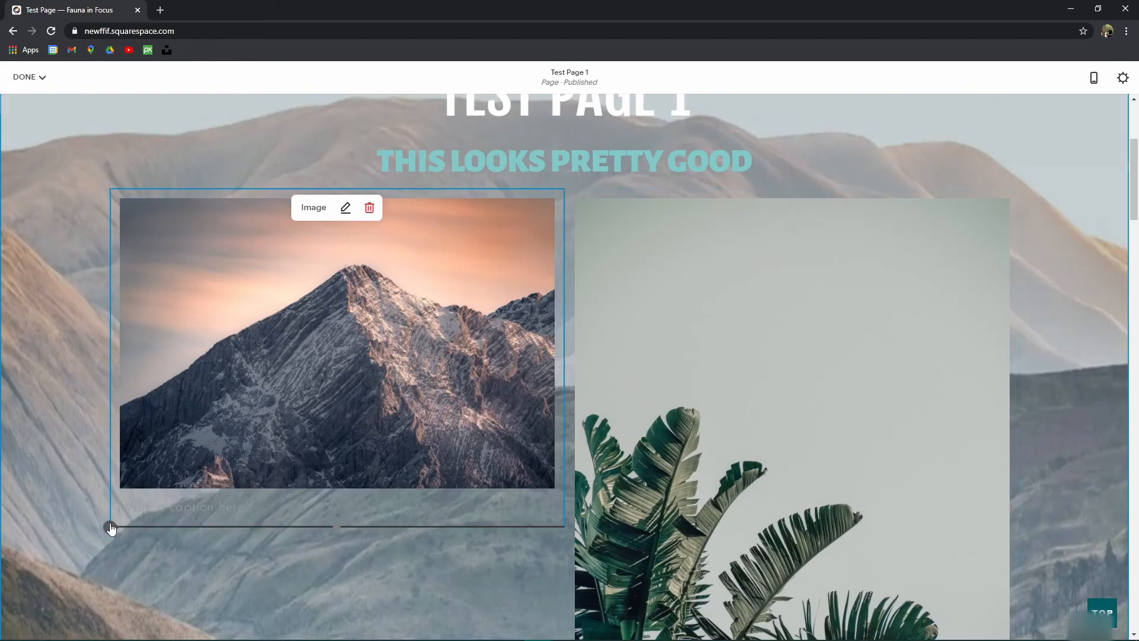
# Step: Insert an image block below the mountain photo and apply the brown palm fronds stock photo
pyautogui.click(172, 527)
pyautogui.click(493, 552)
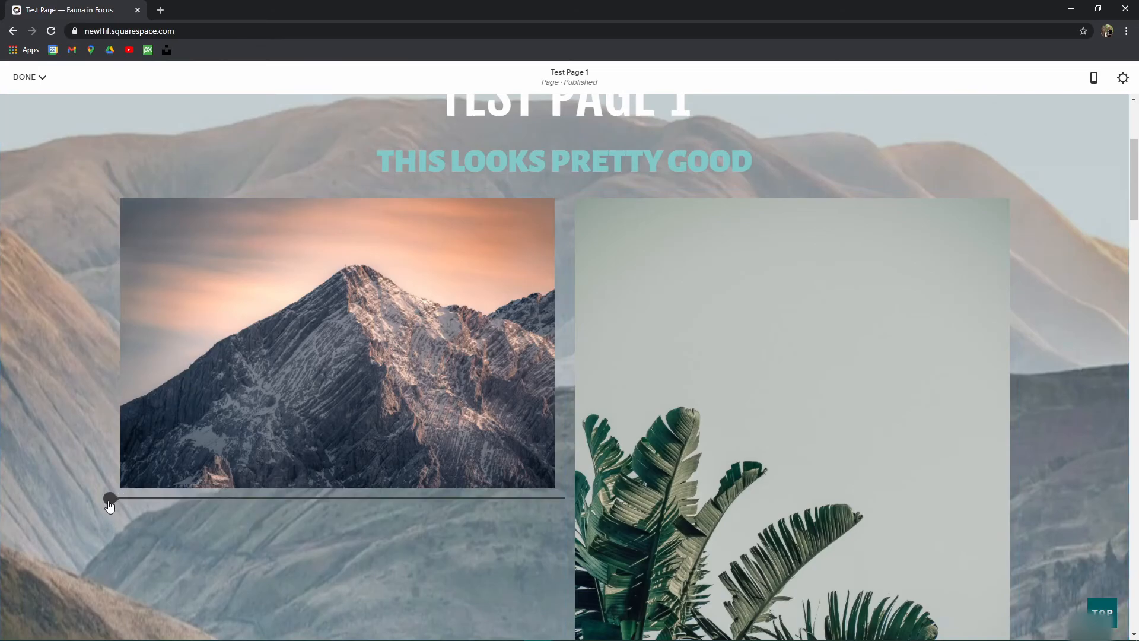
pyautogui.click(110, 499)
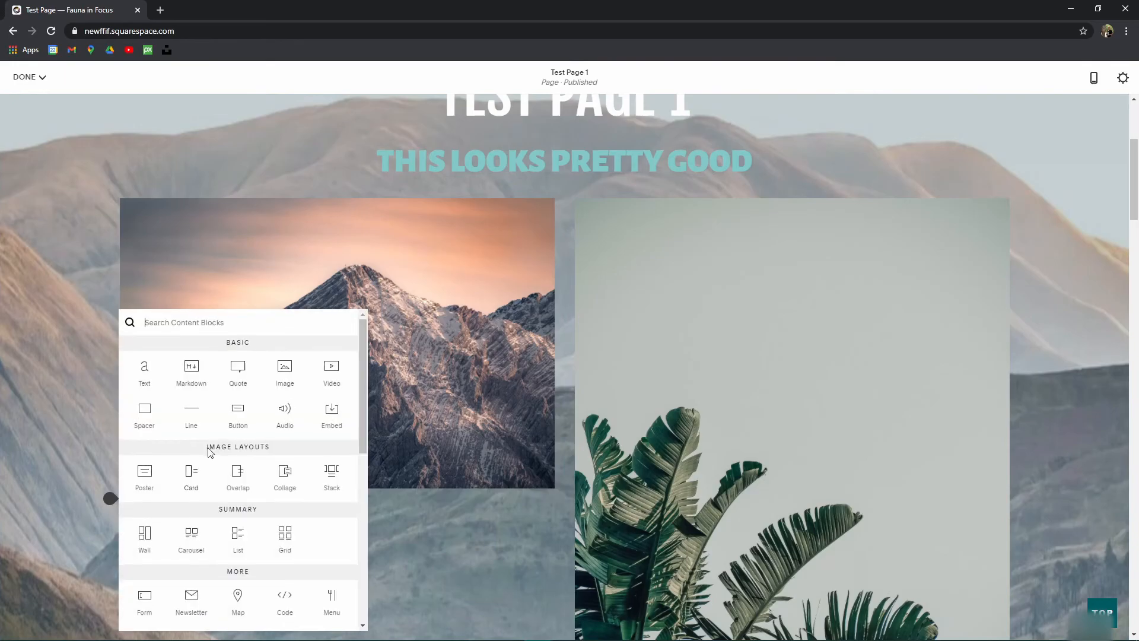
pyautogui.click(284, 371)
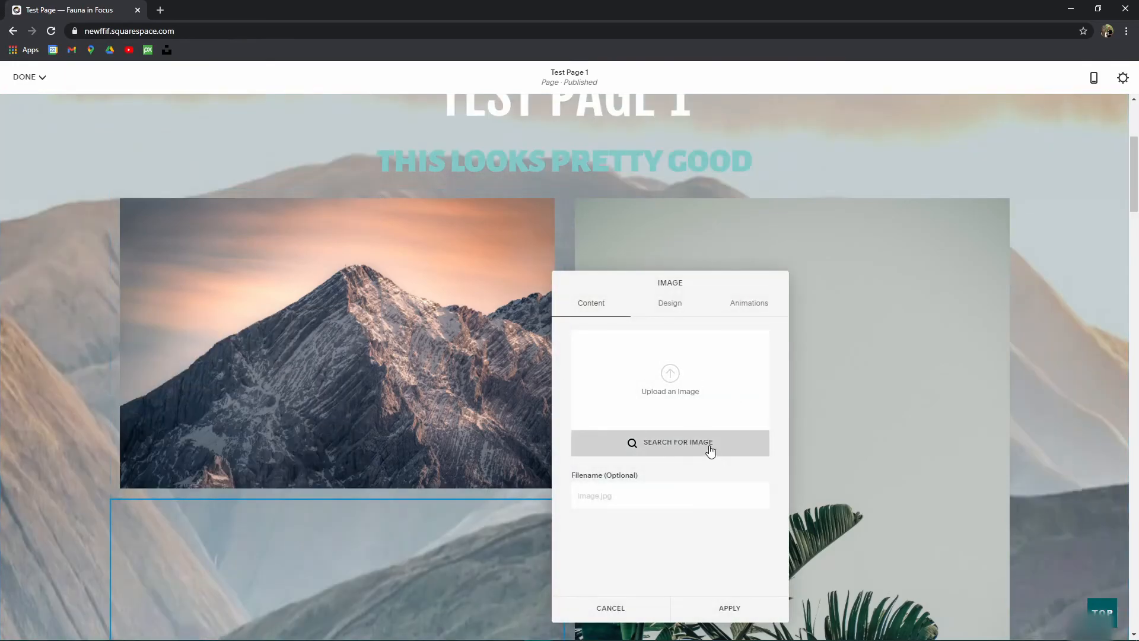
pyautogui.click(712, 450)
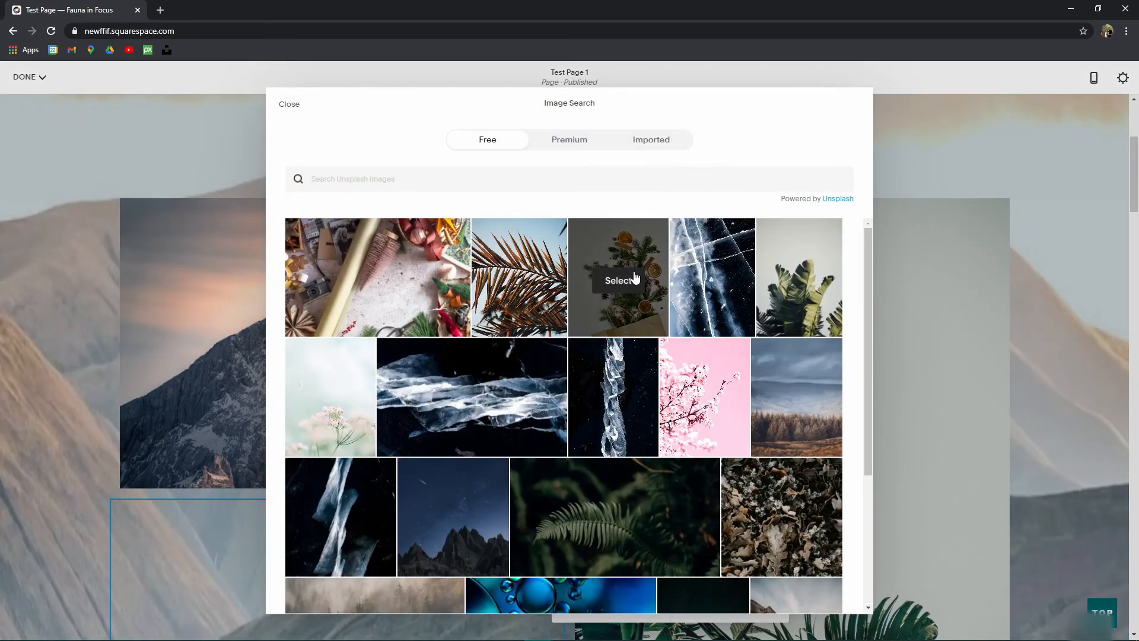
pyautogui.click(529, 287)
pyautogui.click(715, 421)
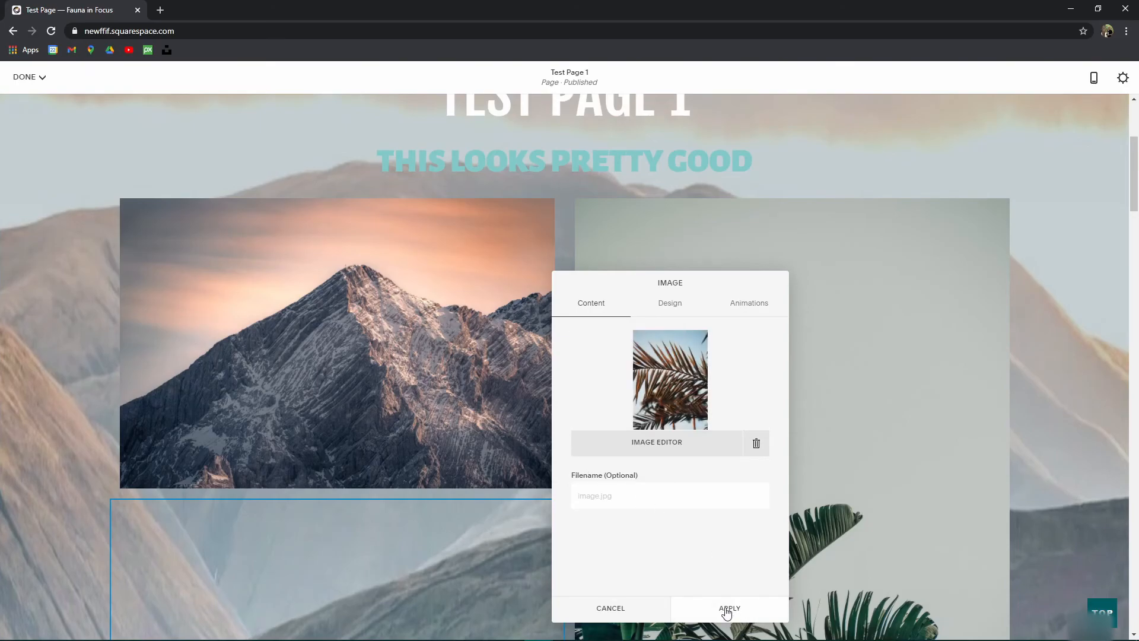
pyautogui.click(732, 609)
pyautogui.scroll(-6, 382, 546)
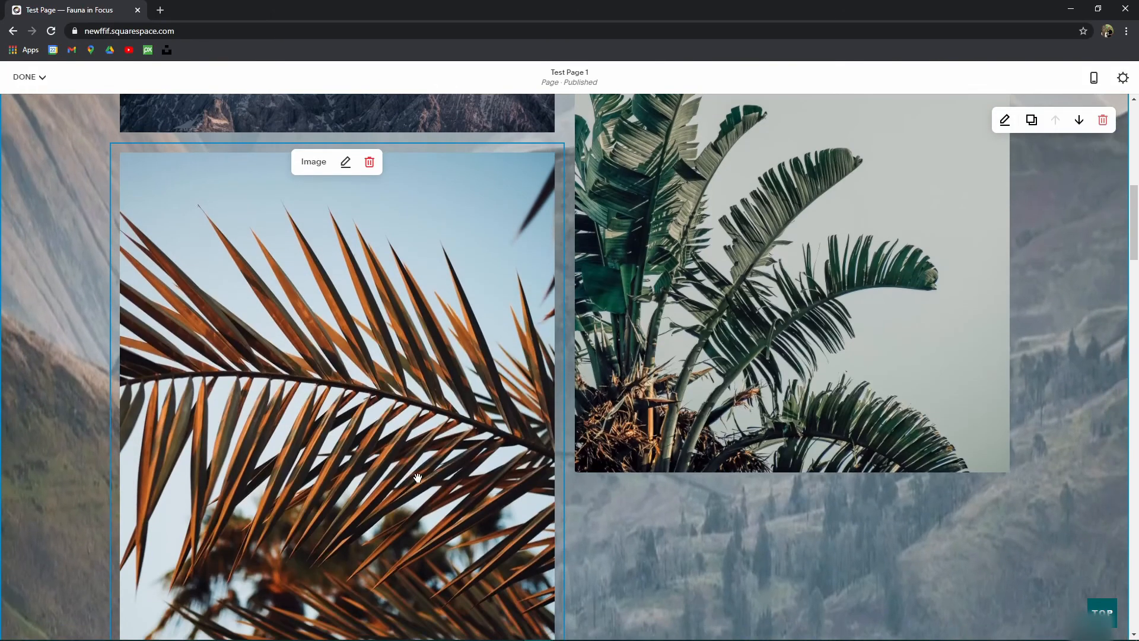
# Step: Move the palm fronds image block to the left of the mountain photo
pyautogui.scroll(-5, 650, 518)
pyautogui.scroll(8, 627, 483)
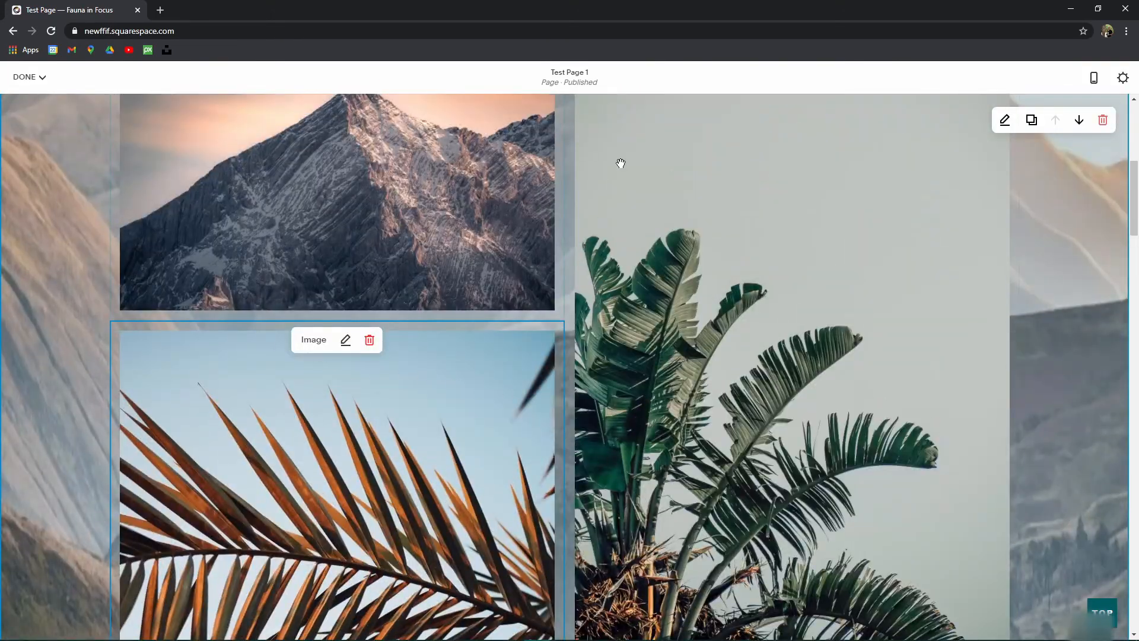
pyautogui.scroll(5, 539, 259)
pyautogui.scroll(-4, 666, 368)
pyautogui.scroll(3, 434, 441)
pyautogui.moveTo(488, 595); pyautogui.dragTo(101, 419)
pyautogui.scroll(-2, 143, 482)
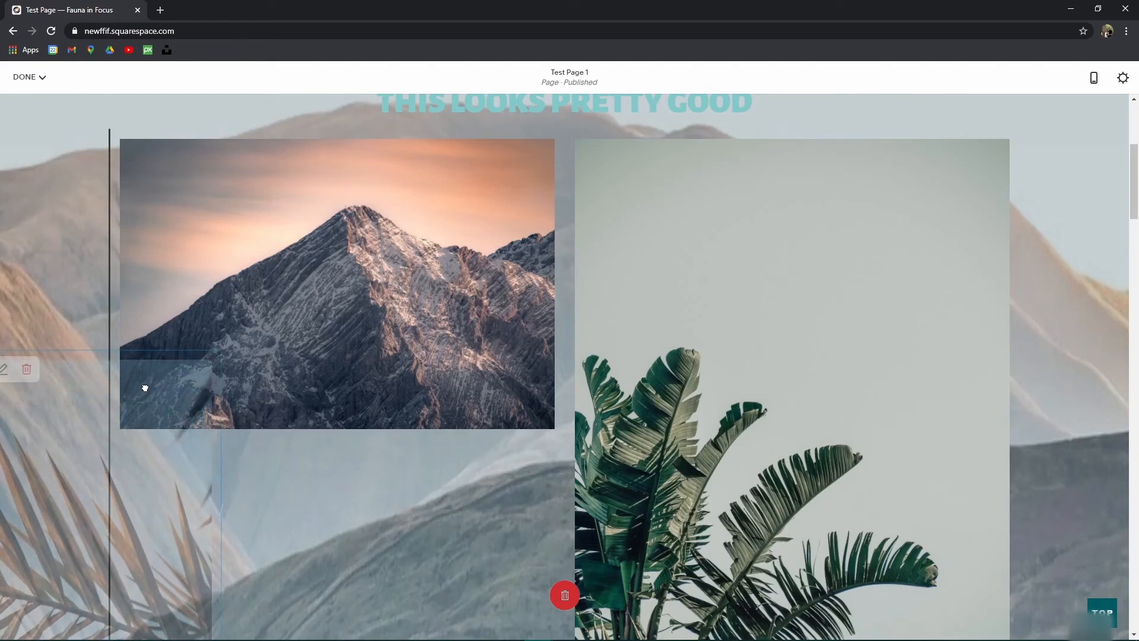
pyautogui.moveTo(144, 389); pyautogui.dragTo(258, 316)
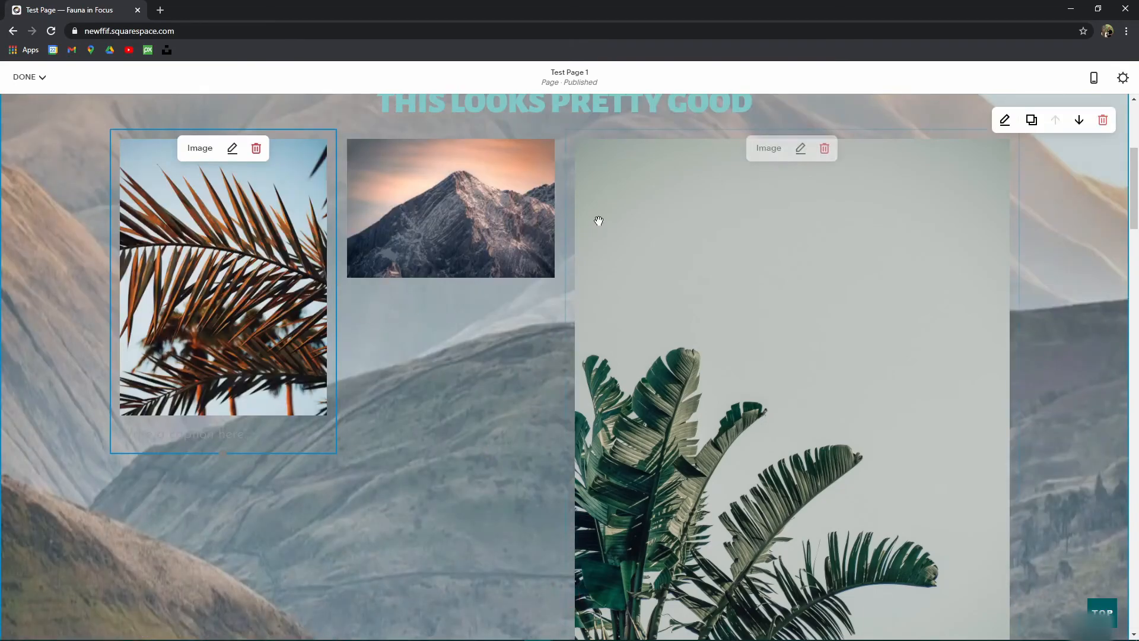
pyautogui.scroll(2, 598, 221)
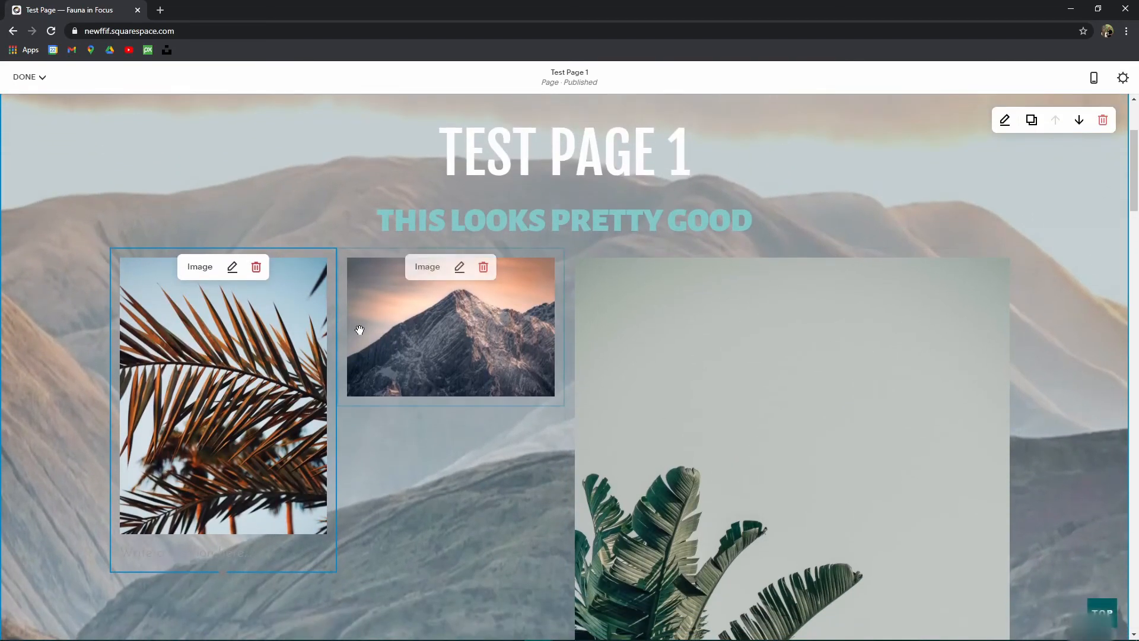
# Step: Drag the column dividers so the three image columns have equal width
pyautogui.moveTo(338, 305)
pyautogui.mouseDown()
pyautogui.moveTo(266, 306)
pyautogui.moveTo(414, 309)
pyautogui.moveTo(323, 298)
pyautogui.mouseUp()
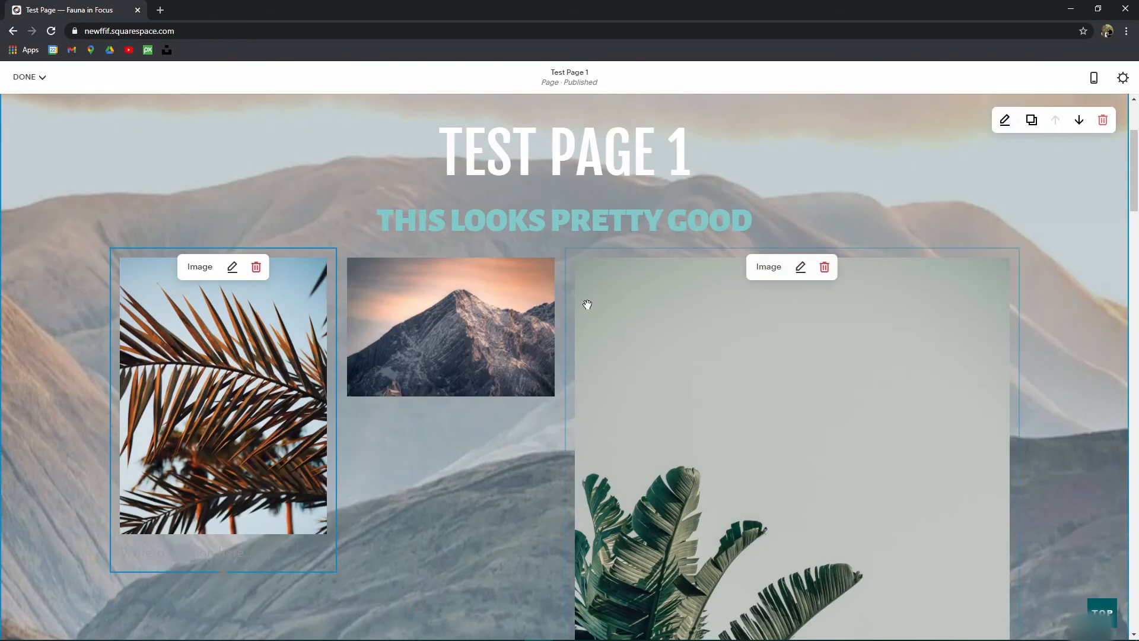
pyautogui.moveTo(562, 300); pyautogui.dragTo(688, 296)
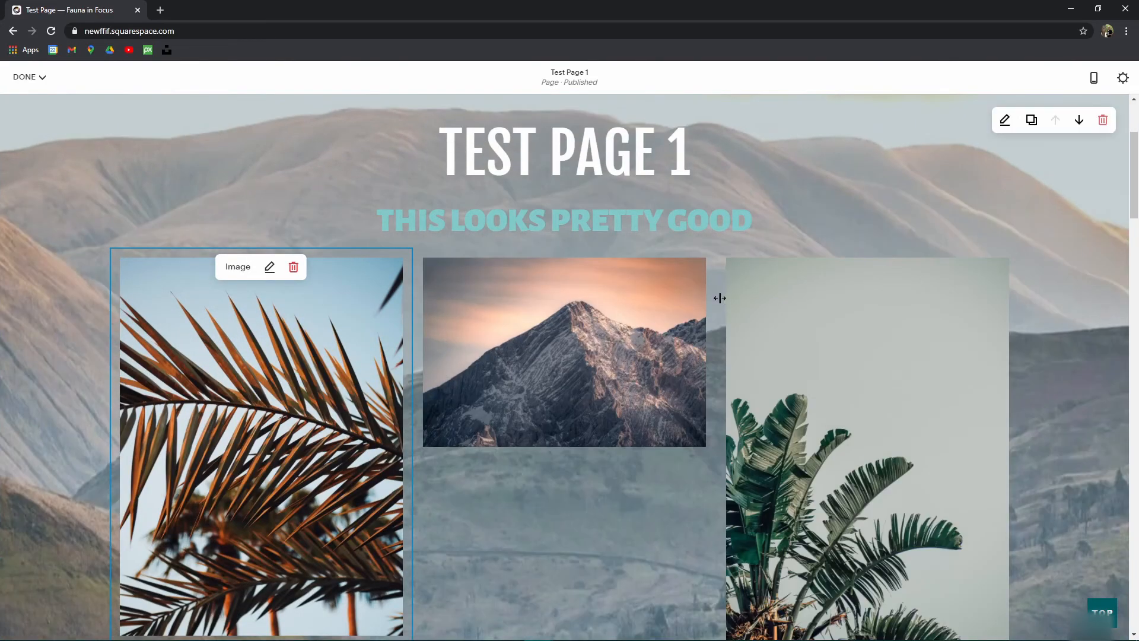
pyautogui.scroll(-4, 543, 297)
pyautogui.scroll(4, 541, 340)
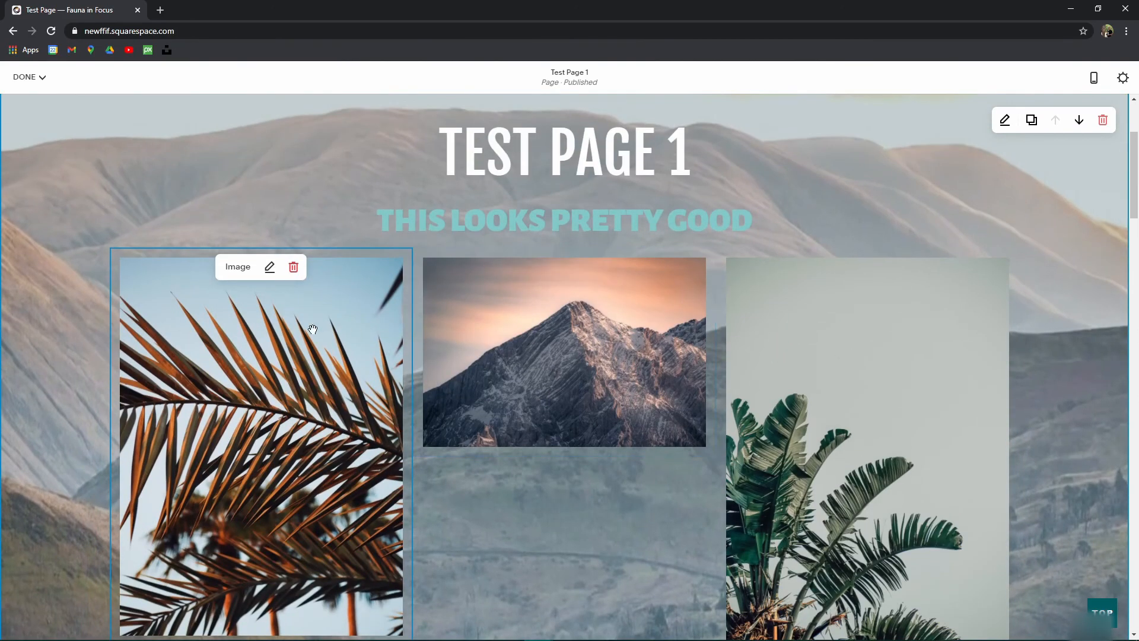
pyautogui.scroll(-3, 636, 361)
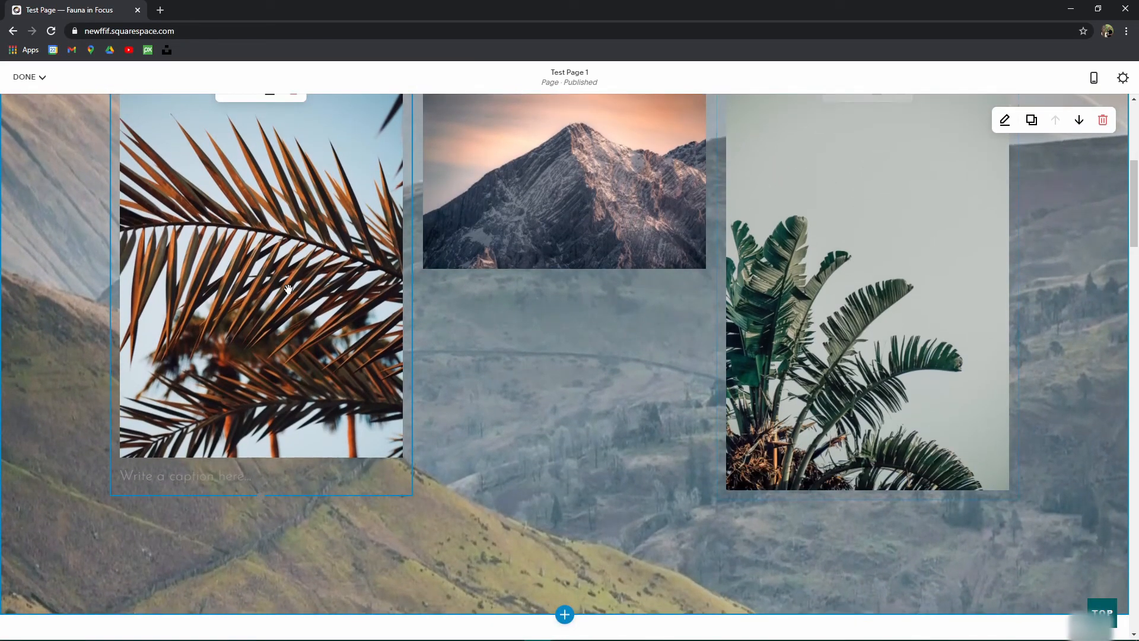
pyautogui.scroll(4, 852, 309)
# Step: Stretch the mountain image taller and shorten the palm plant image so heights match
pyautogui.click(583, 375)
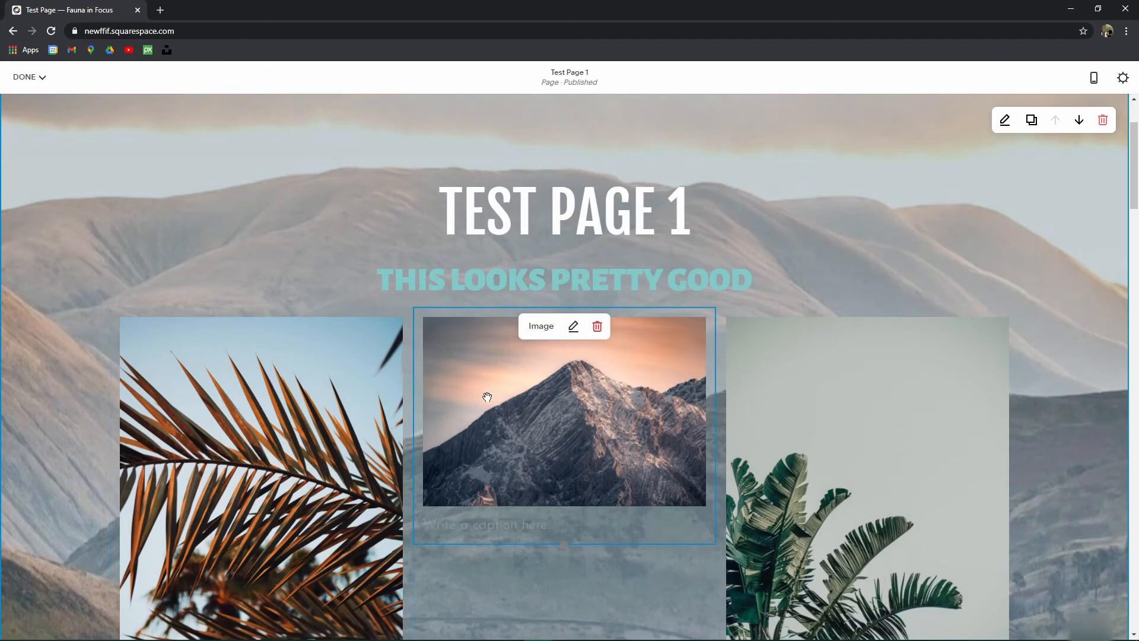
pyautogui.scroll(-2, 526, 394)
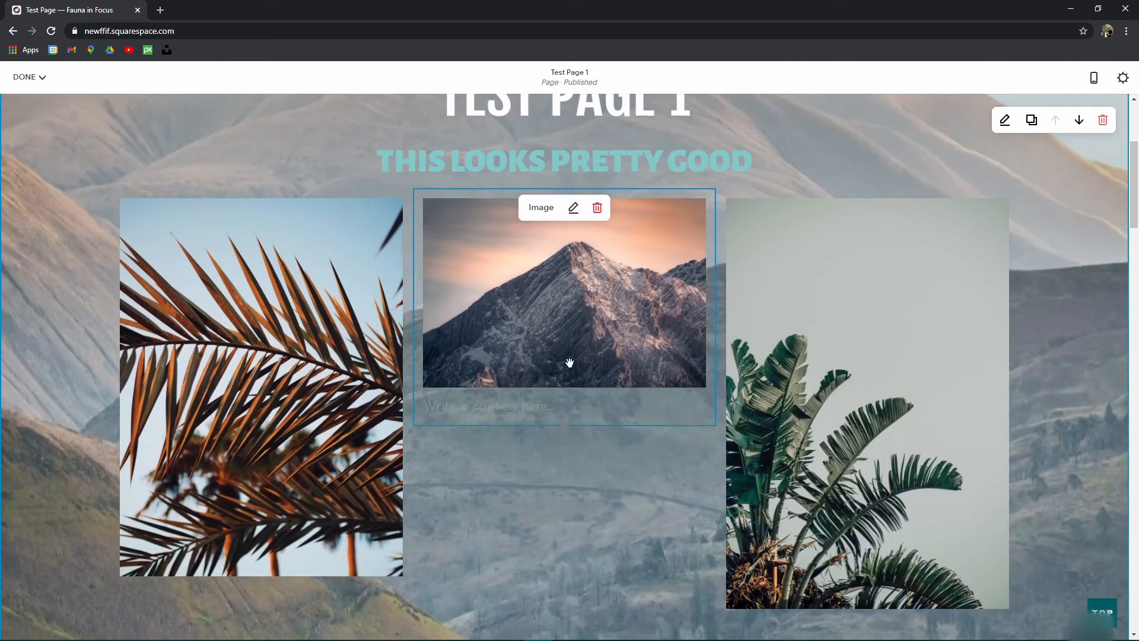
pyautogui.scroll(-2, 570, 363)
pyautogui.moveTo(568, 308); pyautogui.dragTo(561, 497)
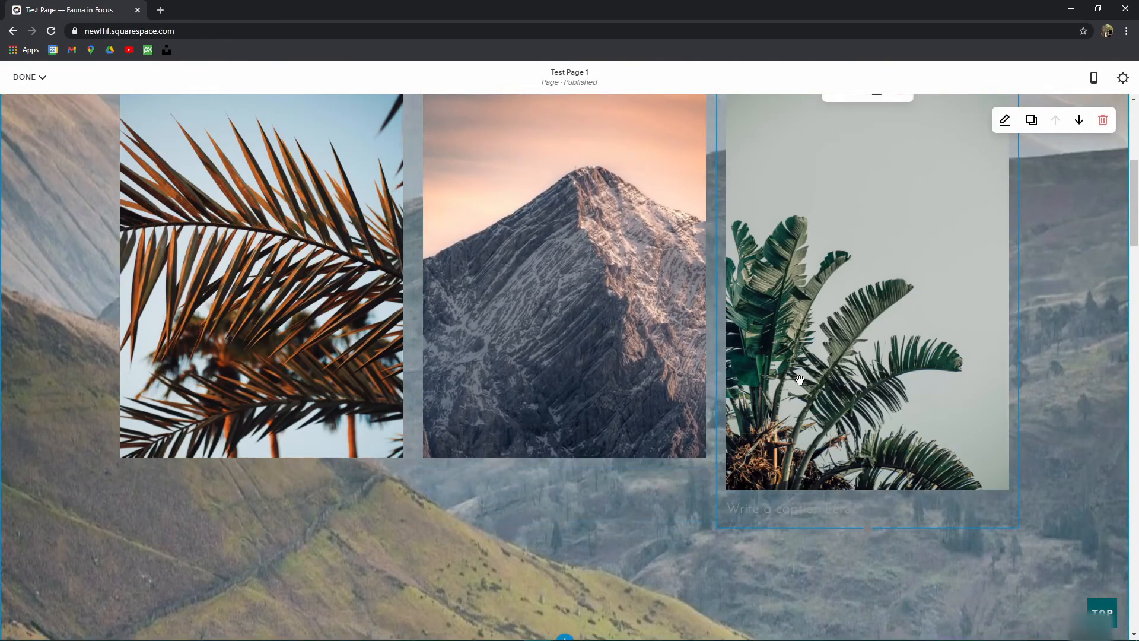
pyautogui.moveTo(870, 533); pyautogui.dragTo(870, 499)
pyautogui.scroll(3, 773, 393)
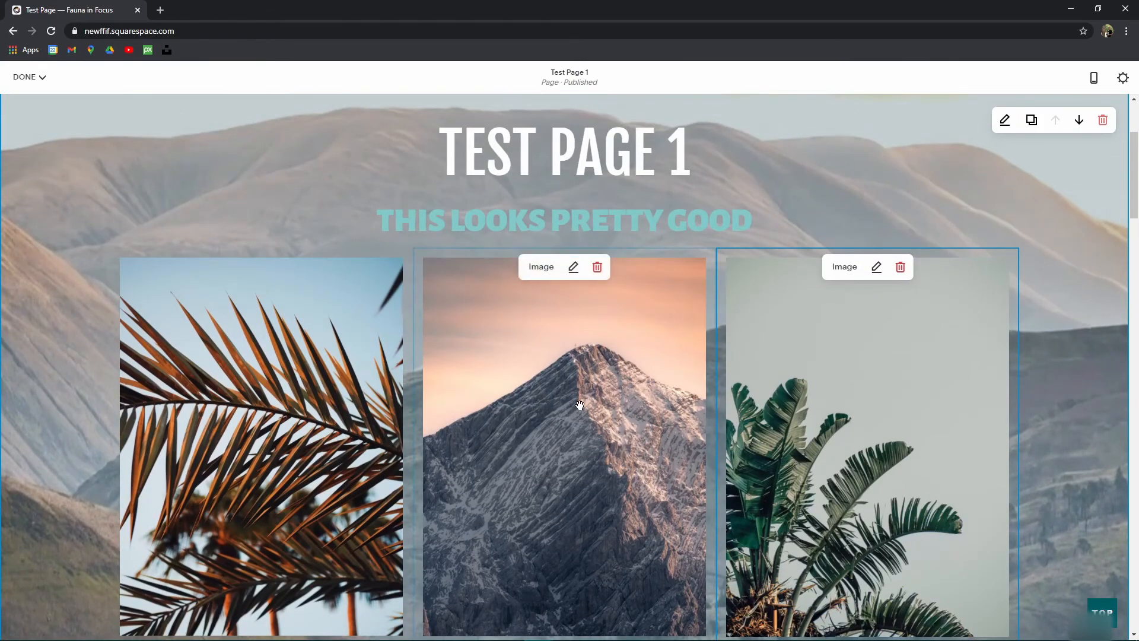
pyautogui.scroll(-1, 584, 398)
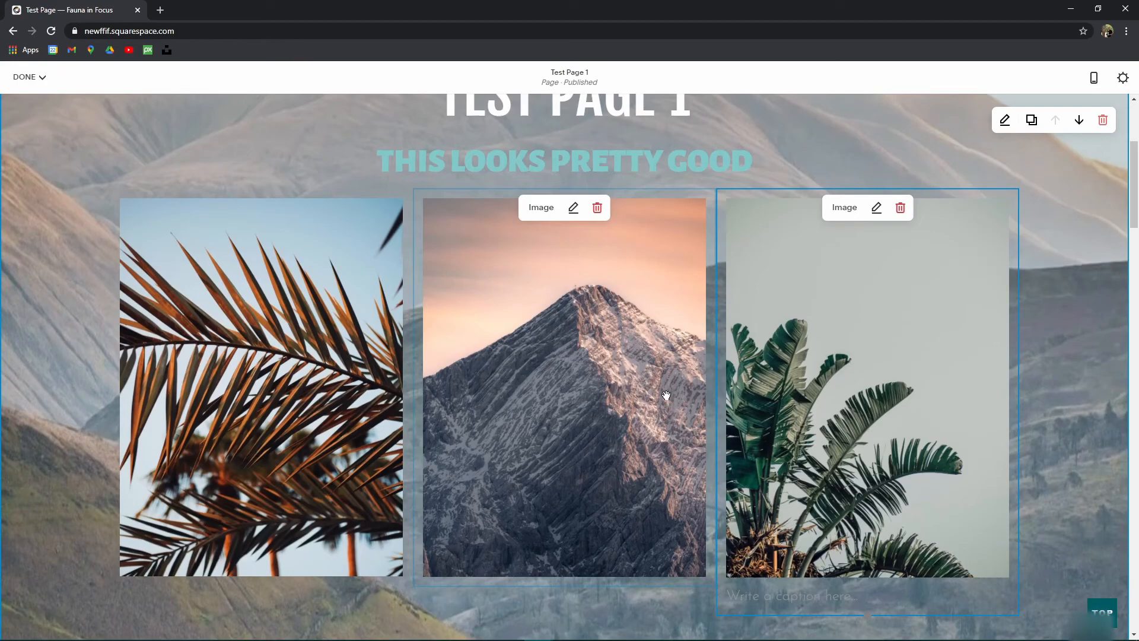
pyautogui.click(573, 209)
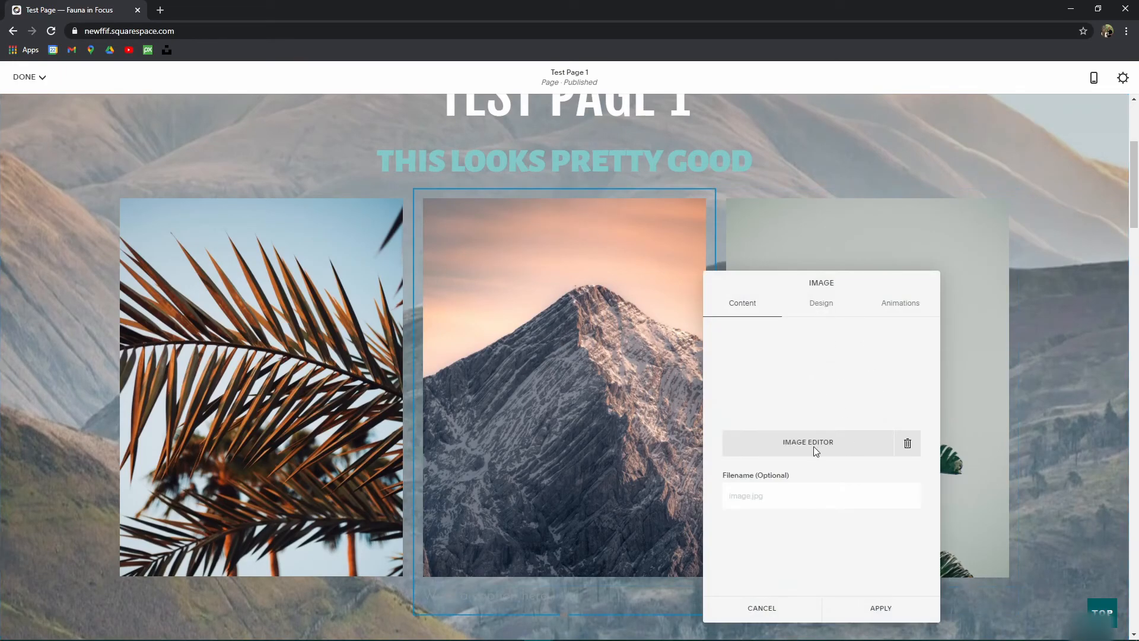
pyautogui.click(811, 447)
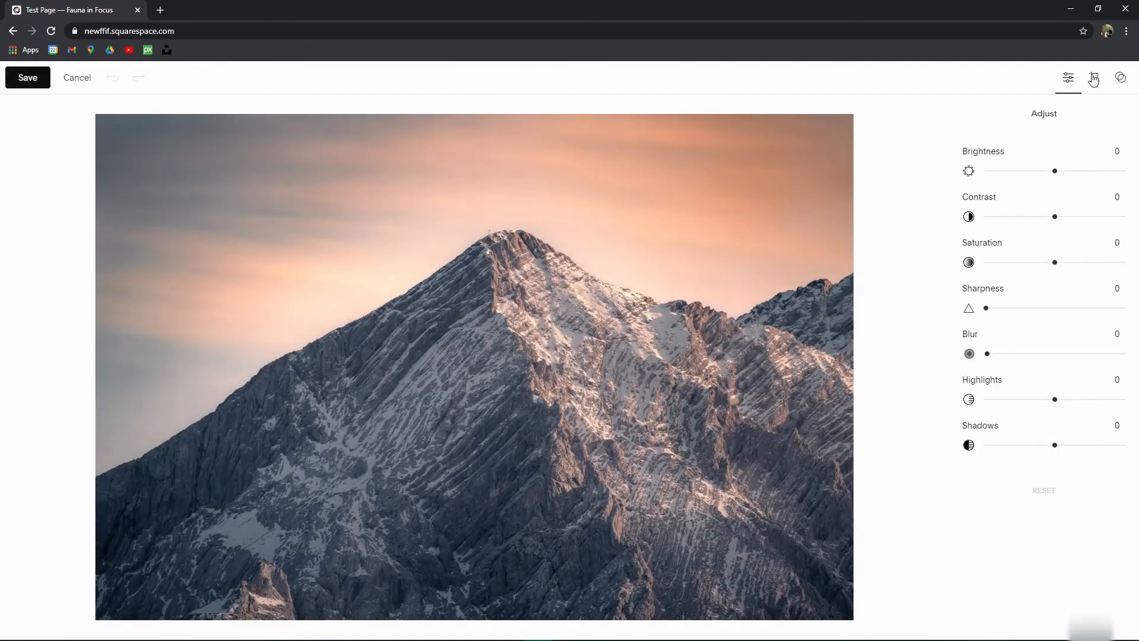
pyautogui.click(1094, 77)
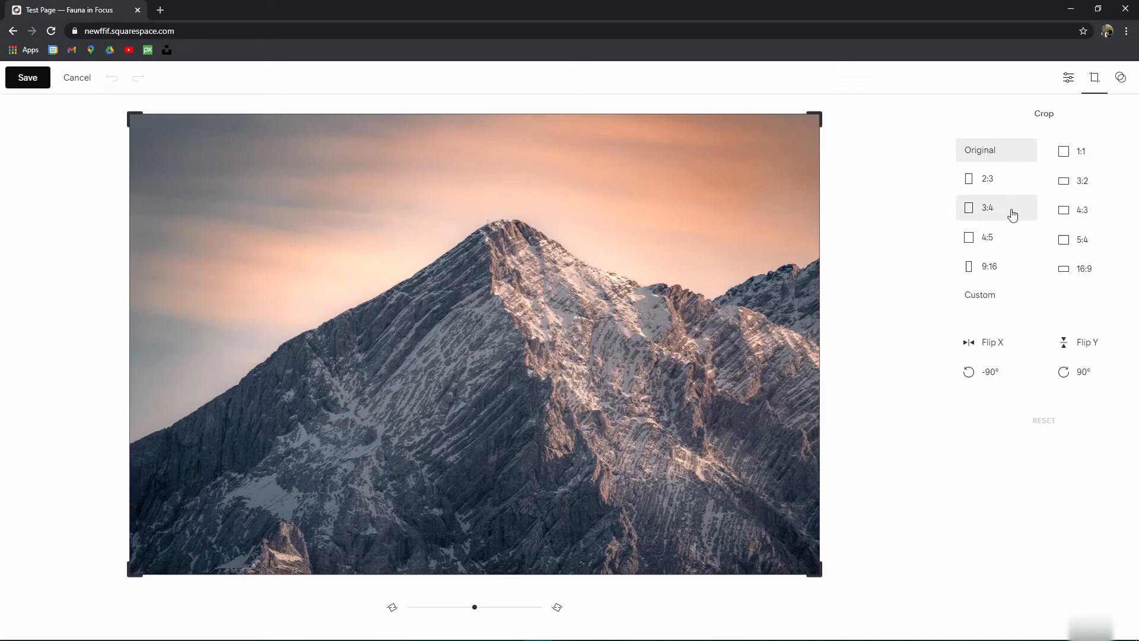
pyautogui.click(76, 83)
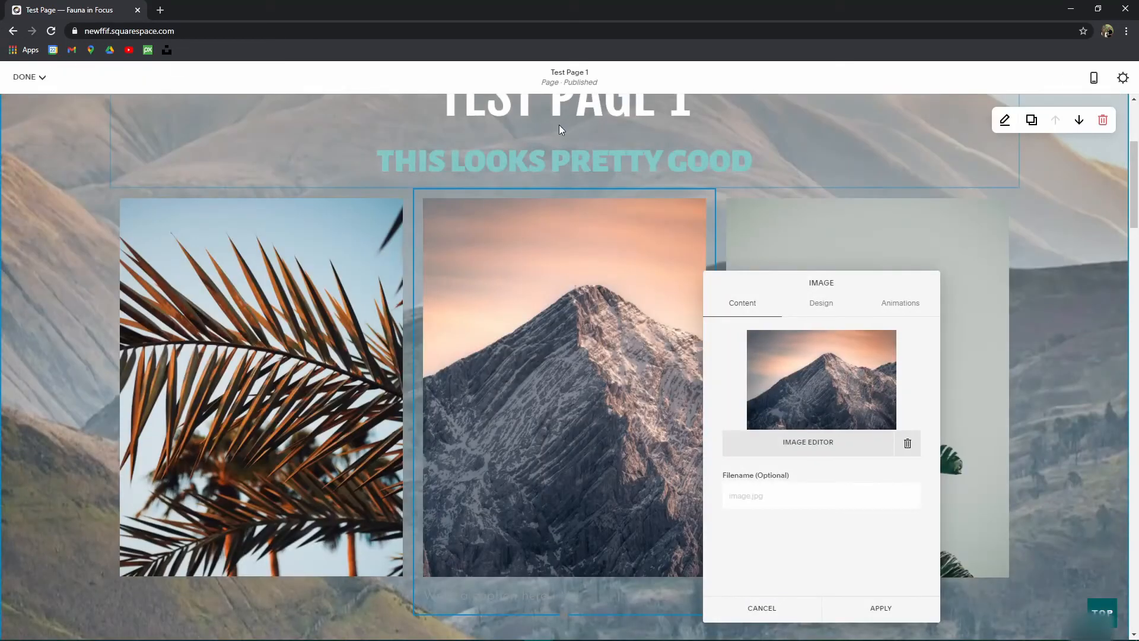
pyautogui.click(882, 608)
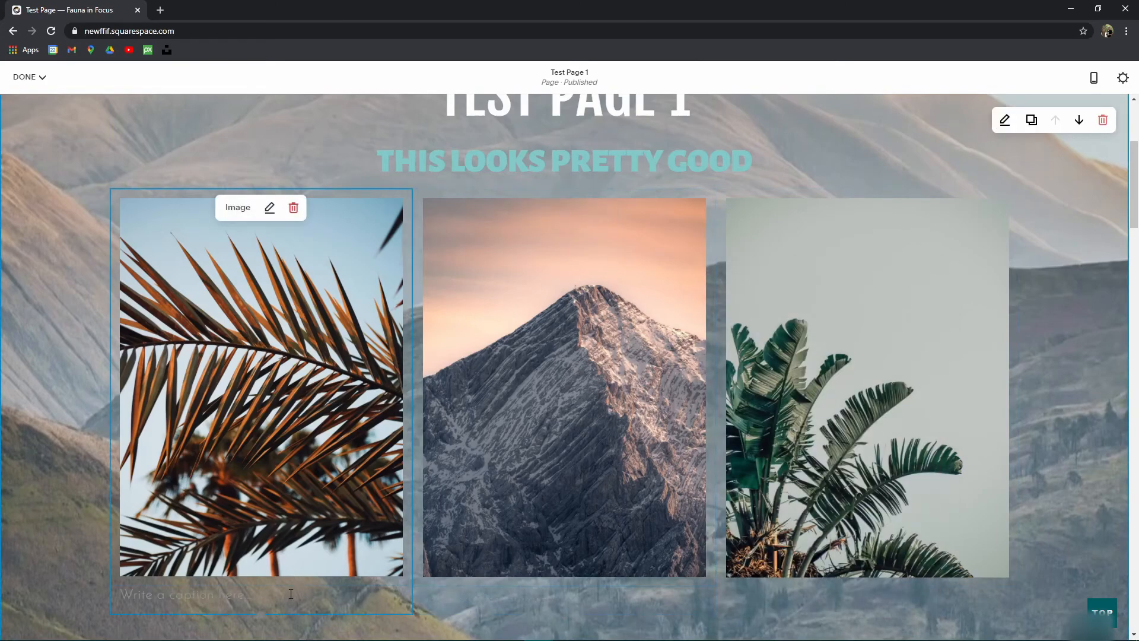
# Step: Shorten the palm leaf, mountain and plant images to matching landscape crops
pyautogui.moveTo(264, 611); pyautogui.dragTo(285, 425)
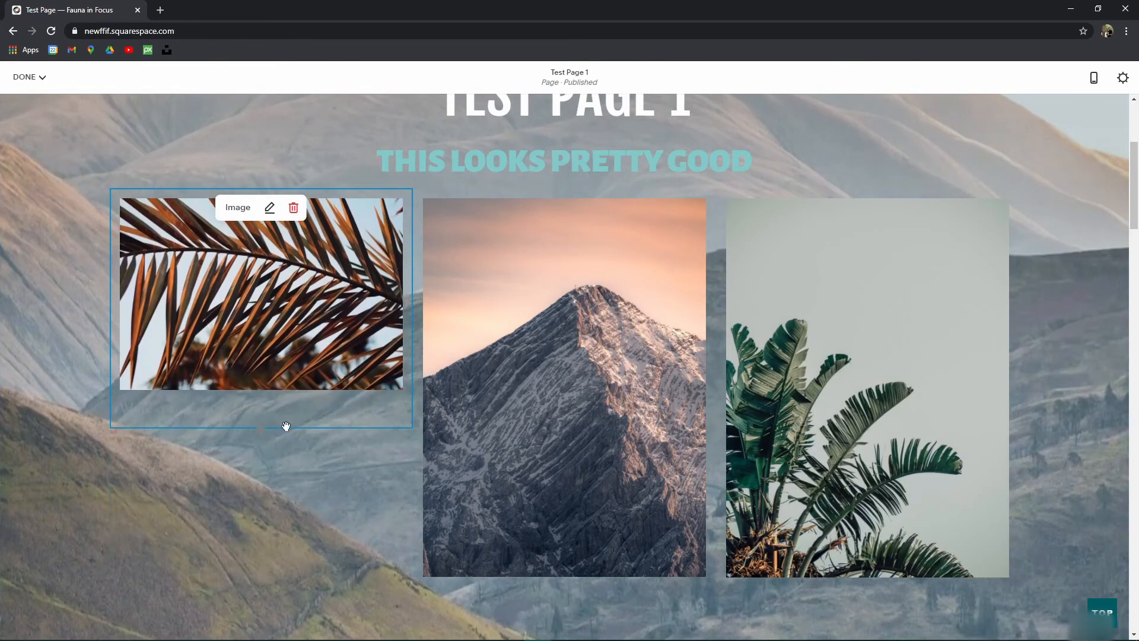
pyautogui.moveTo(558, 613); pyautogui.dragTo(535, 426)
pyautogui.moveTo(881, 613); pyautogui.dragTo(855, 429)
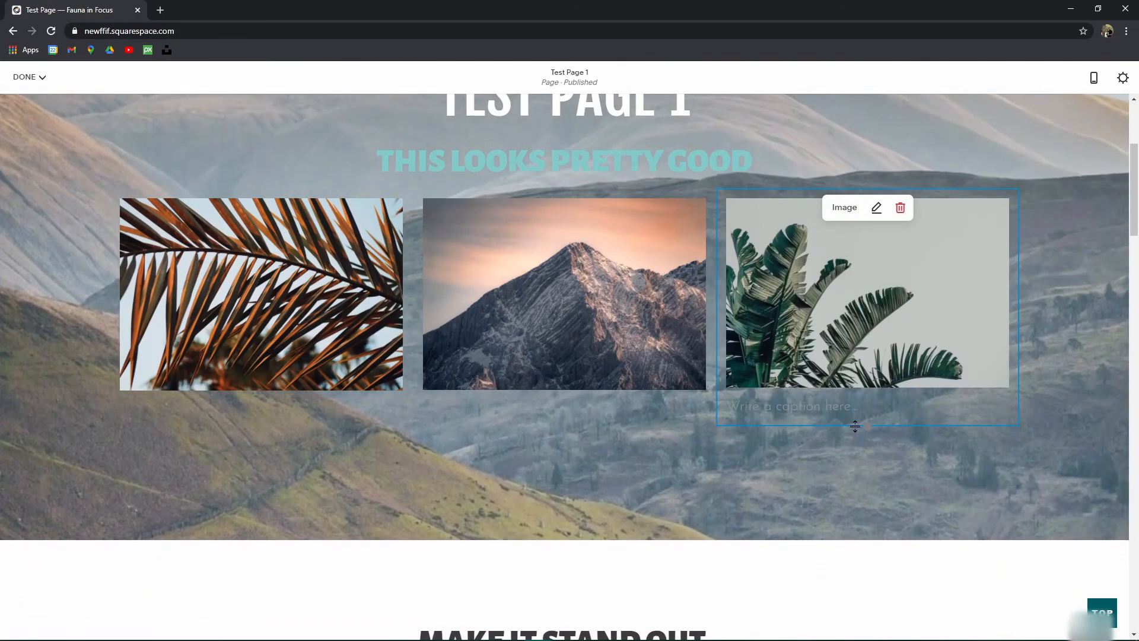
pyautogui.scroll(4, 692, 432)
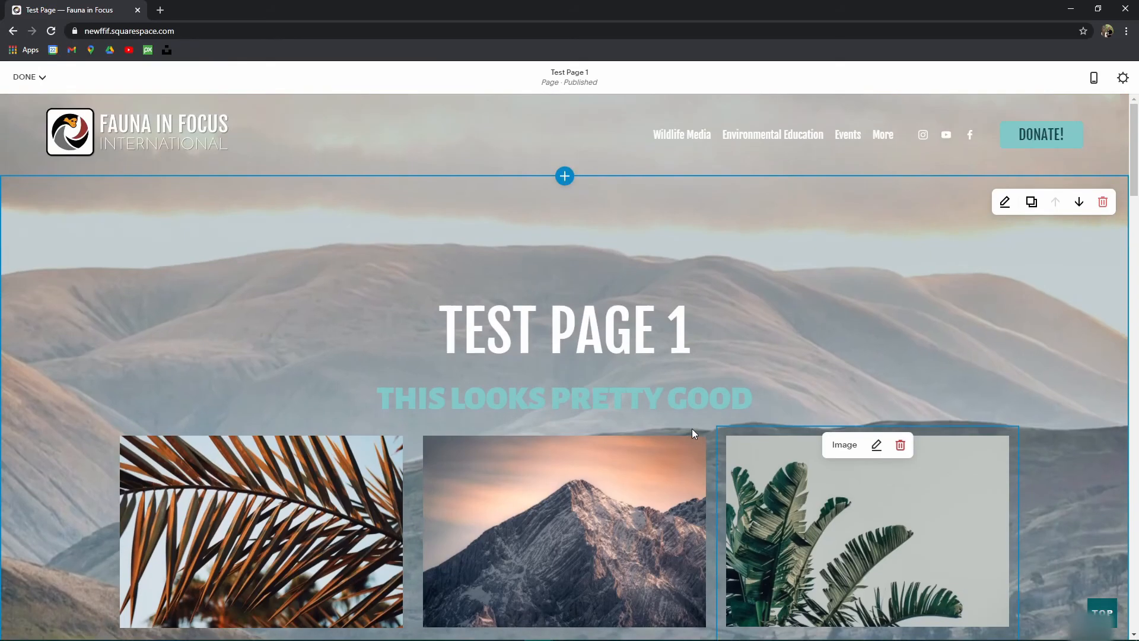
pyautogui.scroll(-7, 694, 394)
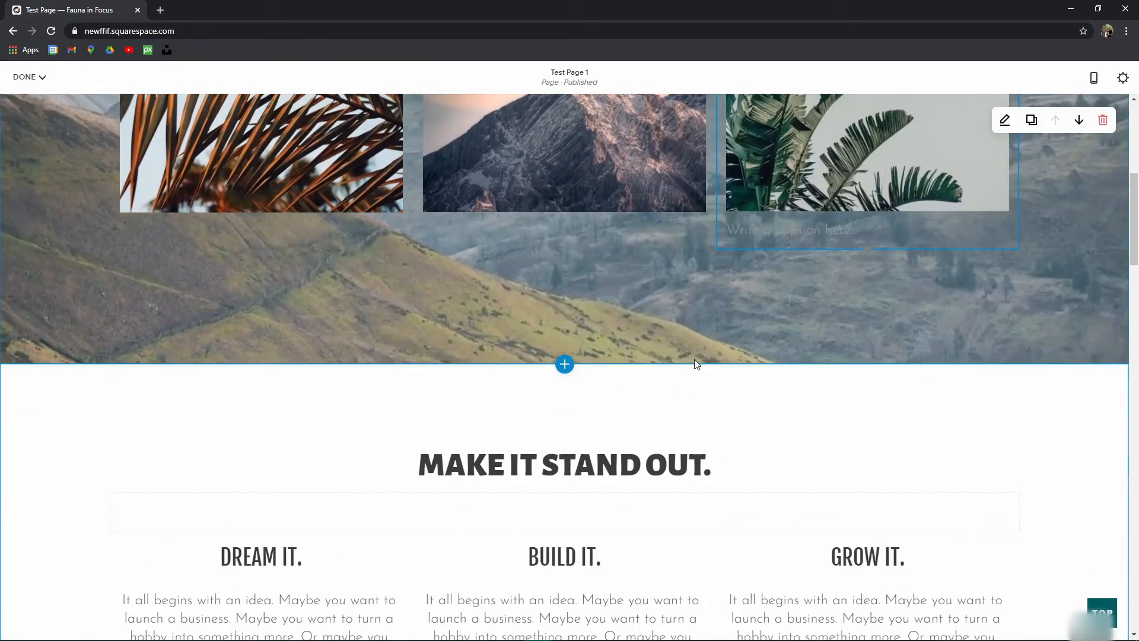
pyautogui.scroll(7, 694, 364)
pyautogui.scroll(-3, 503, 467)
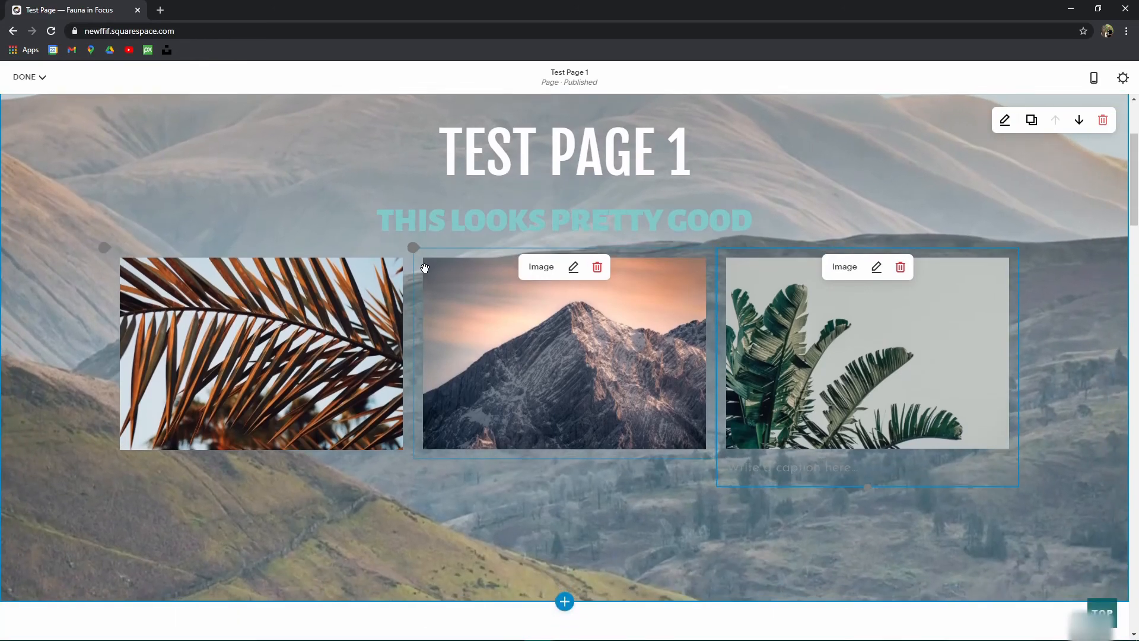
# Step: Add a Spacer block and place it below the image row
pyautogui.click(414, 248)
pyautogui.click(460, 222)
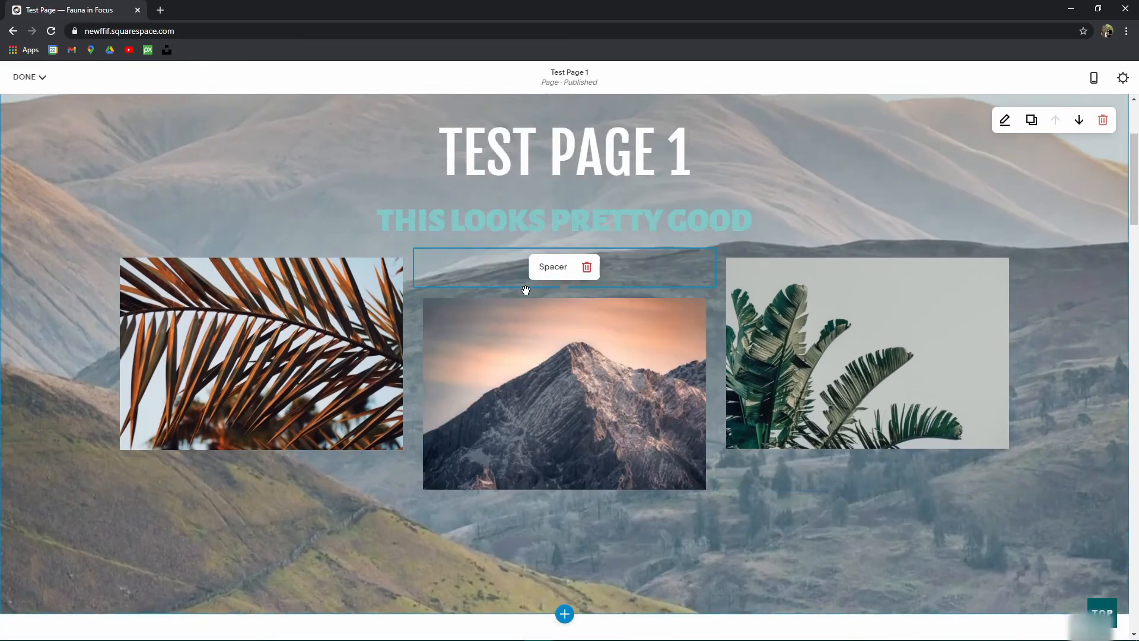
pyautogui.moveTo(491, 256); pyautogui.dragTo(201, 508)
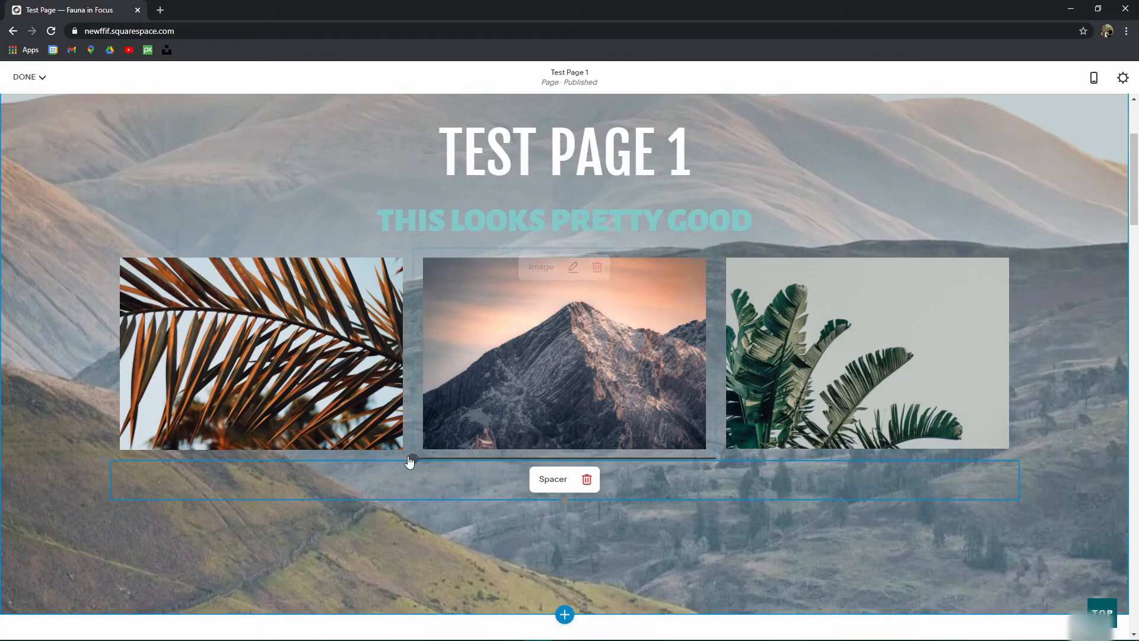
pyautogui.moveTo(256, 473); pyautogui.dragTo(298, 486)
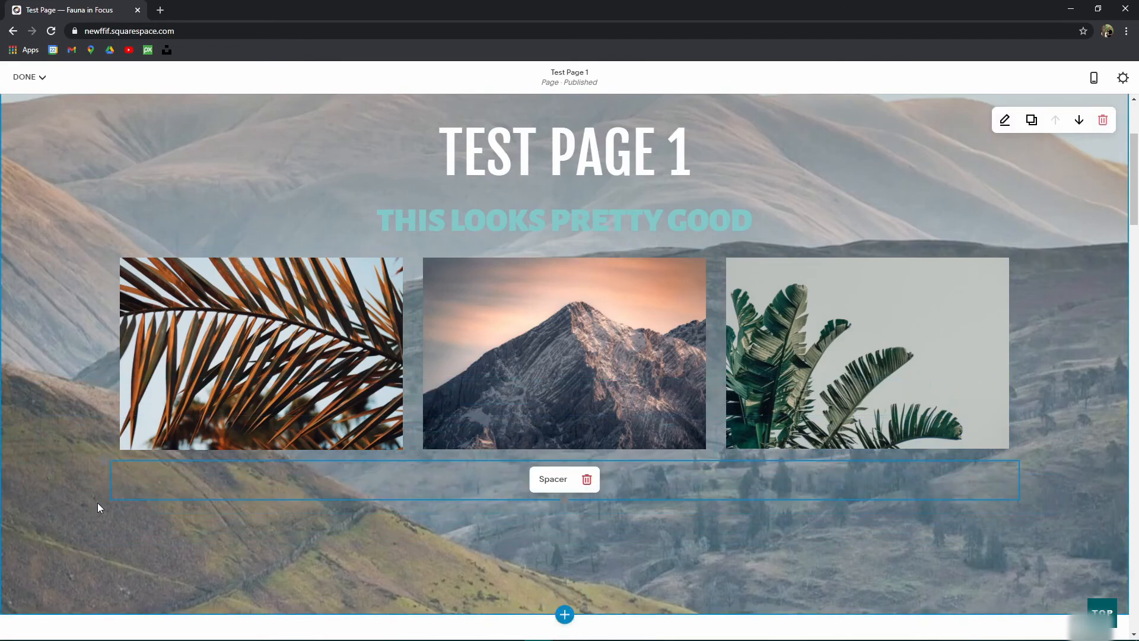
# Step: Insert an Image block using the stock photo of pine greenery and dried orange slices
pyautogui.click(105, 461)
pyautogui.click(282, 366)
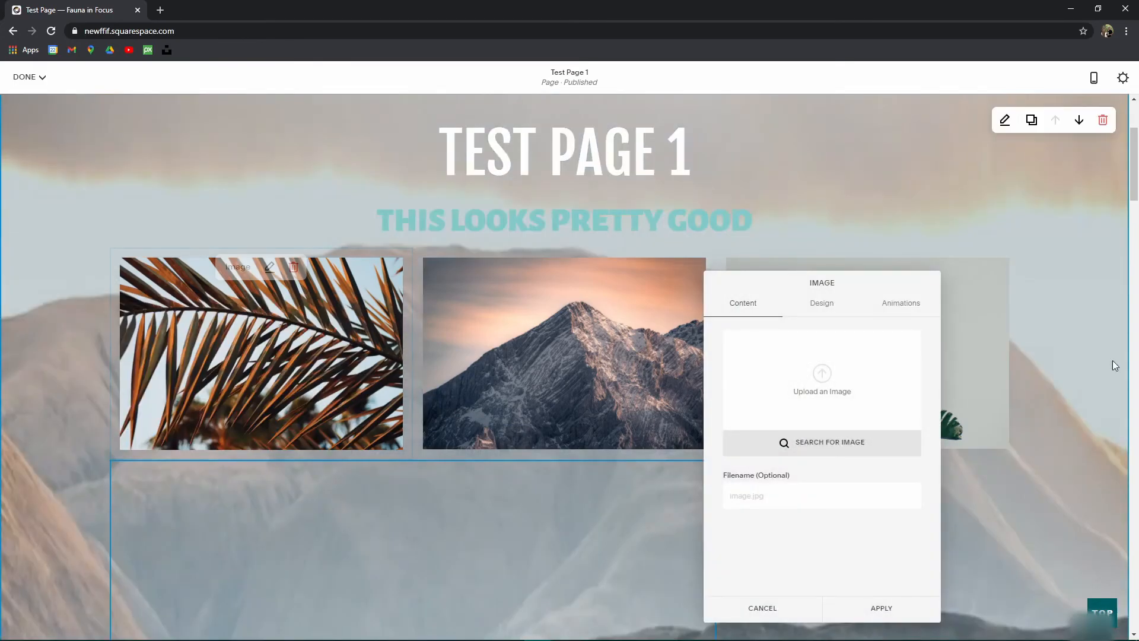
pyautogui.click(821, 443)
pyautogui.click(619, 281)
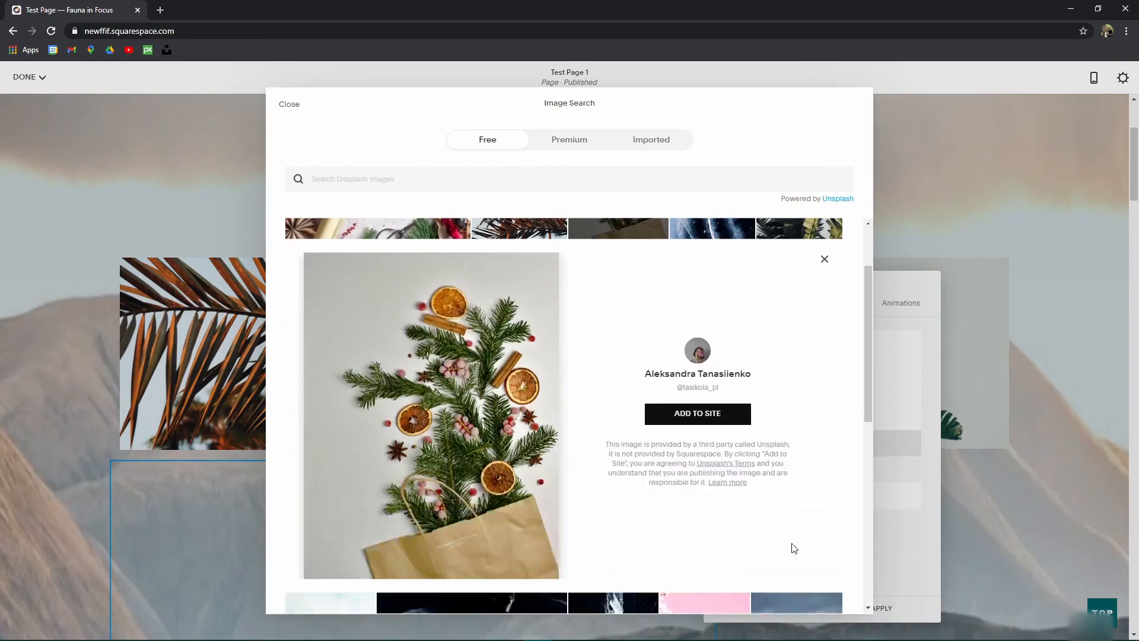
pyautogui.click(689, 421)
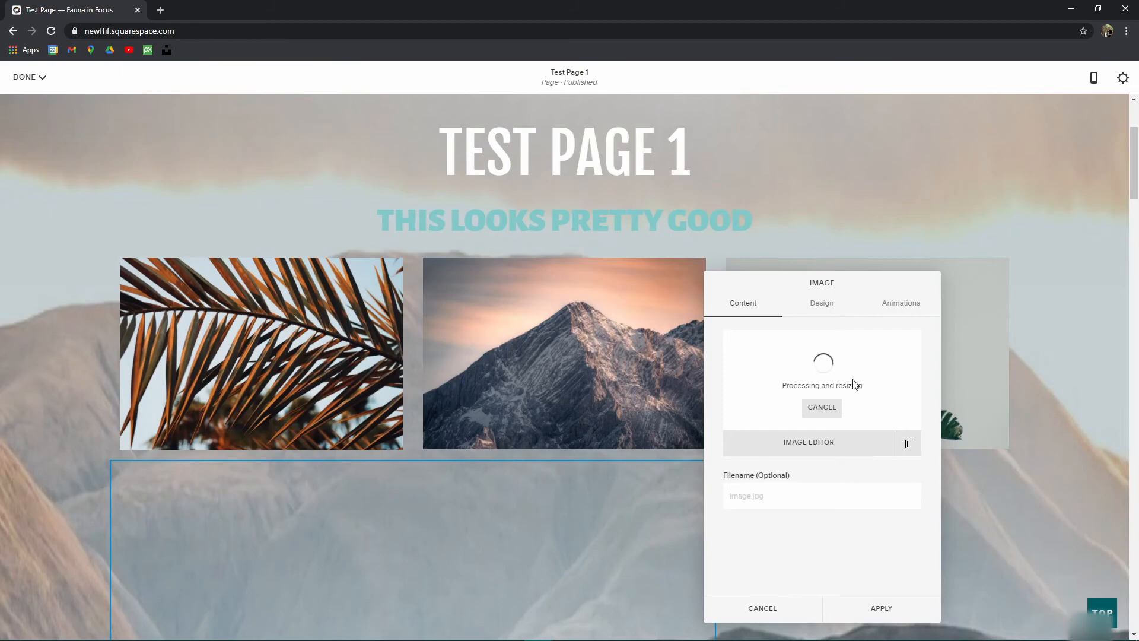
pyautogui.click(886, 611)
# Step: Move the greenery image to the left of the banner row, widen it and shorten it to fit
pyautogui.moveTo(523, 537); pyautogui.dragTo(178, 350)
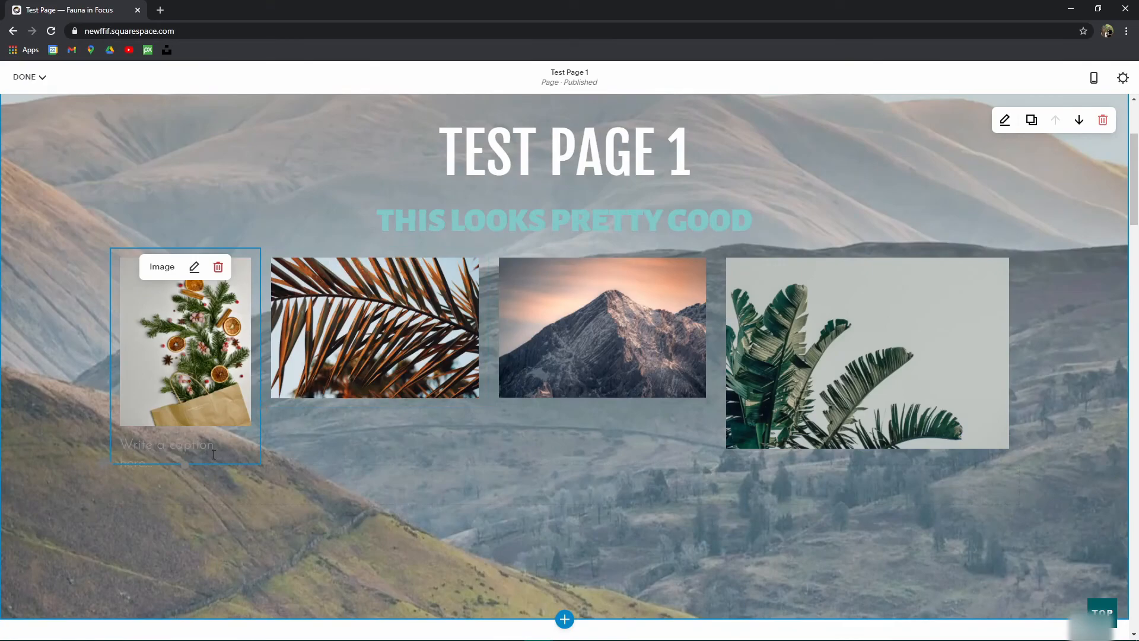
pyautogui.moveTo(262, 298); pyautogui.dragTo(336, 298)
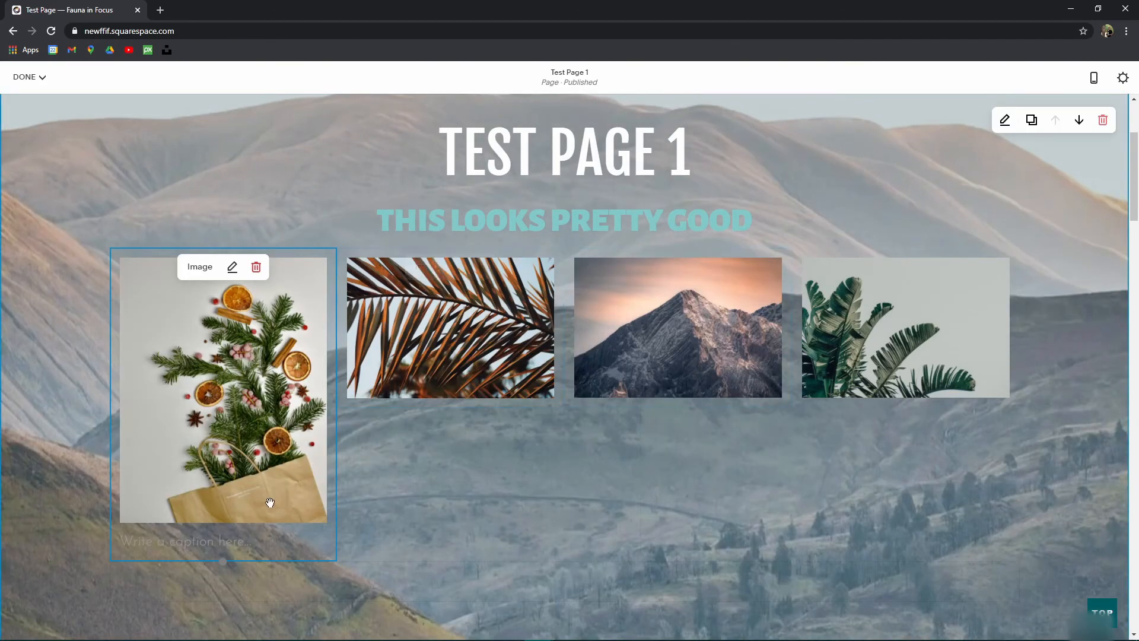
pyautogui.moveTo(216, 558); pyautogui.dragTo(222, 439)
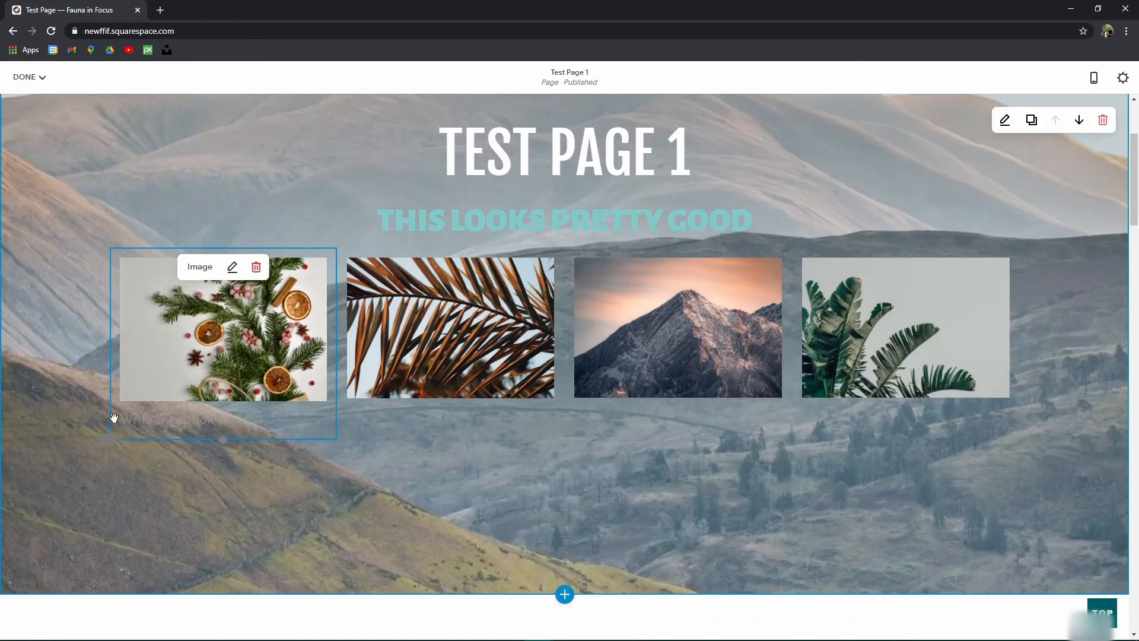
# Step: Add an Image block with the dark fern stock photo and drag it to the row's first position
pyautogui.click(106, 440)
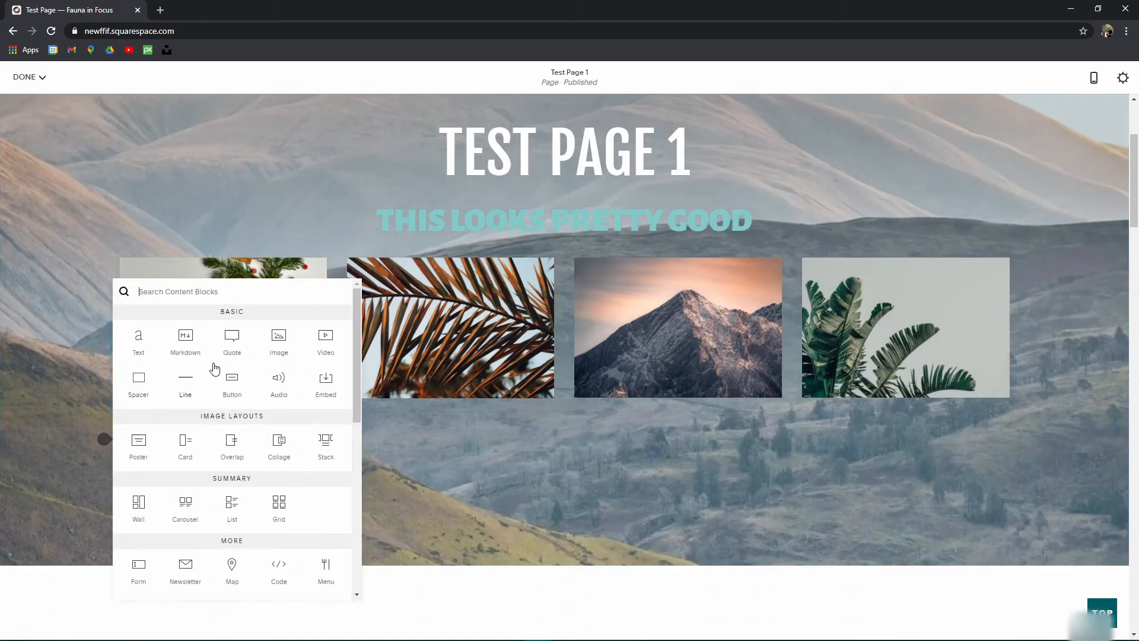
pyautogui.click(290, 346)
pyautogui.click(905, 442)
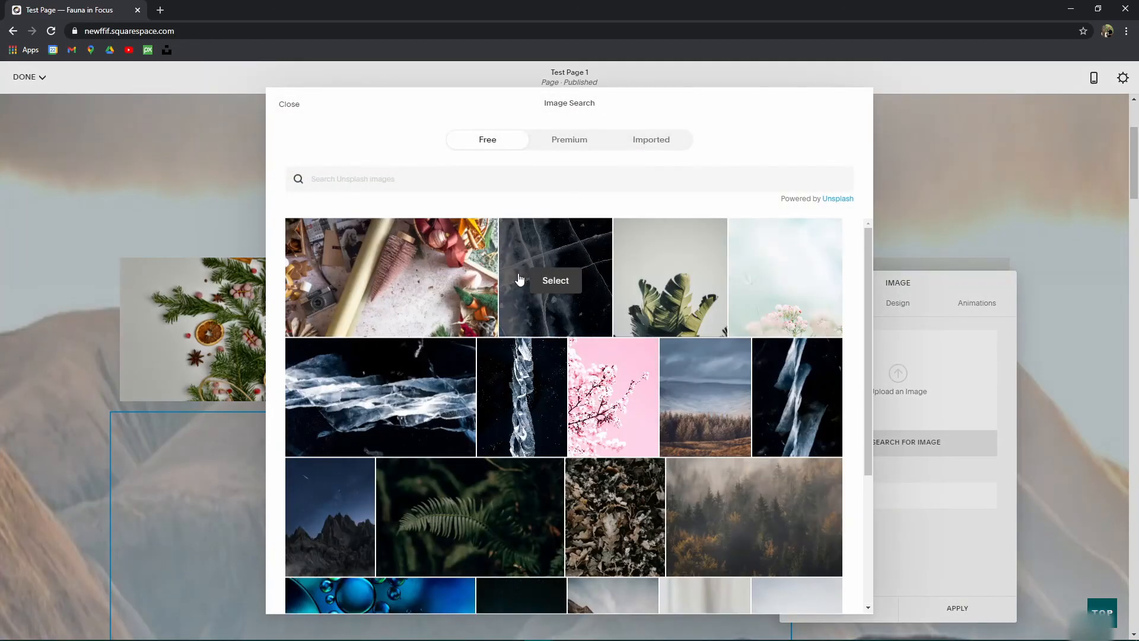
pyautogui.click(470, 521)
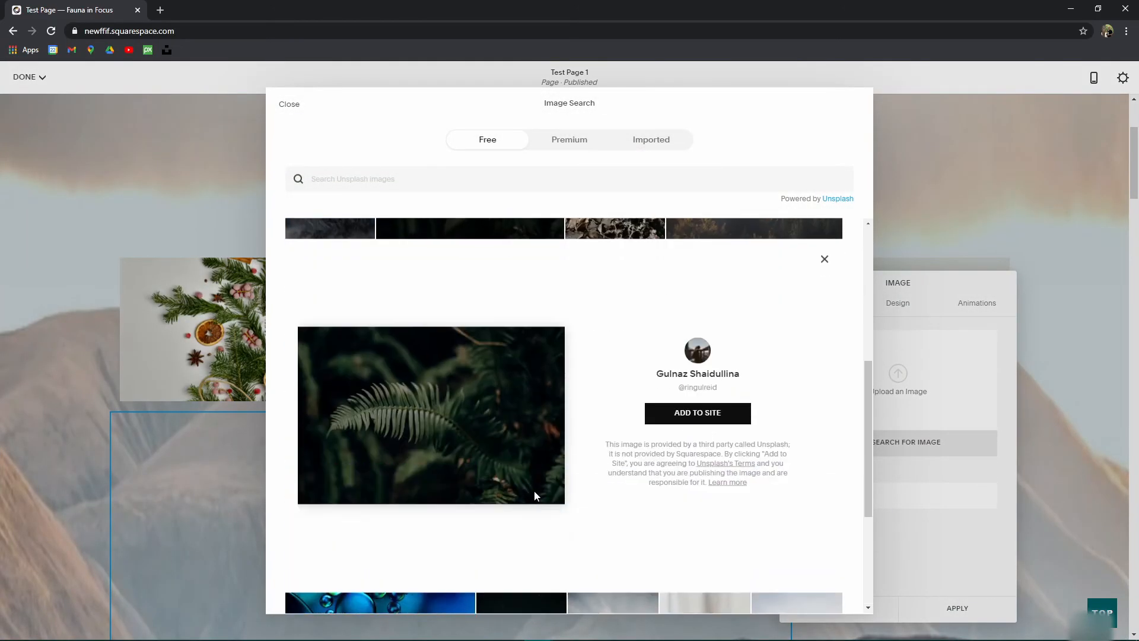
pyautogui.click(731, 413)
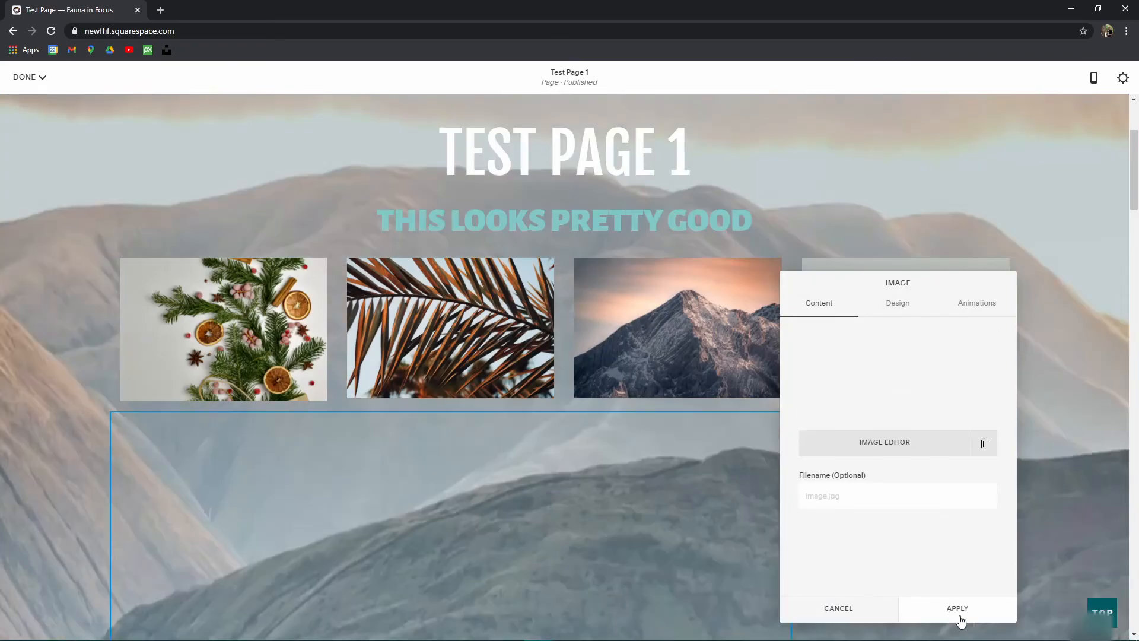
pyautogui.click(962, 610)
pyautogui.moveTo(591, 534); pyautogui.dragTo(173, 326)
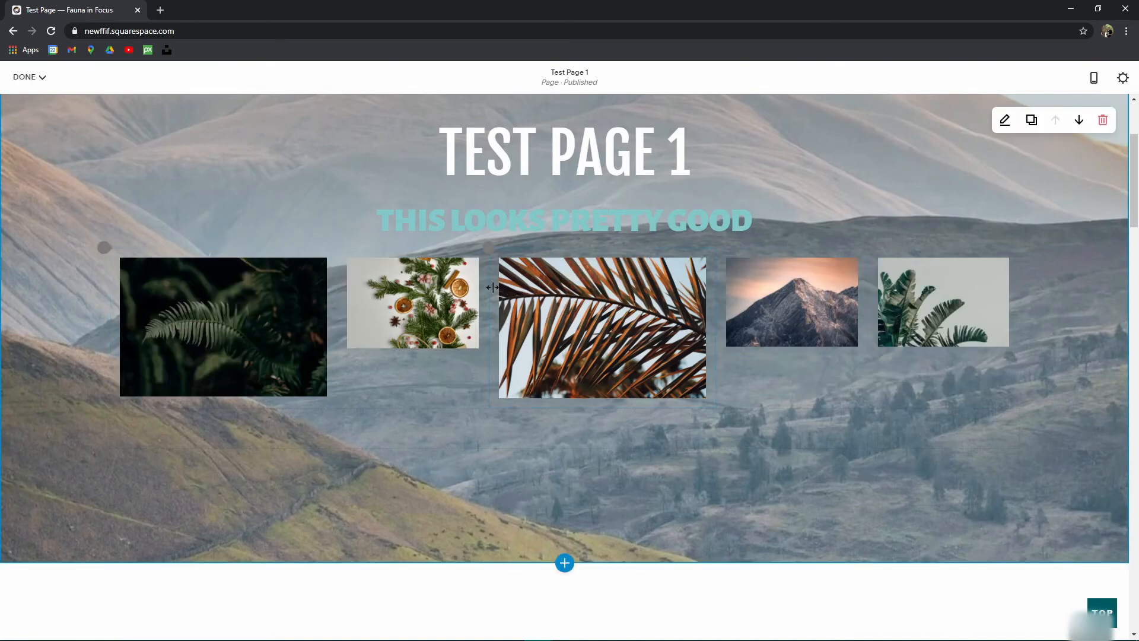
# Step: Drag column dividers to balance the fern, greenery and palm image widths
pyautogui.moveTo(336, 280); pyautogui.dragTo(384, 279)
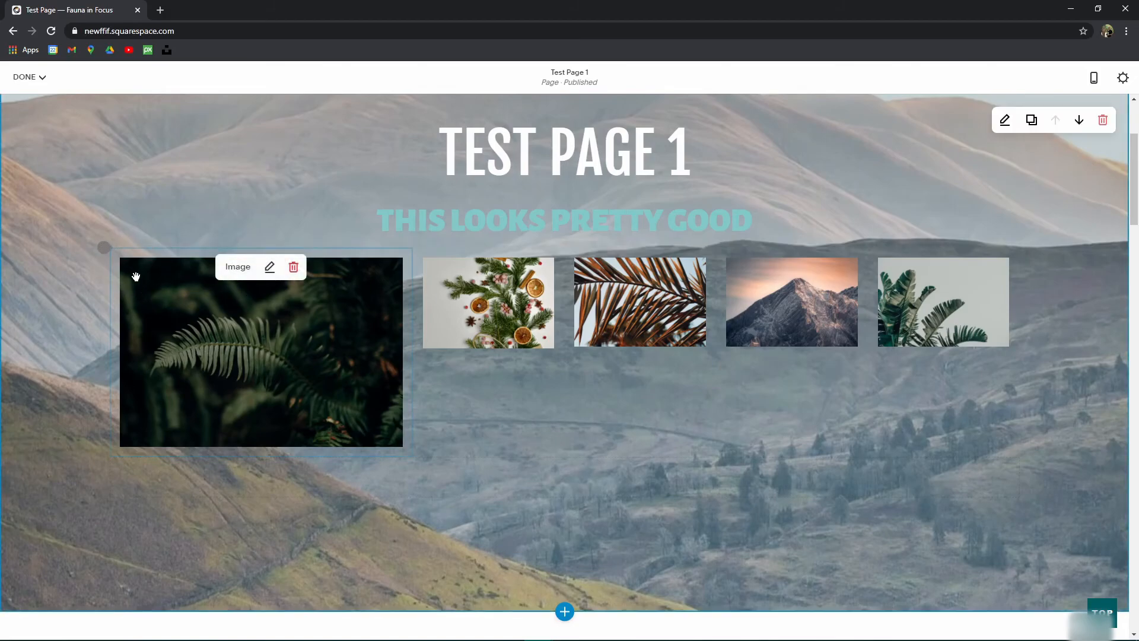
pyautogui.moveTo(414, 304); pyautogui.dragTo(286, 297)
pyautogui.moveTo(568, 292); pyautogui.dragTo(520, 292)
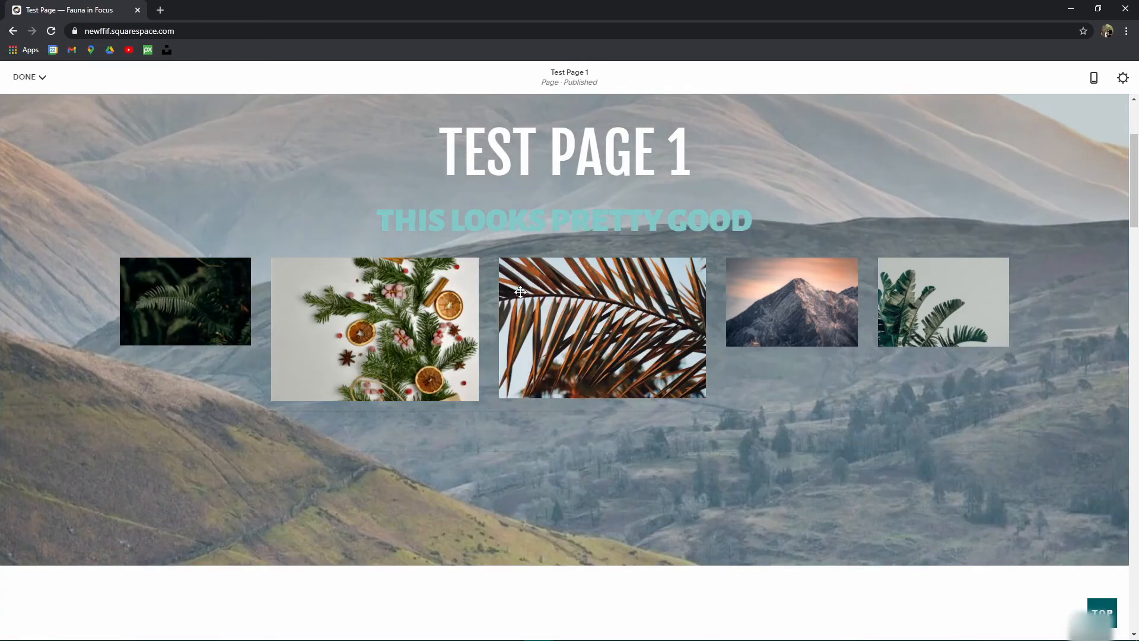
pyautogui.moveTo(267, 291); pyautogui.dragTo(336, 292)
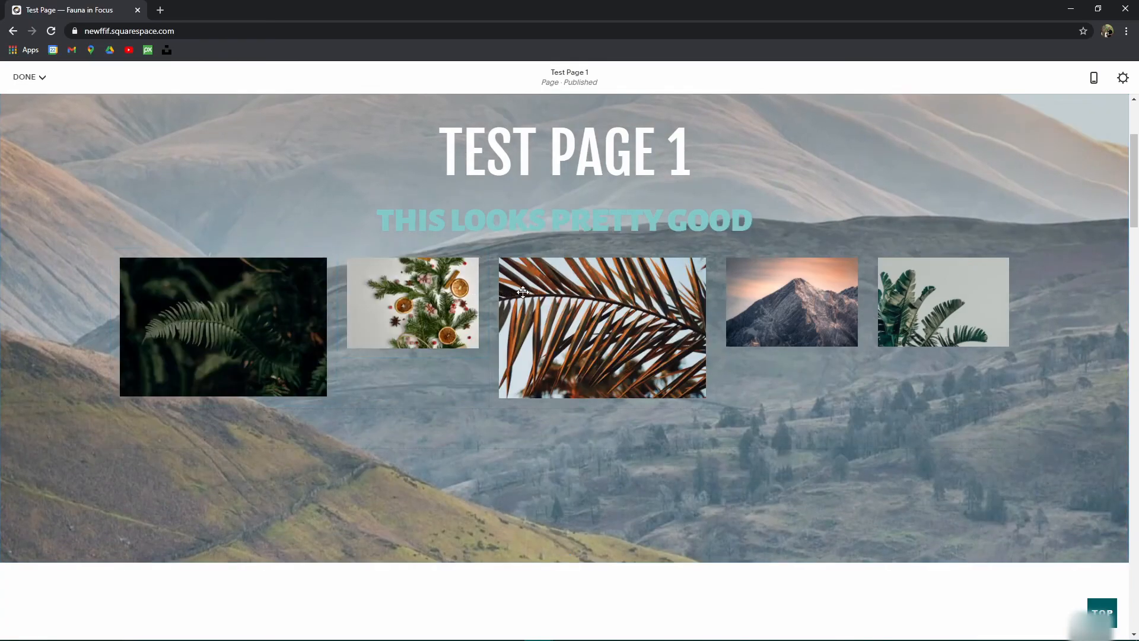
# Step: Add a Spacer left of the fern image and resize images until greenery and palm match
pyautogui.click(109, 247)
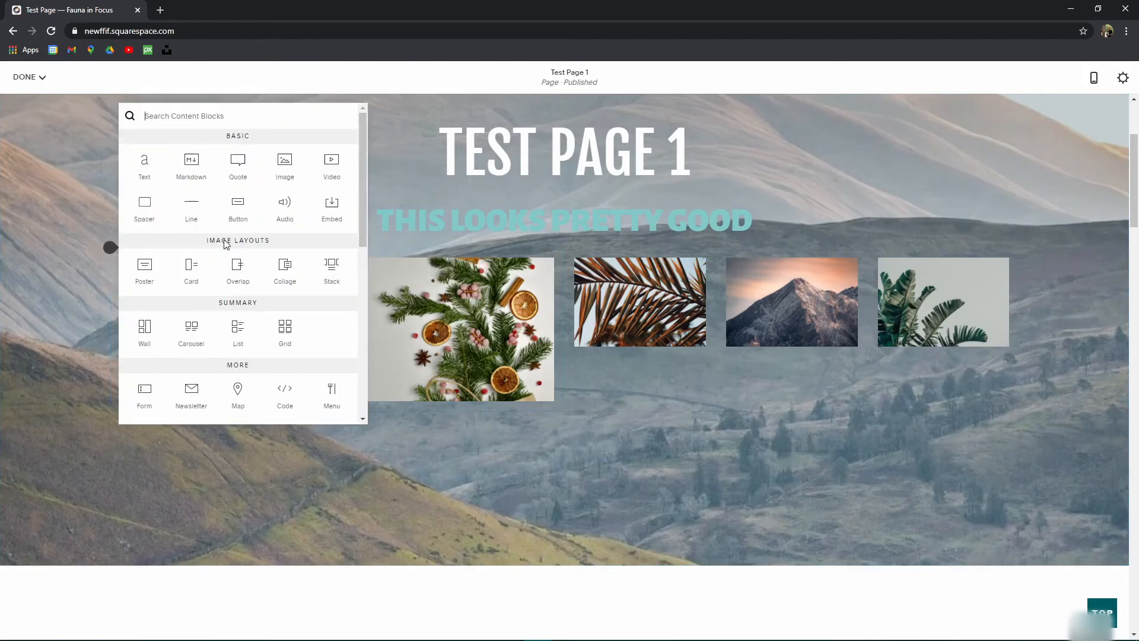
pyautogui.click(144, 208)
pyautogui.moveTo(305, 272); pyautogui.dragTo(204, 342)
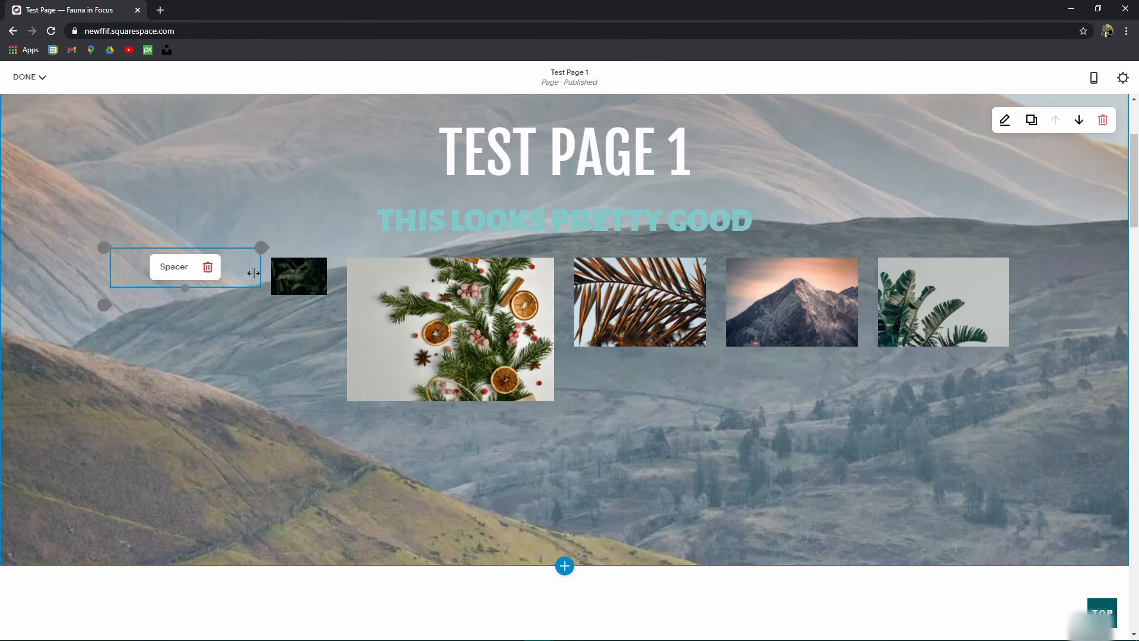
pyautogui.moveTo(252, 273); pyautogui.dragTo(186, 273)
pyautogui.moveTo(565, 287); pyautogui.dragTo(490, 286)
pyautogui.moveTo(715, 285); pyautogui.dragTo(642, 285)
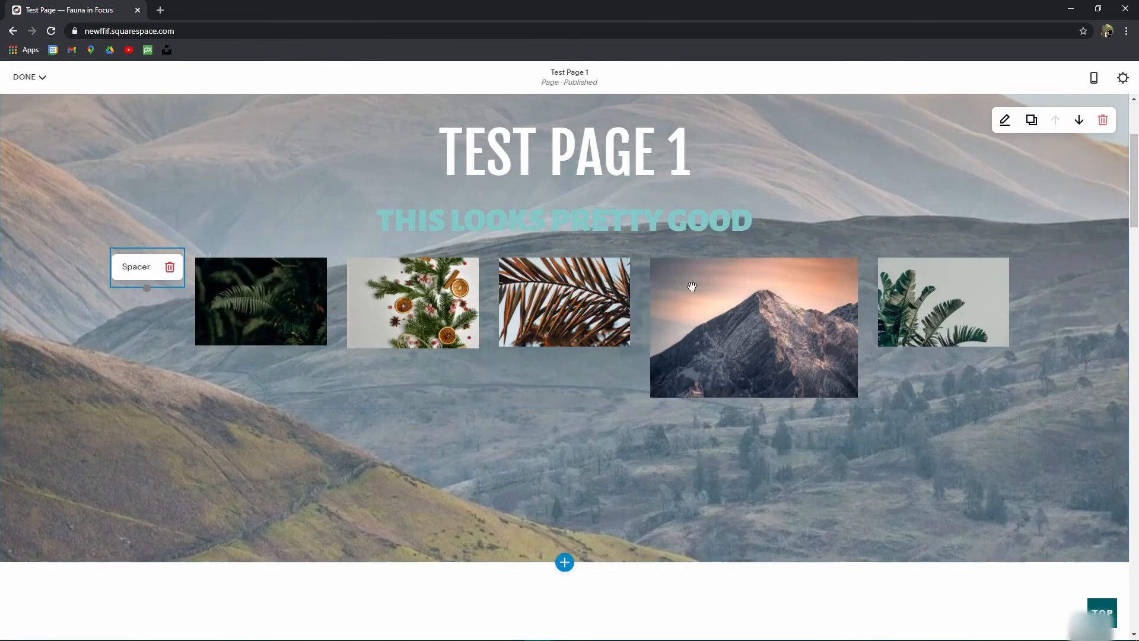
pyautogui.moveTo(867, 299)
pyautogui.mouseDown()
pyautogui.moveTo(831, 298)
pyautogui.moveTo(859, 300)
pyautogui.mouseUp()
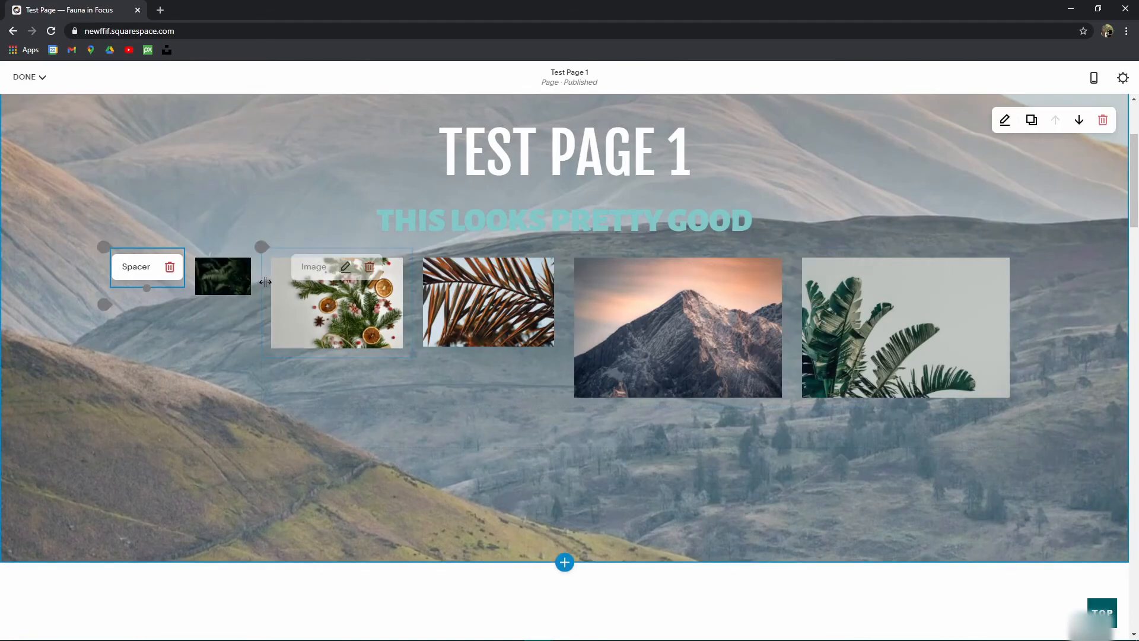
pyautogui.moveTo(261, 283); pyautogui.dragTo(184, 286)
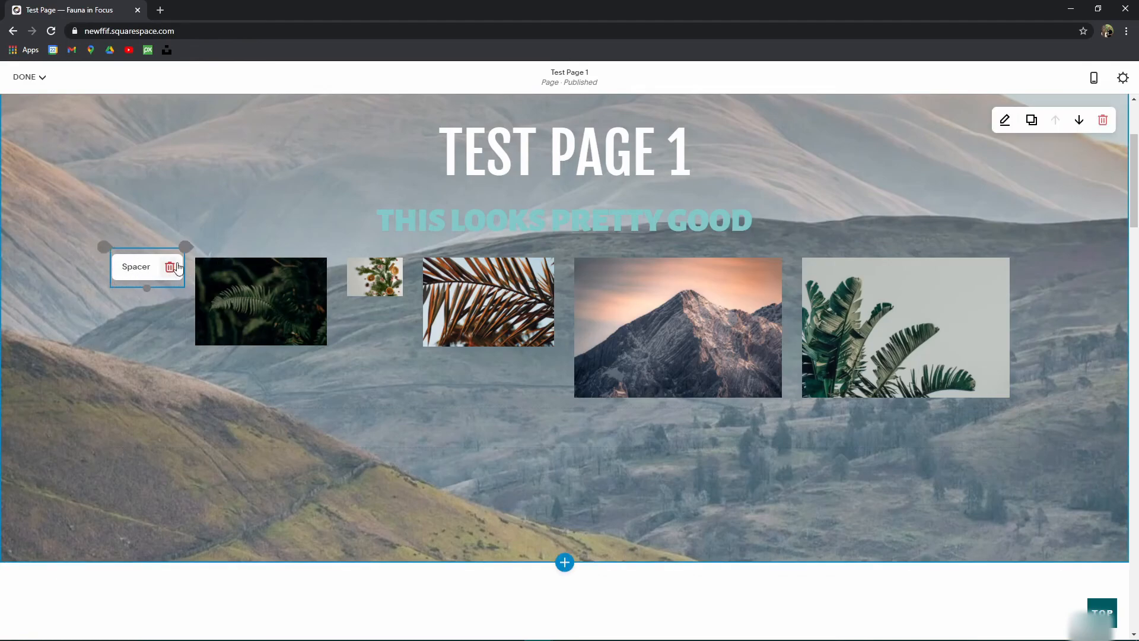
pyautogui.moveTo(413, 282); pyautogui.dragTo(523, 279)
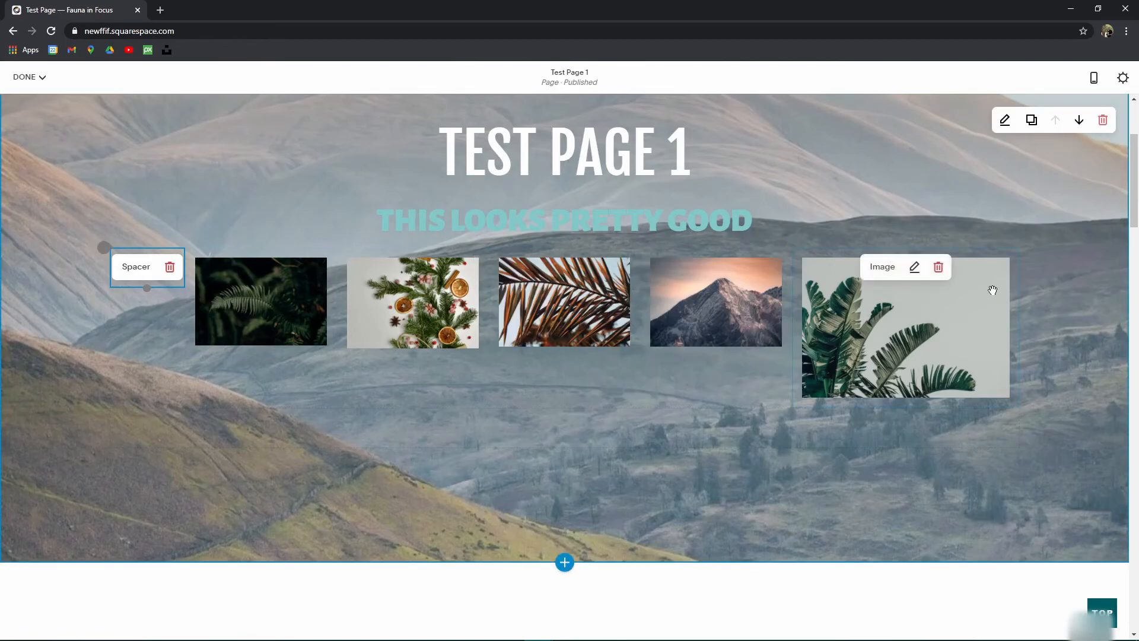
# Step: Add a Spacer right of the last image and narrow it so the plant image matches the others
pyautogui.click(793, 407)
pyautogui.click(827, 347)
pyautogui.moveTo(925, 428); pyautogui.dragTo(946, 336)
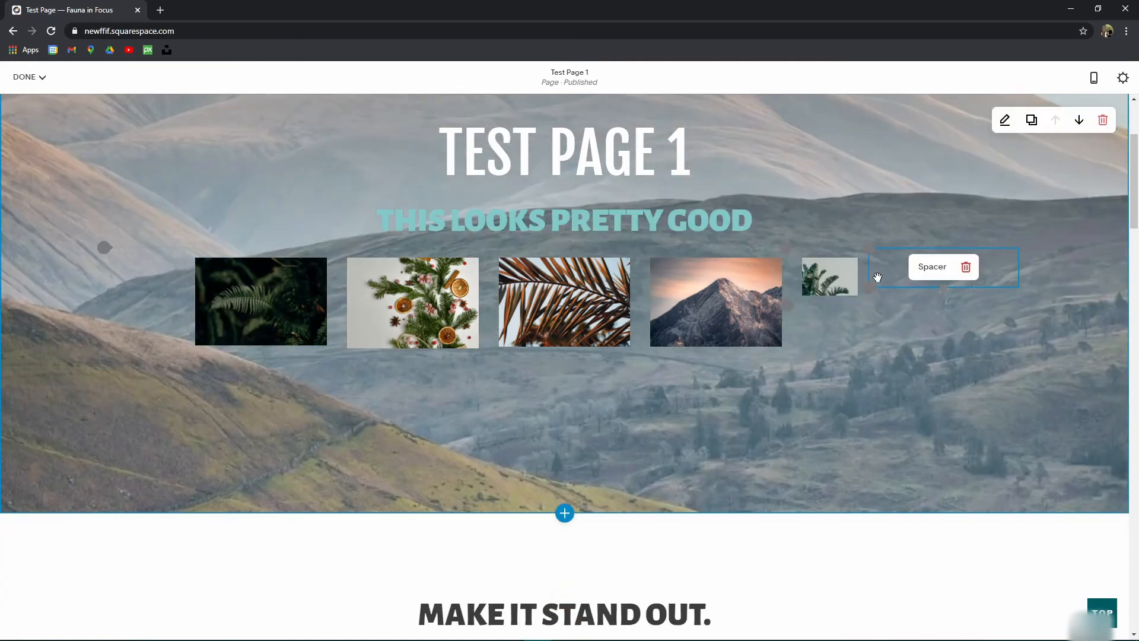
pyautogui.moveTo(871, 273); pyautogui.dragTo(945, 272)
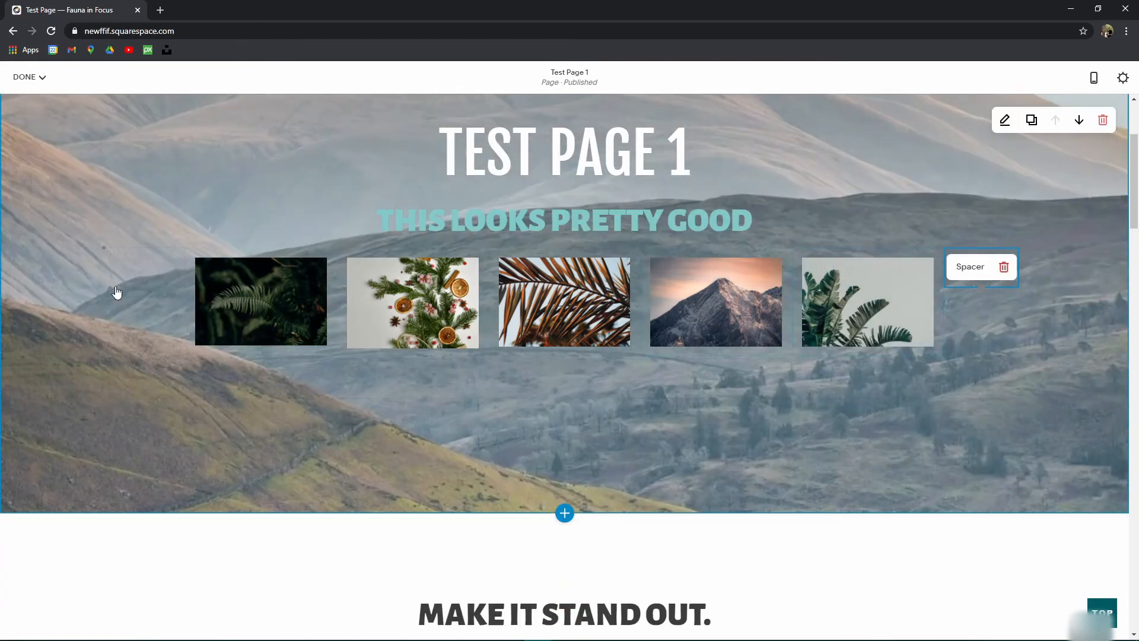
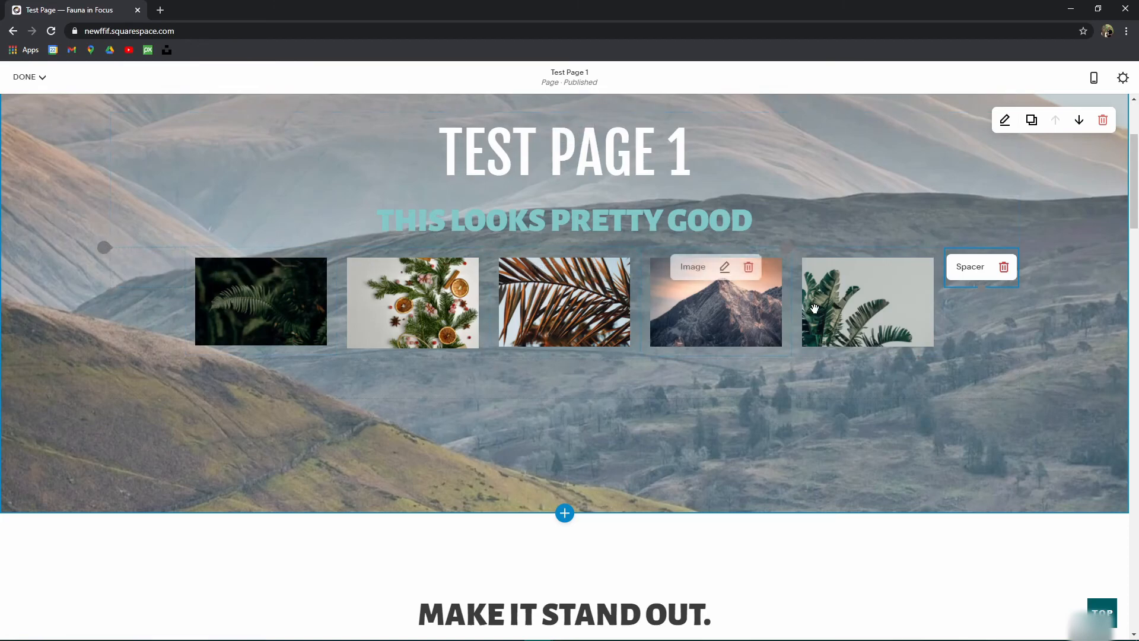
# Step: Keep the fern image's caption set to display below the image, and apply the design settings
pyautogui.scroll(3, 629, 404)
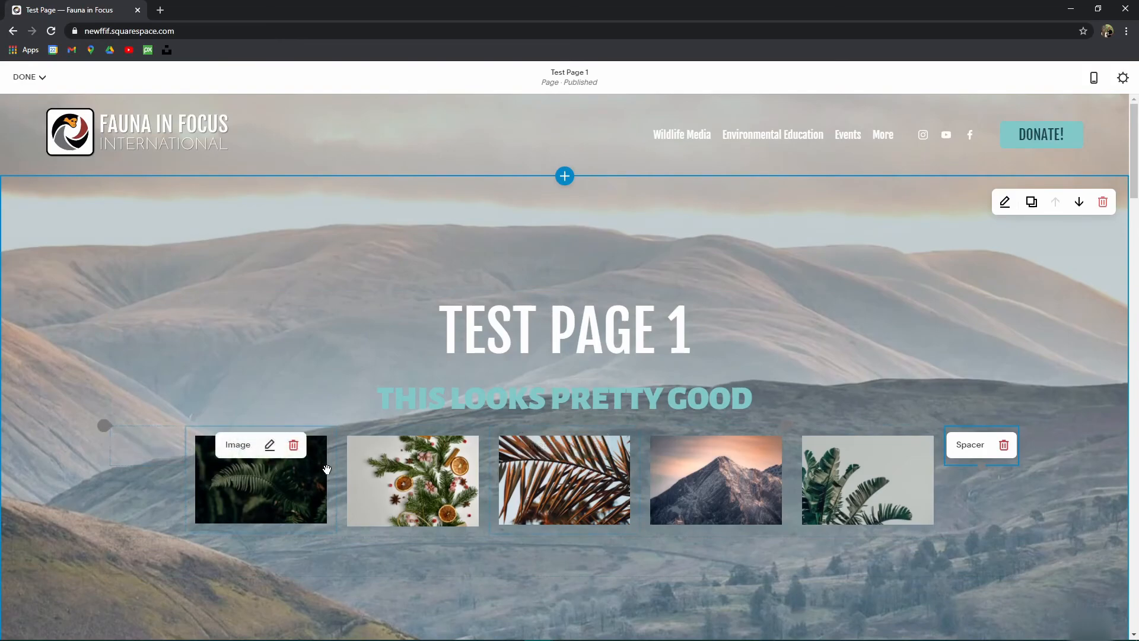
pyautogui.scroll(-2, 432, 396)
pyautogui.scroll(2, 436, 395)
pyautogui.scroll(-5, 650, 376)
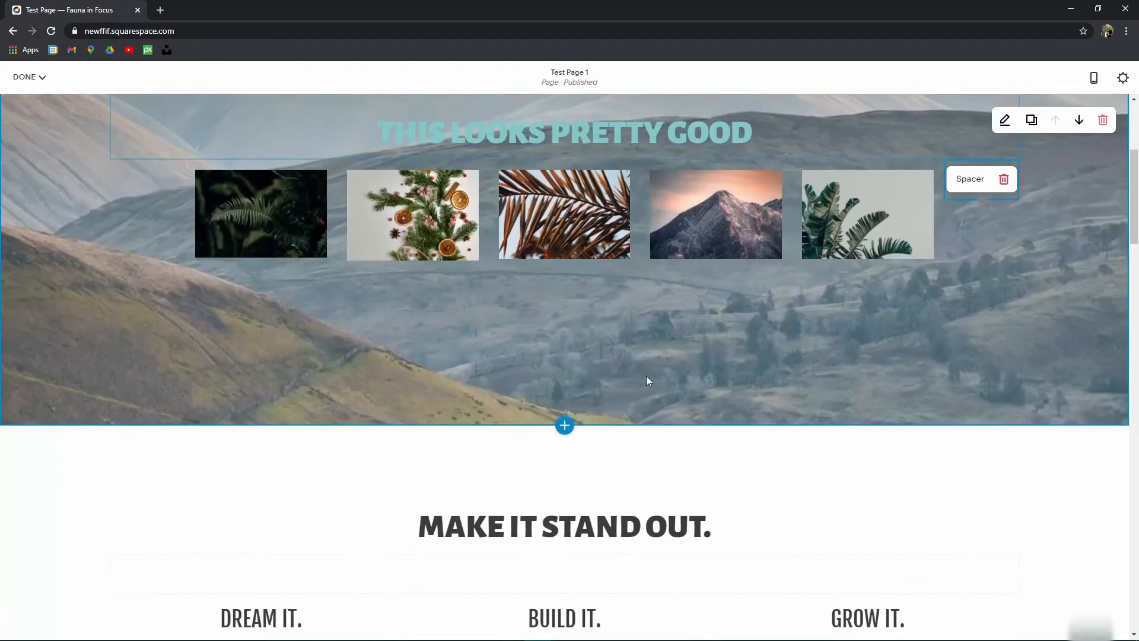
pyautogui.scroll(4, 341, 359)
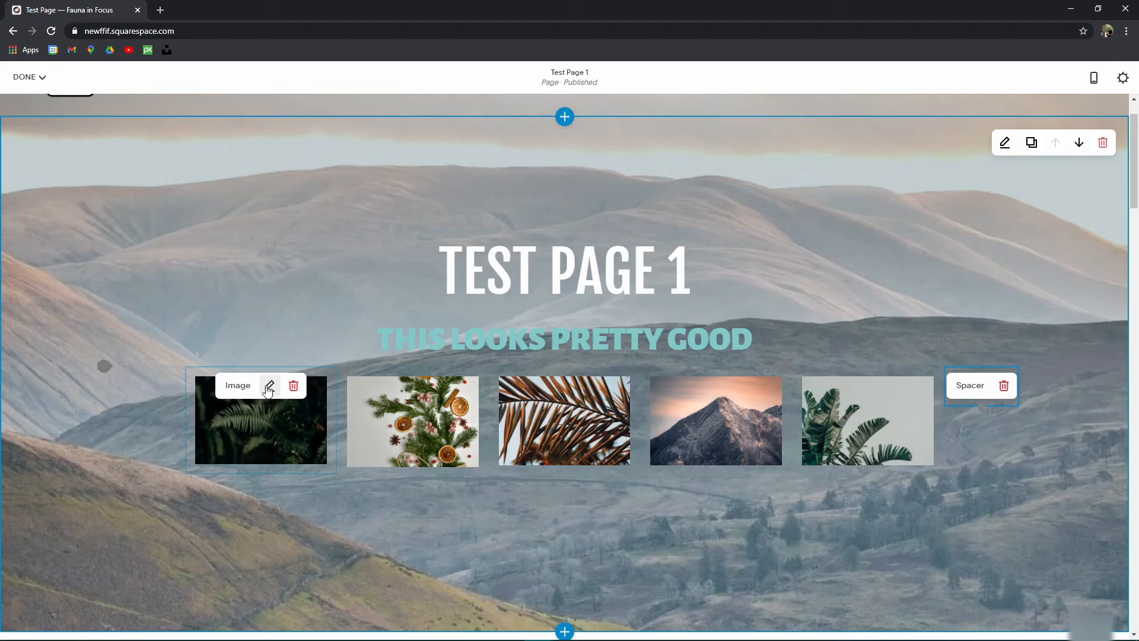
pyautogui.click(269, 387)
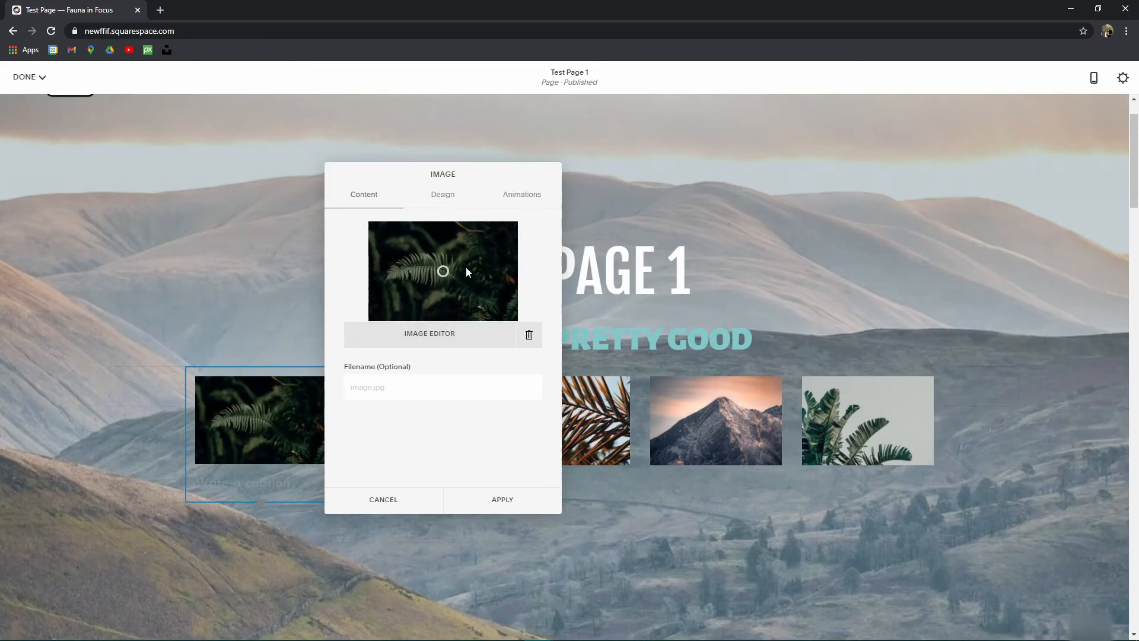
pyautogui.click(443, 195)
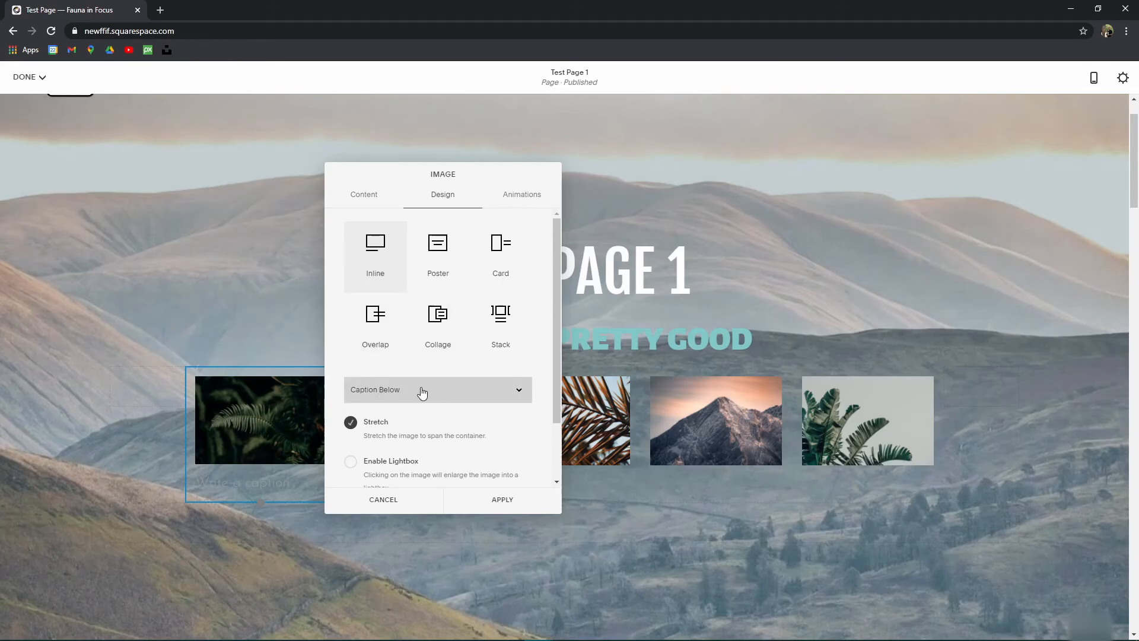
pyautogui.click(405, 388)
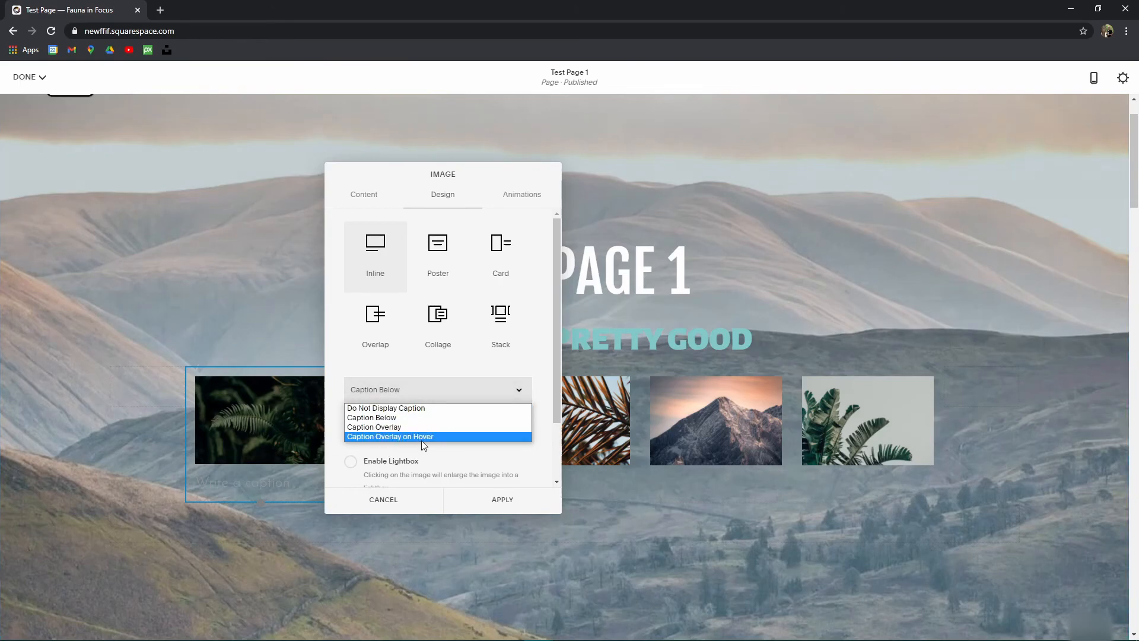
pyautogui.click(391, 417)
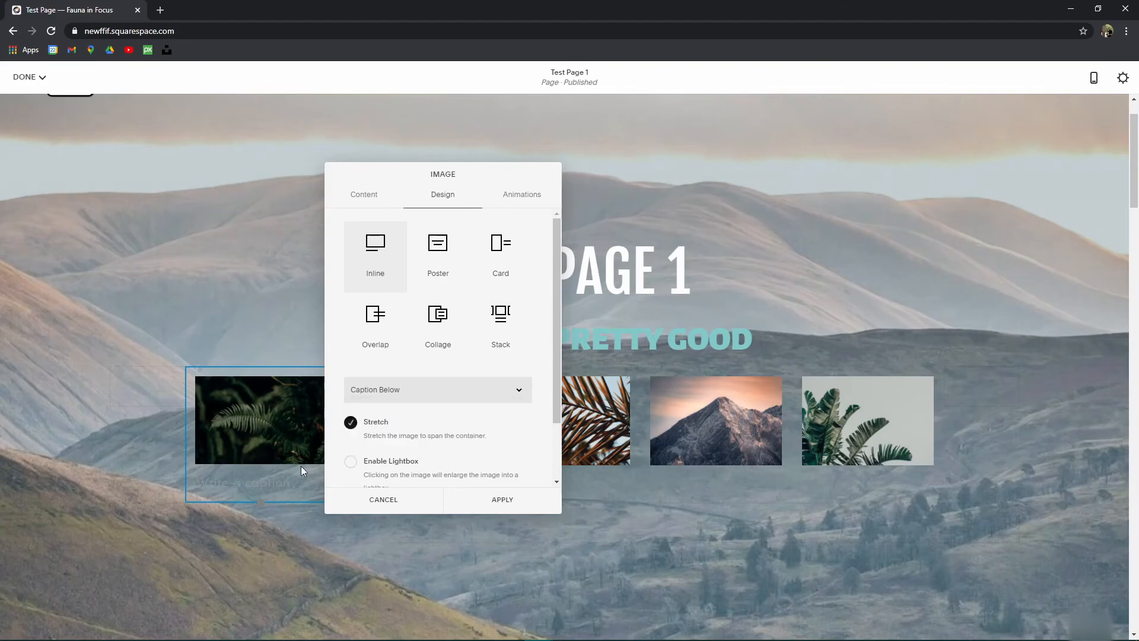
pyautogui.doubleClick(257, 476)
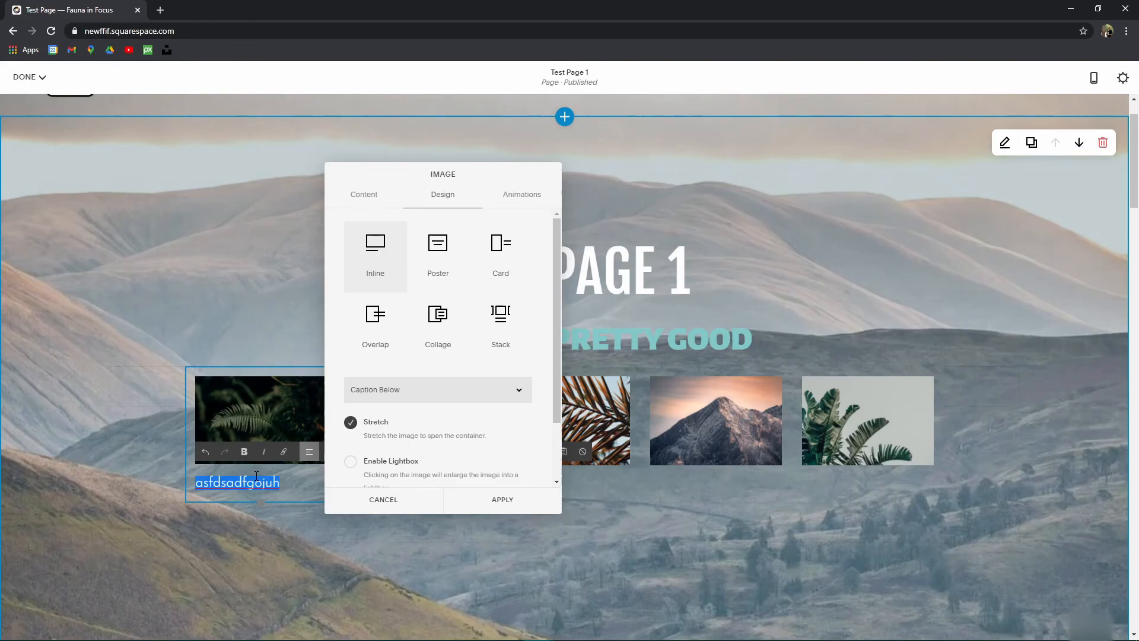
pyautogui.click(509, 503)
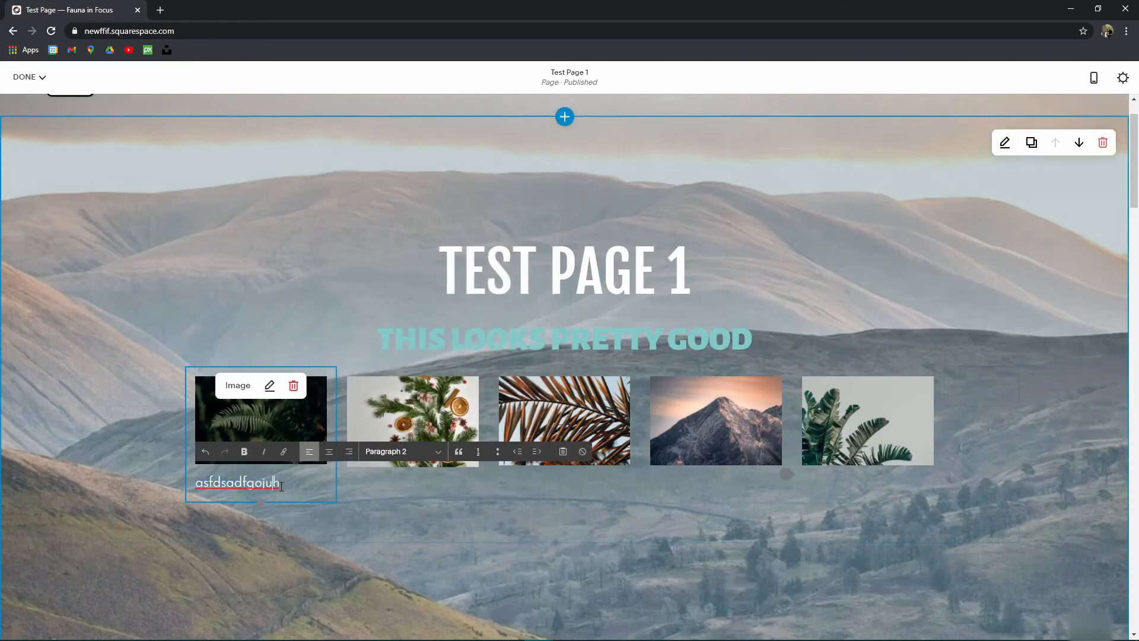
# Step: Centre the fern caption, style it Heading 4, and retype it as HEADING 4
pyautogui.write('hfPASJKDHFh')
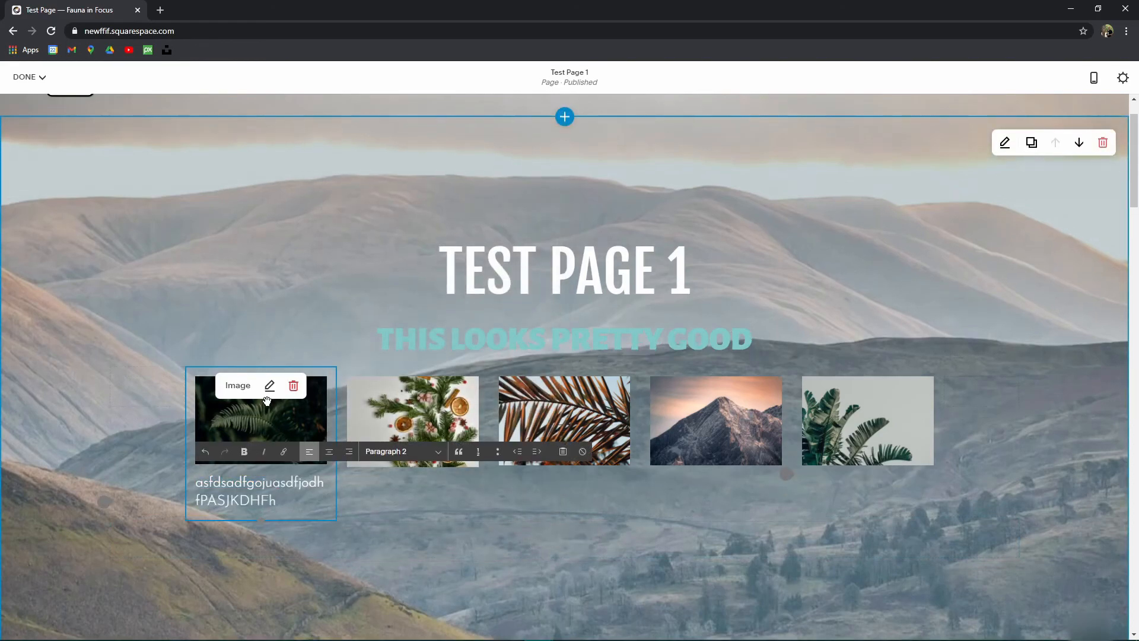
pyautogui.hotkey('ctrl', 'a')
pyautogui.click(329, 452)
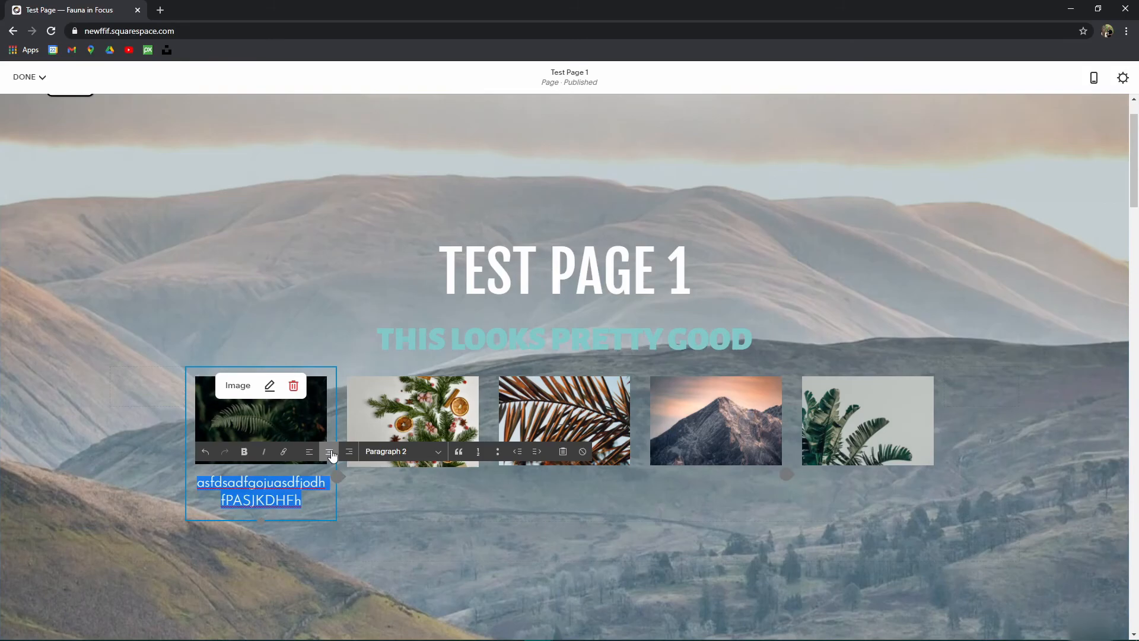
pyautogui.click(417, 452)
pyautogui.click(403, 503)
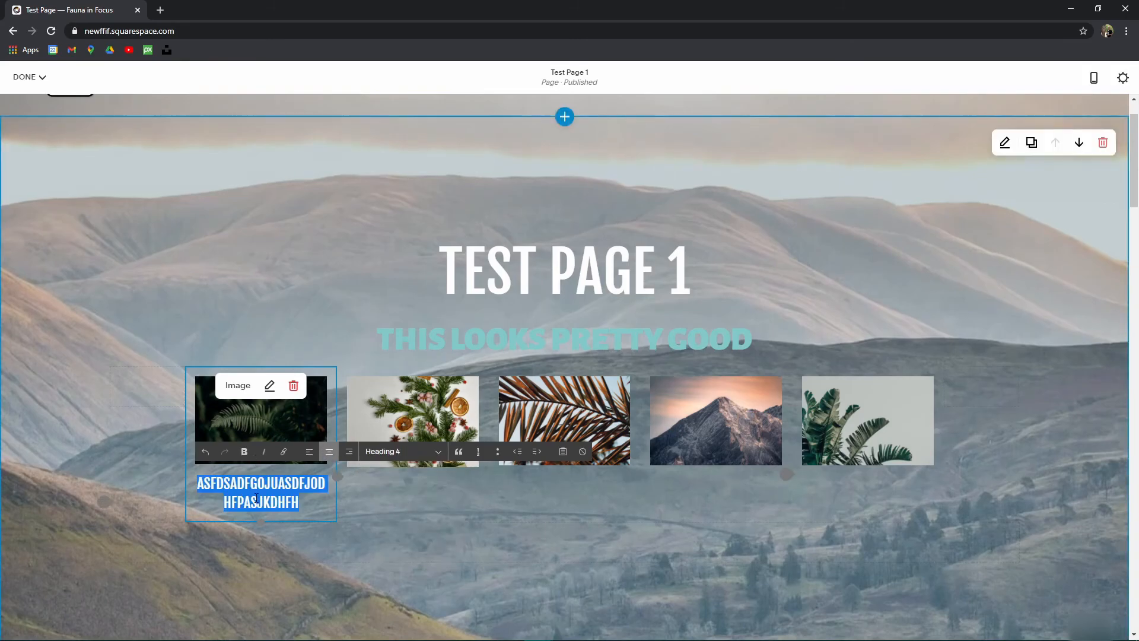
pyautogui.click(271, 489)
pyautogui.hotkey('ctrl', 'a')
pyautogui.write('HE')
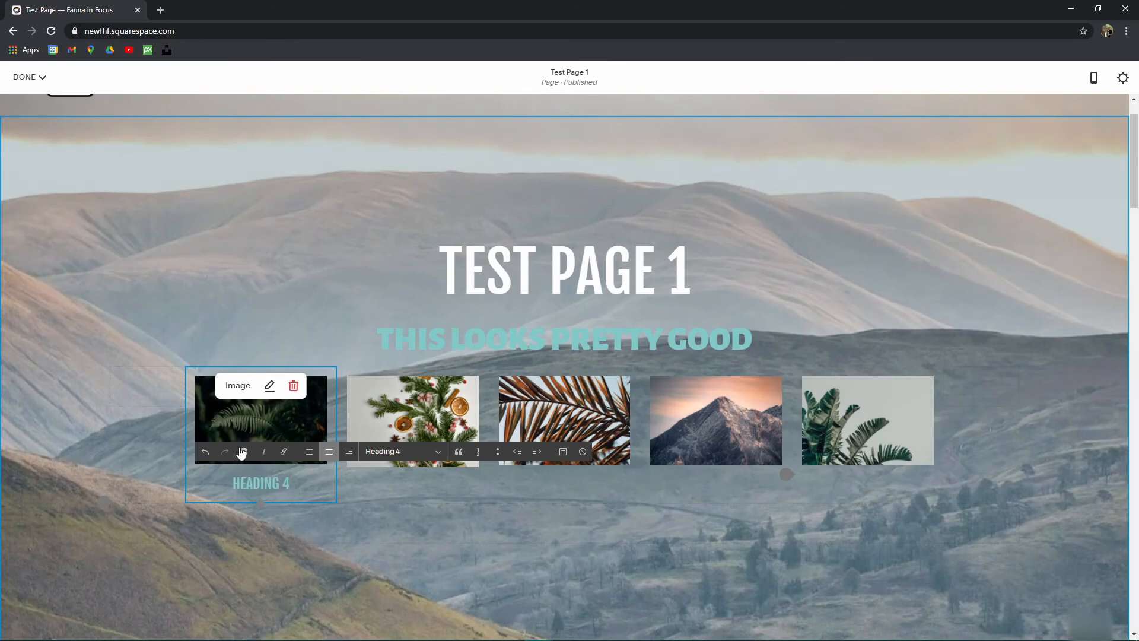
pyautogui.click(401, 477)
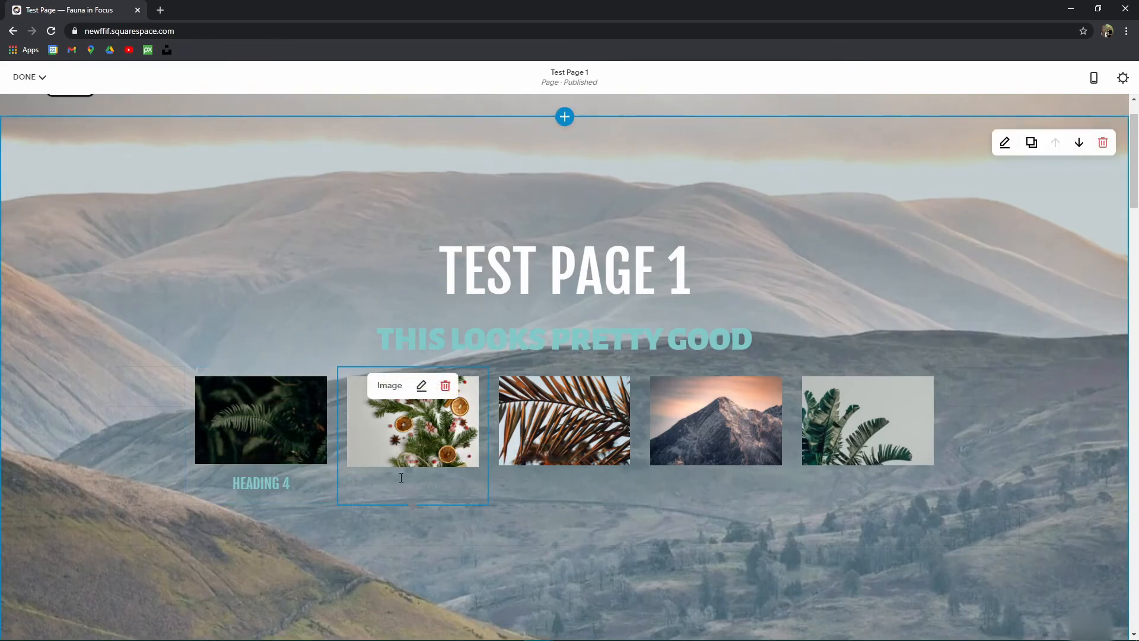
# Step: Type a caption under the second image and style it as Heading 4
pyautogui.click(369, 484)
pyautogui.write('ASDF')
pyautogui.hotkey('ctrl', 'a')
pyautogui.moveTo(232, 431); pyautogui.dragTo(341, 276)
pyautogui.scroll(-2, 392, 482)
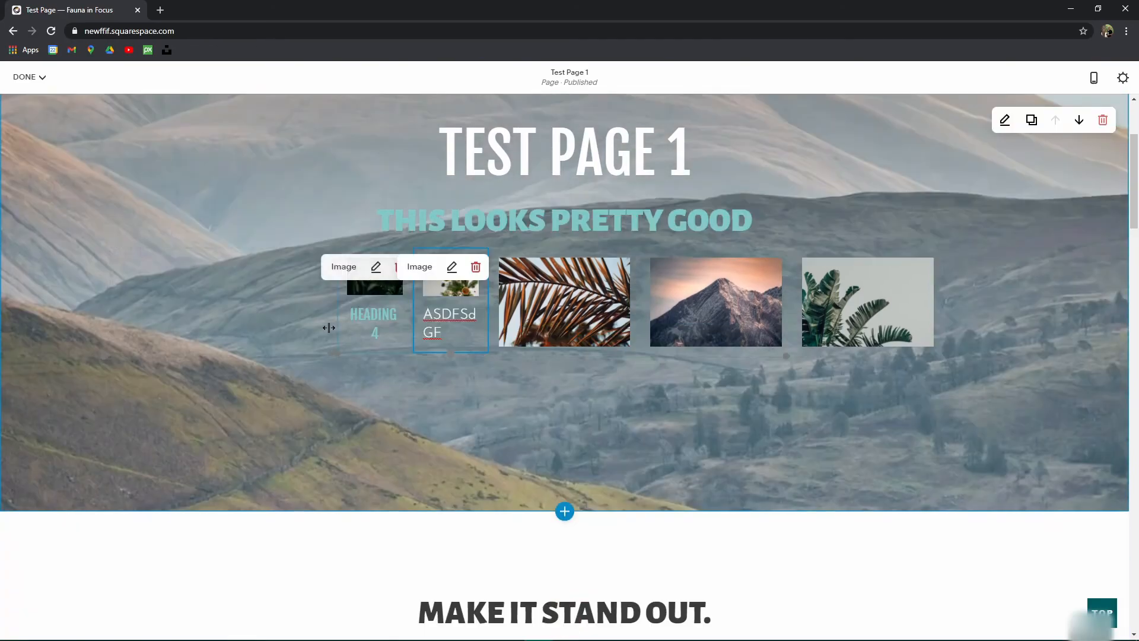
pyautogui.scroll(3, 333, 308)
pyautogui.moveTo(343, 453); pyautogui.dragTo(196, 460)
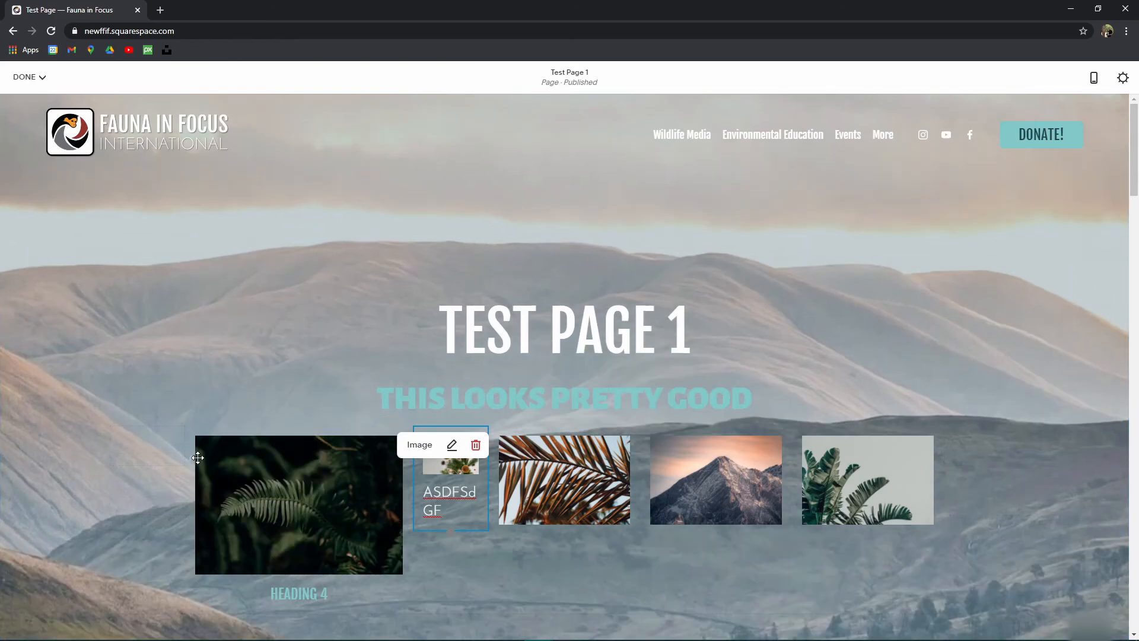
pyautogui.click(411, 537)
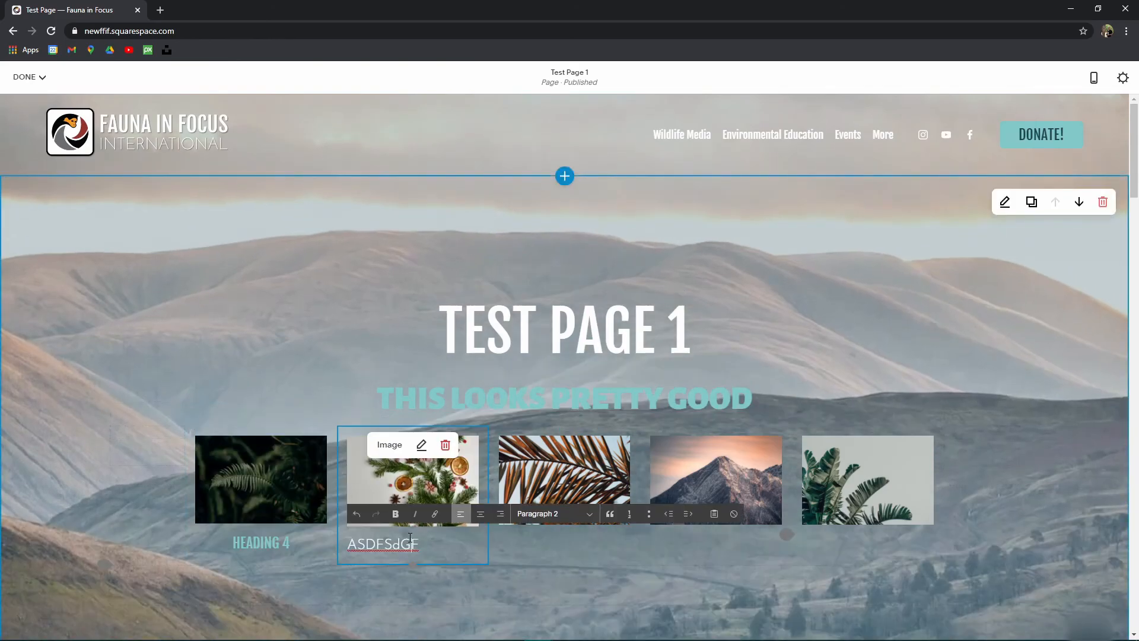
pyautogui.click(552, 514)
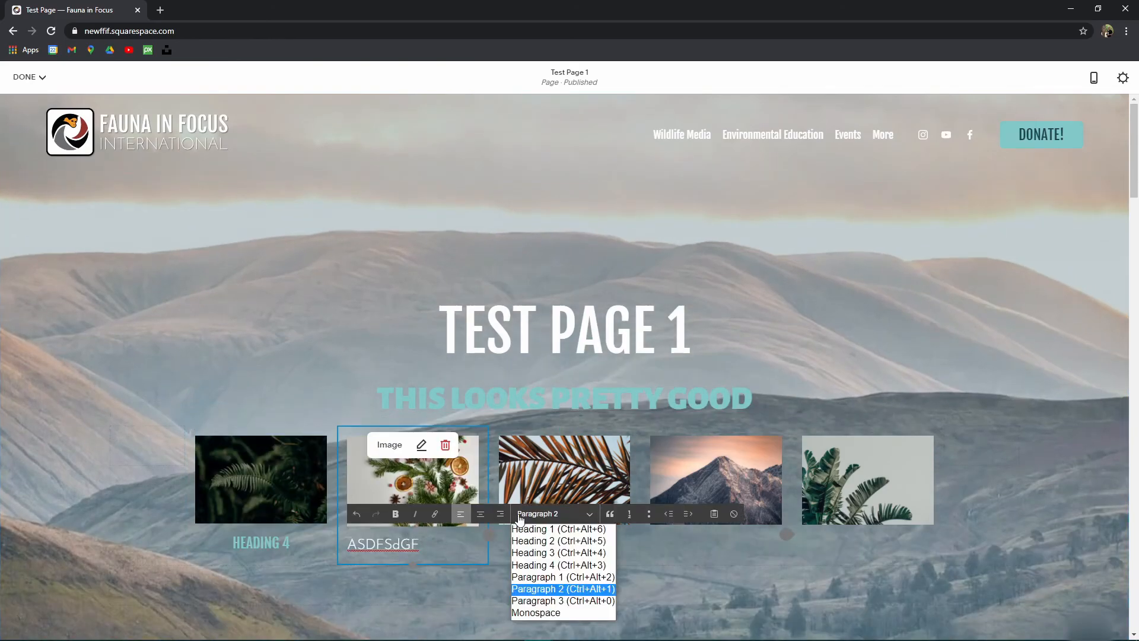
pyautogui.click(558, 566)
# Step: Set the palm-leaf image's caption to Do Not Display and apply it
pyautogui.click(530, 552)
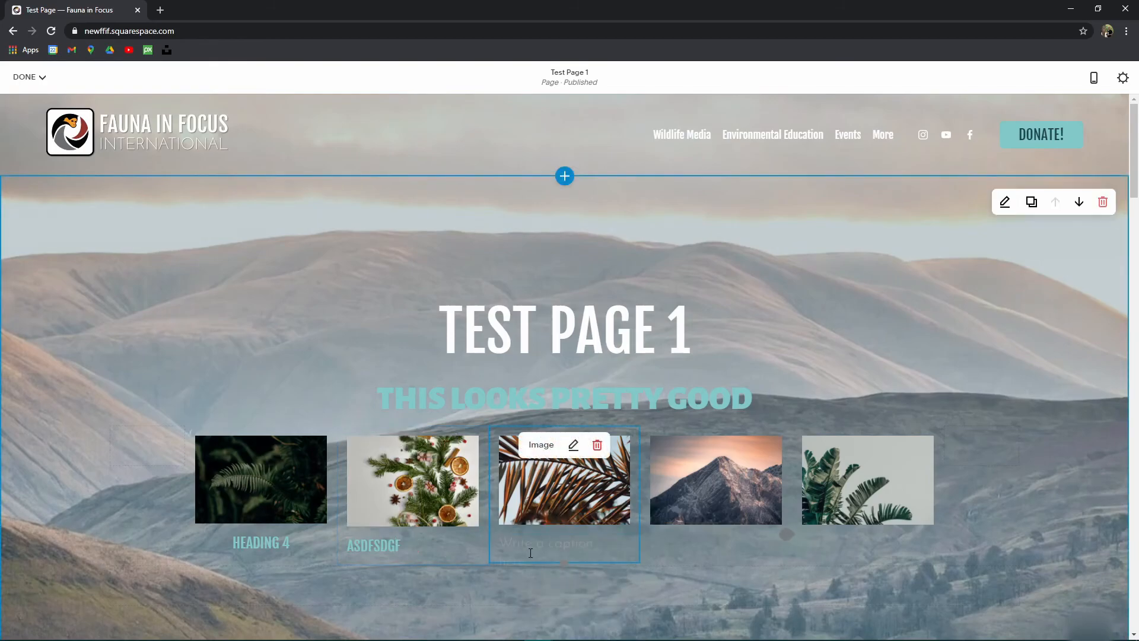
pyautogui.click(572, 444)
pyautogui.click(750, 207)
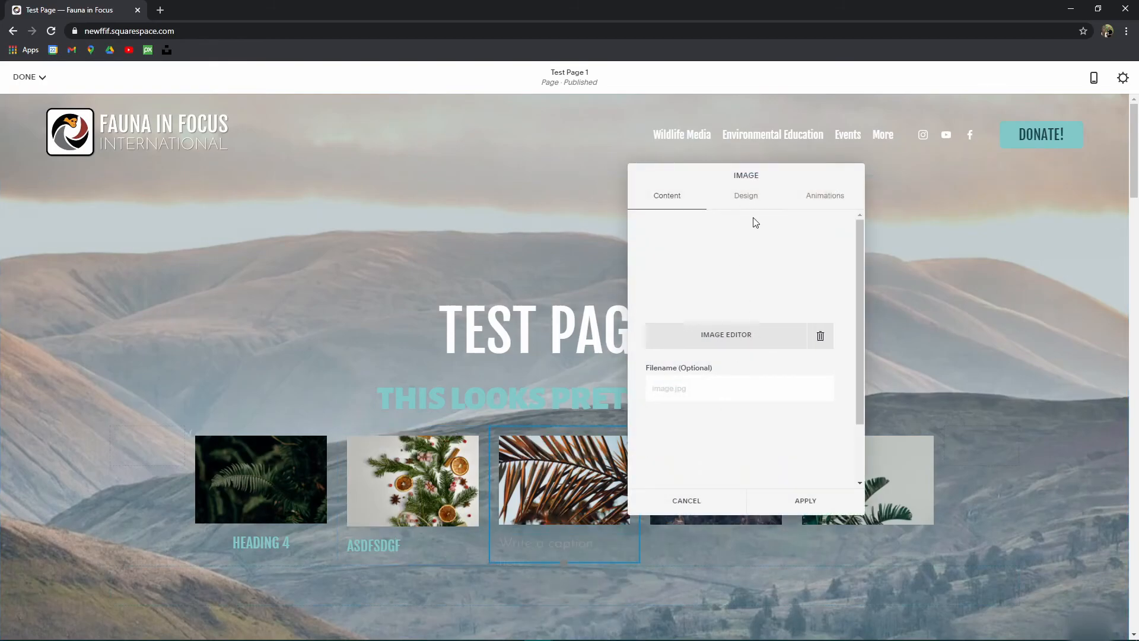
pyautogui.click(724, 393)
pyautogui.click(711, 410)
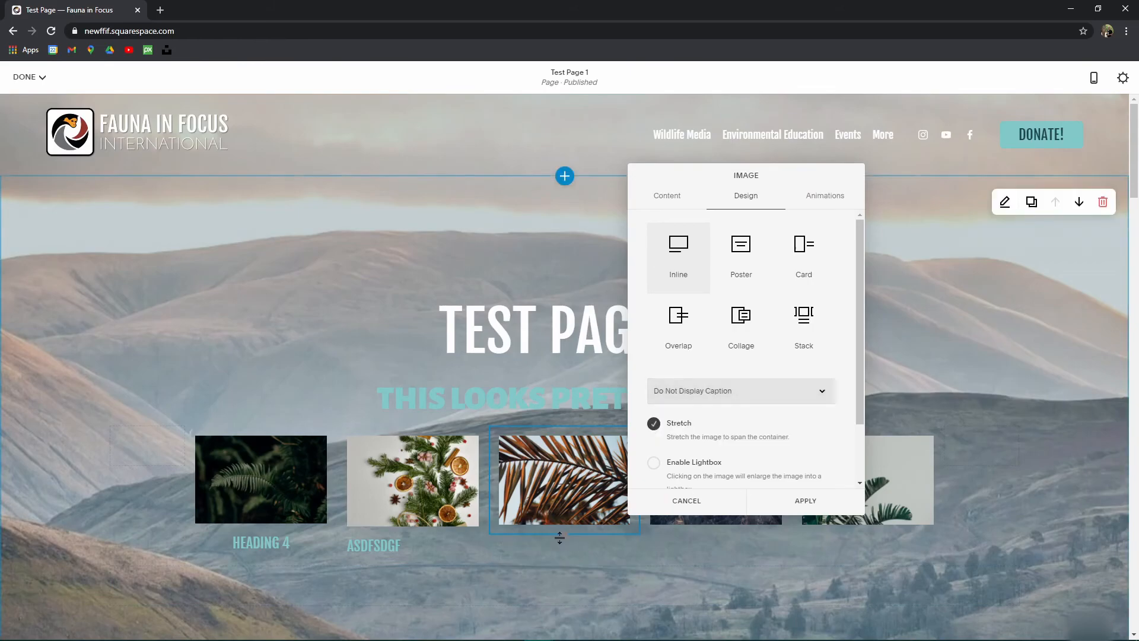
pyautogui.click(406, 461)
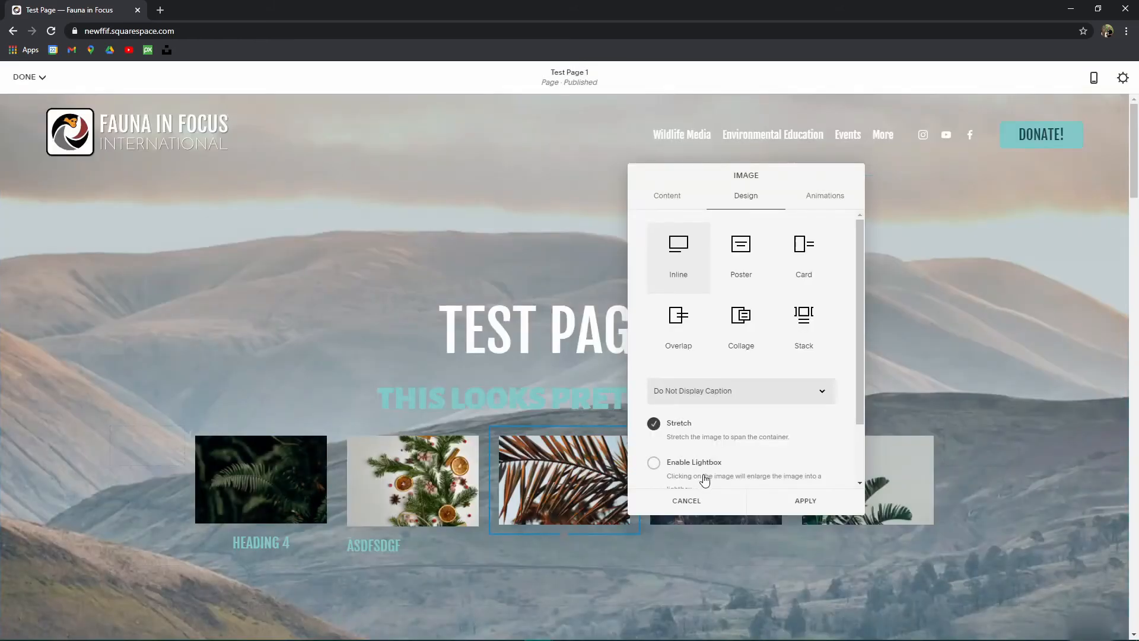
pyautogui.click(805, 500)
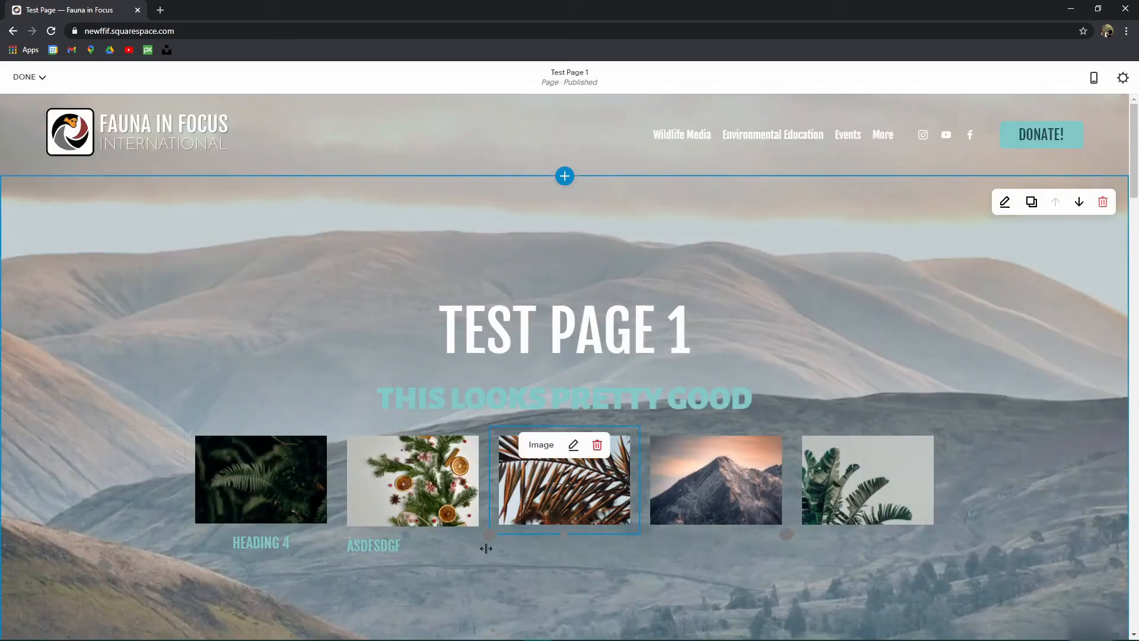
pyautogui.click(489, 535)
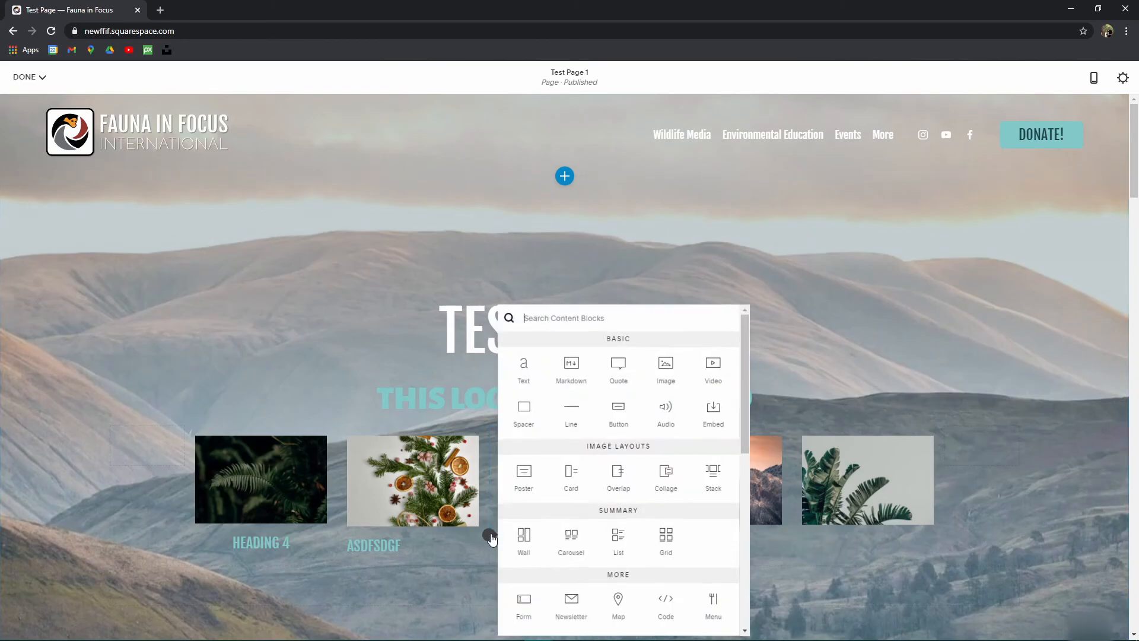
# Step: Add a centred, bold Paragraph 1 'New Caption' text under the palm-leaf image
pyautogui.click(524, 371)
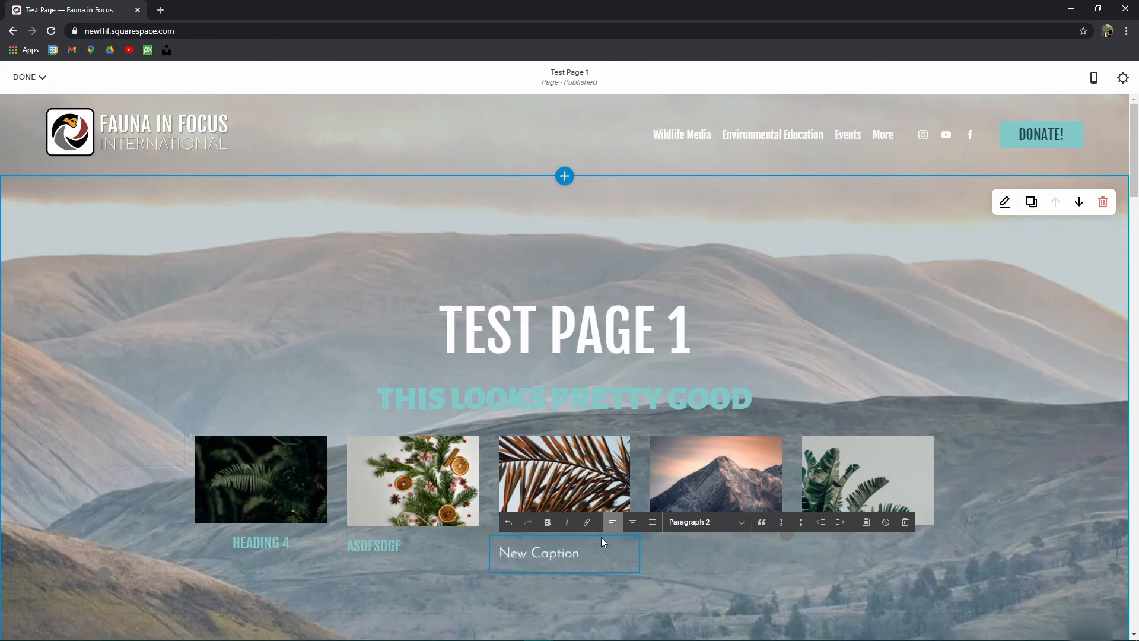
pyautogui.click(631, 522)
pyautogui.click(705, 522)
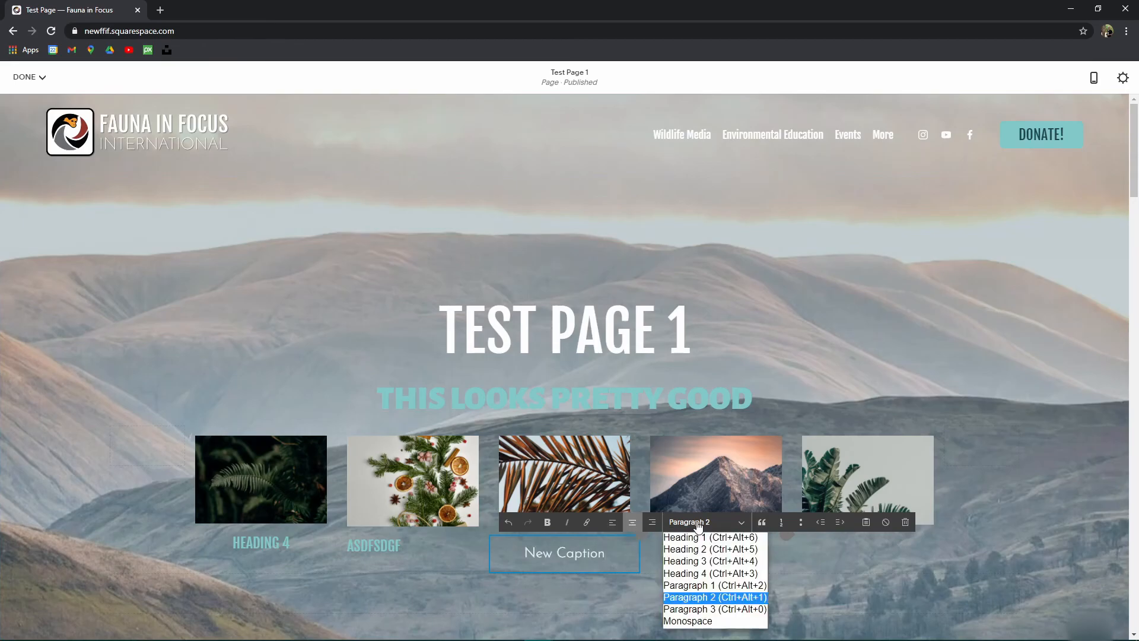
pyautogui.click(725, 589)
pyautogui.scroll(-3, 569, 415)
pyautogui.moveTo(617, 380); pyautogui.dragTo(562, 354)
pyautogui.click(548, 345)
pyautogui.click(339, 467)
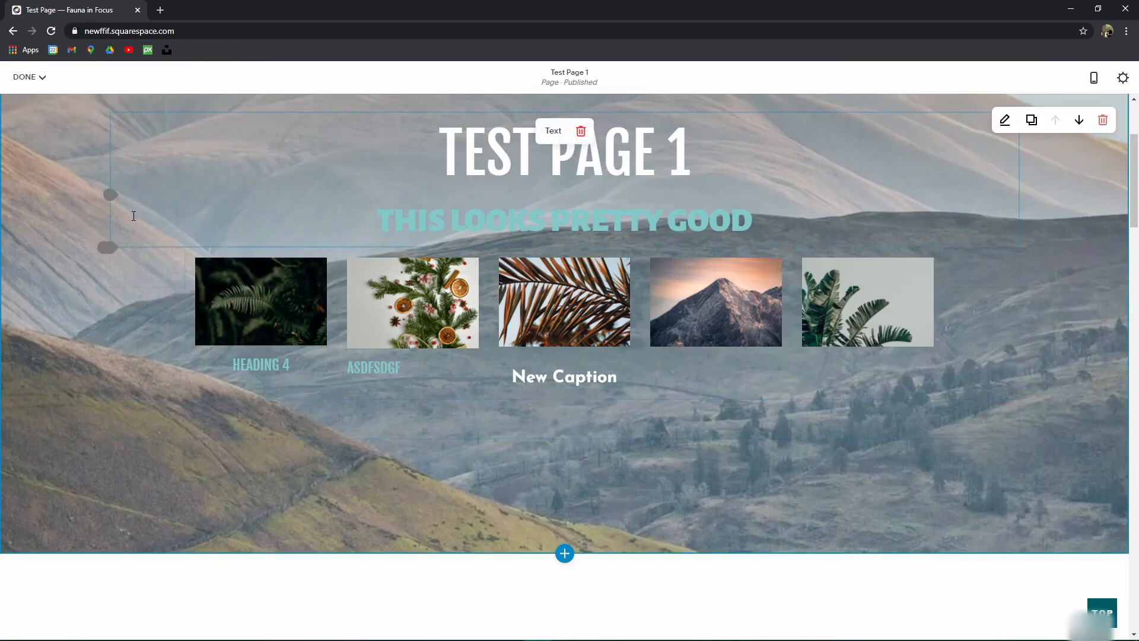
# Step: Set the insertion point just below the image row
pyautogui.moveTo(110, 145); pyautogui.dragTo(107, 248)
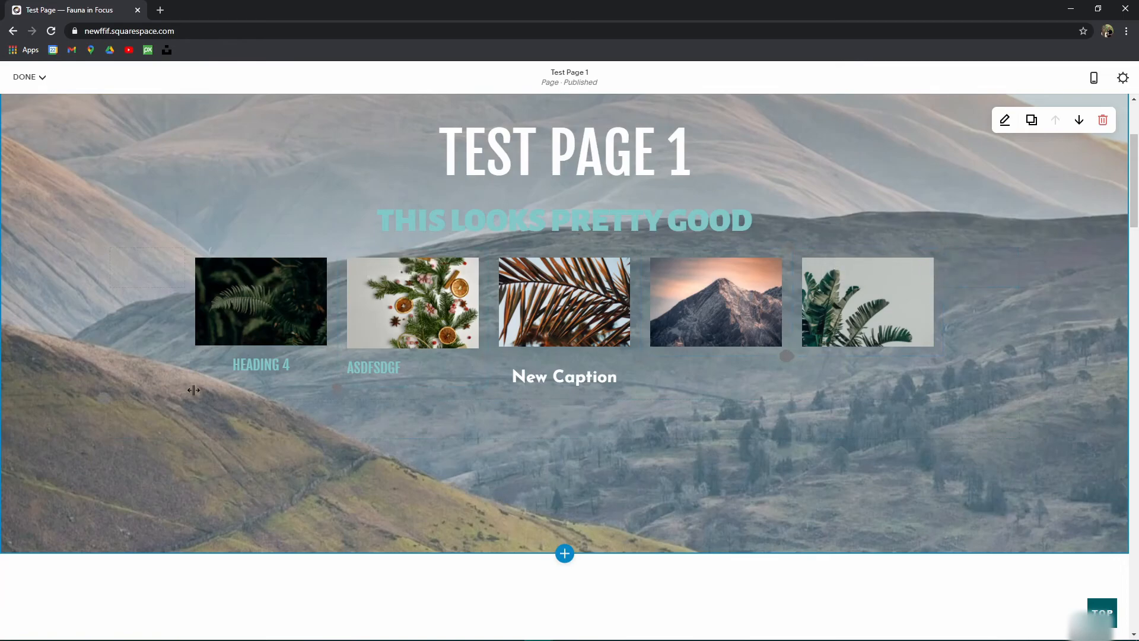
pyautogui.moveTo(187, 393); pyautogui.dragTo(107, 425)
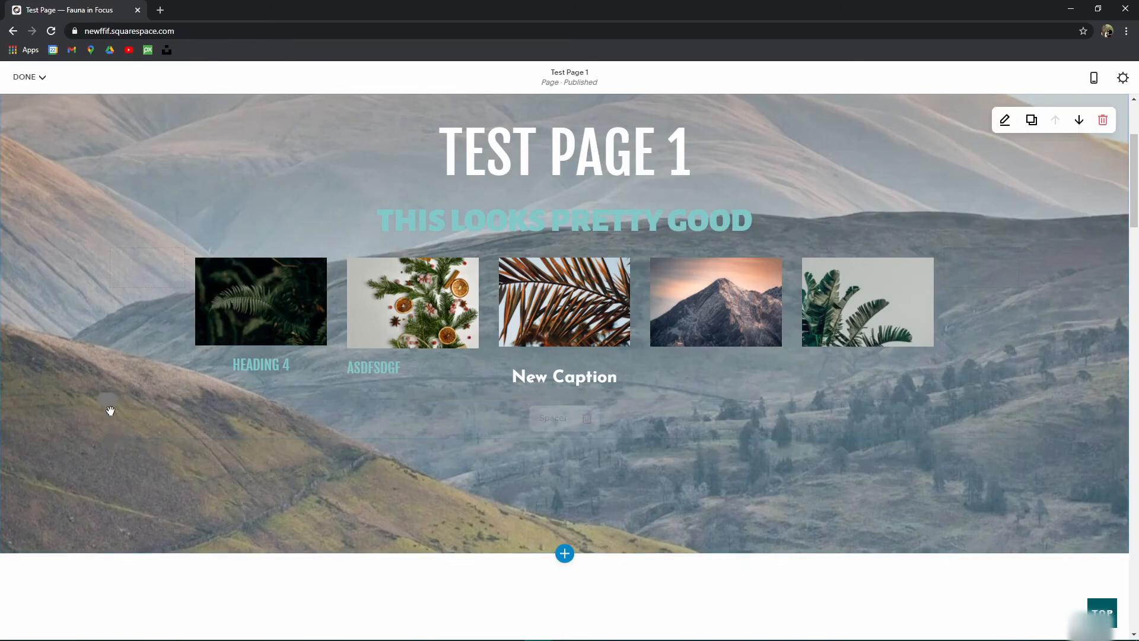
pyautogui.moveTo(187, 383); pyautogui.dragTo(340, 387)
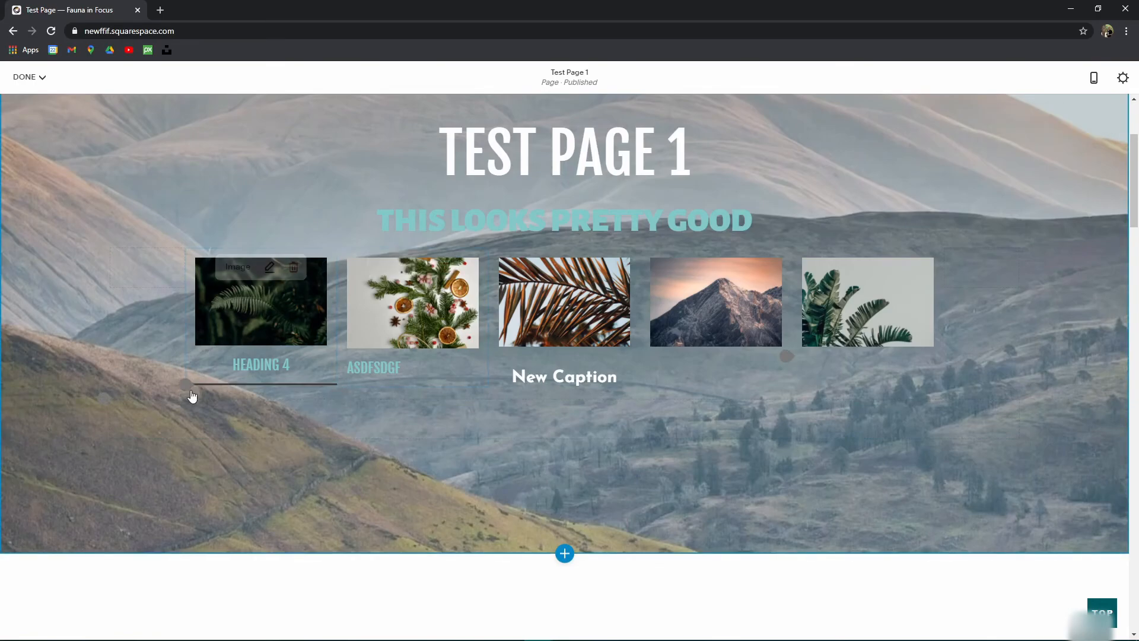
pyautogui.moveTo(185, 386); pyautogui.dragTo(101, 406)
# Step: Insert a Learn More button below the images, browsing page links but leaving the link unset
pyautogui.click(110, 400)
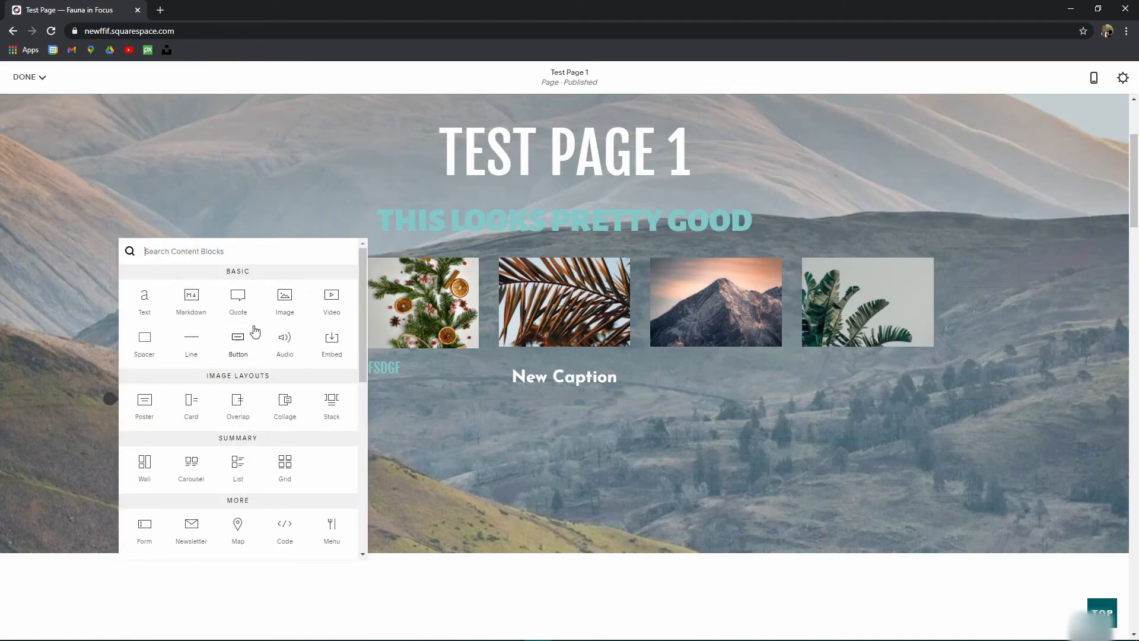
pyautogui.click(236, 344)
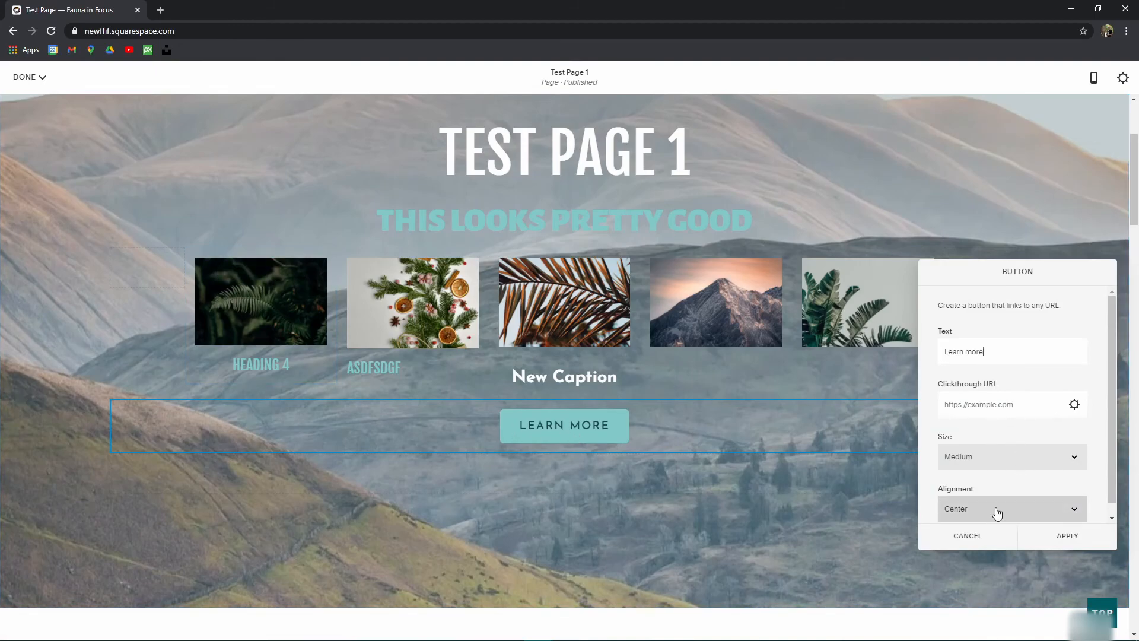
pyautogui.click(1073, 406)
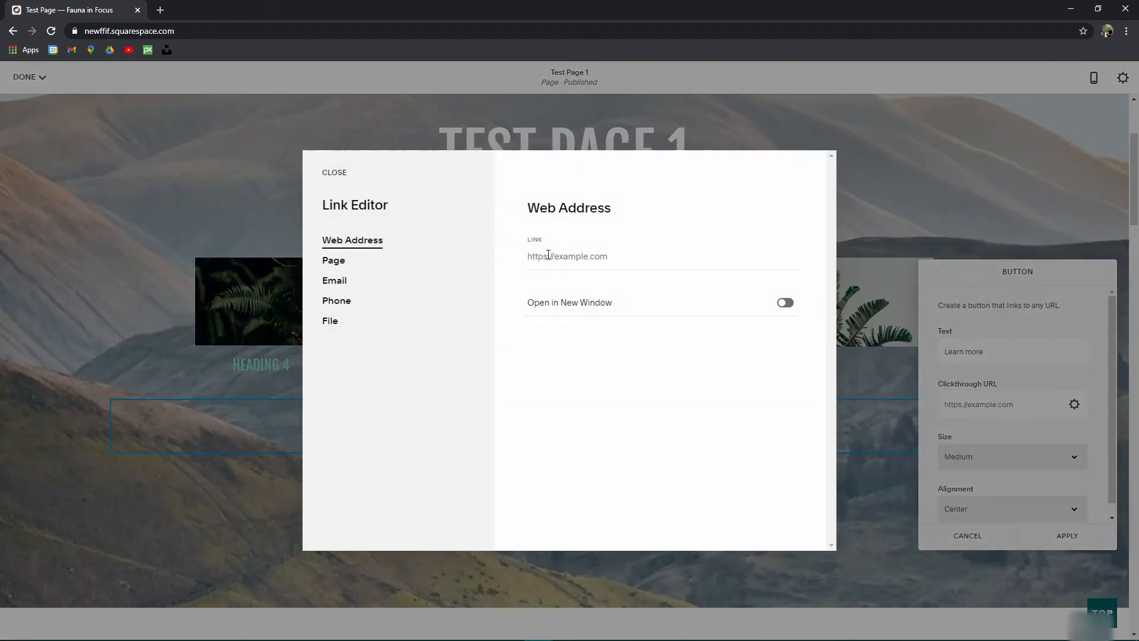
pyautogui.click(349, 268)
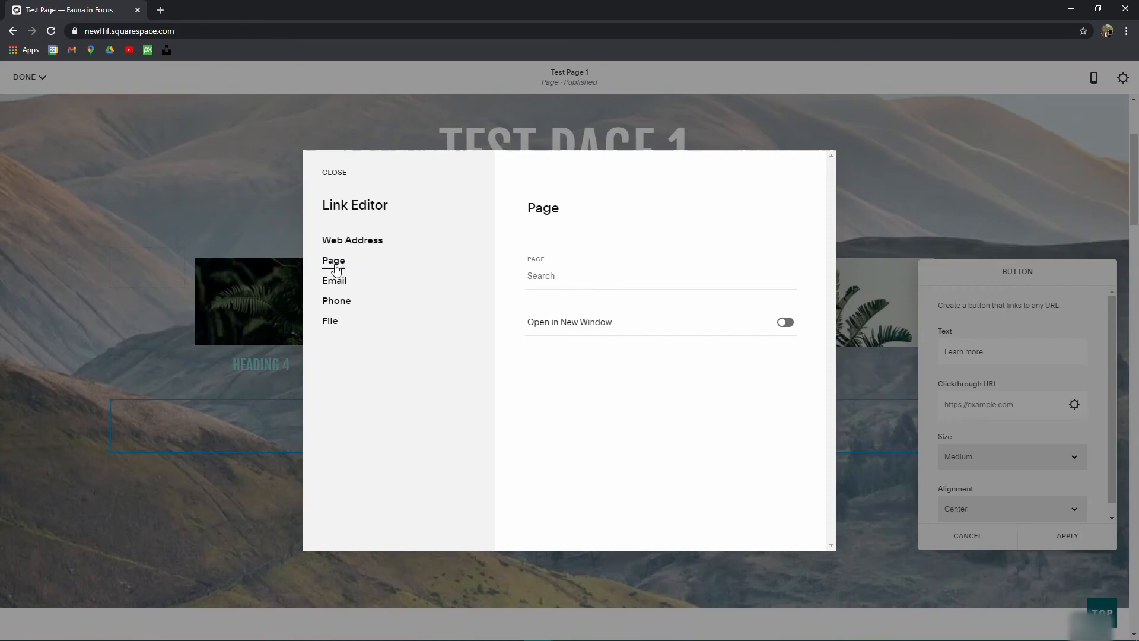
pyautogui.click(603, 282)
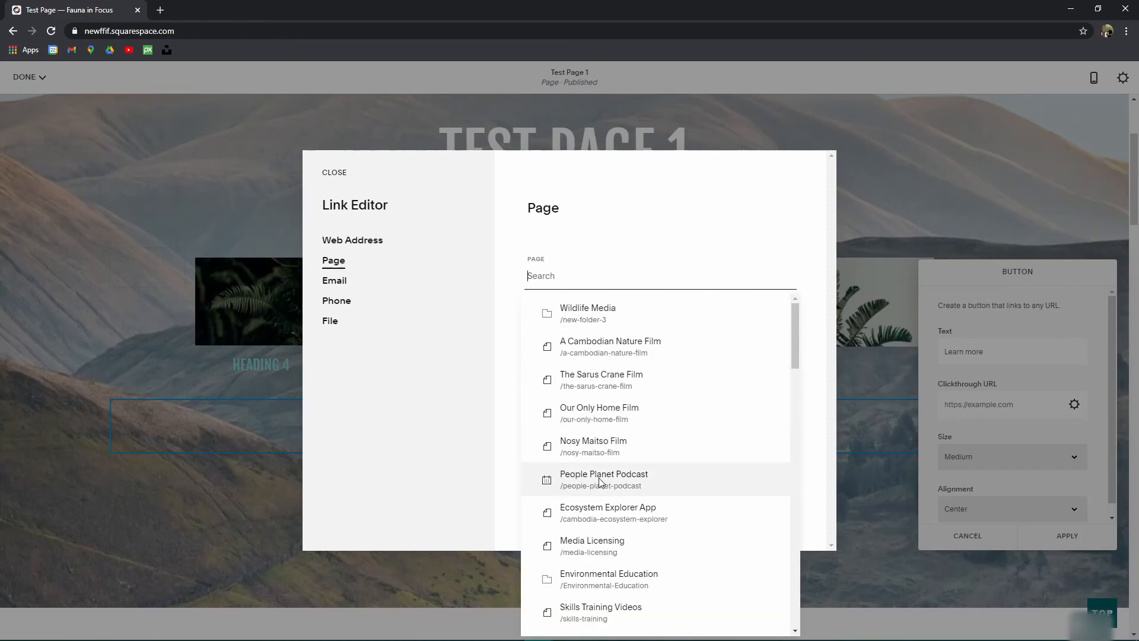
pyautogui.scroll(-4, 601, 379)
pyautogui.scroll(4, 602, 412)
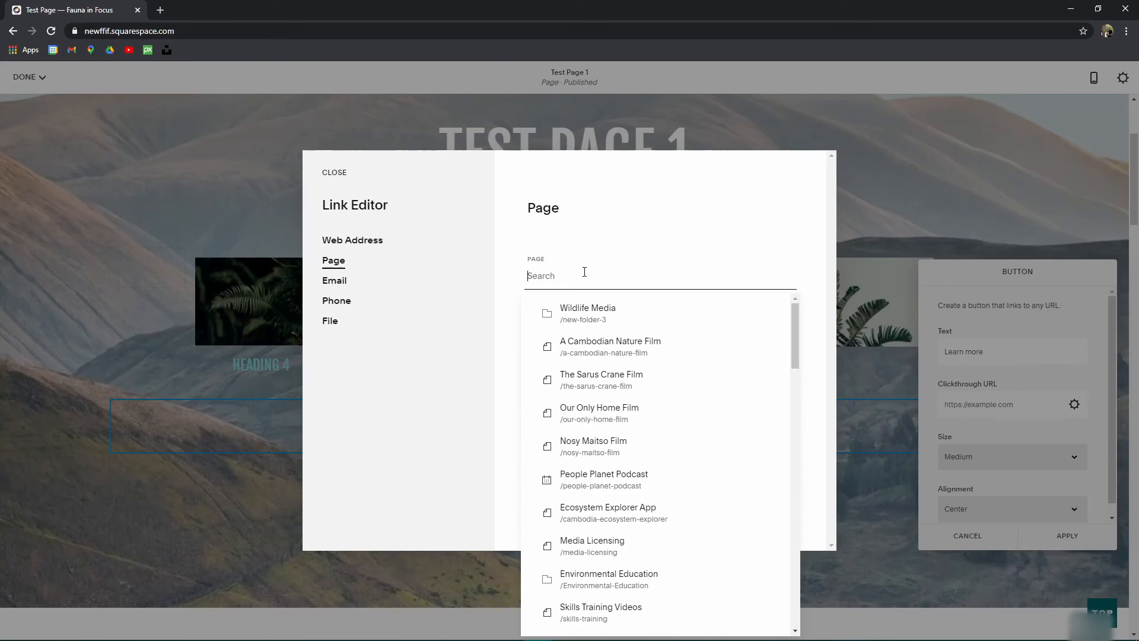
pyautogui.write('/nature')
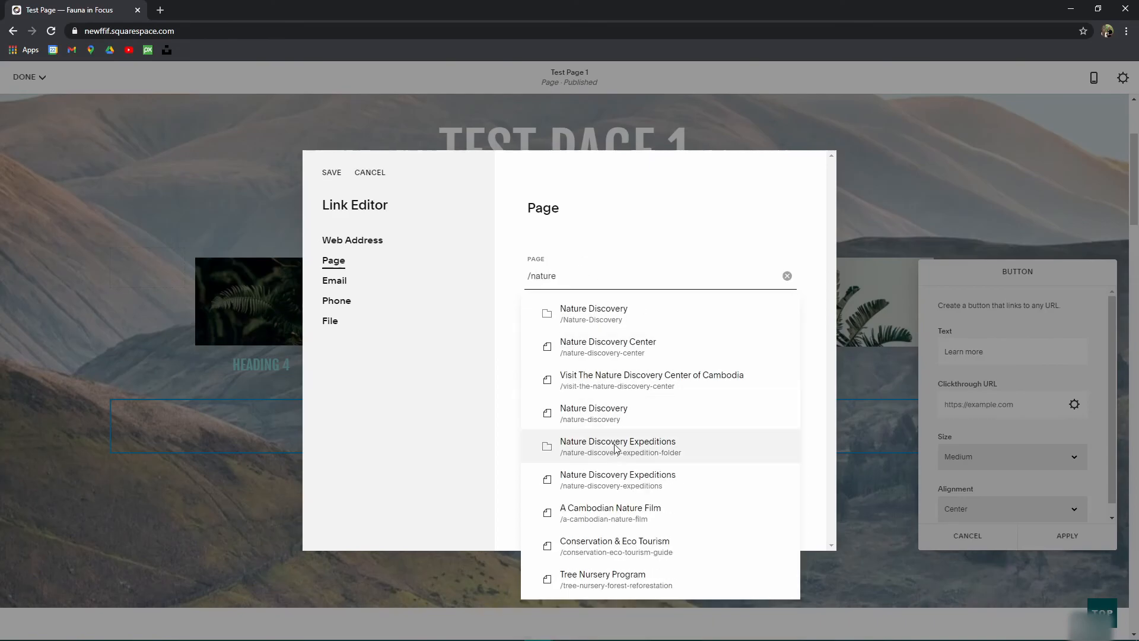
pyautogui.doubleClick(605, 283)
pyautogui.press('BackSpace')
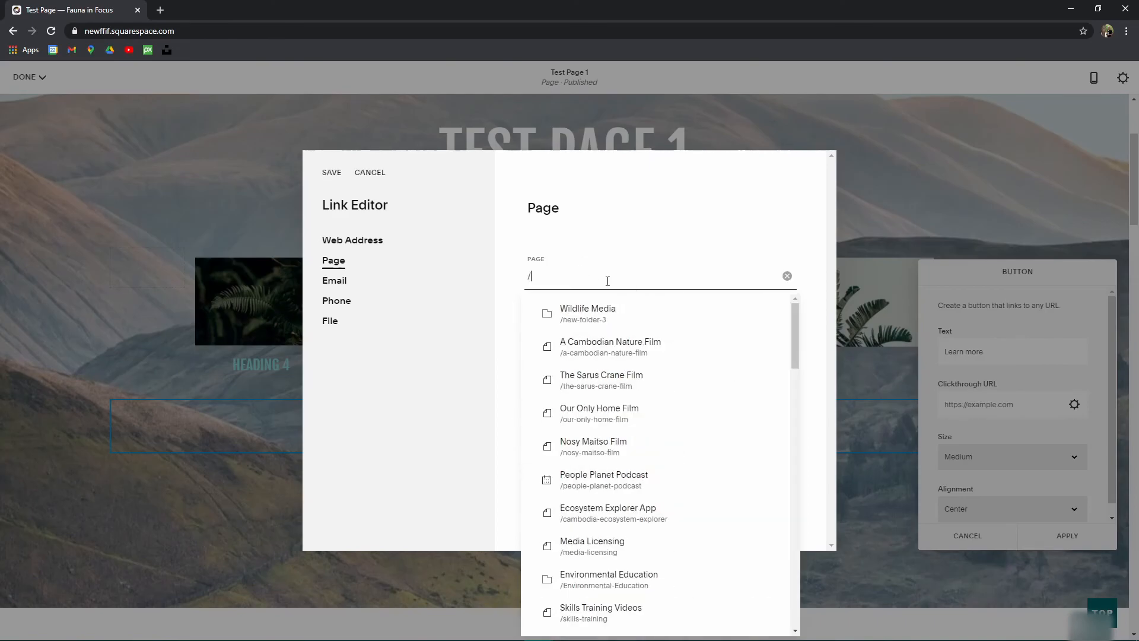
pyautogui.press('BackSpace')
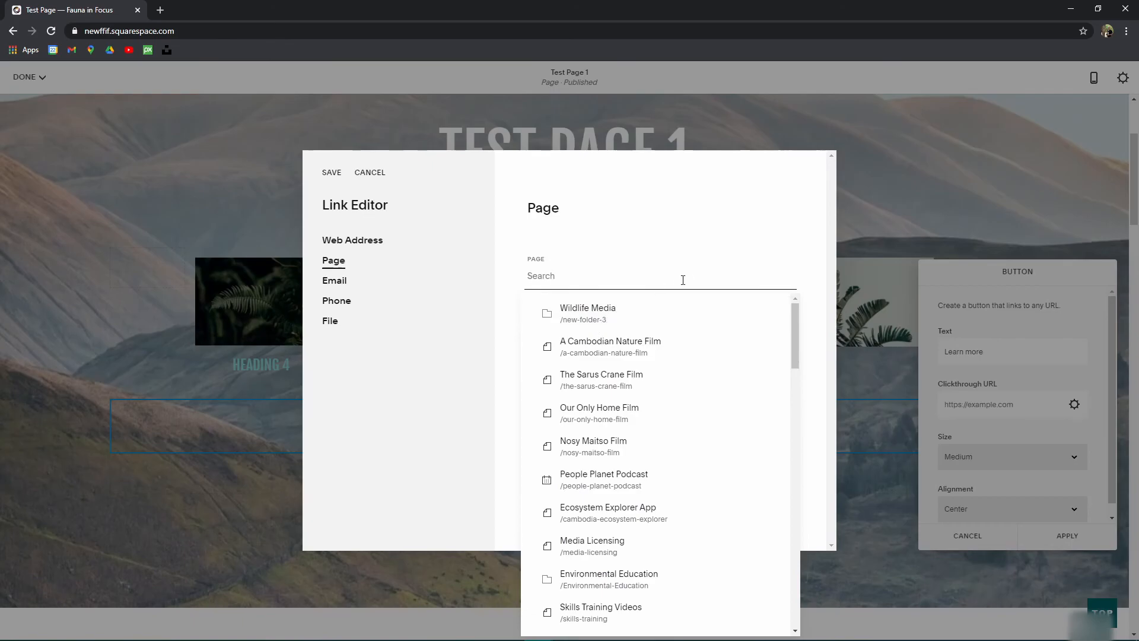
pyautogui.click(369, 173)
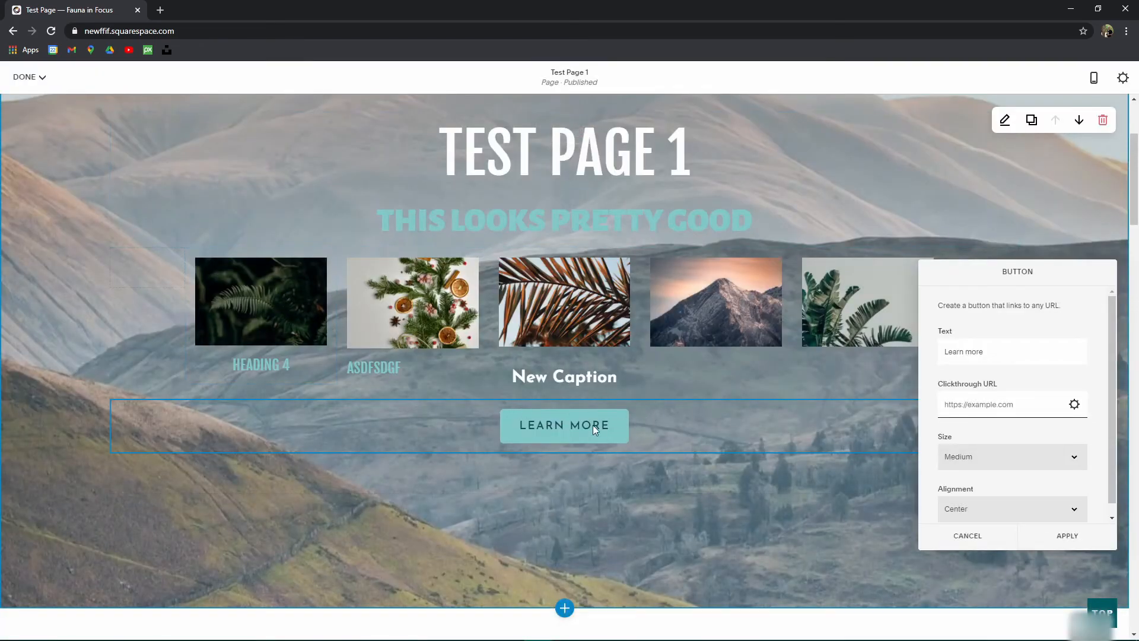
# Step: Relabel the button 'Set The Text' and make it Large
pyautogui.tripleClick(997, 351)
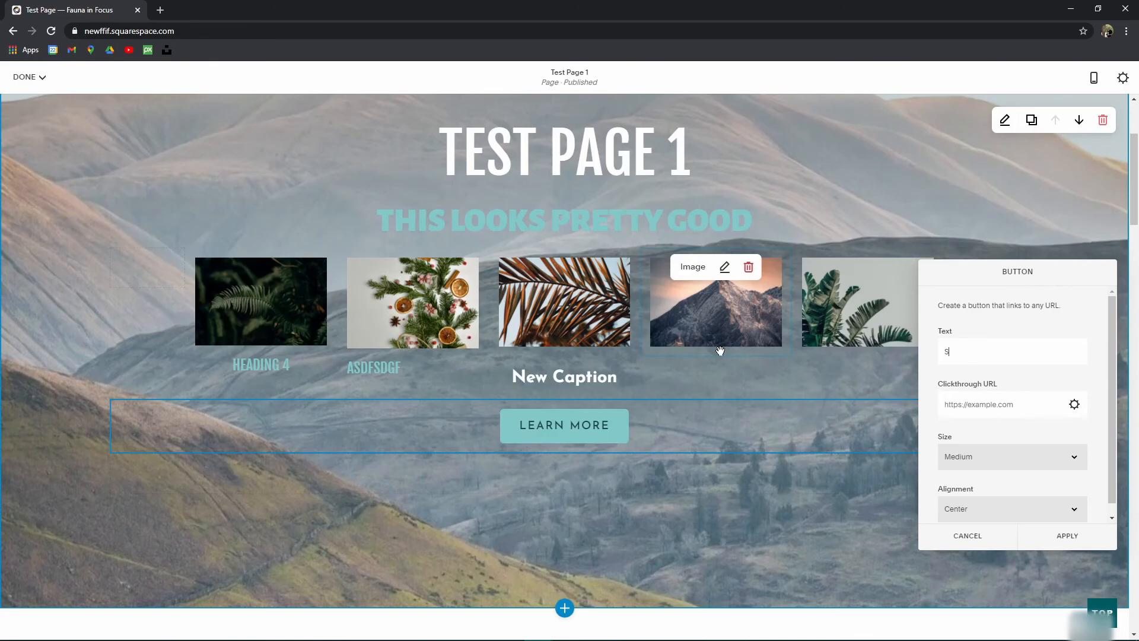
pyautogui.write('Set The Text')
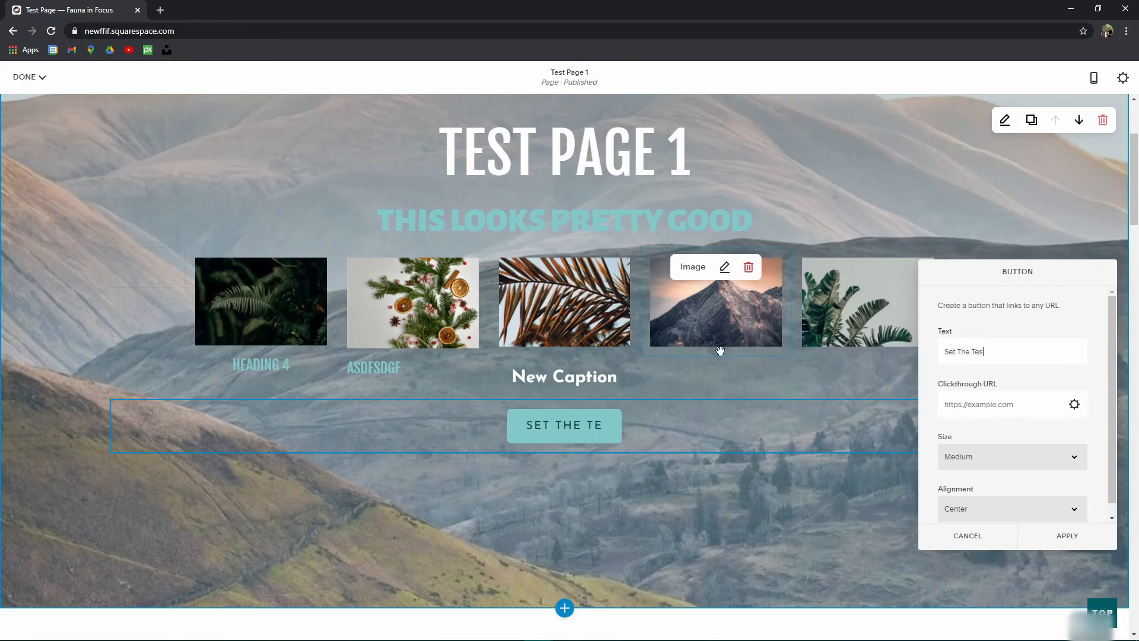
pyautogui.scroll(-1, 1012, 427)
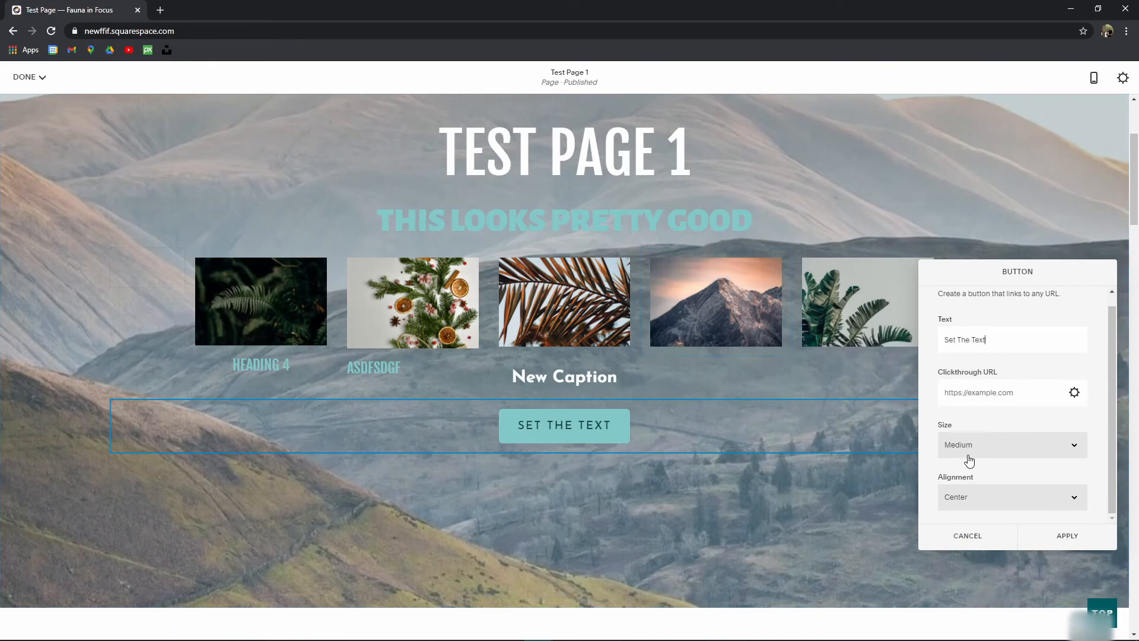
pyautogui.click(967, 452)
pyautogui.click(970, 464)
pyautogui.click(997, 447)
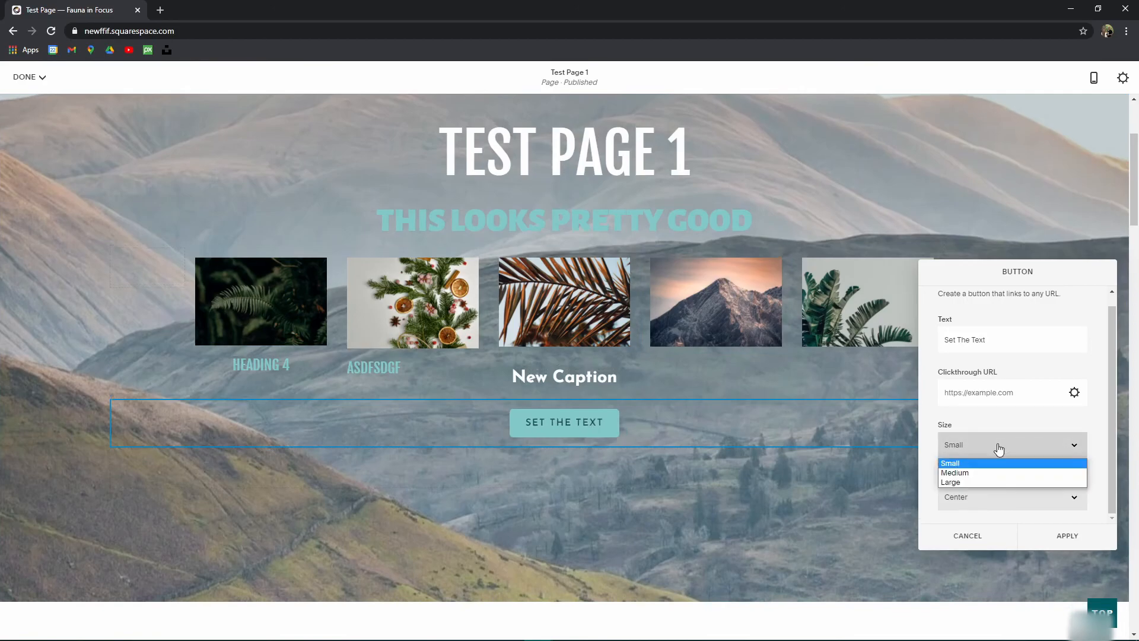
pyautogui.click(985, 473)
pyautogui.click(993, 452)
pyautogui.click(982, 482)
# Step: Try left and right alignment, then centre the button
pyautogui.click(985, 498)
pyautogui.click(967, 513)
pyautogui.click(967, 502)
pyautogui.click(973, 534)
pyautogui.click(992, 501)
pyautogui.click(984, 525)
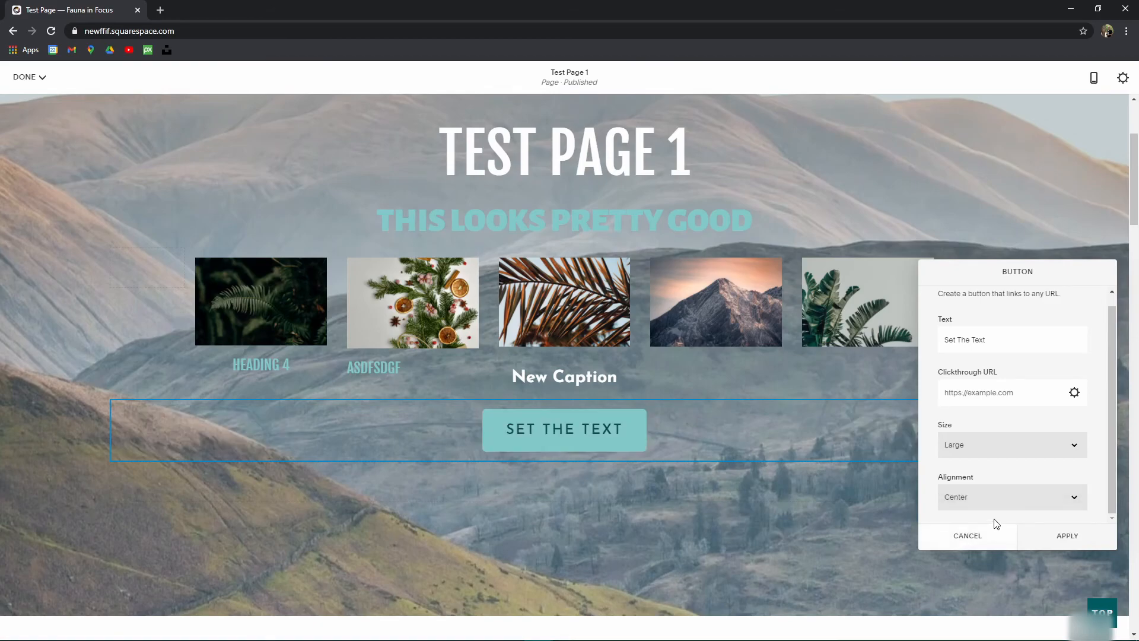
# Step: Apply the 'Set The Text' button settings, save Test Page 1 via Done, and resume editing
pyautogui.click(1060, 542)
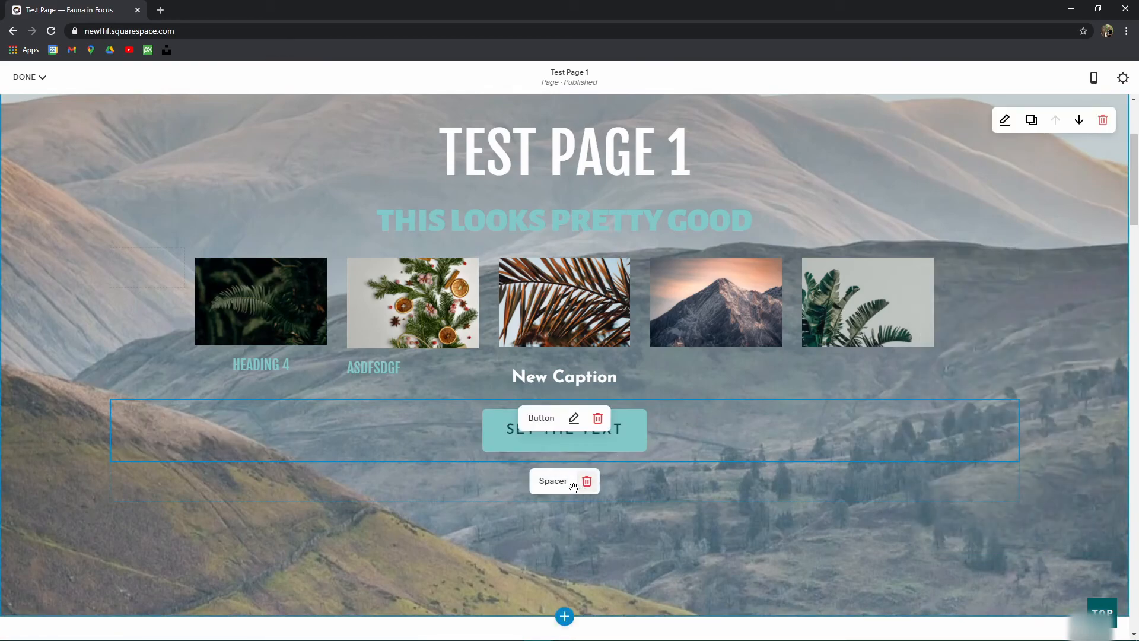
pyautogui.moveTo(52, 92)
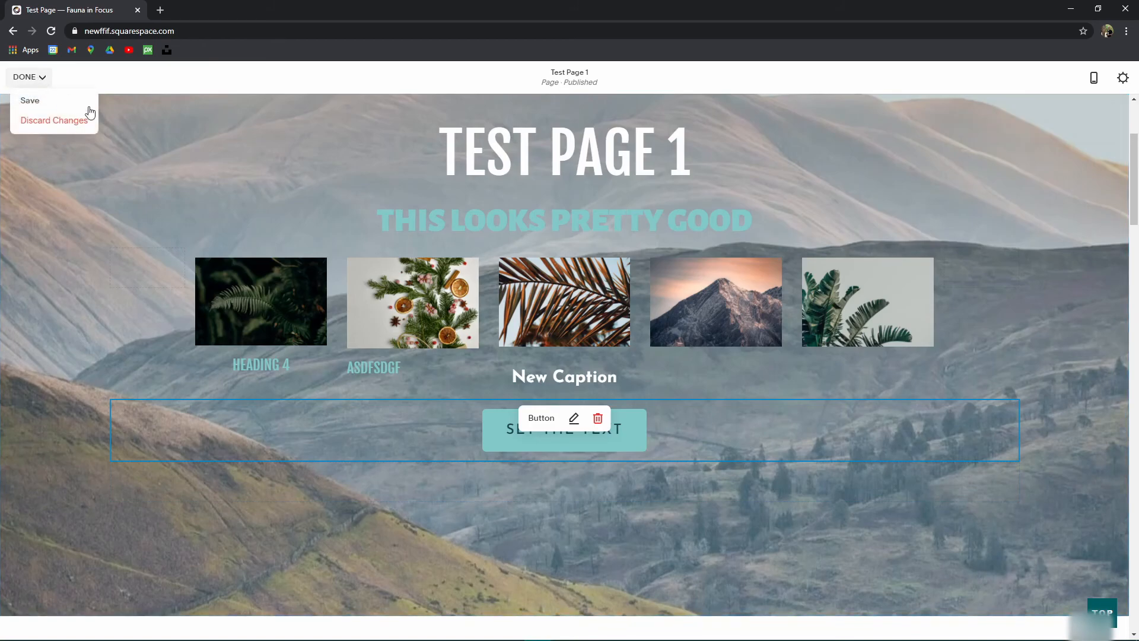
pyautogui.click(34, 106)
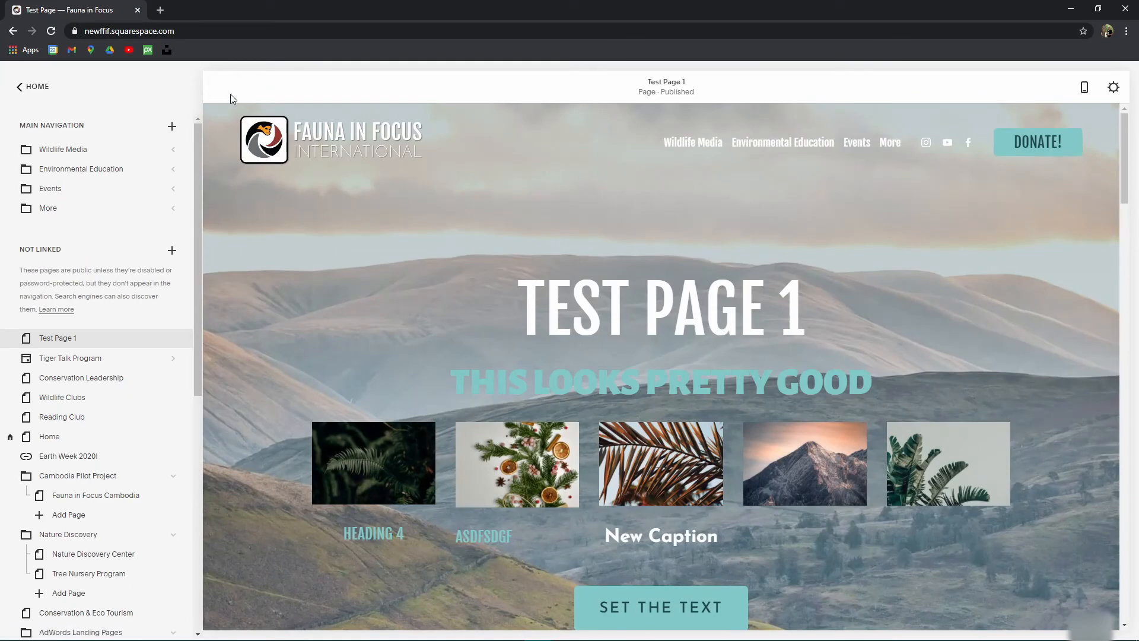
pyautogui.click(226, 89)
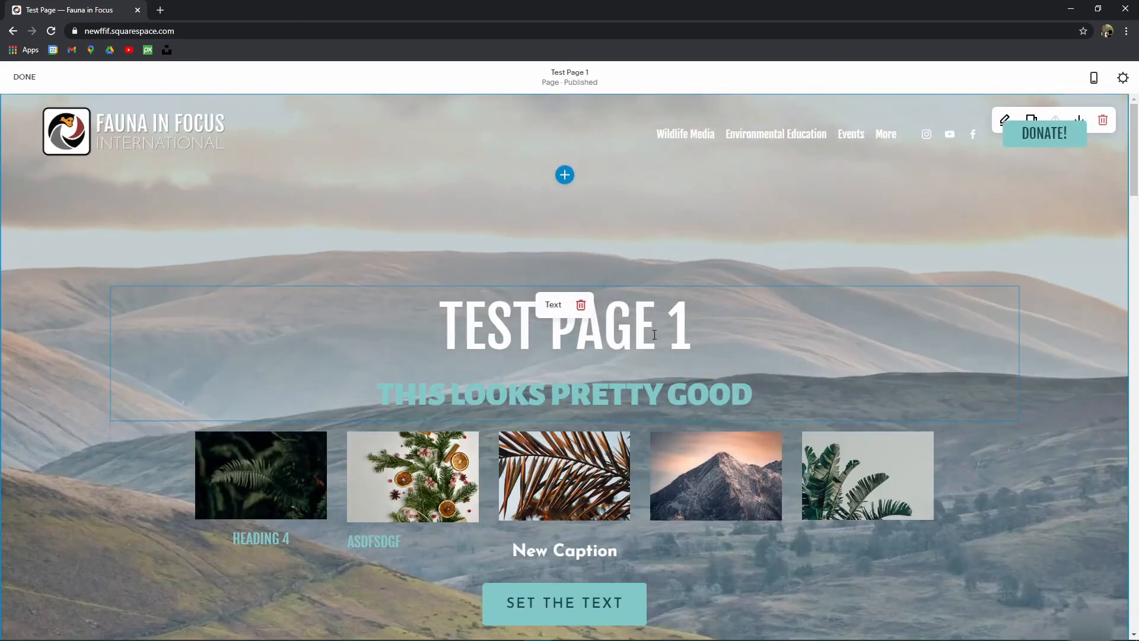
pyautogui.scroll(-3, 581, 389)
pyautogui.scroll(3, 585, 379)
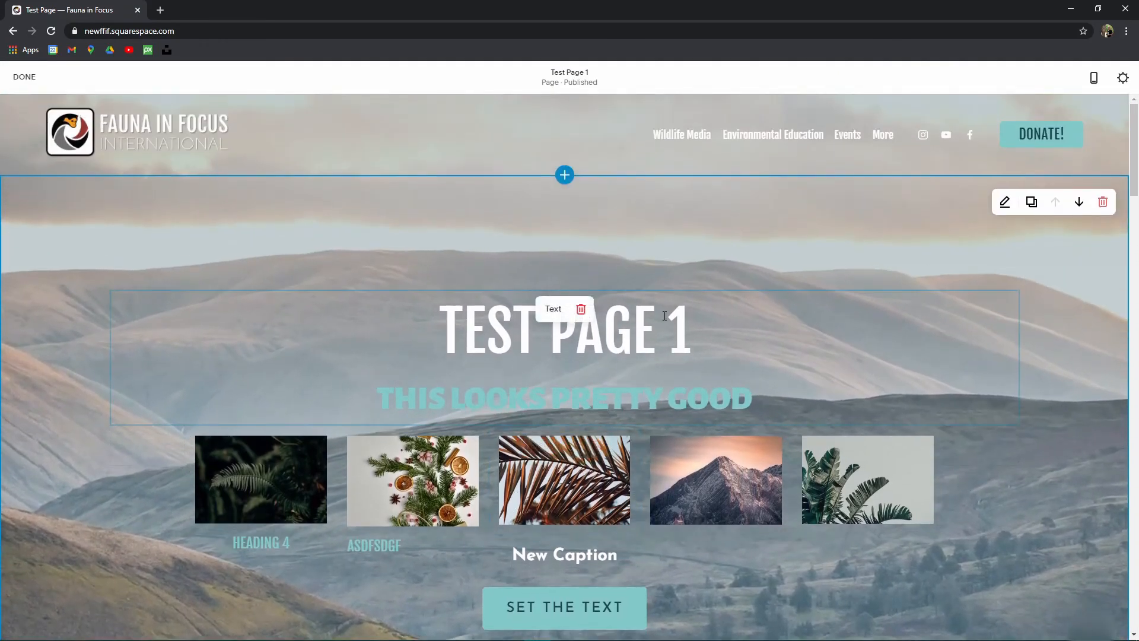
# Step: Try White Bold and Dark Bold, then give the hero section the Dark Minimal theme
pyautogui.click(1005, 202)
pyautogui.click(1095, 212)
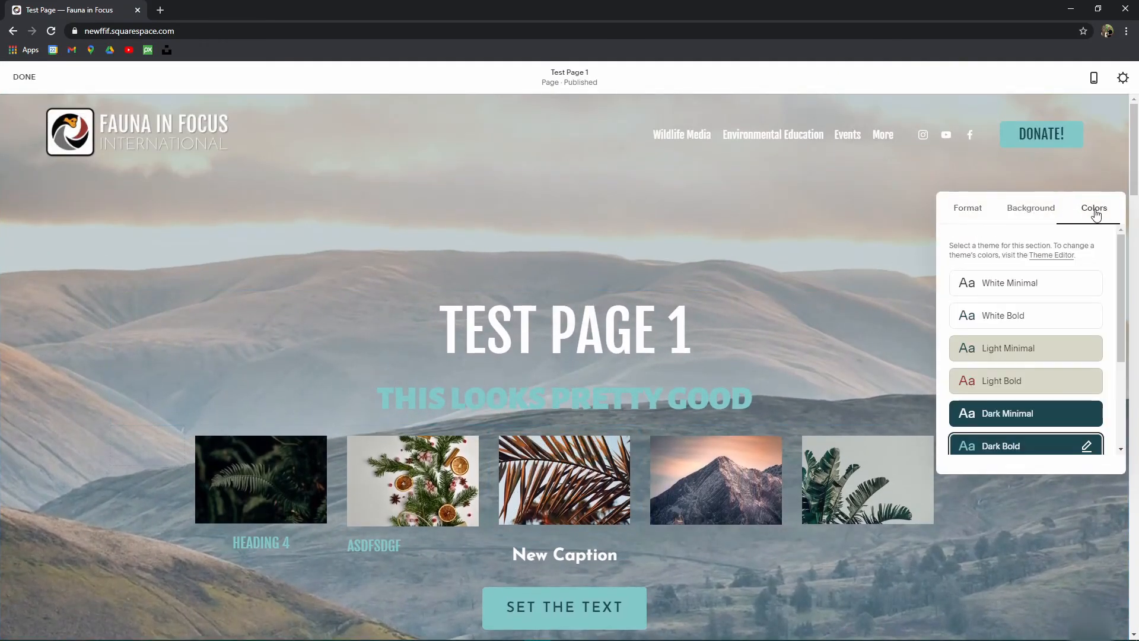
pyautogui.scroll(-2, 1053, 383)
pyautogui.click(1034, 261)
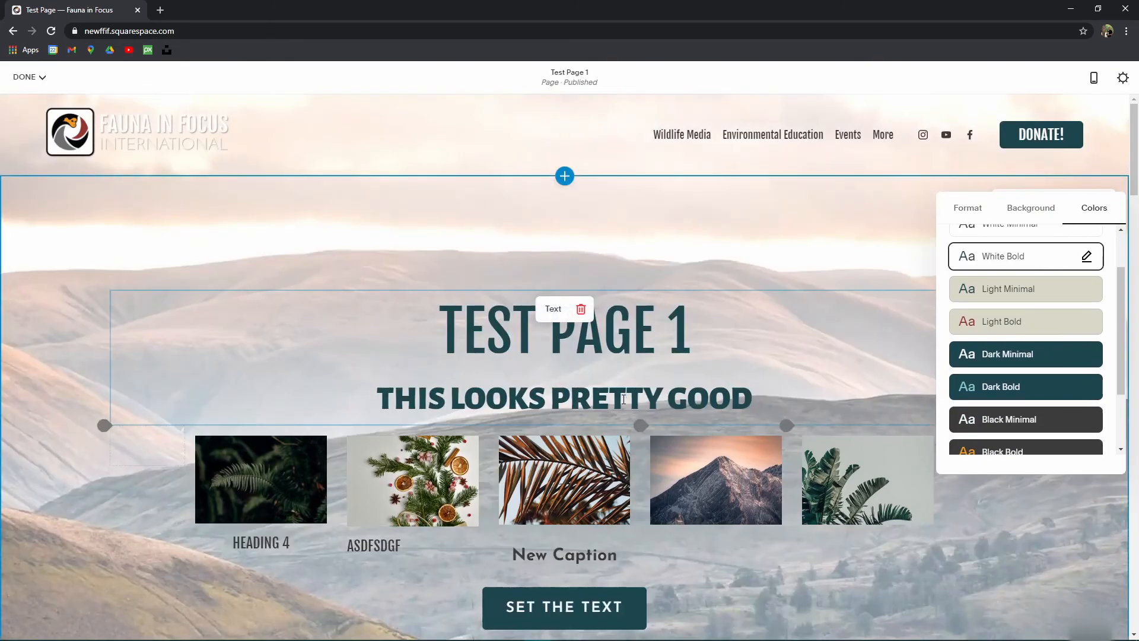
pyautogui.scroll(-2, 623, 398)
pyautogui.click(1034, 388)
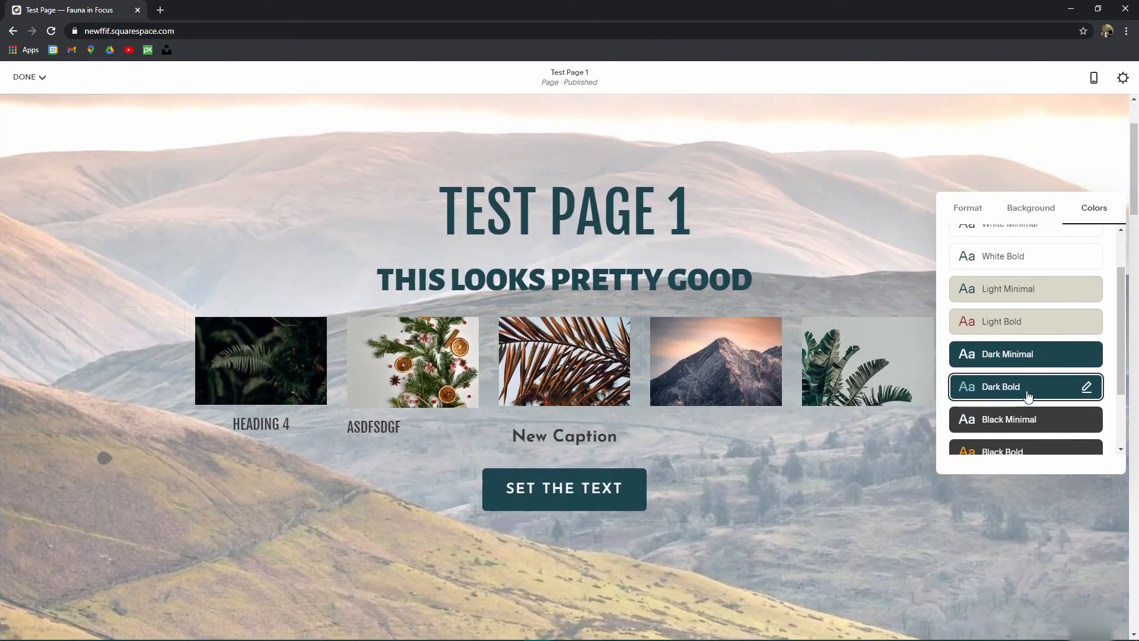
pyautogui.click(1003, 354)
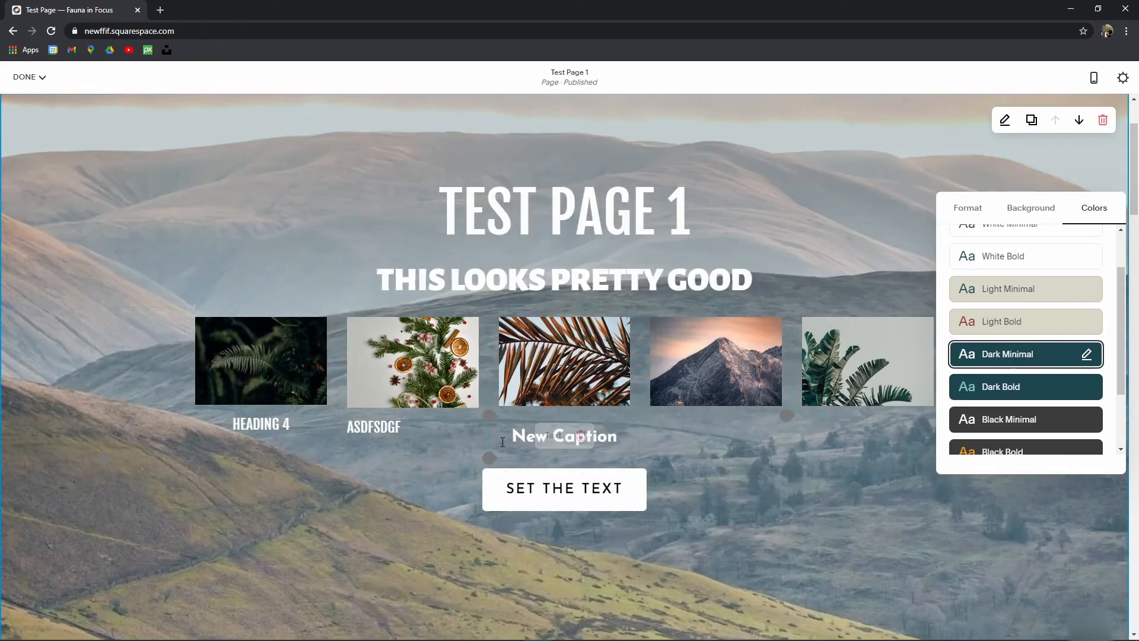
# Step: Set the section's background overlay opacity to 50%
pyautogui.click(1038, 213)
pyautogui.scroll(-2, 997, 418)
pyautogui.moveTo(994, 391); pyautogui.dragTo(1035, 390)
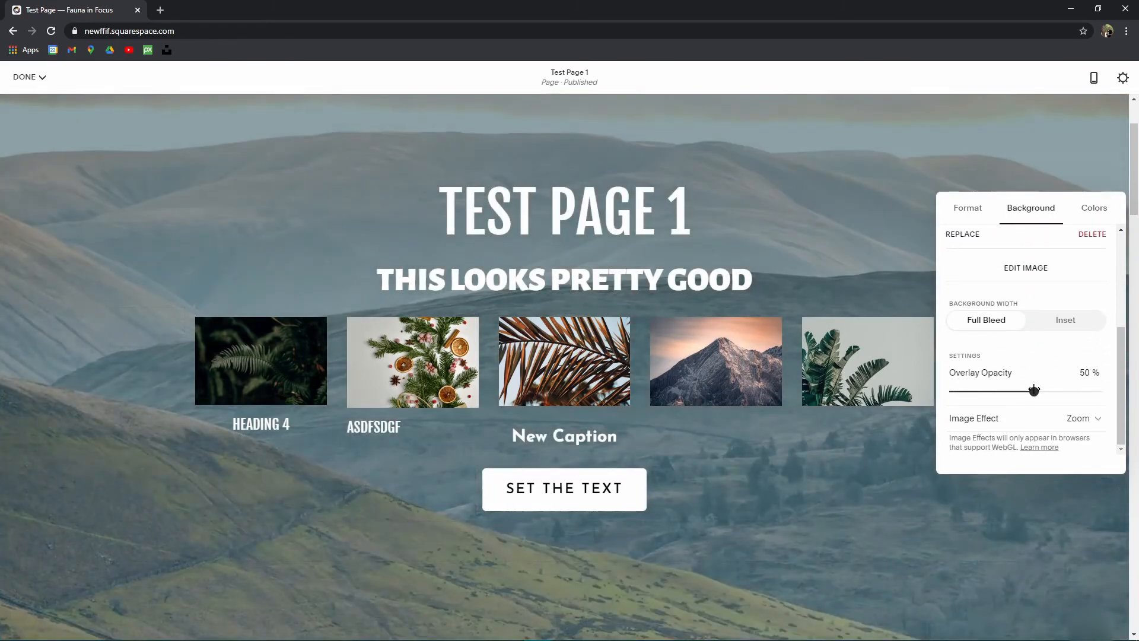
pyautogui.click(776, 513)
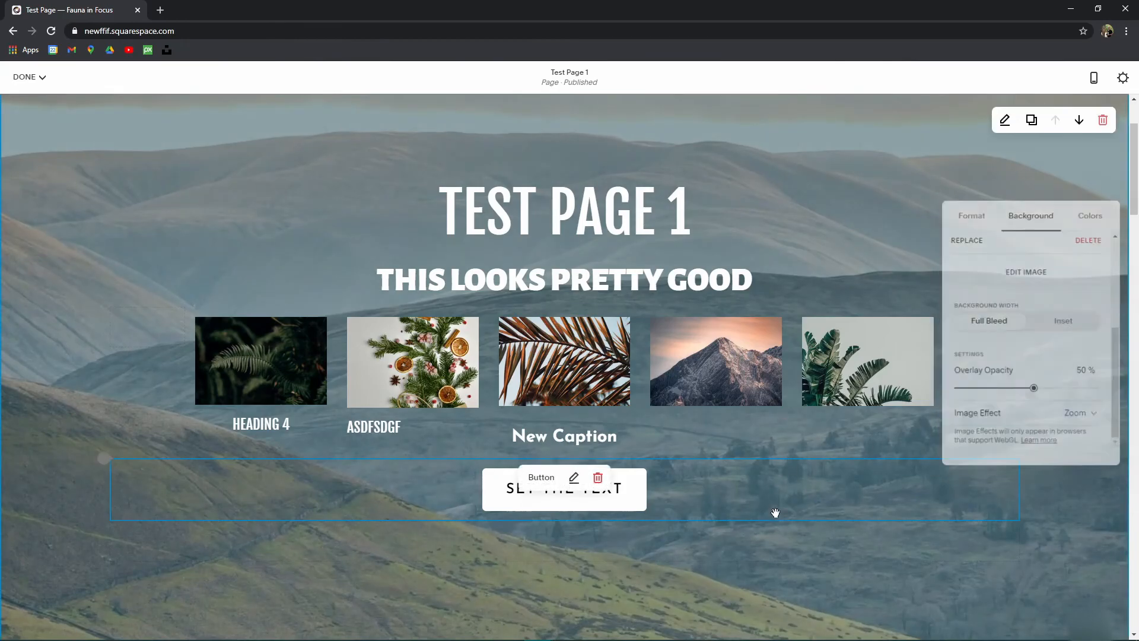
pyautogui.scroll(2, 353, 255)
pyautogui.click(26, 77)
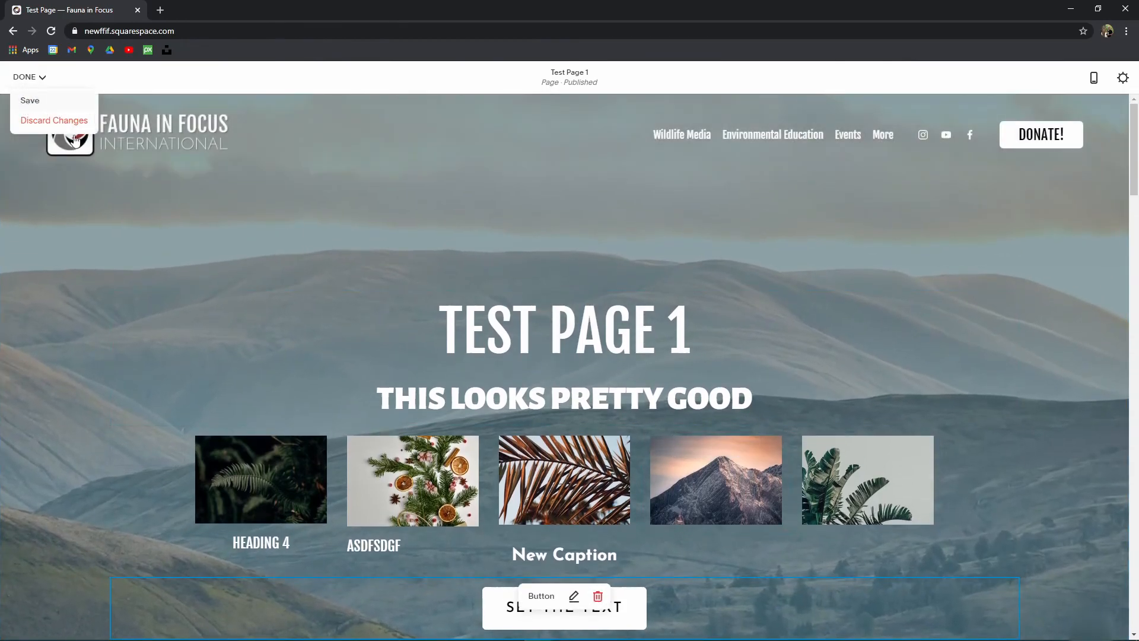
# Step: In the BUILD IT text block, try Paragraph 1/3 for the body and Heading 4/2 for the heading
pyautogui.scroll(-10, 666, 389)
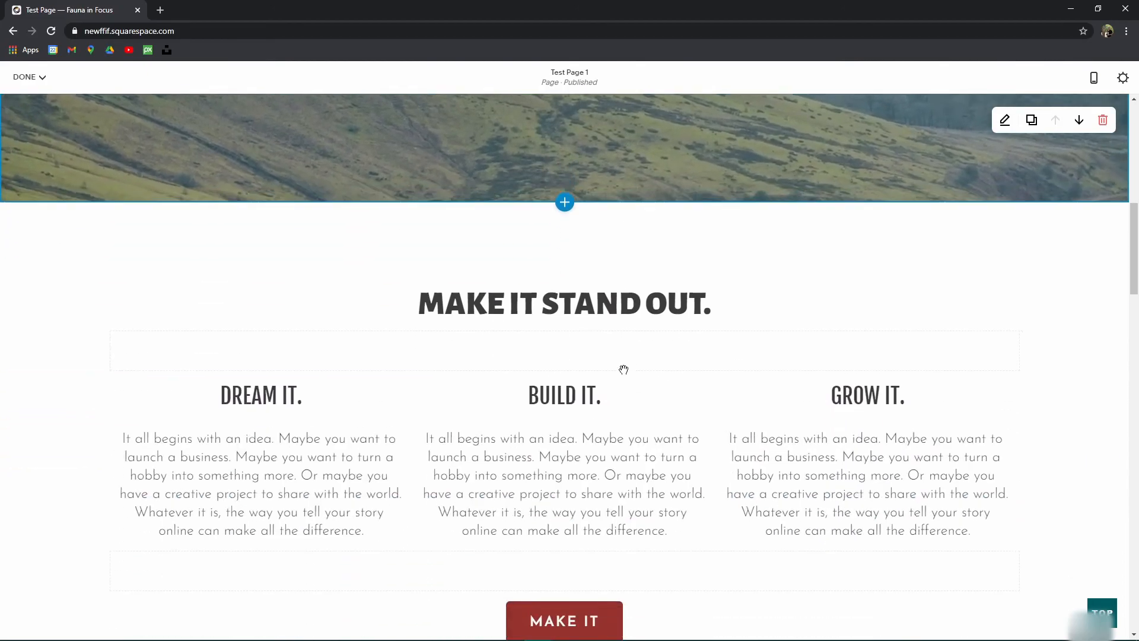
pyautogui.scroll(-2, 738, 343)
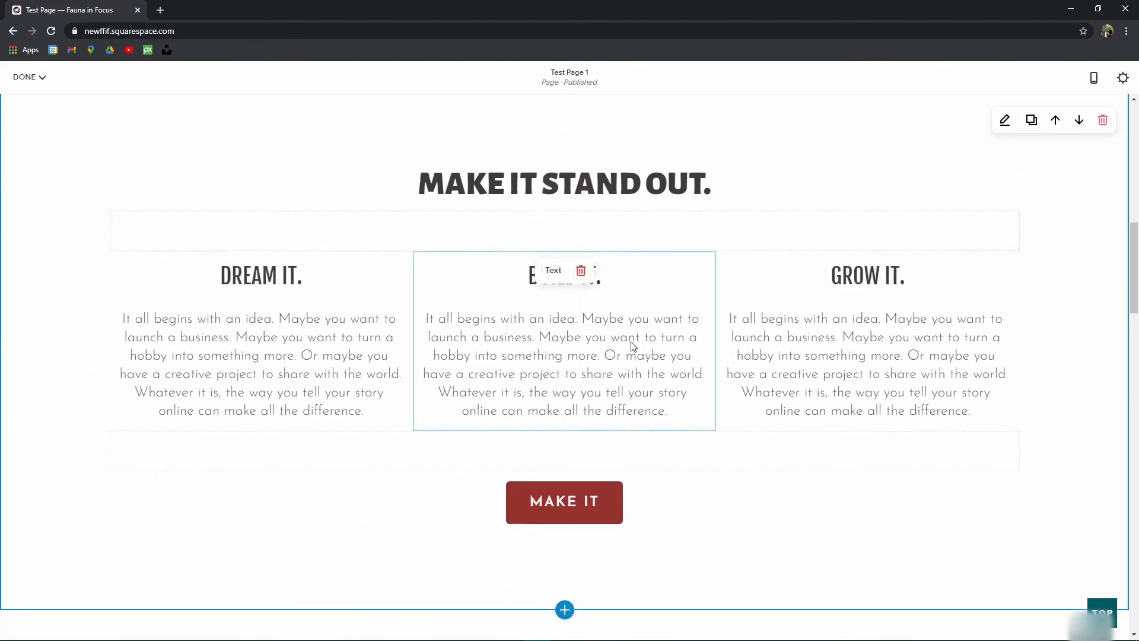
pyautogui.click(518, 273)
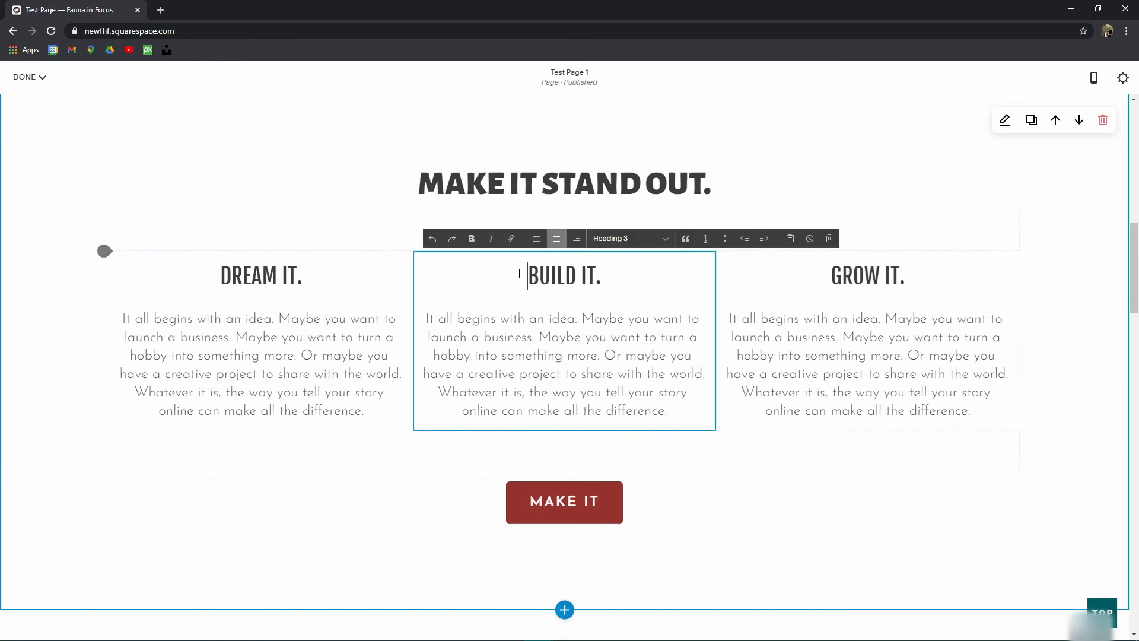
pyautogui.click(556, 355)
pyautogui.click(630, 249)
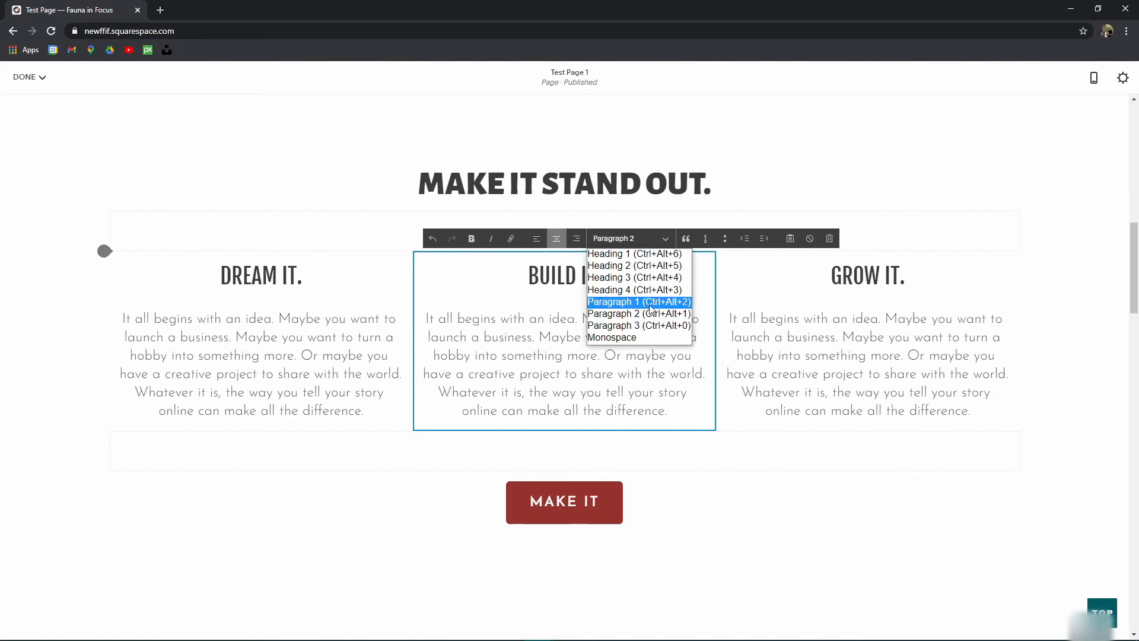
pyautogui.click(631, 297)
pyautogui.click(632, 238)
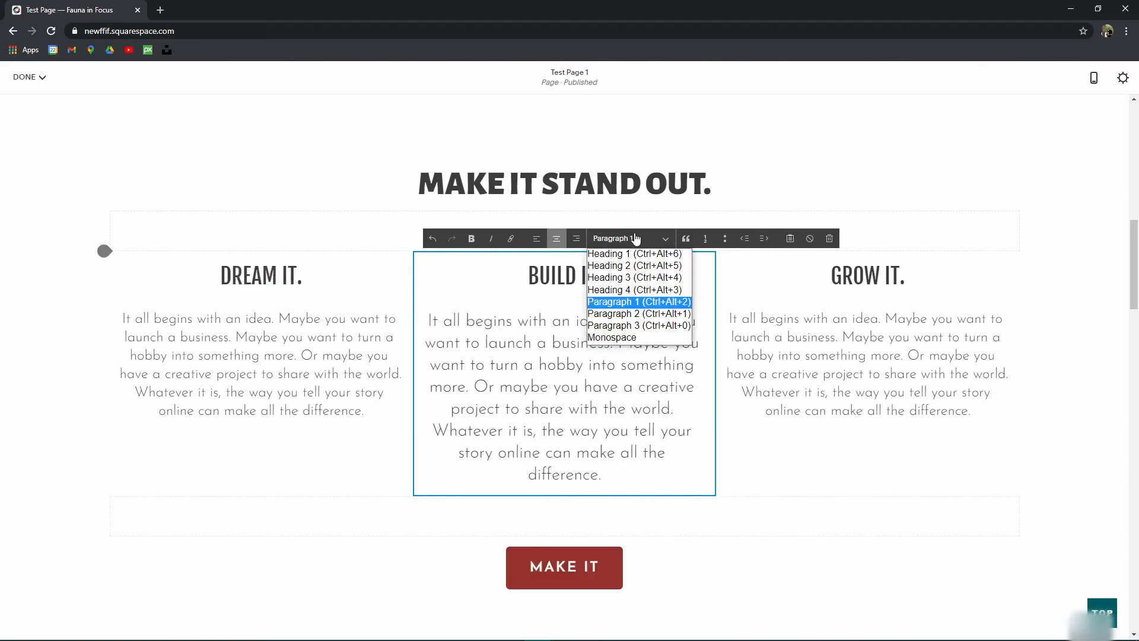
pyautogui.click(634, 326)
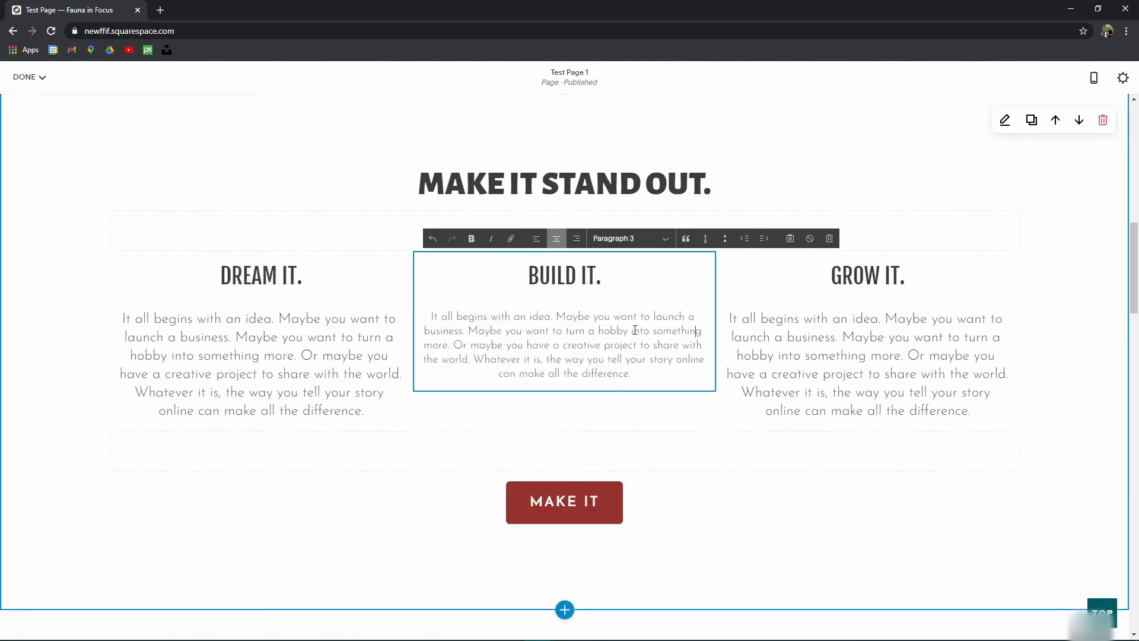
pyautogui.click(552, 275)
pyautogui.click(631, 238)
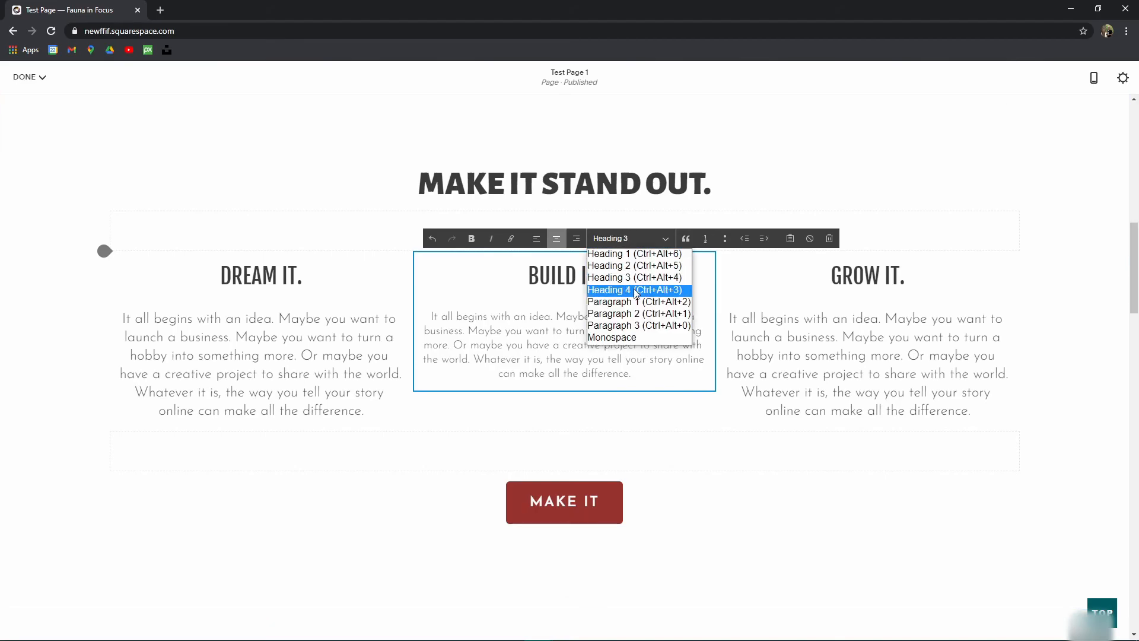
pyautogui.click(635, 292)
pyautogui.click(634, 237)
pyautogui.click(636, 267)
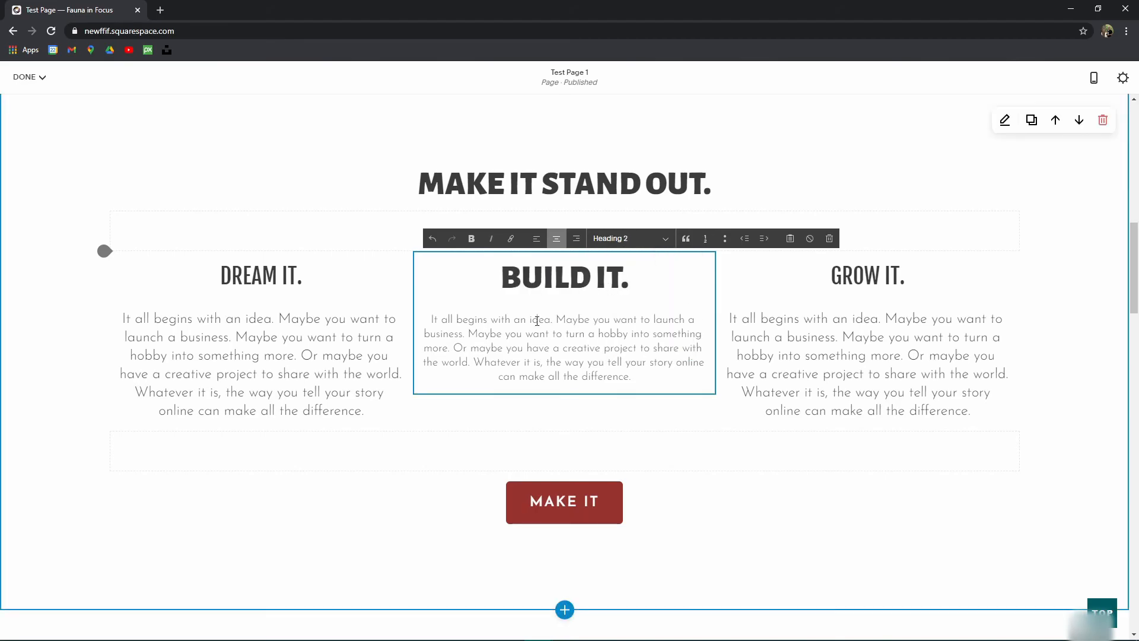
# Step: Delete the period after BUILD IT and restore Heading 3 heading and Paragraph 2 body
pyautogui.moveTo(510, 273)
pyautogui.mouseDown()
pyautogui.moveTo(620, 299)
pyautogui.moveTo(502, 279)
pyautogui.mouseUp()
pyautogui.click(619, 300)
pyautogui.click(521, 281)
pyautogui.press('BackSpace')
pyautogui.click(540, 334)
pyautogui.click(620, 239)
pyautogui.click(620, 277)
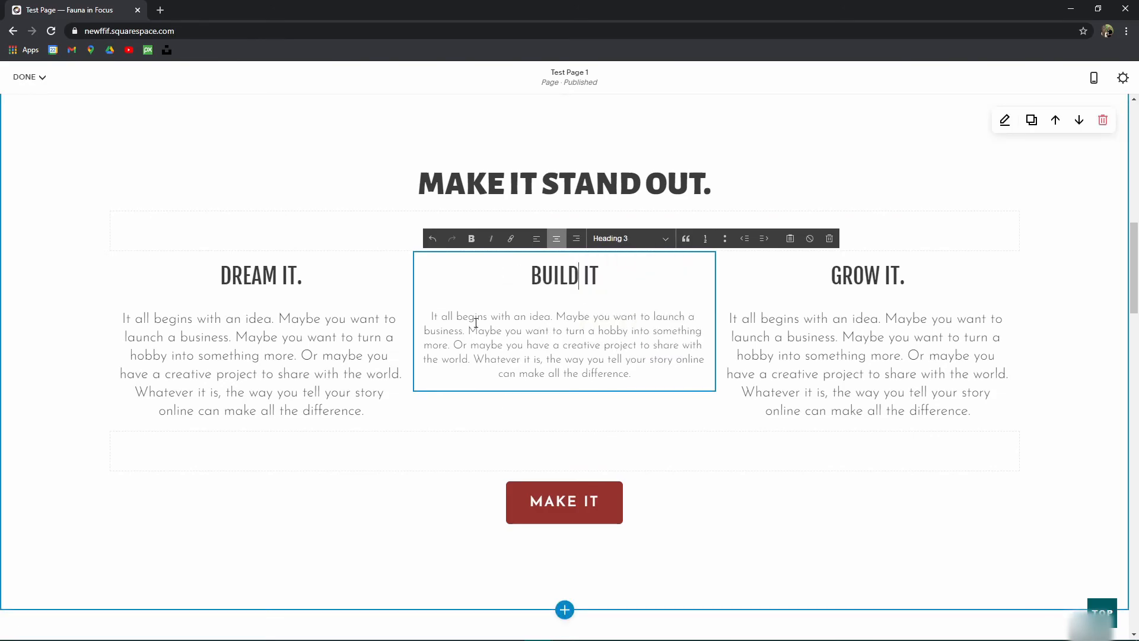
pyautogui.click(620, 362)
pyautogui.click(621, 239)
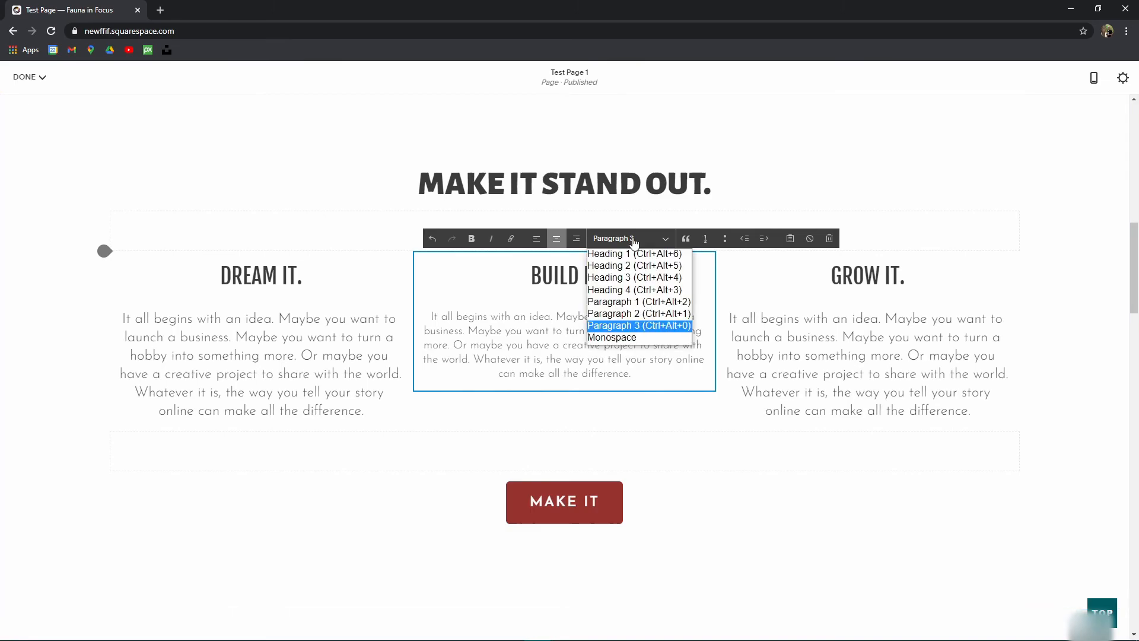
pyautogui.click(638, 313)
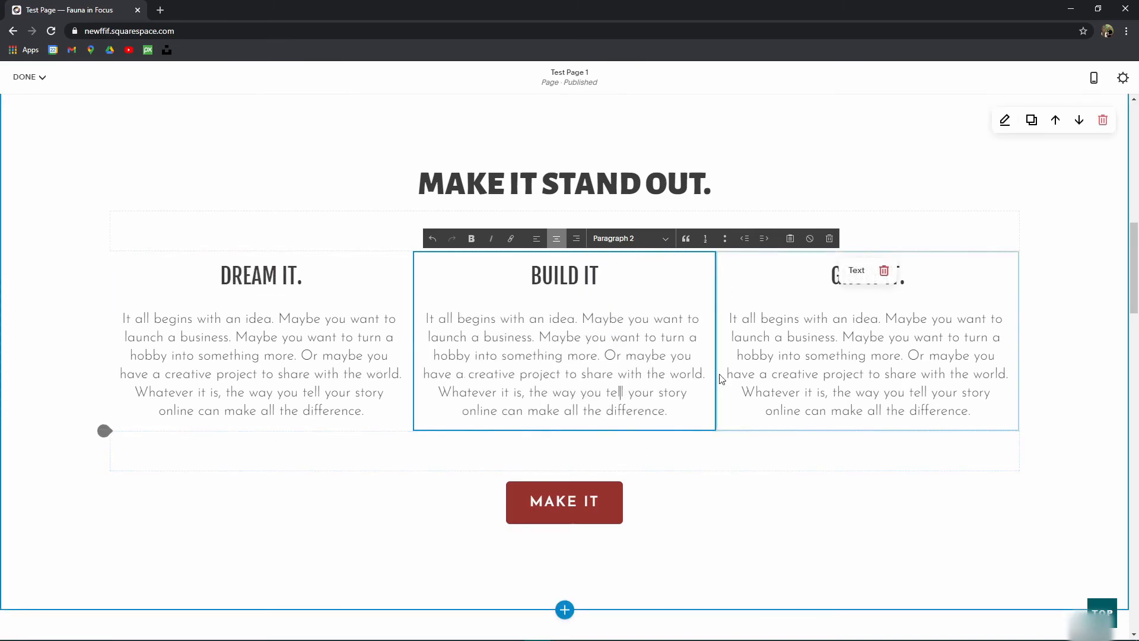
pyautogui.scroll(-8, 242, 326)
pyautogui.scroll(5, 336, 318)
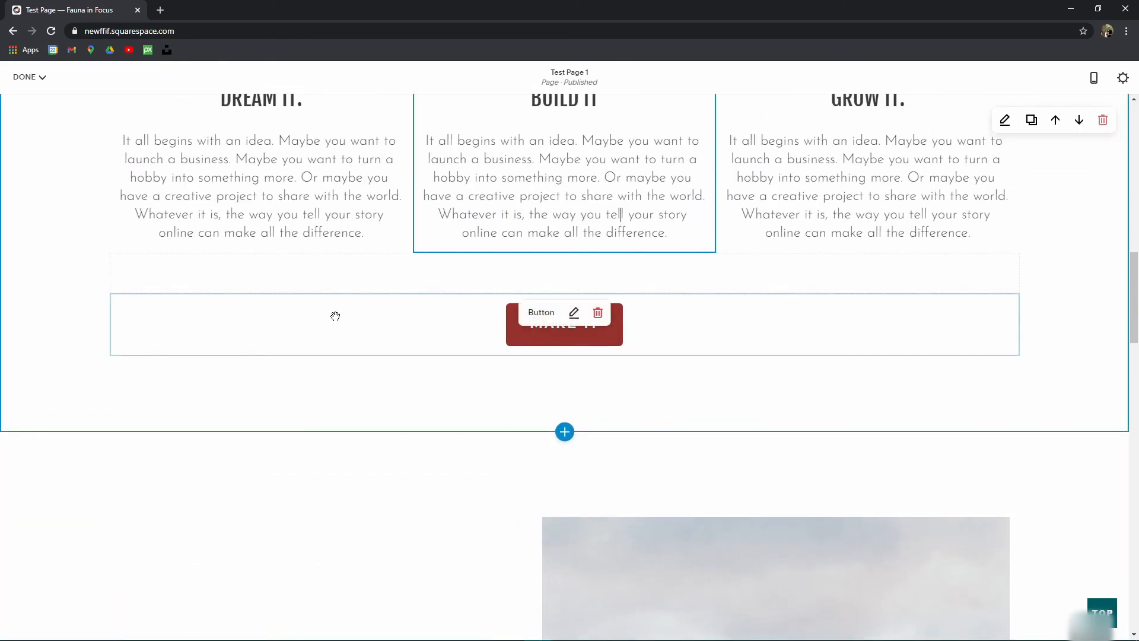
pyautogui.scroll(7, 579, 347)
pyautogui.scroll(4, 478, 374)
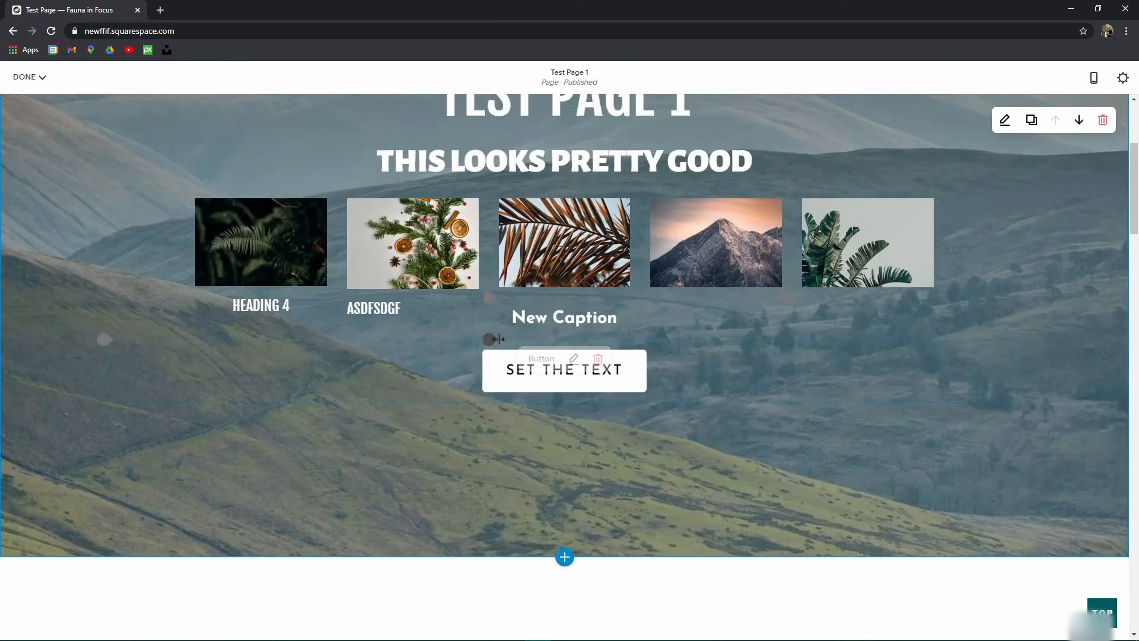
pyautogui.scroll(-13, 499, 397)
pyautogui.scroll(-6, 499, 397)
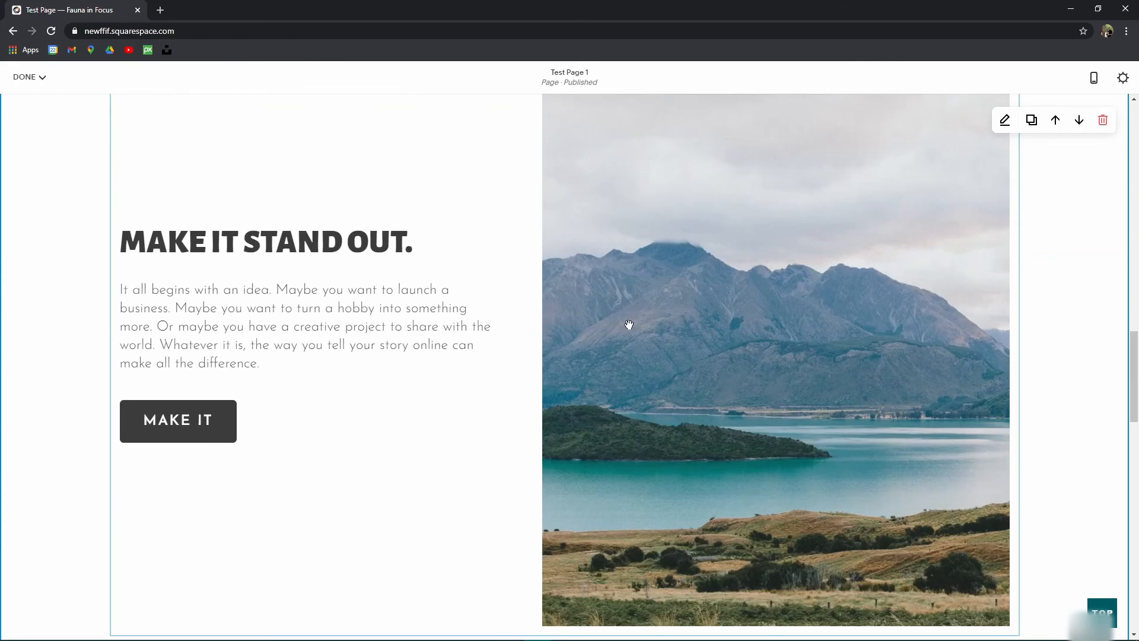
pyautogui.scroll(5, 495, 363)
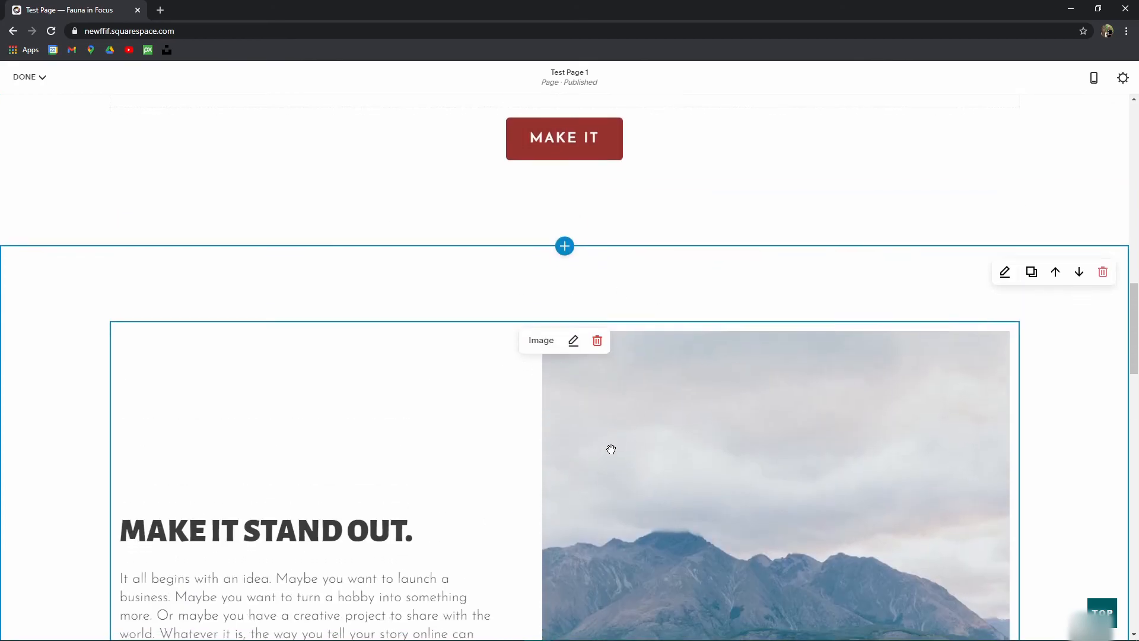
pyautogui.scroll(-6, 636, 453)
pyautogui.scroll(18, 423, 396)
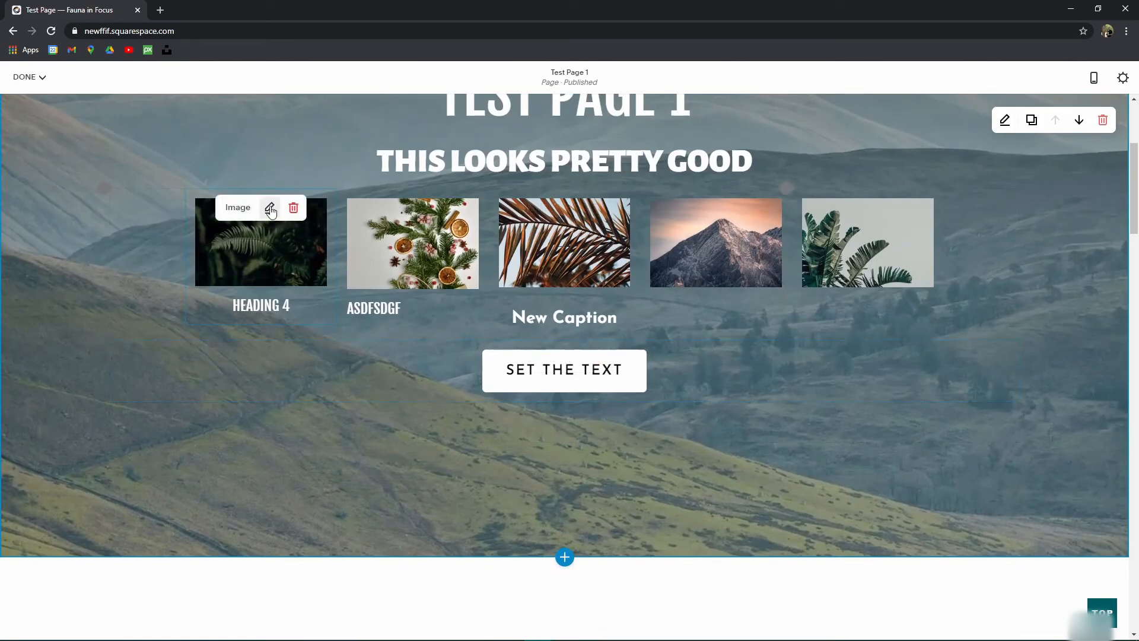
pyautogui.scroll(-5, 383, 239)
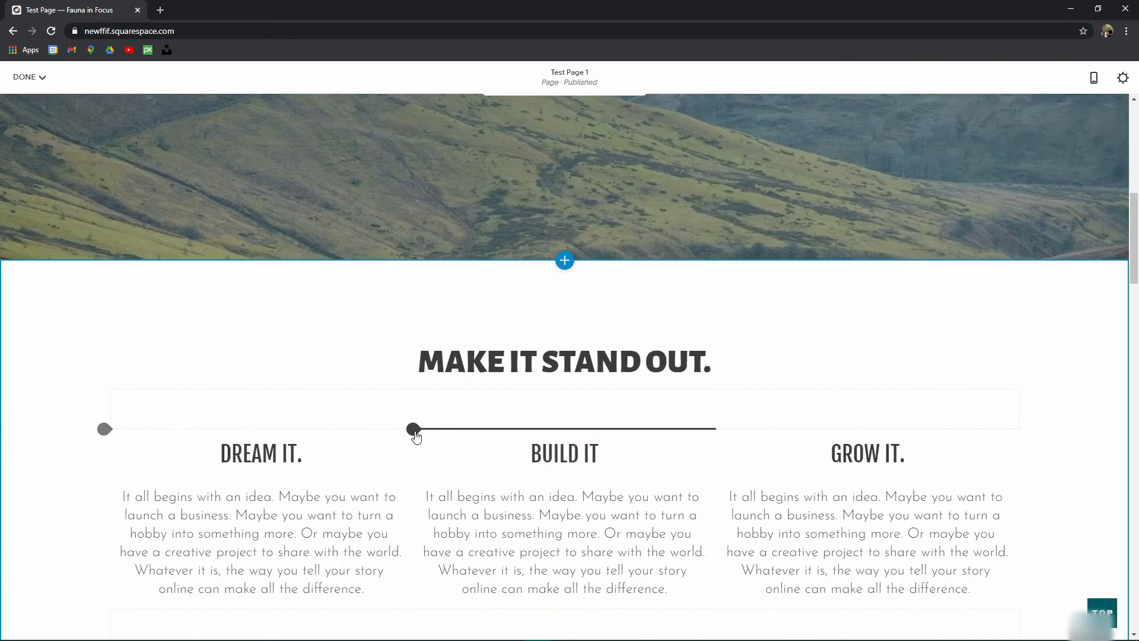
# Step: Insert an Image block above BUILD IT and add the colourful bubbles Unsplash photo
pyautogui.click(414, 429)
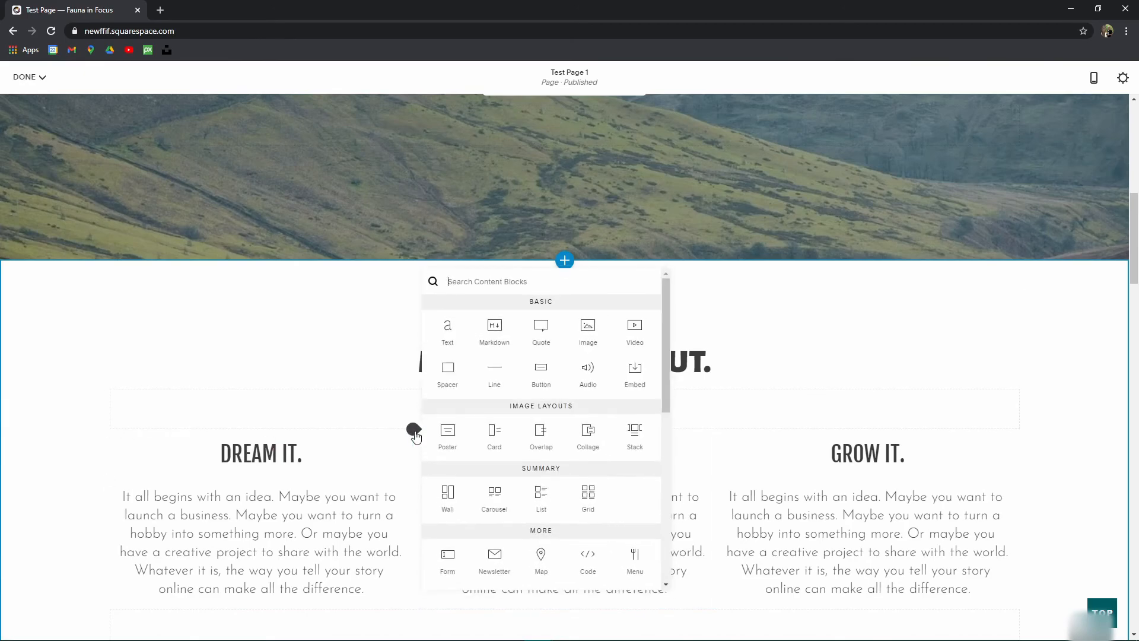
pyautogui.click(589, 329)
pyautogui.click(857, 449)
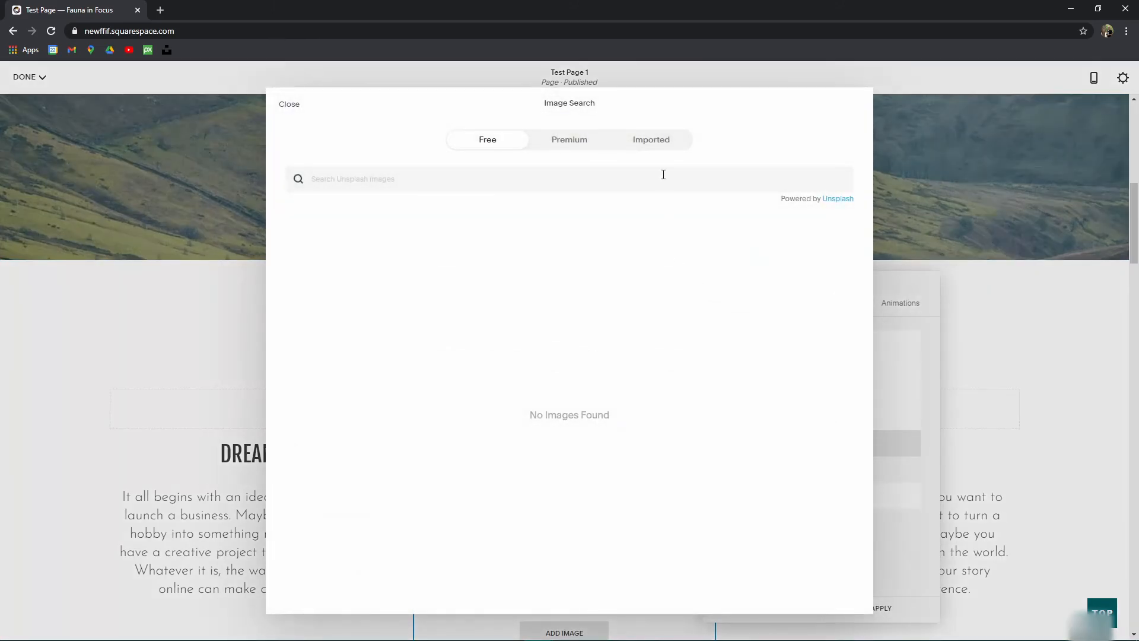
pyautogui.scroll(-2, 680, 396)
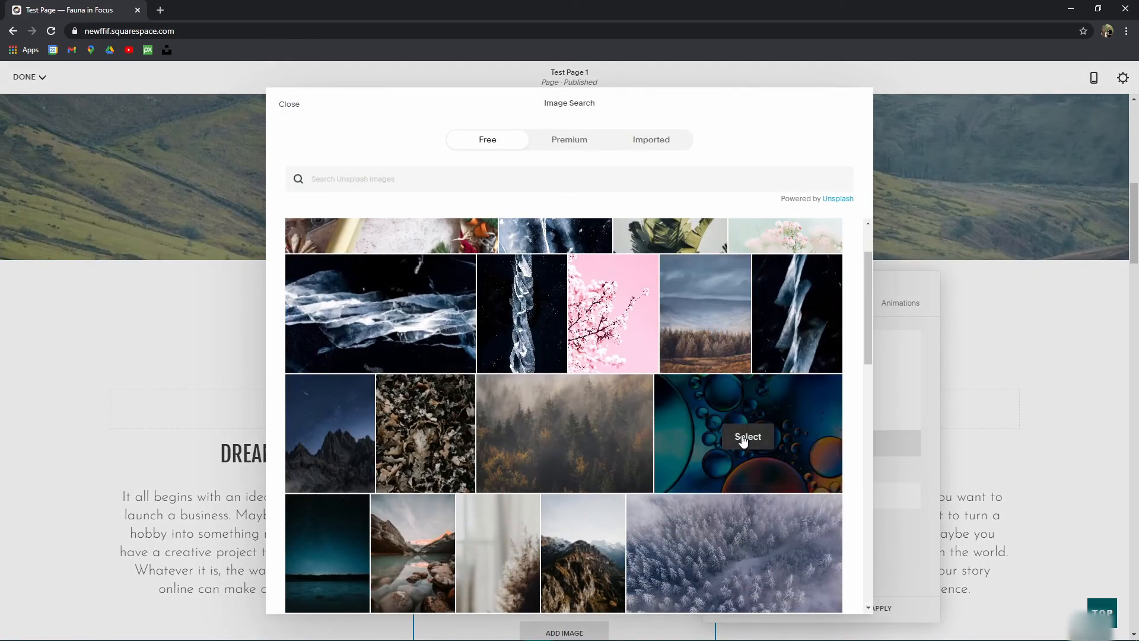
pyautogui.click(742, 437)
pyautogui.click(715, 417)
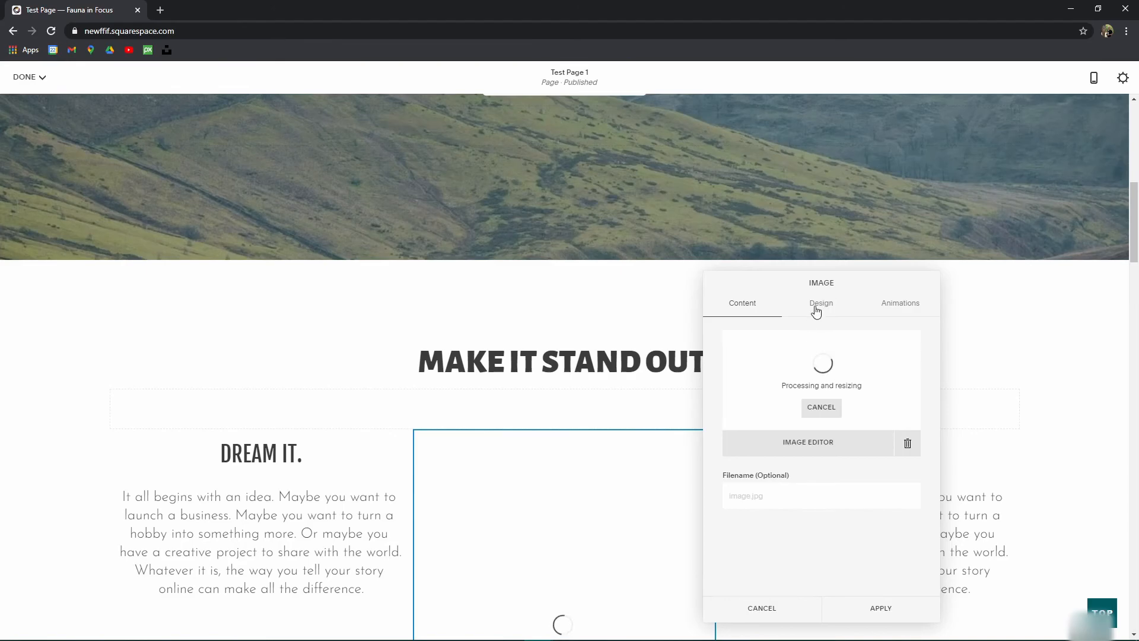
pyautogui.scroll(-5, 578, 394)
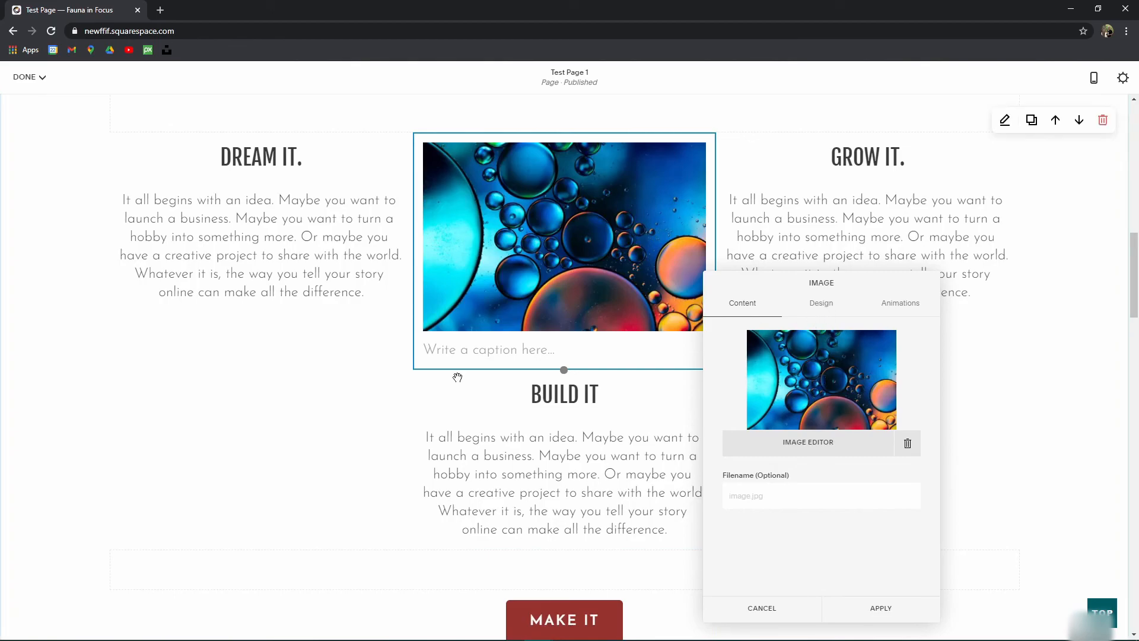
# Step: Try the overlay and on-hover caption options on the bubbles image, then choose Do Not Display Caption
pyautogui.click(830, 313)
pyautogui.click(808, 498)
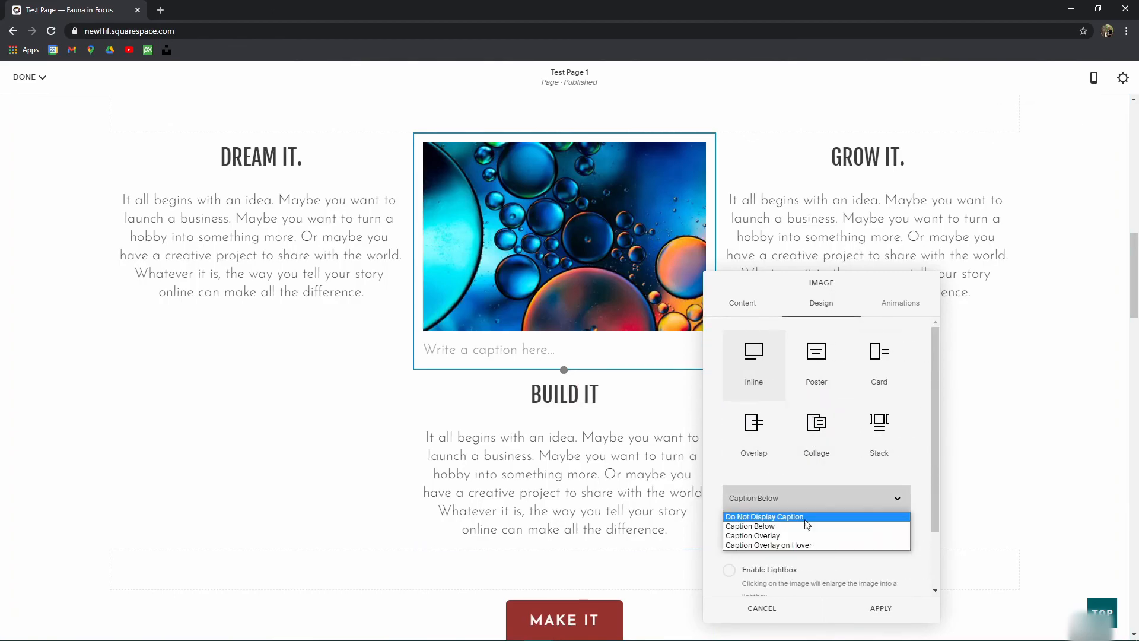
pyautogui.click(779, 539)
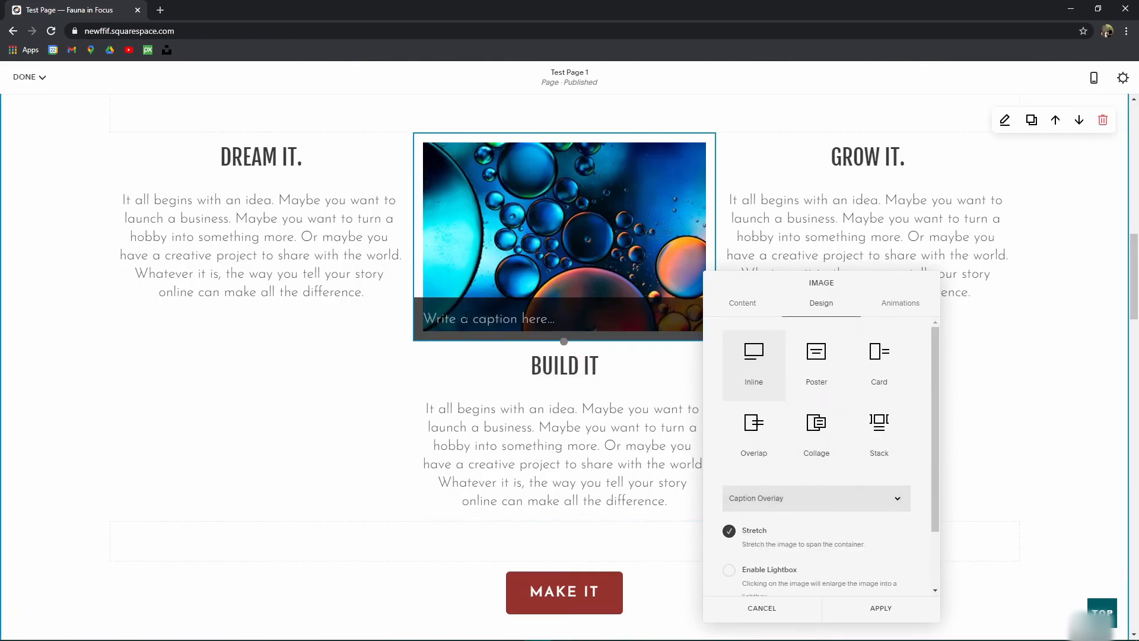
pyautogui.click(814, 500)
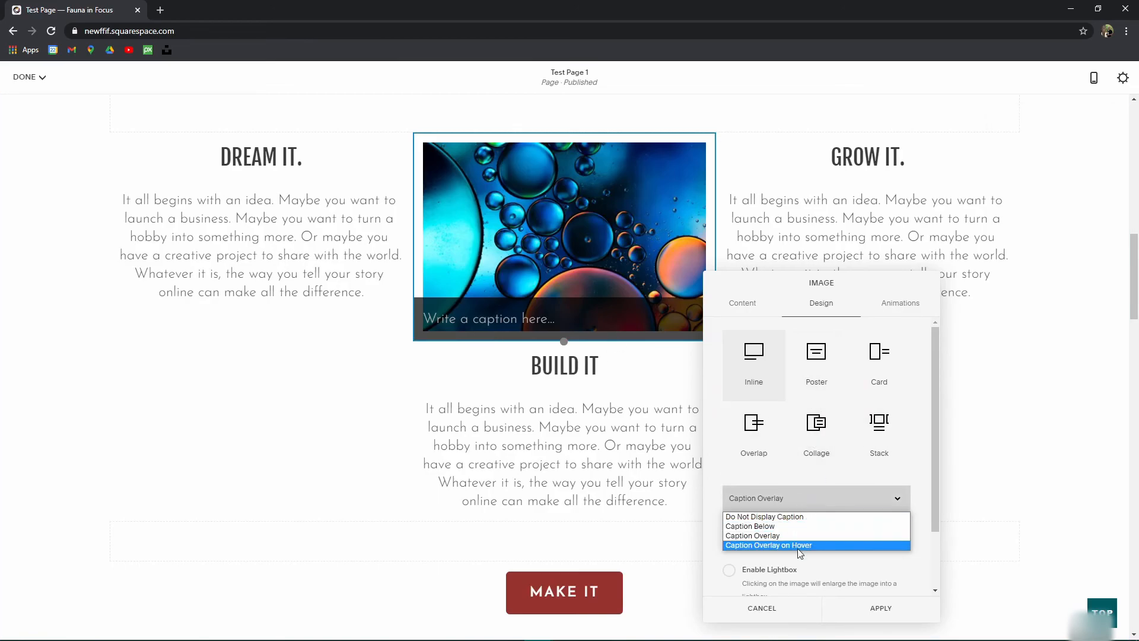
pyautogui.click(799, 547)
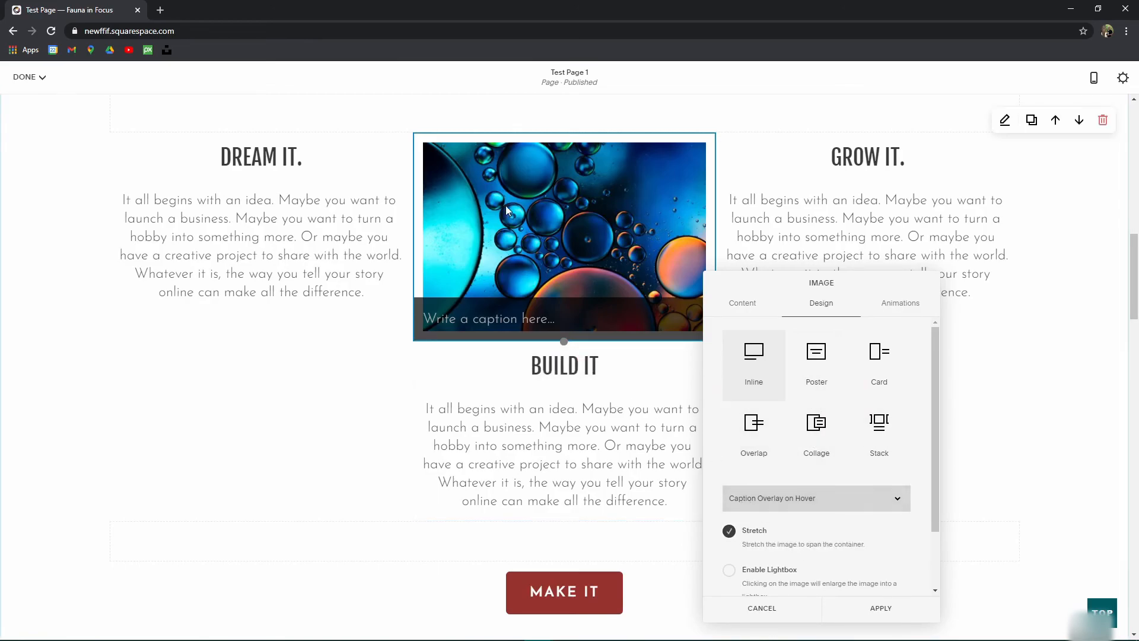
pyautogui.click(785, 504)
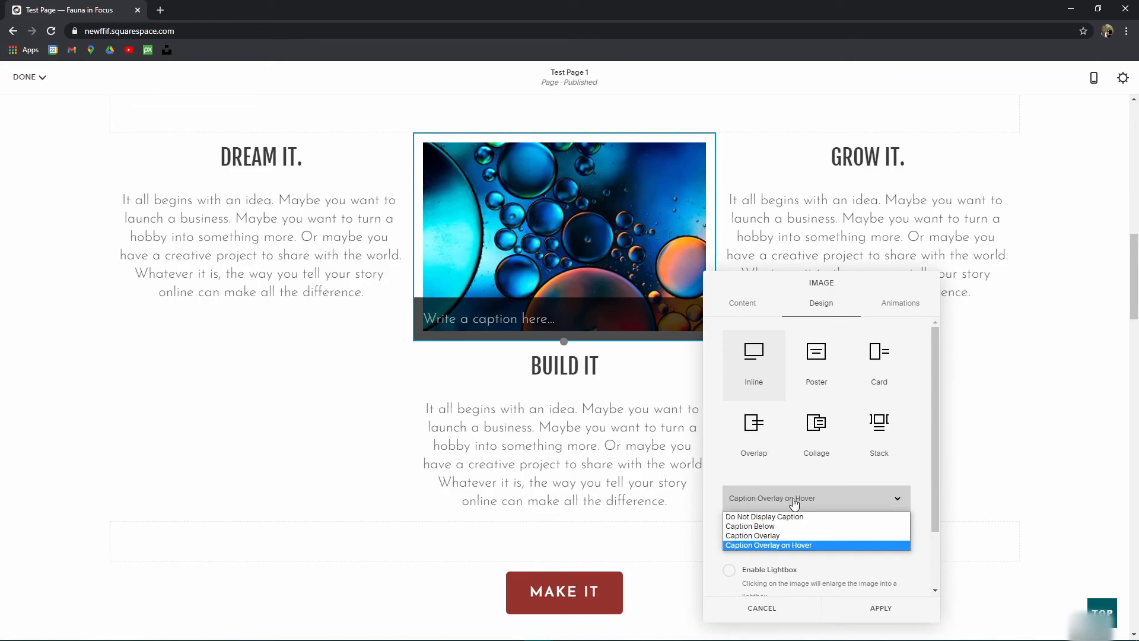
pyautogui.click(789, 517)
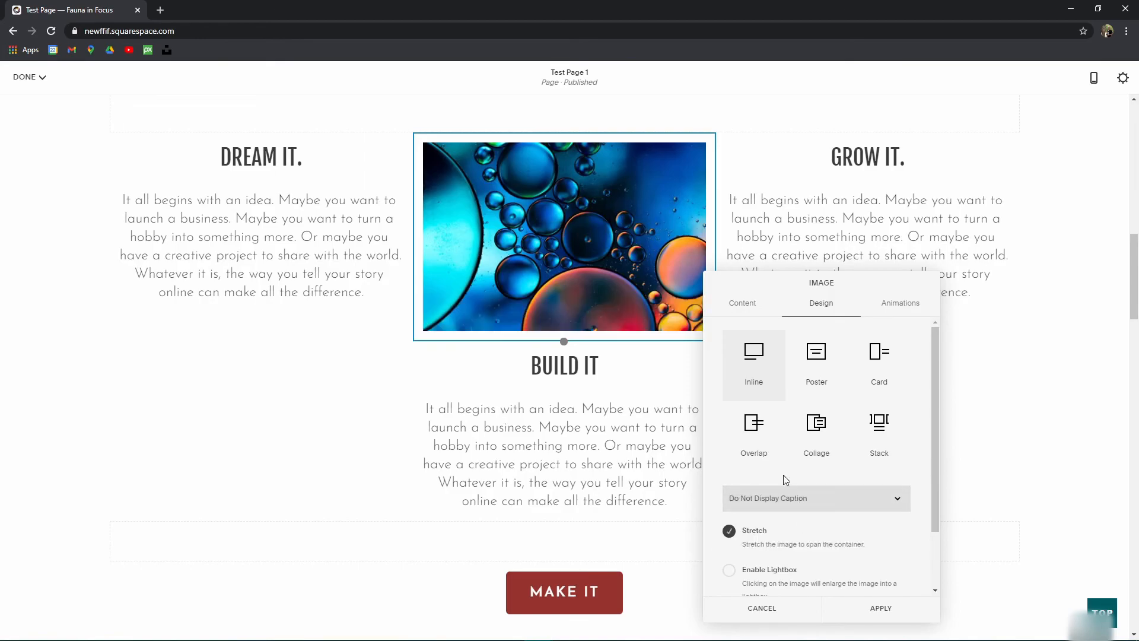
# Step: Switch the image to the Poster layout and delete the stray 'asd' text
pyautogui.click(816, 366)
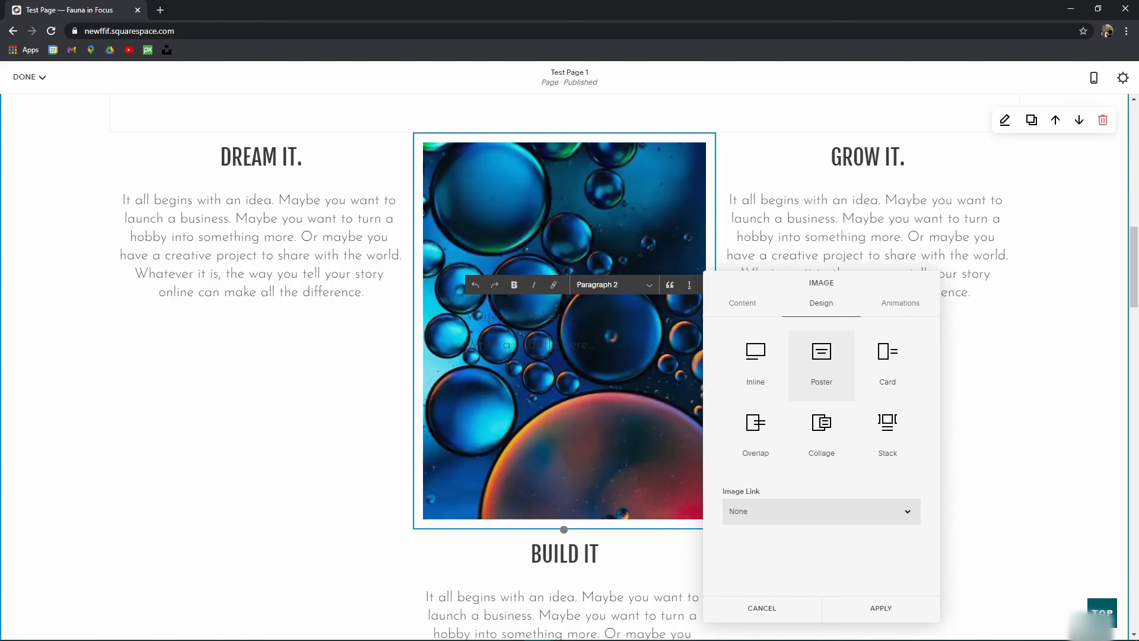
pyautogui.doubleClick(565, 316)
pyautogui.press('BackSpace')
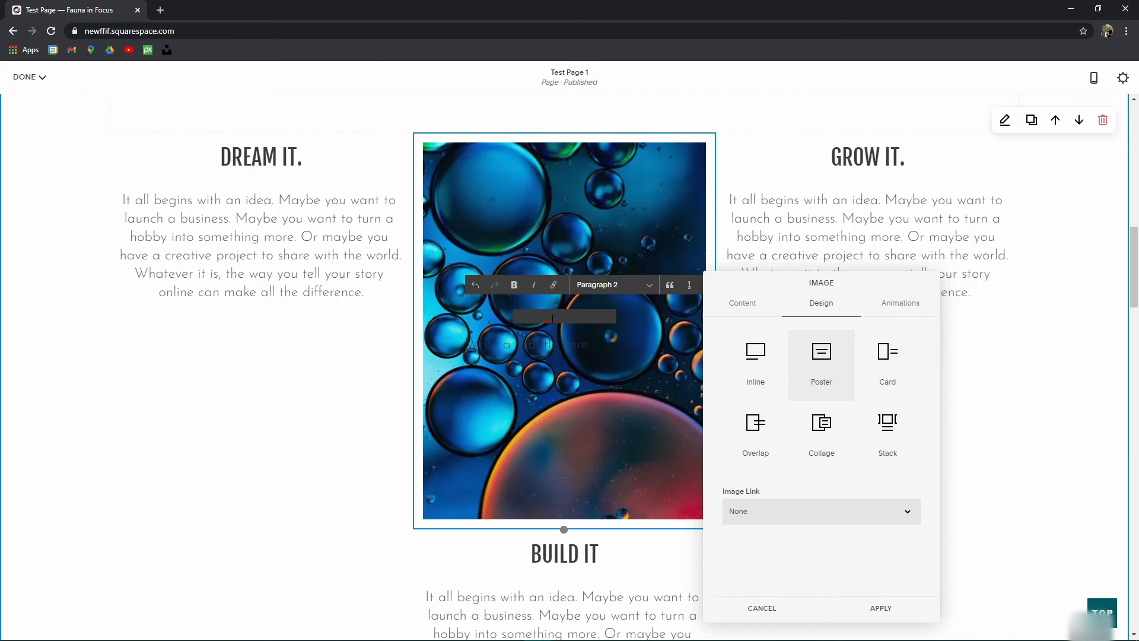
# Step: Clear the 'This Is A Poster' title text, leaving an empty title line
pyautogui.tripleClick(532, 316)
pyautogui.press('BackSpace')
pyautogui.hotkey('ctrl', 'z')
pyautogui.press('BackSpace')
pyautogui.hotkey('ctrl', 'z')
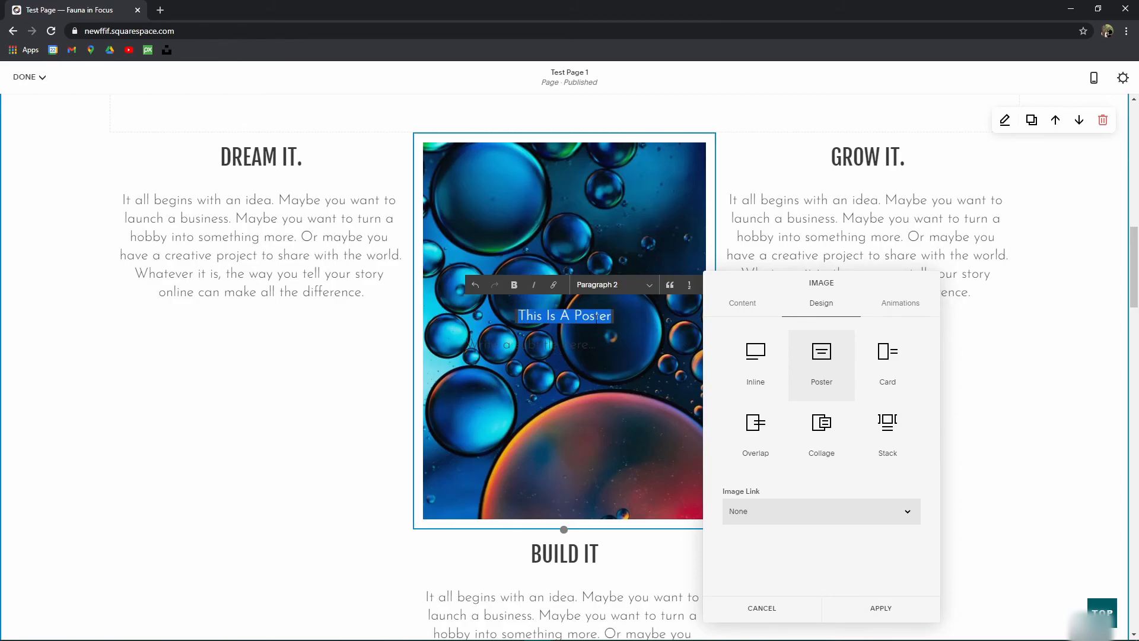
pyautogui.press('BackSpace')
pyautogui.press('BackSpace')
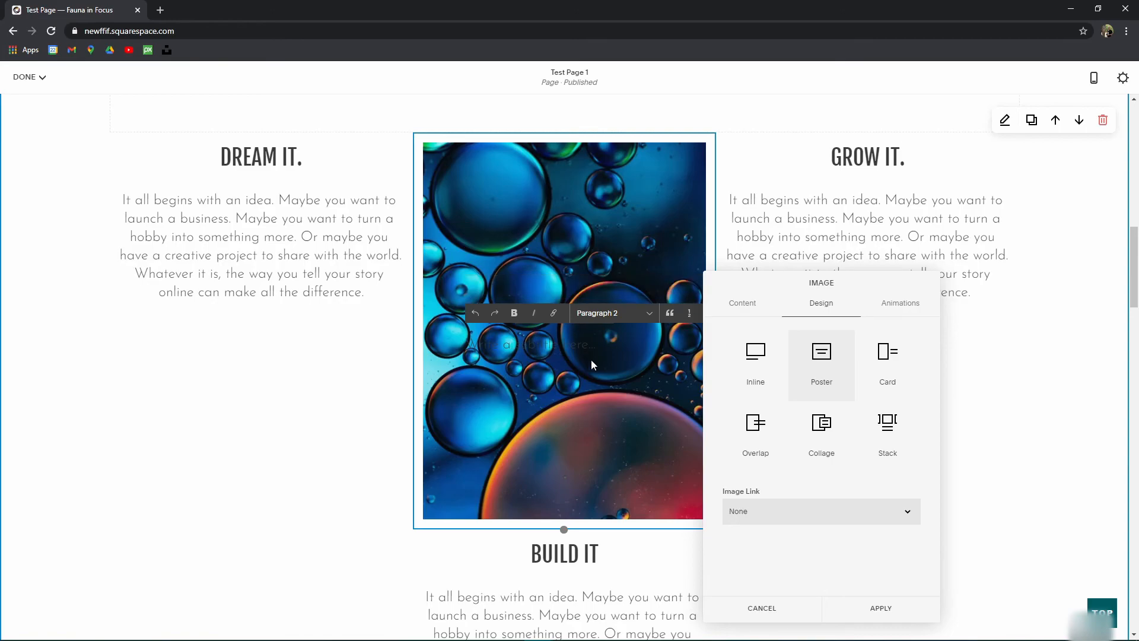
pyautogui.hotkey('ctrl', 'z')
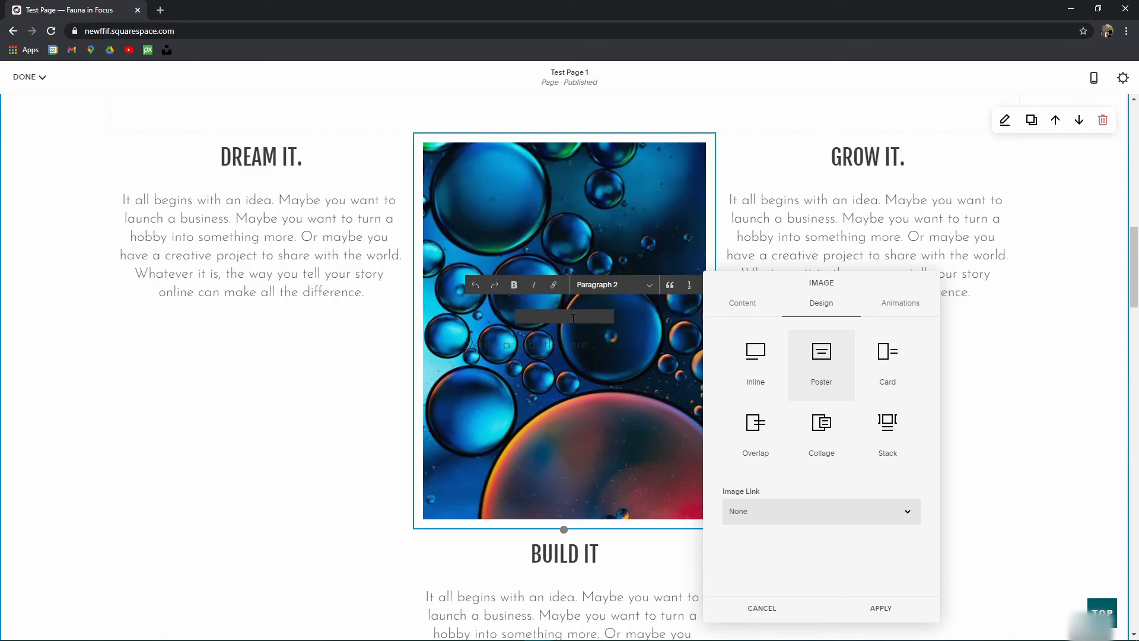
# Step: Try Heading 4, 1 and 2 on the empty poster title, then settle on Heading 3
pyautogui.click(592, 290)
pyautogui.click(616, 337)
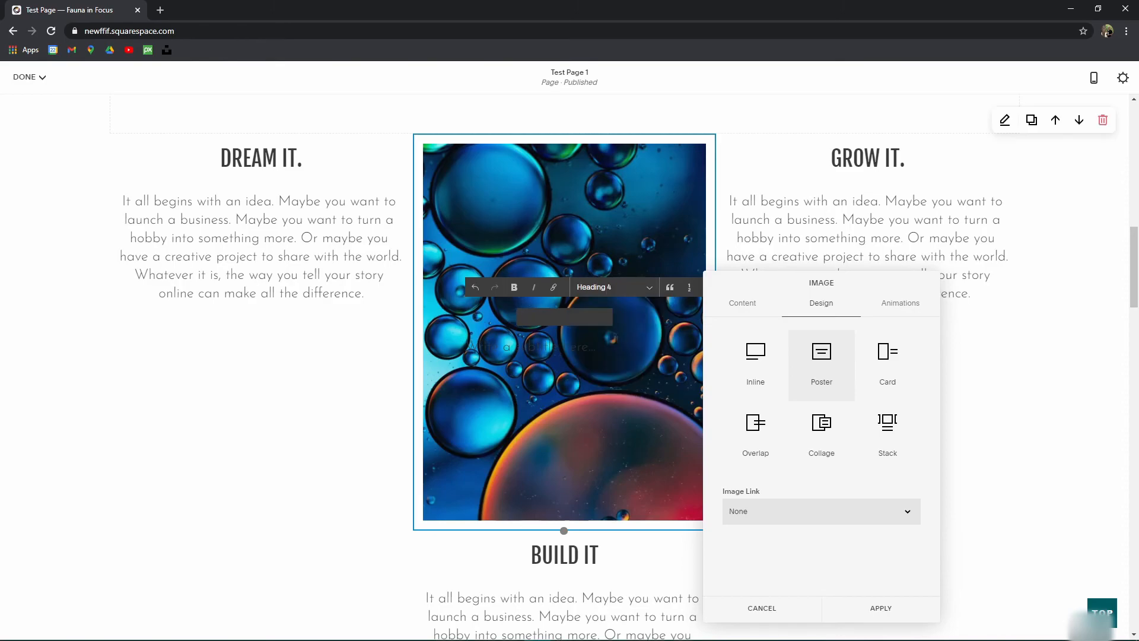
pyautogui.click(605, 290)
pyautogui.click(611, 300)
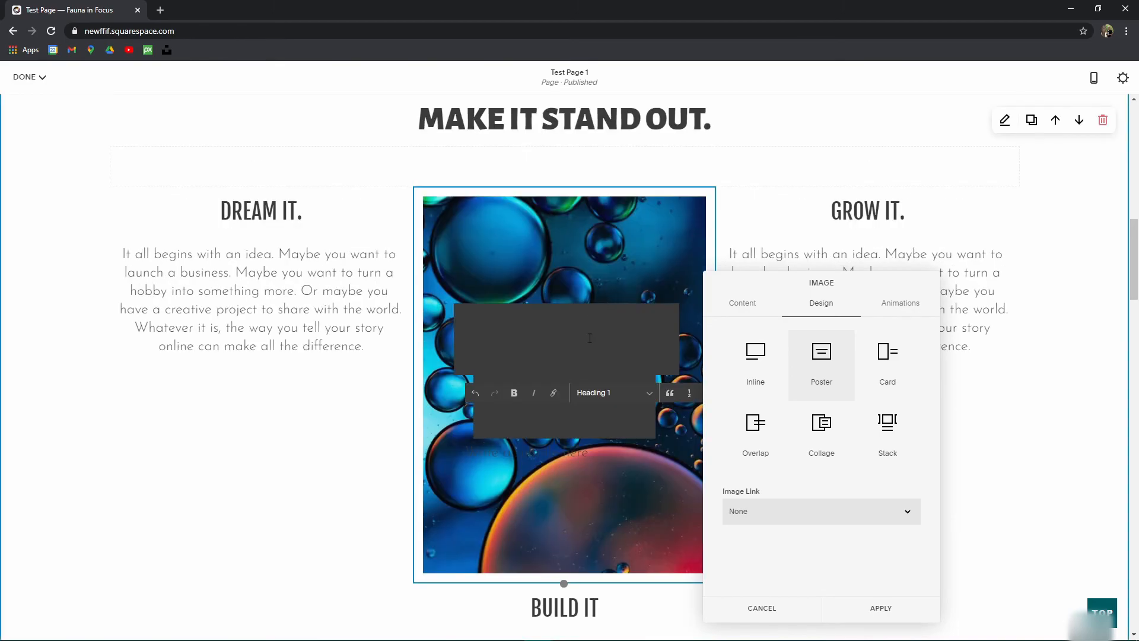
pyautogui.click(611, 392)
pyautogui.click(617, 419)
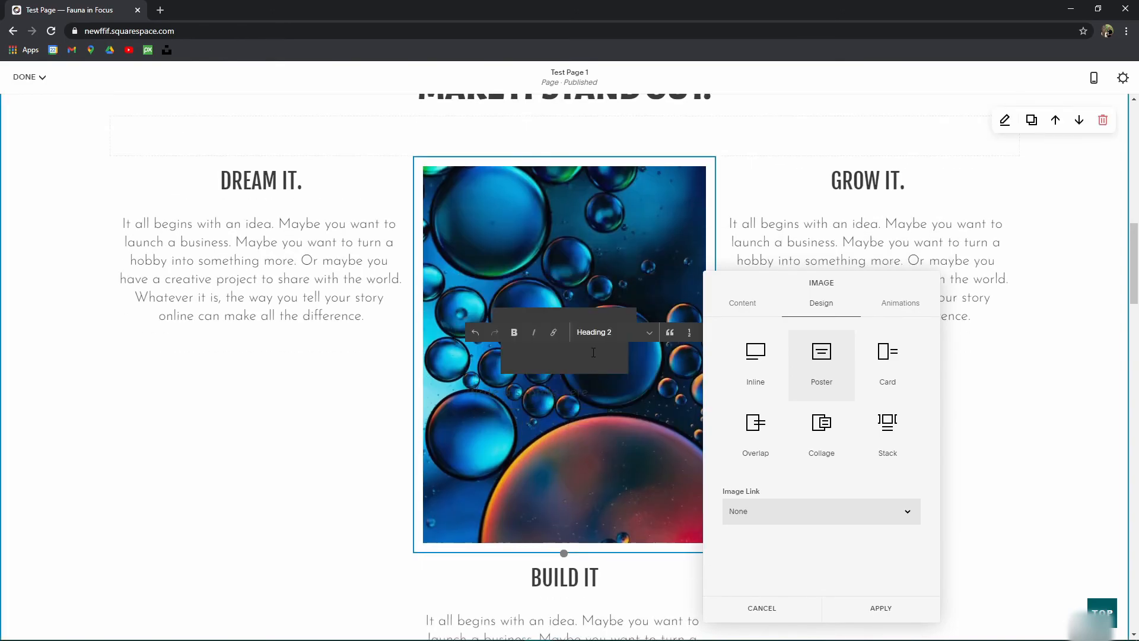
pyautogui.click(612, 332)
pyautogui.click(620, 372)
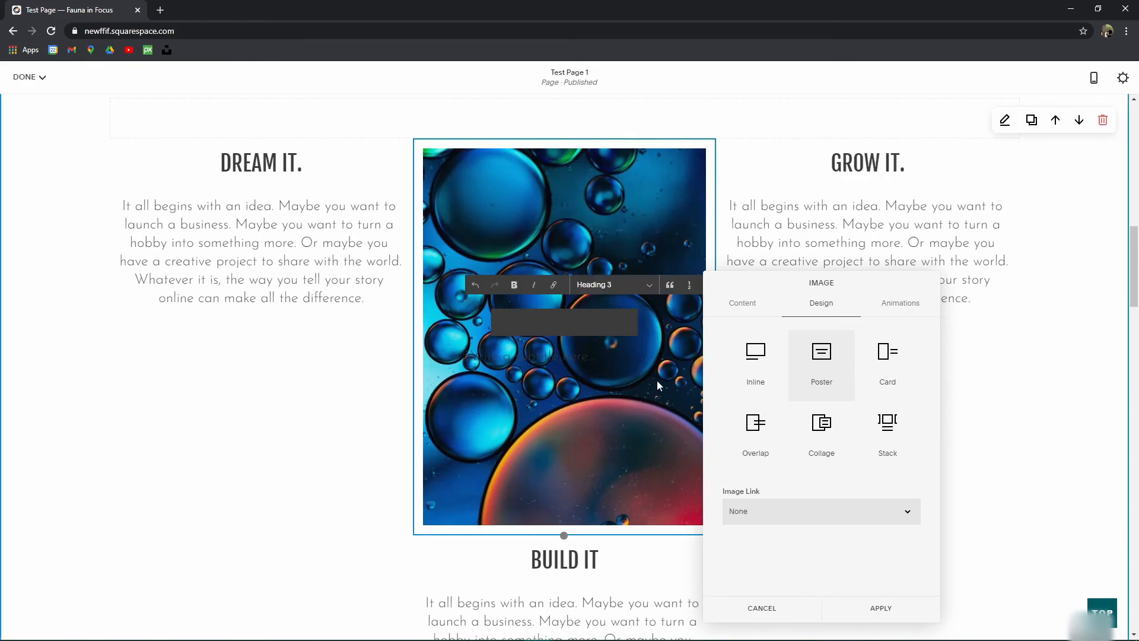
pyautogui.scroll(2, 578, 402)
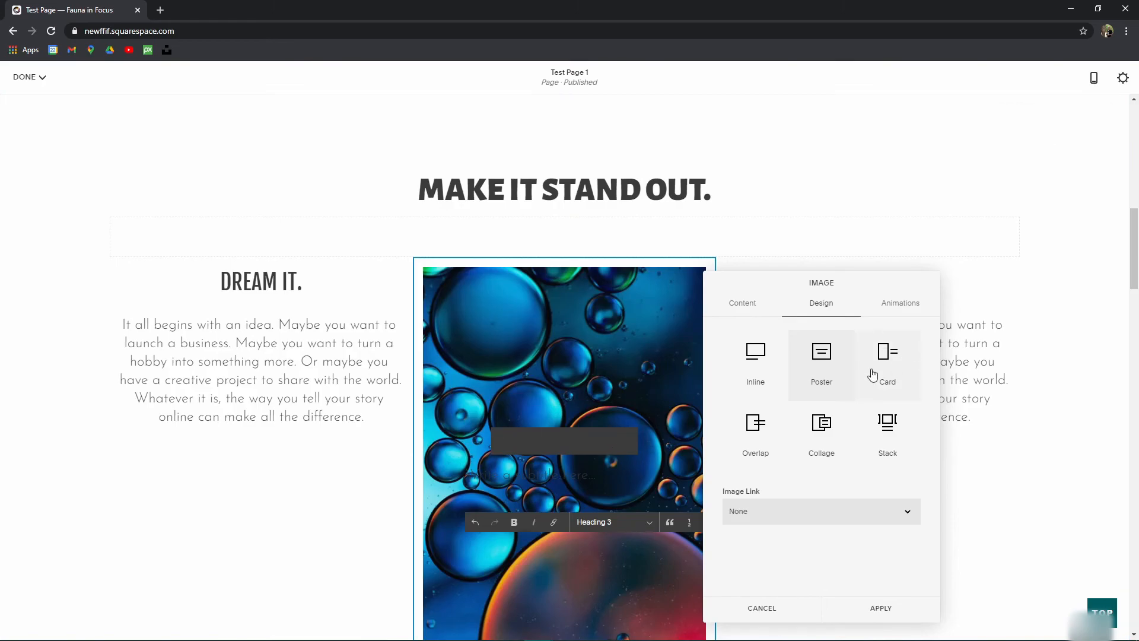
pyautogui.scroll(-1, 652, 420)
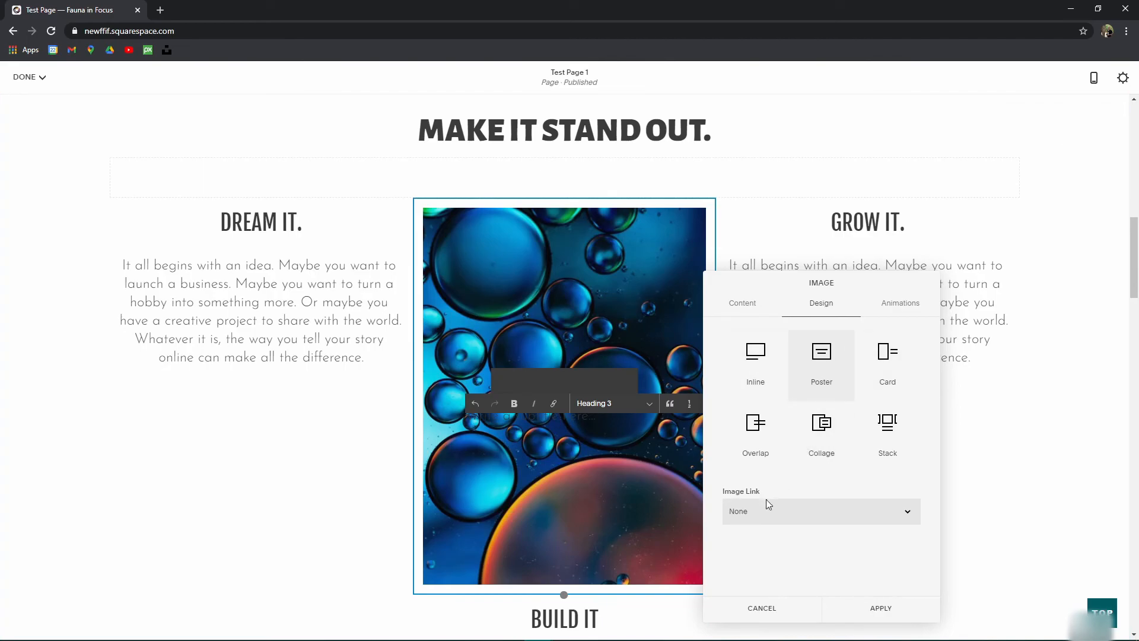
# Step: Set Image Link to On Image and browse the Link Editor's options, leaving the clickthrough URL empty
pyautogui.click(744, 511)
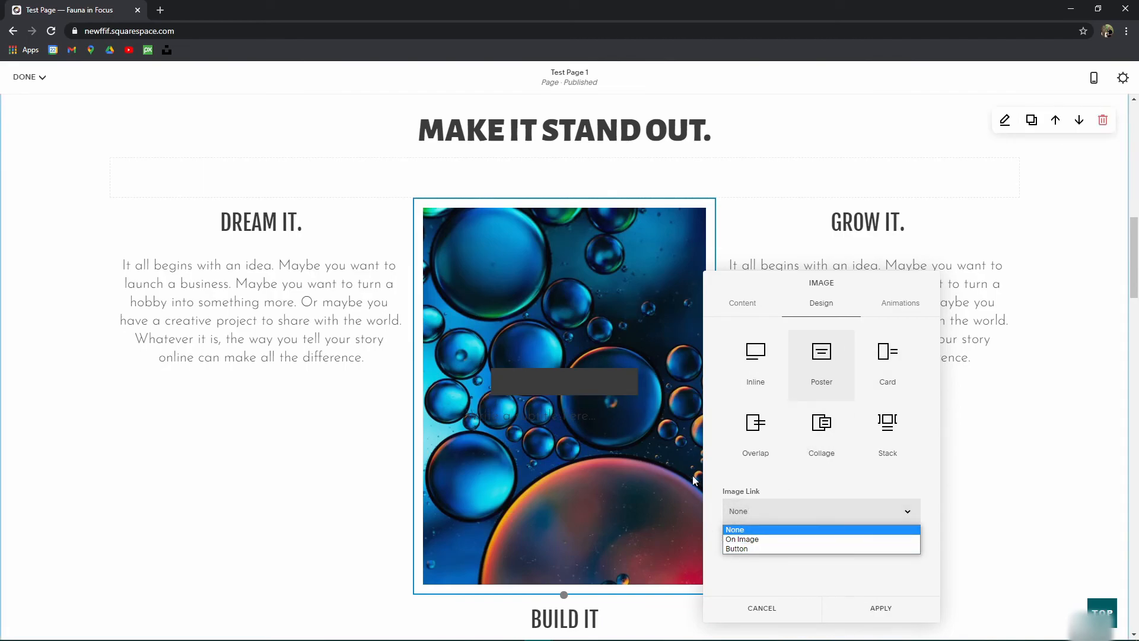
pyautogui.click(757, 541)
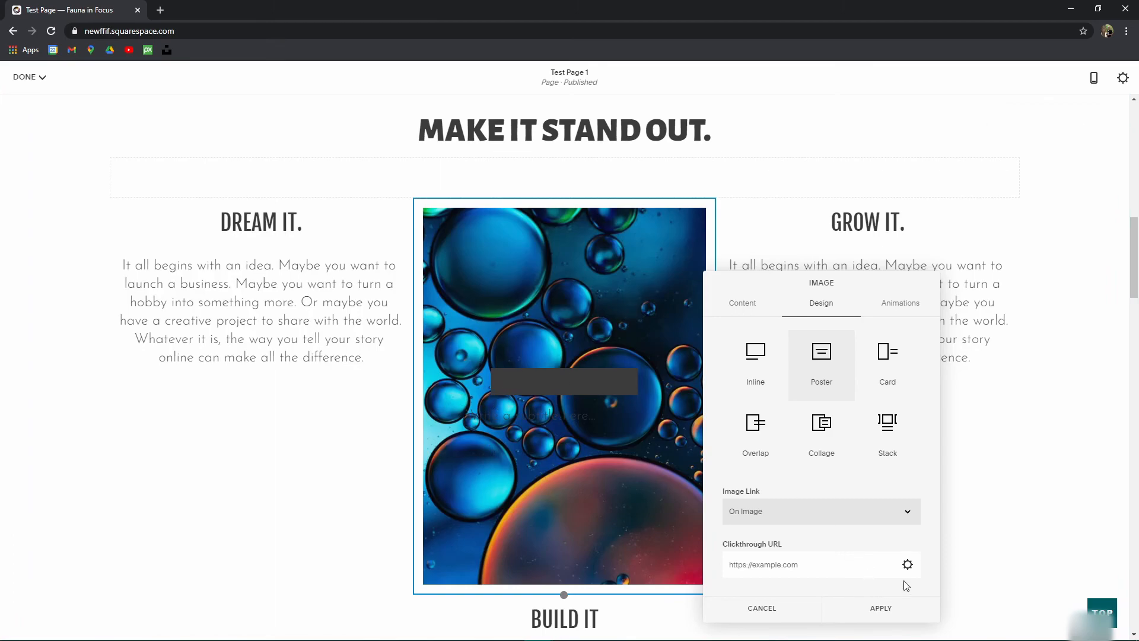
pyautogui.click(725, 570)
pyautogui.click(908, 566)
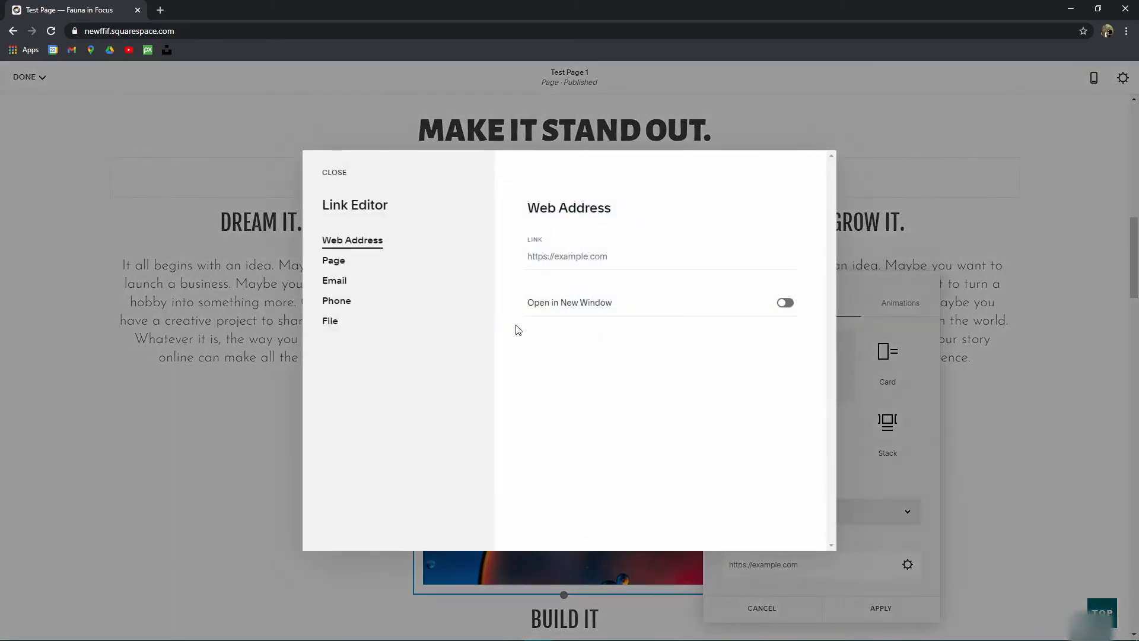
pyautogui.click(364, 264)
pyautogui.click(331, 285)
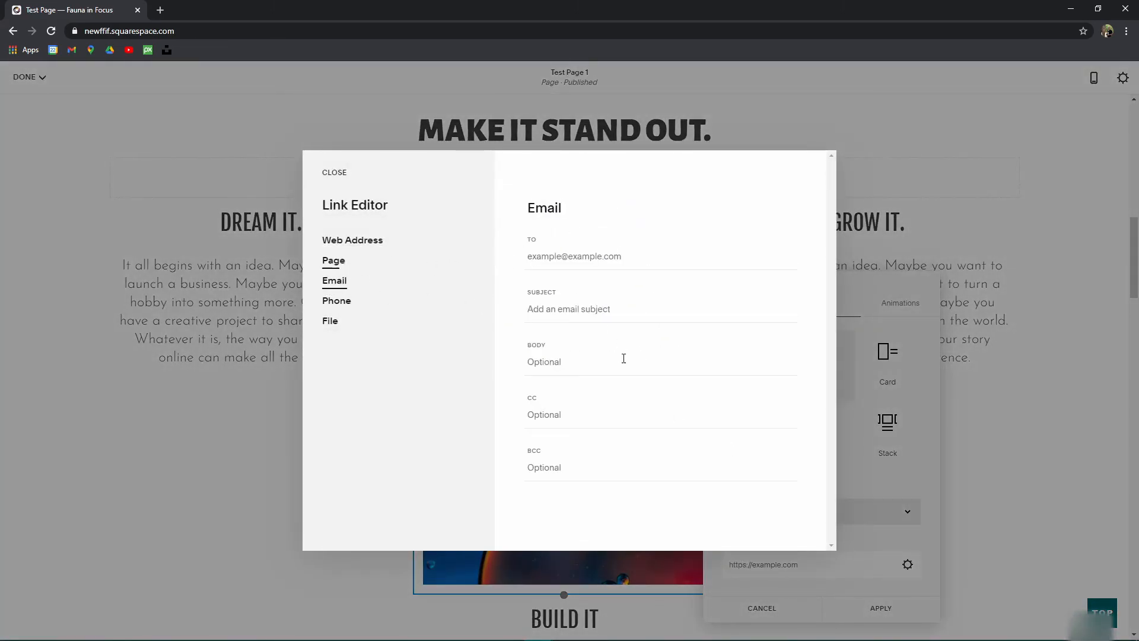
pyautogui.click(359, 309)
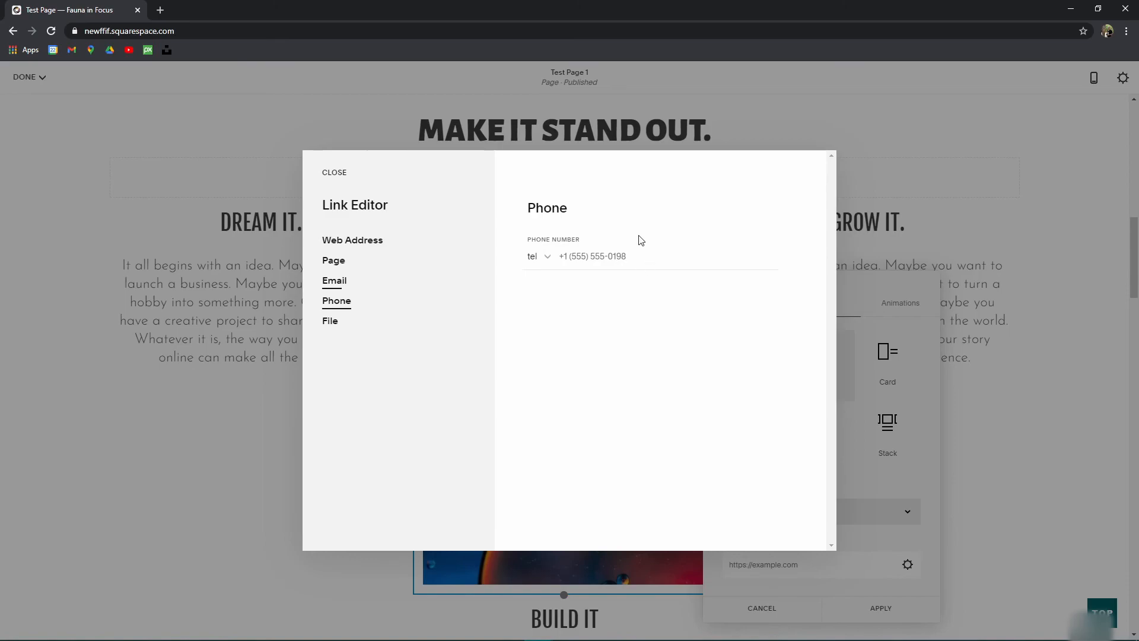
pyautogui.click(328, 326)
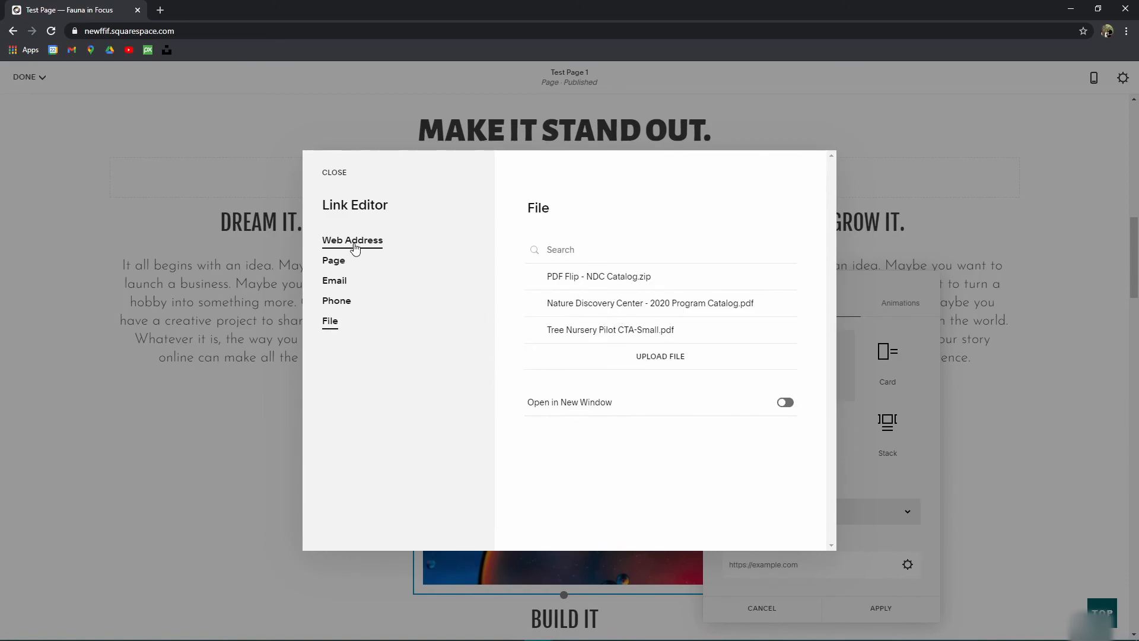
pyautogui.click(333, 261)
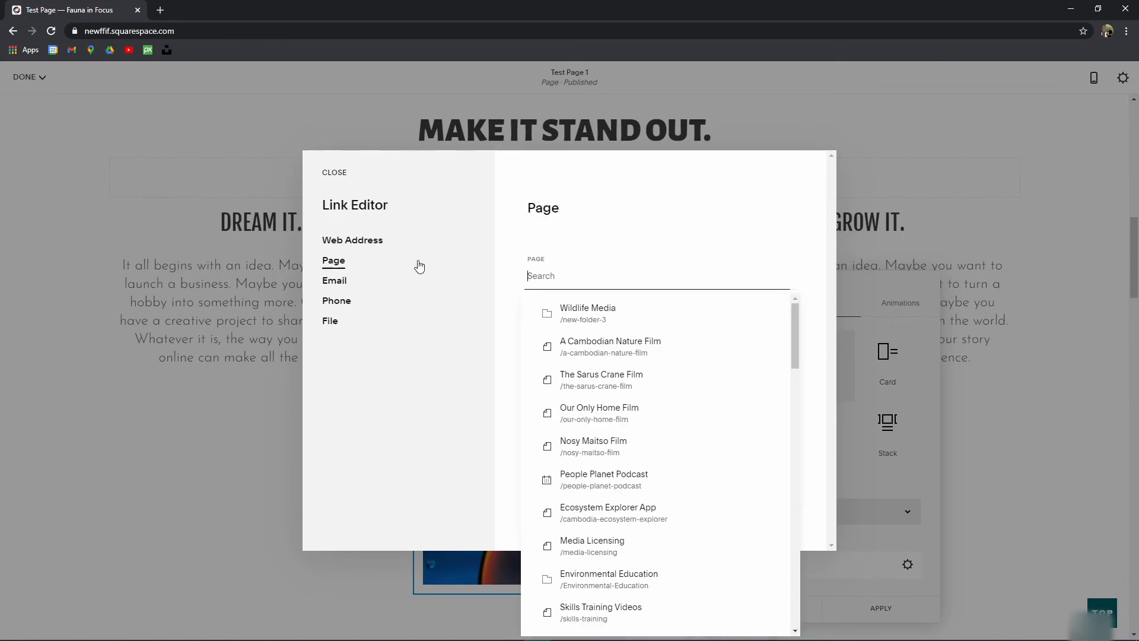
pyautogui.click(334, 172)
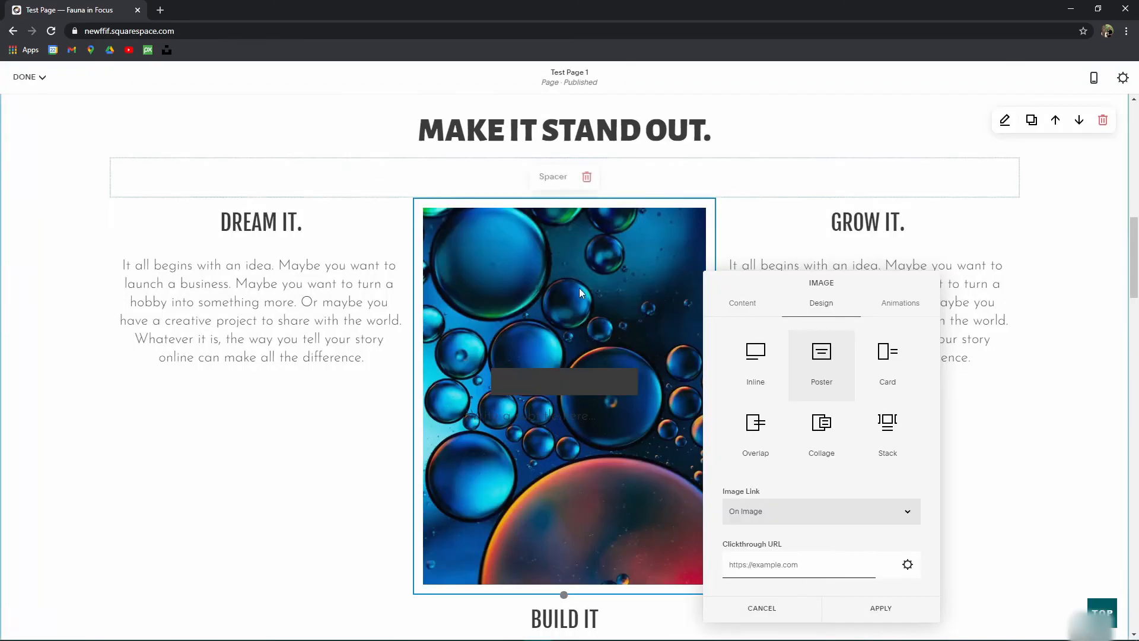
# Step: Set Image Link to Button and label the button 'Contact Uc'
pyautogui.click(773, 514)
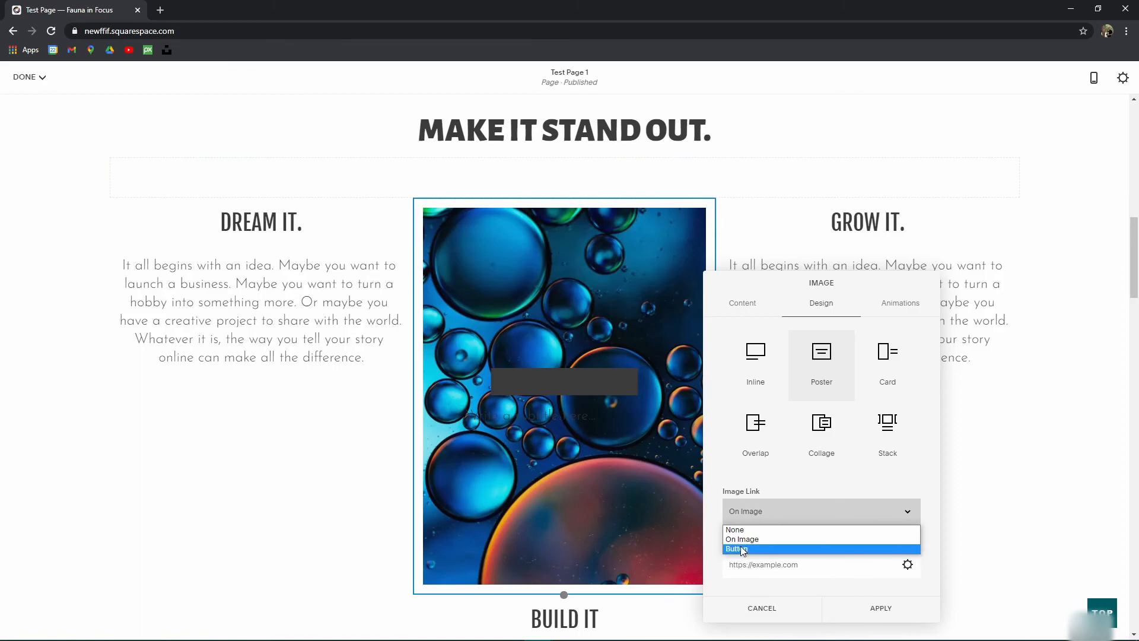
pyautogui.click(741, 549)
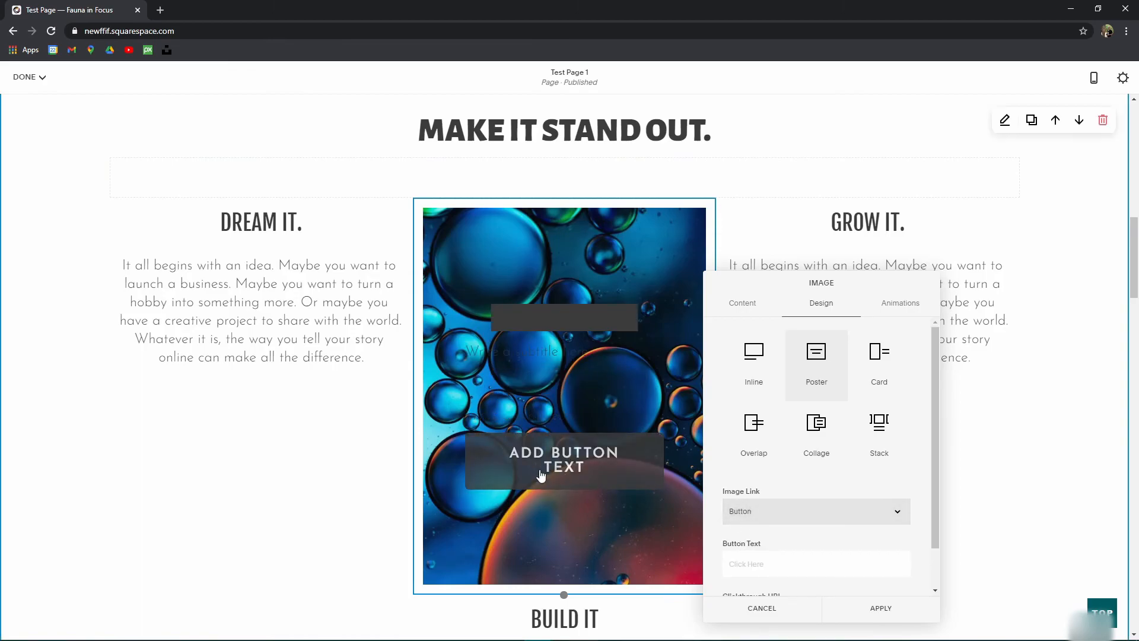
pyautogui.scroll(-1, 846, 516)
pyautogui.click(870, 527)
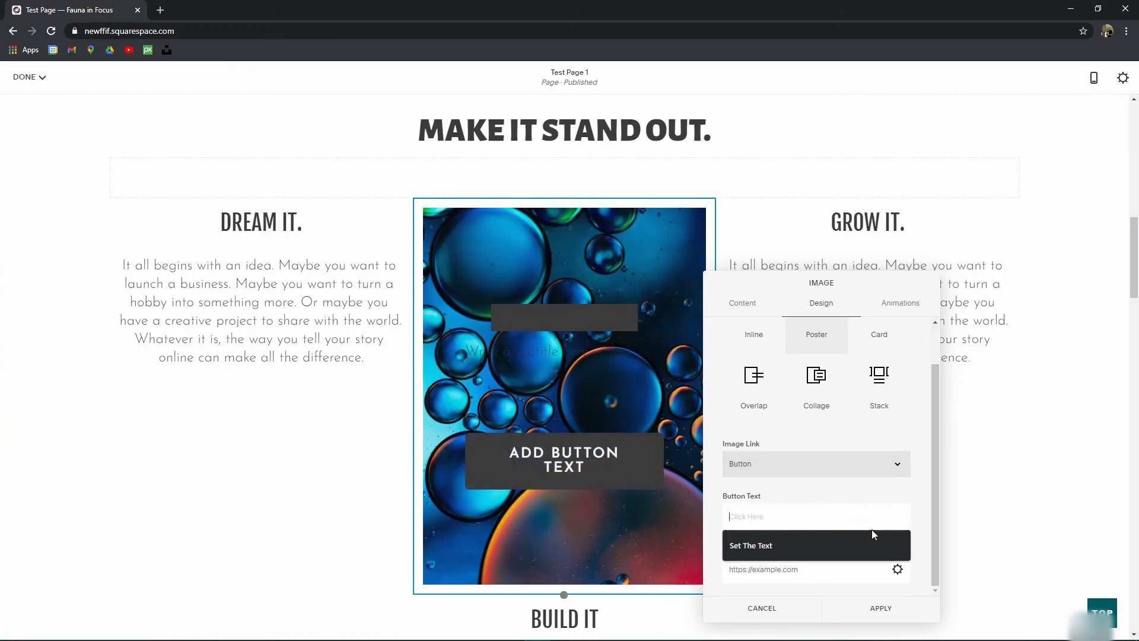
pyautogui.write('Conta')
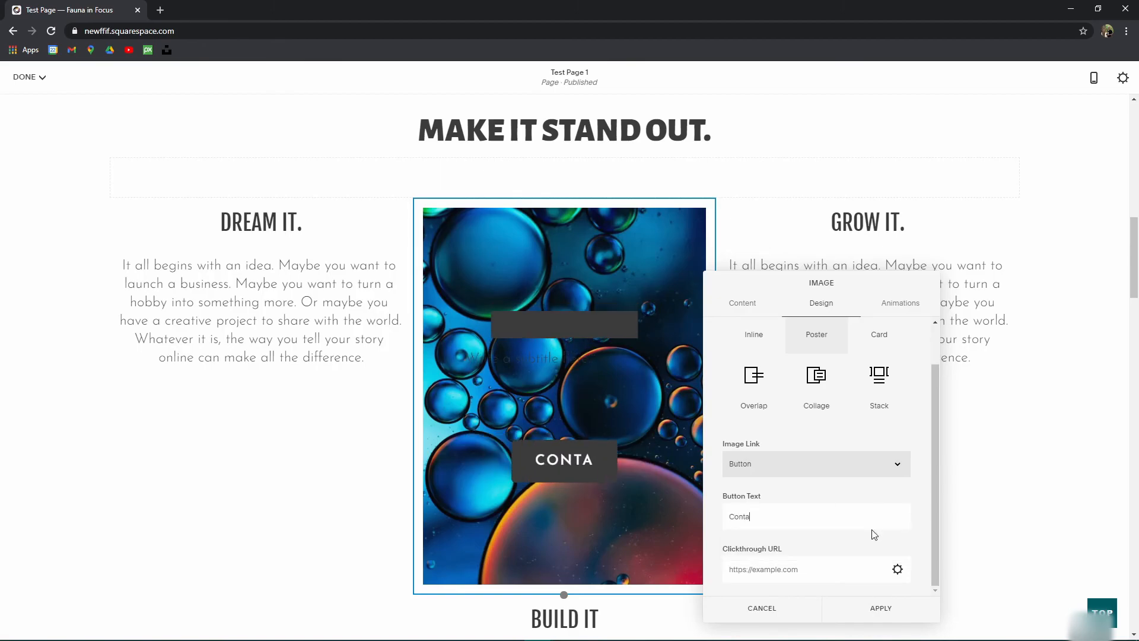
pyautogui.write('ct uS')
pyautogui.press('BackSpace')
pyautogui.press('BackSpace')
pyautogui.write('Uc')
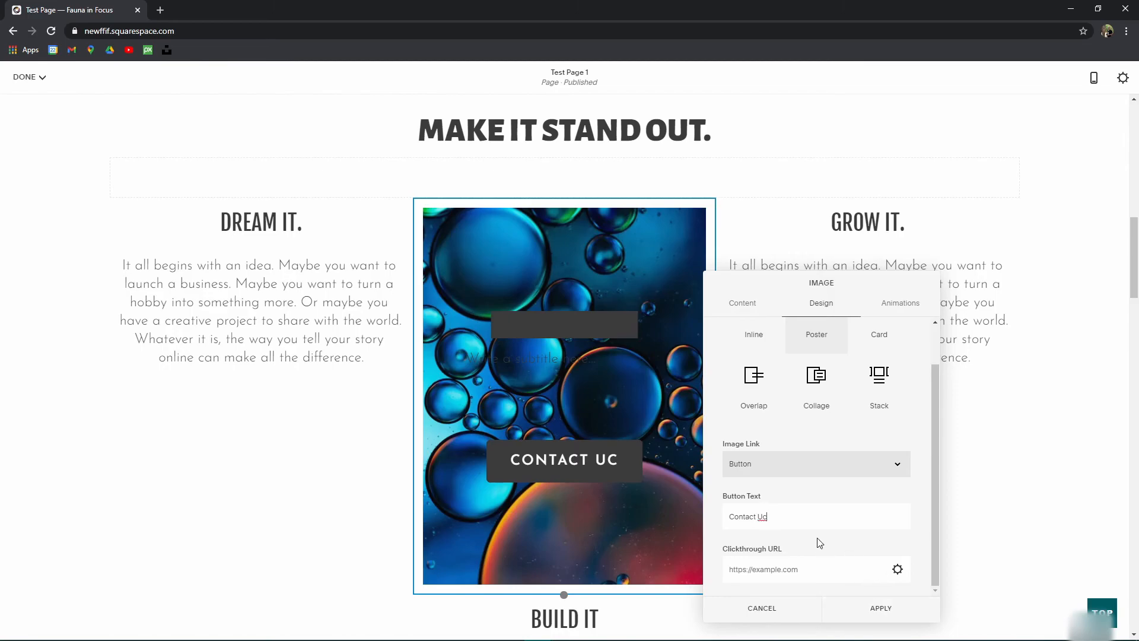
# Step: View the button Link Editor's Email option, then close it without setting a link
pyautogui.click(896, 569)
pyautogui.click(334, 281)
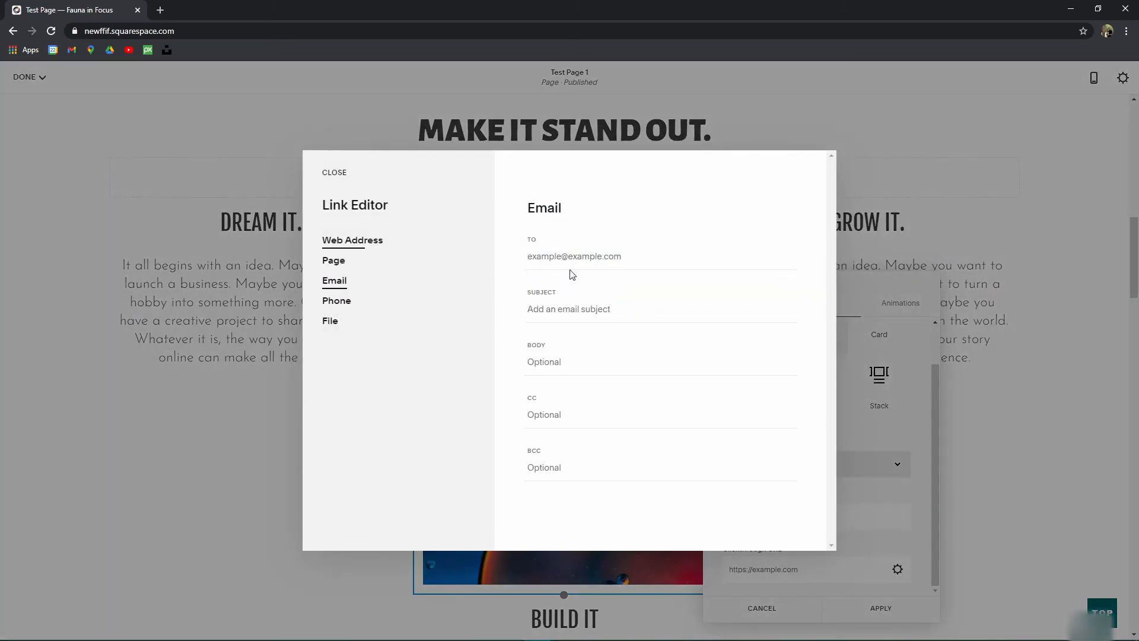
pyautogui.click(599, 259)
pyautogui.click(342, 180)
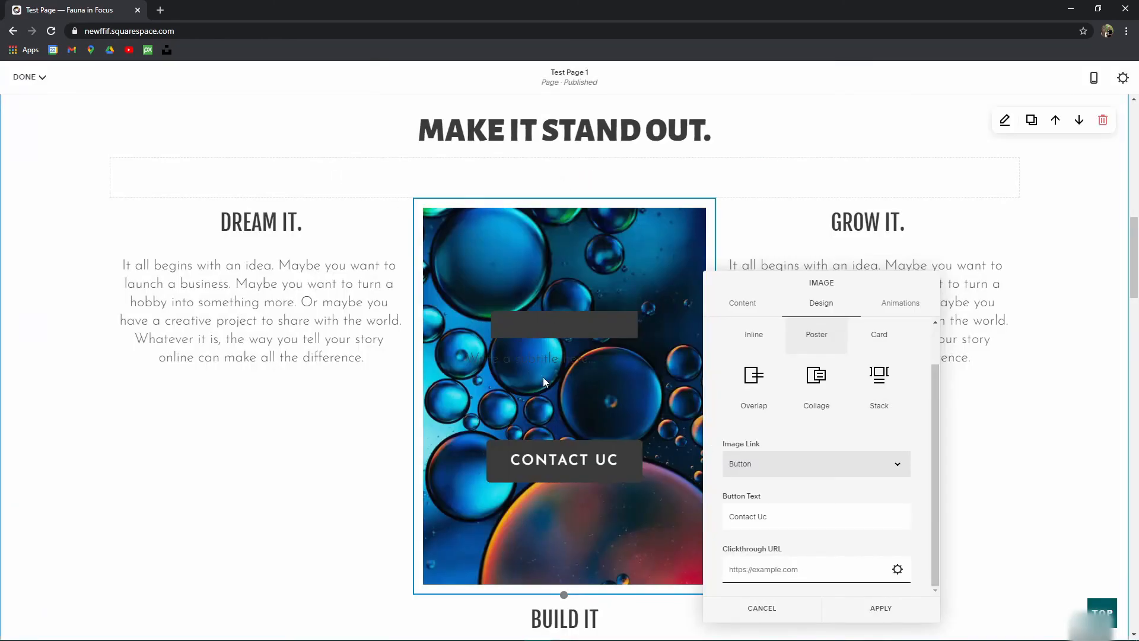
pyautogui.scroll(1, 838, 408)
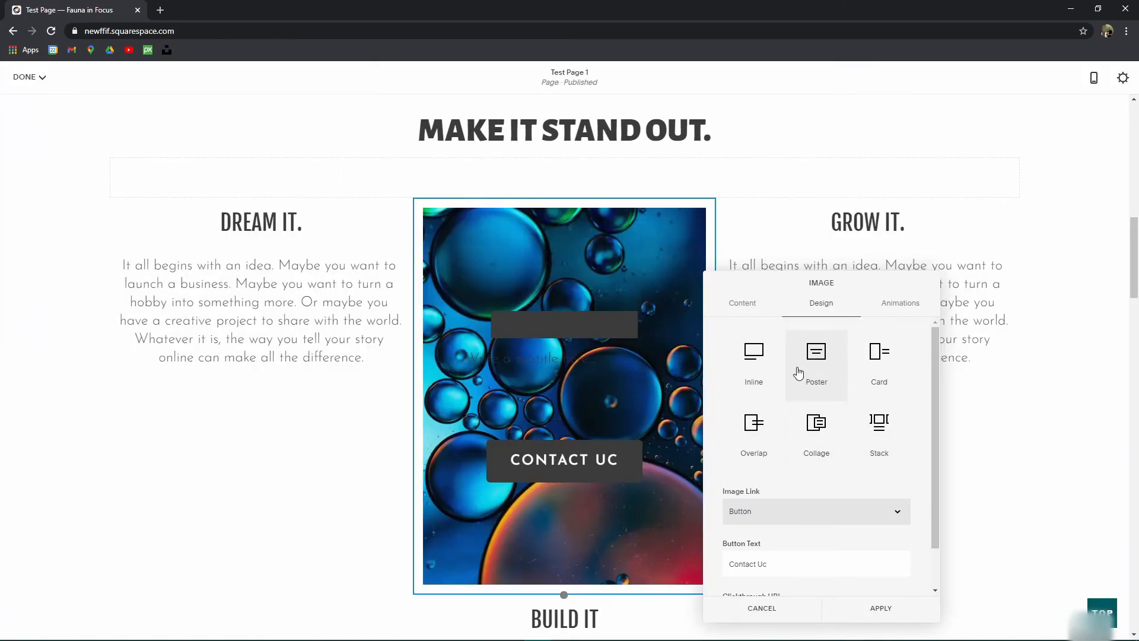
# Step: Preview the Card layout and set the image link back to None
pyautogui.click(878, 366)
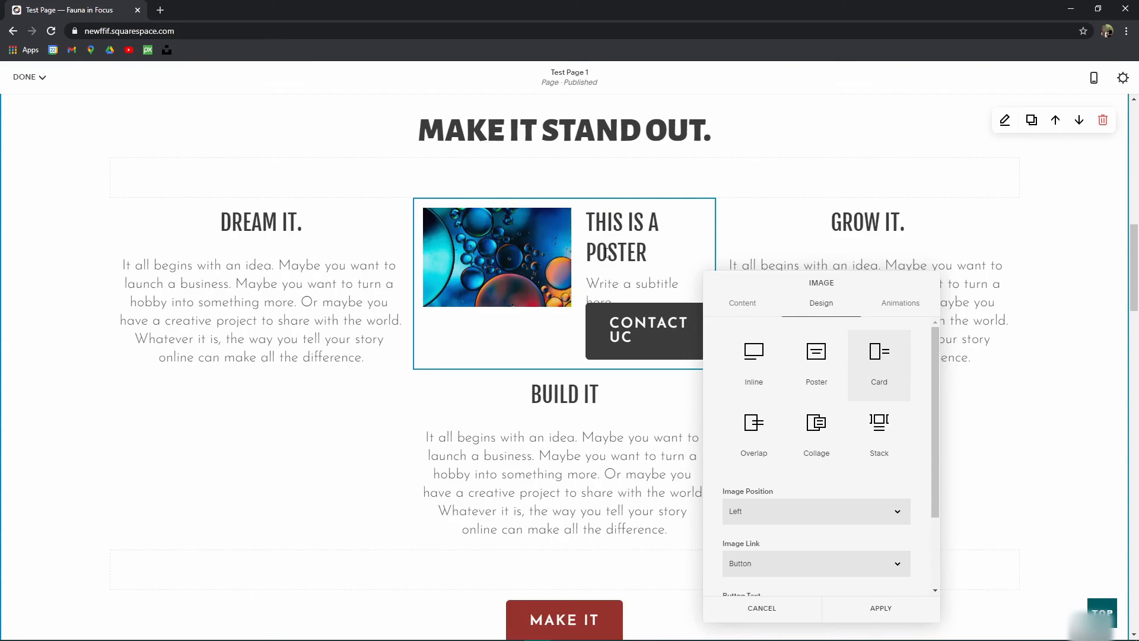
pyautogui.scroll(-1, 771, 517)
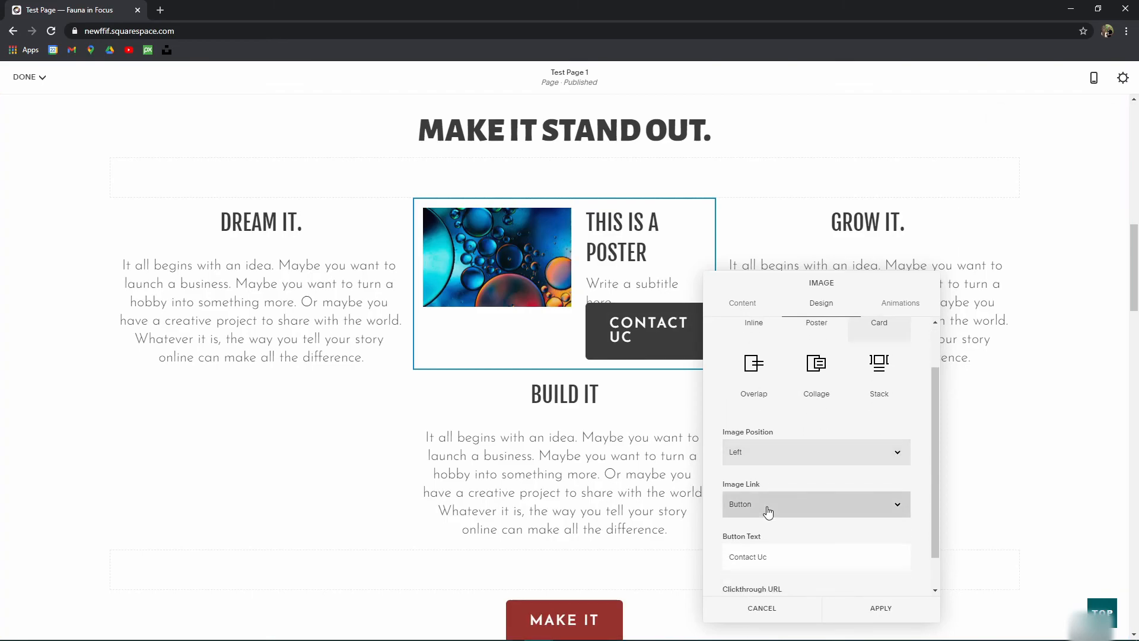
pyautogui.click(768, 511)
pyautogui.click(763, 521)
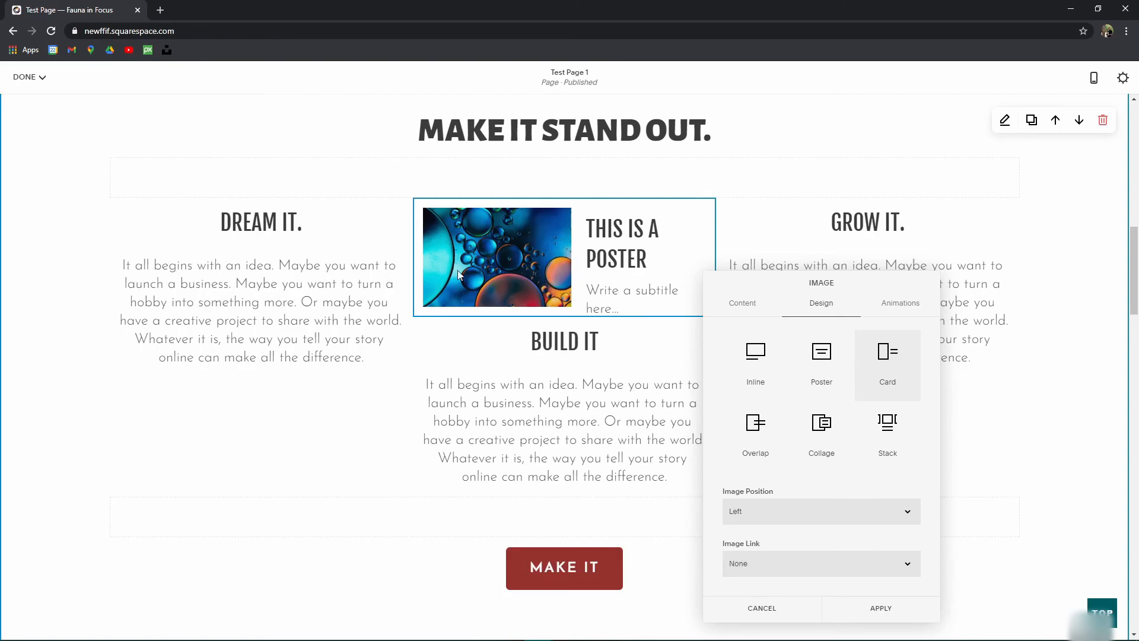
# Step: Try the Overlap, Collage and Stack layouts, then apply the Poster design
pyautogui.click(754, 434)
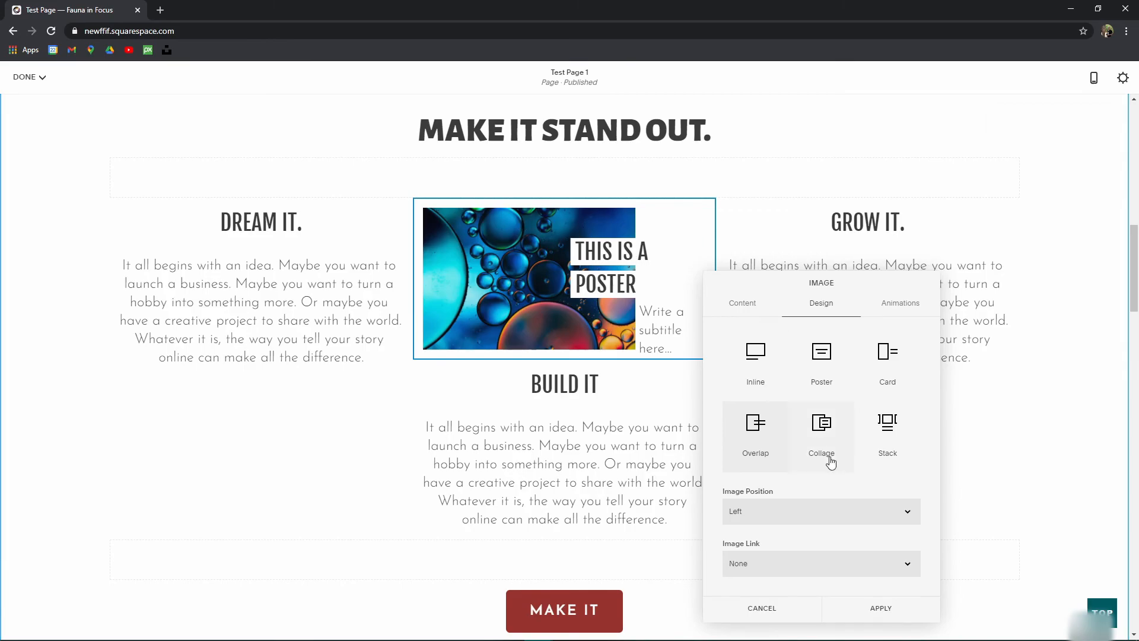
pyautogui.click(822, 429)
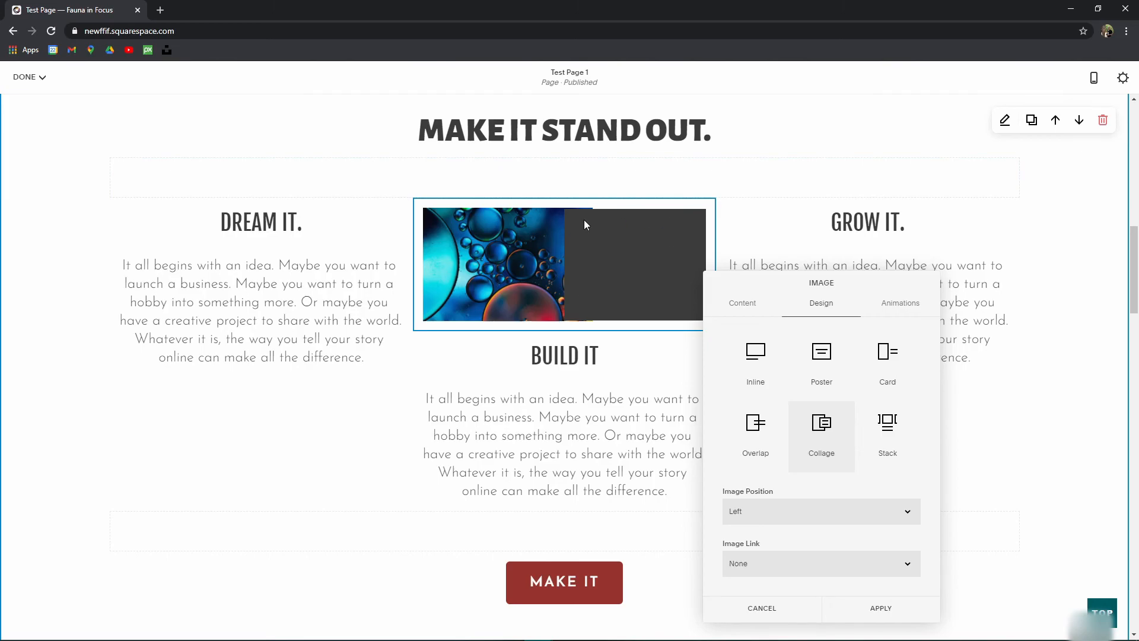
pyautogui.moveTo(583, 221); pyautogui.dragTo(646, 283)
pyautogui.hotkey('ctrl', 'a')
pyautogui.click(616, 251)
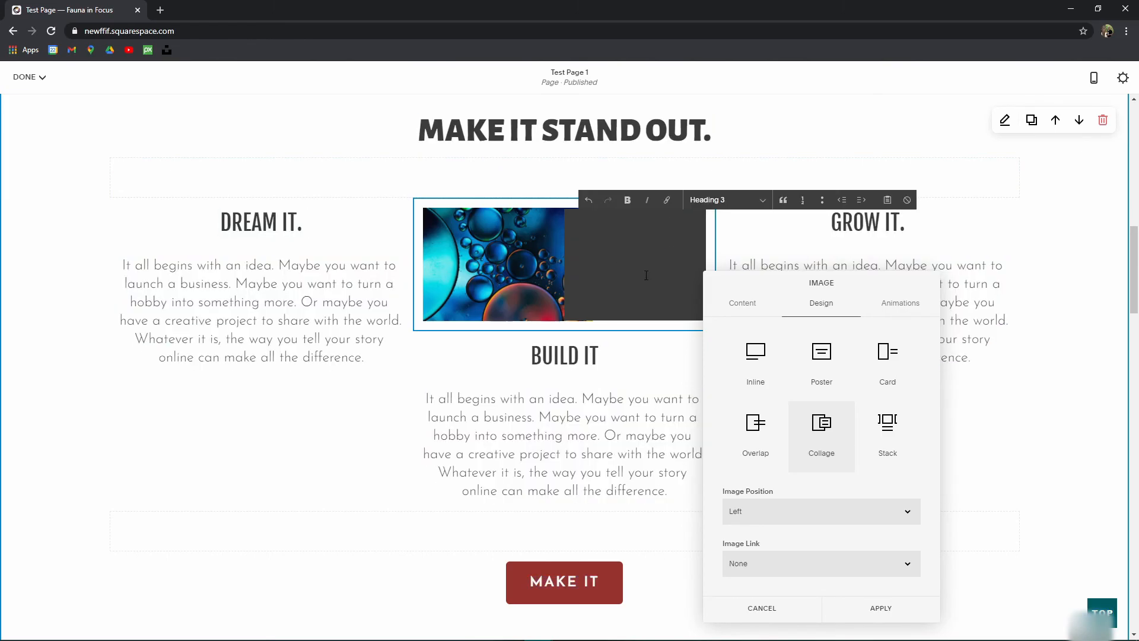
pyautogui.click(886, 432)
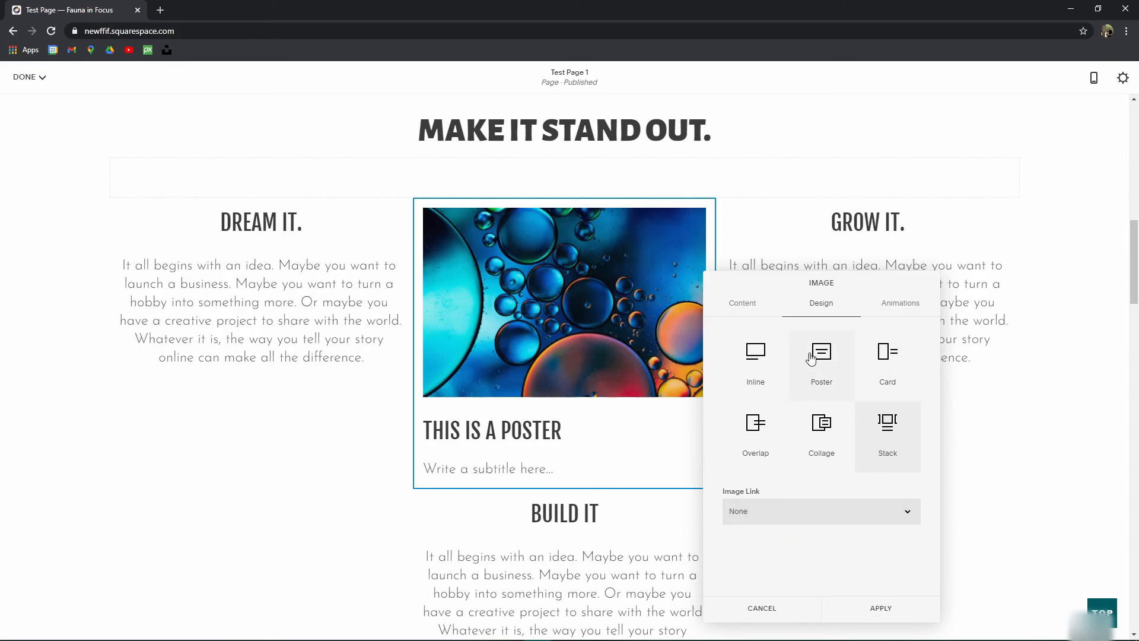
pyautogui.click(821, 372)
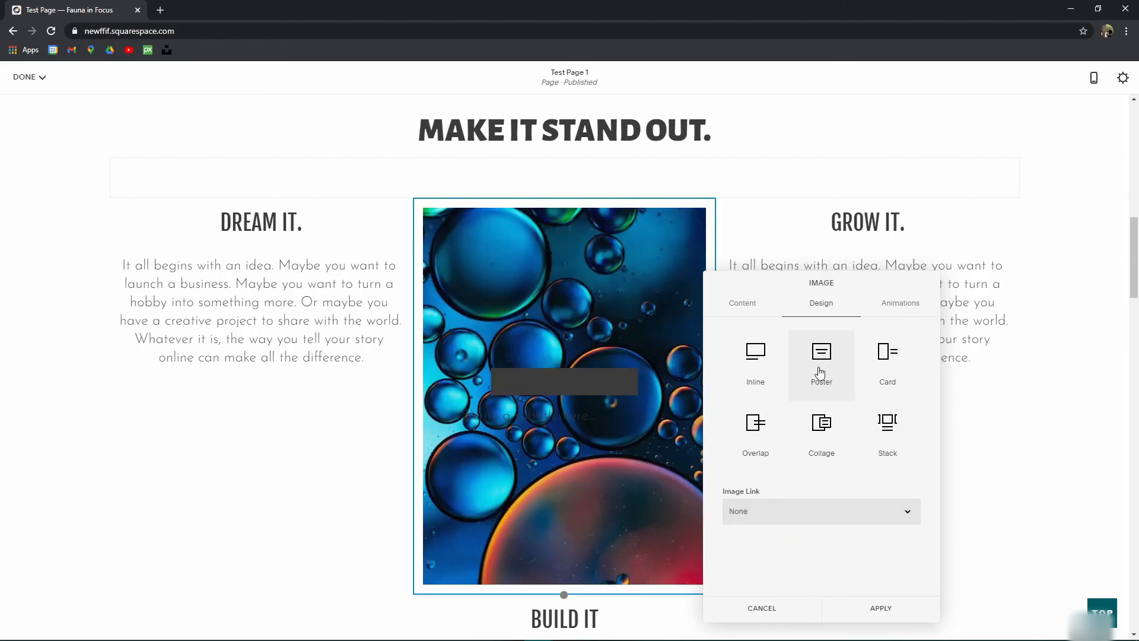
pyautogui.click(881, 609)
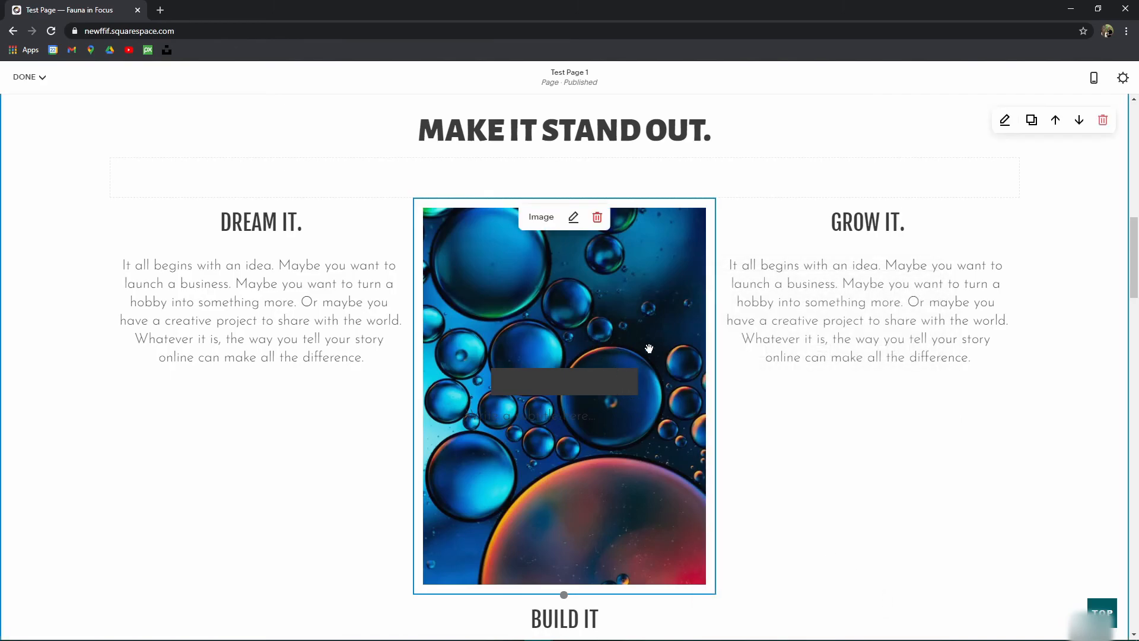
# Step: Preview the White Bold, Light Minimal, Light Bold, Dark Minimal and Dark Bold themes on the section
pyautogui.click(1005, 121)
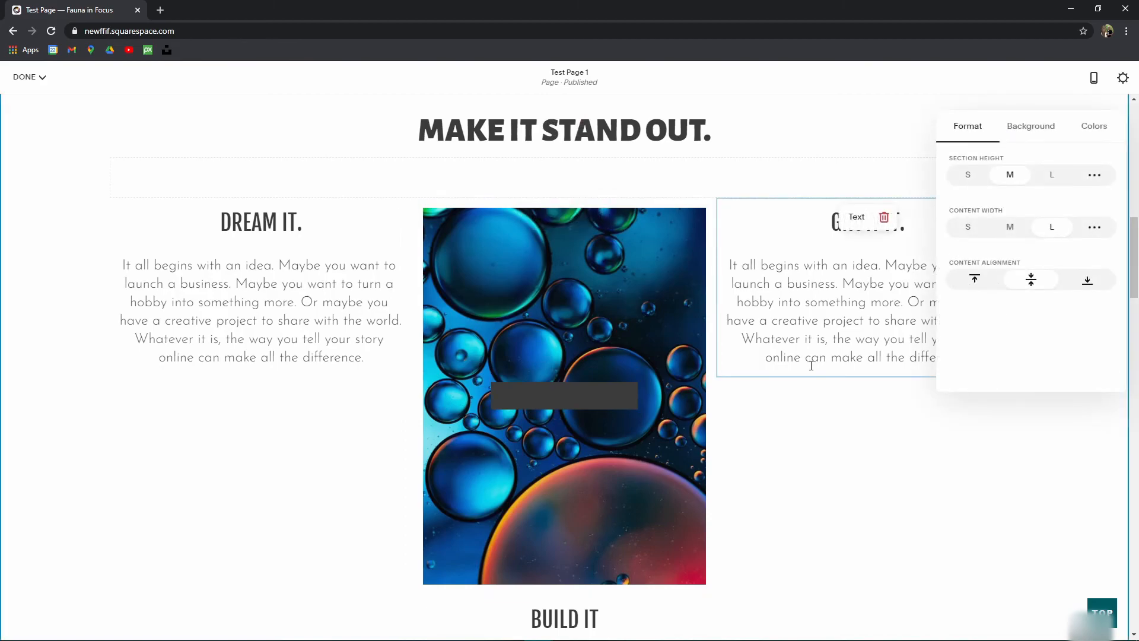
pyautogui.click(1095, 141)
pyautogui.scroll(-2, 717, 257)
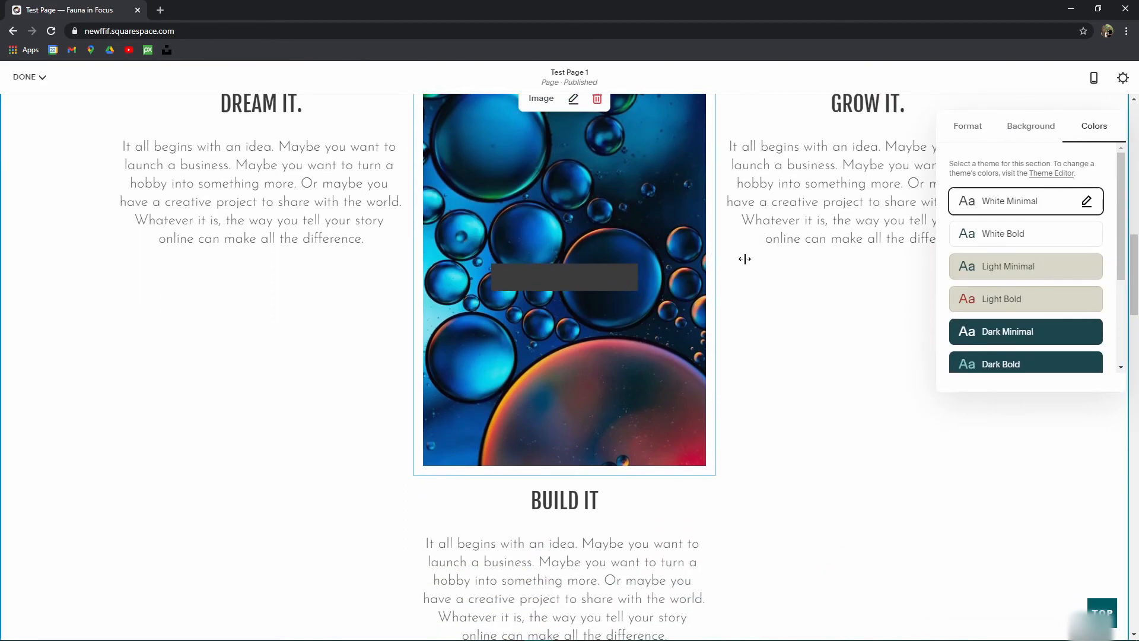
pyautogui.scroll(4, 575, 256)
pyautogui.scroll(-2, 575, 256)
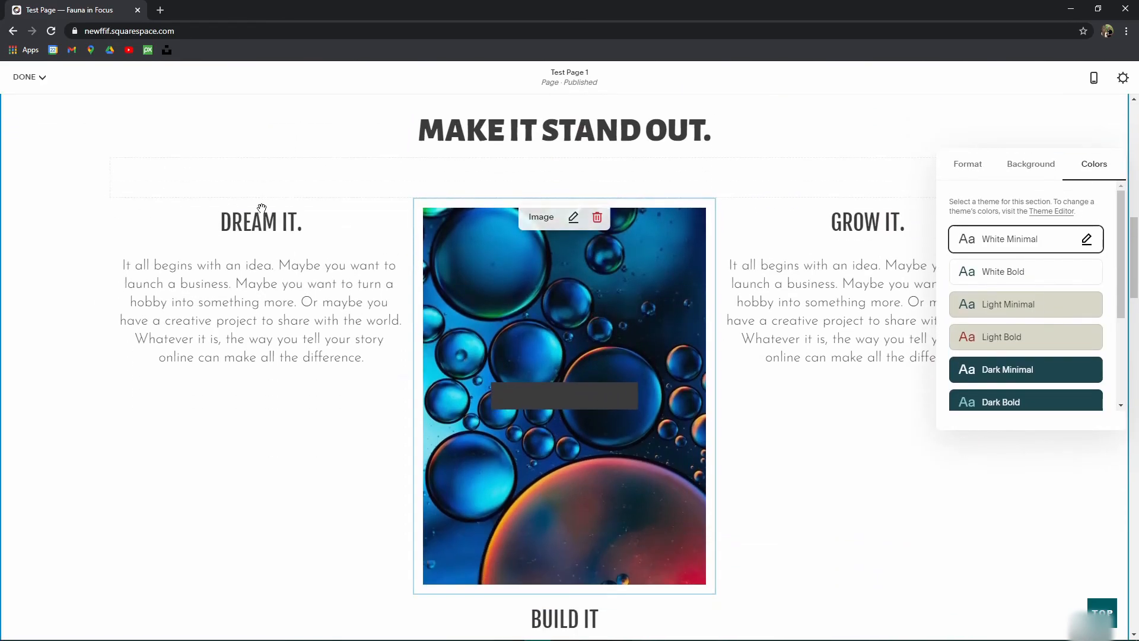
pyautogui.scroll(2, 827, 201)
pyautogui.scroll(-2, 1026, 297)
pyautogui.scroll(2, 1026, 297)
pyautogui.scroll(-3, 827, 320)
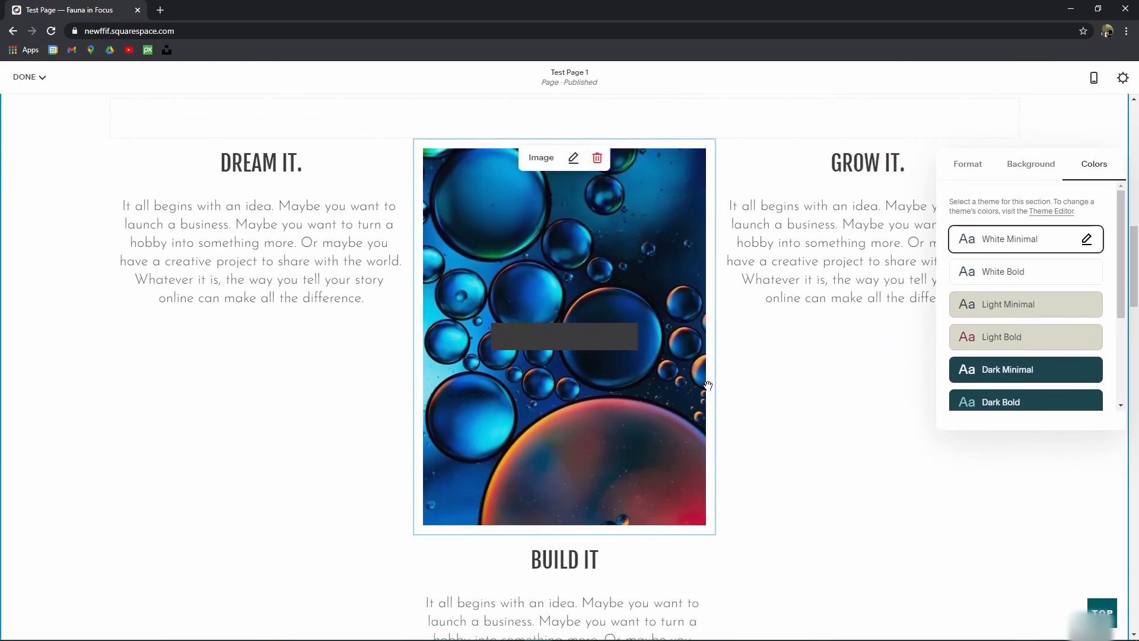
pyautogui.click(1016, 273)
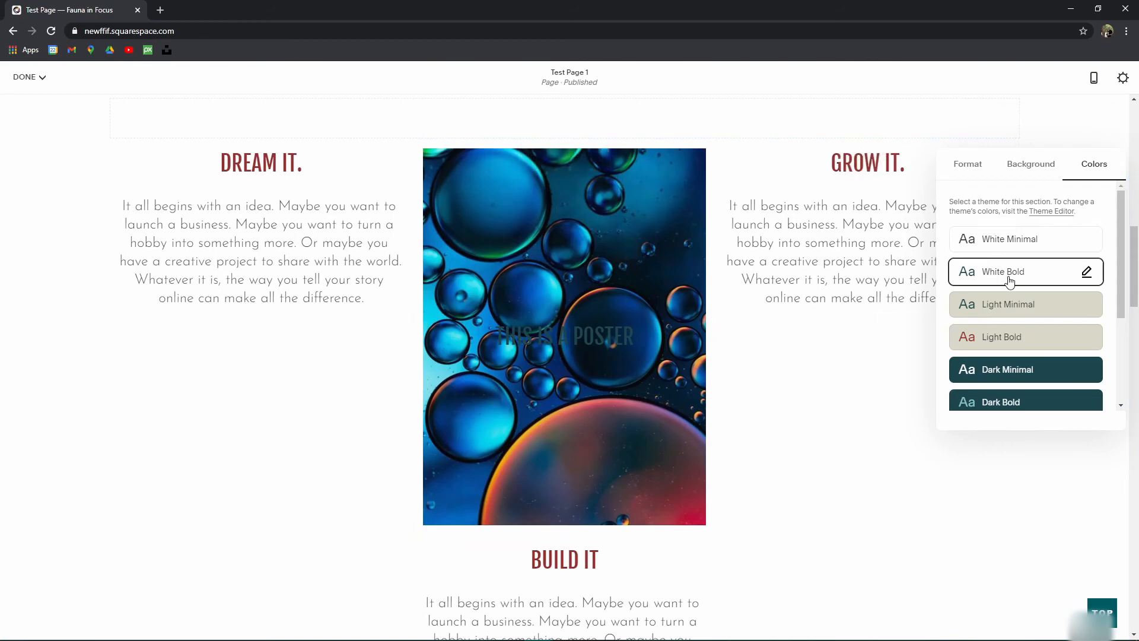
pyautogui.click(1040, 304)
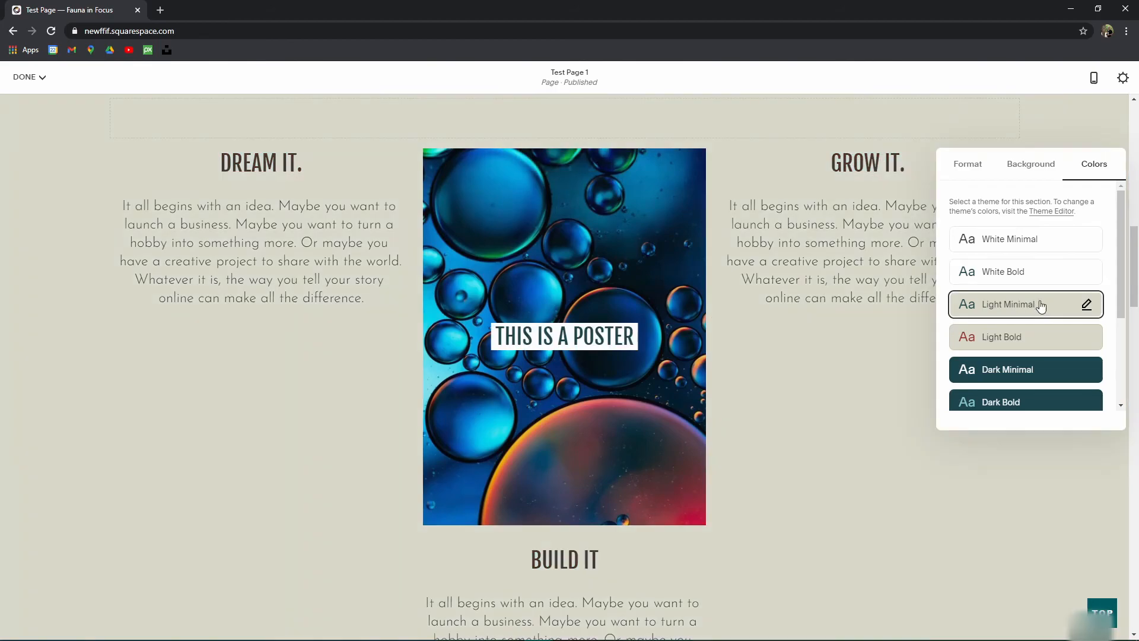
pyautogui.scroll(2, 594, 380)
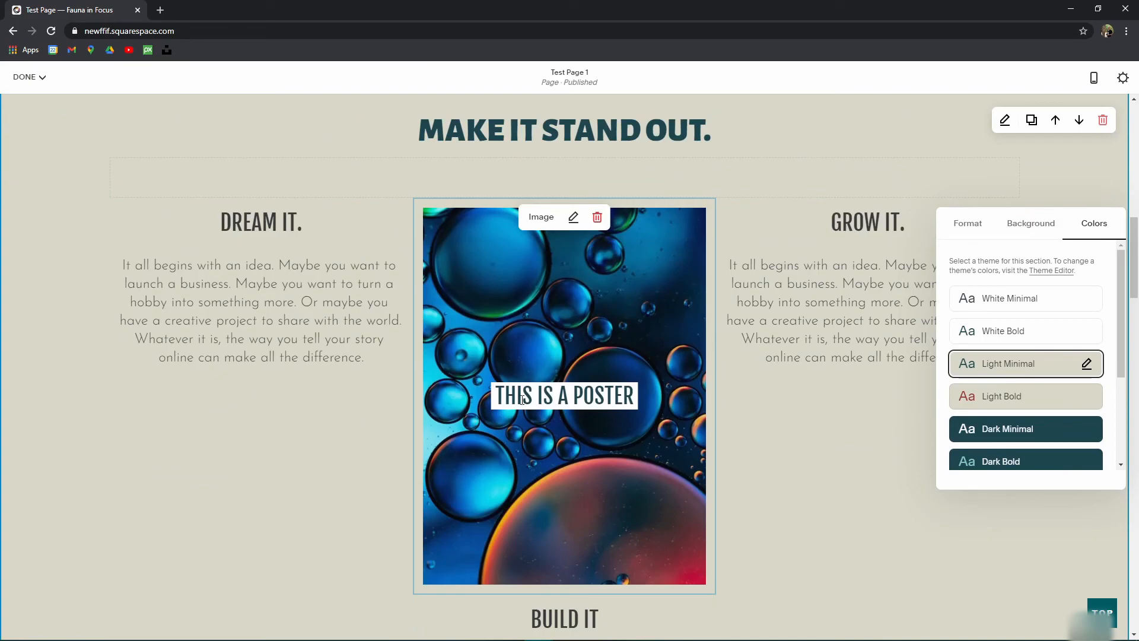
pyautogui.click(1008, 396)
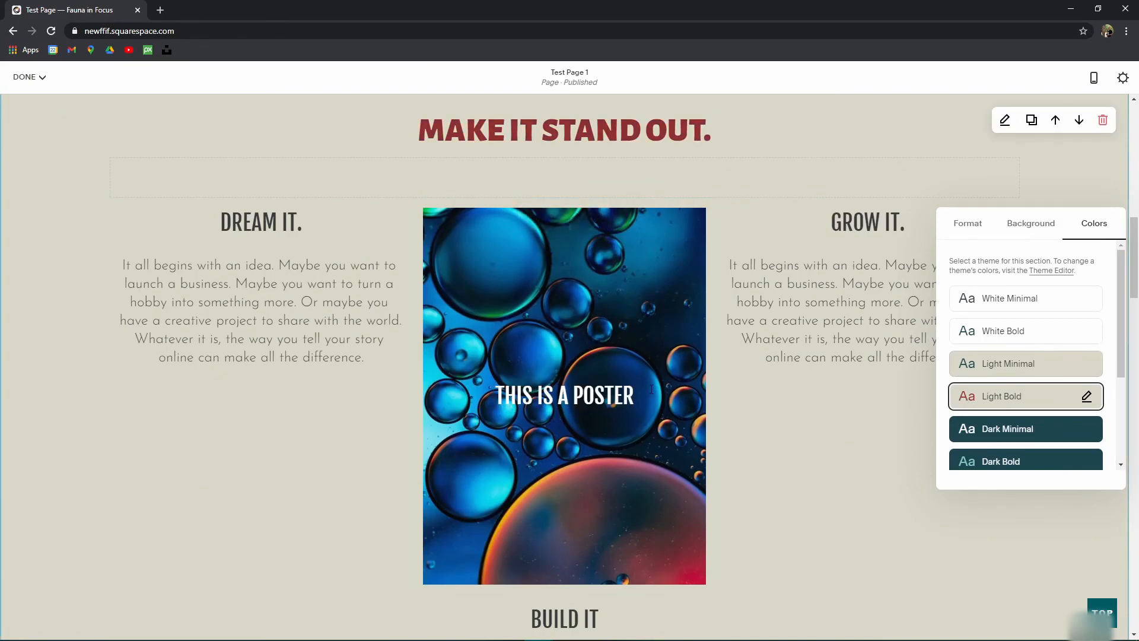
pyautogui.click(1038, 444)
pyautogui.scroll(-1, 762, 404)
pyautogui.scroll(1, 652, 330)
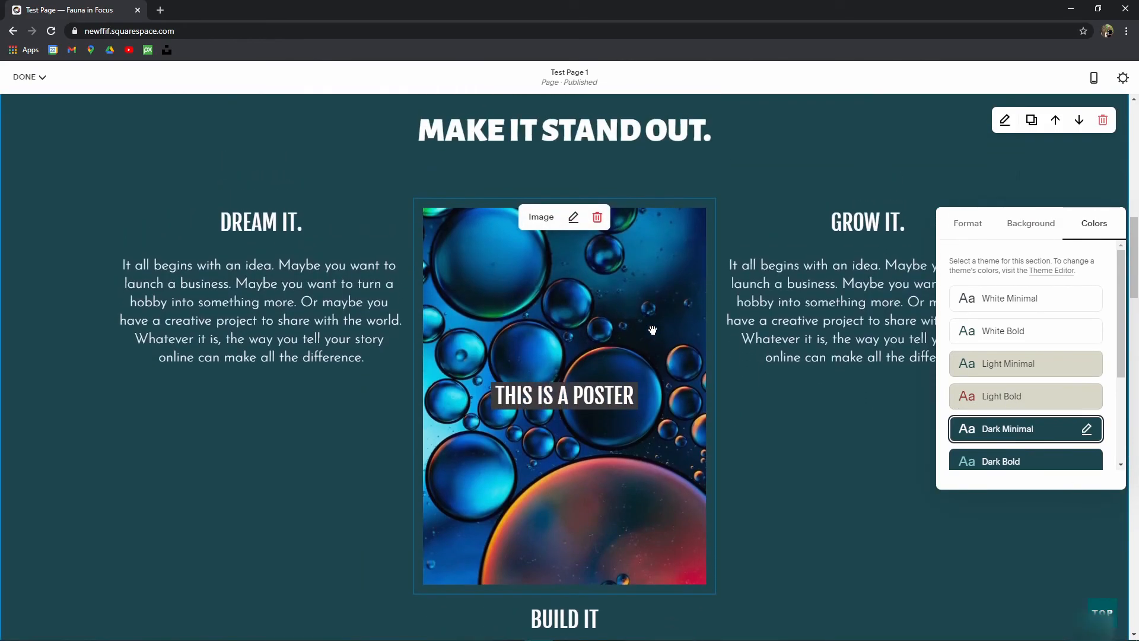
pyautogui.click(1024, 461)
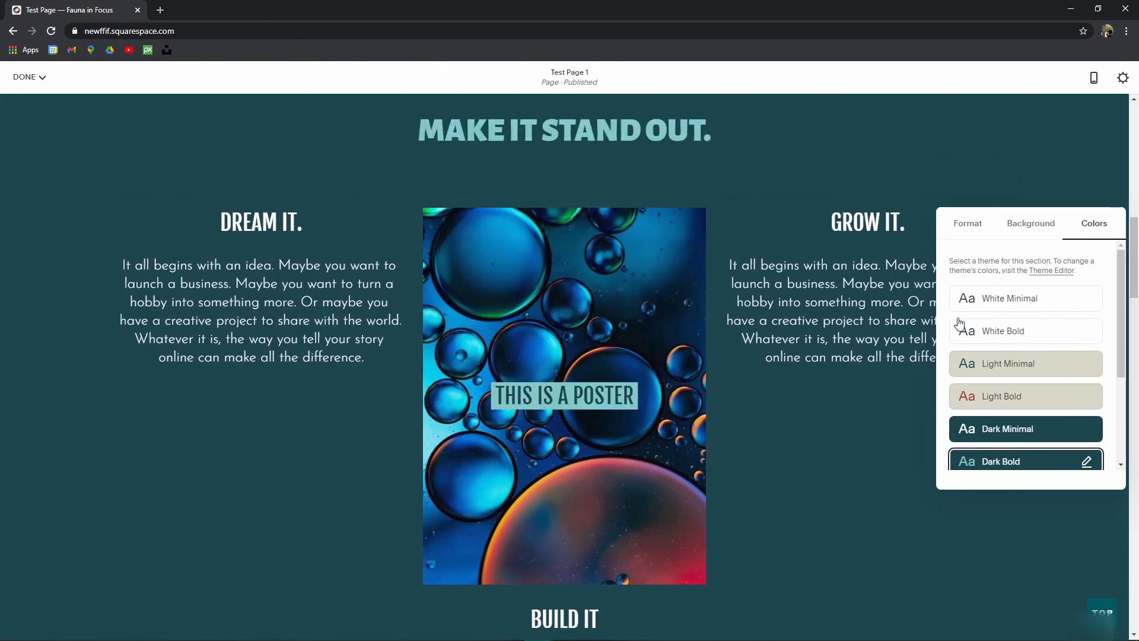
# Step: Try Black Minimal, Black Bold, Accent Dark and Accent Light, then return to White Minimal
pyautogui.scroll(-3, 758, 416)
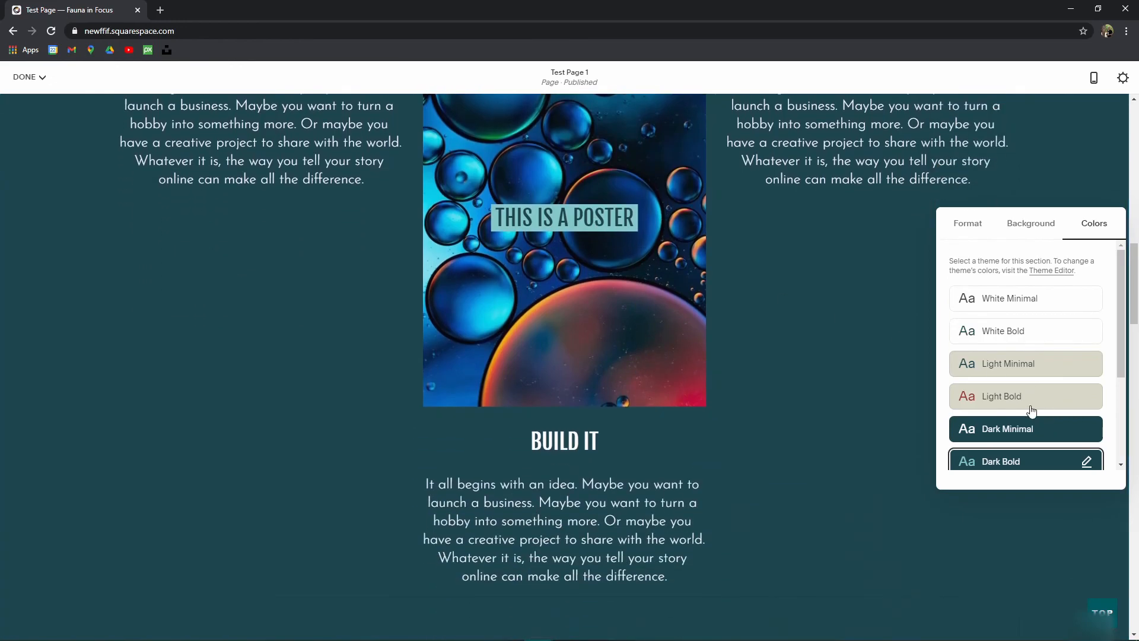
pyautogui.scroll(-3, 1031, 411)
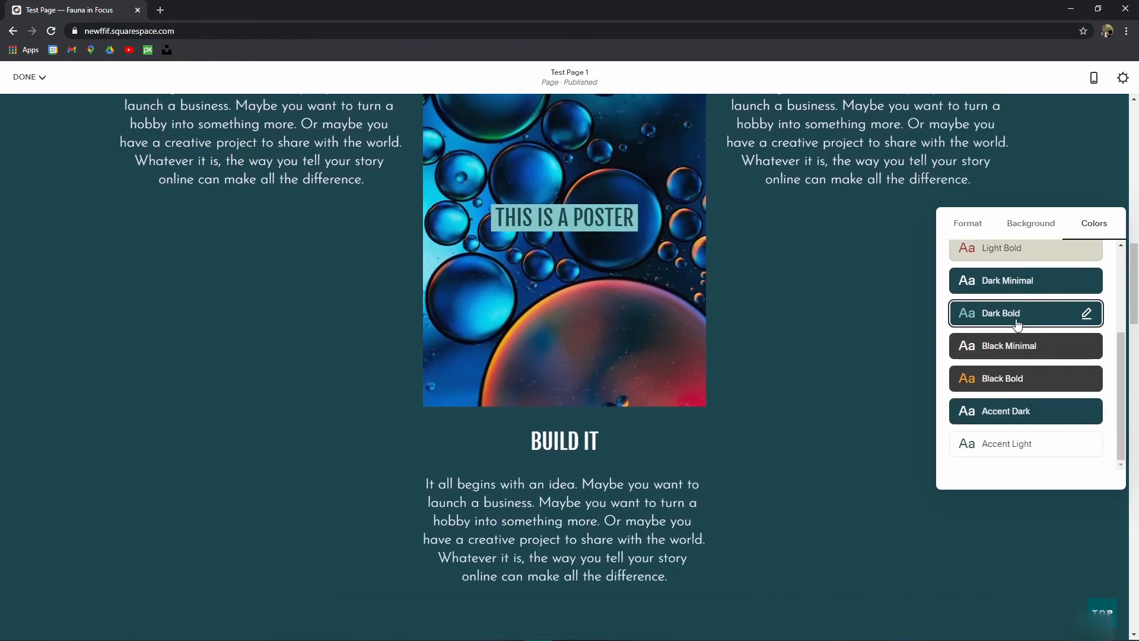
pyautogui.click(1031, 353)
pyautogui.click(1023, 378)
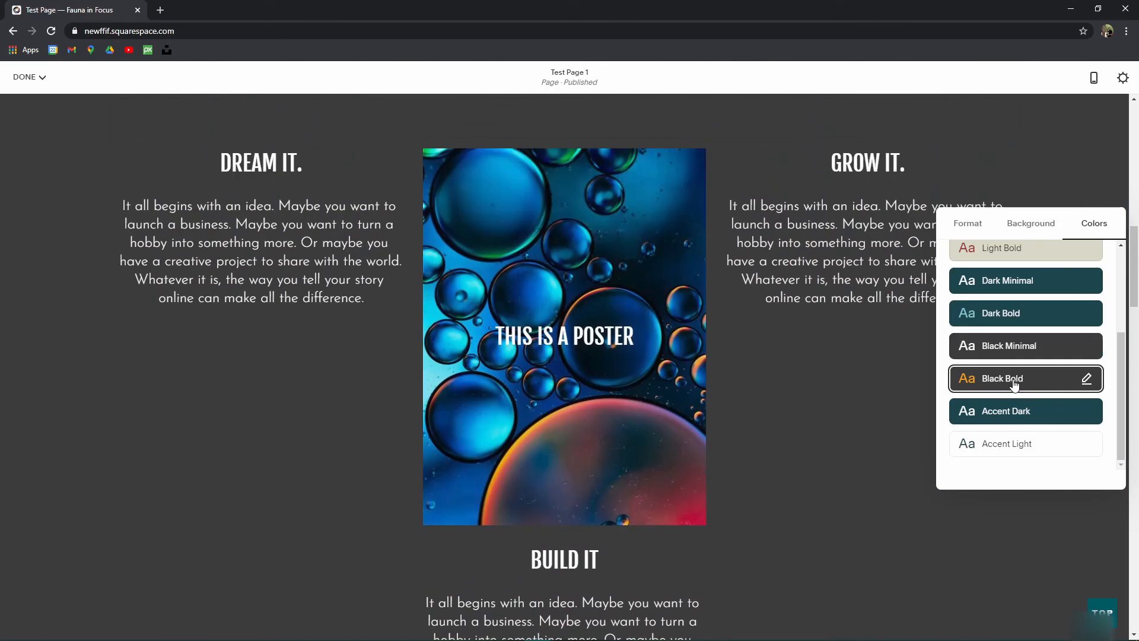
pyautogui.click(1035, 412)
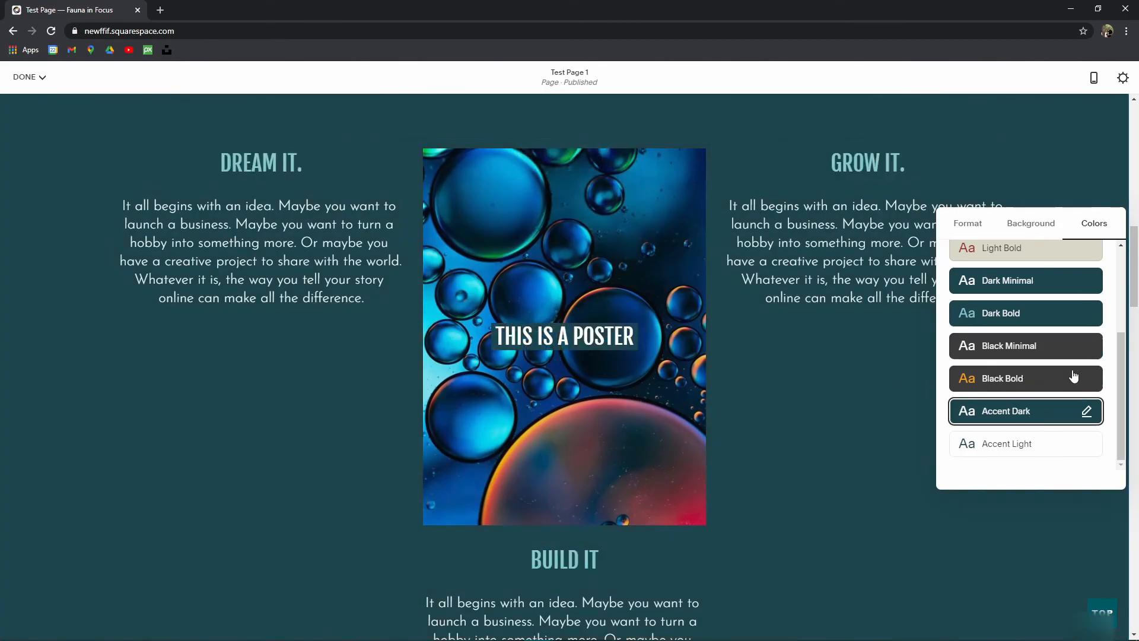
pyautogui.click(1016, 443)
pyautogui.scroll(3, 1035, 371)
pyautogui.click(1015, 331)
pyautogui.click(1046, 296)
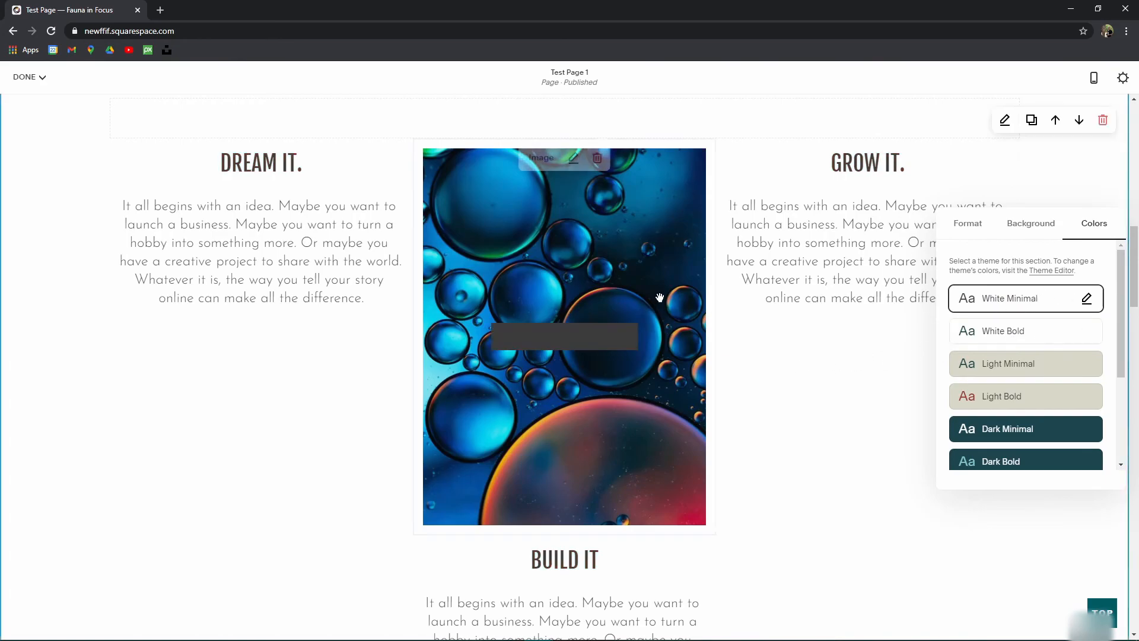
# Step: Open the White Minimal theme for editing and save the pending page changes
pyautogui.scroll(4, 686, 370)
pyautogui.scroll(-3, 686, 371)
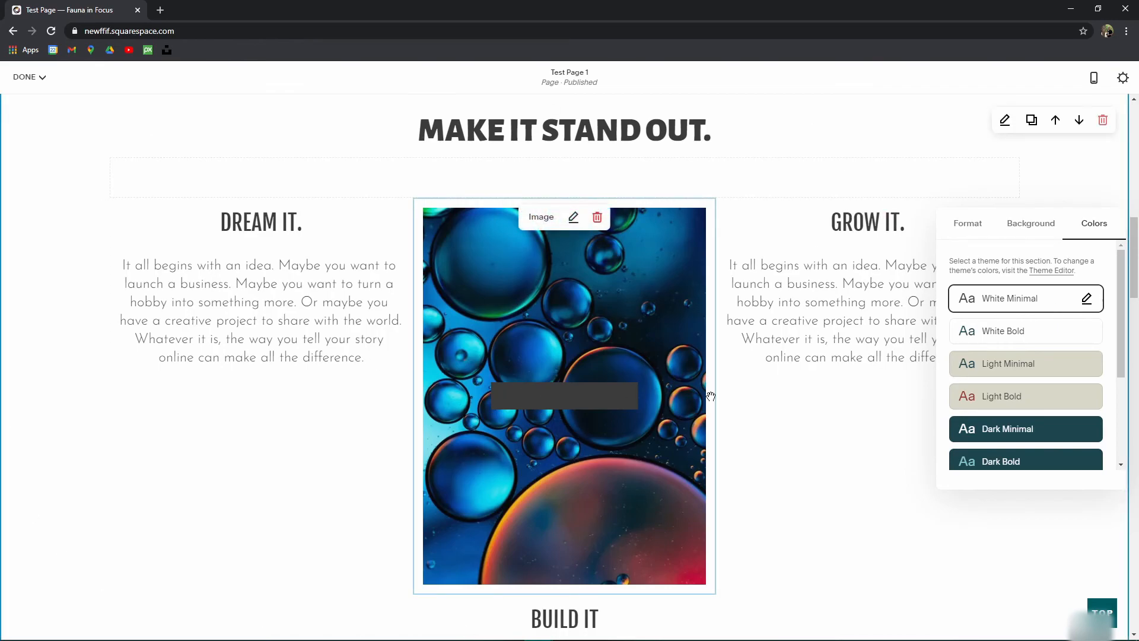
pyautogui.click(1088, 301)
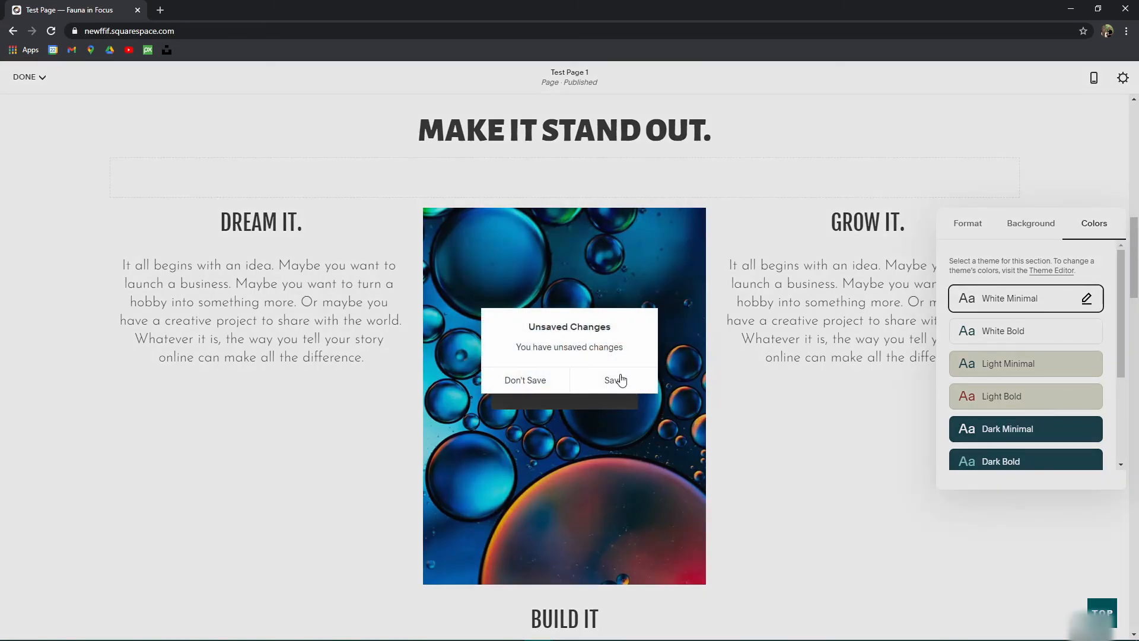
pyautogui.click(617, 379)
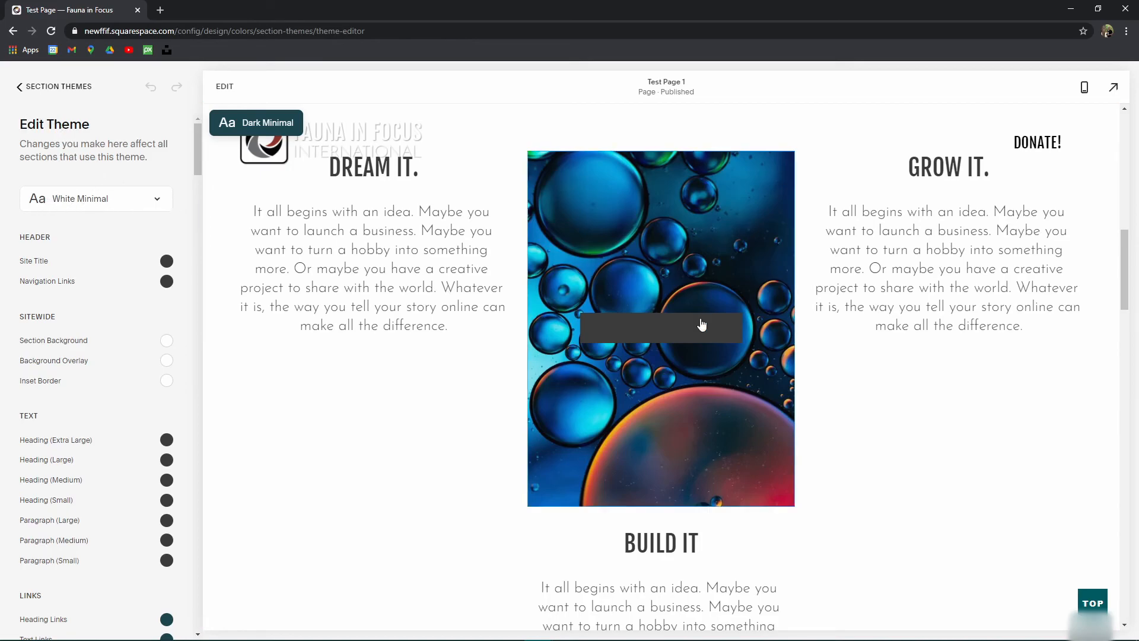
# Step: Show the poster image block's colour settings in the White Minimal theme editor
pyautogui.click(632, 334)
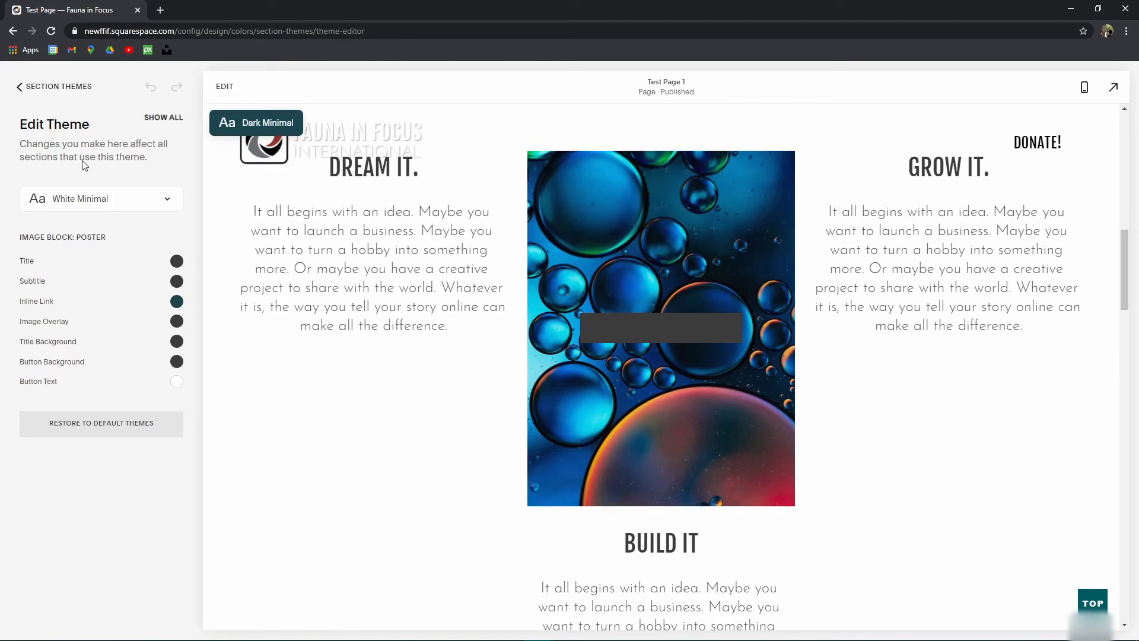
pyautogui.click(166, 127)
pyautogui.moveTo(190, 154); pyautogui.dragTo(196, 128)
pyautogui.click(614, 334)
# Step: After trying a custom olive and the dark colour, set the poster title to the white swatch
pyautogui.click(177, 280)
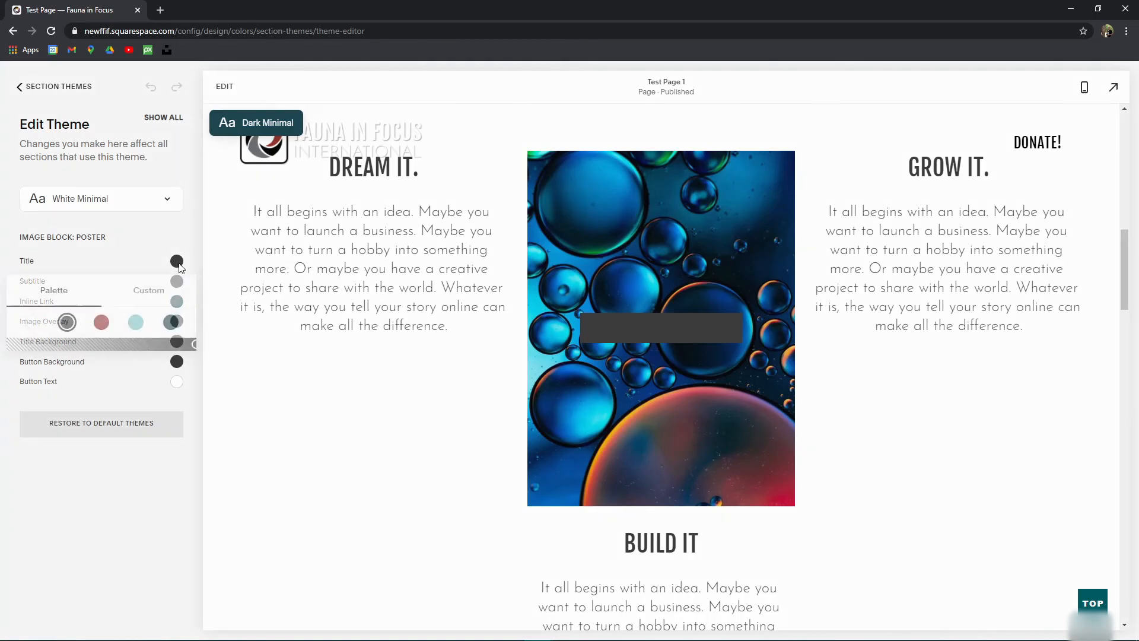
pyautogui.click(32, 323)
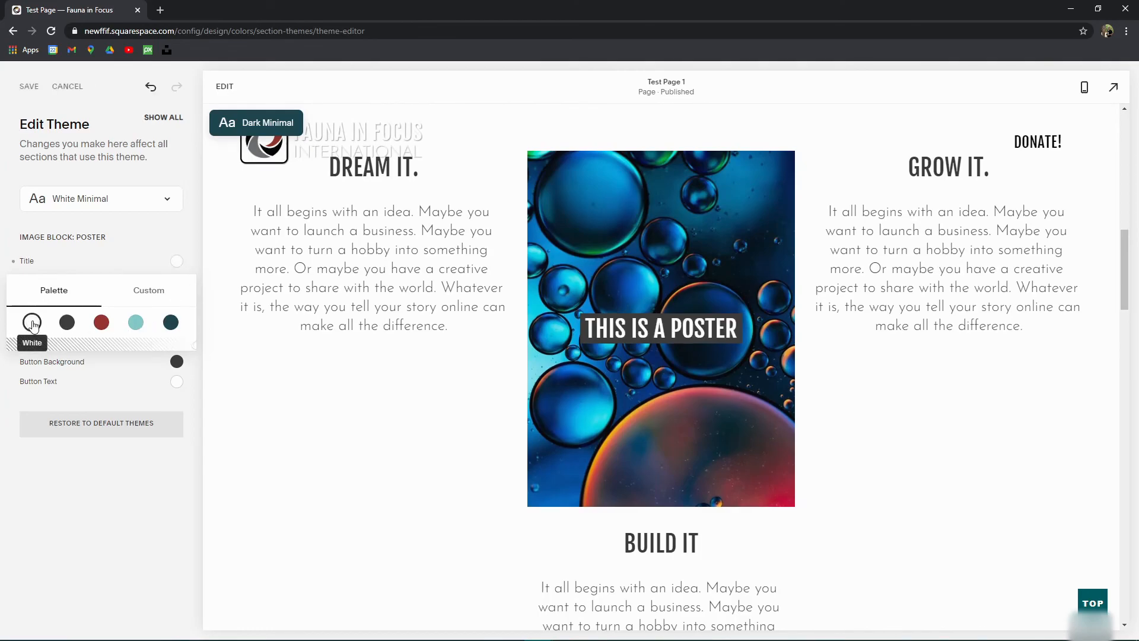
pyautogui.click(118, 461)
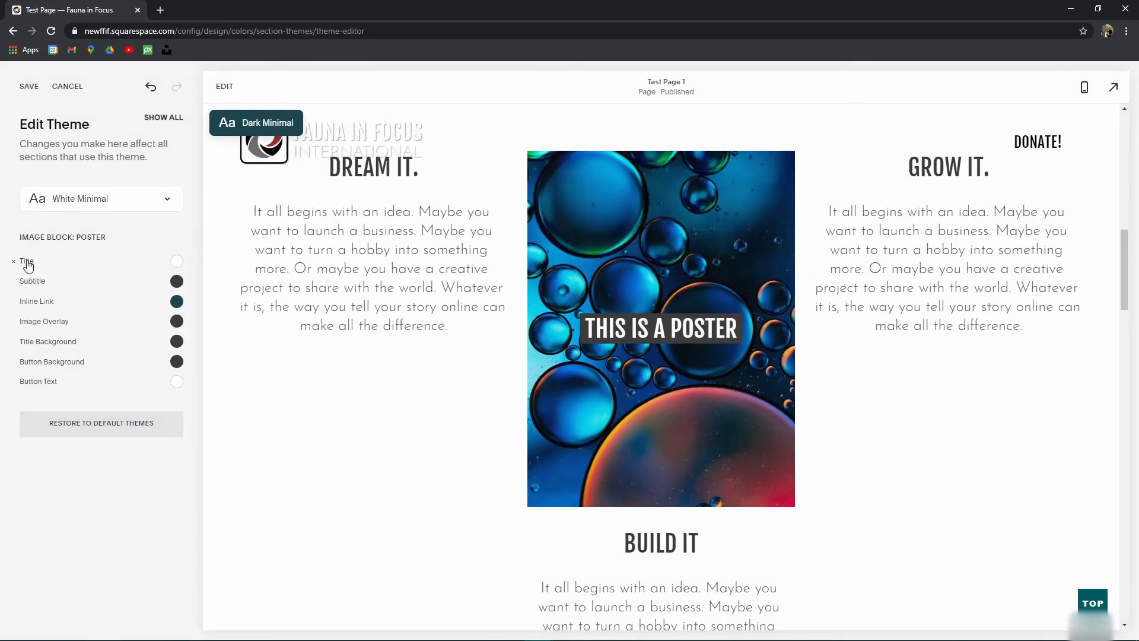
pyautogui.click(178, 265)
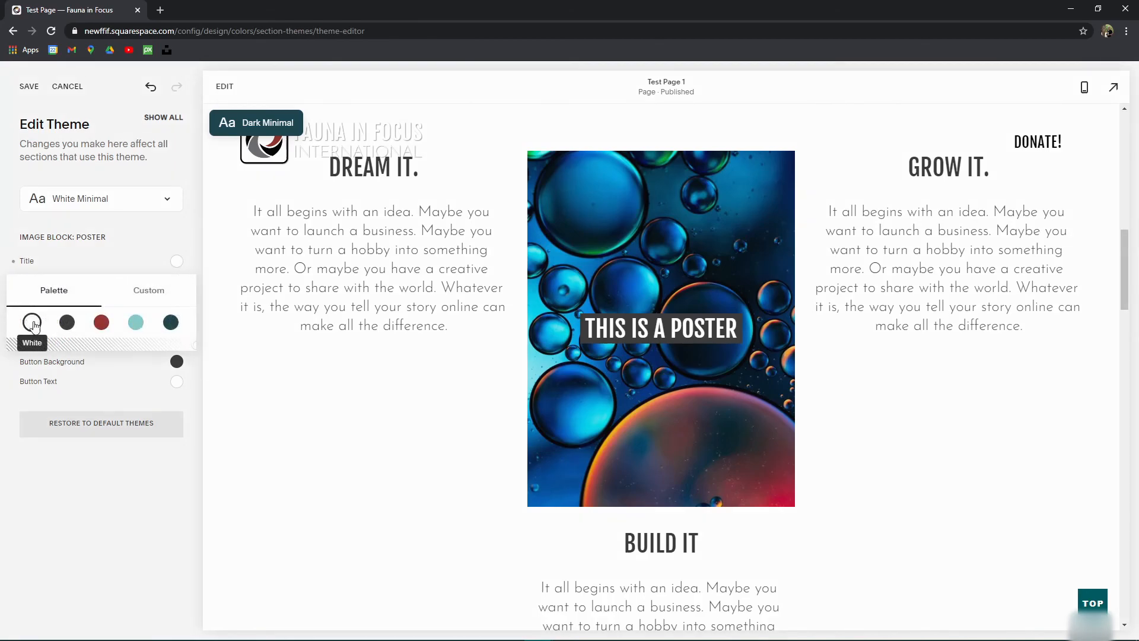
pyautogui.click(148, 289)
pyautogui.click(92, 411)
pyautogui.hotkey('ctrl', 'a')
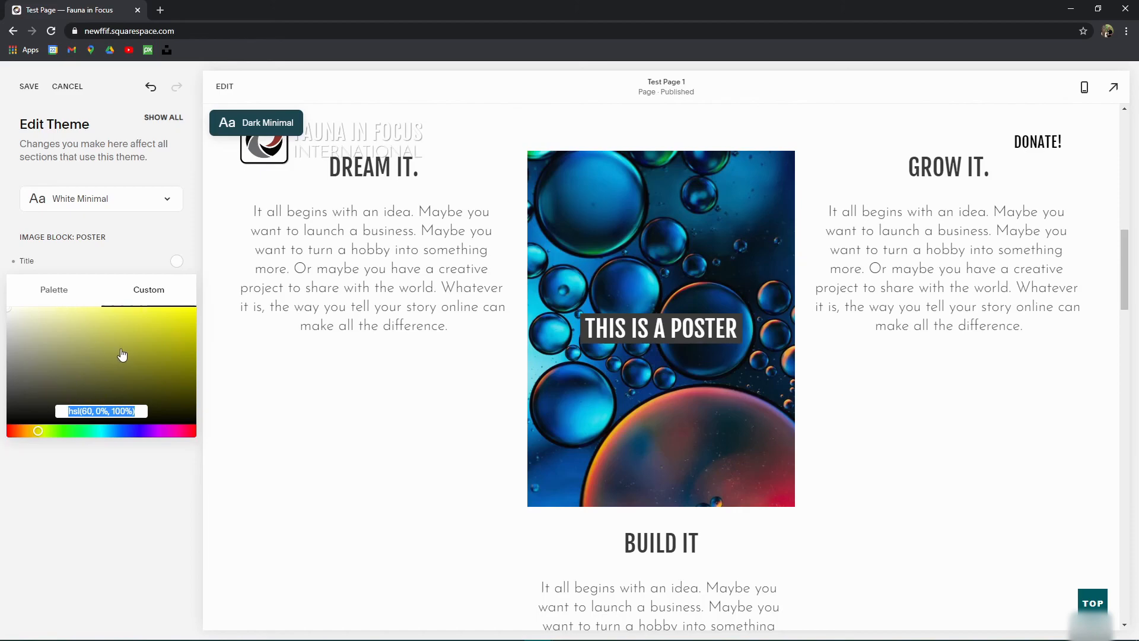
pyautogui.write('hsl(60, 50%, 29%)')
pyautogui.click(55, 288)
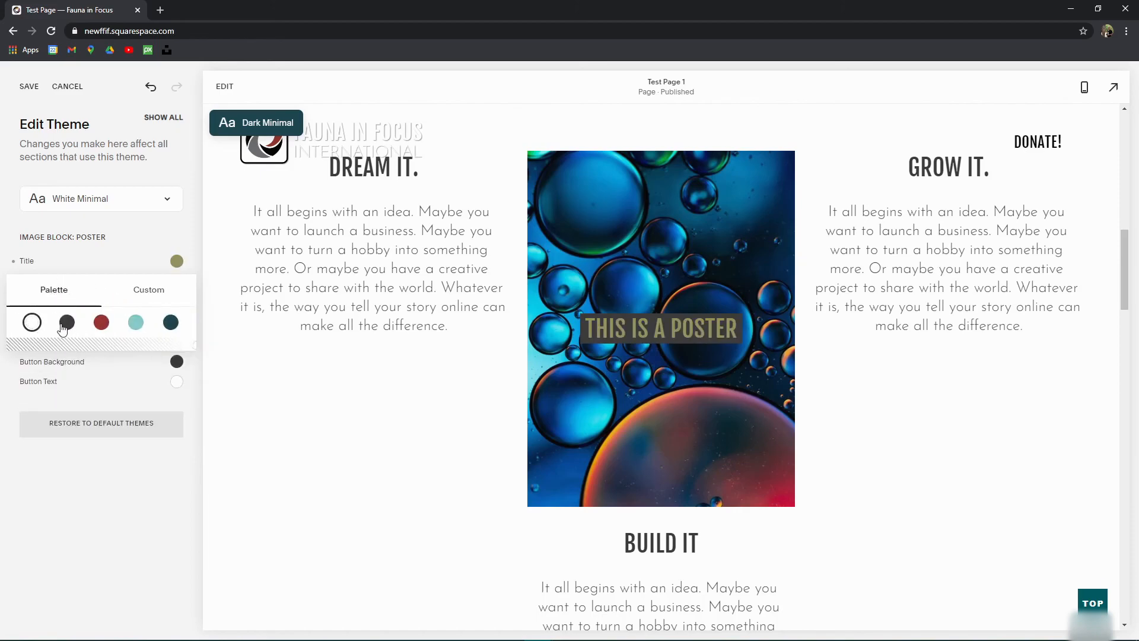
pyautogui.click(66, 324)
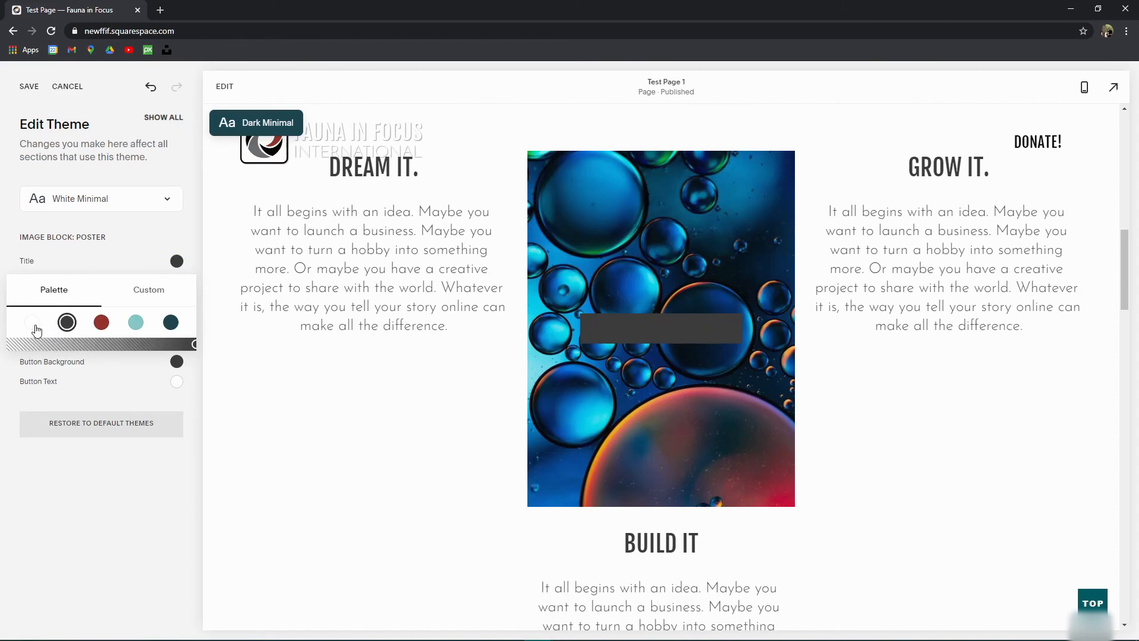
pyautogui.click(33, 324)
pyautogui.click(89, 273)
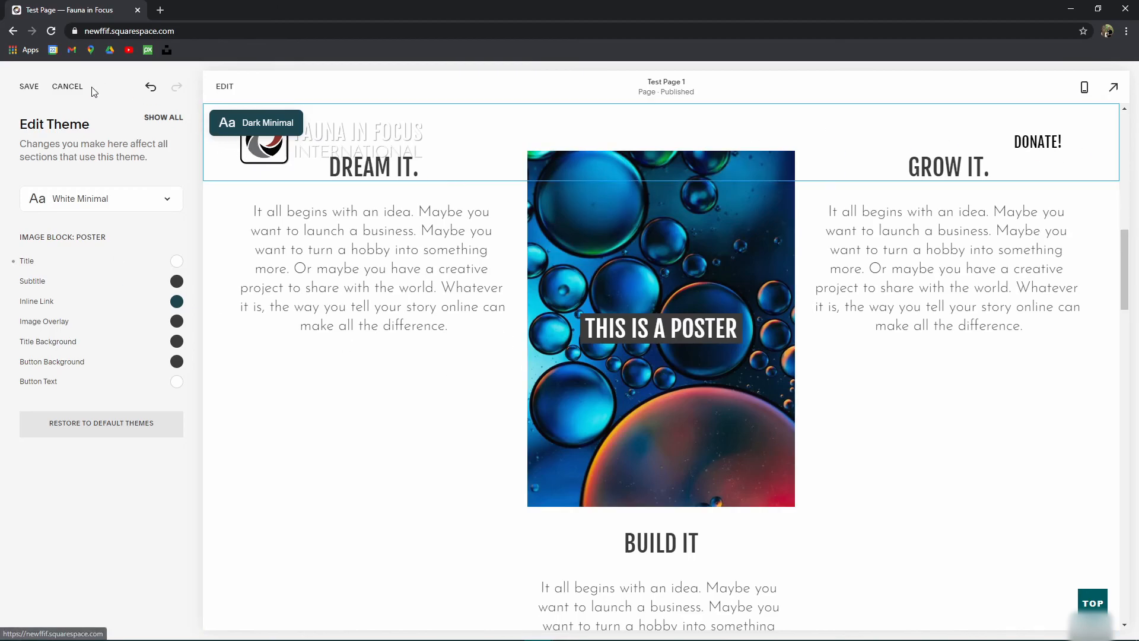
# Step: Save the White Minimal theme and return to the Colors overview
pyautogui.click(28, 87)
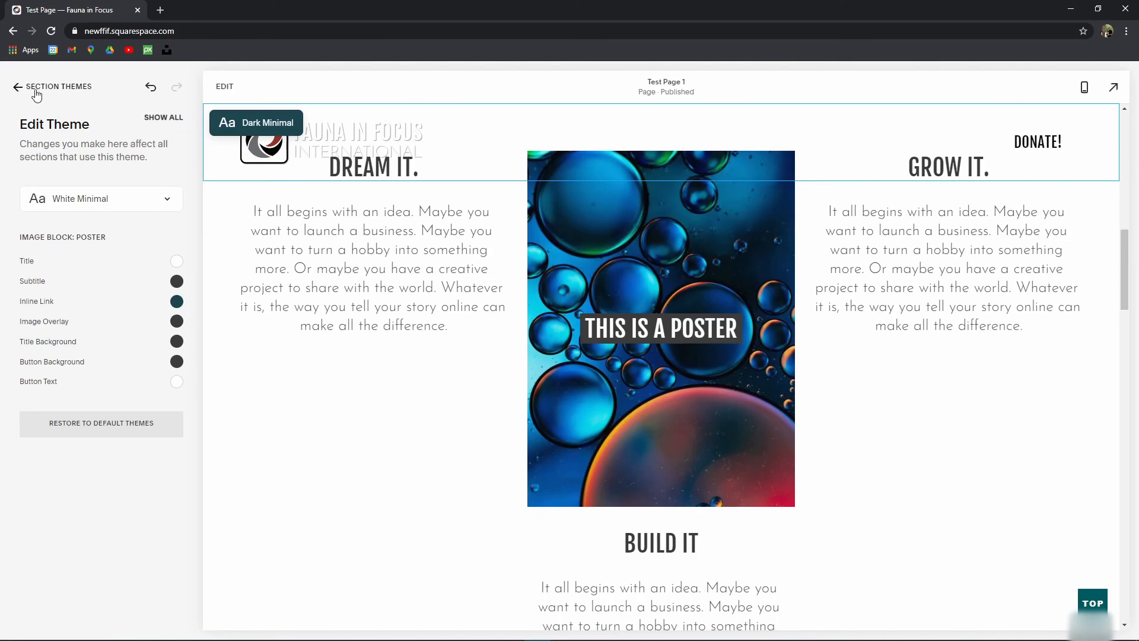
pyautogui.click(30, 90)
pyautogui.click(35, 94)
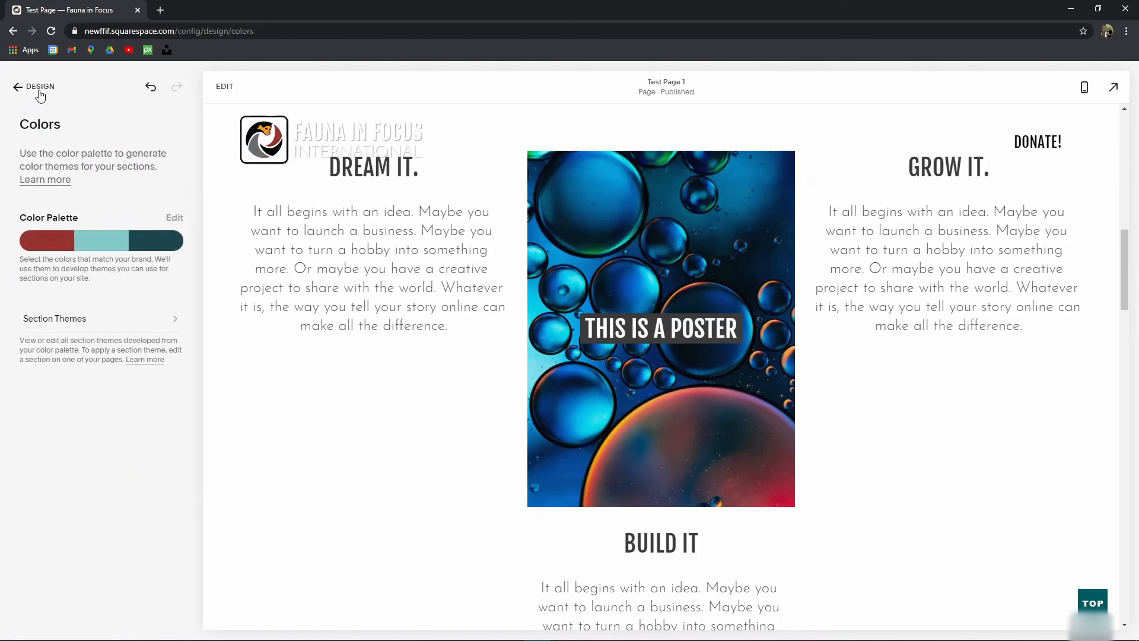
# Step: Give the bubbles image block the Collage design, apply it, and save the page
pyautogui.click(228, 89)
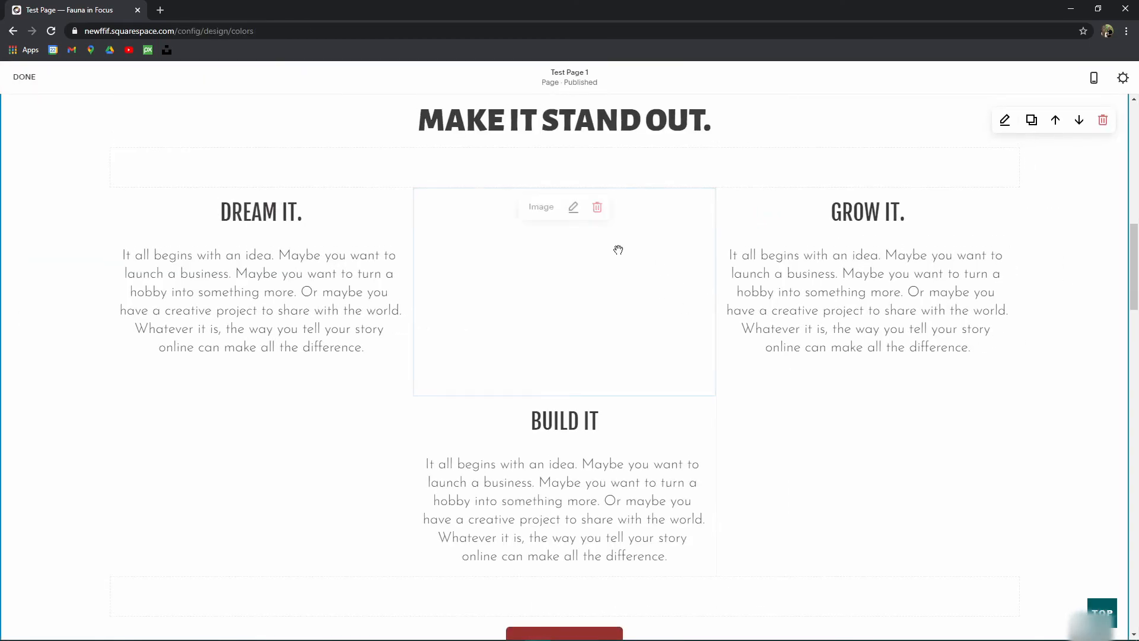
pyautogui.click(574, 207)
pyautogui.click(822, 305)
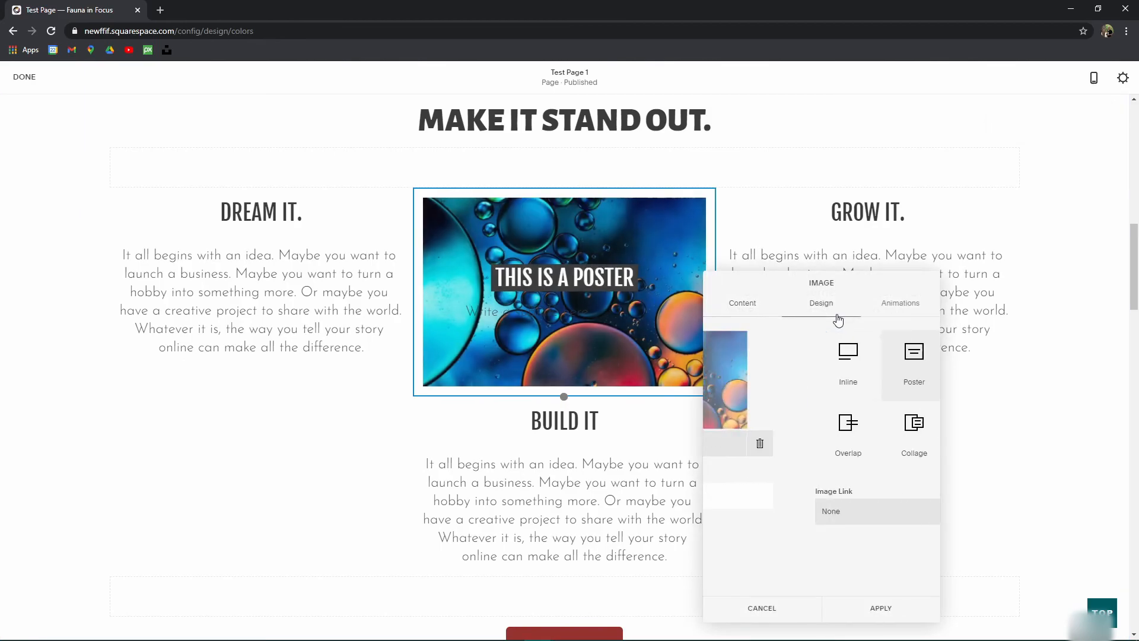
pyautogui.click(825, 426)
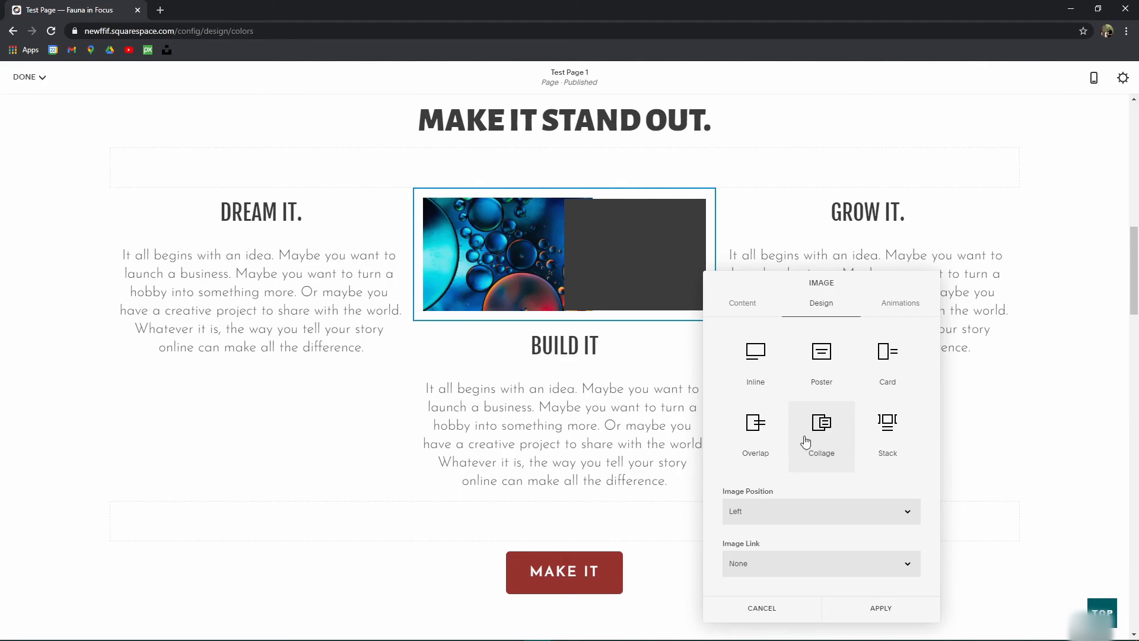
pyautogui.click(883, 608)
pyautogui.click(27, 77)
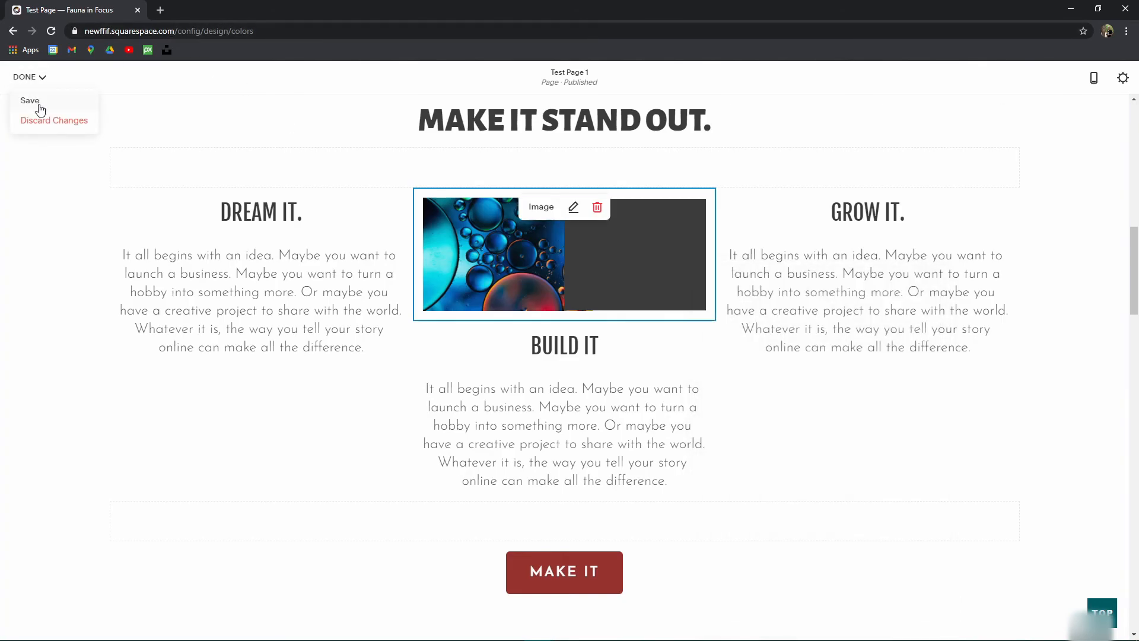
pyautogui.click(35, 106)
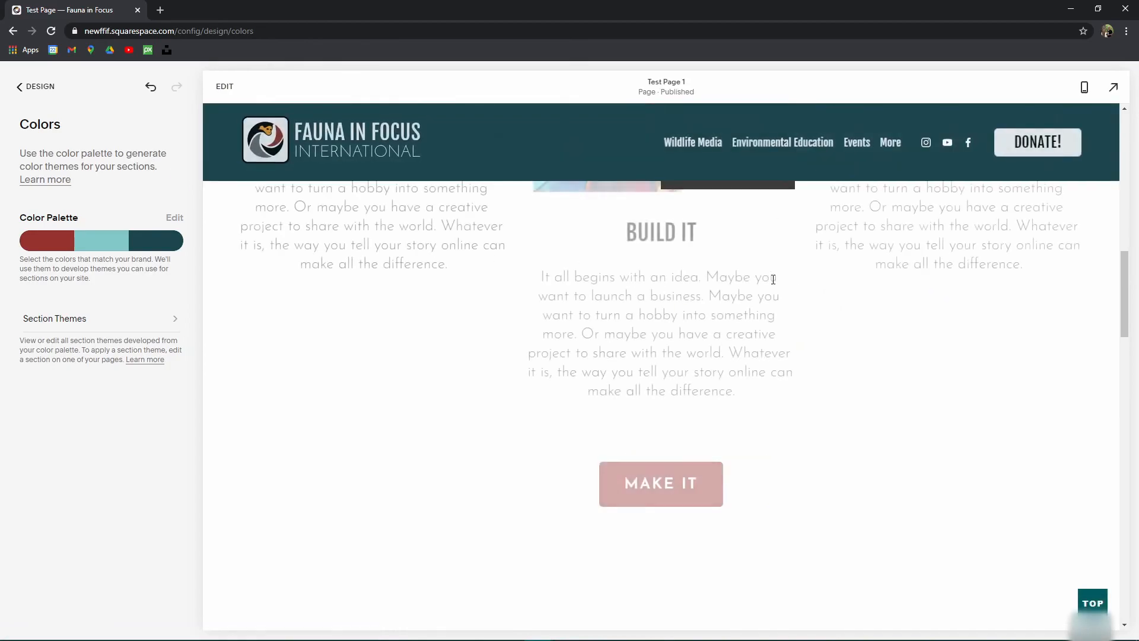
# Step: In the White Minimal theme, set the collage image's Title colour to white and save the theme
pyautogui.scroll(7, 732, 286)
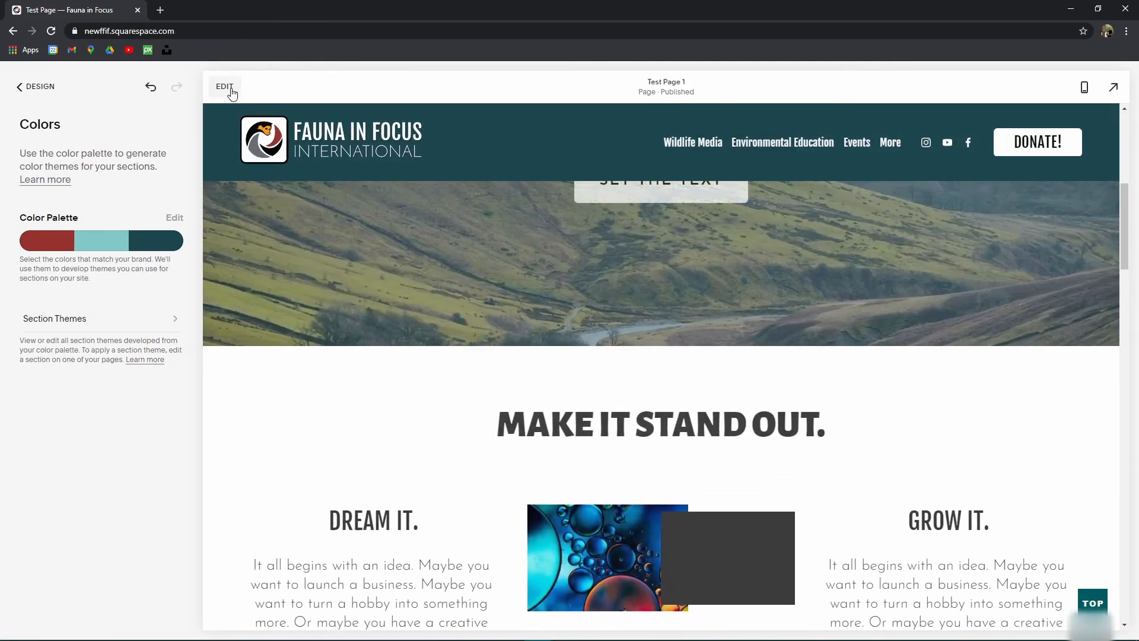
pyautogui.click(228, 86)
pyautogui.click(1005, 333)
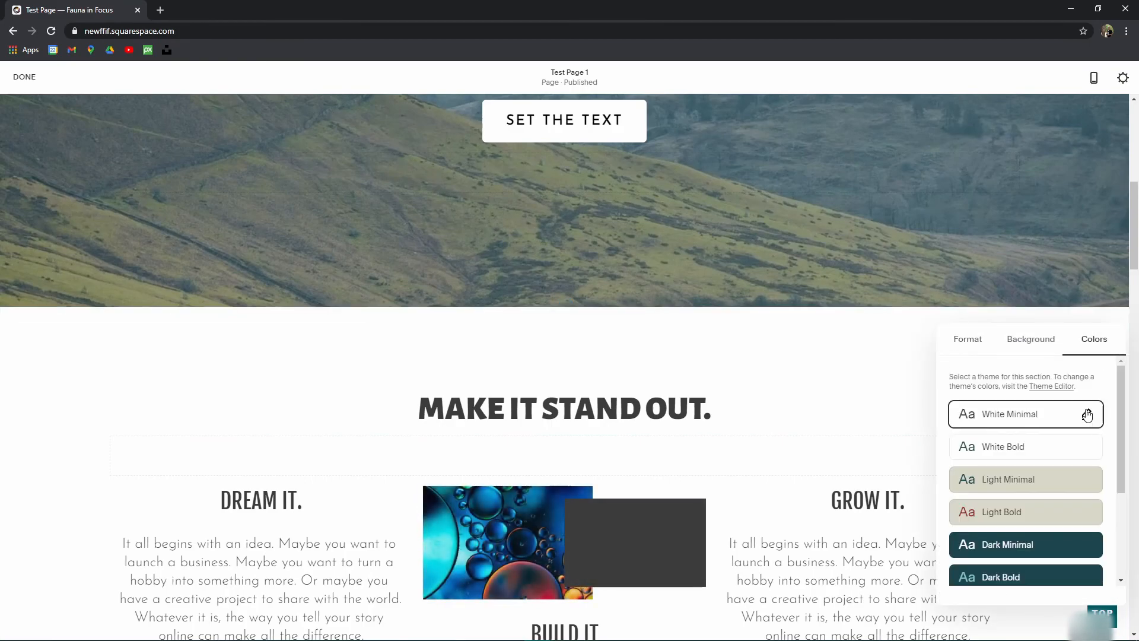
pyautogui.click(1087, 414)
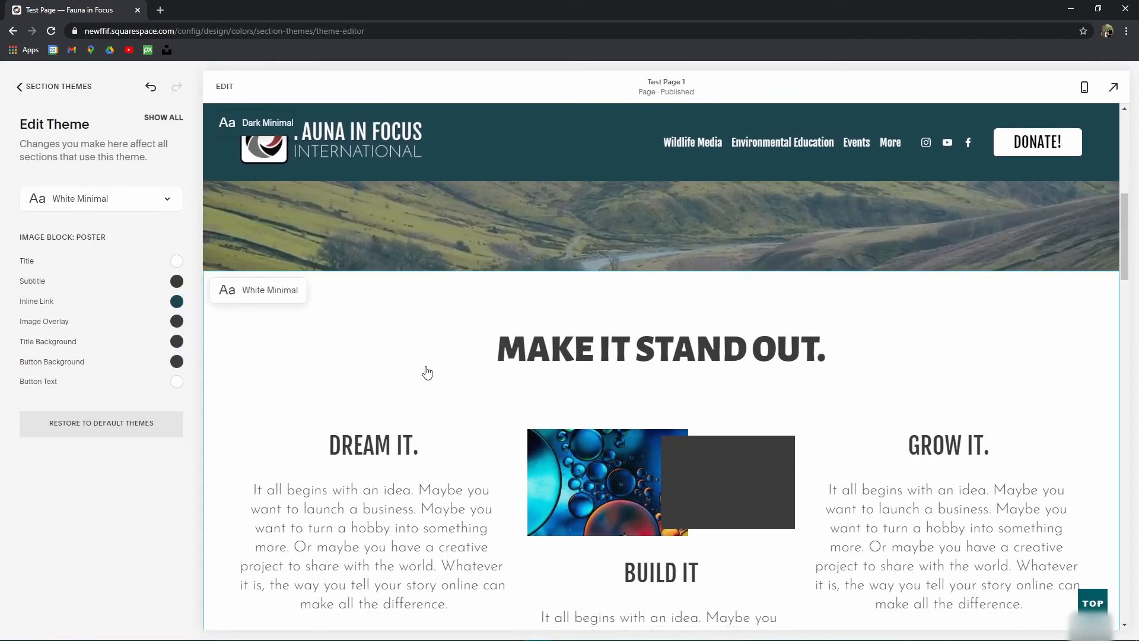
pyautogui.click(739, 492)
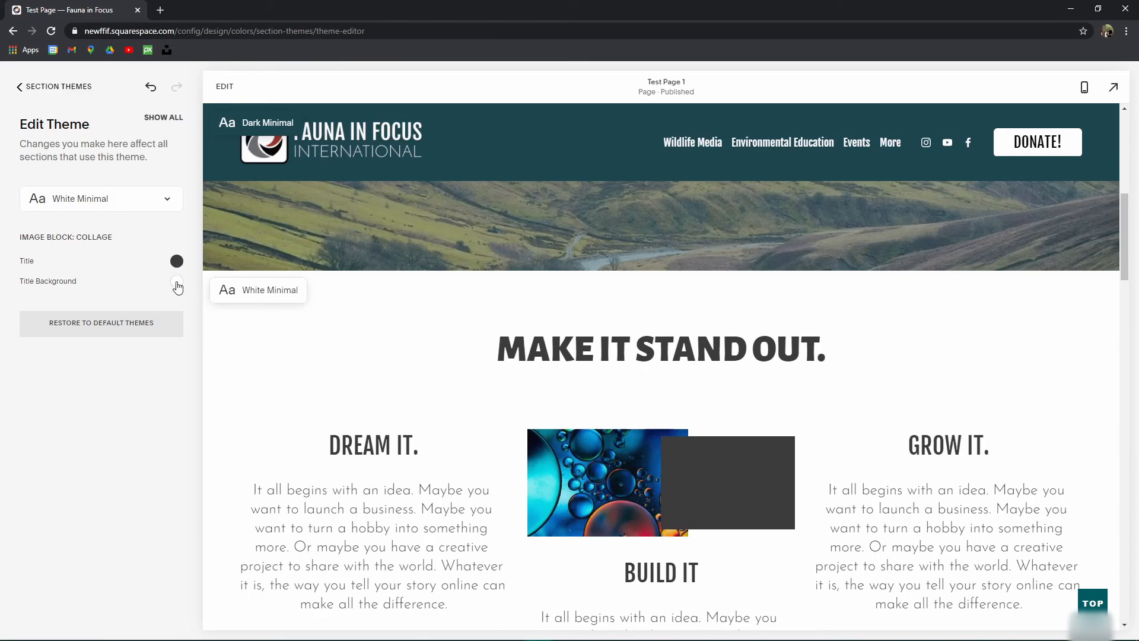
pyautogui.click(176, 262)
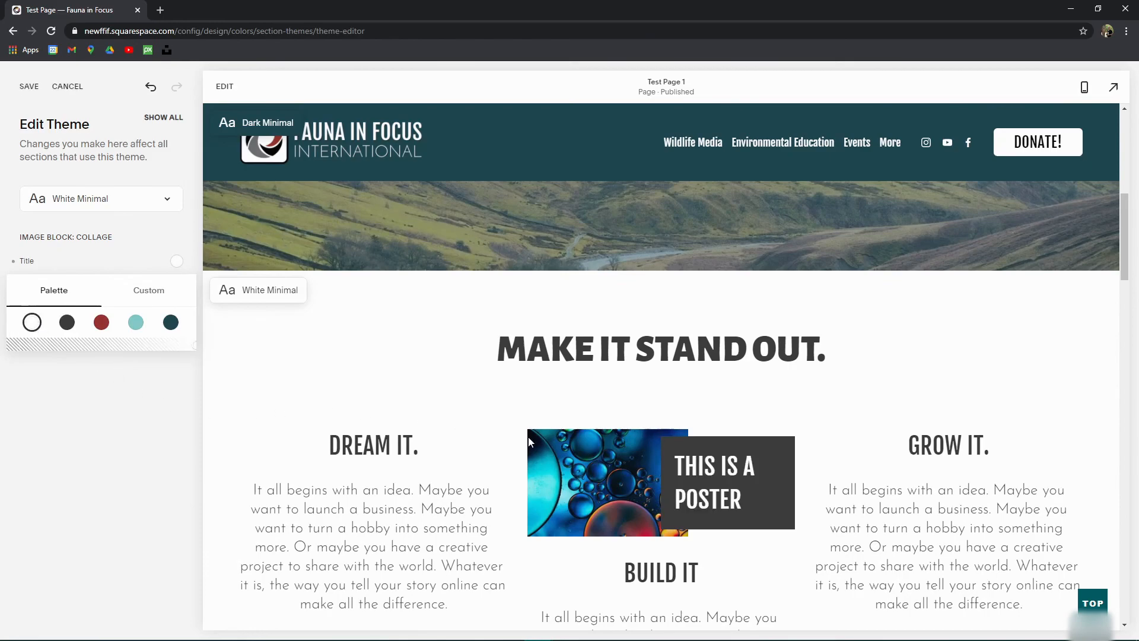
pyautogui.click(47, 409)
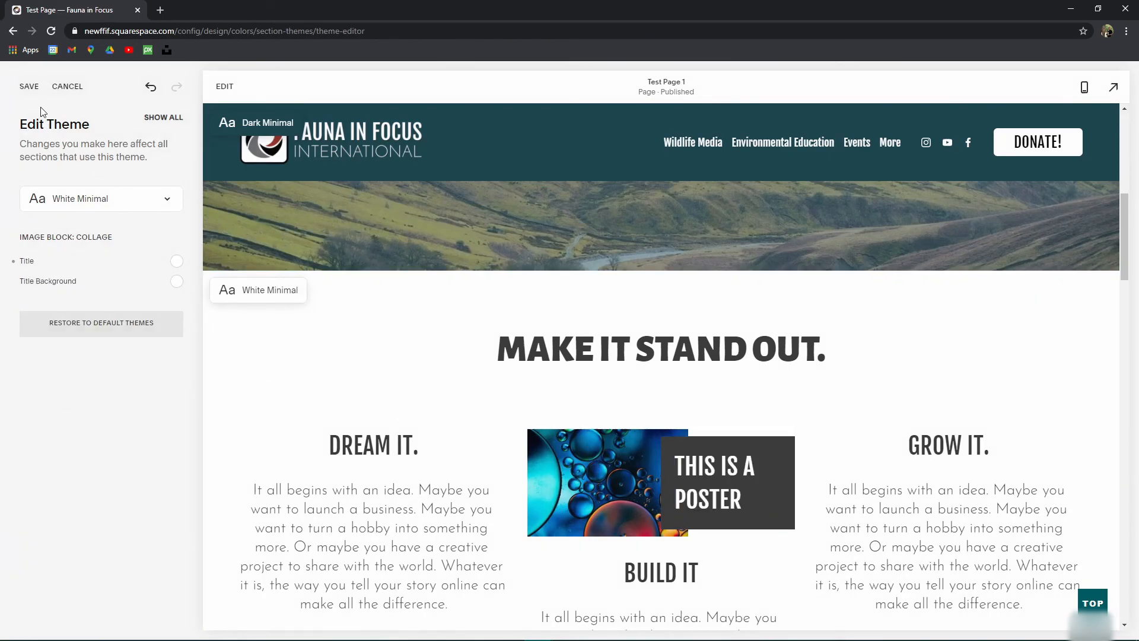
pyautogui.click(30, 89)
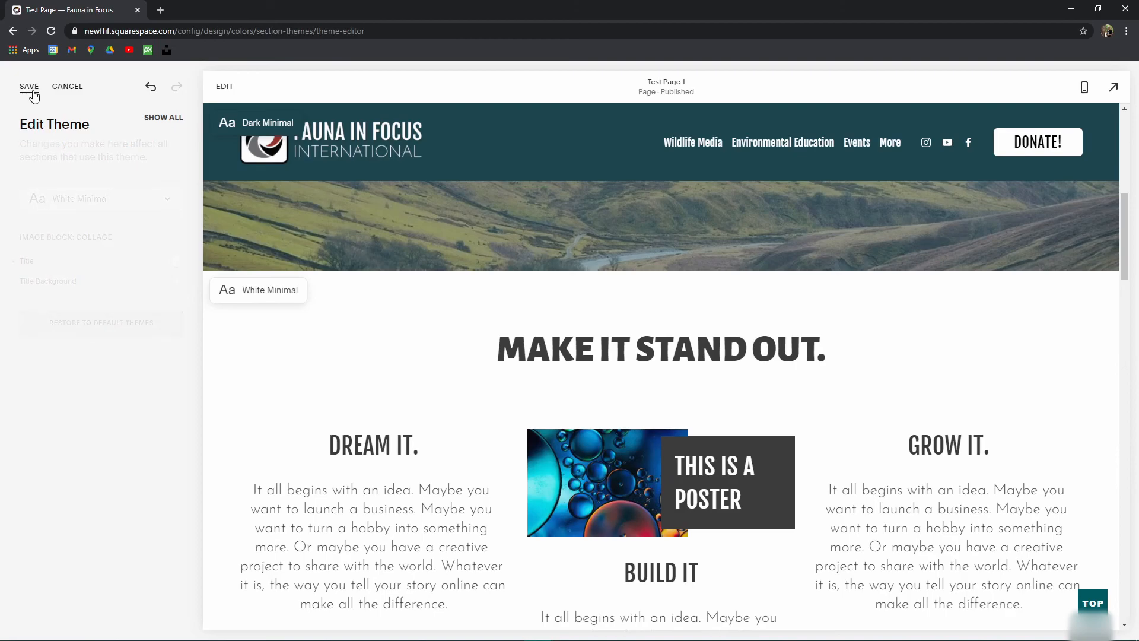
pyautogui.click(21, 85)
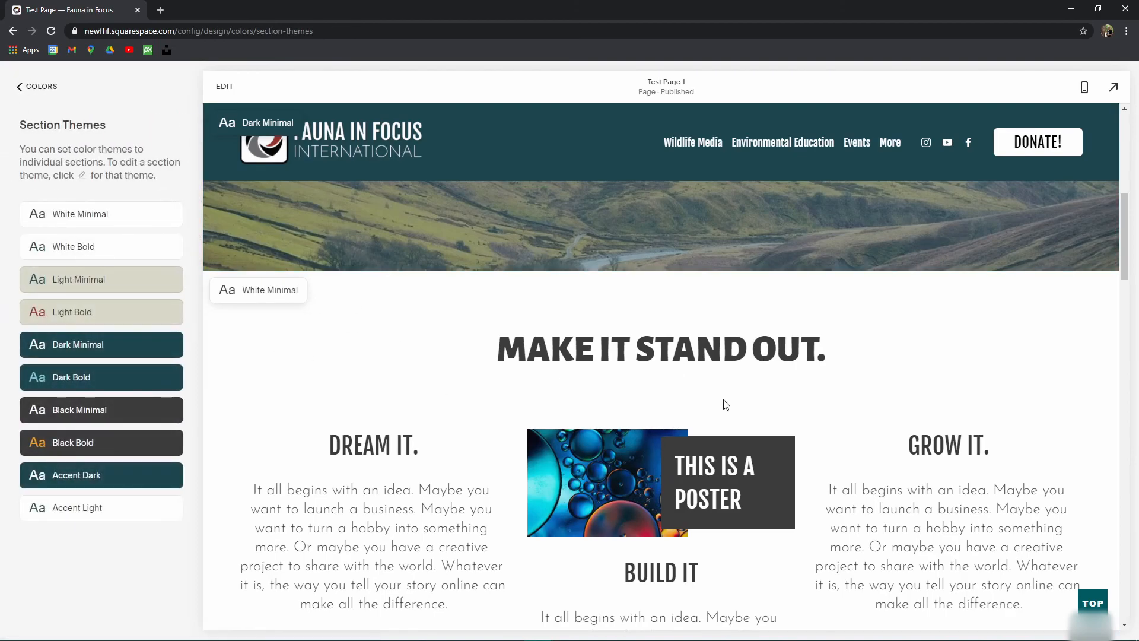
pyautogui.scroll(-2, 667, 494)
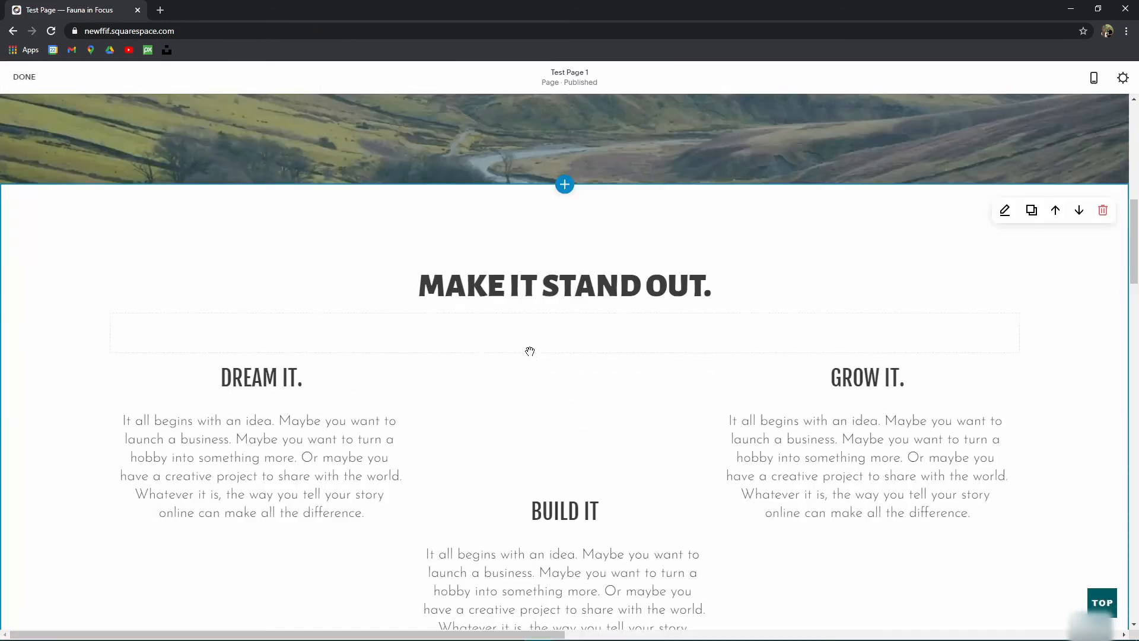
# Step: Preview Inline, Poster, Card, Overlap and Collage, then apply the Stack design to the bubbles image
pyautogui.moveTo(567, 387)
pyautogui.scroll(-3, 567, 386)
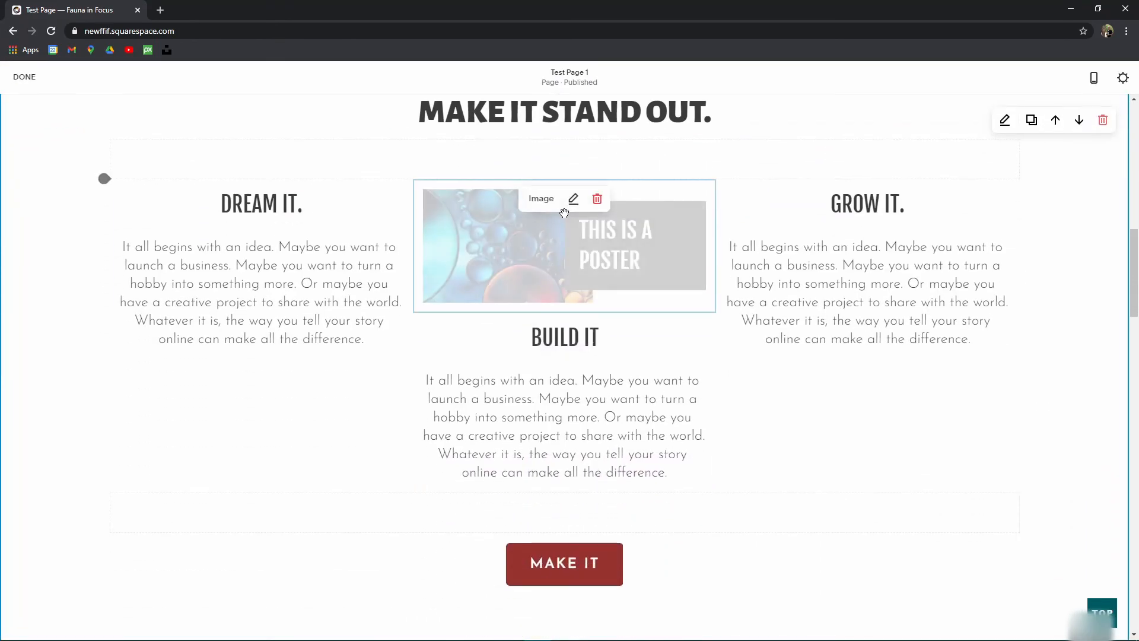
pyautogui.click(573, 201)
pyautogui.click(824, 304)
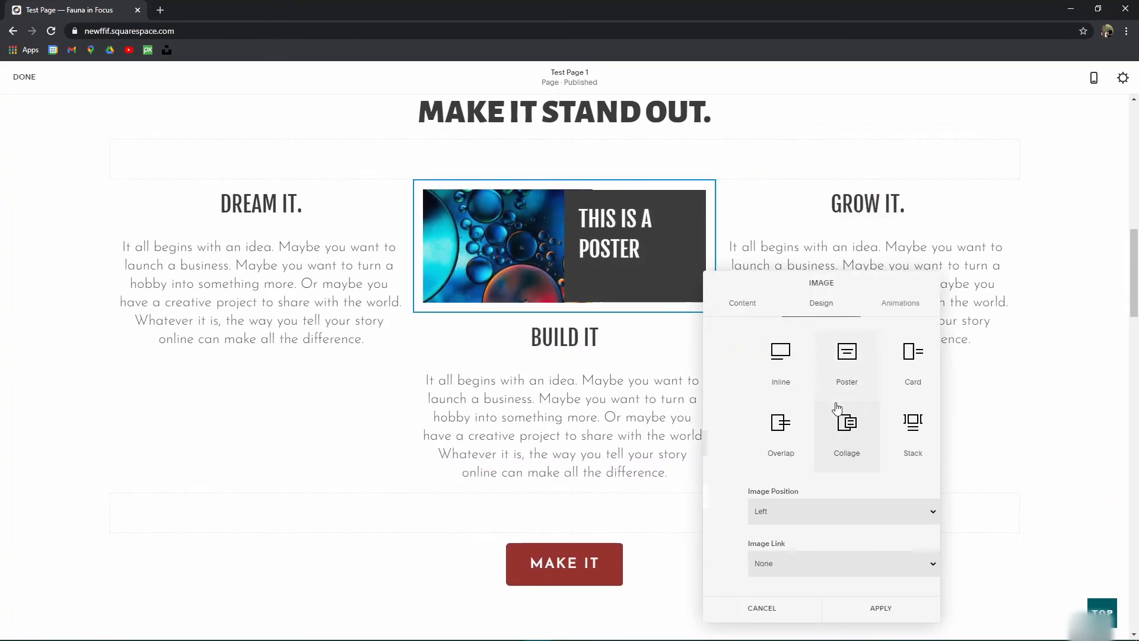
pyautogui.click(741, 358)
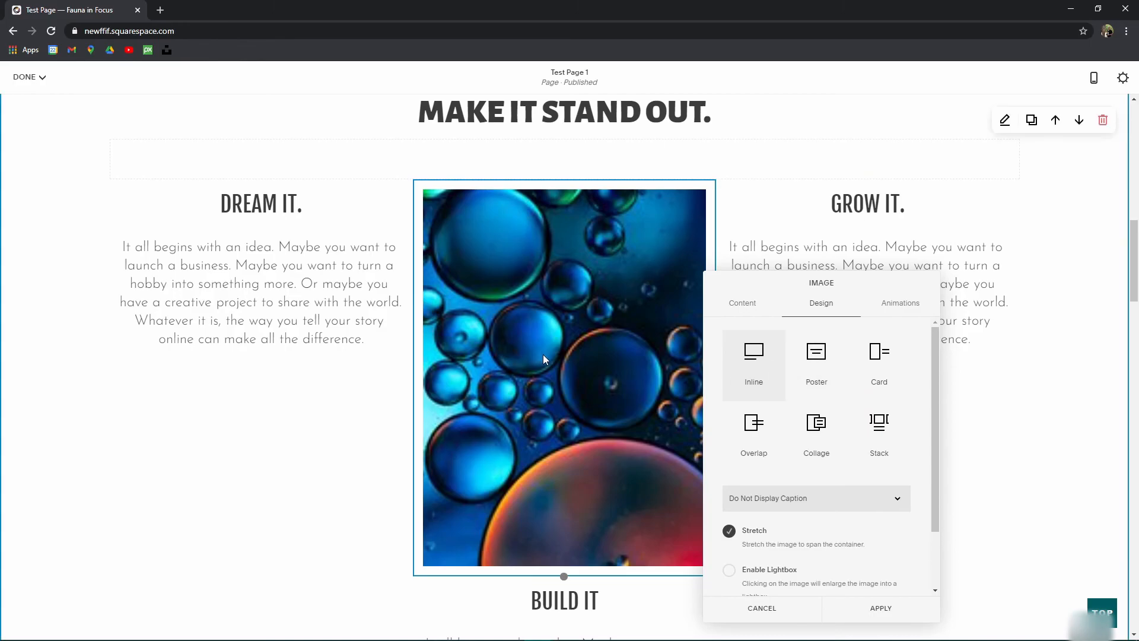
pyautogui.click(816, 356)
pyautogui.click(879, 365)
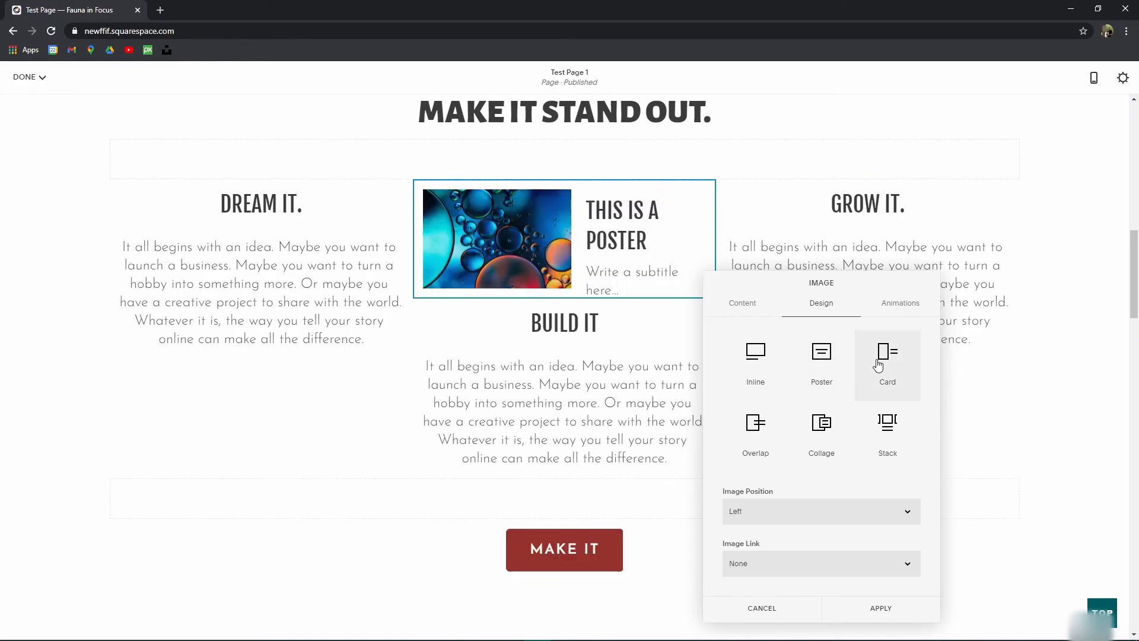
pyautogui.click(748, 432)
pyautogui.click(821, 426)
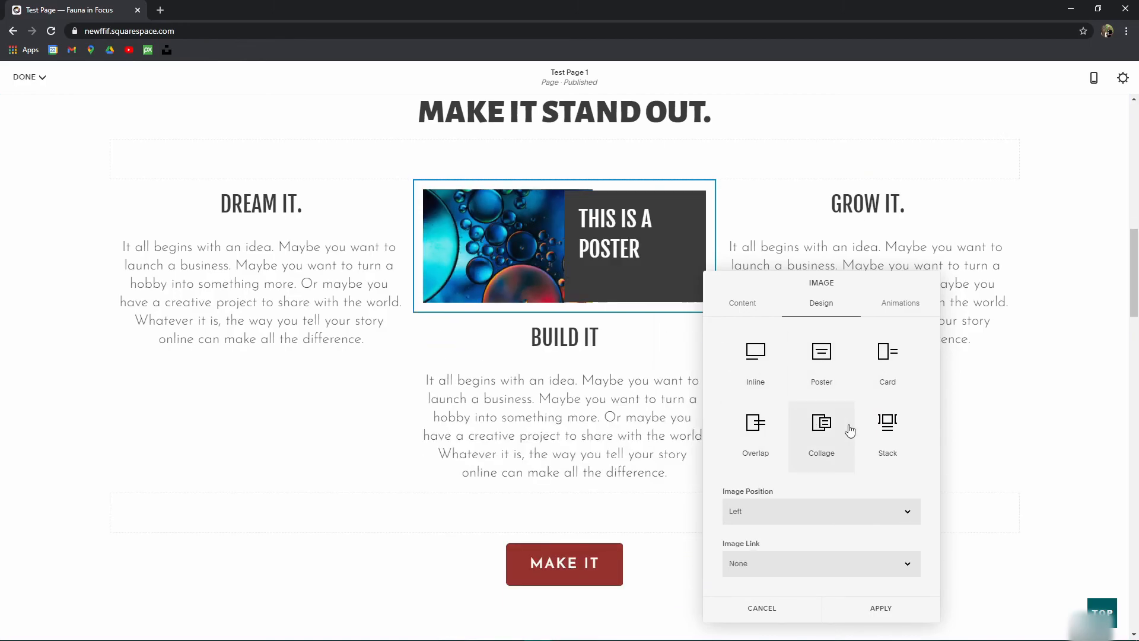
pyautogui.click(888, 427)
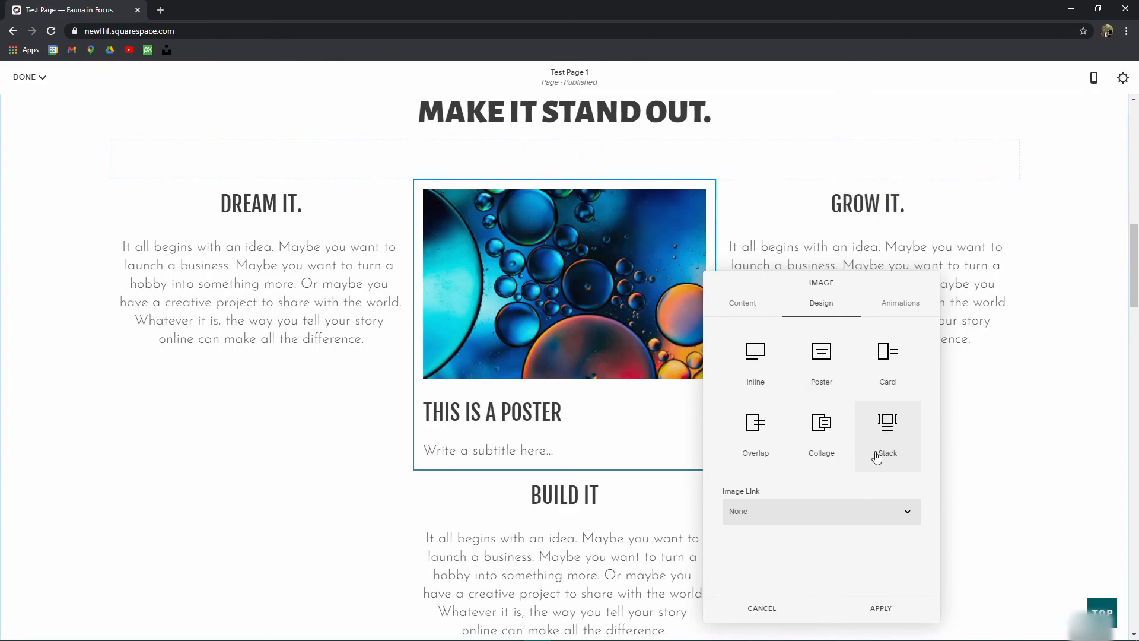
pyautogui.click(888, 616)
pyautogui.scroll(-10, 645, 402)
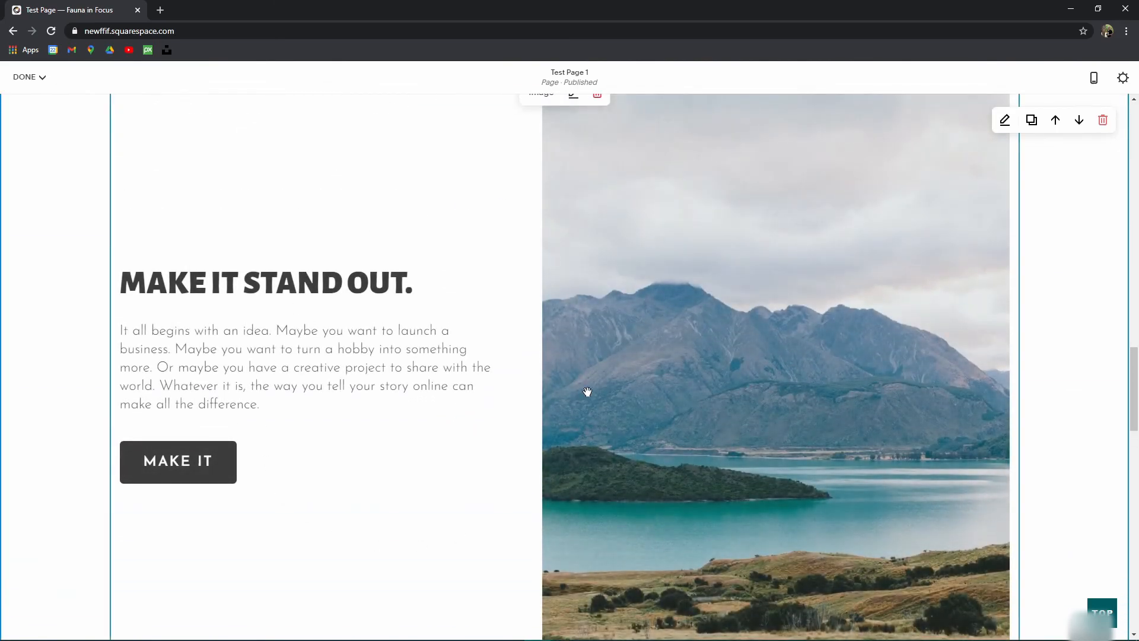
# Step: Reopen the mountain image block's settings and review its layout and Content options
pyautogui.scroll(2, 586, 272)
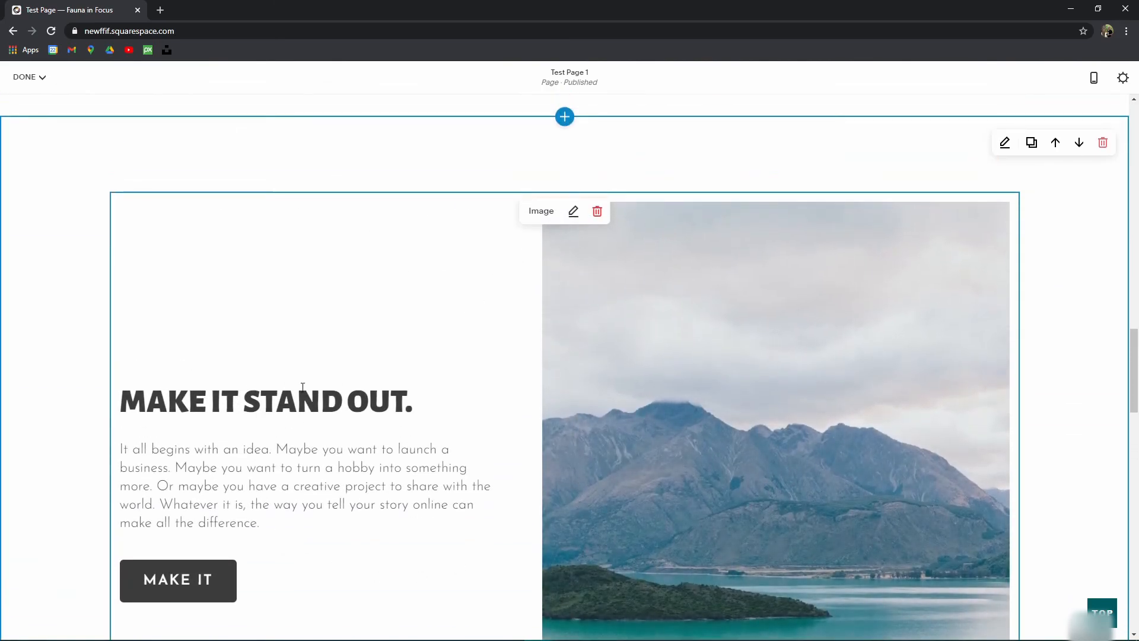
pyautogui.click(567, 218)
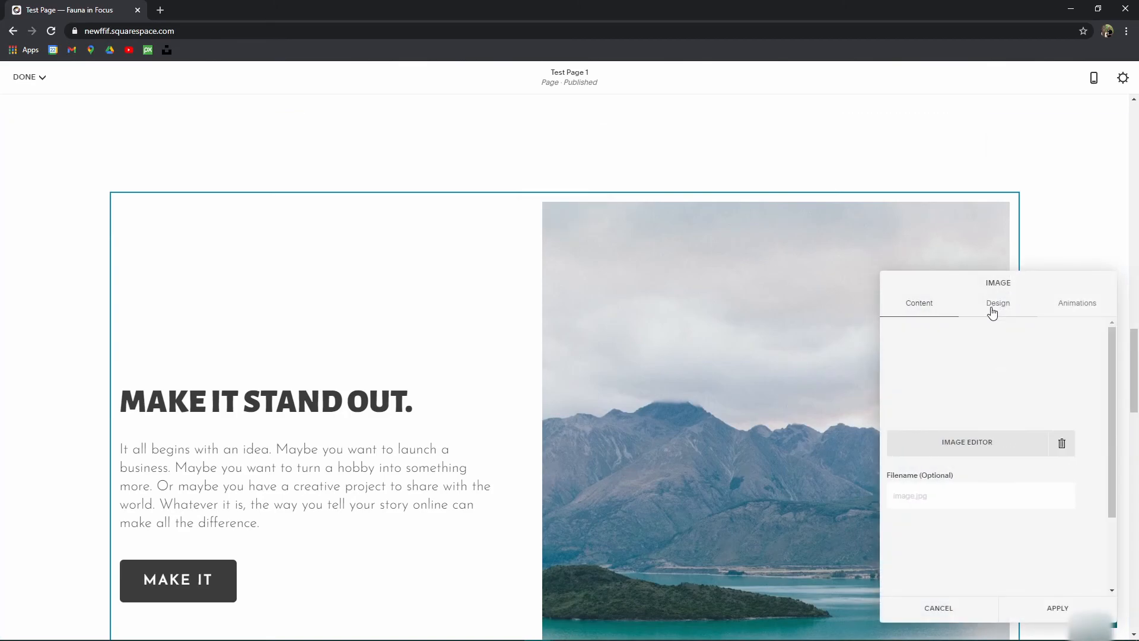
pyautogui.click(994, 306)
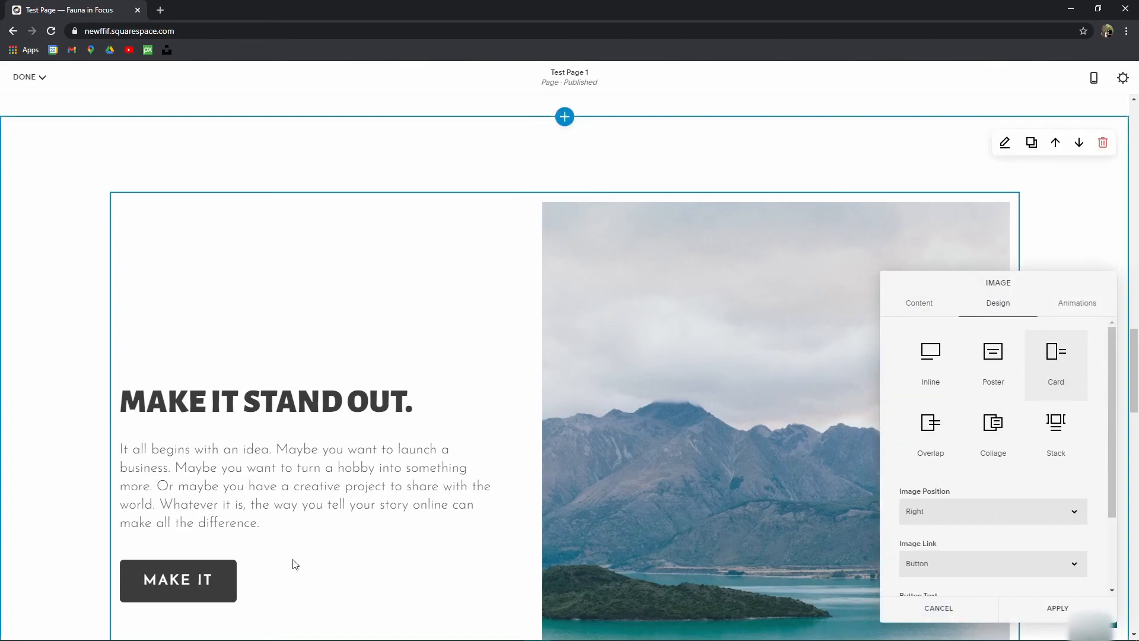
pyautogui.scroll(-2, 239, 439)
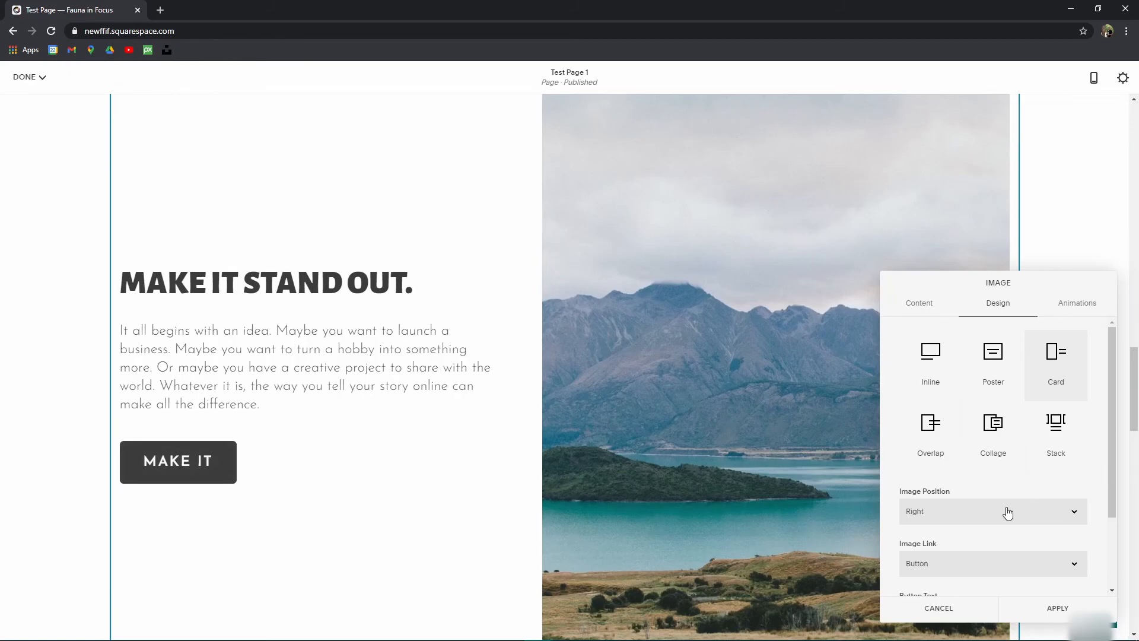
pyautogui.scroll(-1, 1003, 475)
pyautogui.scroll(-1, 950, 522)
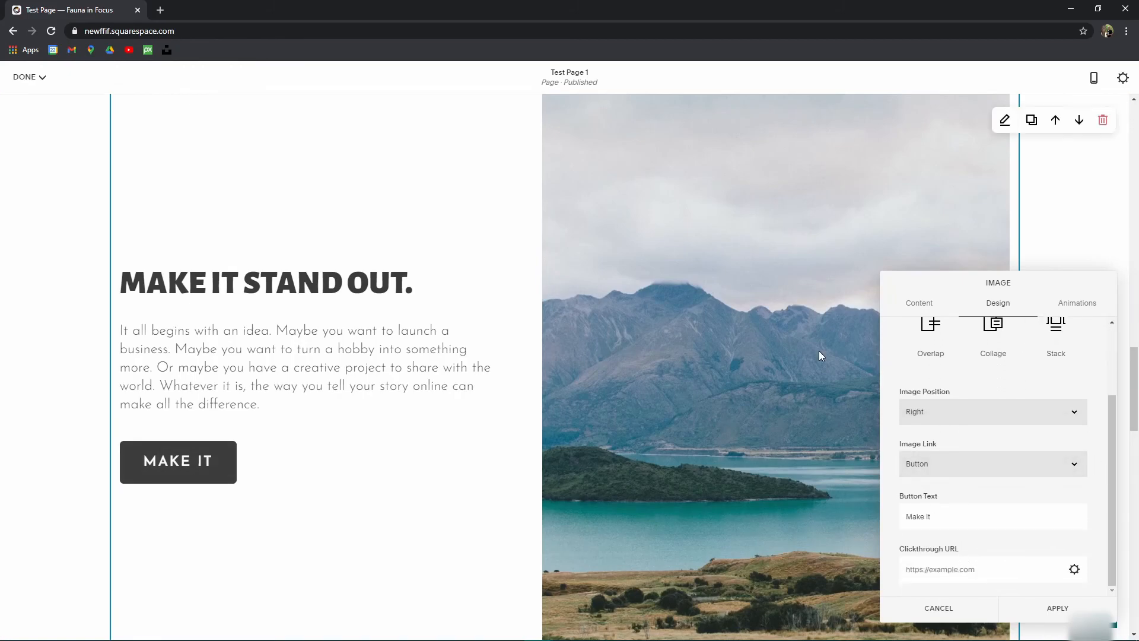
pyautogui.scroll(2, 971, 323)
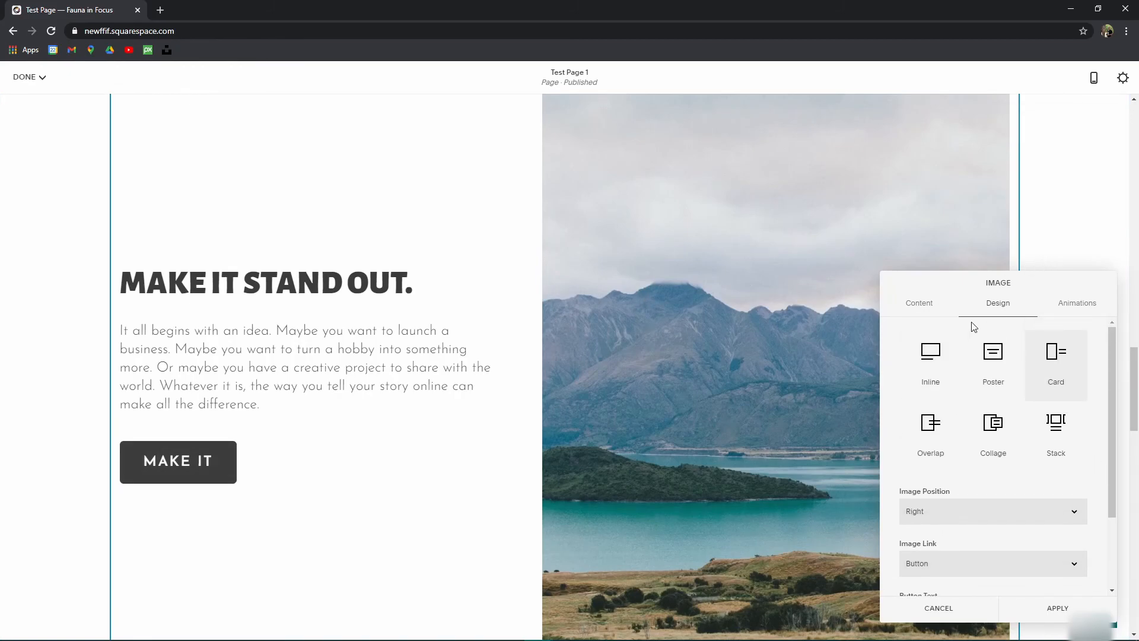
pyautogui.click(917, 304)
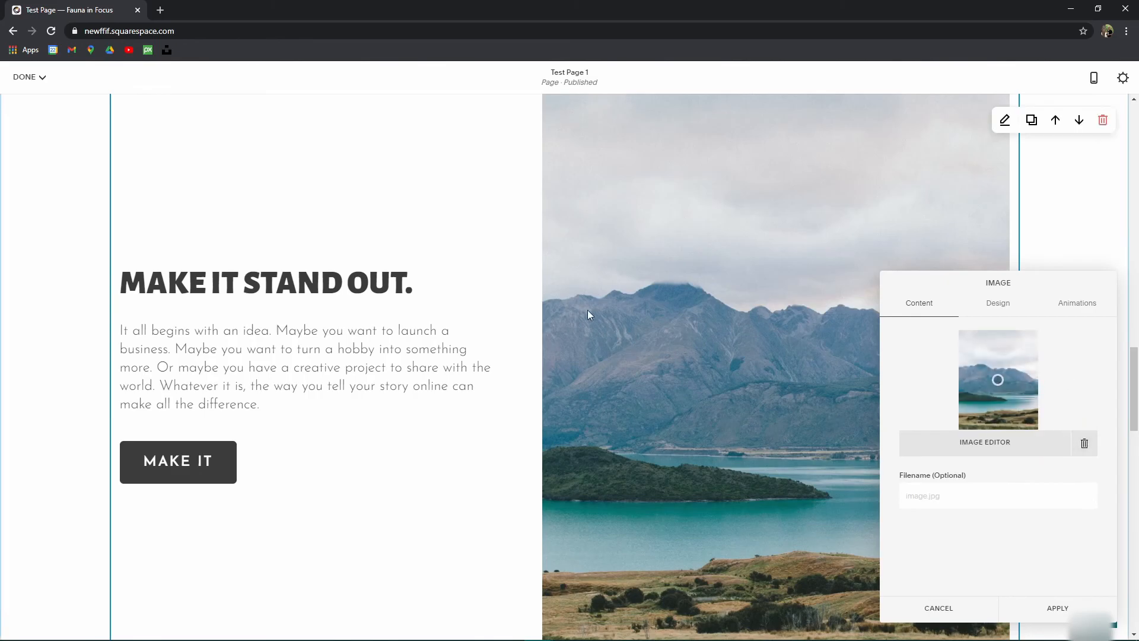
# Step: Close the image settings panel and scroll through Test Page 1's sections
pyautogui.scroll(-20, 389, 315)
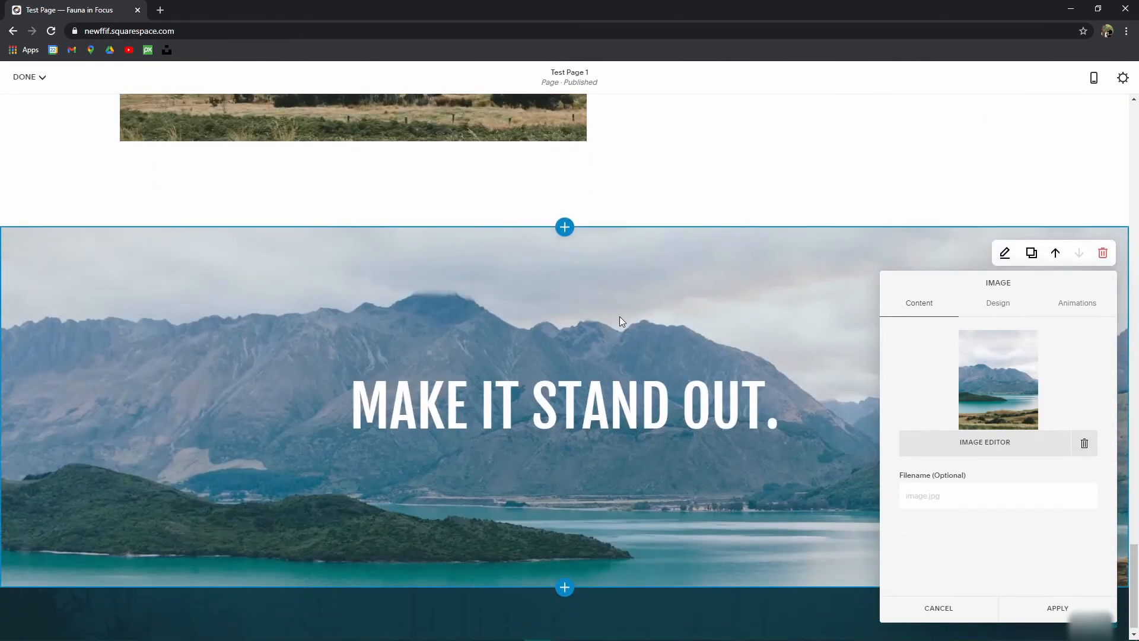
pyautogui.click(619, 322)
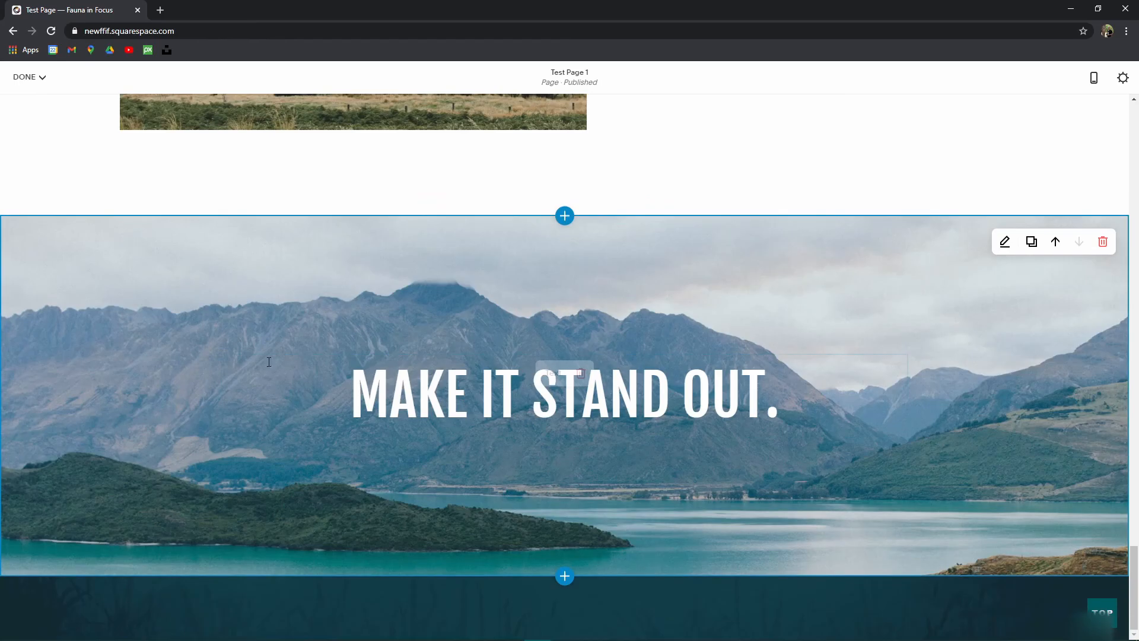
pyautogui.scroll(20, 348, 390)
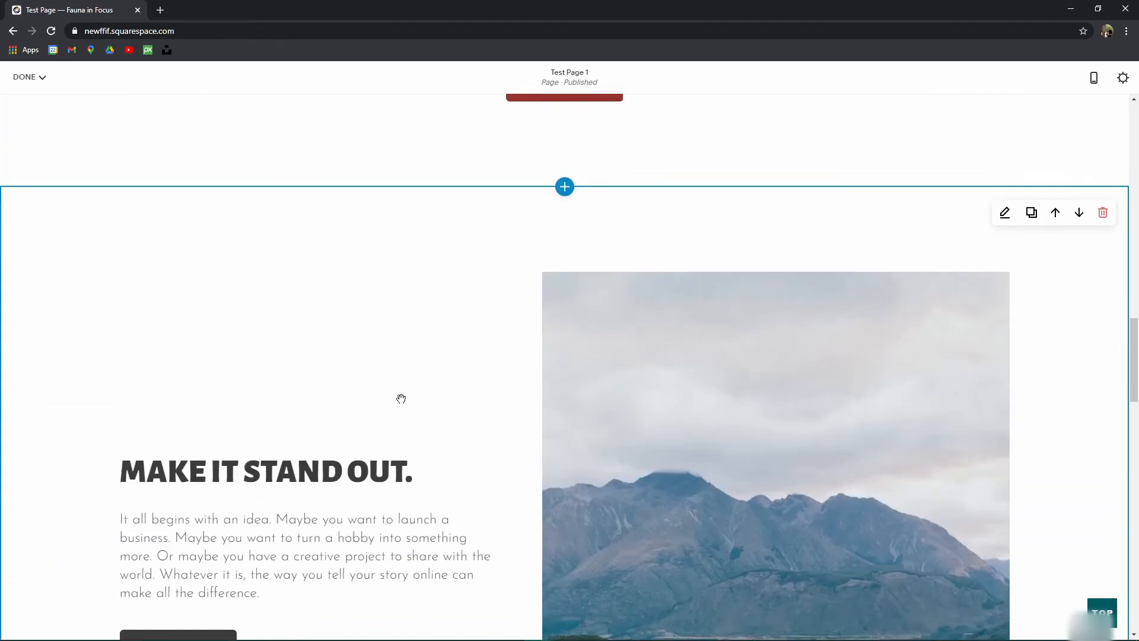
pyautogui.scroll(-20, 413, 358)
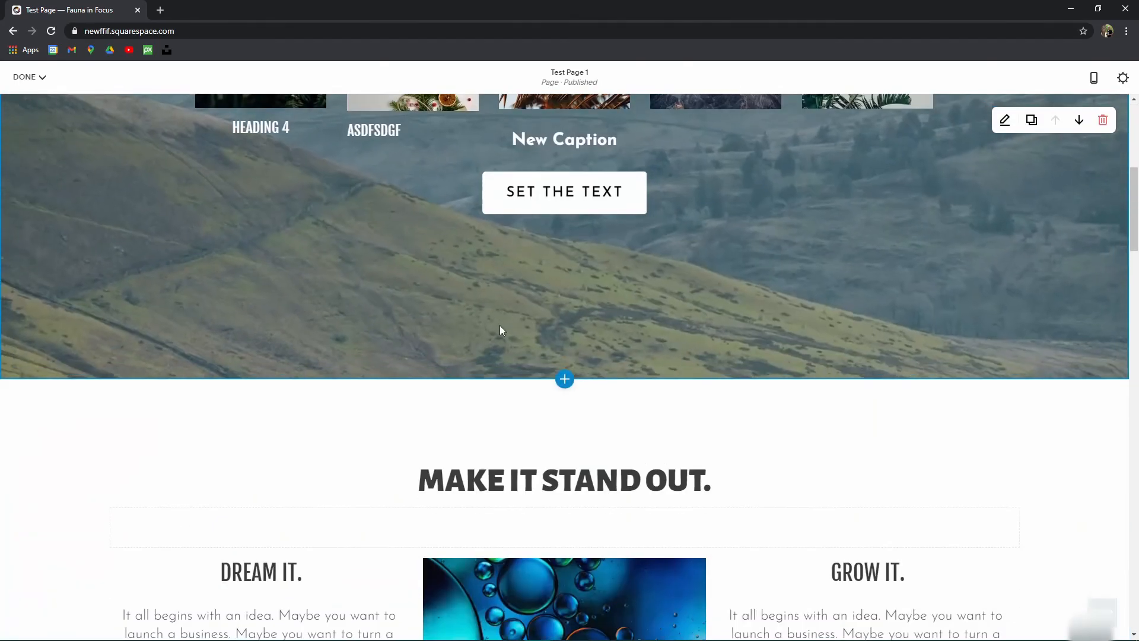
pyautogui.scroll(-5, 492, 315)
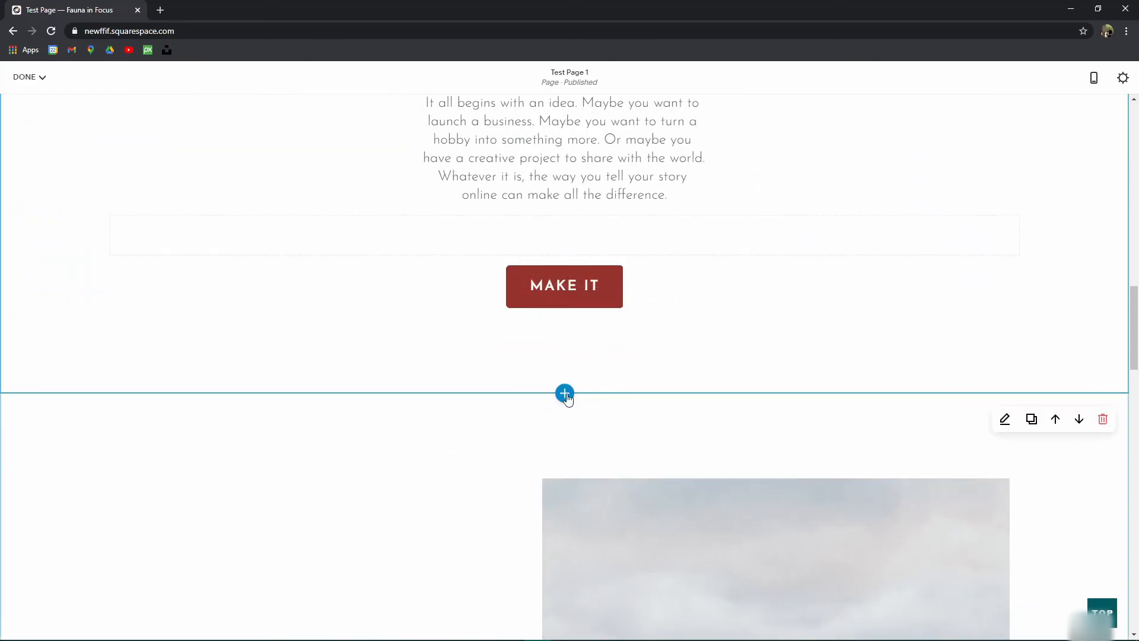
# Step: Start adding a new section at the spot below the Build It poster section
pyautogui.scroll(11, 868, 399)
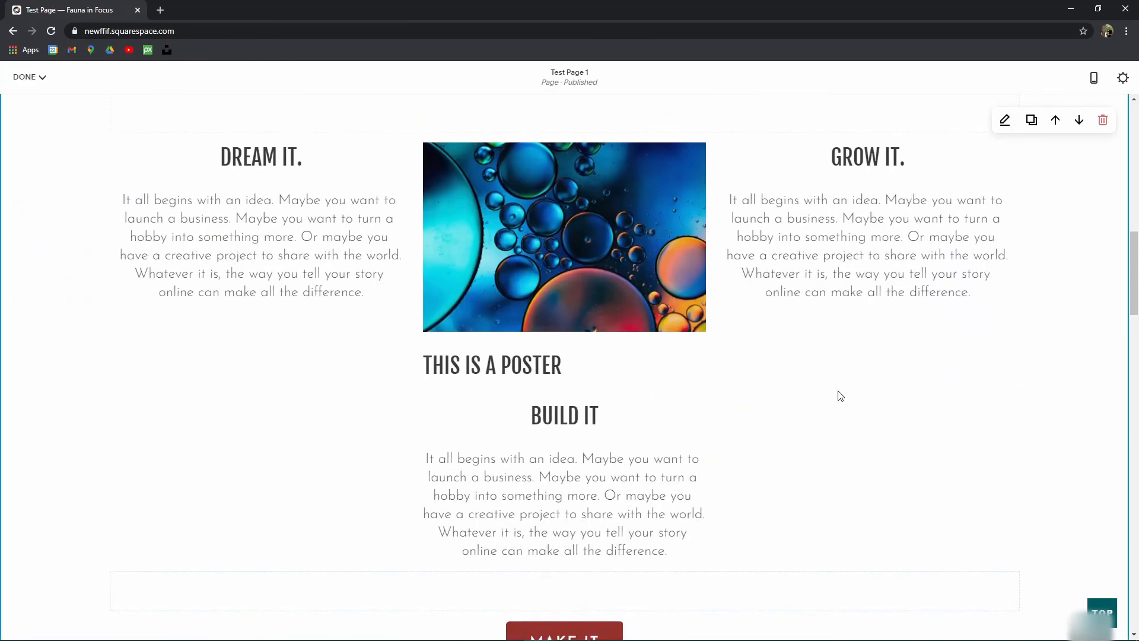
pyautogui.scroll(-12, 695, 346)
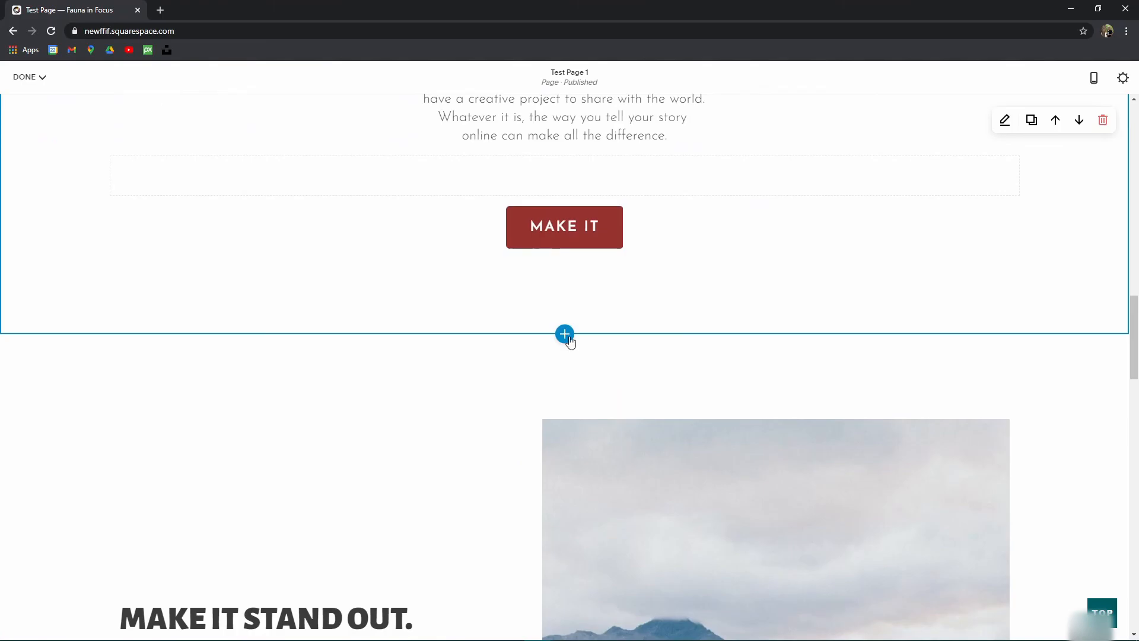
pyautogui.click(564, 334)
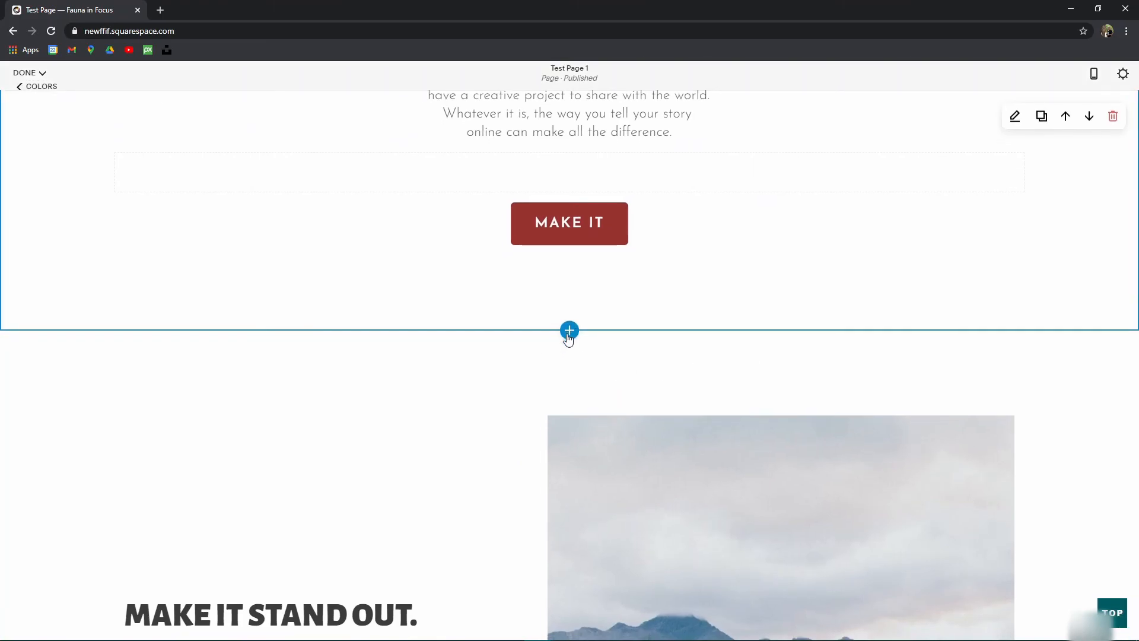
pyautogui.scroll(-3, 185, 529)
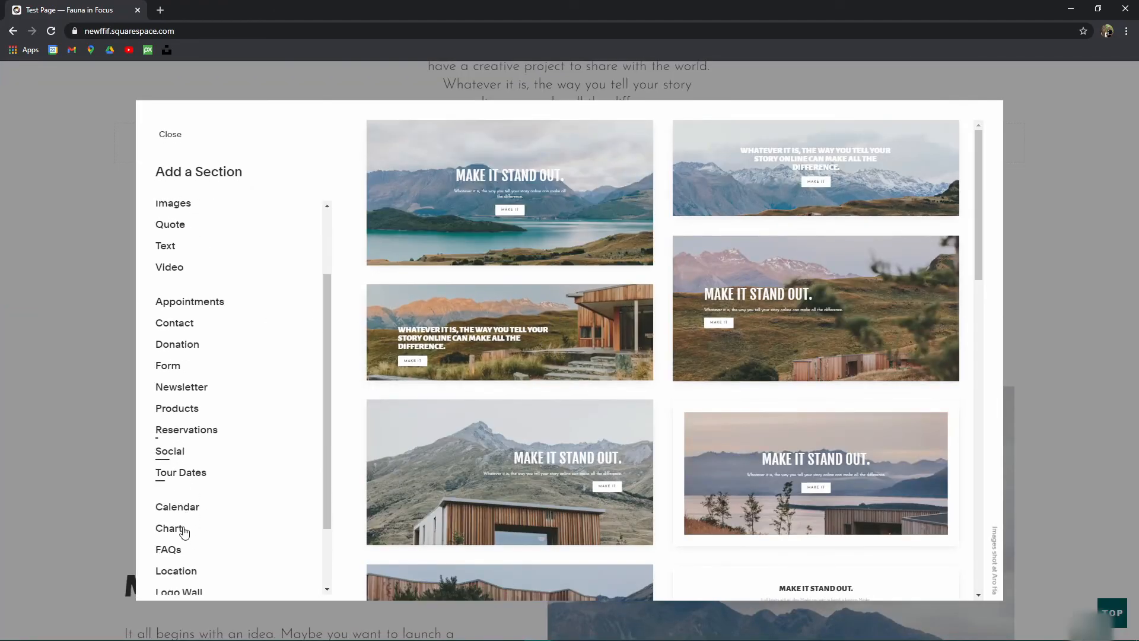
pyautogui.scroll(3, 209, 427)
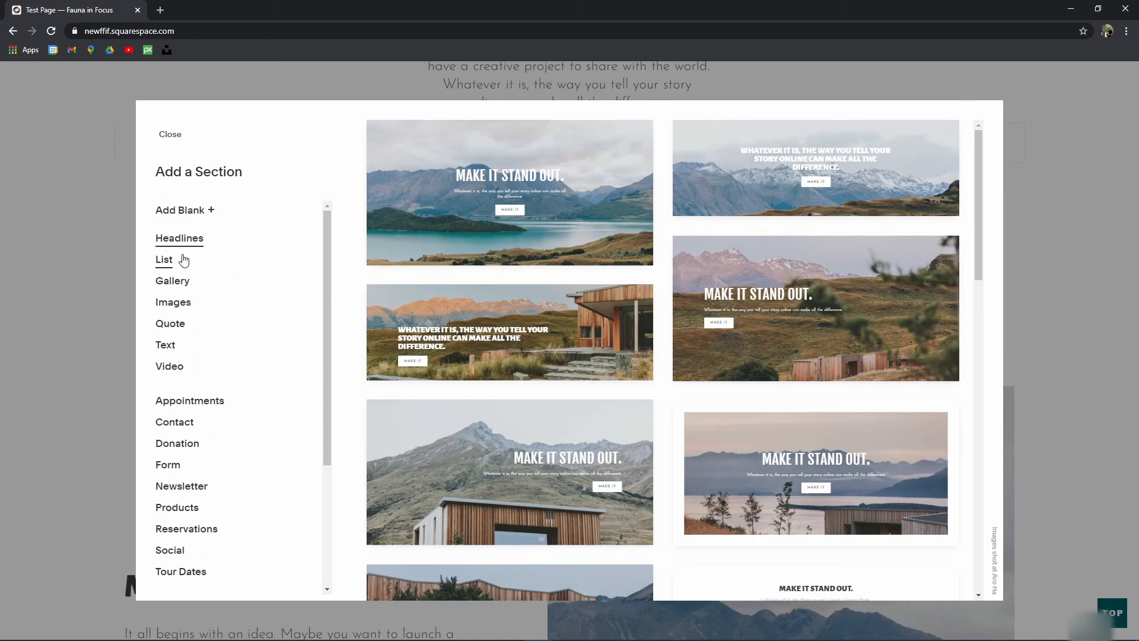
pyautogui.scroll(-6, 712, 432)
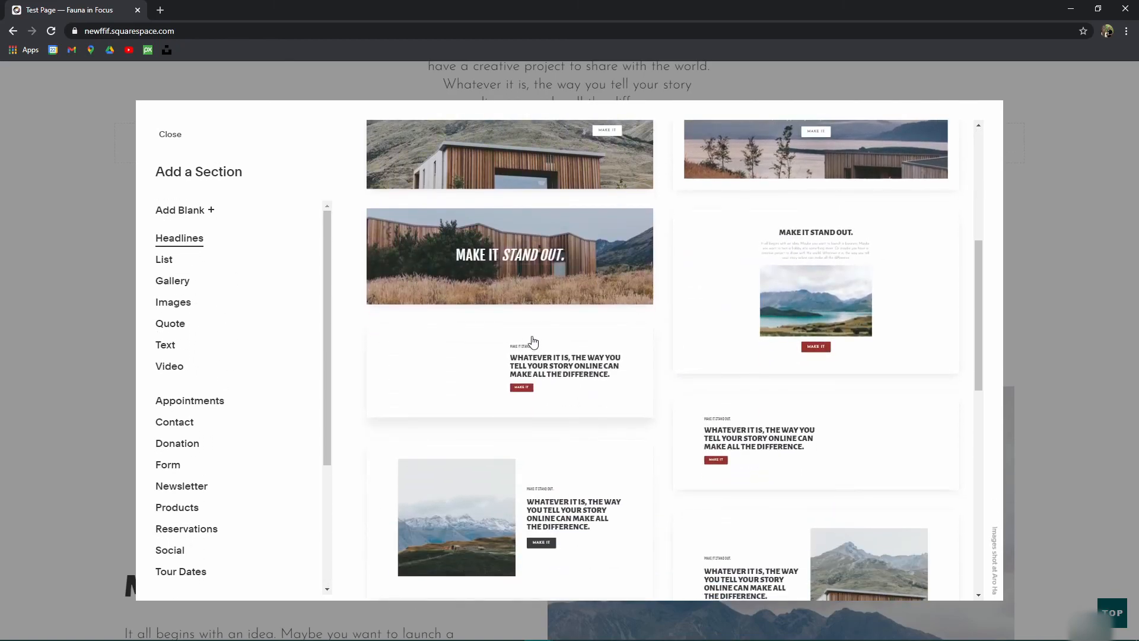
# Step: Browse the List, Gallery and Image layouts, then insert the mountain-cabin Headlines template
pyautogui.click(172, 262)
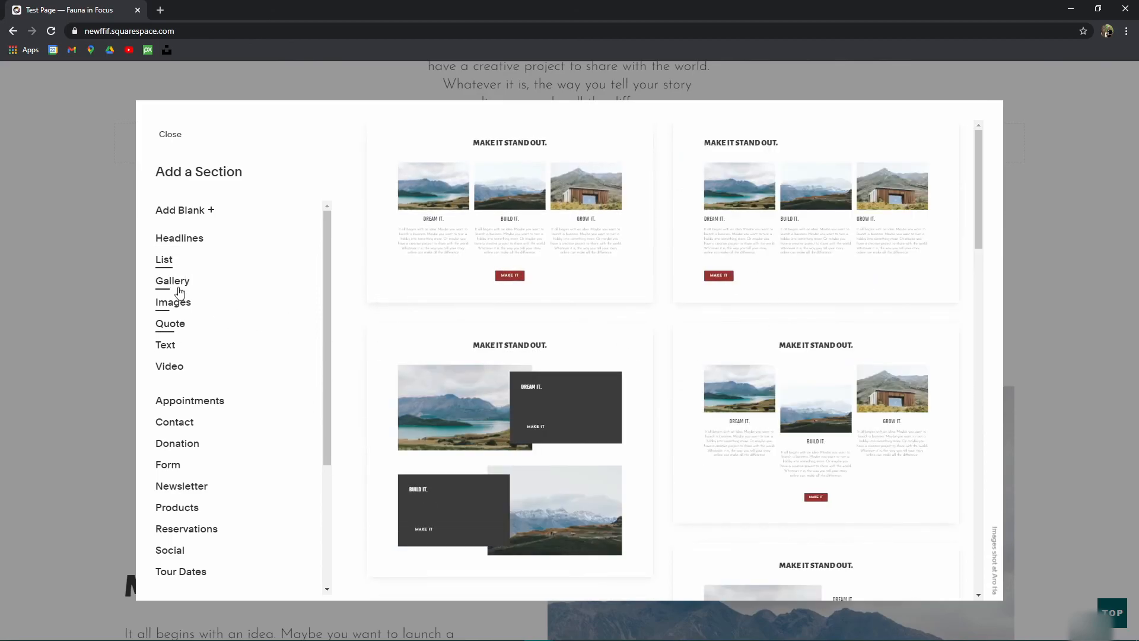
pyautogui.click(175, 283)
pyautogui.click(186, 307)
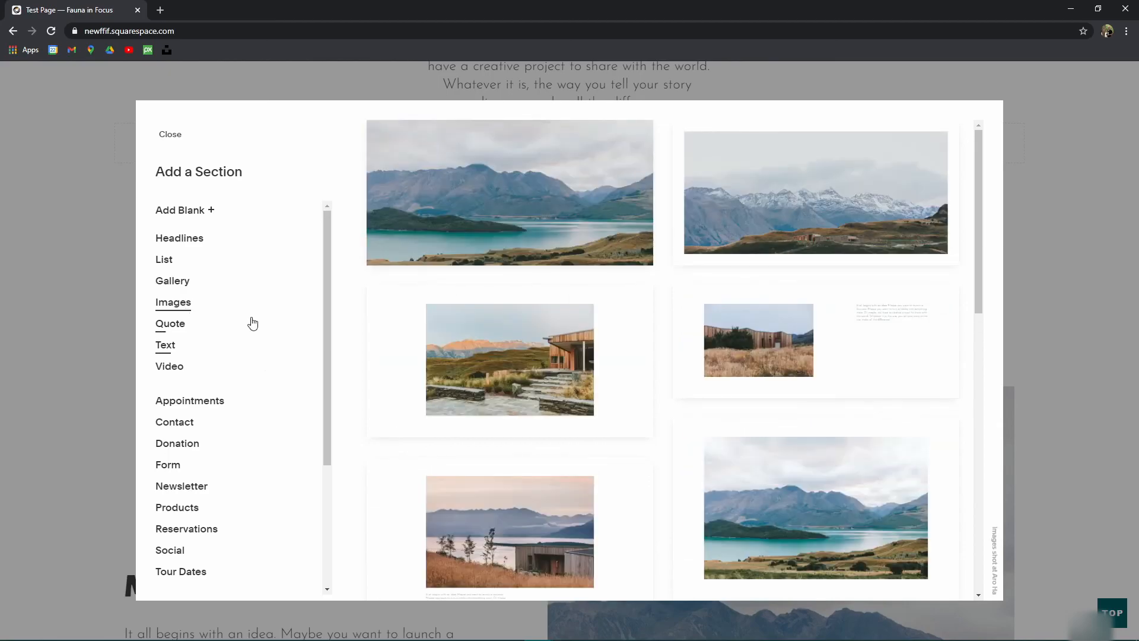
pyautogui.click(195, 235)
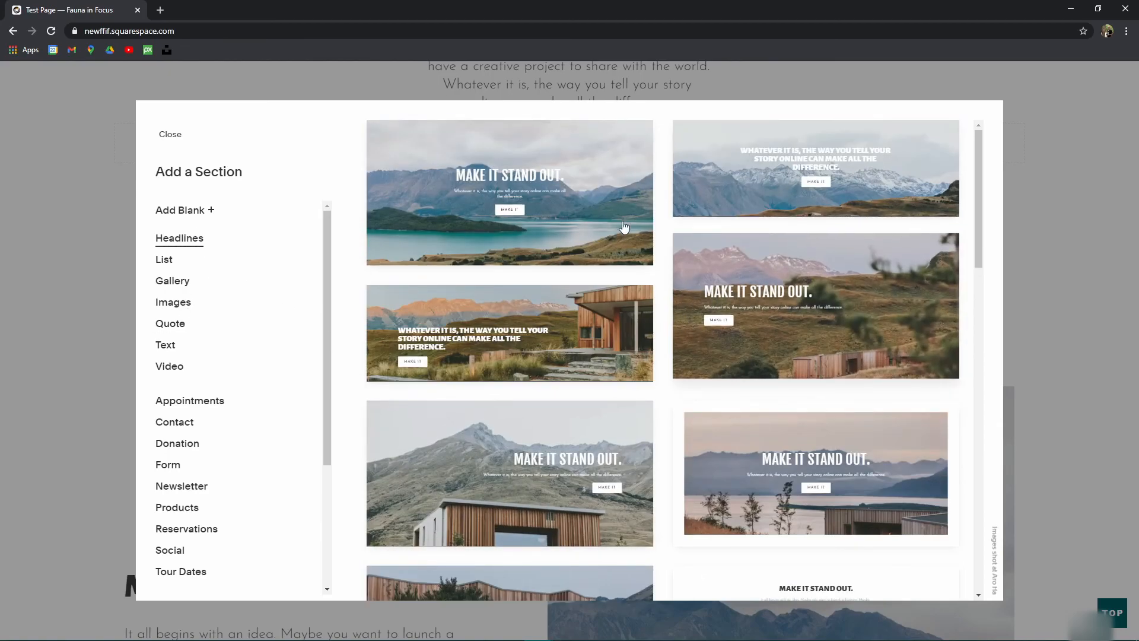
pyautogui.scroll(-10, 819, 213)
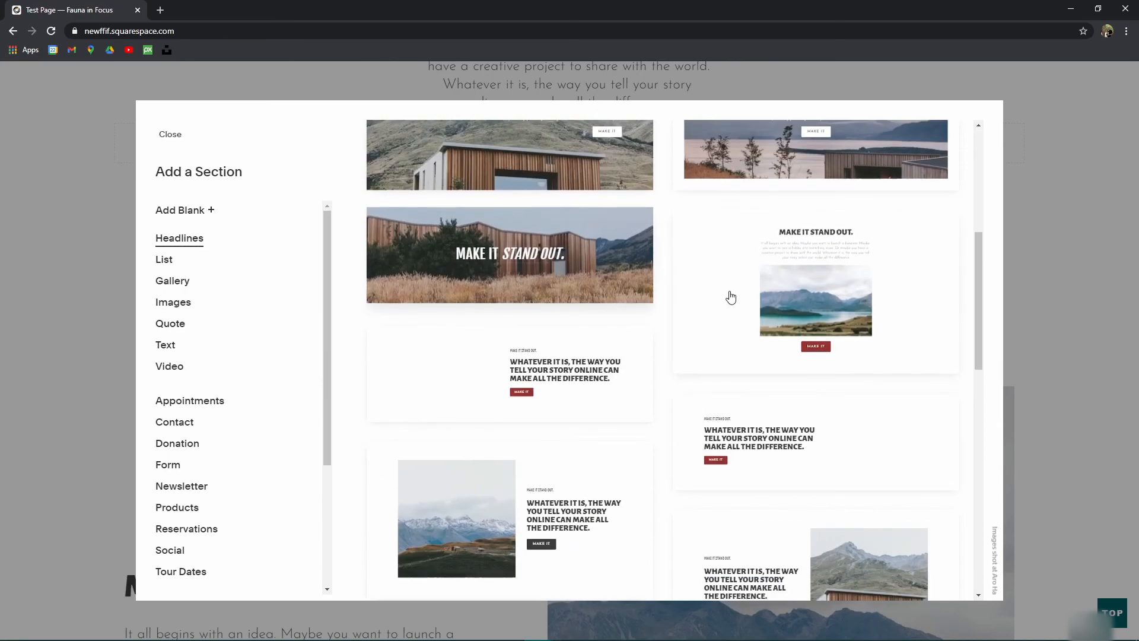
pyautogui.scroll(-5, 741, 326)
pyautogui.scroll(-7, 750, 353)
pyautogui.scroll(-1, 795, 274)
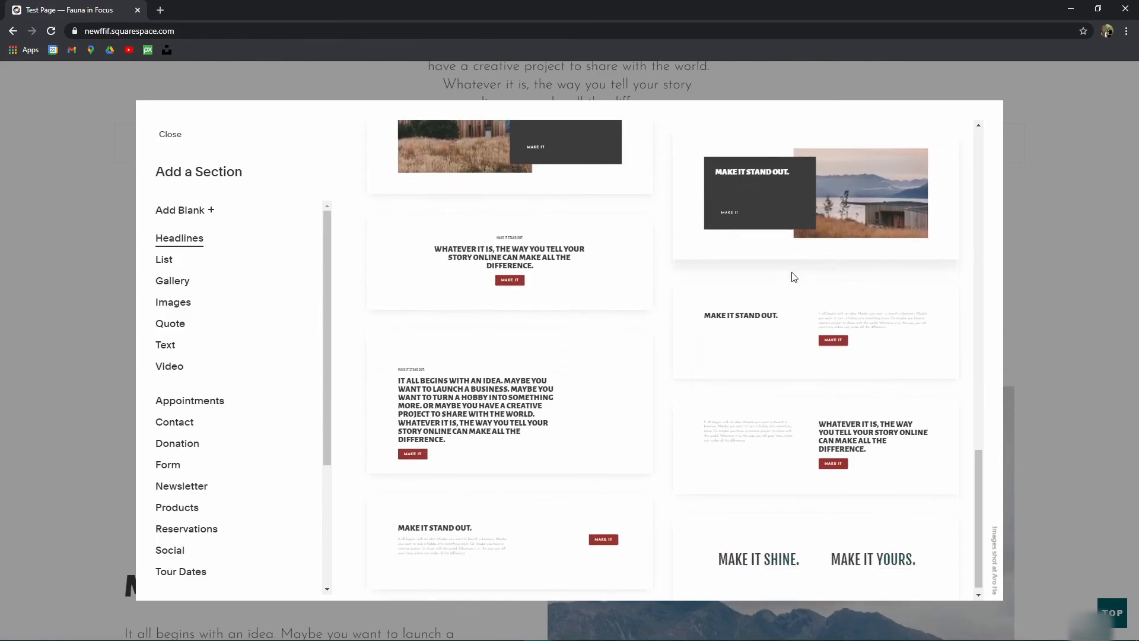
pyautogui.scroll(15, 781, 436)
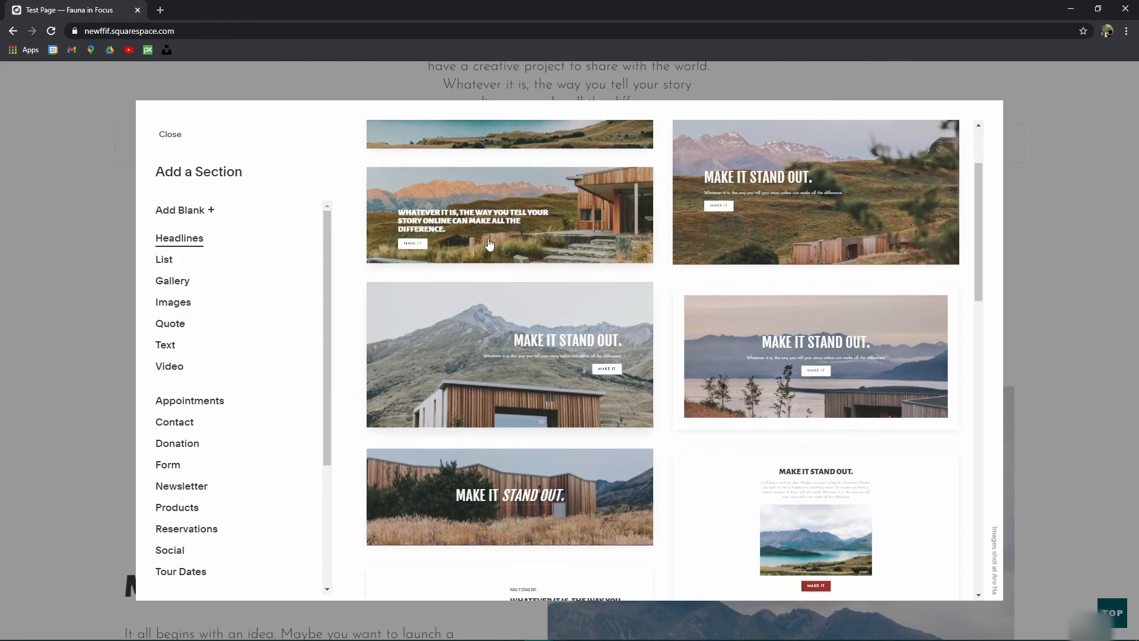
pyautogui.scroll(2, 551, 389)
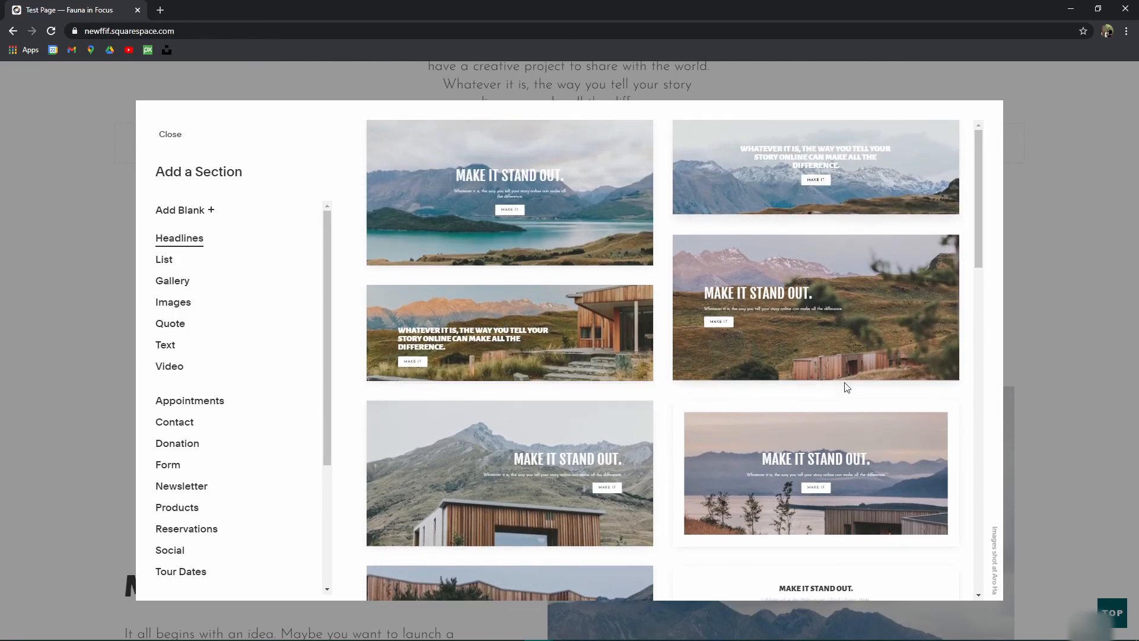
pyautogui.click(587, 461)
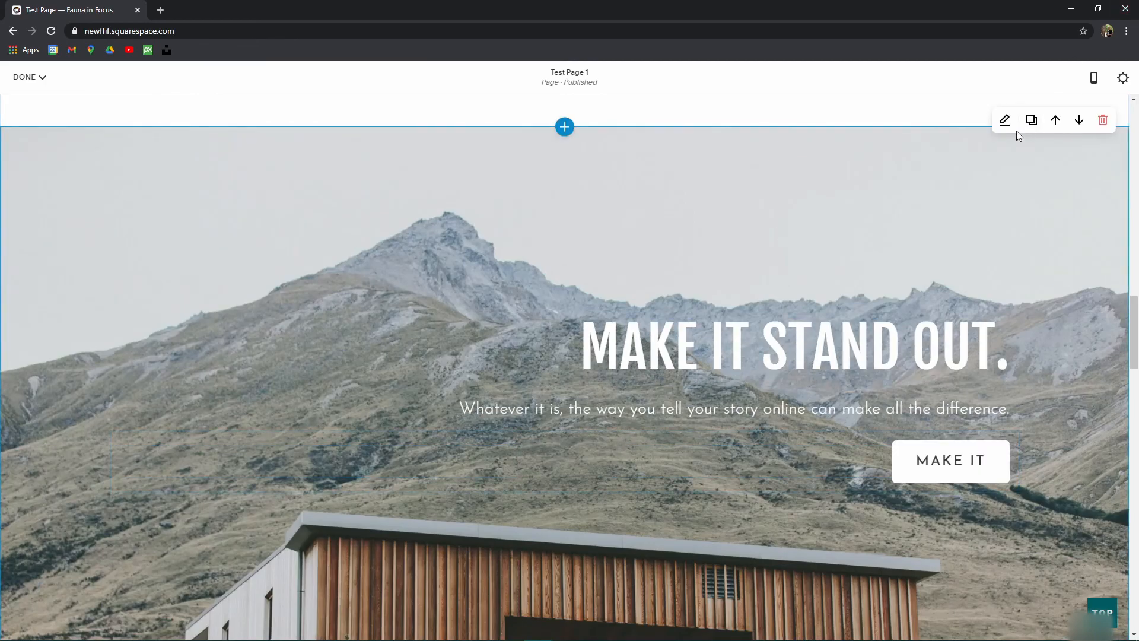
# Step: Set the new cabin headline section's Section Height to M and check its background settings
pyautogui.click(1002, 152)
pyautogui.click(1010, 207)
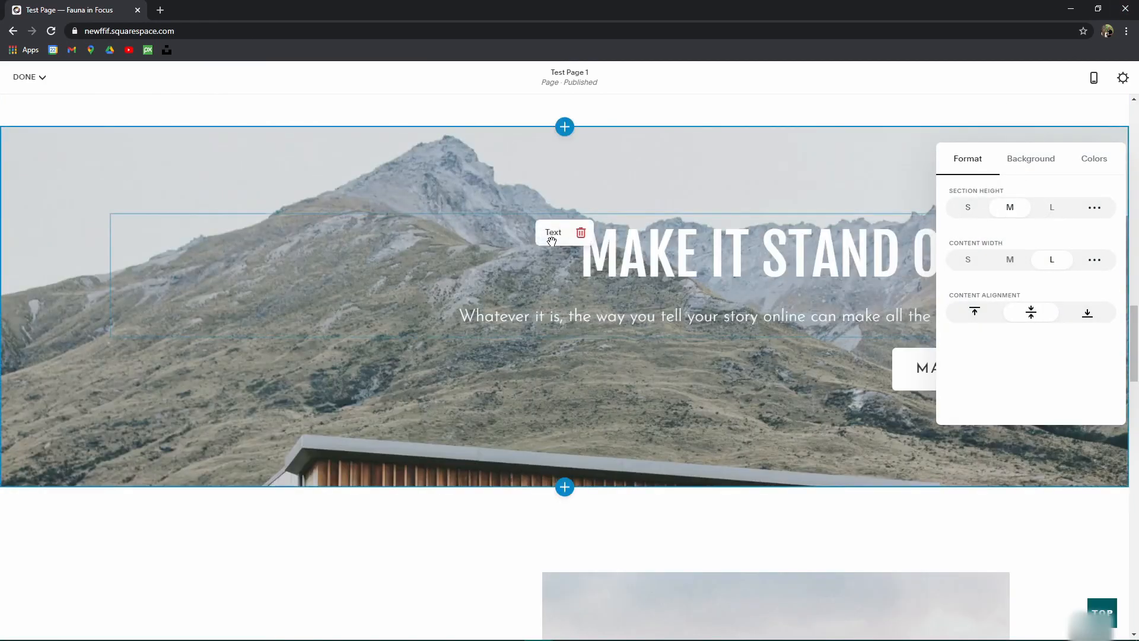
pyautogui.click(1047, 161)
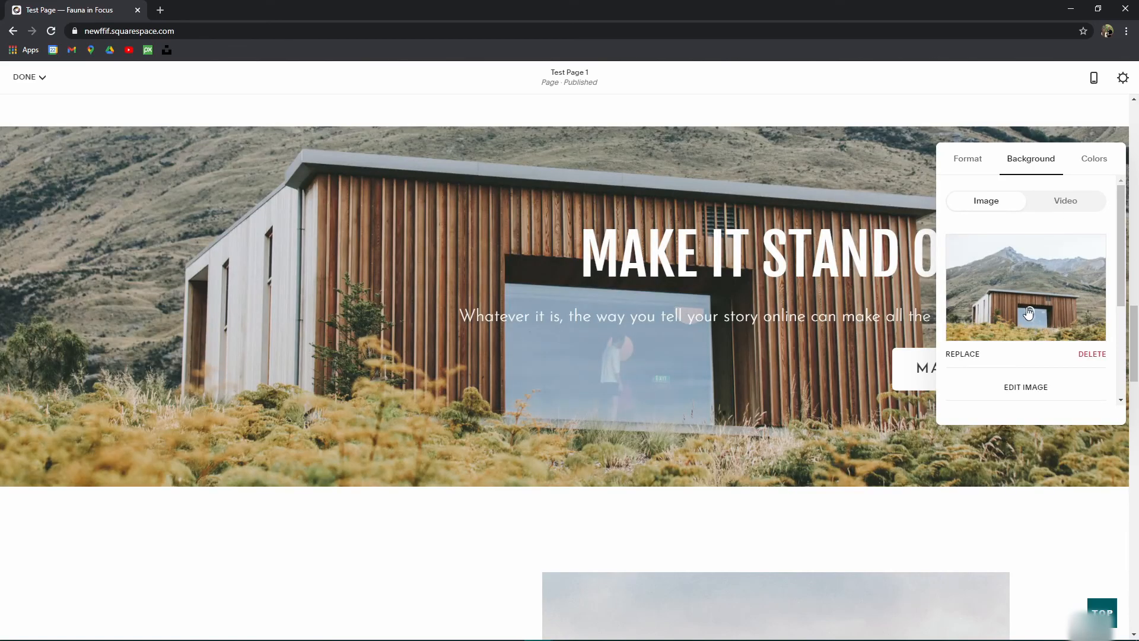
pyautogui.scroll(3, 529, 408)
pyautogui.click(666, 295)
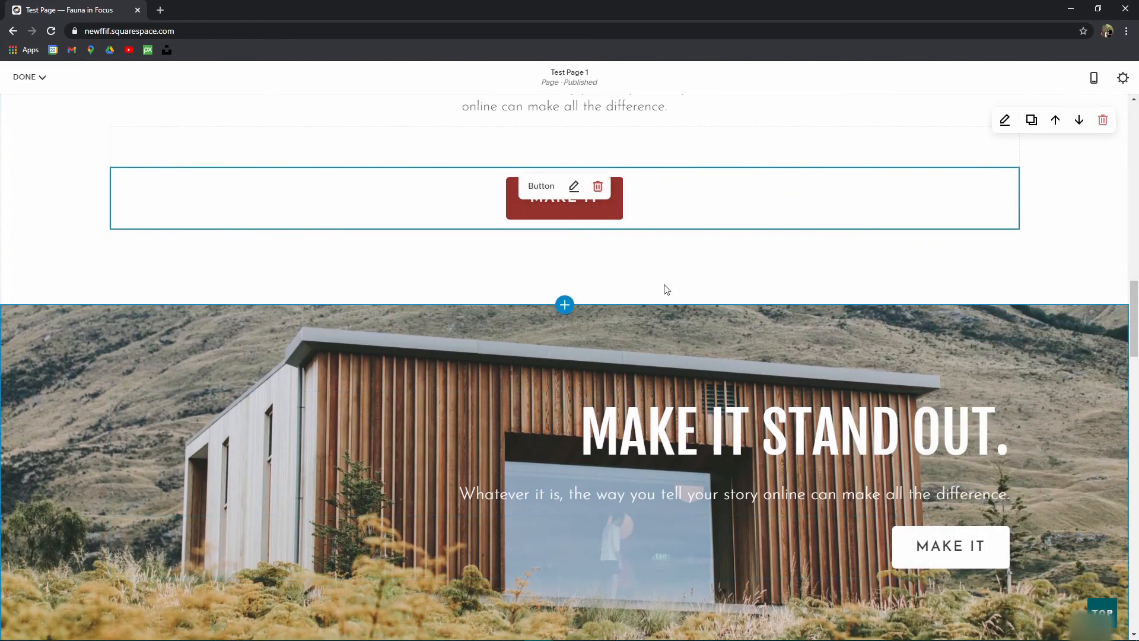
pyautogui.scroll(1, 692, 416)
pyautogui.scroll(-5, 684, 383)
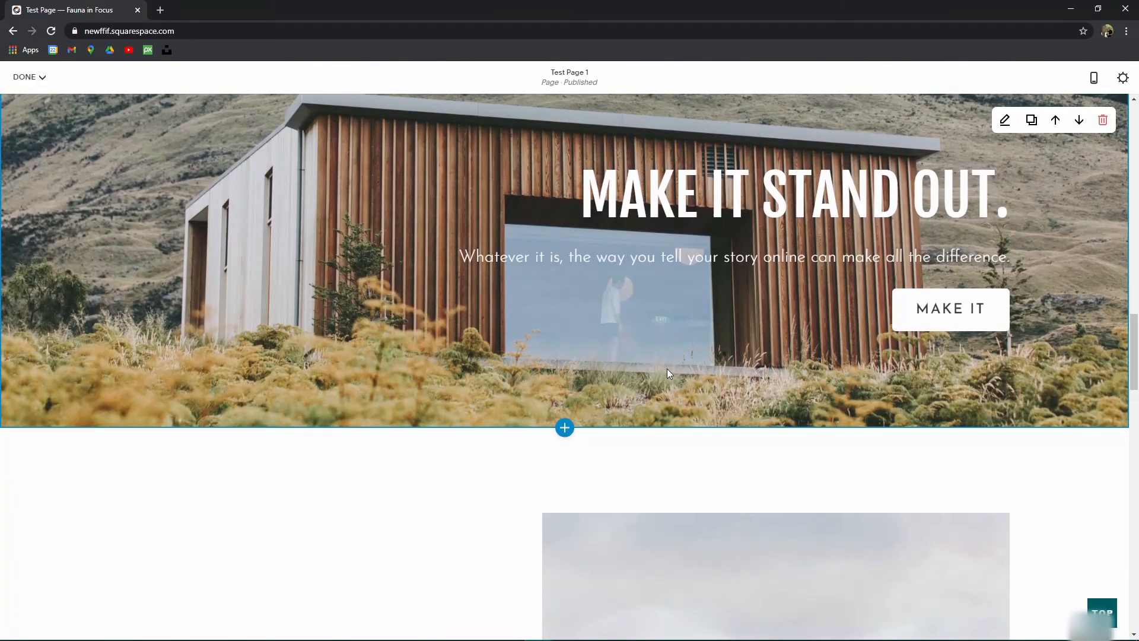
pyautogui.scroll(-4, 469, 587)
pyautogui.scroll(5, 534, 449)
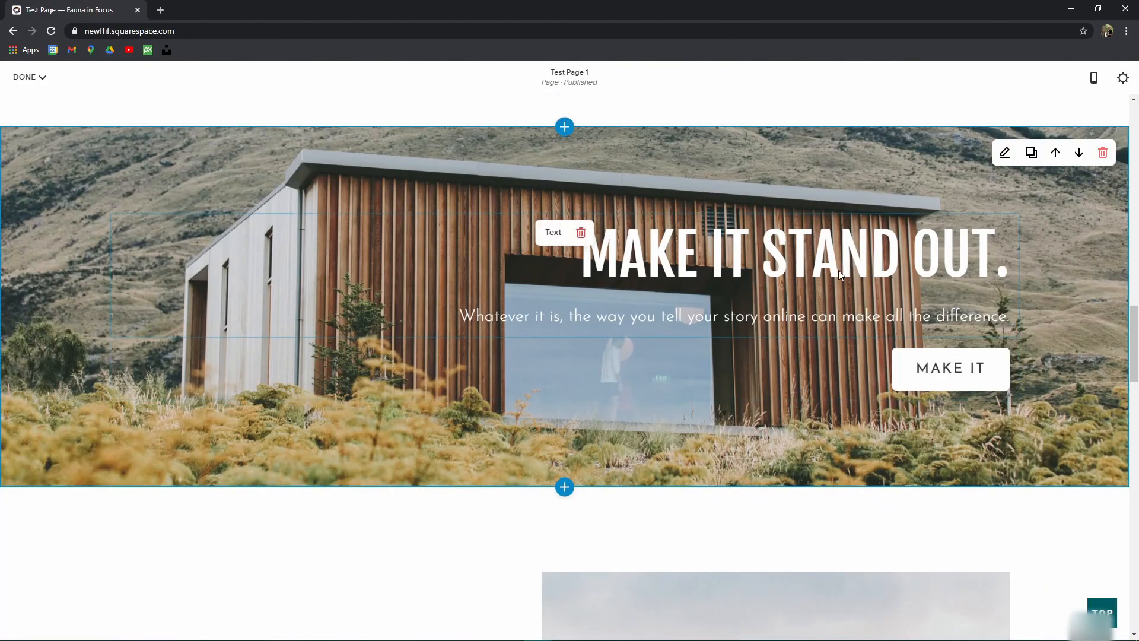
pyautogui.scroll(3, 845, 270)
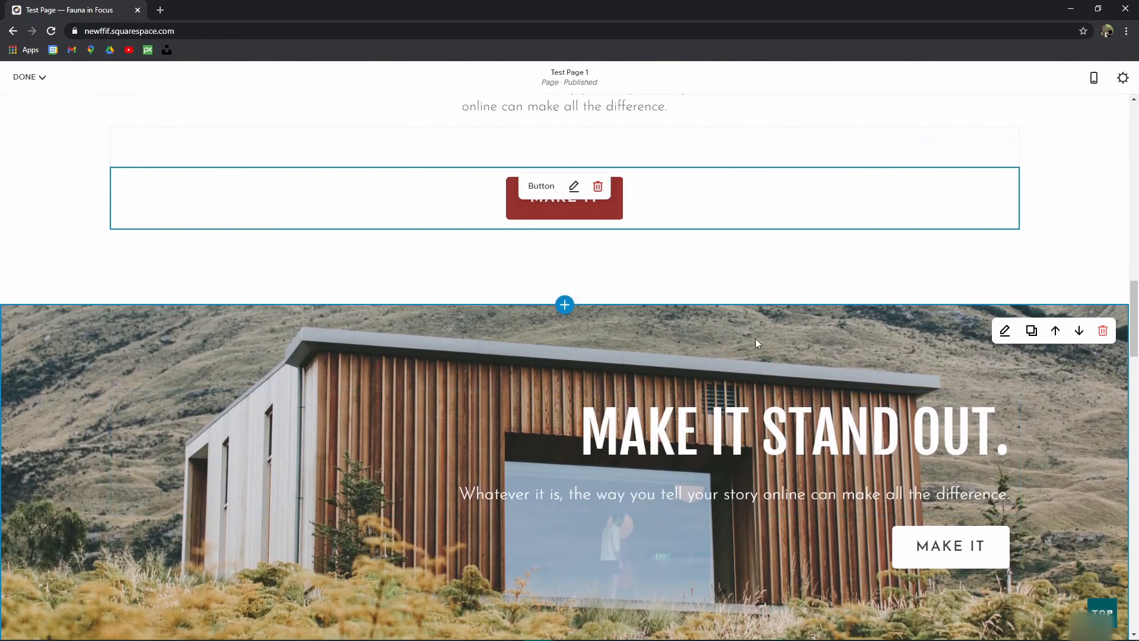
# Step: Move the house section down two places, below the lake-photo section
pyautogui.click(1079, 331)
pyautogui.scroll(6, 871, 359)
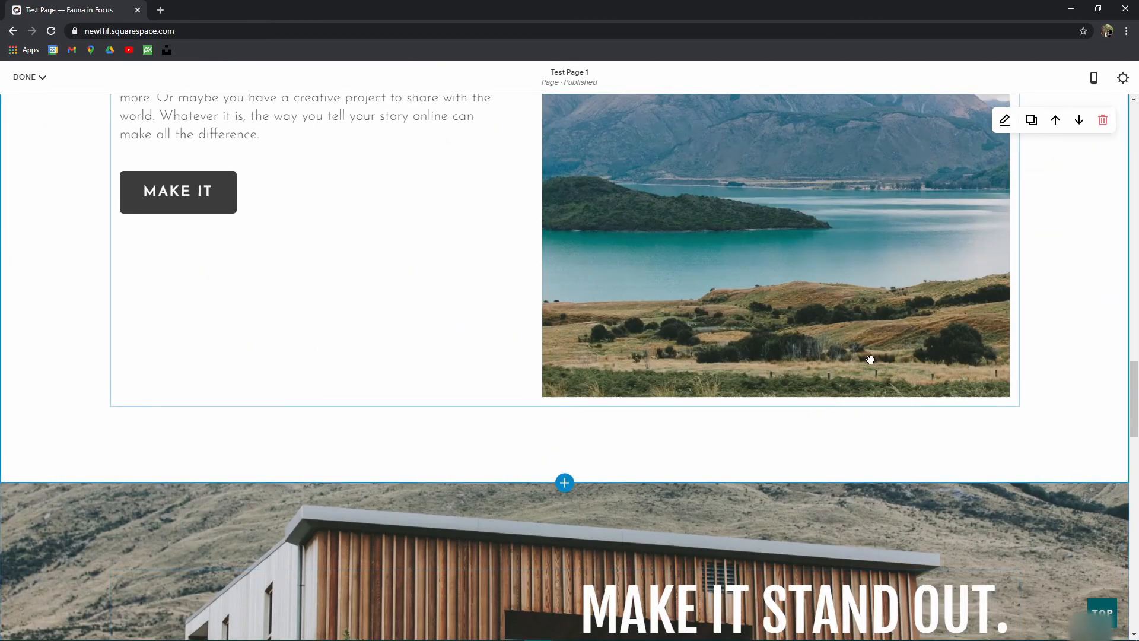
pyautogui.scroll(16, 871, 359)
pyautogui.scroll(-20, 847, 368)
pyautogui.scroll(-2, 731, 430)
pyautogui.scroll(3, 890, 392)
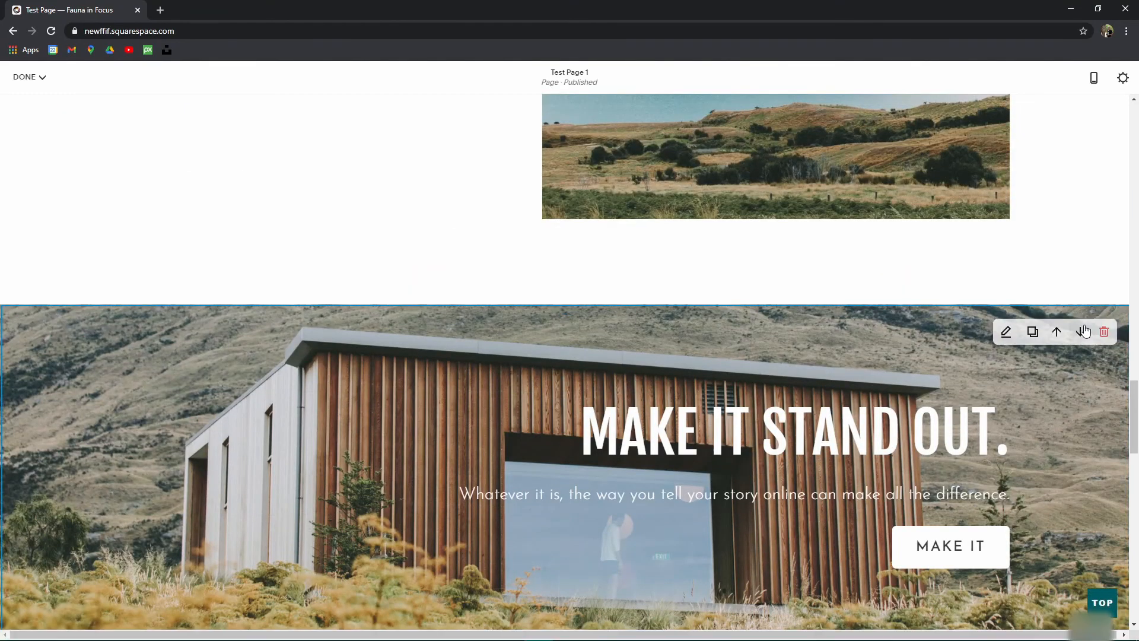
pyautogui.scroll(-3, 1084, 331)
pyautogui.scroll(-5, 803, 426)
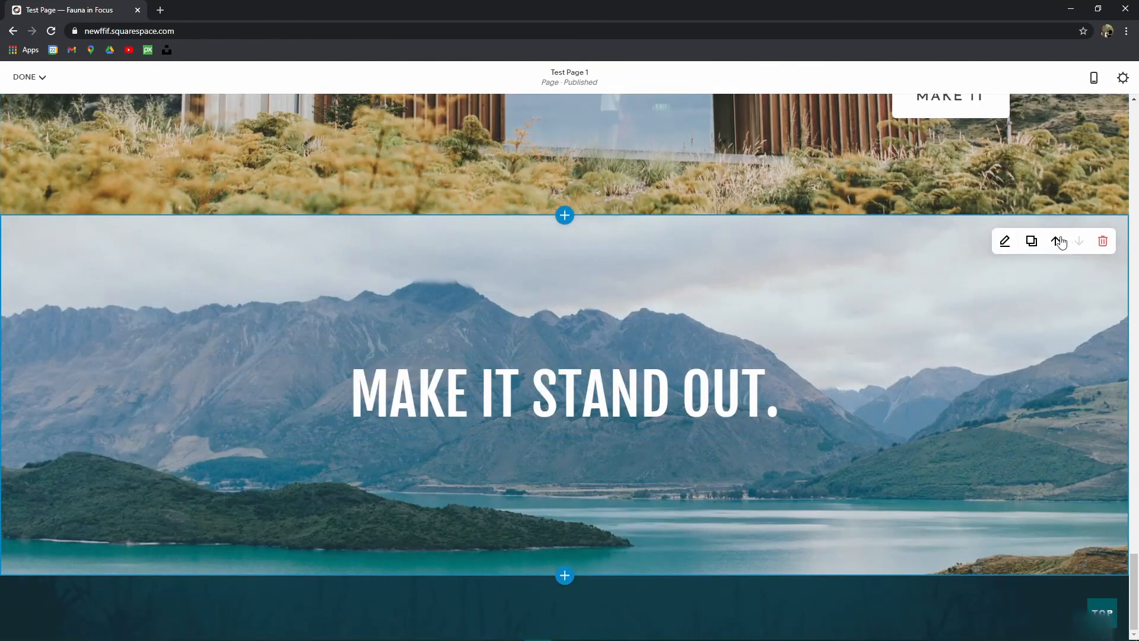
pyautogui.scroll(5, 1021, 317)
pyautogui.scroll(-3, 1047, 220)
pyautogui.click(1078, 121)
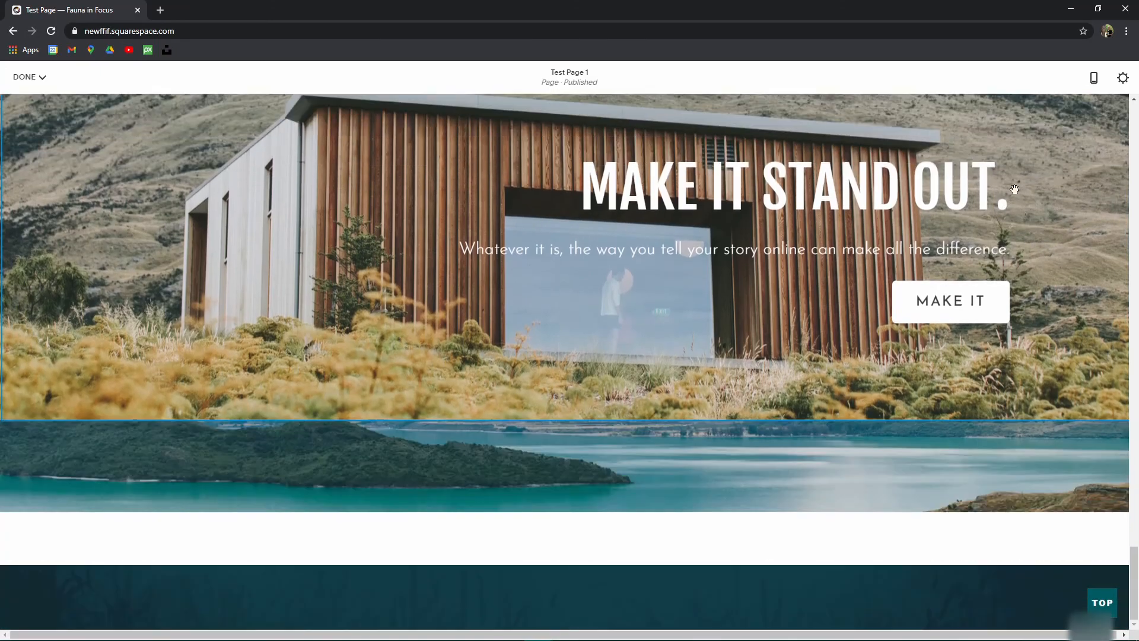
pyautogui.scroll(5, 925, 261)
pyautogui.scroll(-5, 956, 279)
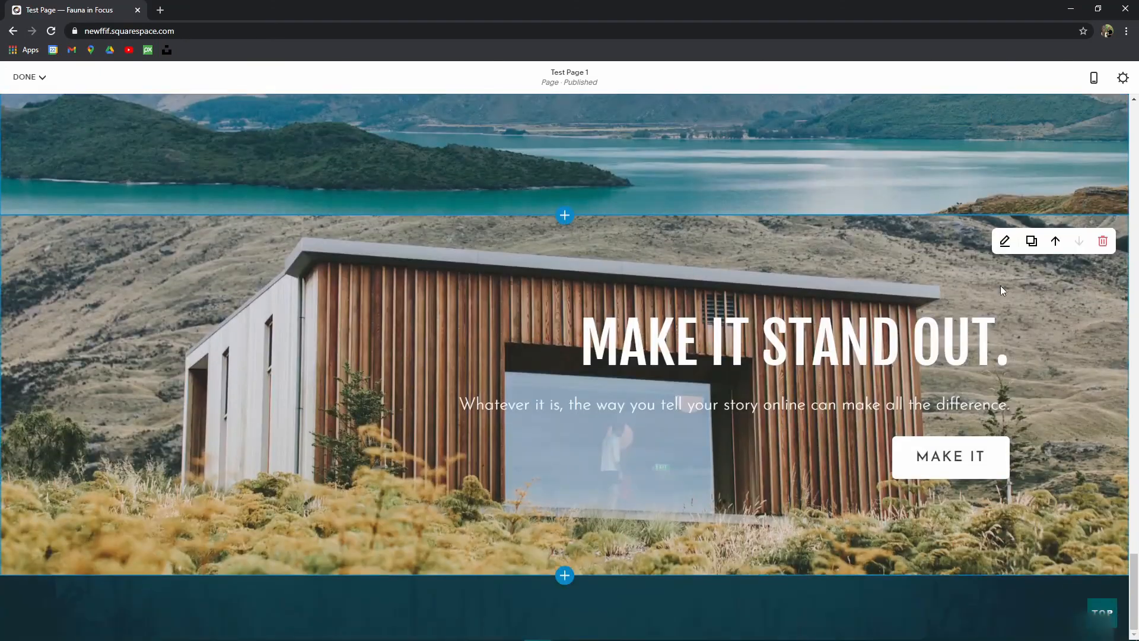
# Step: Shift the house section up three places, then down one to sit below the lake-image section
pyautogui.click(1057, 242)
pyautogui.scroll(4, 1062, 409)
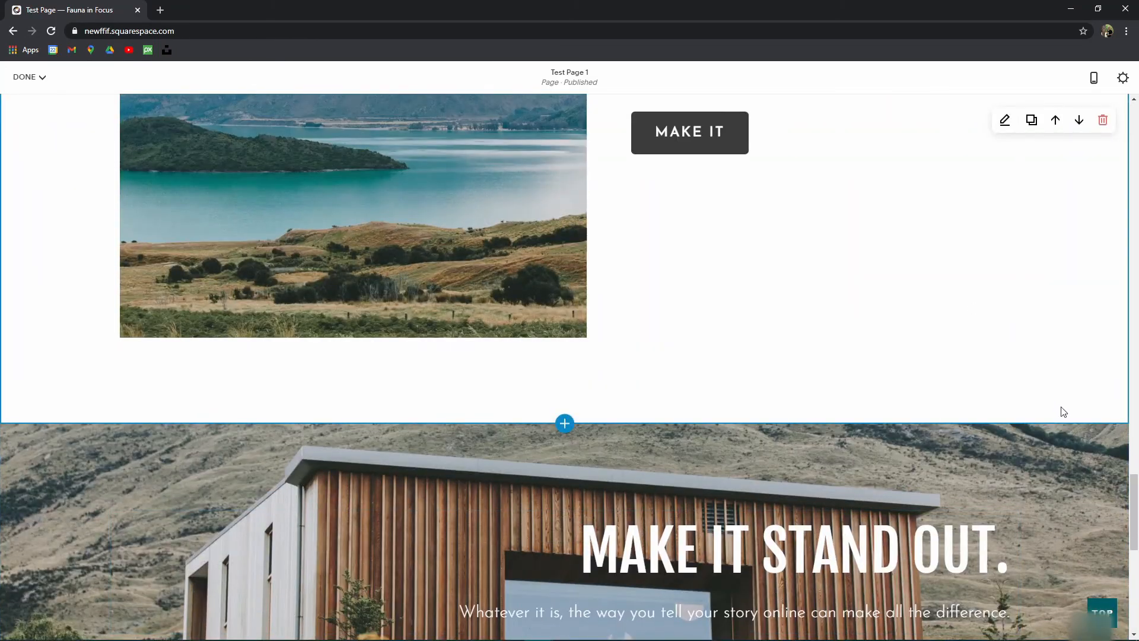
pyautogui.click(1056, 450)
pyautogui.scroll(4, 1056, 406)
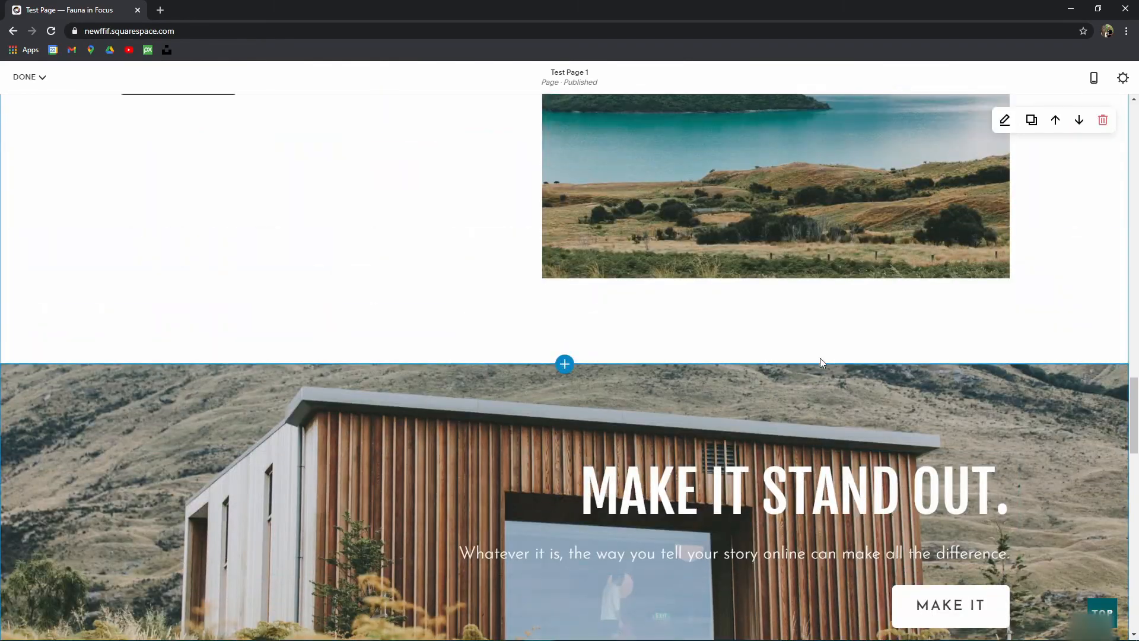
pyautogui.click(1056, 392)
pyautogui.scroll(8, 801, 351)
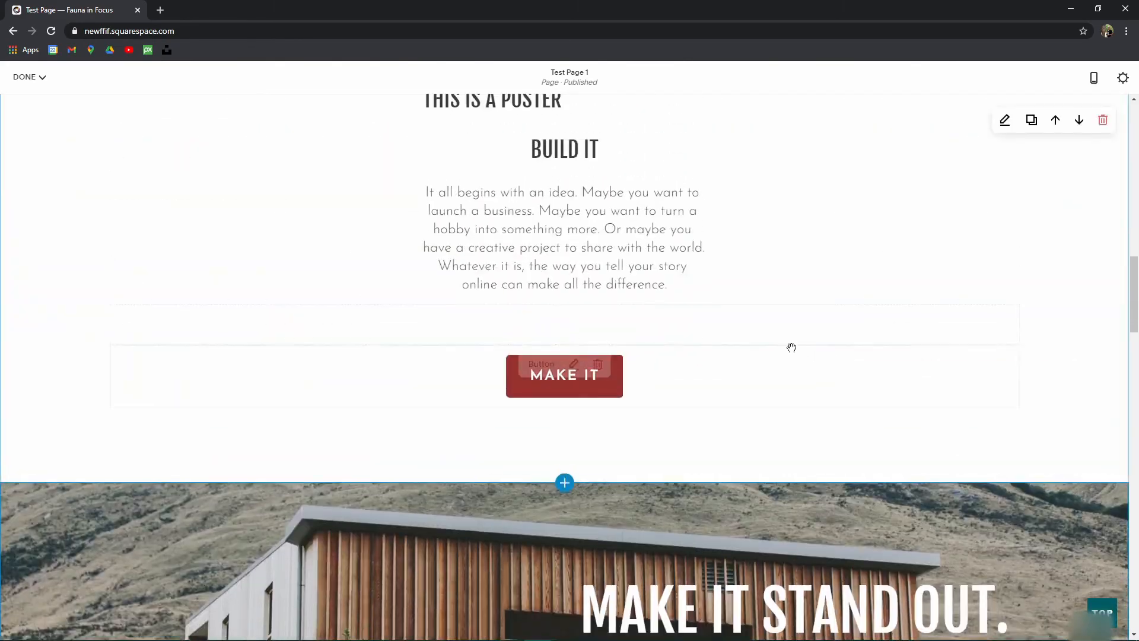
pyautogui.scroll(-15, 770, 336)
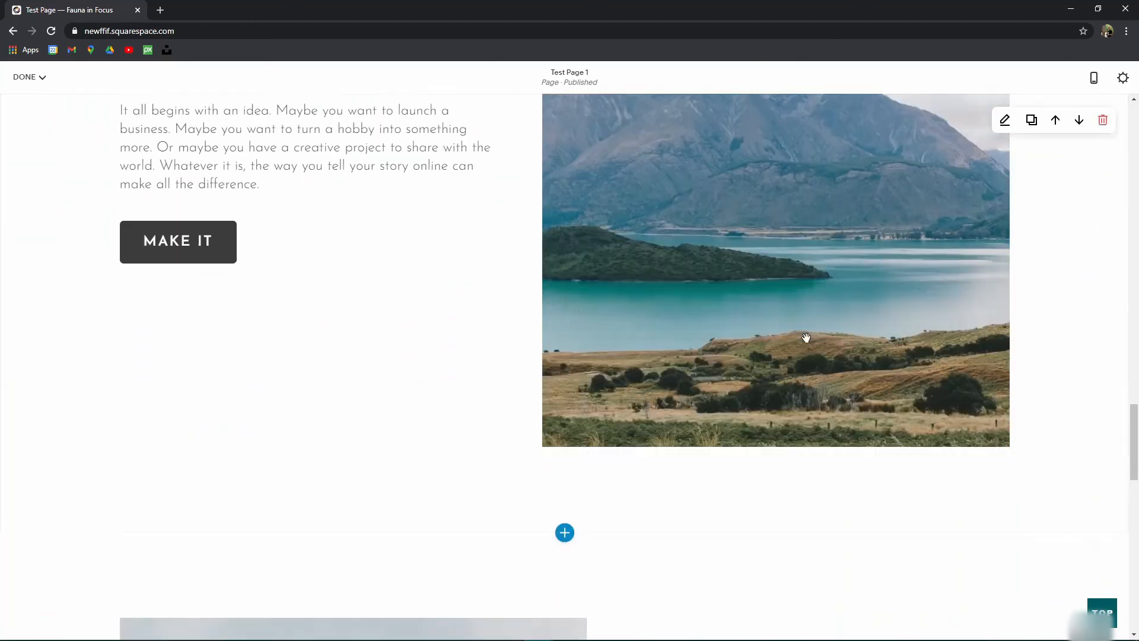
pyautogui.scroll(9, 839, 337)
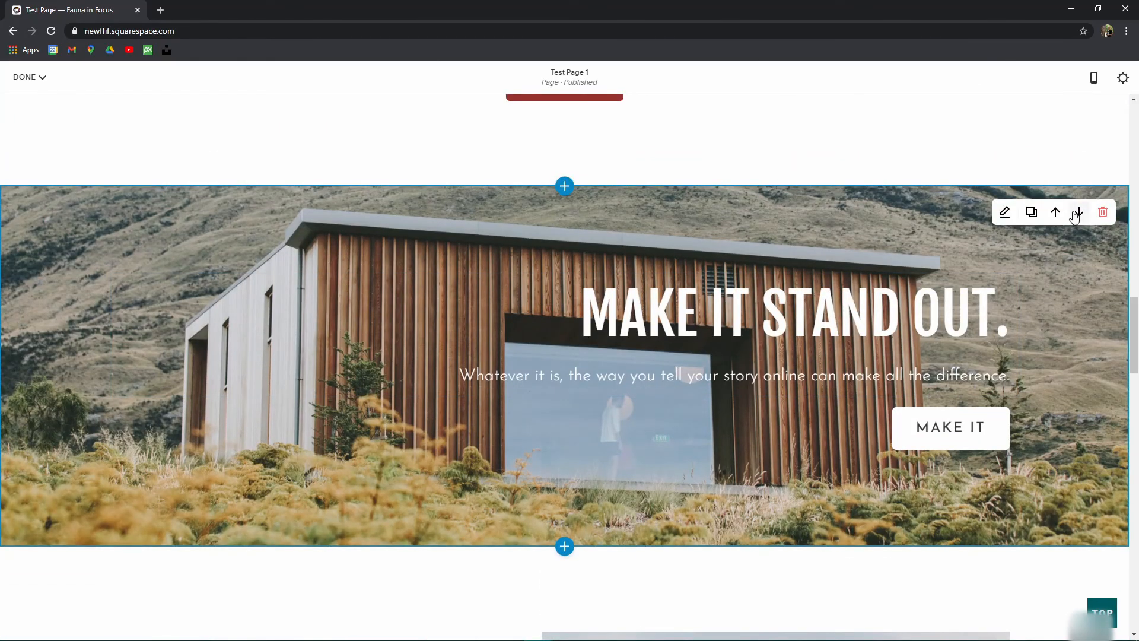
pyautogui.click(1078, 212)
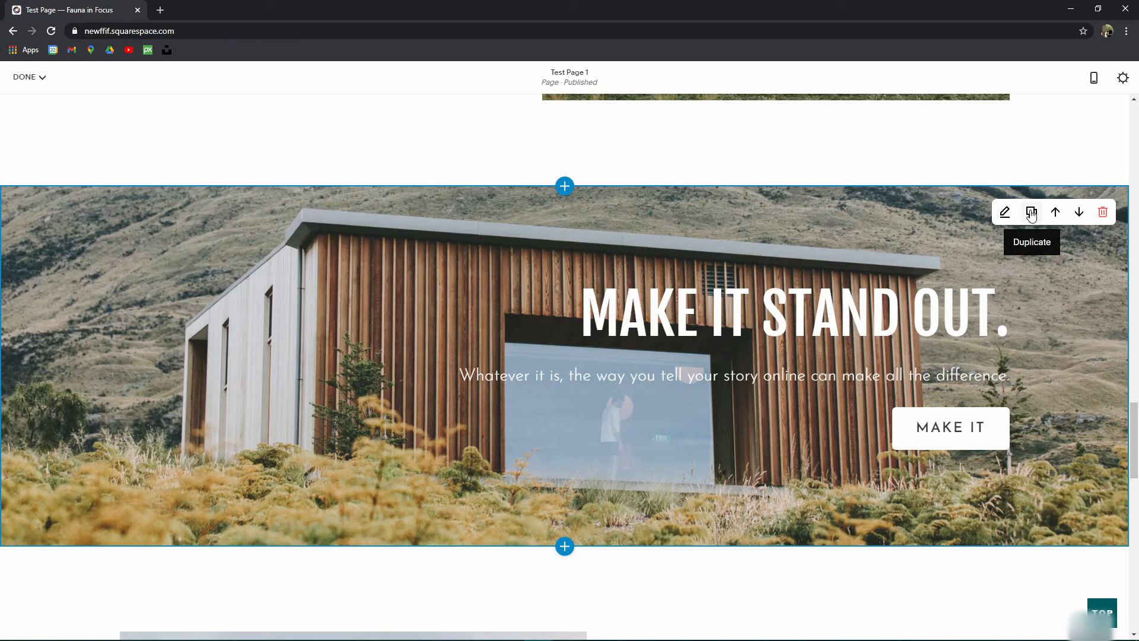
pyautogui.scroll(10, 534, 321)
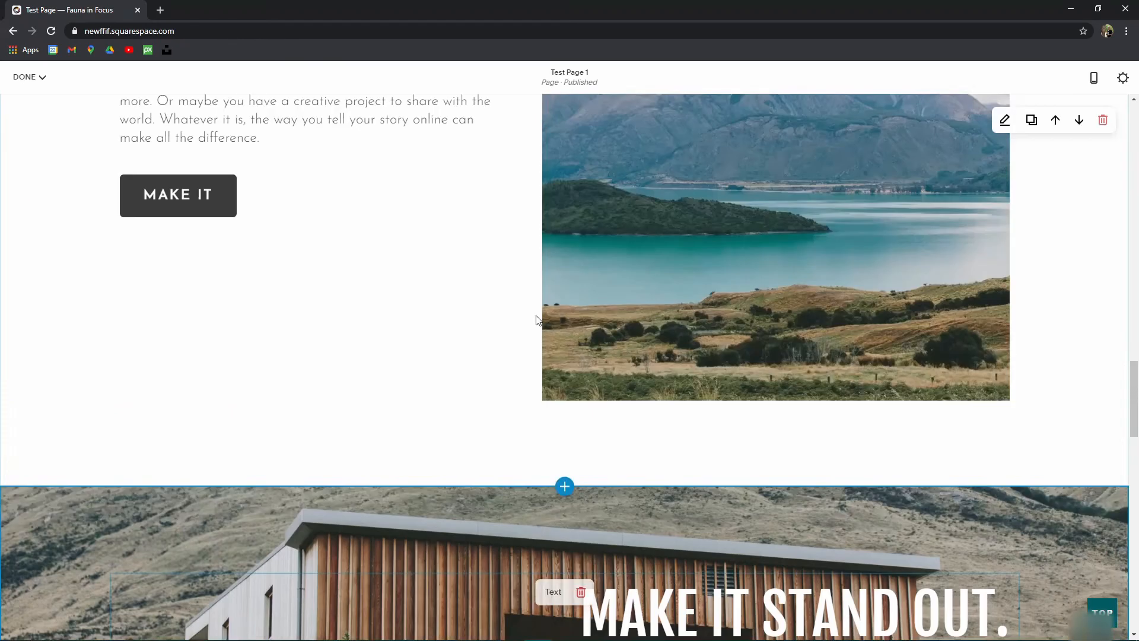
pyautogui.scroll(3, 533, 350)
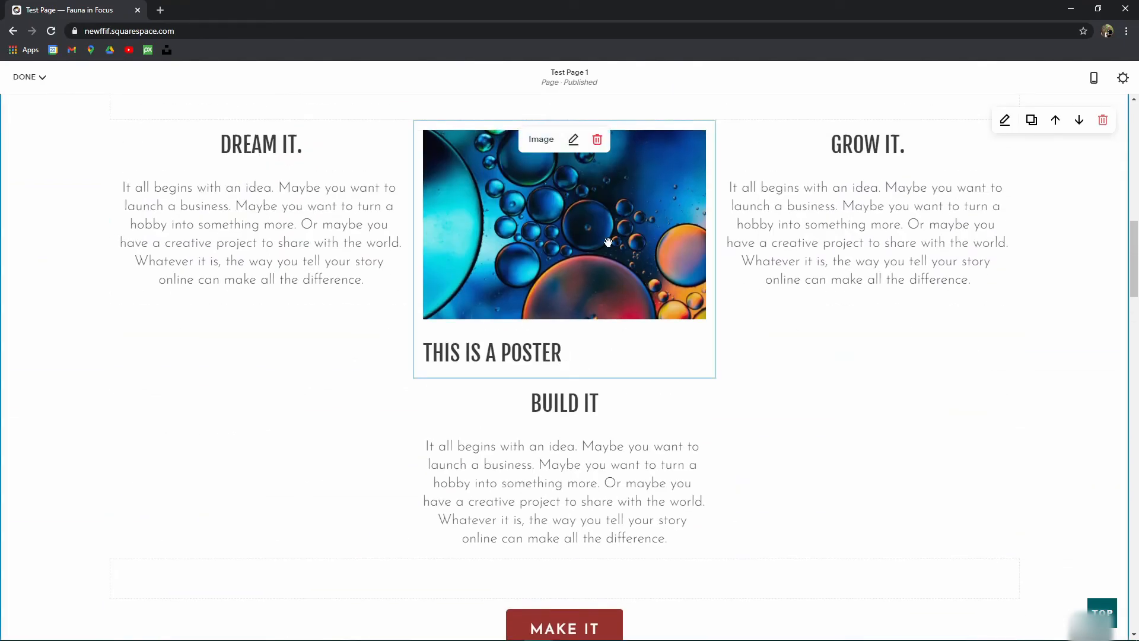
pyautogui.click(227, 187)
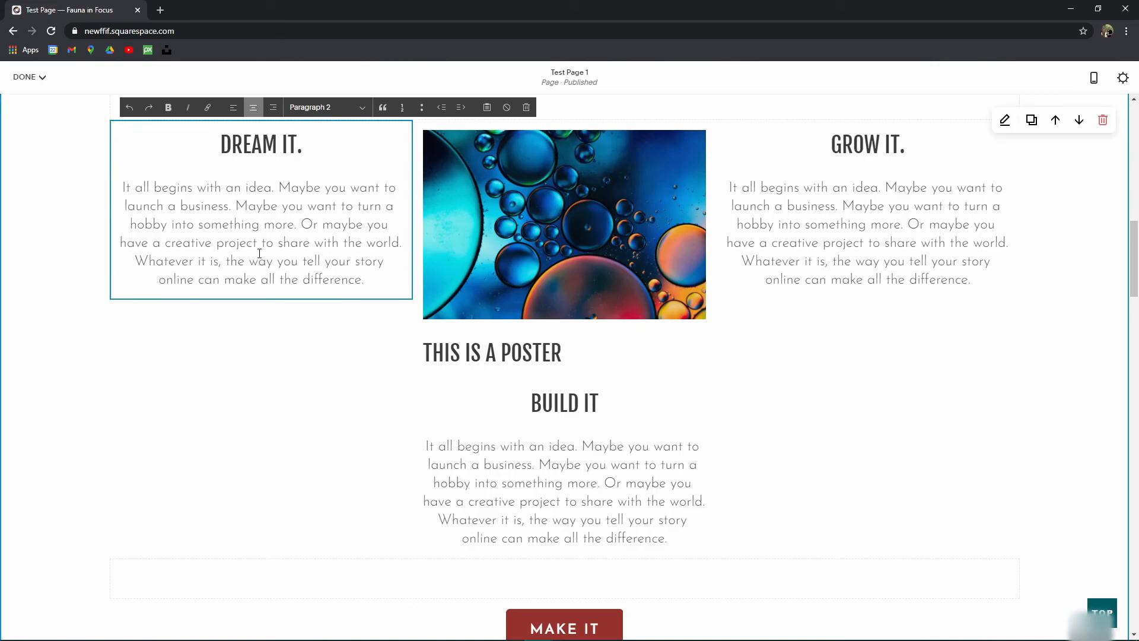
pyautogui.scroll(2, 238, 224)
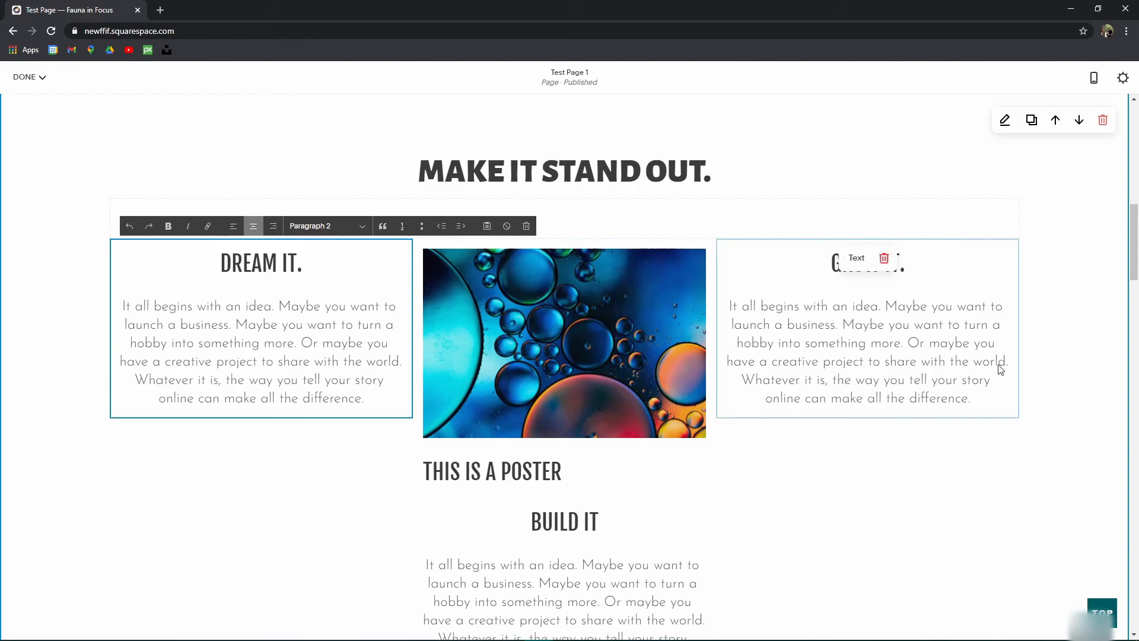
pyautogui.click(788, 442)
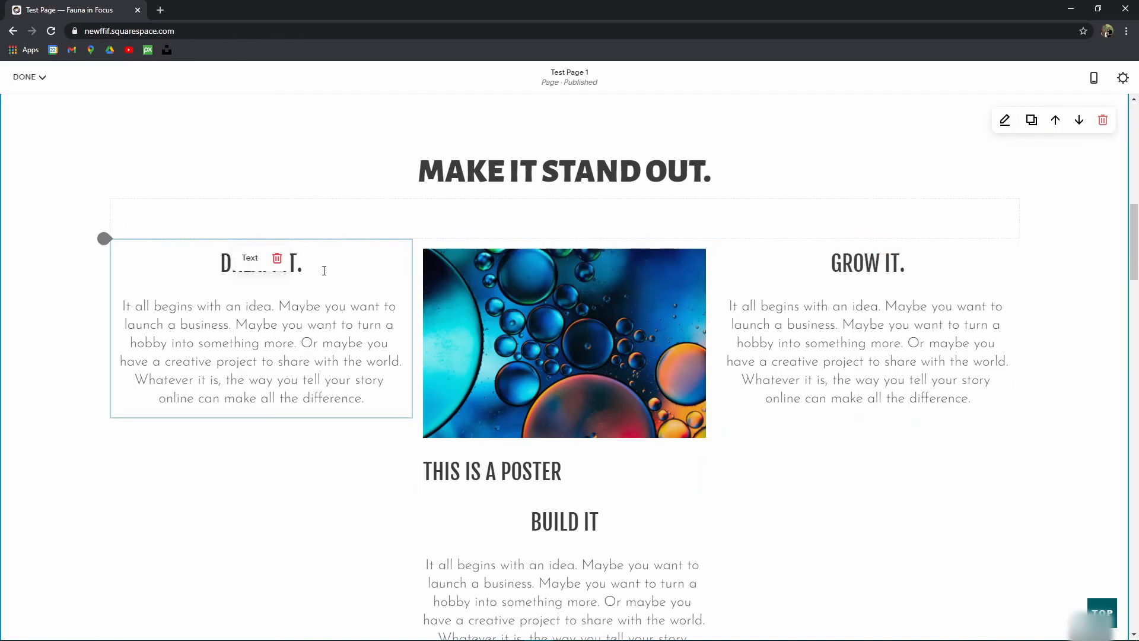
pyautogui.scroll(-7, 501, 282)
pyautogui.scroll(-6, 502, 282)
pyautogui.scroll(-10, 531, 292)
pyautogui.scroll(3, 589, 308)
pyautogui.scroll(-3, 939, 249)
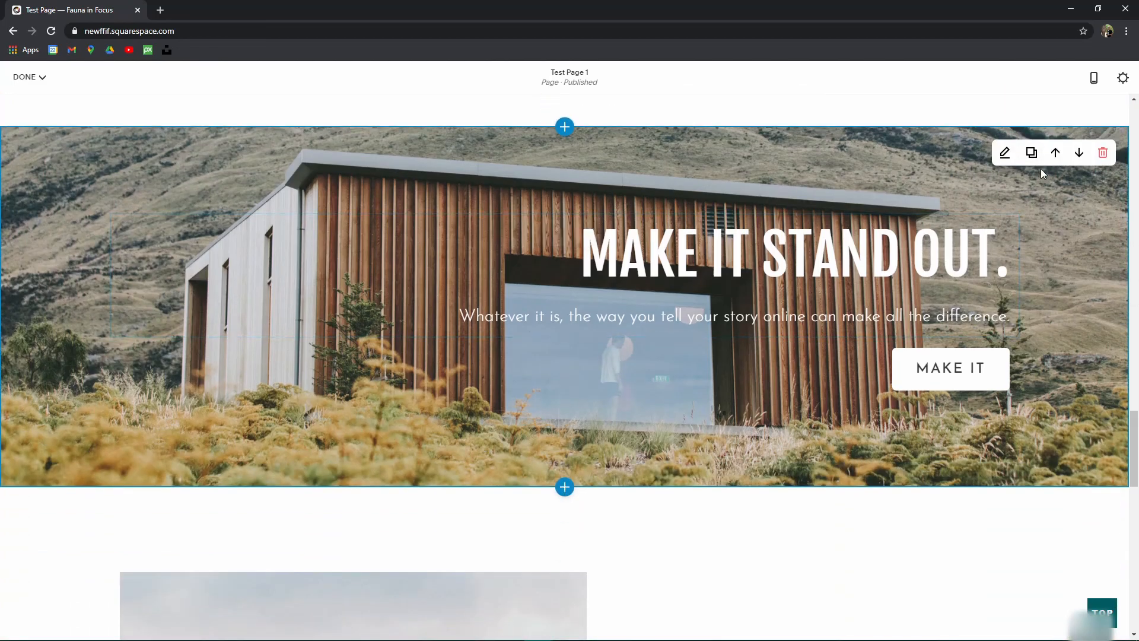
# Step: Duplicate the house section and delete the copy's house background image
pyautogui.click(1032, 153)
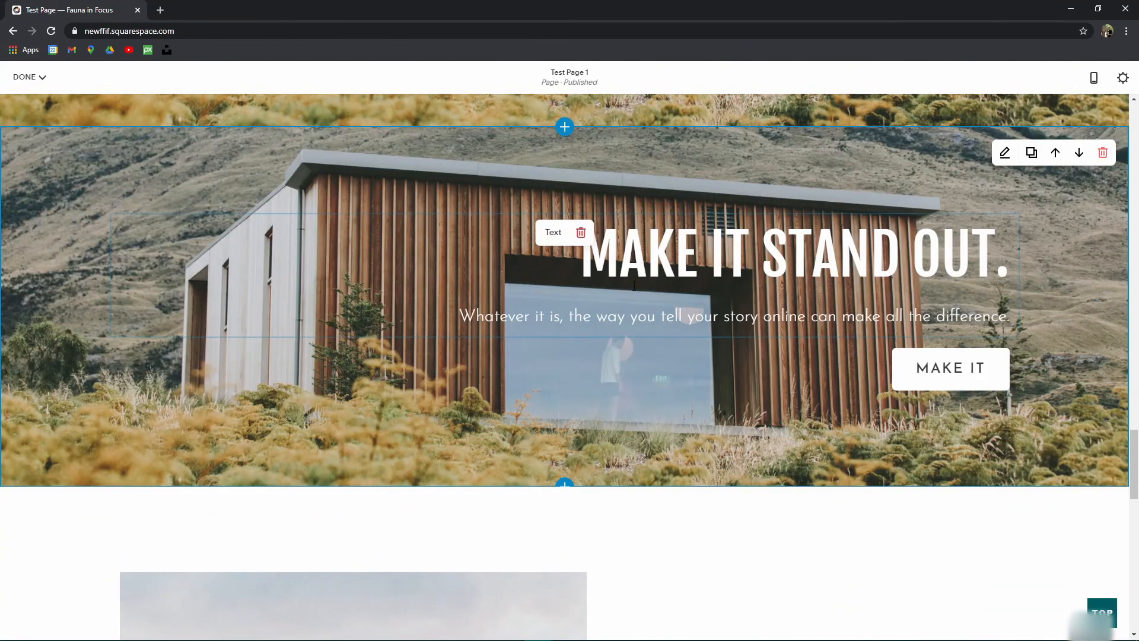
pyautogui.scroll(4, 504, 382)
pyautogui.scroll(-4, 503, 383)
pyautogui.click(679, 255)
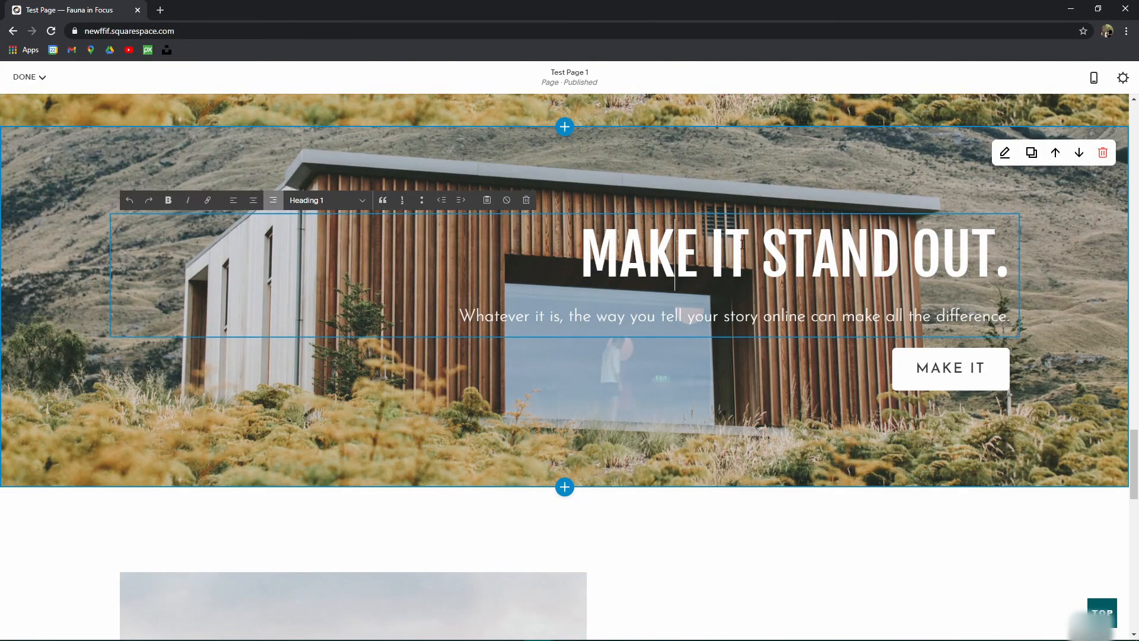
pyautogui.click(1005, 152)
pyautogui.click(1031, 158)
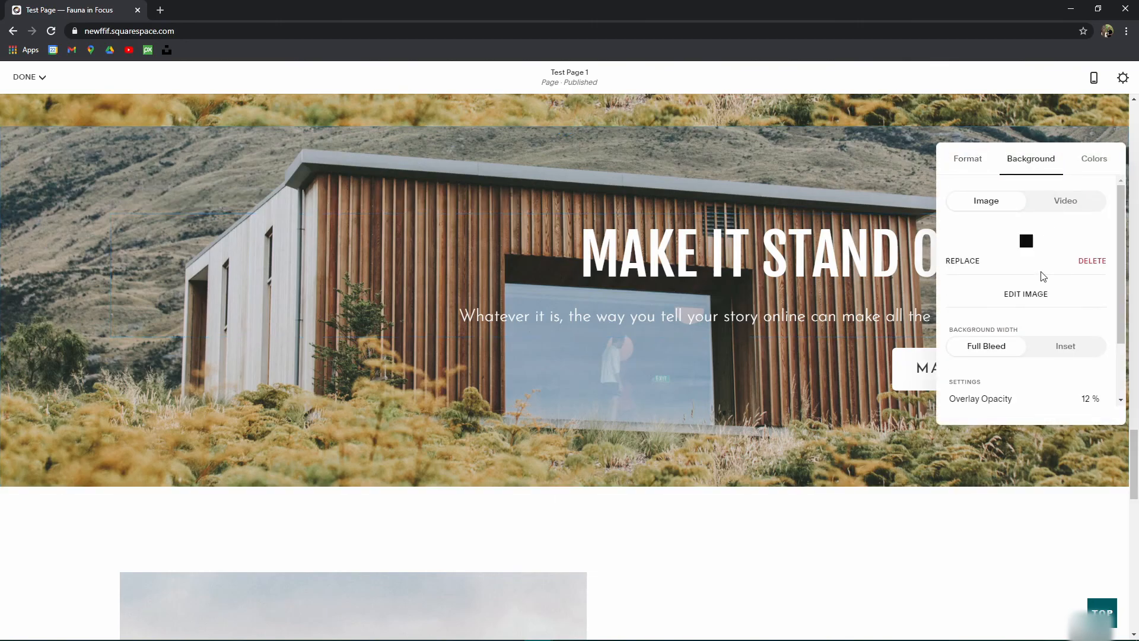
pyautogui.click(1087, 355)
# Step: Search the Unsplash library and add a mountain-lake photo as the copy's background
pyautogui.click(1032, 274)
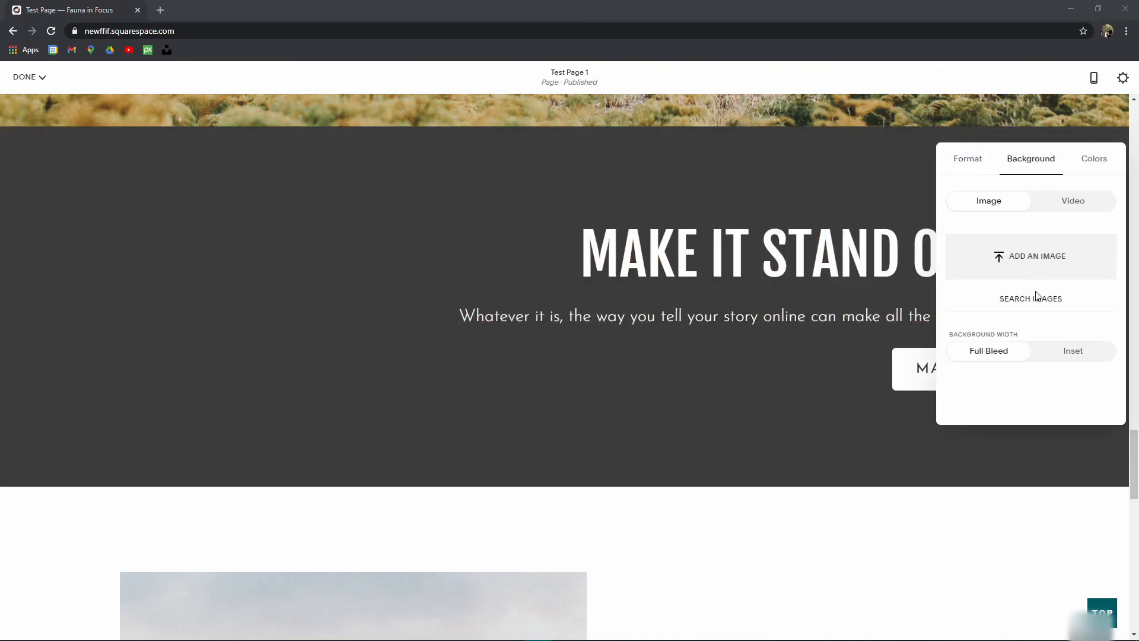
pyautogui.click(863, 132)
pyautogui.click(1030, 298)
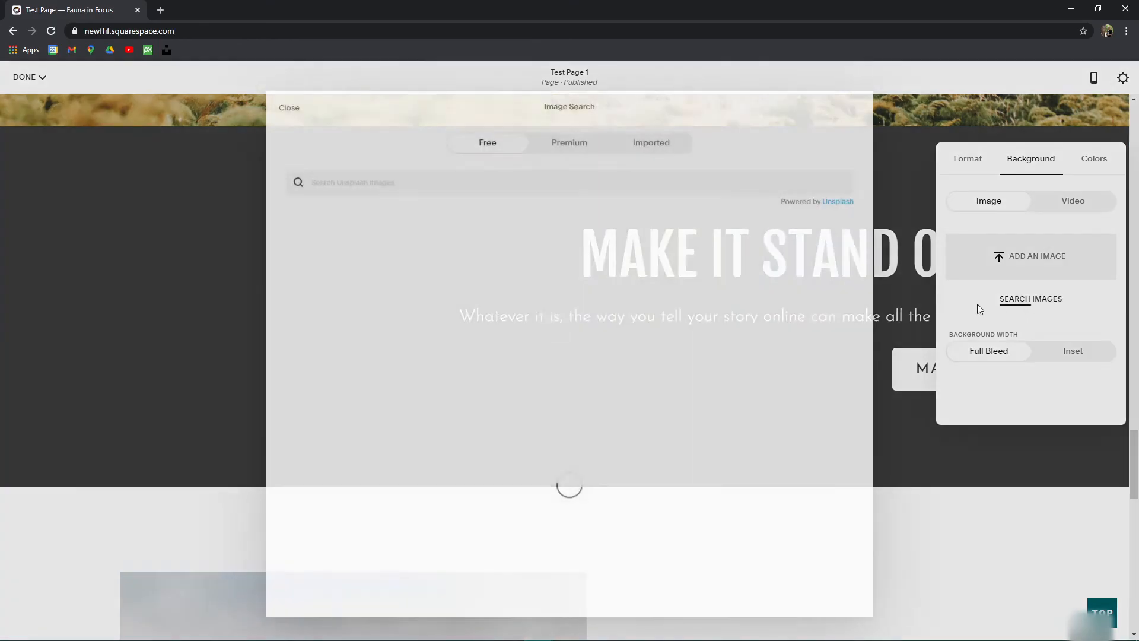
pyautogui.scroll(-5, 603, 348)
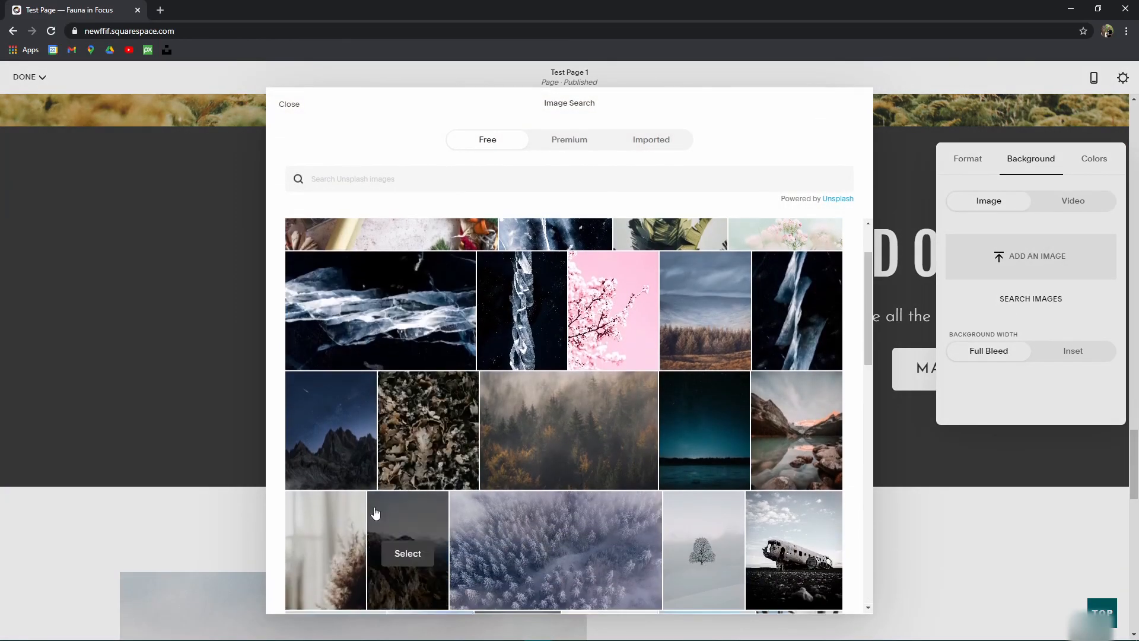
pyautogui.click(427, 263)
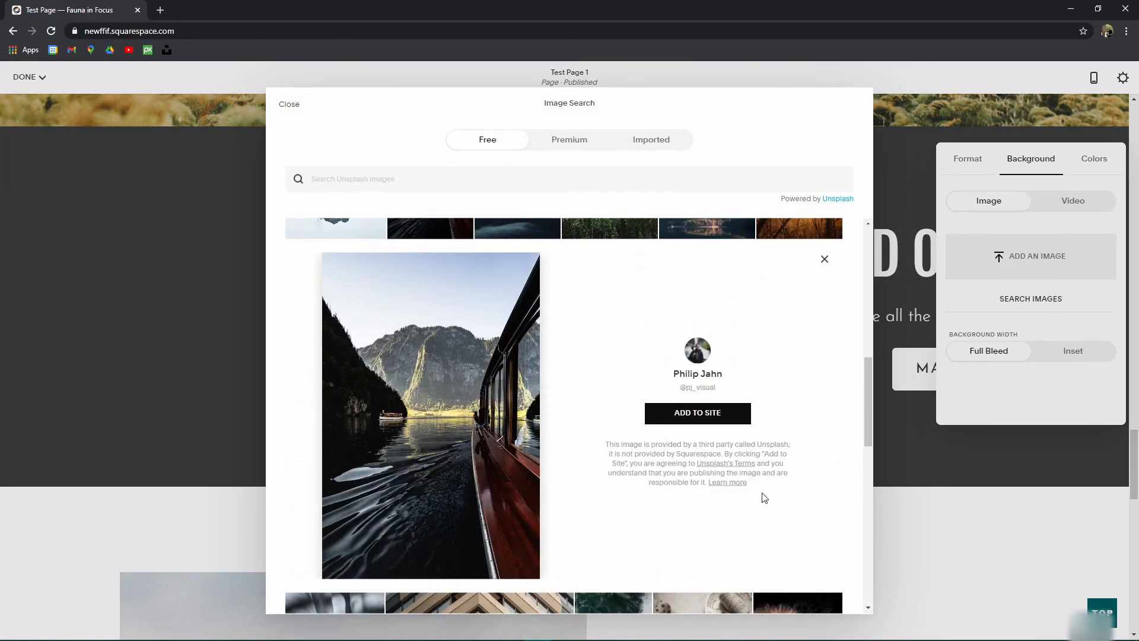
pyautogui.click(698, 414)
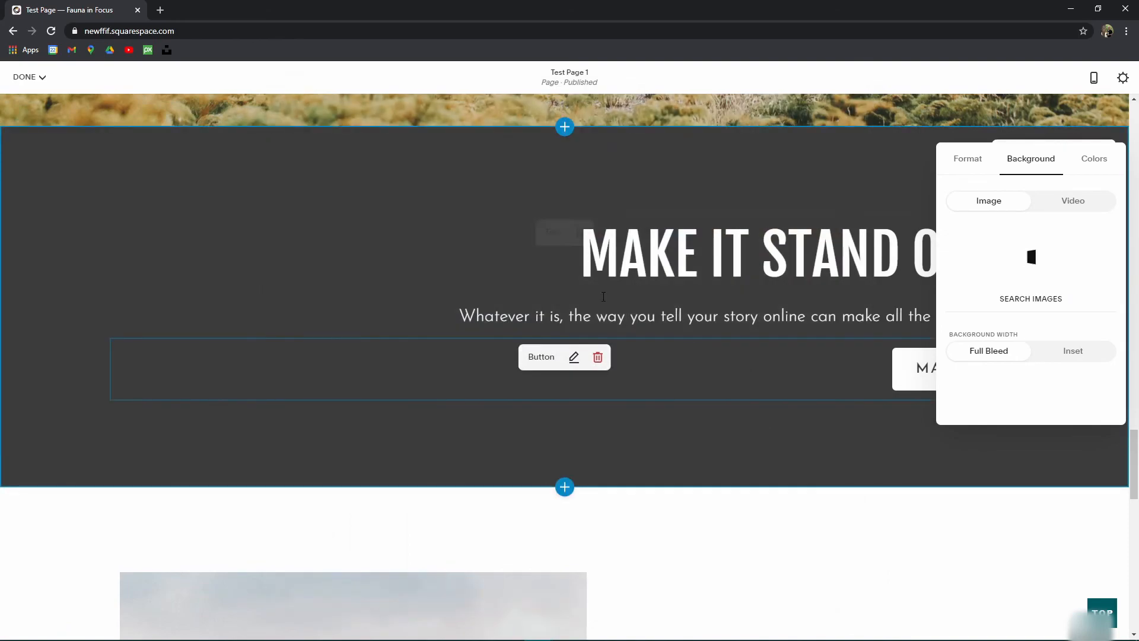
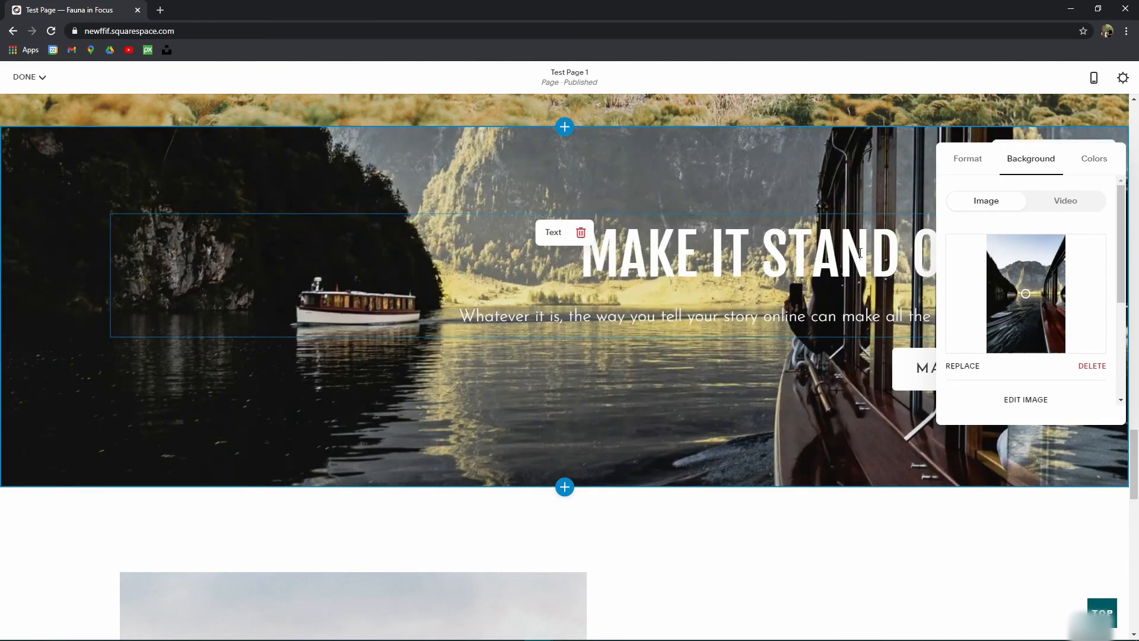
# Step: Switch the boat section to the Dark Bold colour theme and raise its image overlay to 56%
pyautogui.scroll(-3, 1054, 344)
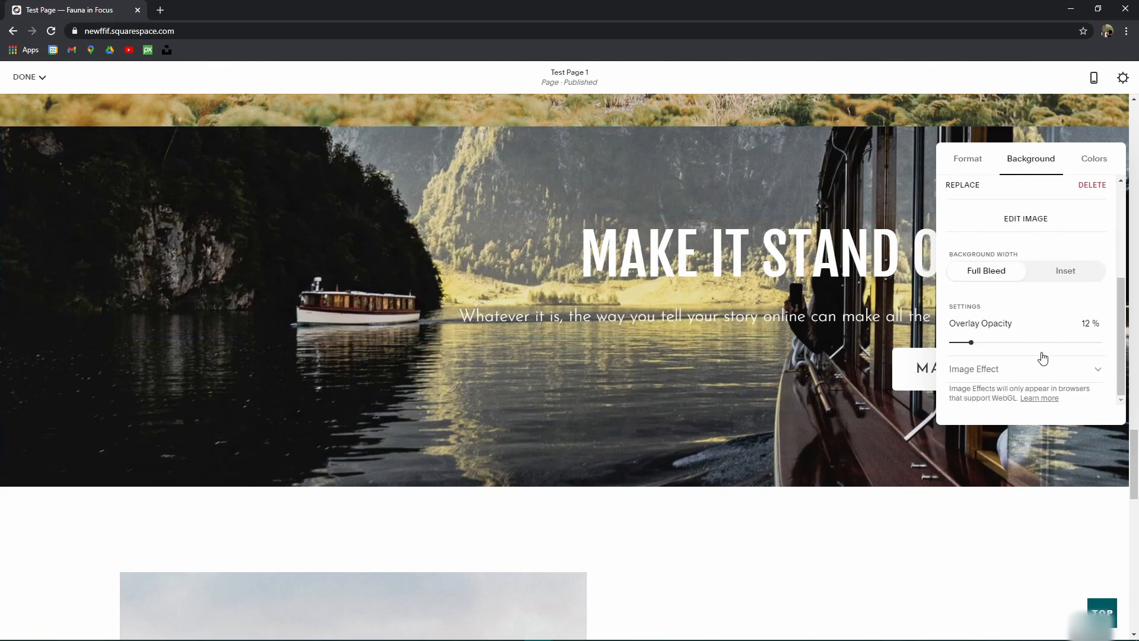
pyautogui.moveTo(972, 342); pyautogui.dragTo(987, 342)
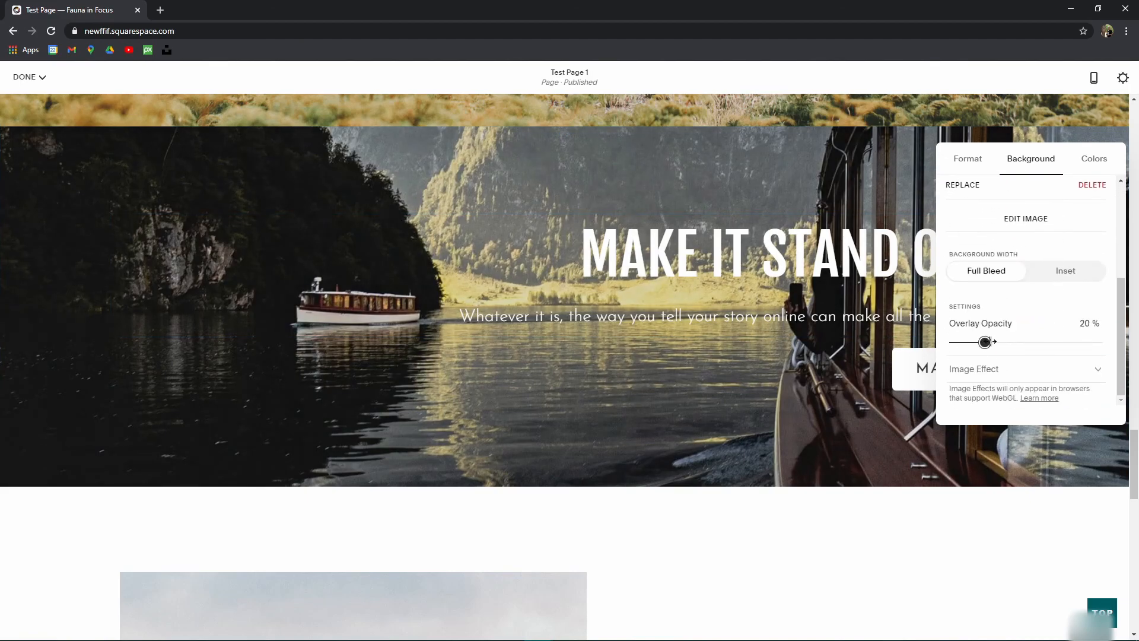
pyautogui.click(1084, 174)
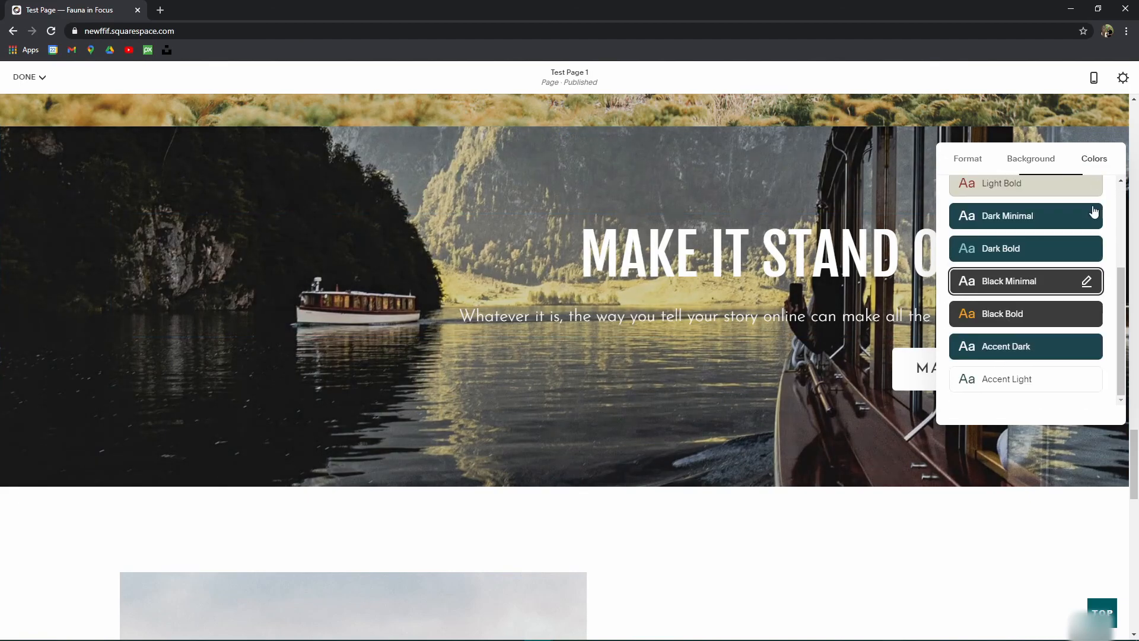
pyautogui.click(1021, 230)
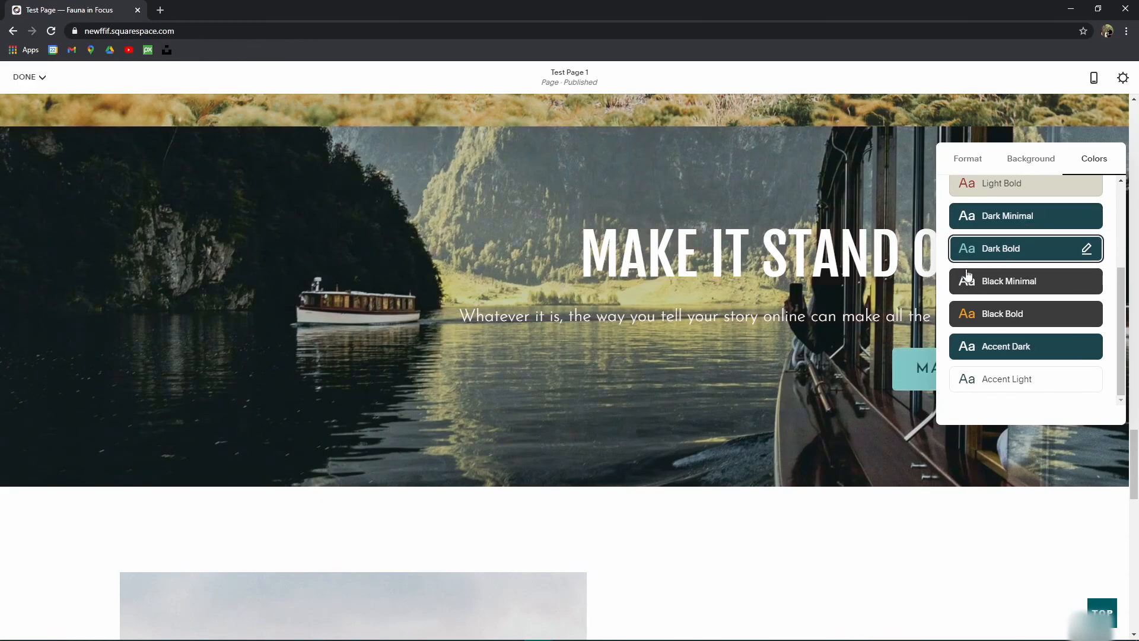
pyautogui.click(1045, 159)
pyautogui.moveTo(987, 342); pyautogui.dragTo(1034, 339)
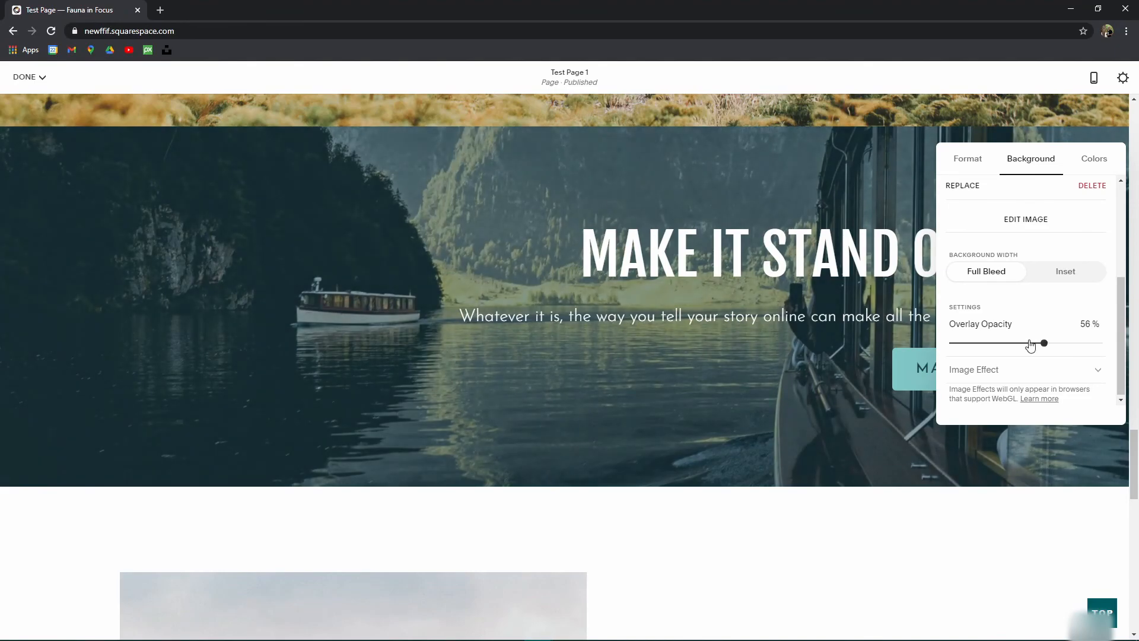
pyautogui.click(801, 479)
pyautogui.scroll(6, 733, 476)
pyautogui.scroll(-6, 733, 476)
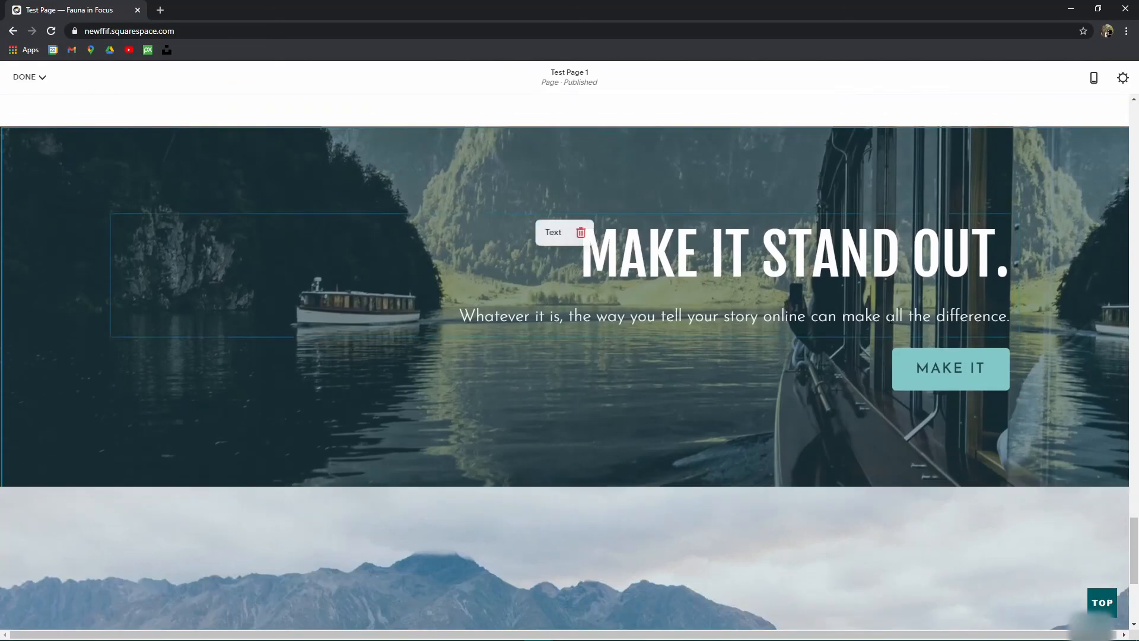
# Step: Move the boat banner section up above the cabin section
pyautogui.scroll(-4, 860, 320)
pyautogui.scroll(8, 1007, 330)
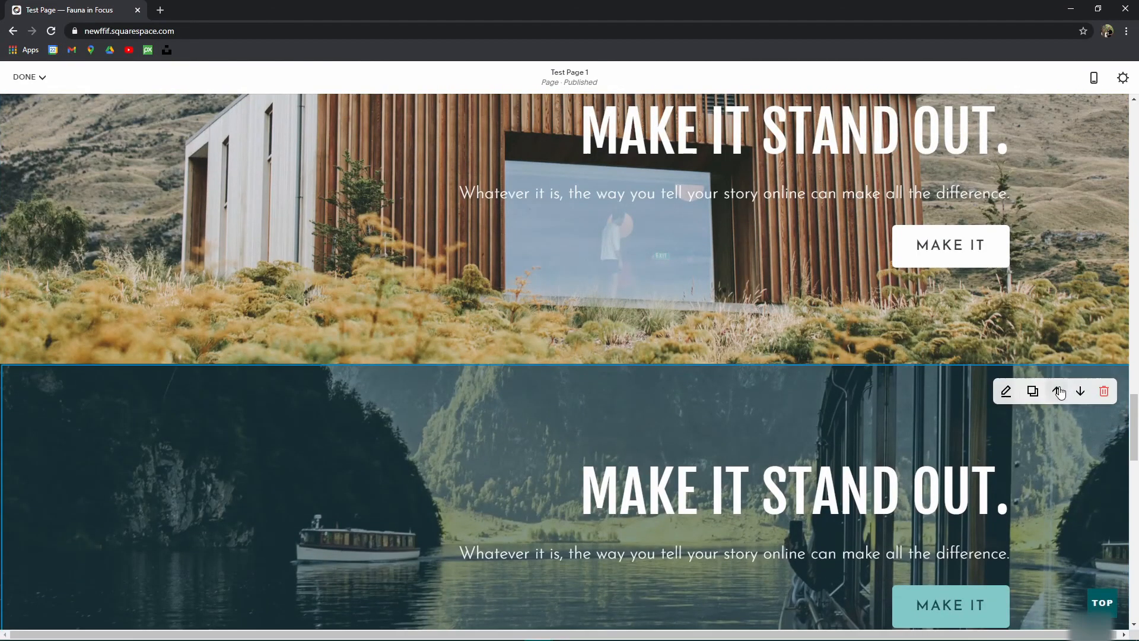
pyautogui.click(1058, 391)
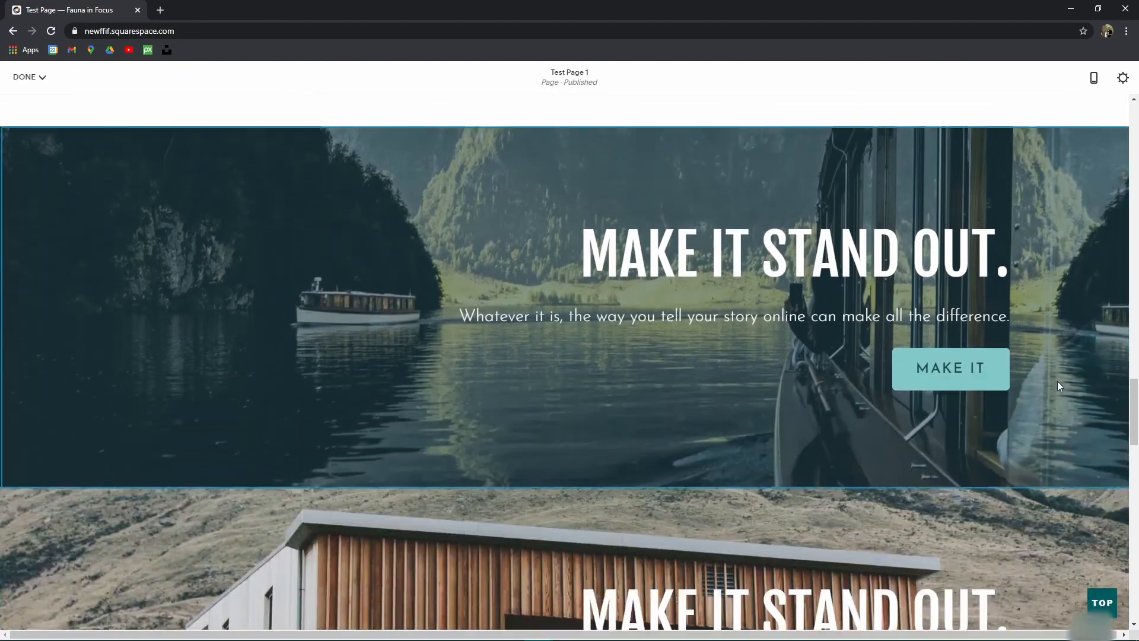
# Step: Scroll through Test Page 1 to review the new section order
pyautogui.scroll(20, 895, 328)
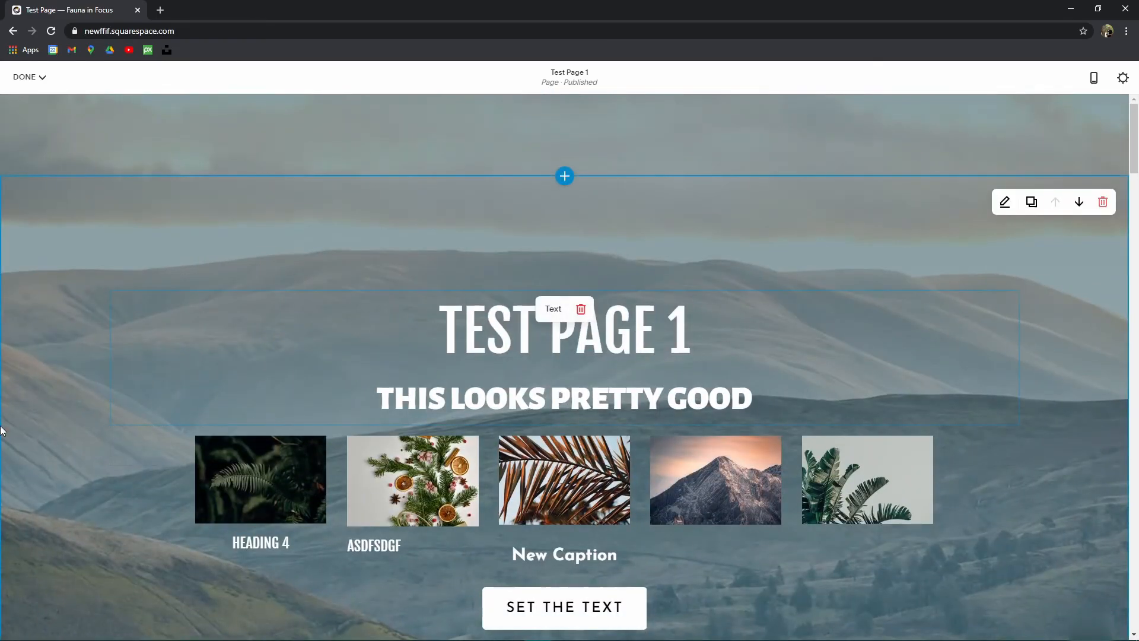
pyautogui.scroll(-7, 666, 386)
pyautogui.scroll(-6, 664, 376)
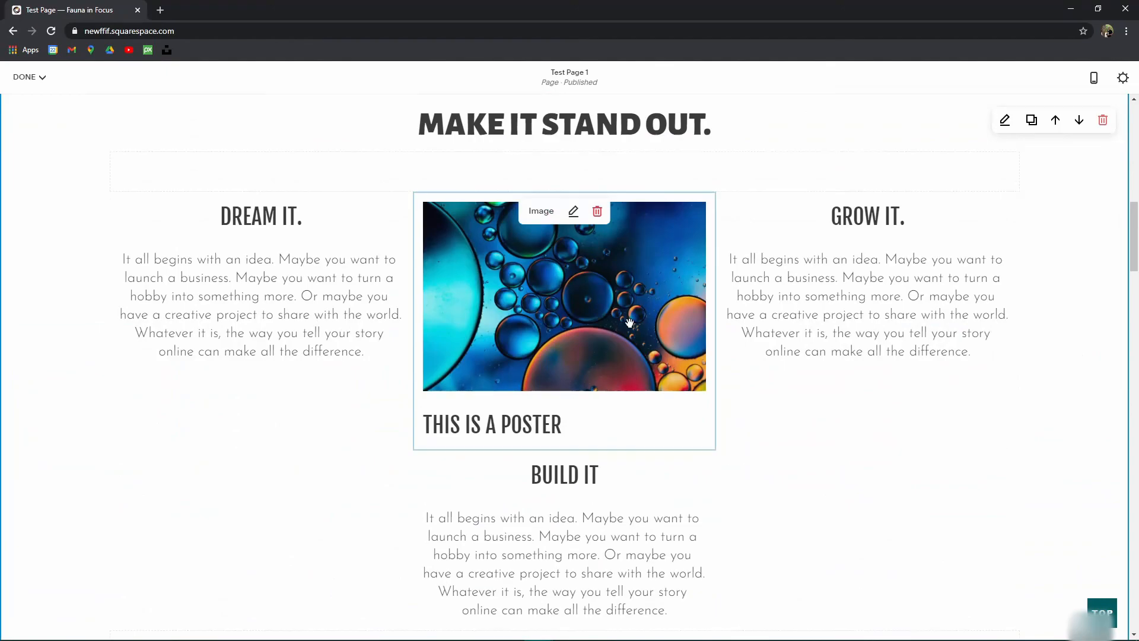
pyautogui.scroll(-8, 653, 333)
pyautogui.scroll(-3, 733, 295)
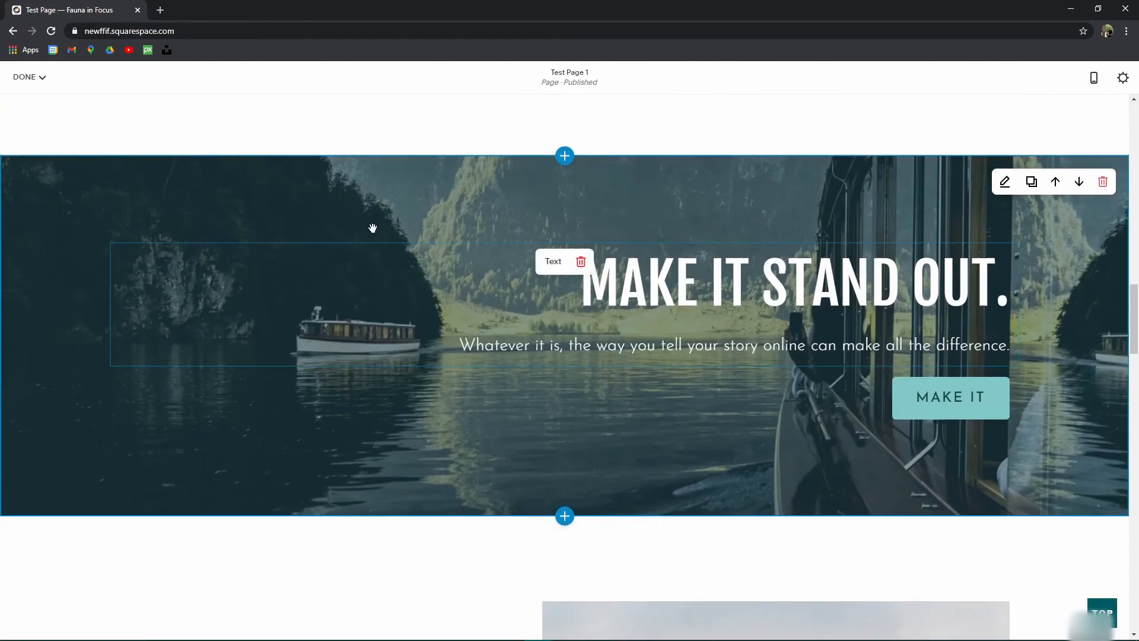
pyautogui.scroll(-10, 859, 287)
pyautogui.scroll(-16, 373, 468)
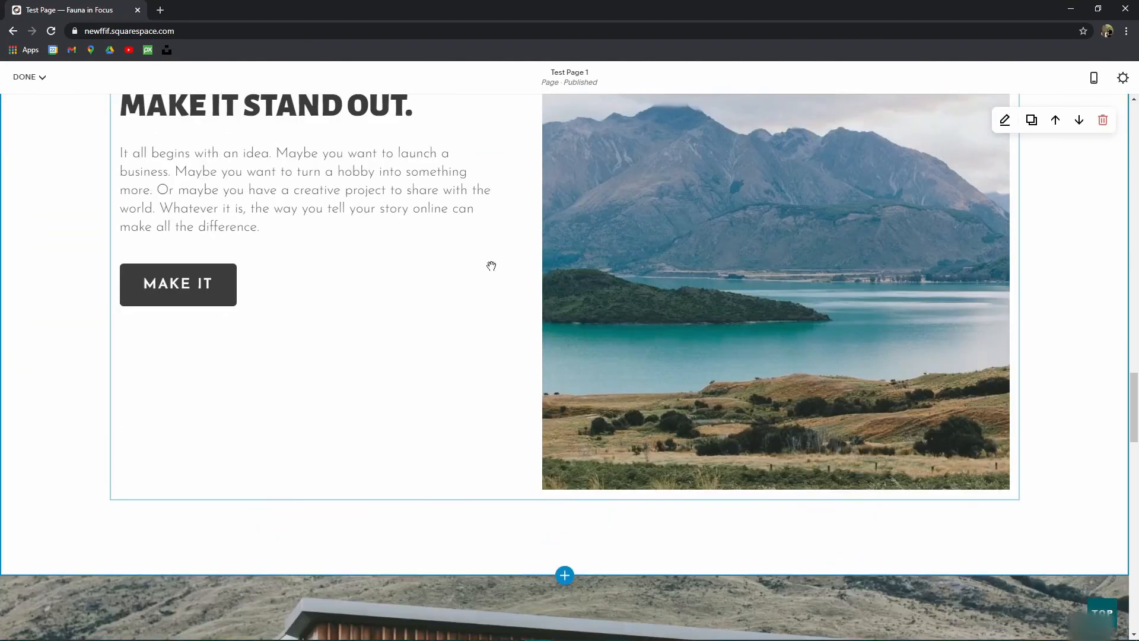
pyautogui.scroll(-10, 339, 230)
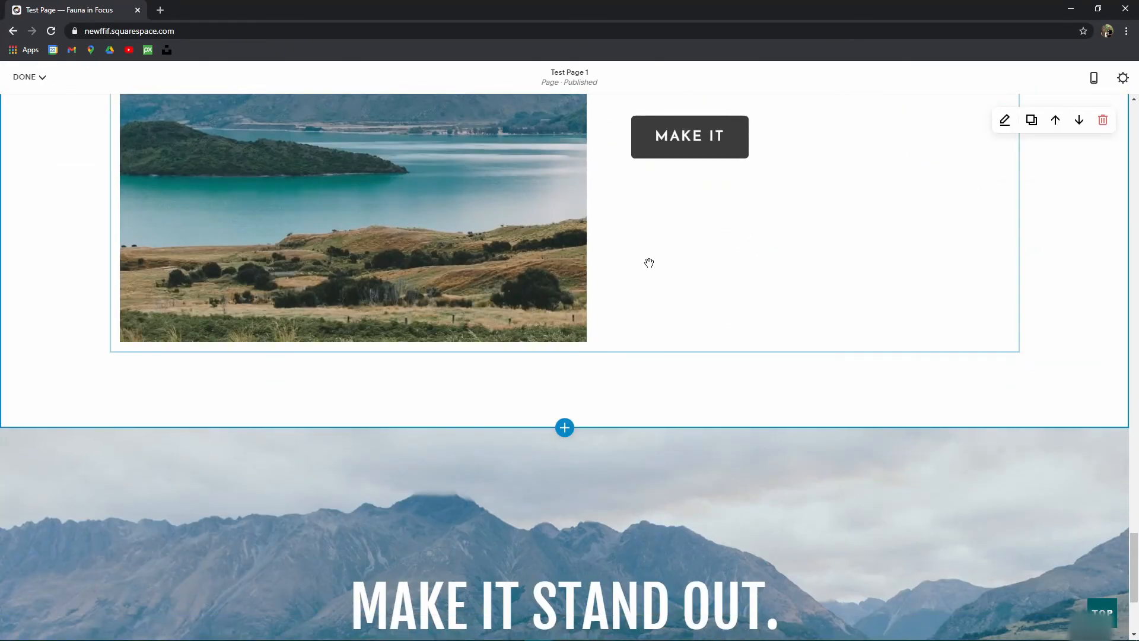
pyautogui.moveTo(684, 379)
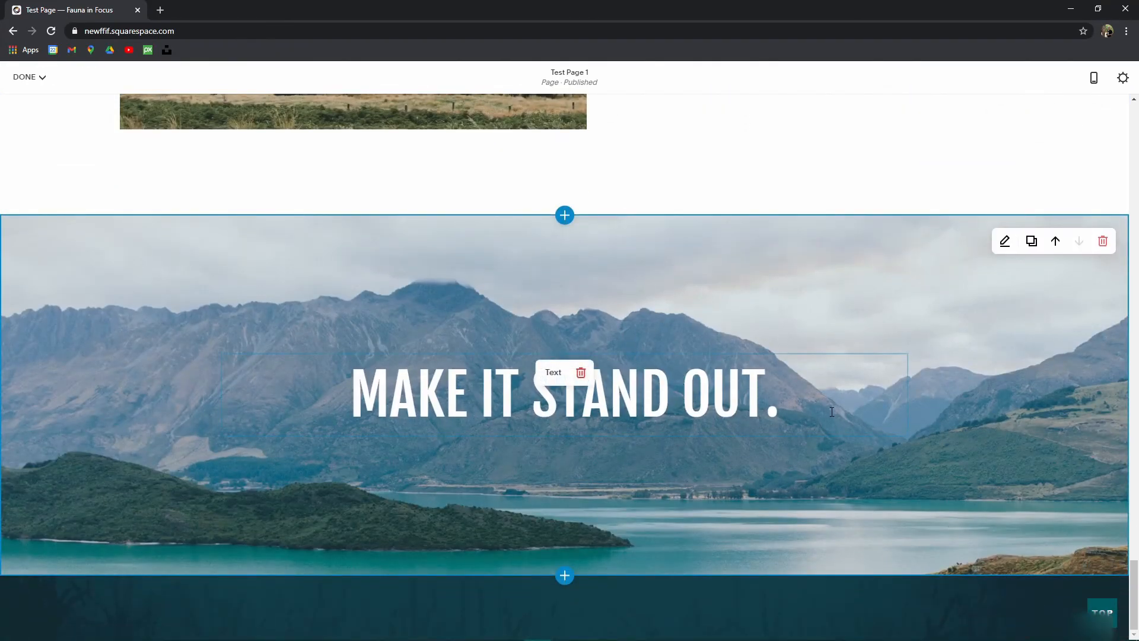
pyautogui.scroll(12, 585, 400)
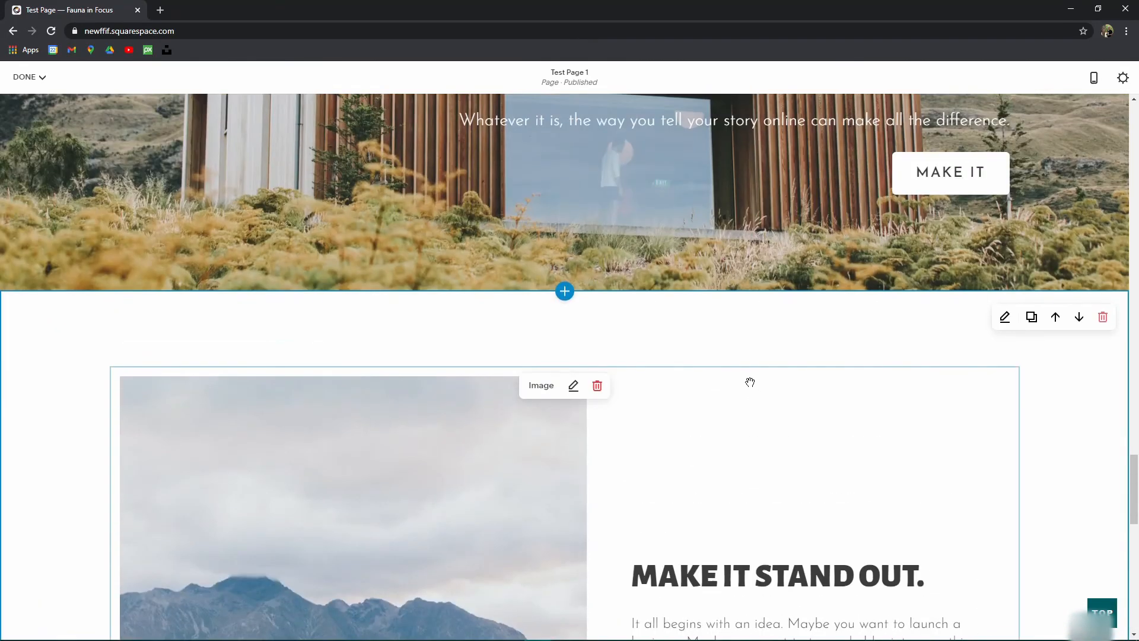
pyautogui.scroll(15, 880, 399)
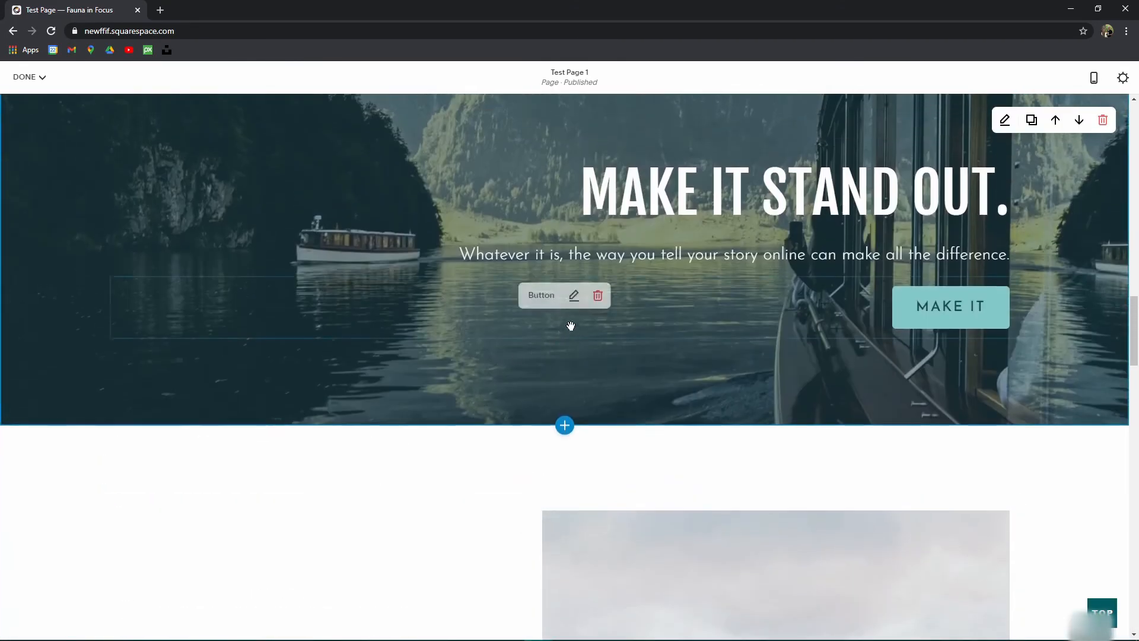
pyautogui.scroll(4, 573, 326)
pyautogui.scroll(-3, 386, 308)
pyautogui.scroll(2, 332, 299)
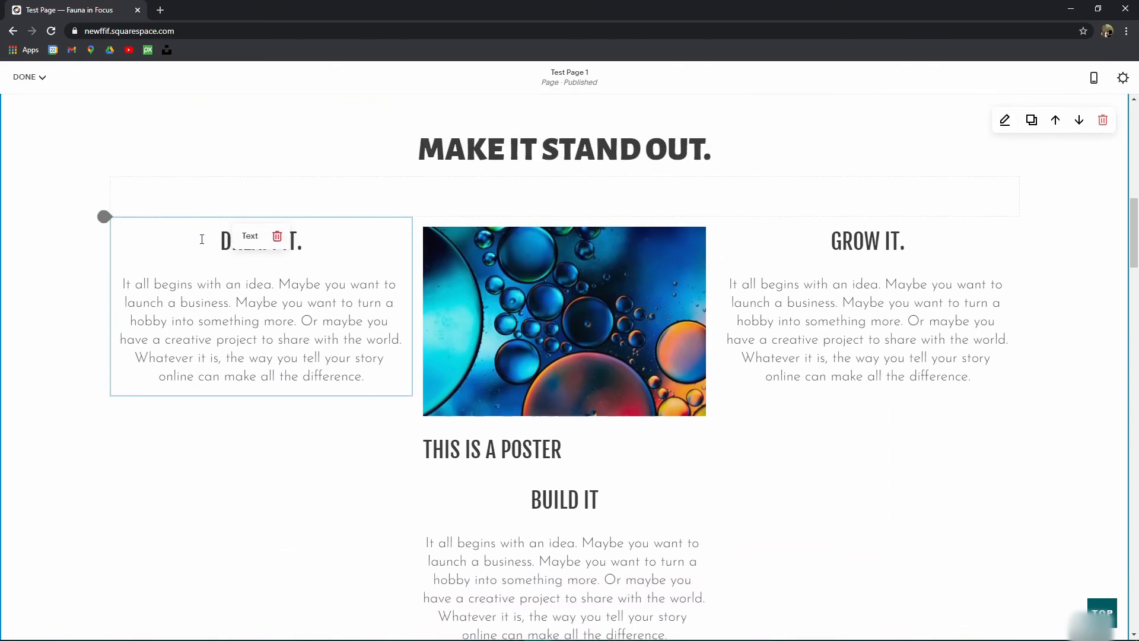
# Step: Try the DREAM IT text block beside the boat headline with resized columns, then delete it
pyautogui.moveTo(199, 221); pyautogui.dragTo(1014, 244)
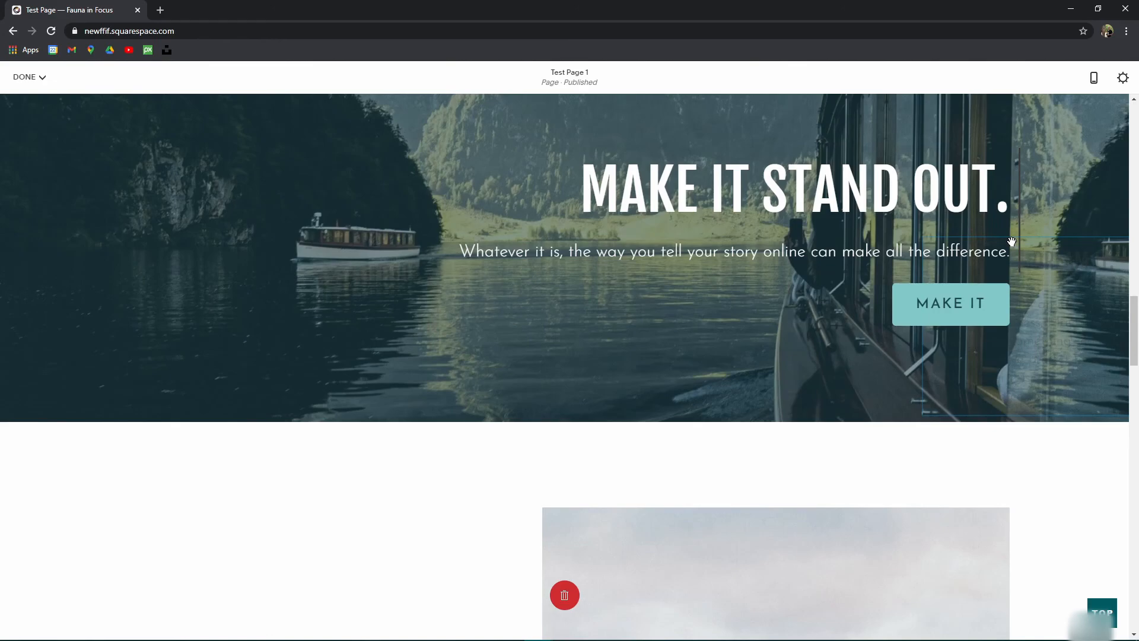
pyautogui.moveTo(1012, 241); pyautogui.dragTo(1012, 242)
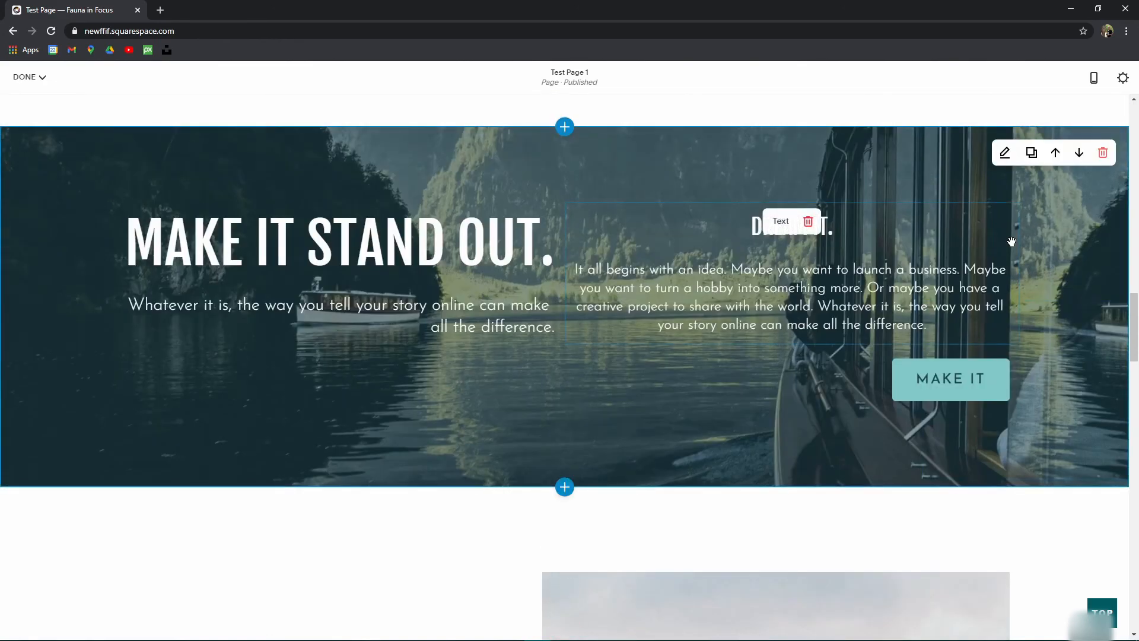
pyautogui.moveTo(569, 229); pyautogui.dragTo(658, 242)
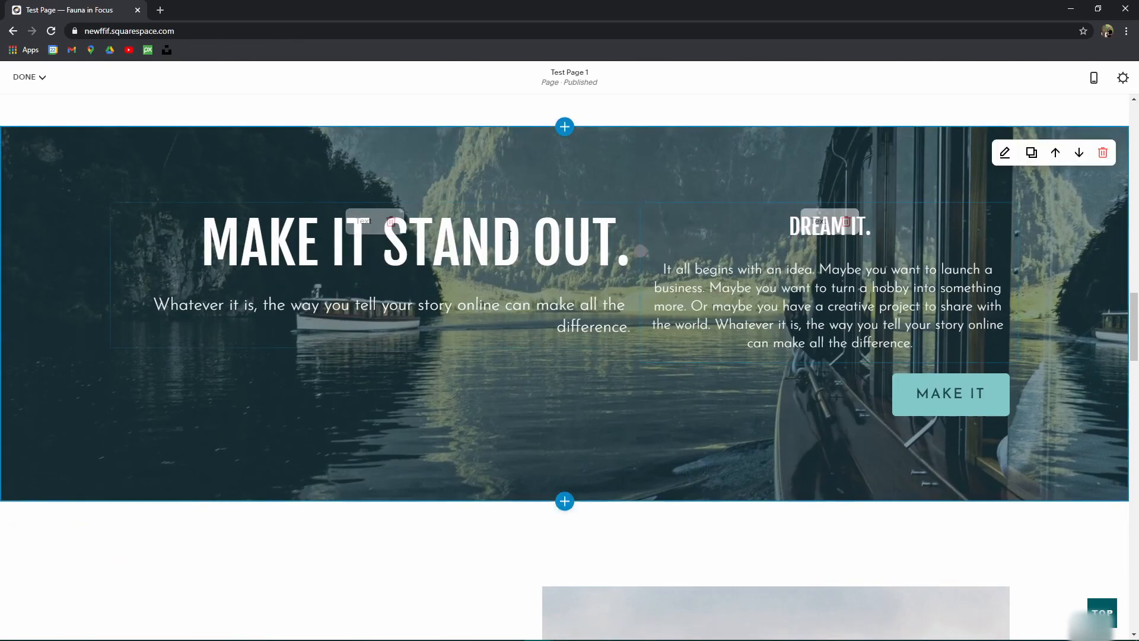
pyautogui.click(846, 220)
pyautogui.click(887, 233)
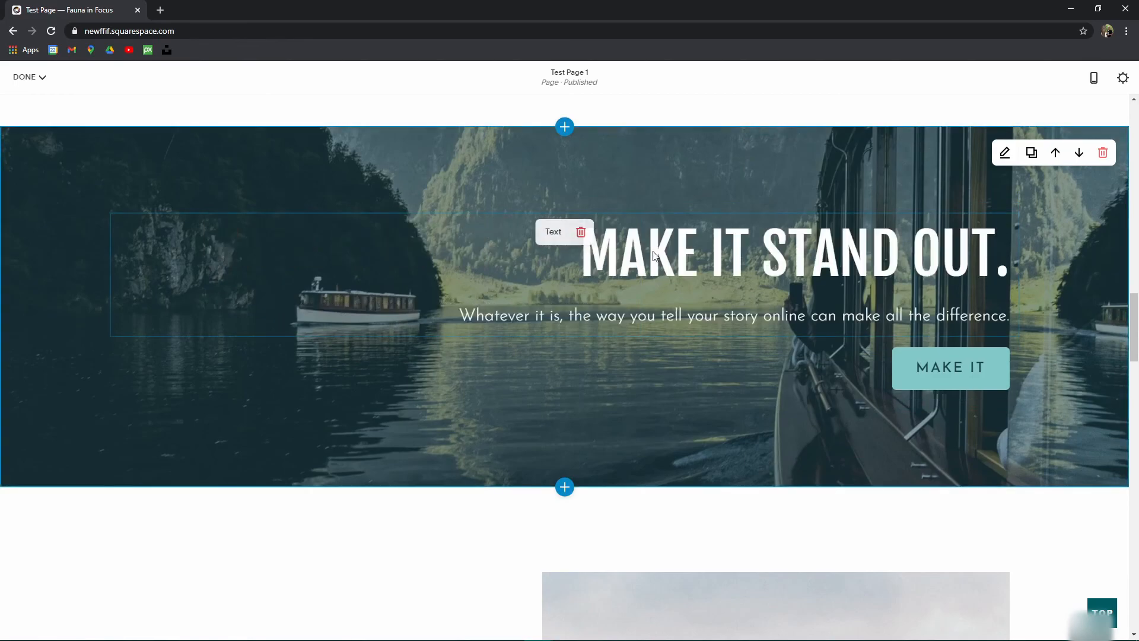
# Step: Give the boat section bottom content alignment, custom height 100 and medium (M) content width
pyautogui.click(1005, 153)
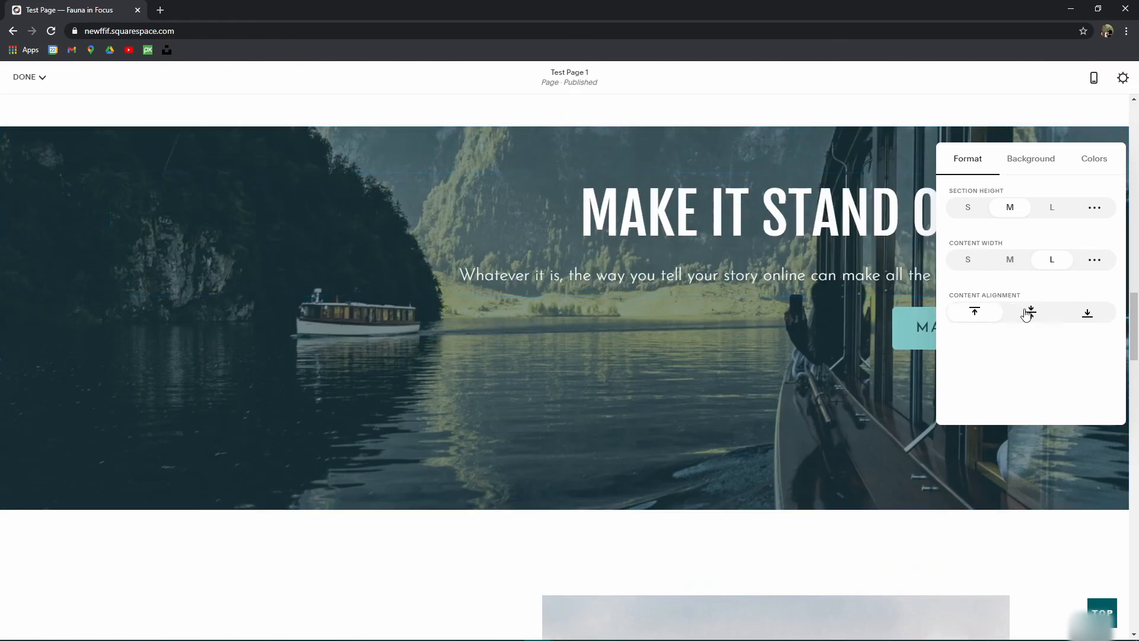
pyautogui.click(1089, 314)
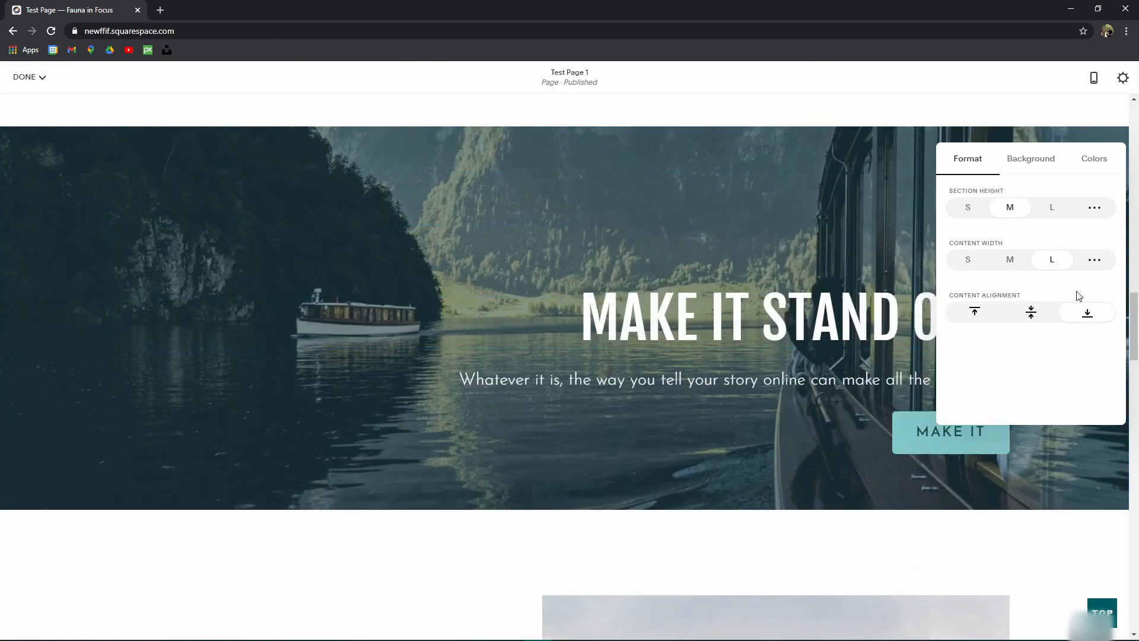
pyautogui.click(1095, 207)
pyautogui.moveTo(1047, 233); pyautogui.dragTo(1072, 237)
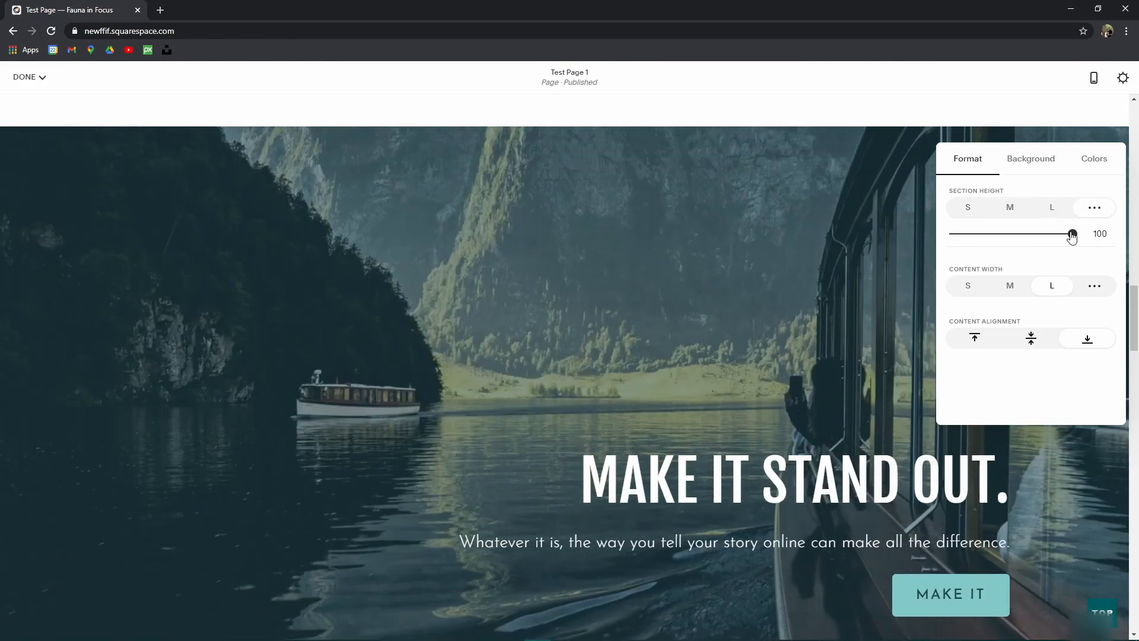
pyautogui.click(973, 290)
pyautogui.click(1008, 291)
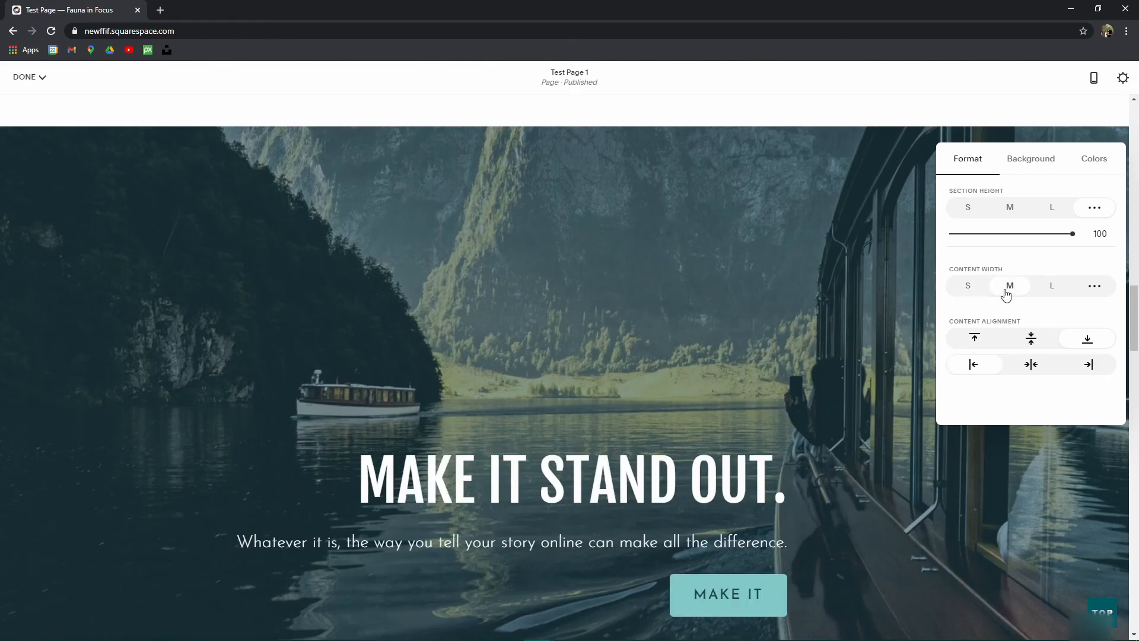
pyautogui.click(1054, 290)
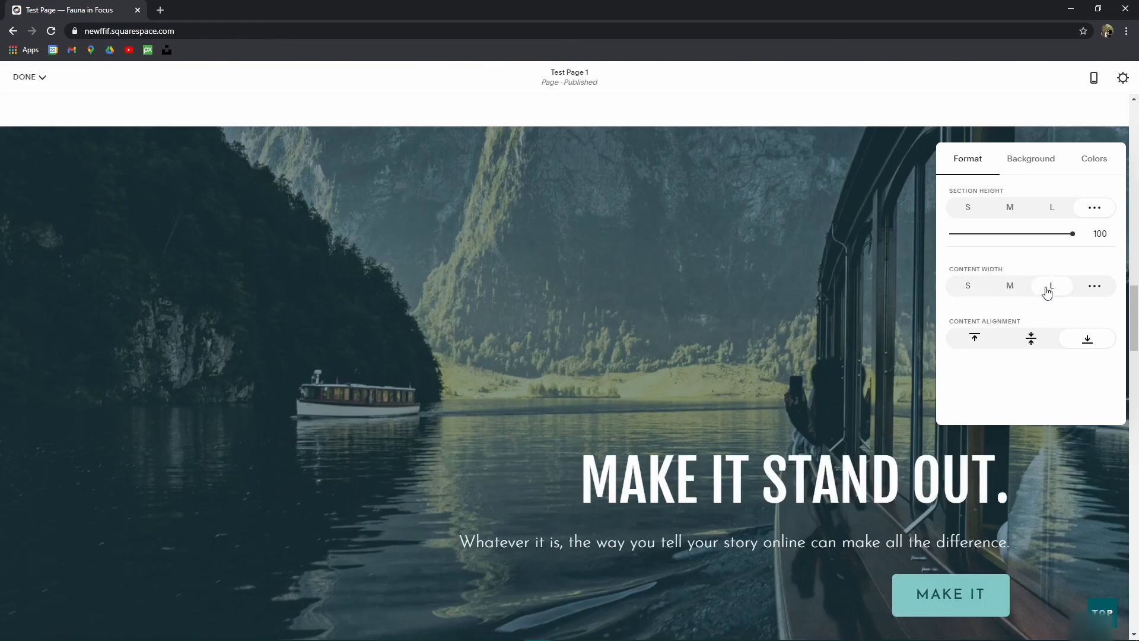
pyautogui.click(1011, 287)
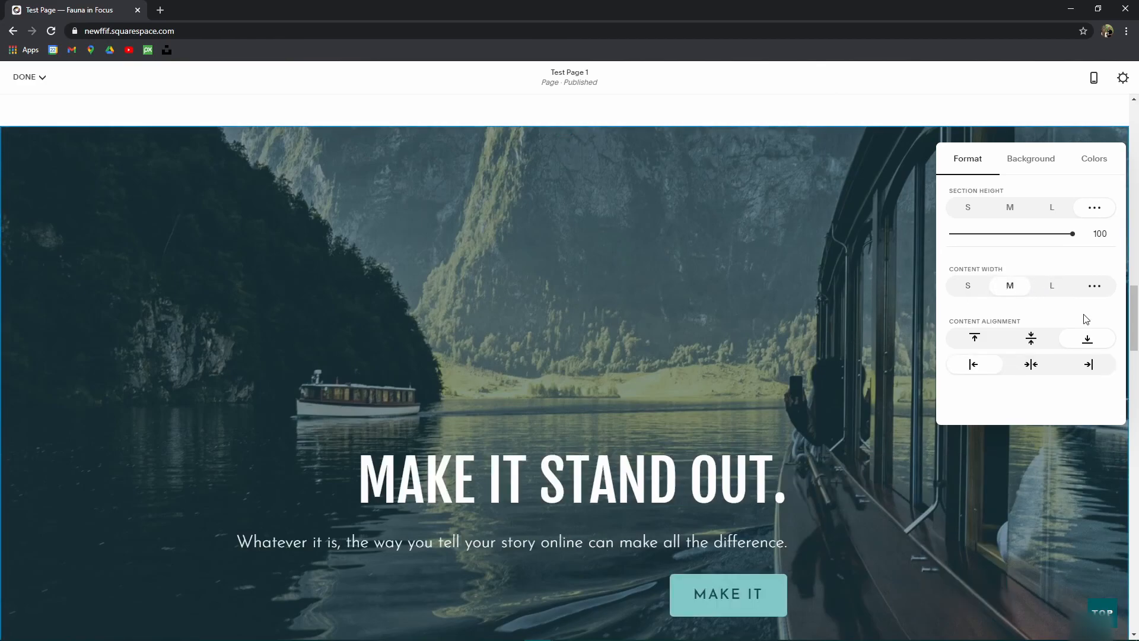
pyautogui.scroll(-3, 765, 314)
pyautogui.scroll(2, 771, 356)
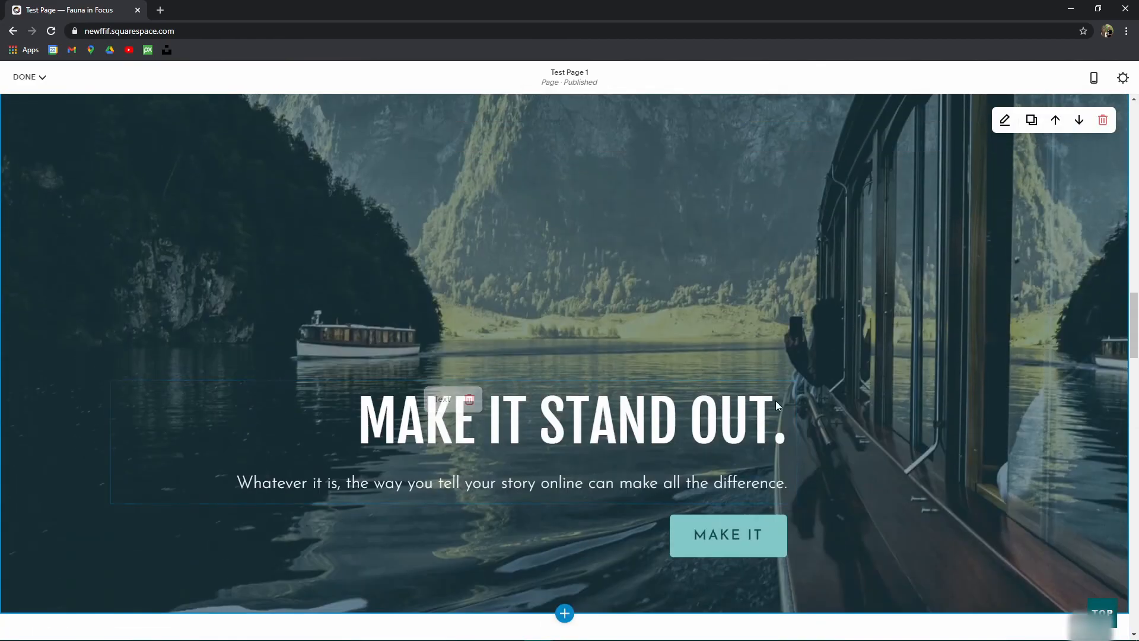
# Step: Centre-align the boat headline and subtitle text
pyautogui.click(564, 408)
pyautogui.moveTo(350, 409); pyautogui.dragTo(940, 525)
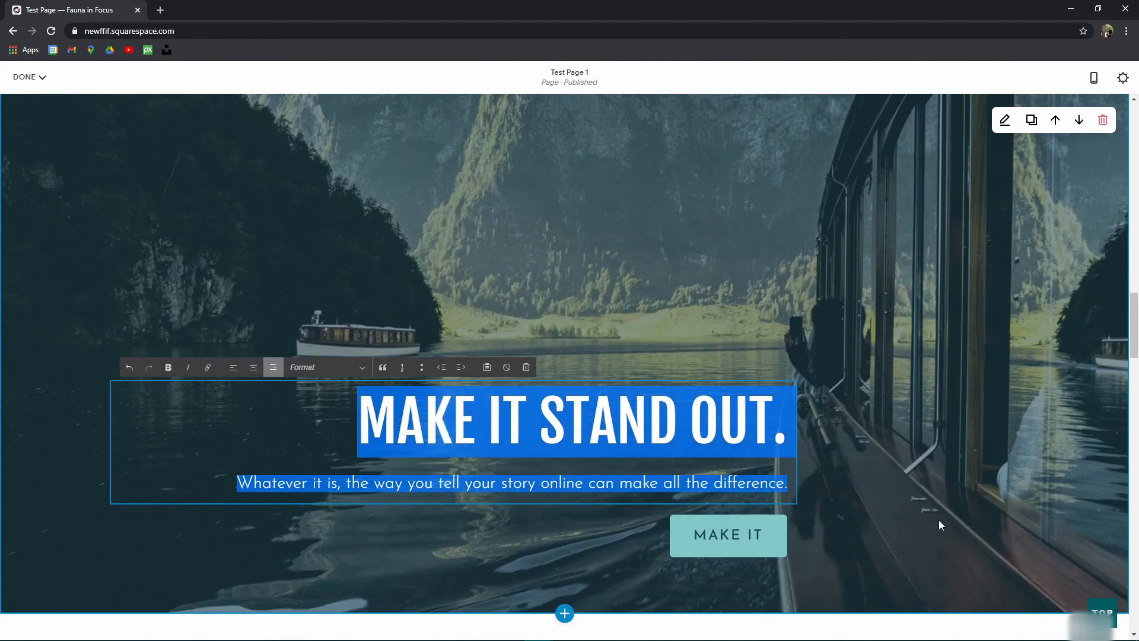
pyautogui.click(254, 369)
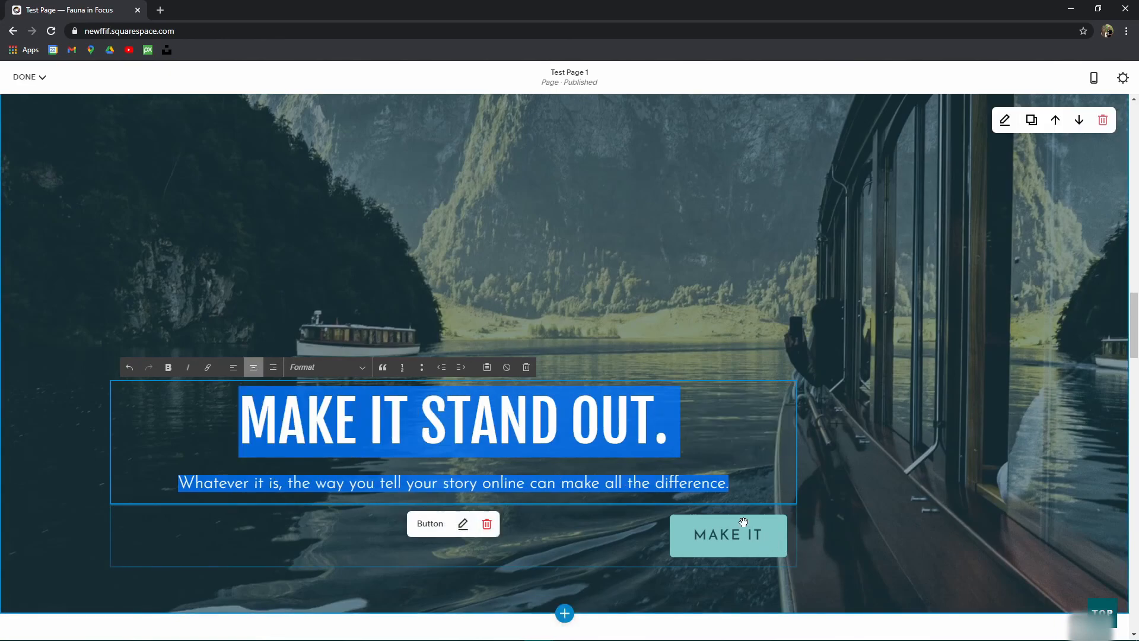
# Step: Centre-align the MAKE IT button and bring up the section's format settings
pyautogui.click(463, 524)
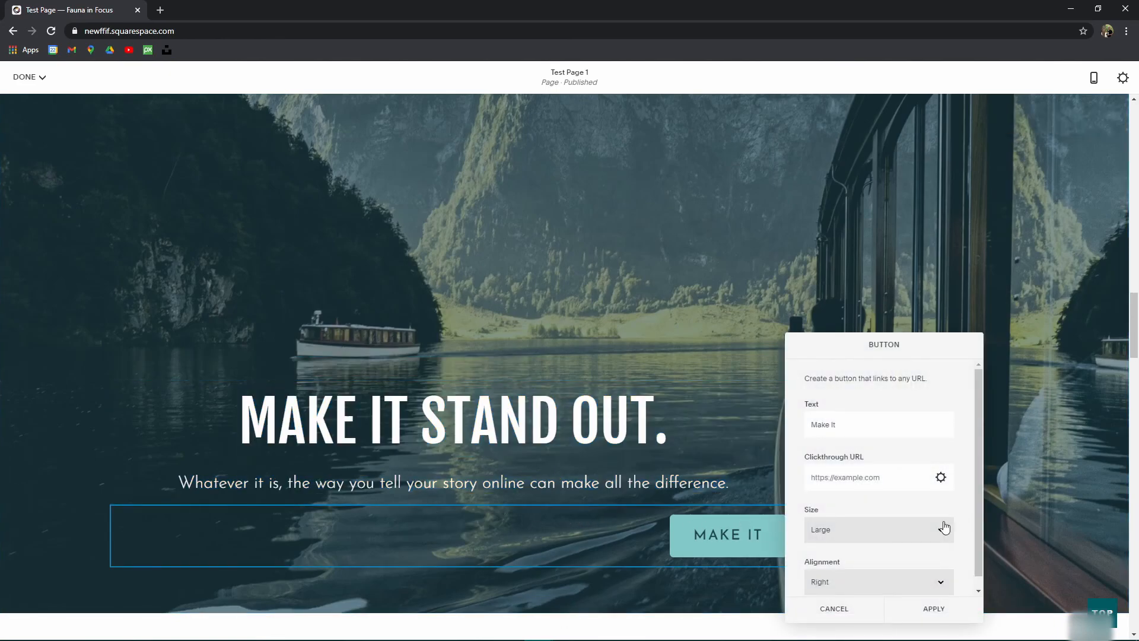
pyautogui.click(857, 572)
pyautogui.click(836, 595)
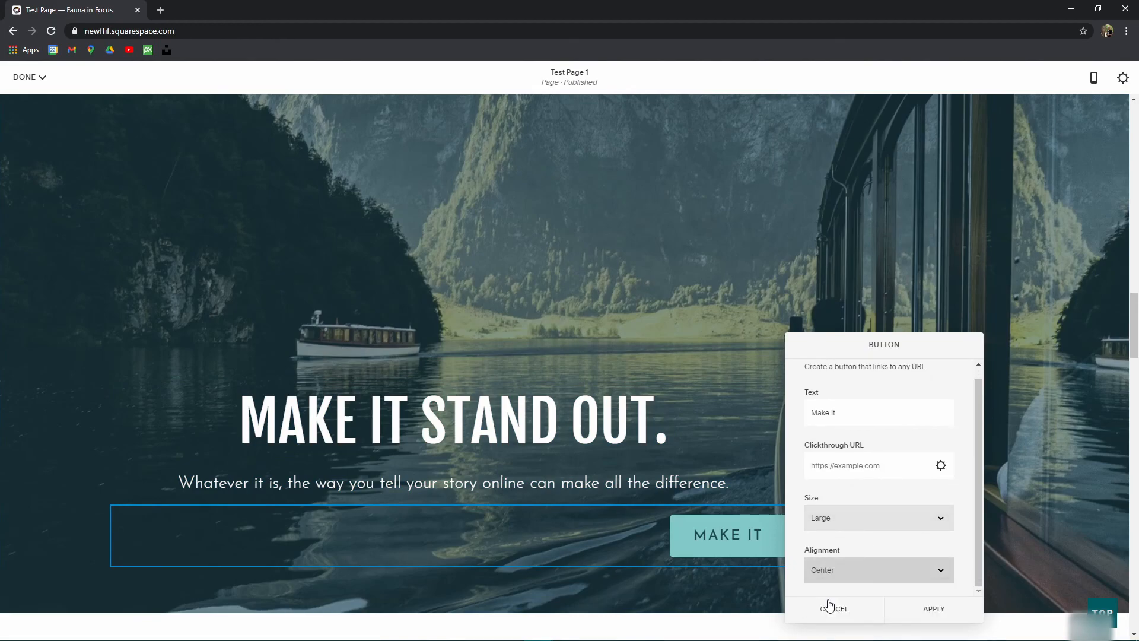
pyautogui.click(934, 607)
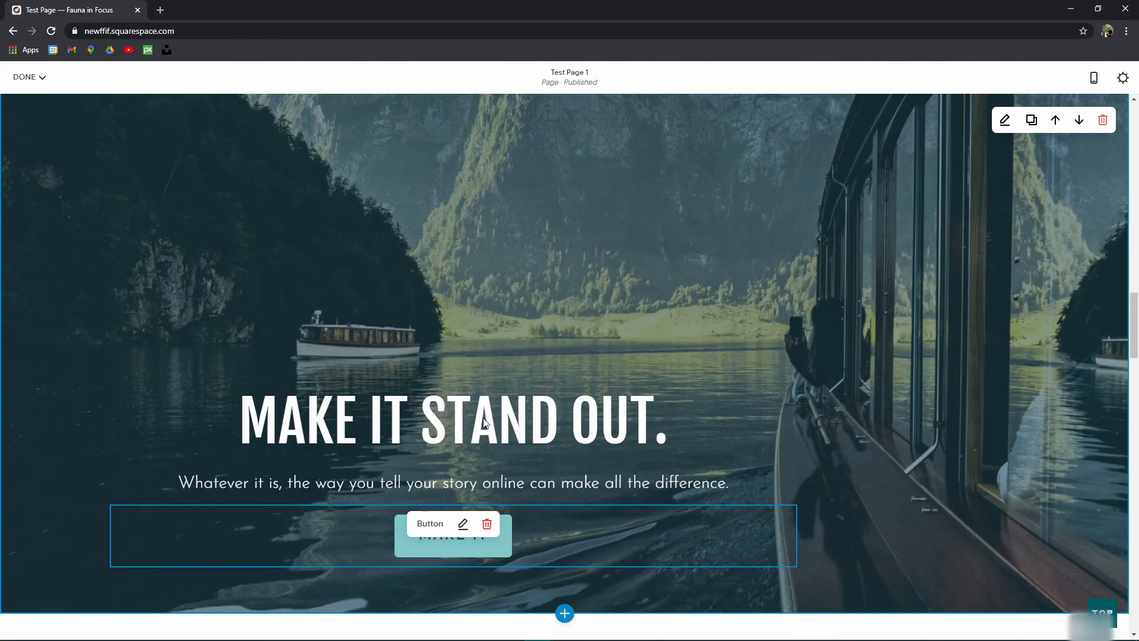
pyautogui.click(1004, 120)
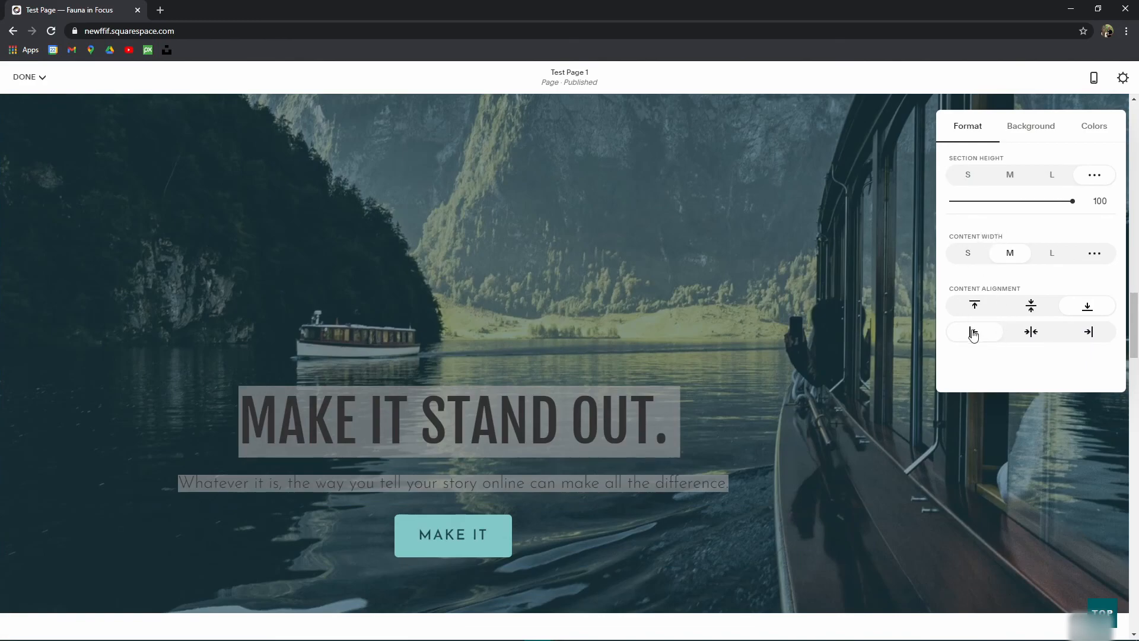
# Step: Set the hero content width to small and try left, right, centre and top alignments
pyautogui.click(1087, 342)
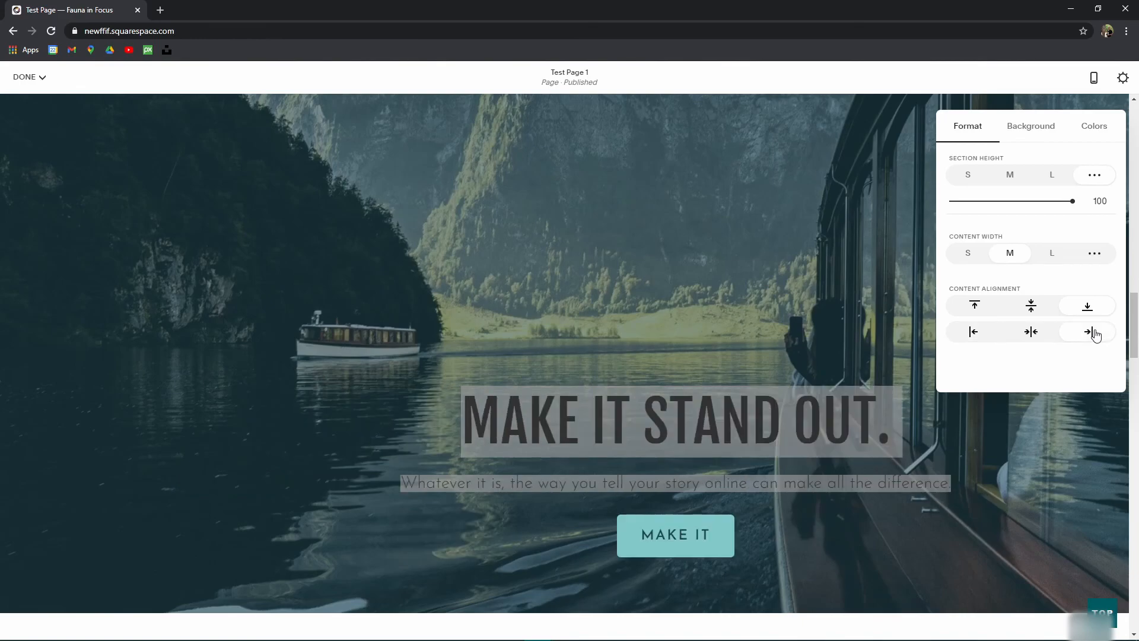
pyautogui.click(1032, 334)
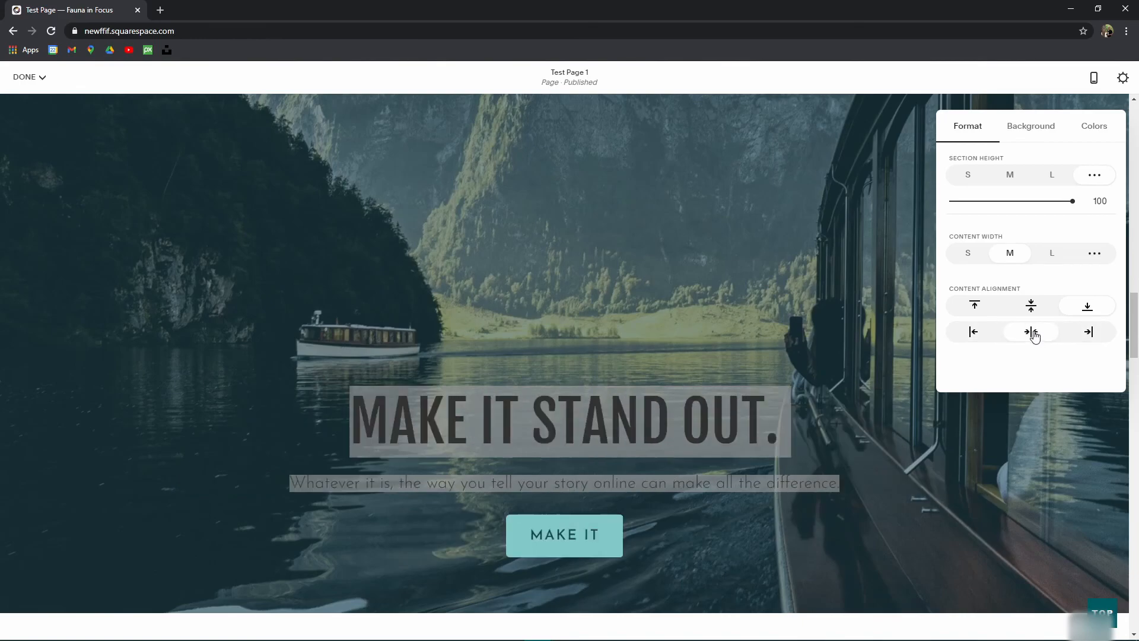
pyautogui.click(969, 255)
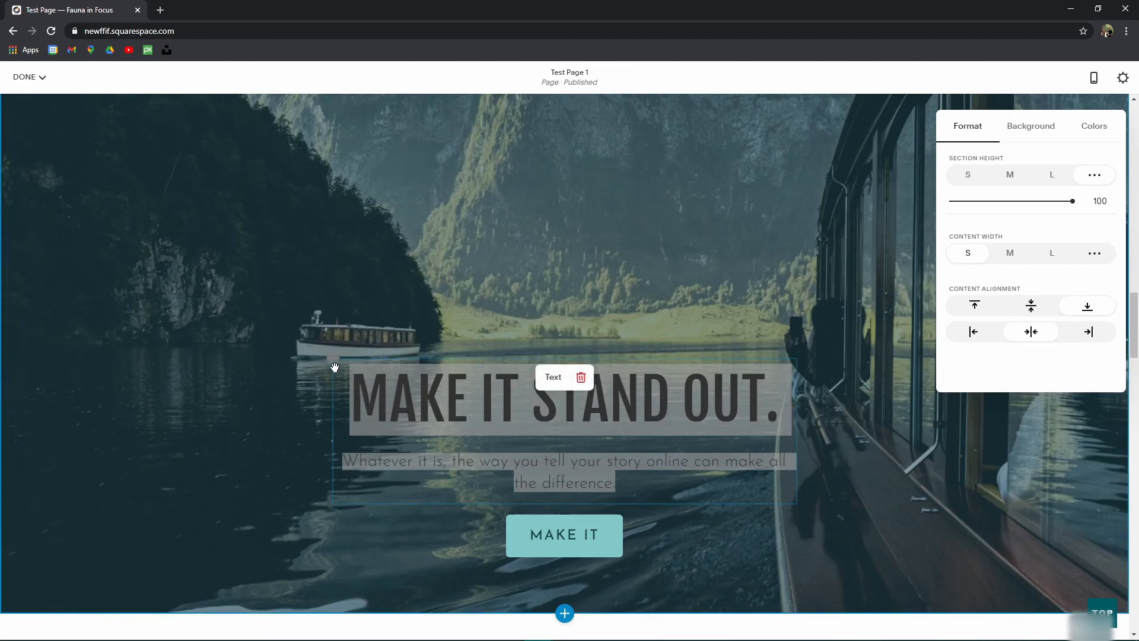
pyautogui.click(981, 332)
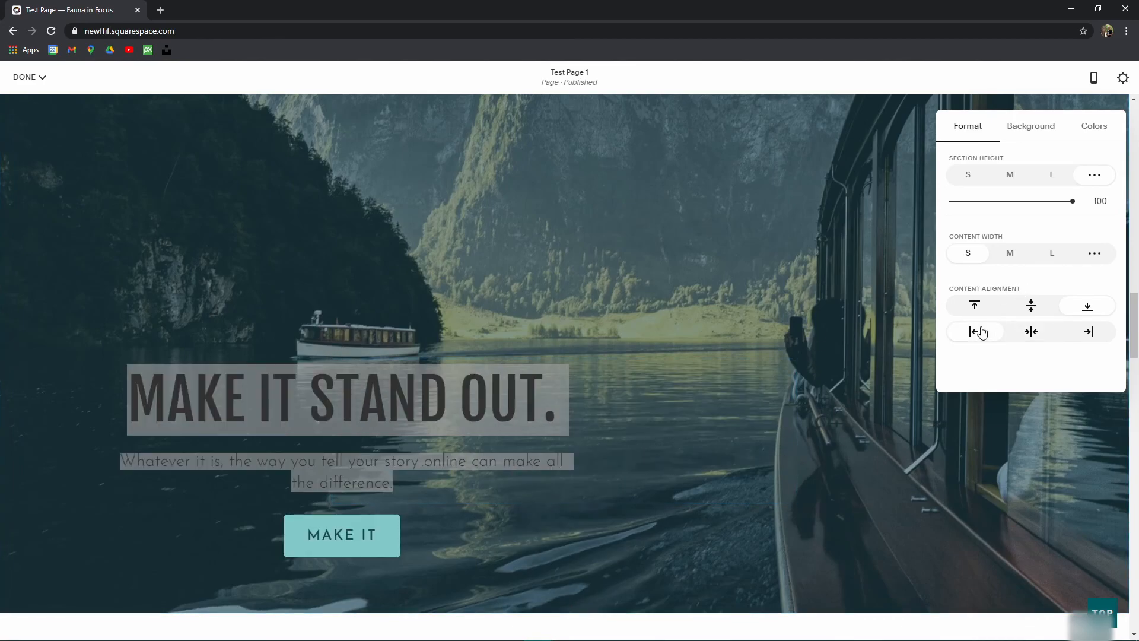
pyautogui.click(1086, 336)
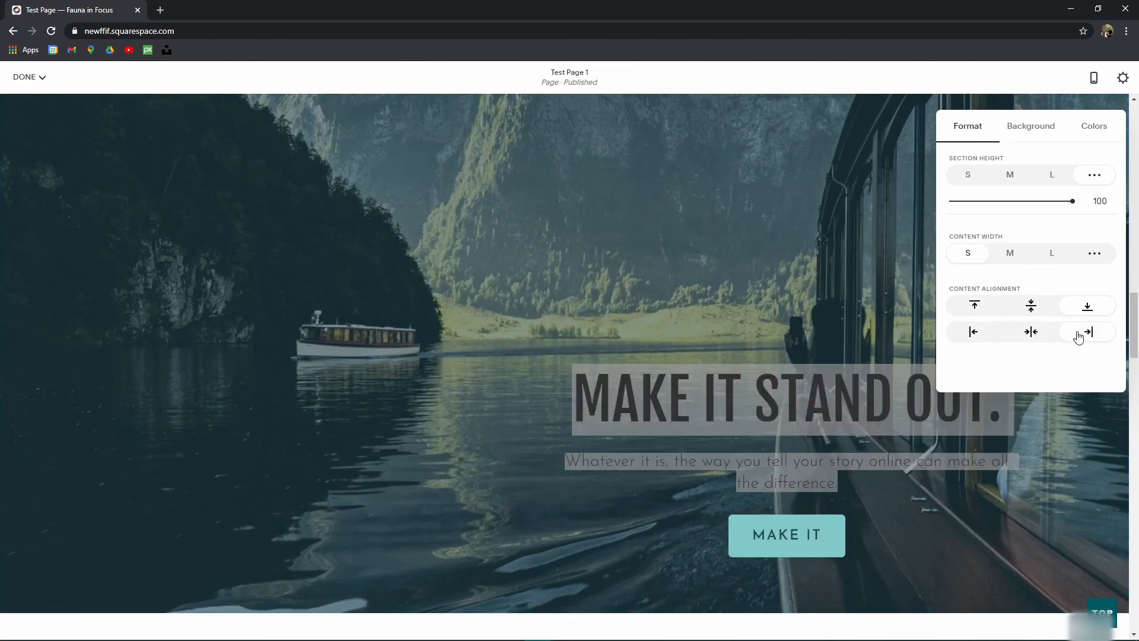
pyautogui.click(1033, 334)
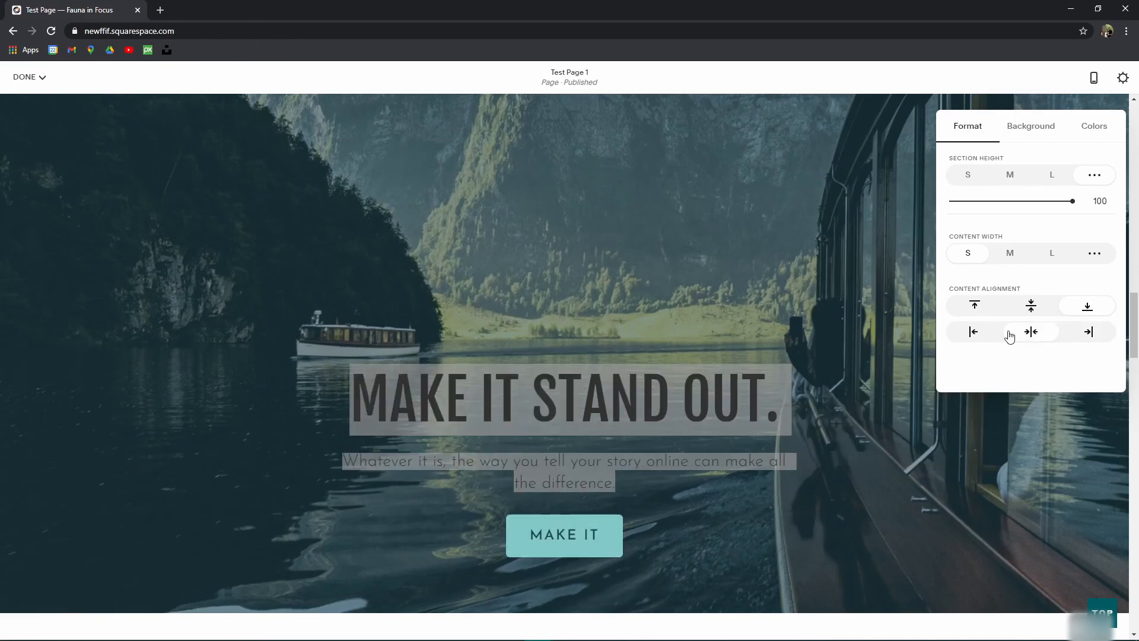
pyautogui.click(974, 306)
pyautogui.scroll(3, 653, 285)
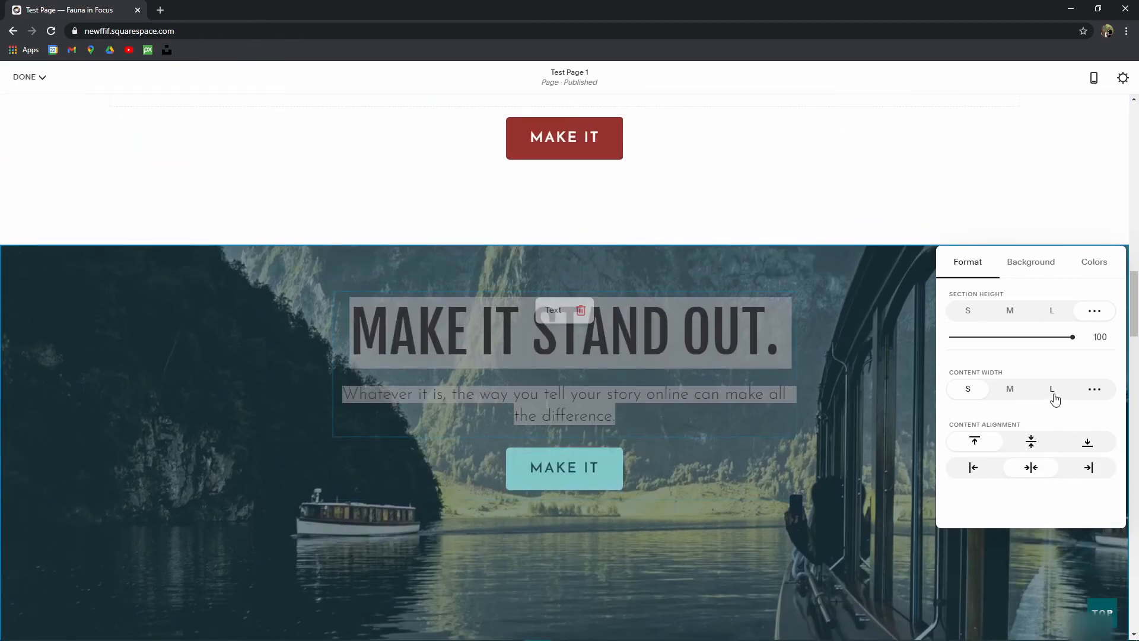
pyautogui.click(973, 468)
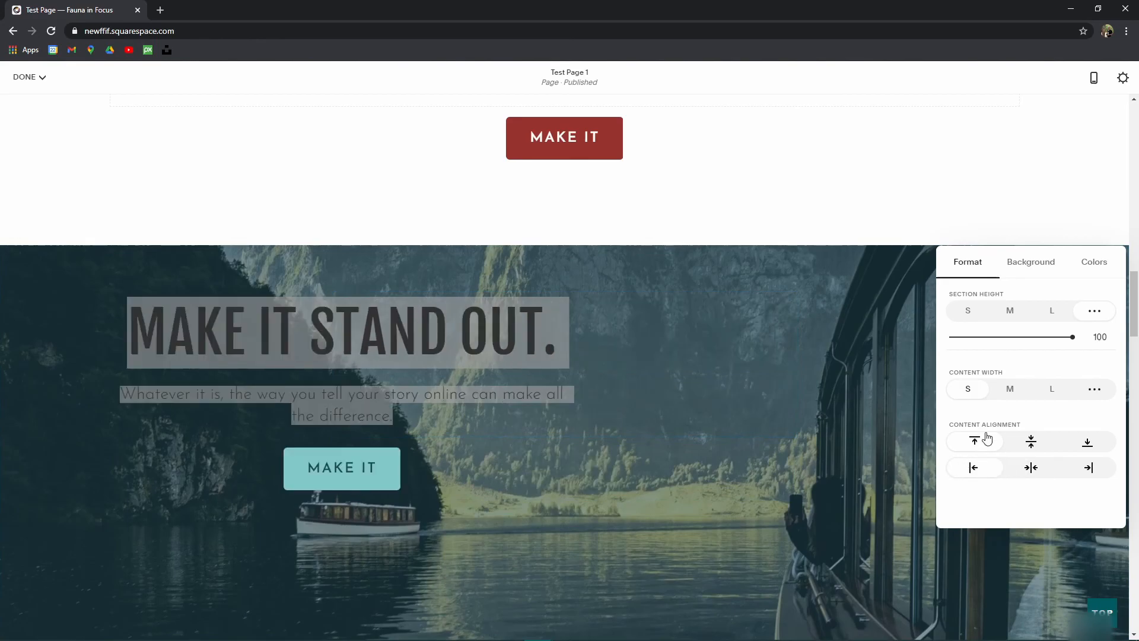
# Step: Left-align the heading, subtitle and MAKE IT button
pyautogui.click(350, 373)
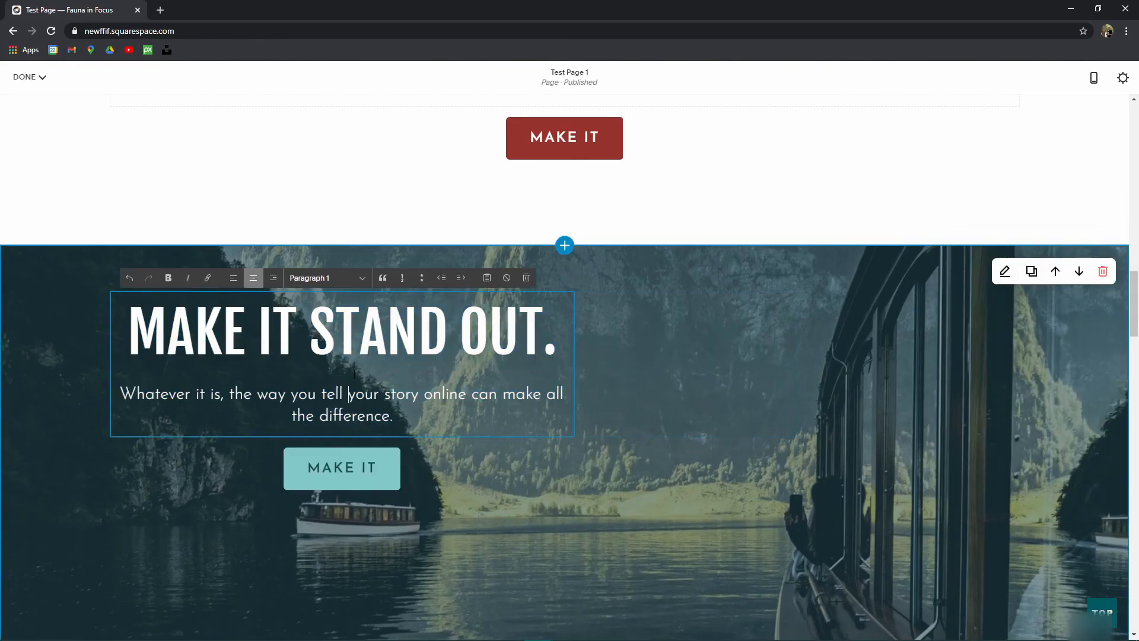
pyautogui.hotkey('ctrl', 'a')
pyautogui.click(233, 278)
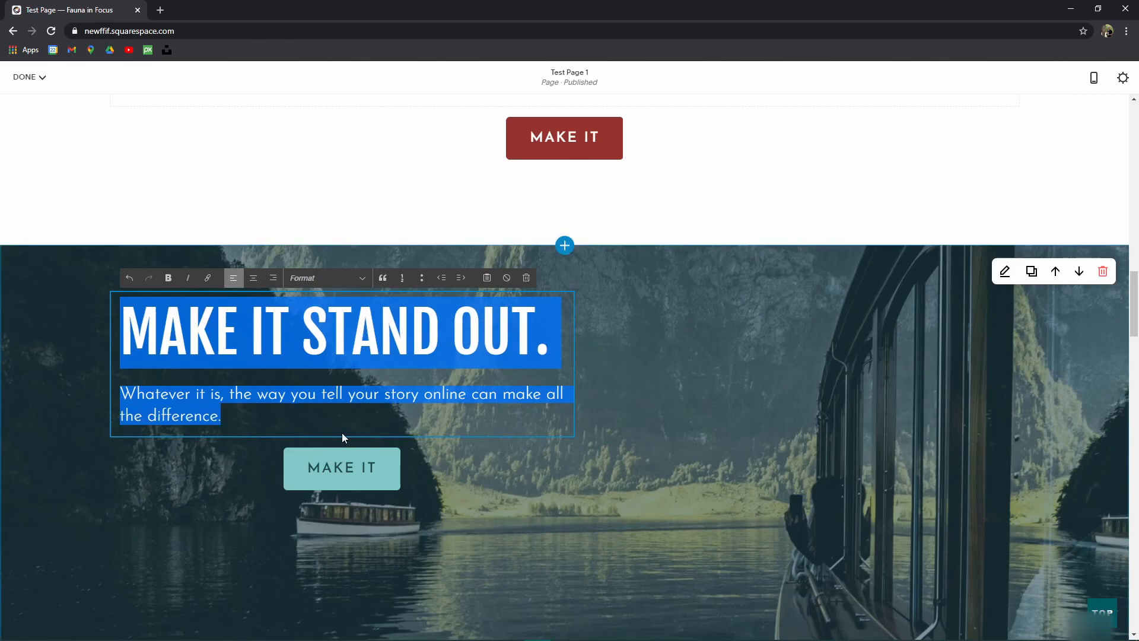
pyautogui.click(350, 458)
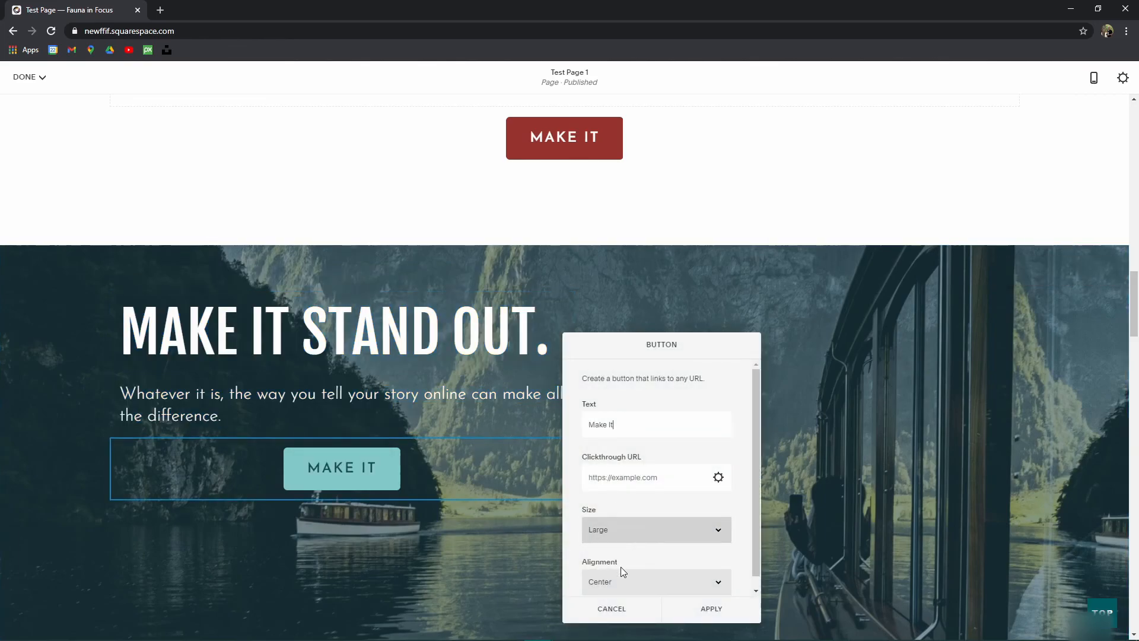
pyautogui.click(619, 580)
pyautogui.click(617, 601)
pyautogui.click(256, 333)
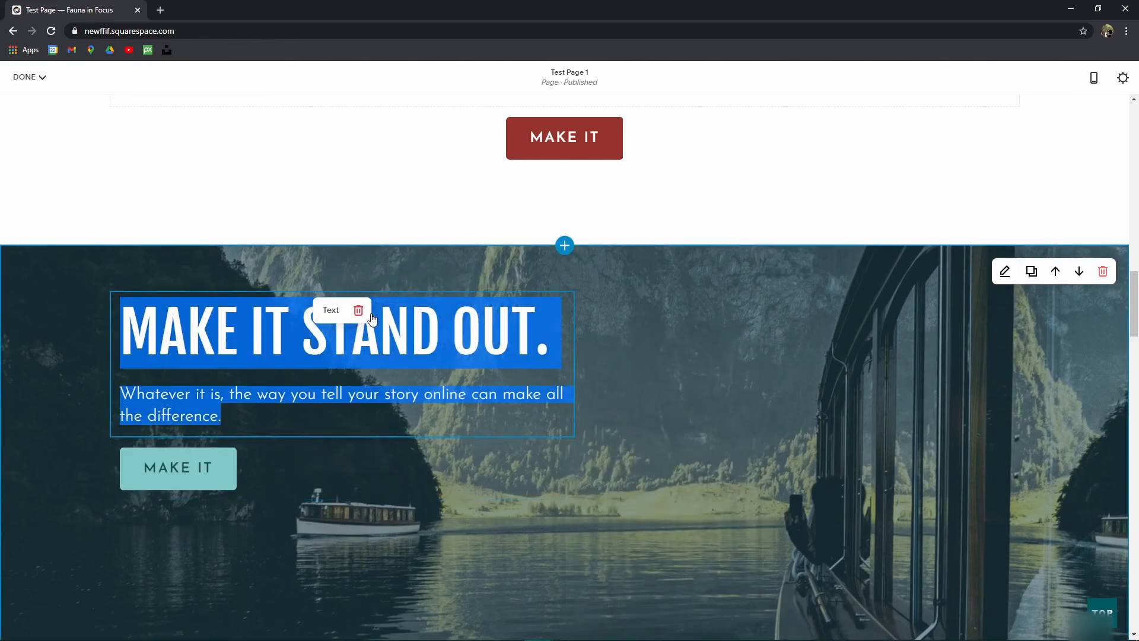
# Step: Align the hero content to the right and review the banner
pyautogui.click(1015, 272)
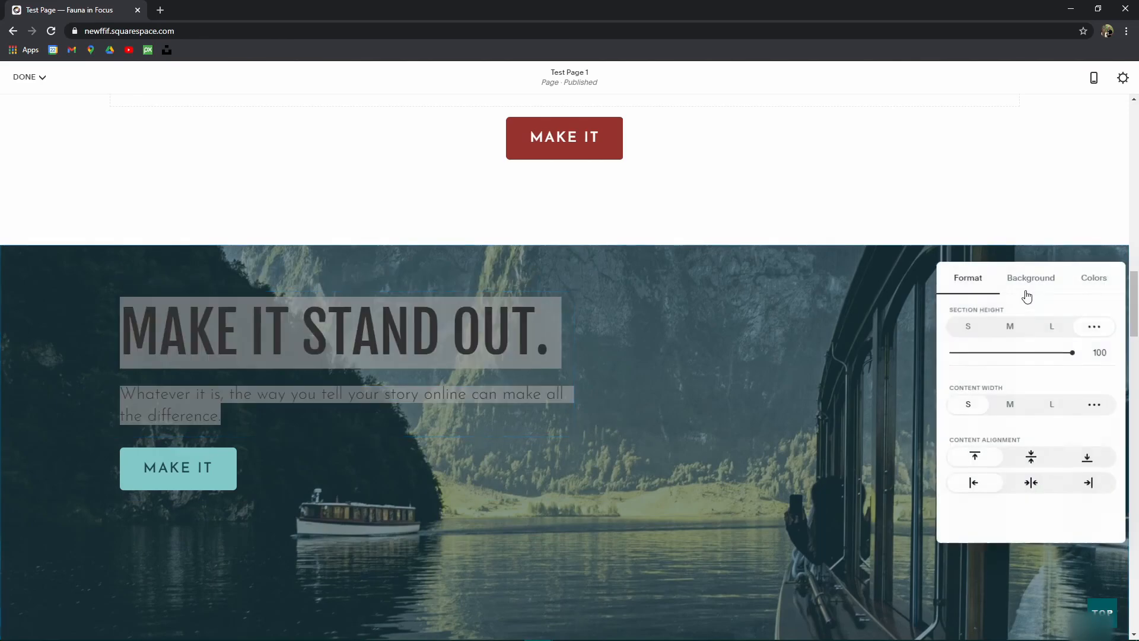
pyautogui.click(1088, 483)
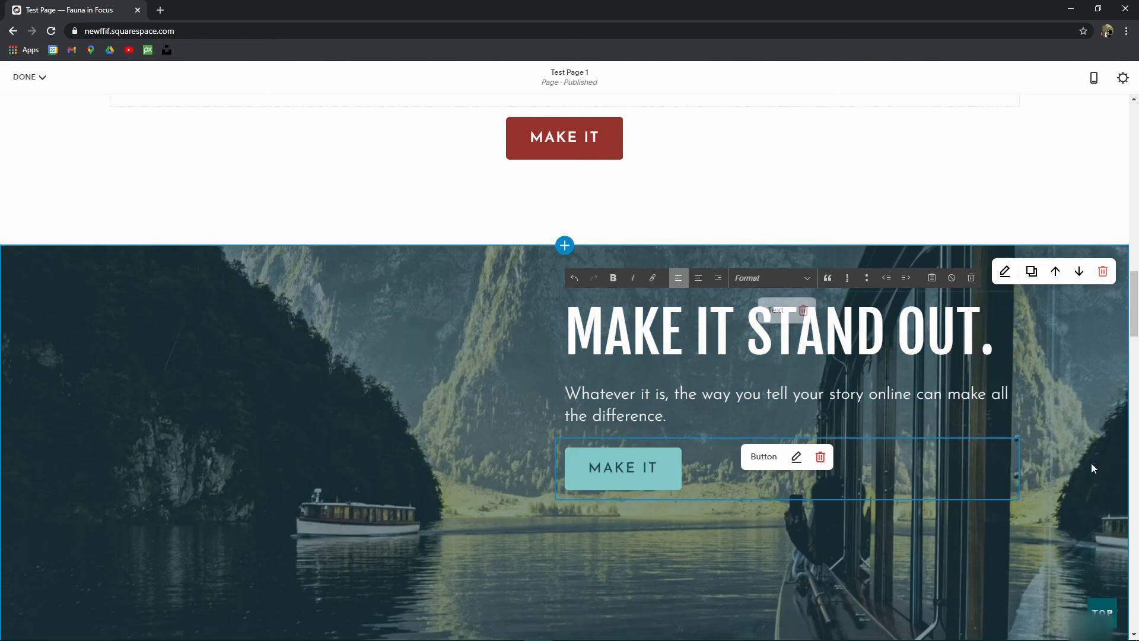
pyautogui.scroll(-3, 771, 333)
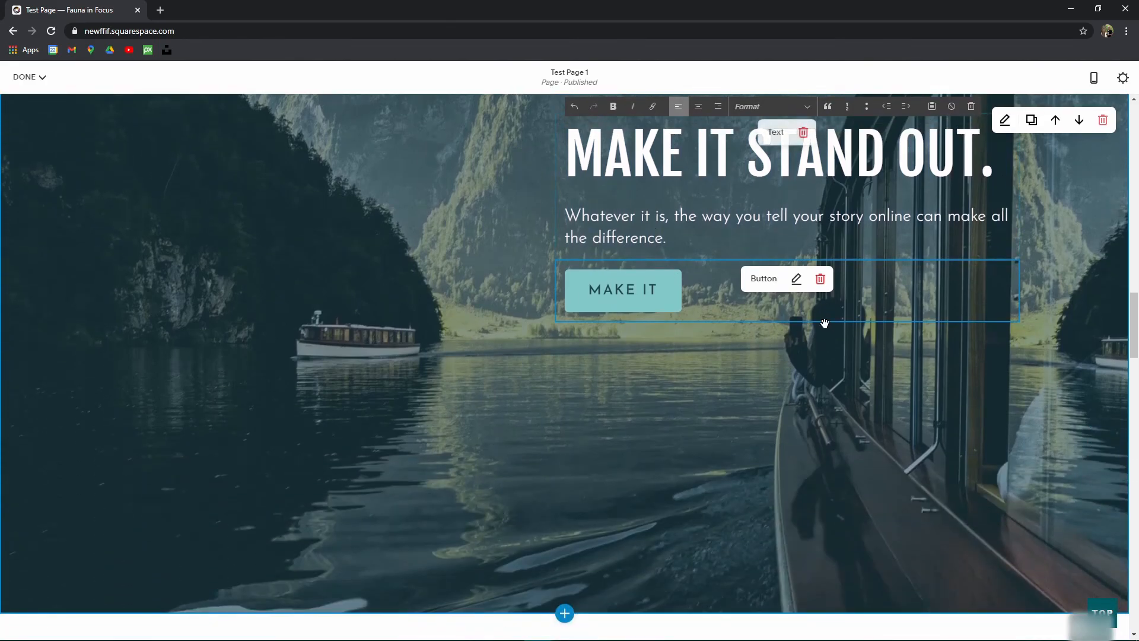
pyautogui.scroll(4, 829, 309)
pyautogui.scroll(-3, 652, 249)
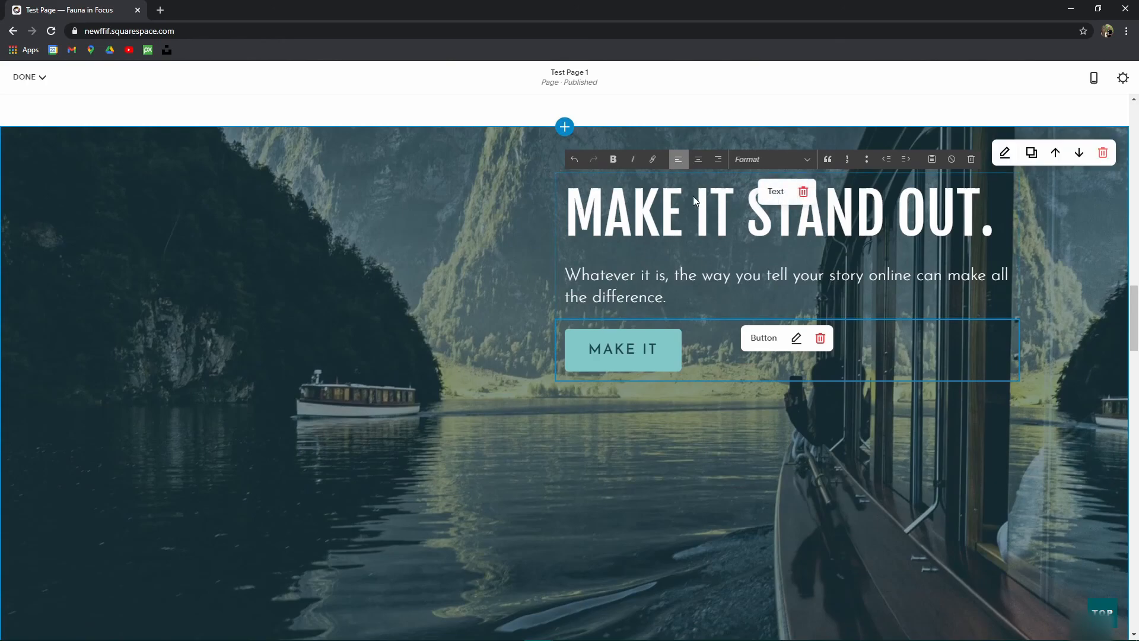
# Step: Centre the hero content horizontally and centre-align the MAKE IT button
pyautogui.click(1005, 152)
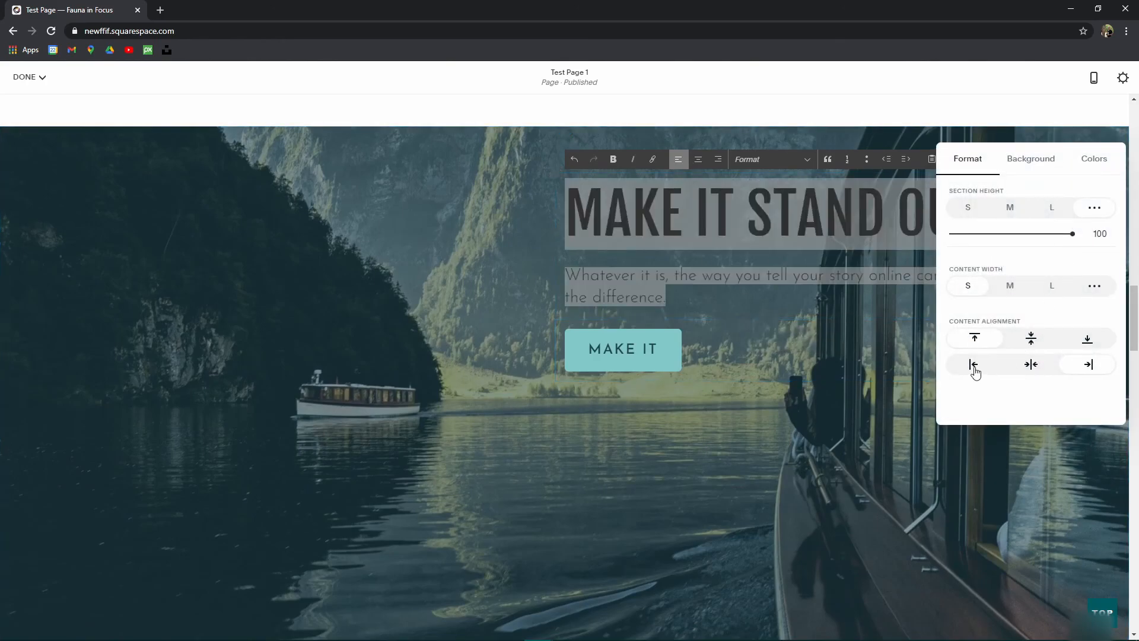
pyautogui.click(973, 365)
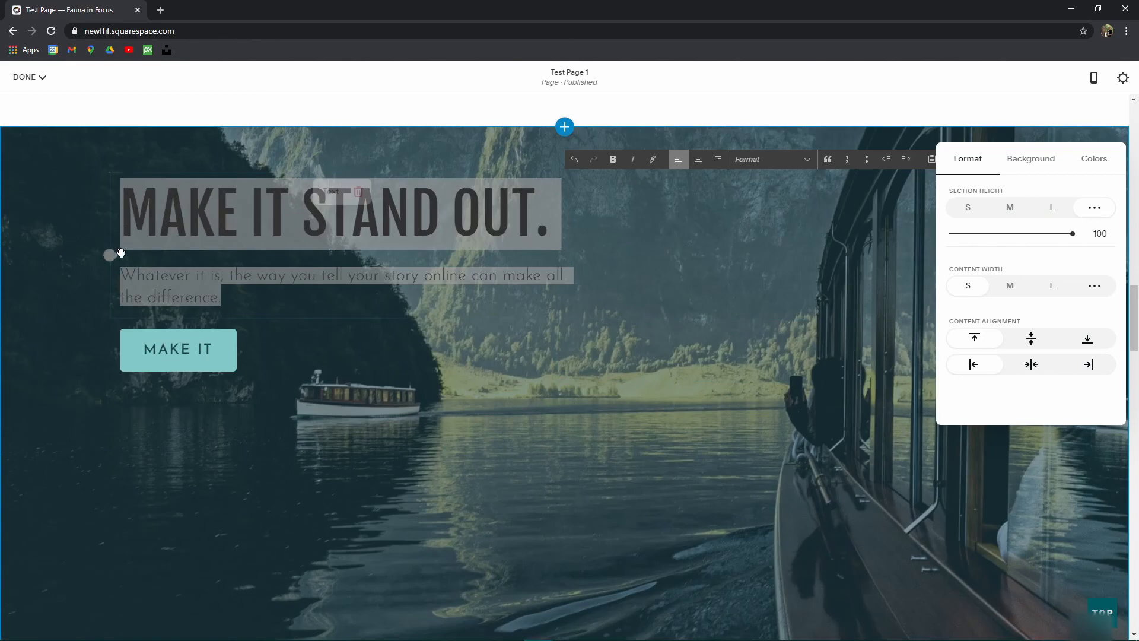
pyautogui.click(1032, 364)
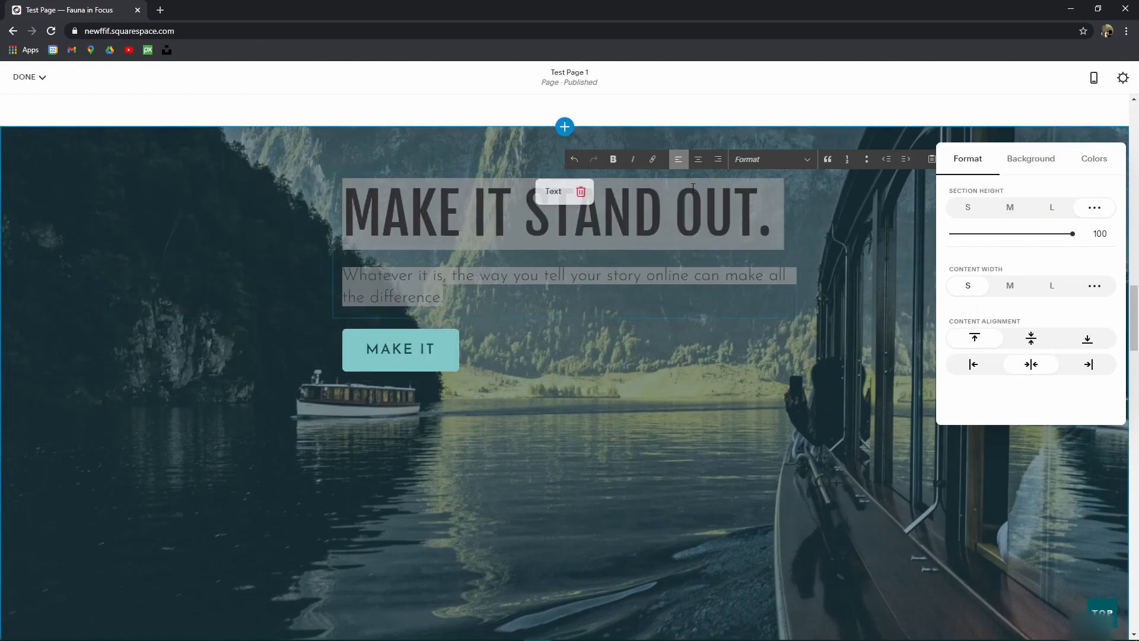
pyautogui.moveTo(446, 333)
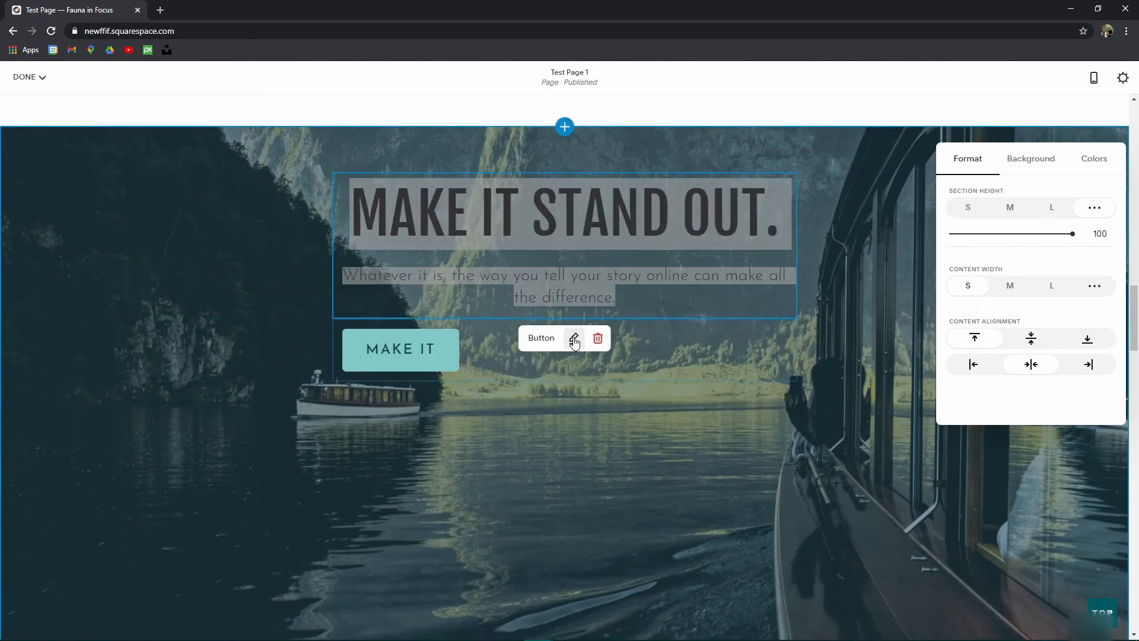
pyautogui.click(573, 337)
pyautogui.click(862, 582)
pyautogui.click(842, 607)
pyautogui.click(925, 607)
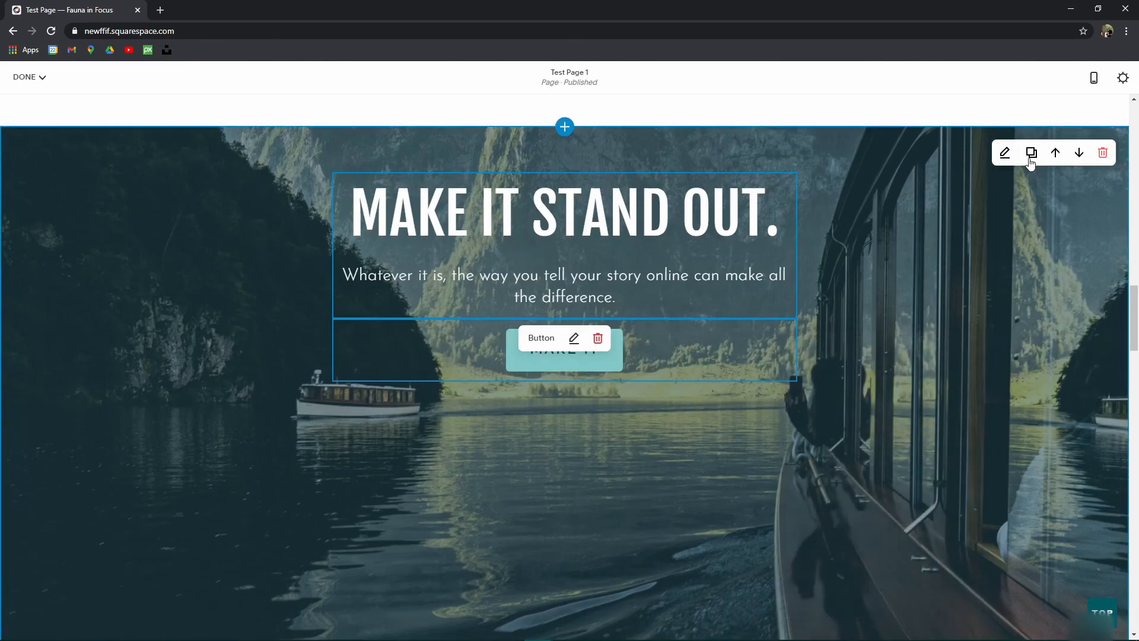
# Step: Try vertical centring, then move the hero content to the section's bottom
pyautogui.click(1007, 153)
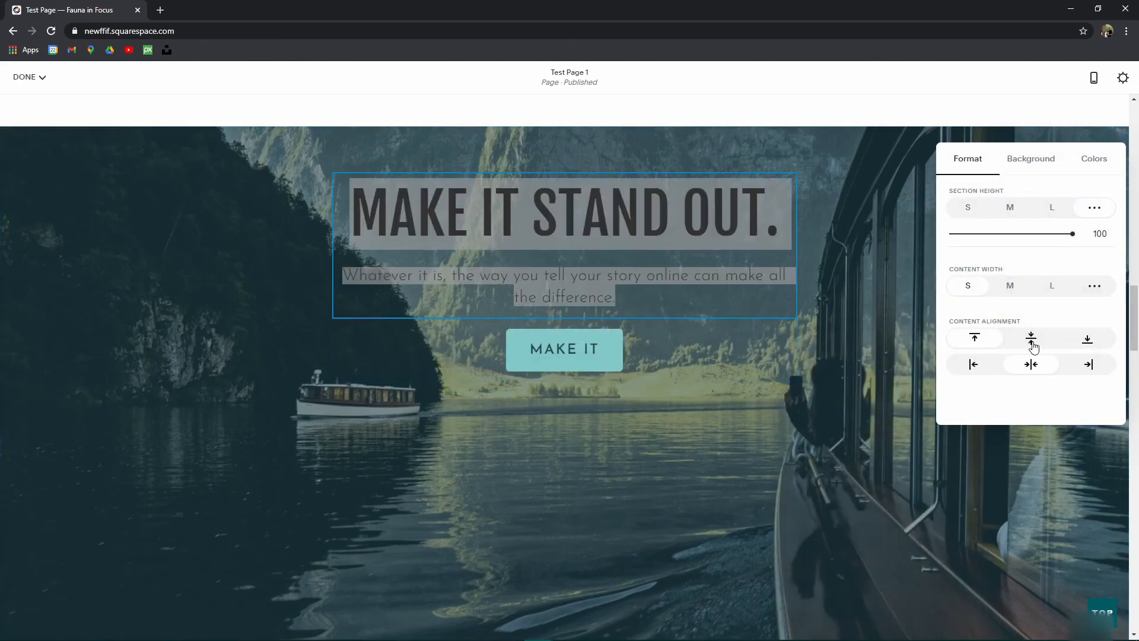
pyautogui.click(1033, 343)
pyautogui.scroll(-5, 534, 350)
pyautogui.scroll(5, 534, 359)
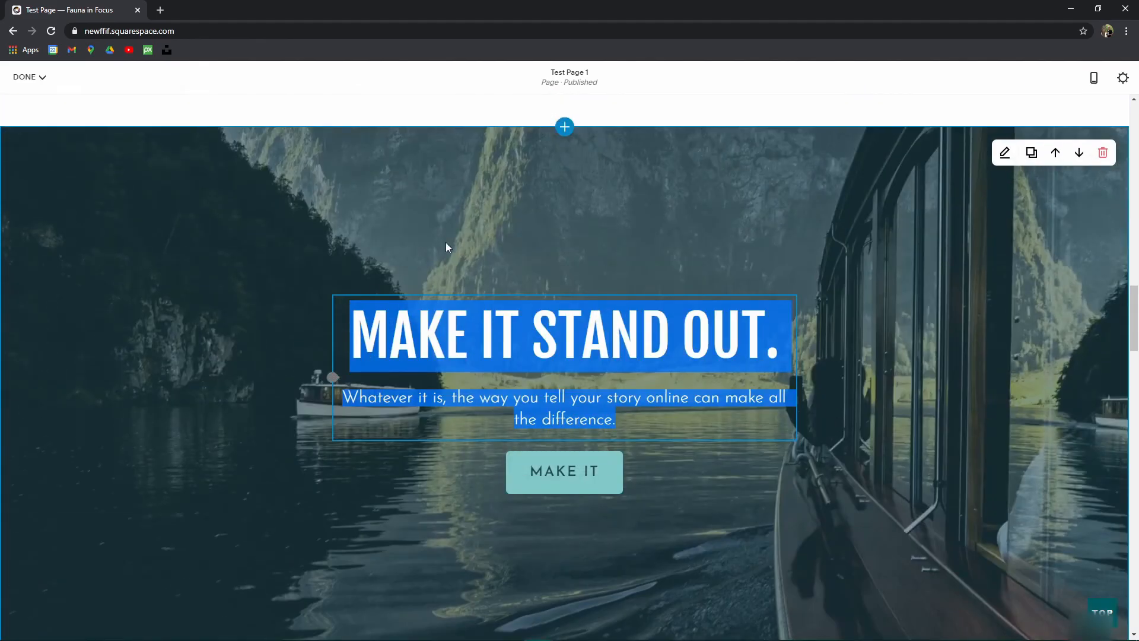
pyautogui.click(1006, 154)
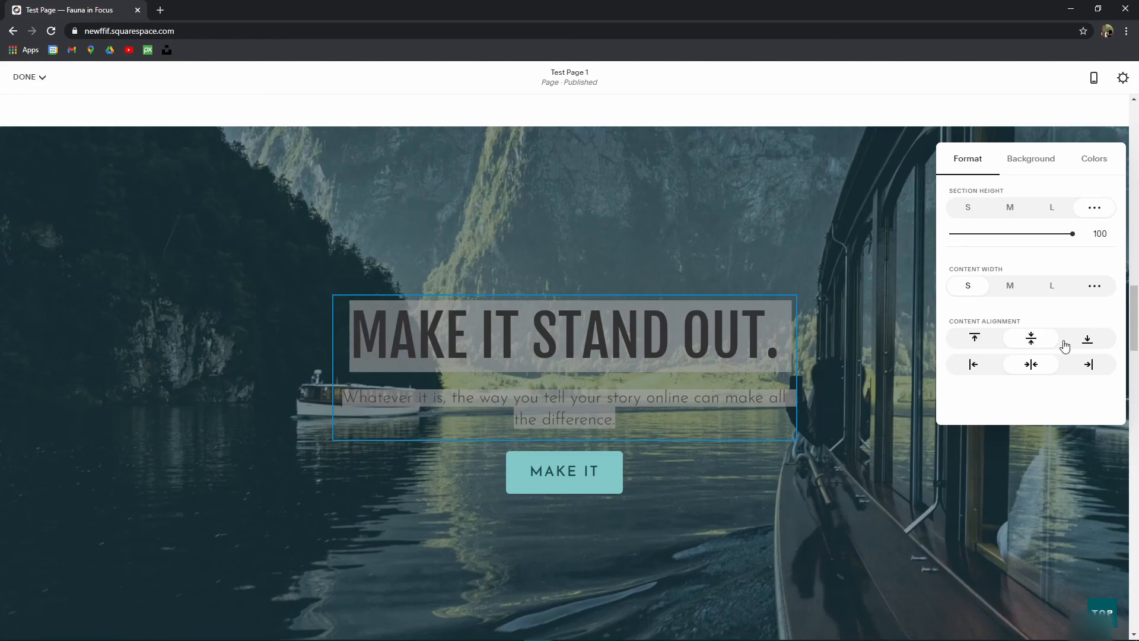
pyautogui.click(1089, 340)
pyautogui.scroll(-5, 571, 302)
pyautogui.scroll(3, 689, 376)
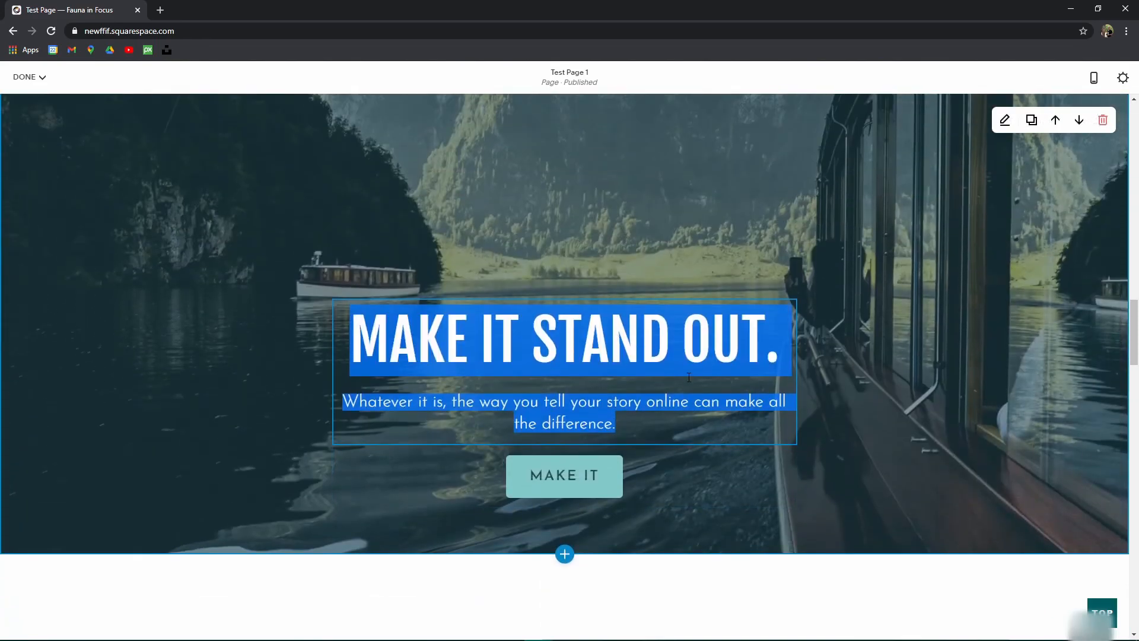
pyautogui.scroll(3, 360, 423)
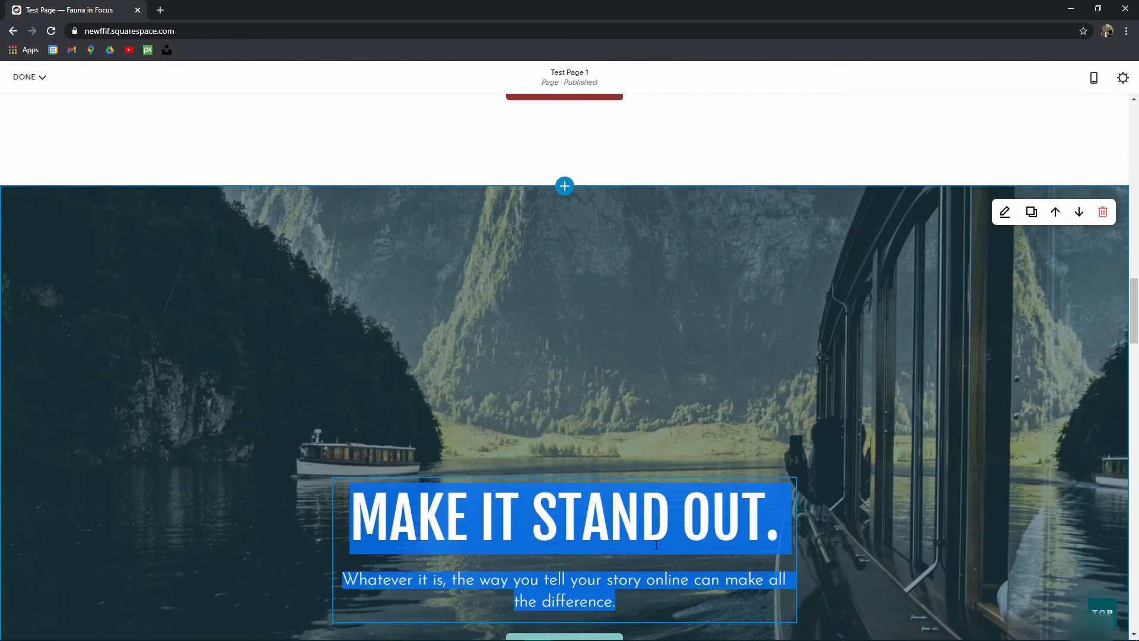
# Step: Set the banner's section height to 59 and a custom content width of 30
pyautogui.click(1004, 212)
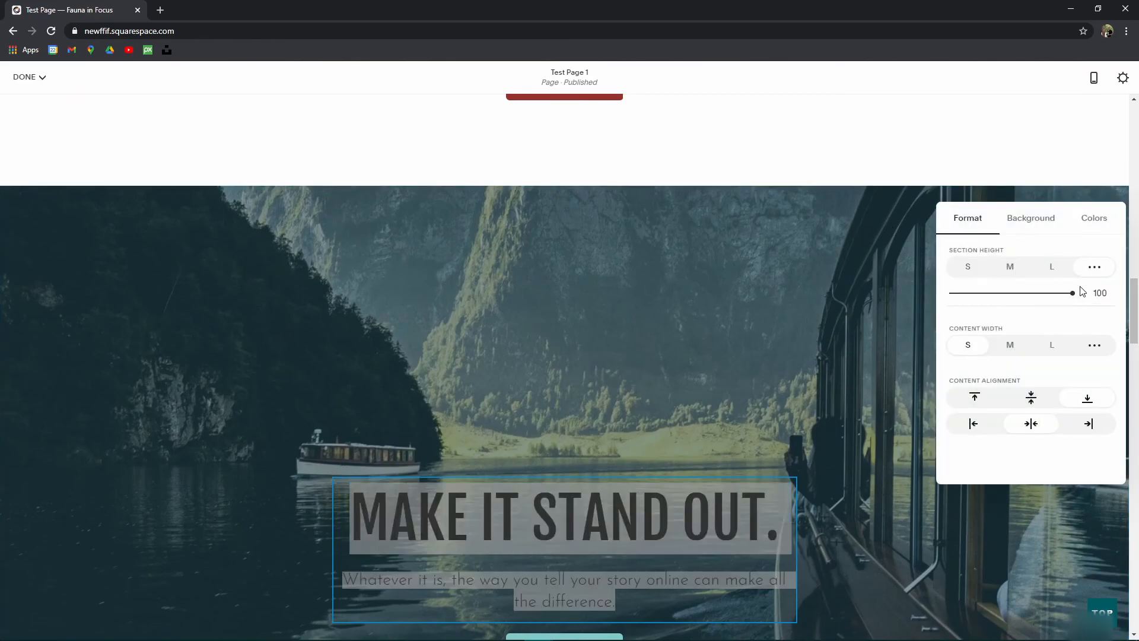
pyautogui.moveTo(1074, 295); pyautogui.dragTo(1018, 293)
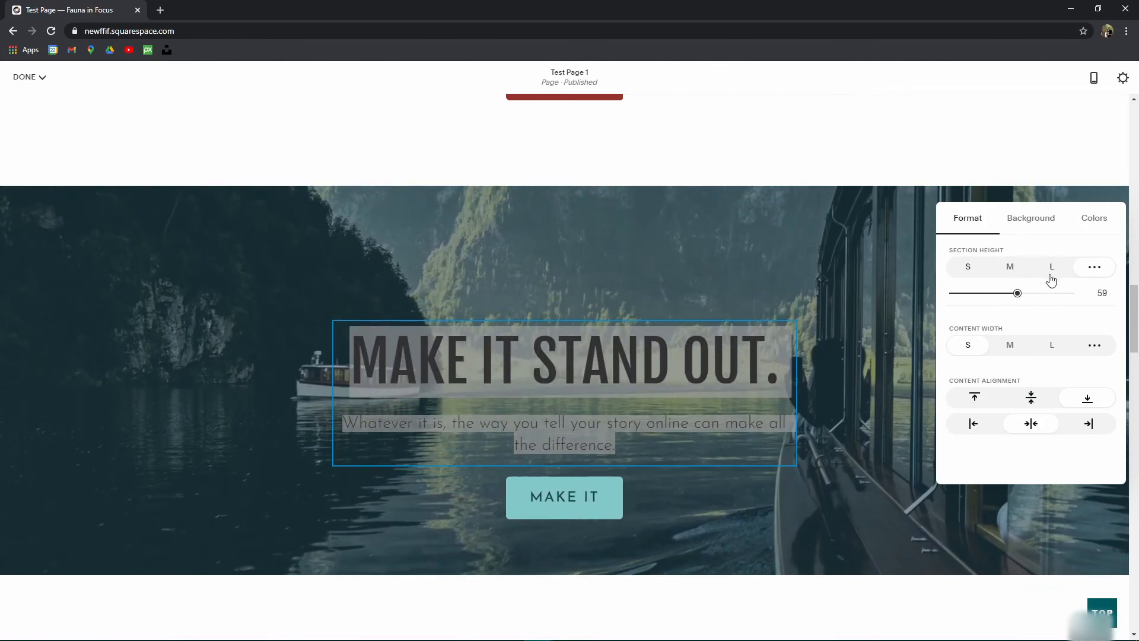
pyautogui.click(1094, 347)
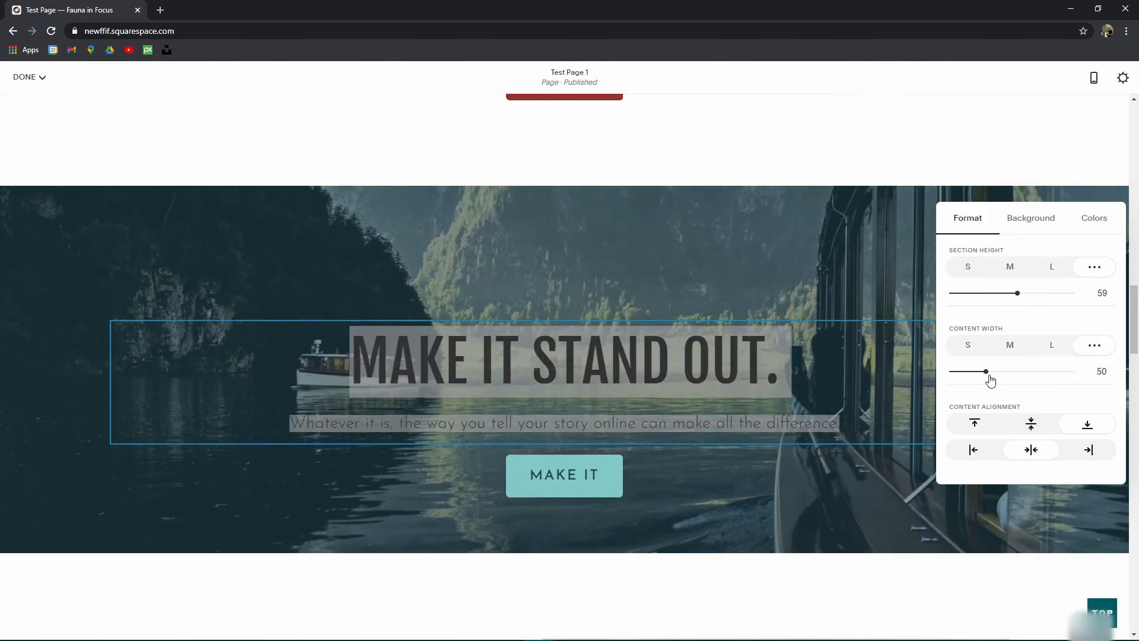
pyautogui.moveTo(996, 370); pyautogui.dragTo(947, 381)
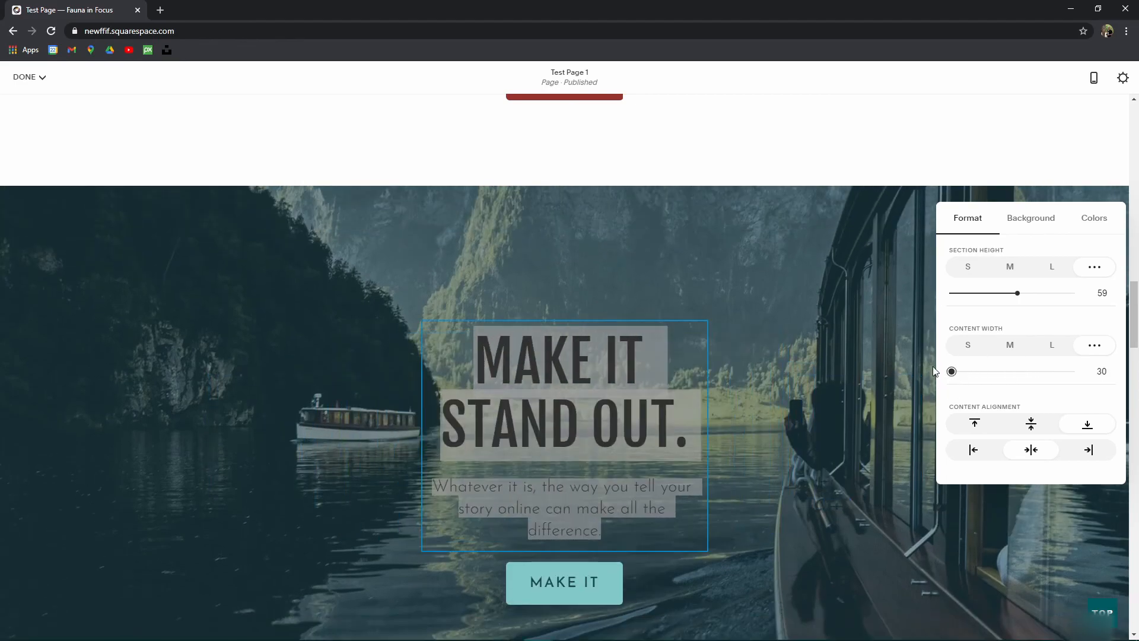
pyautogui.scroll(10, 237, 124)
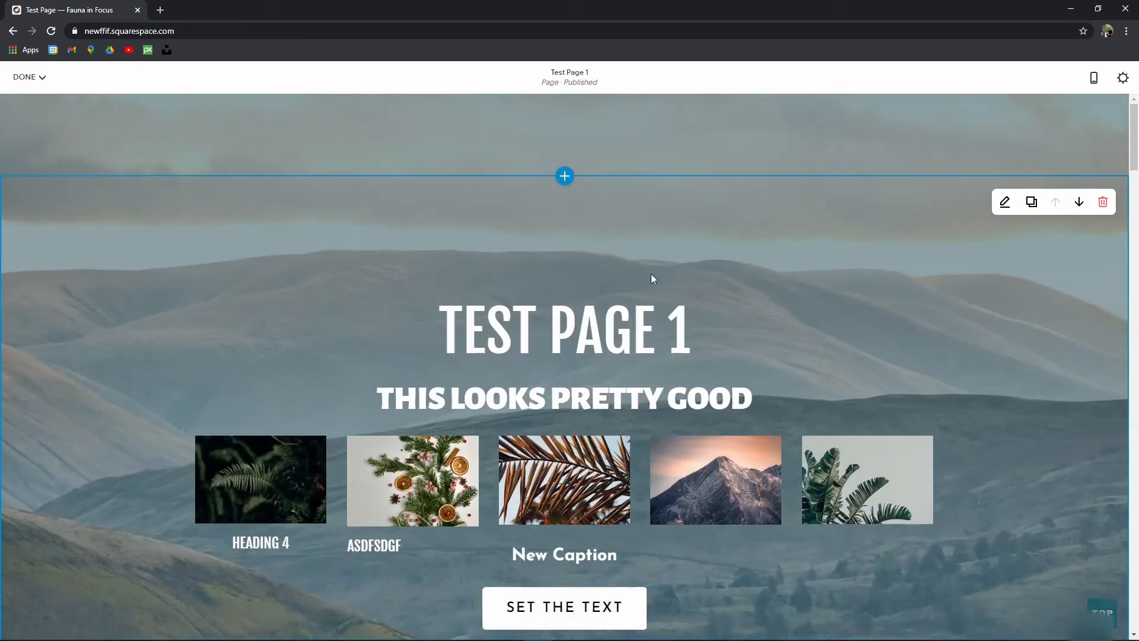
pyautogui.scroll(-5, 653, 280)
pyautogui.scroll(-5, 986, 403)
# Step: Save the Test Page 1 changes
pyautogui.click(27, 77)
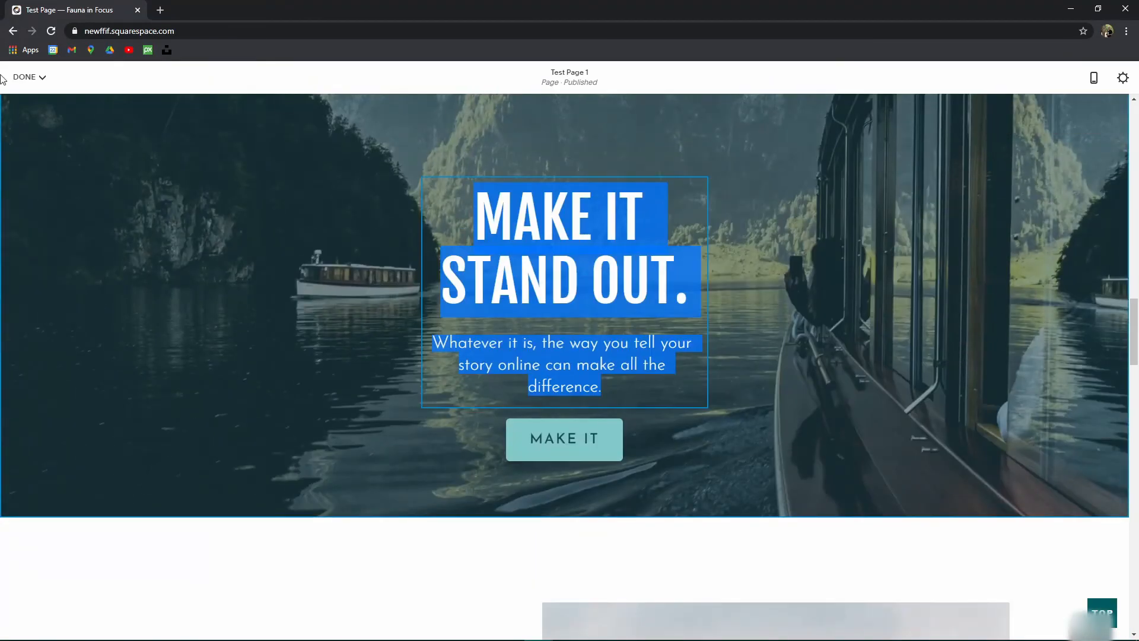
pyautogui.click(27, 100)
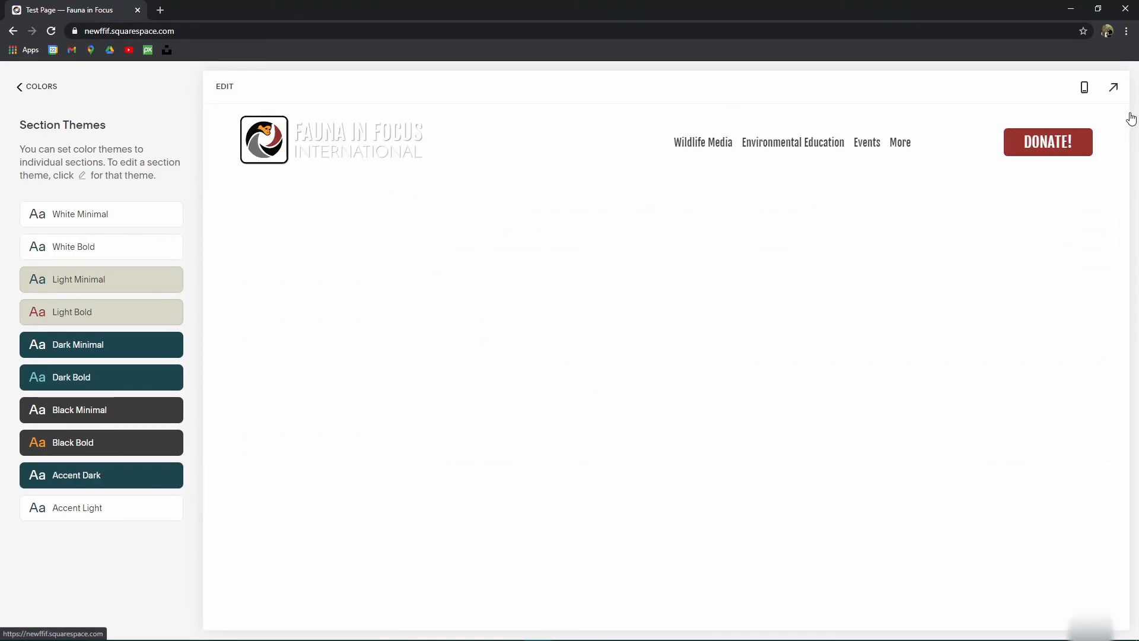
pyautogui.scroll(-10, 1111, 447)
pyautogui.scroll(-5, 1109, 446)
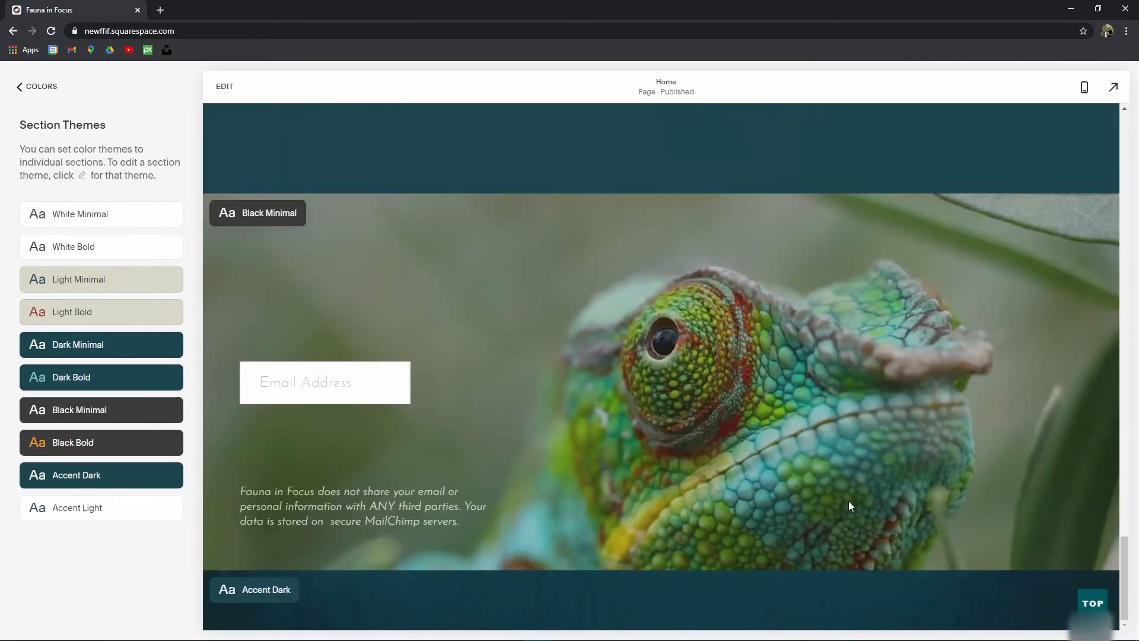
# Step: Start editing the Home page at the Animal Tracks Newsletter section
pyautogui.click(233, 95)
pyautogui.click(264, 329)
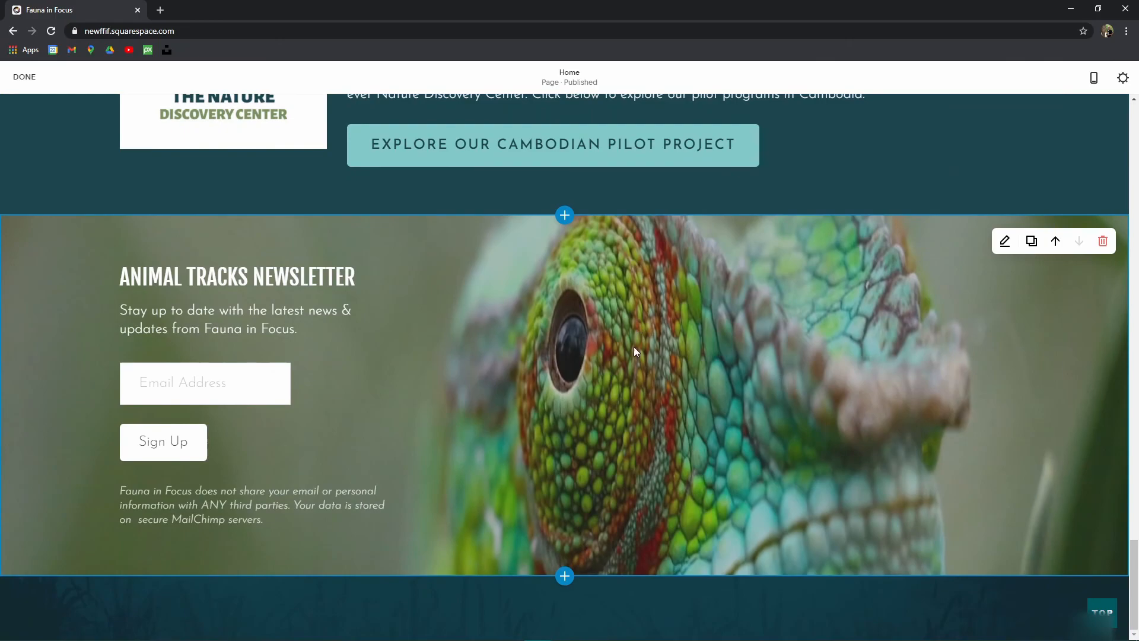
pyautogui.scroll(3, 474, 369)
pyautogui.scroll(-3, 749, 344)
pyautogui.scroll(2, 682, 371)
pyautogui.scroll(-2, 682, 371)
pyautogui.moveTo(234, 390)
# Step: Reload the site editor and reopen the Home page for editing
pyautogui.click(51, 32)
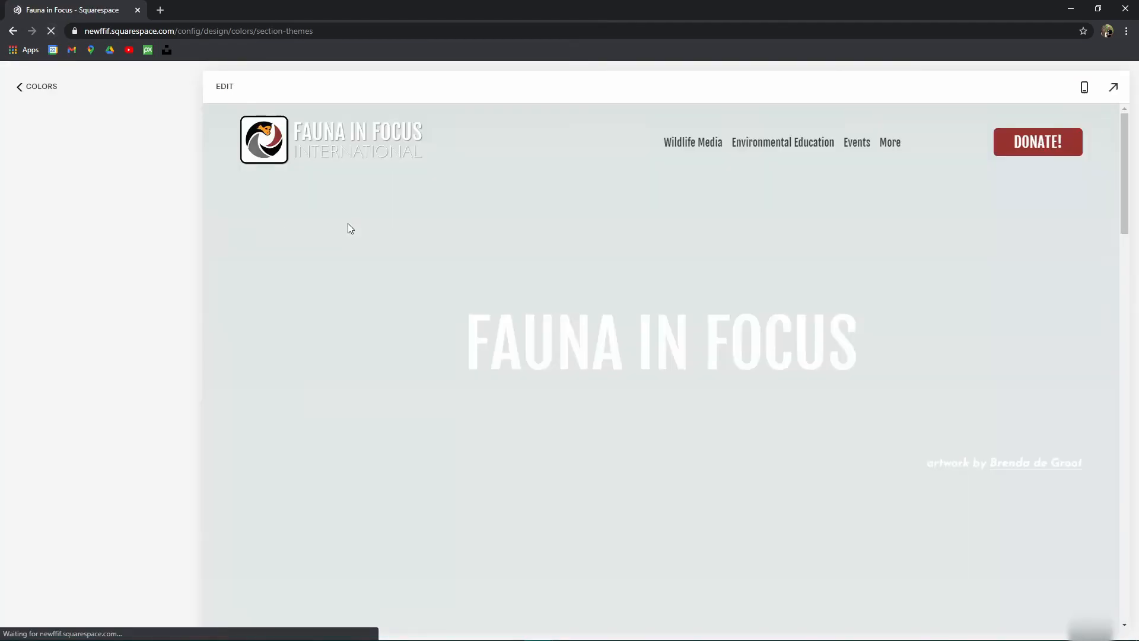
pyautogui.scroll(-15, 473, 306)
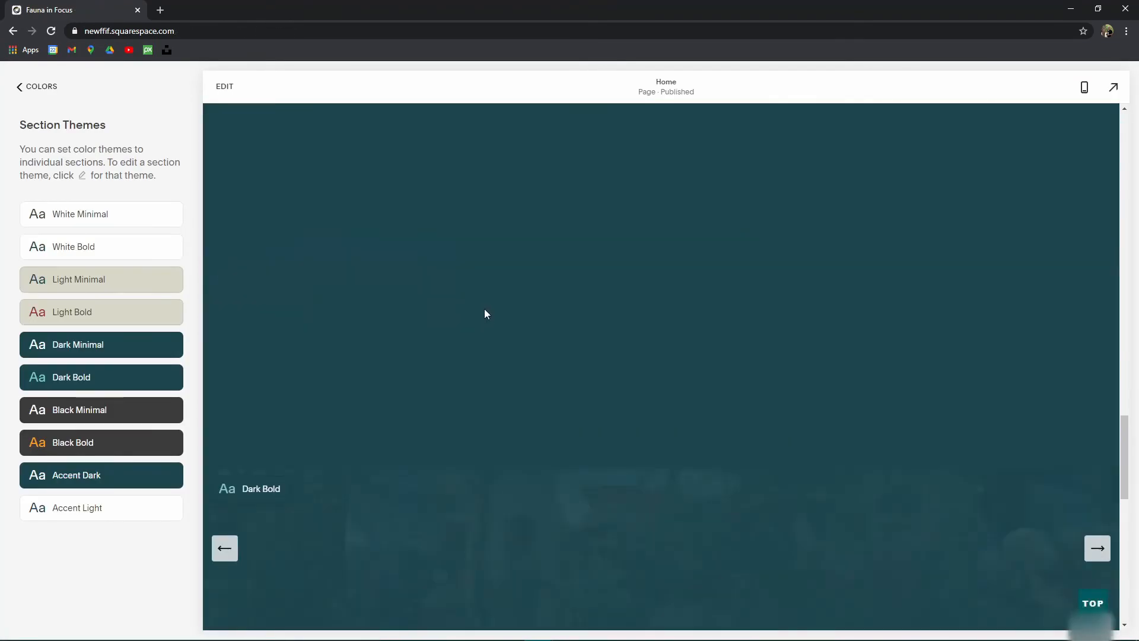
pyautogui.scroll(2, 783, 409)
pyautogui.scroll(-2, 760, 426)
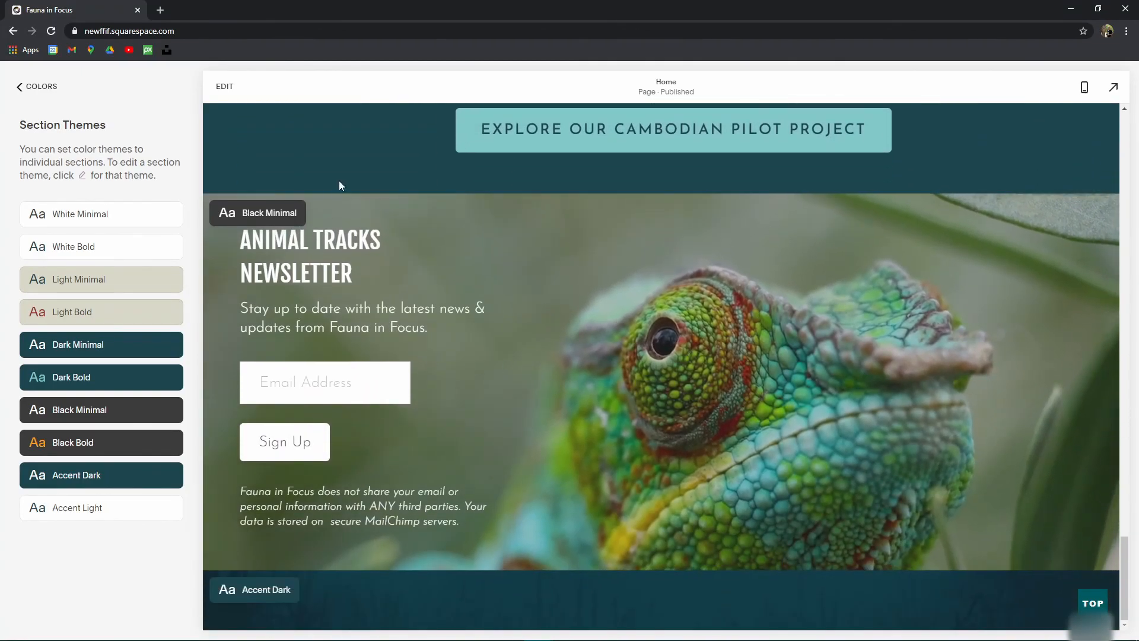
pyautogui.click(224, 88)
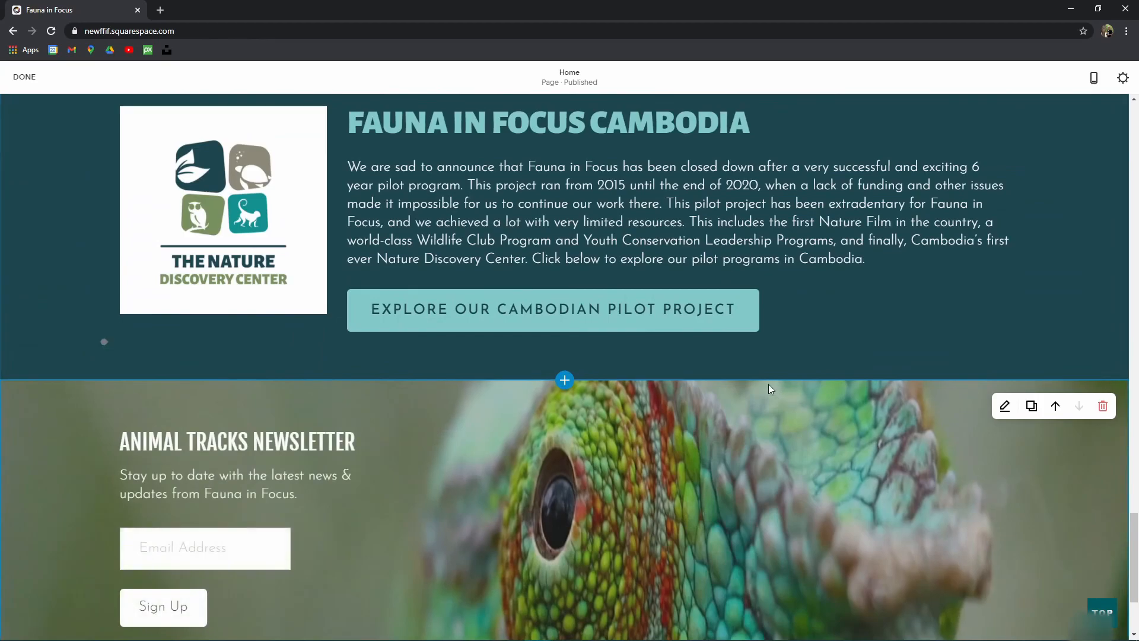
# Step: Change the newsletter content width to 66 and back to 30, then check the Newsletter block settings
pyautogui.scroll(-3, 831, 332)
pyautogui.click(1004, 241)
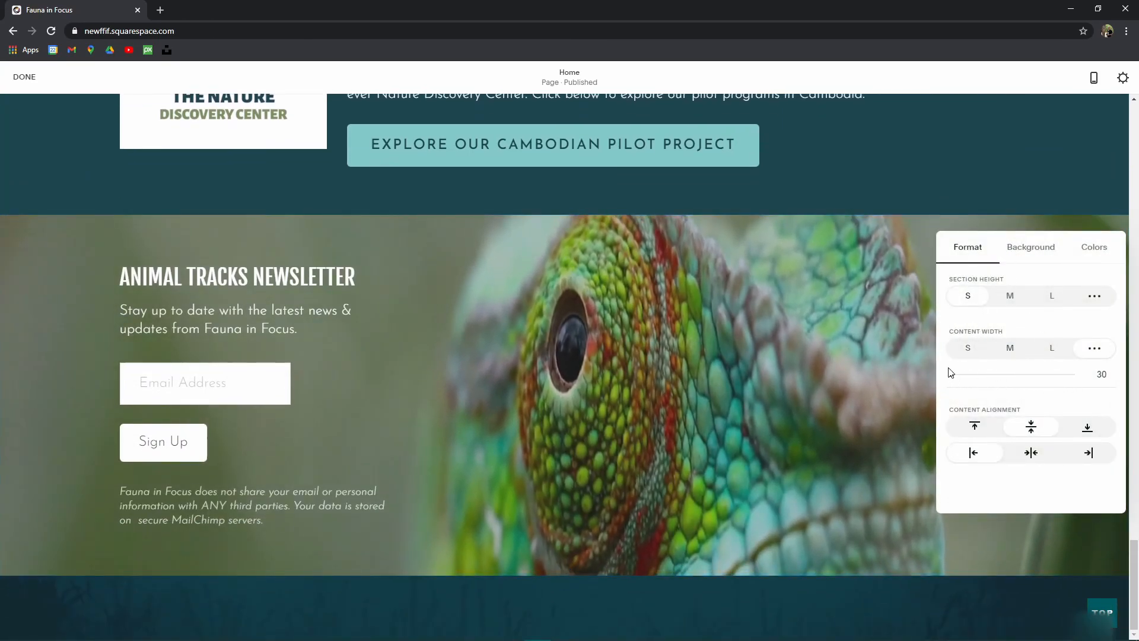
pyautogui.moveTo(954, 383); pyautogui.dragTo(1014, 378)
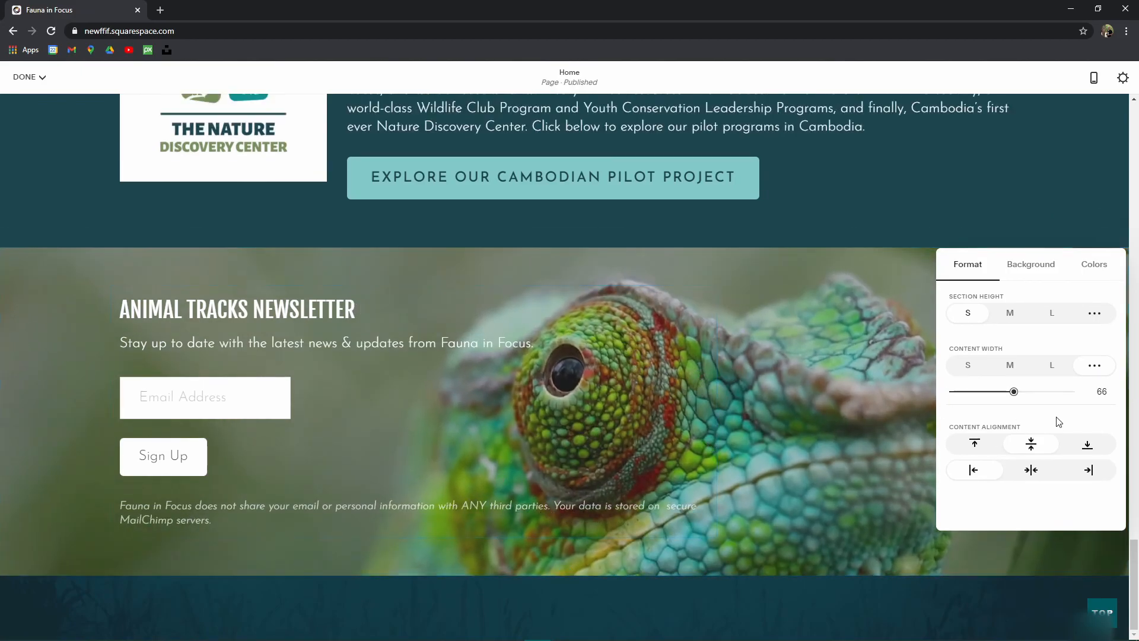
pyautogui.moveTo(1014, 393); pyautogui.dragTo(948, 394)
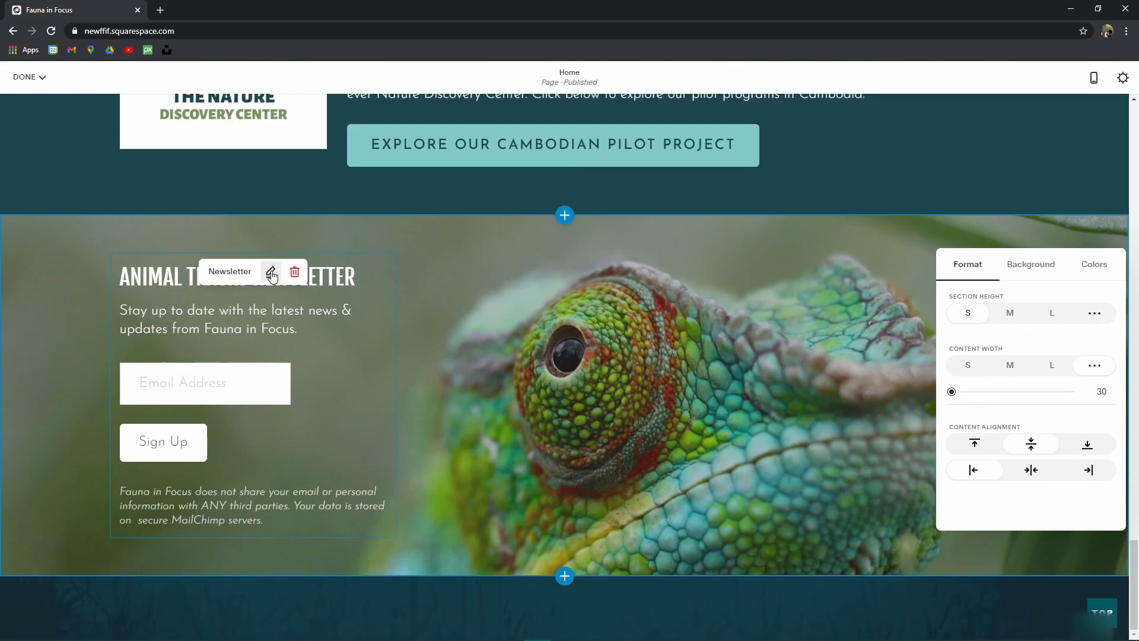
pyautogui.click(271, 273)
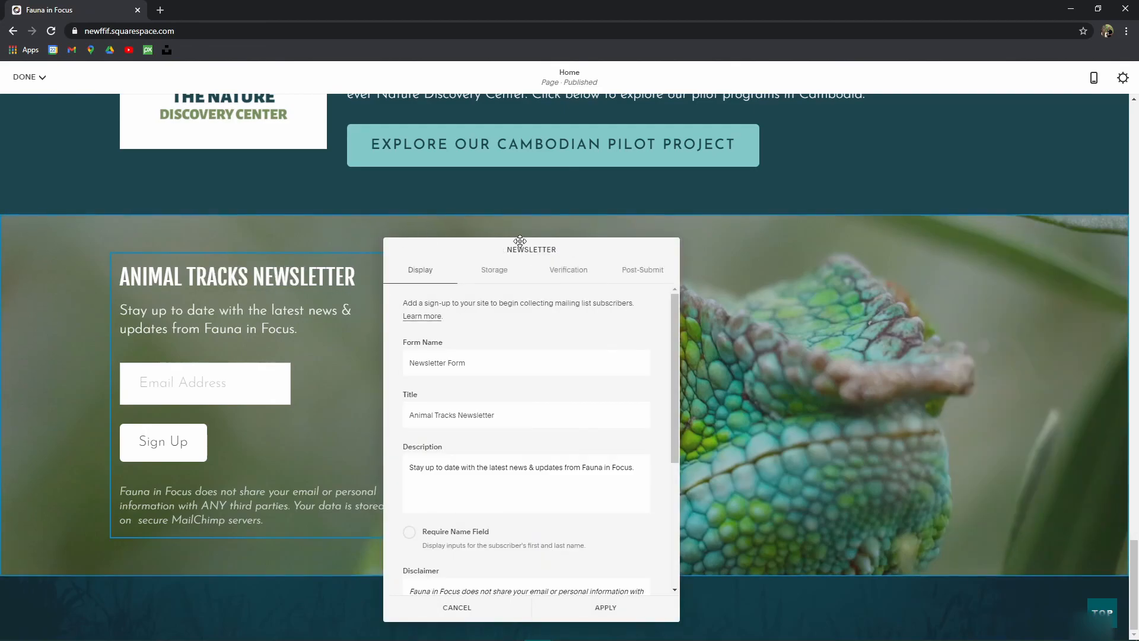
pyautogui.click(405, 233)
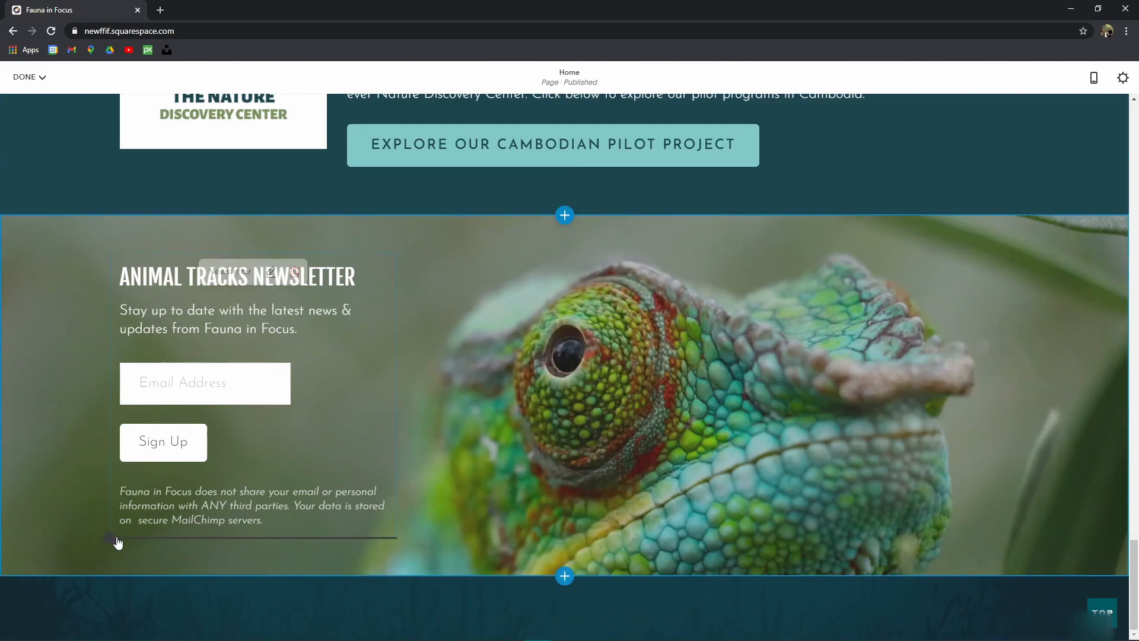
# Step: Add an Embed block beneath the newsletter and trial its custom code entry without saving
pyautogui.click(115, 540)
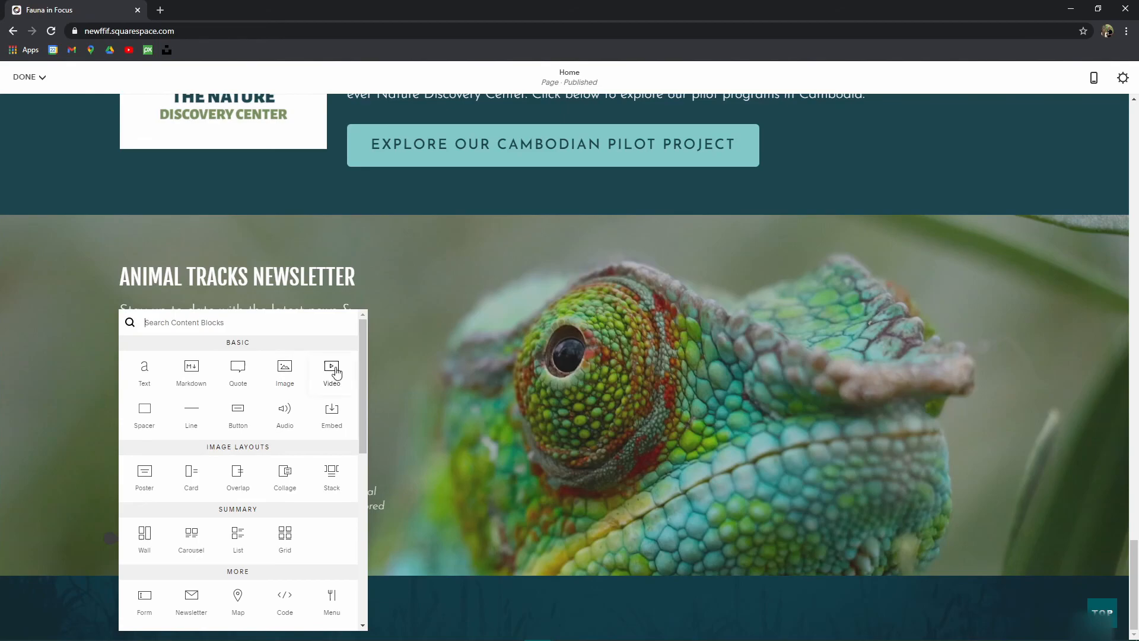
pyautogui.click(332, 415)
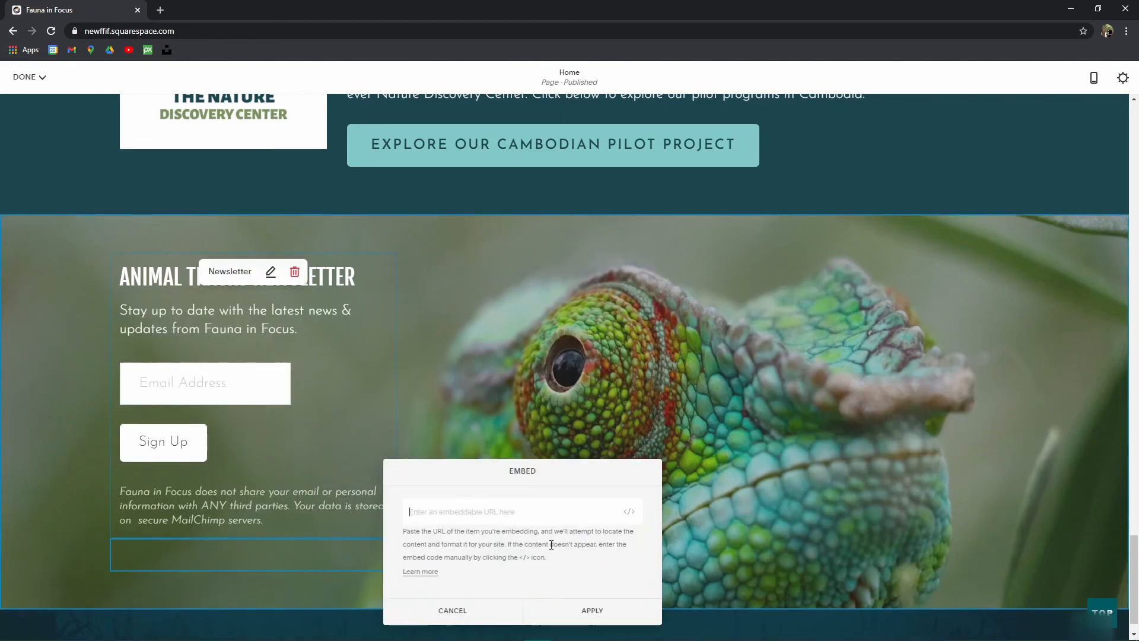
pyautogui.click(633, 514)
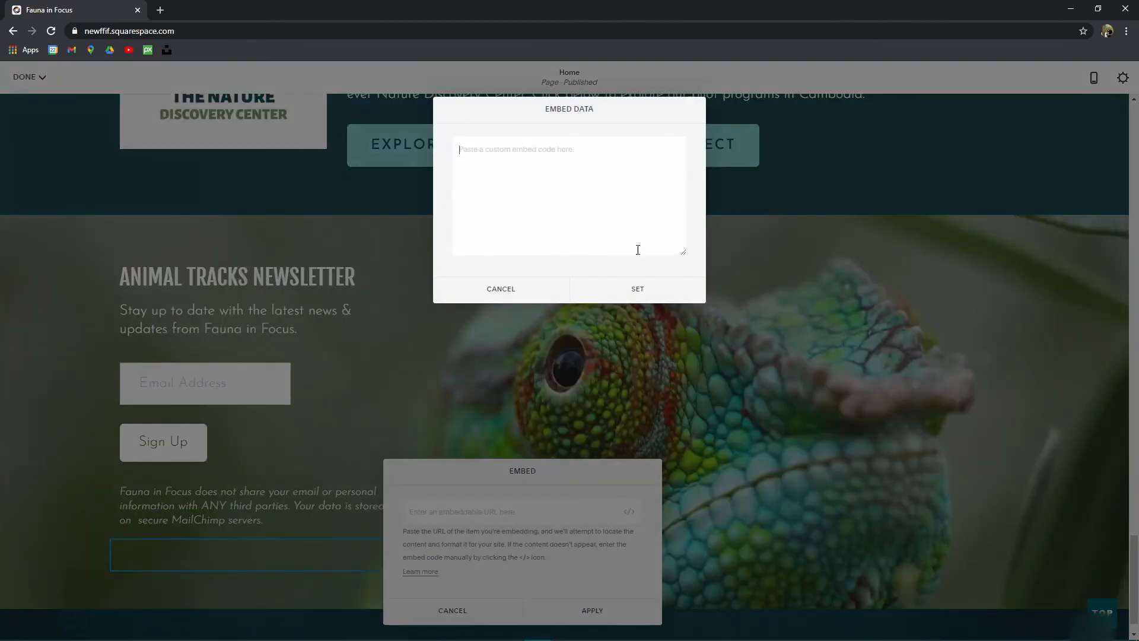
pyautogui.click(536, 186)
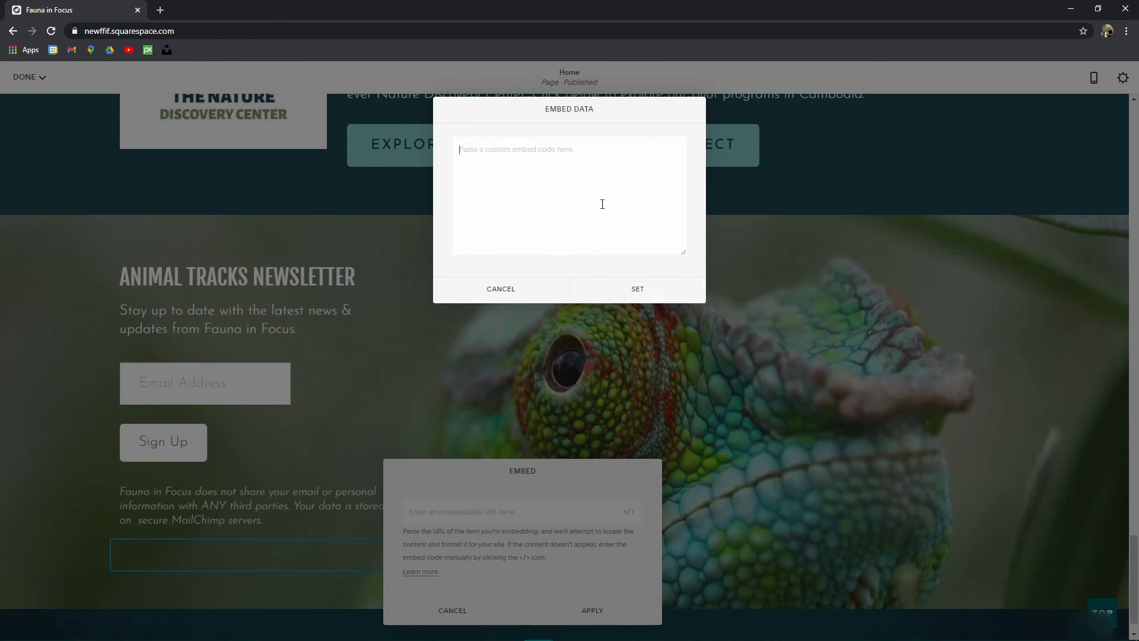
pyautogui.click(509, 294)
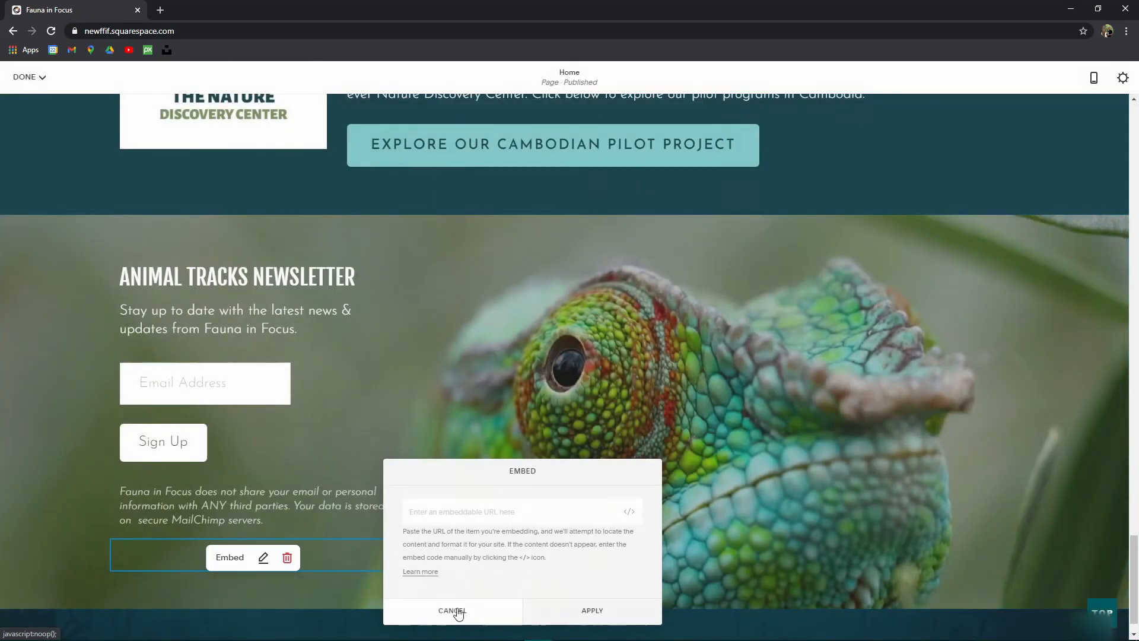
pyautogui.click(454, 610)
# Step: Delete the empty Embed block from the newsletter section
pyautogui.click(264, 558)
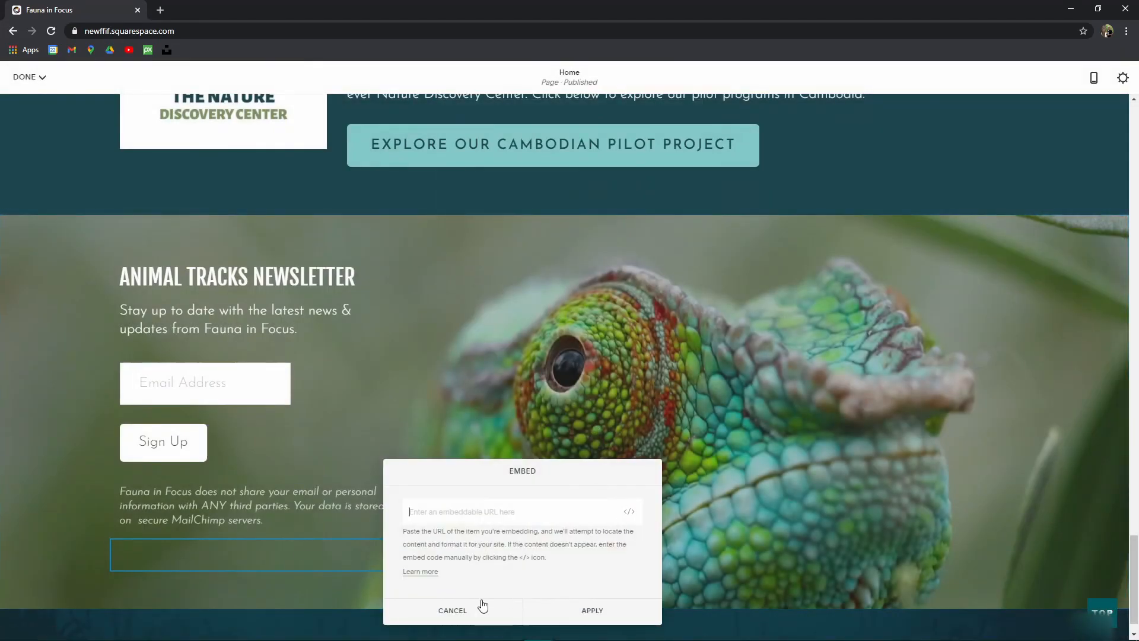
pyautogui.click(465, 608)
pyautogui.click(289, 557)
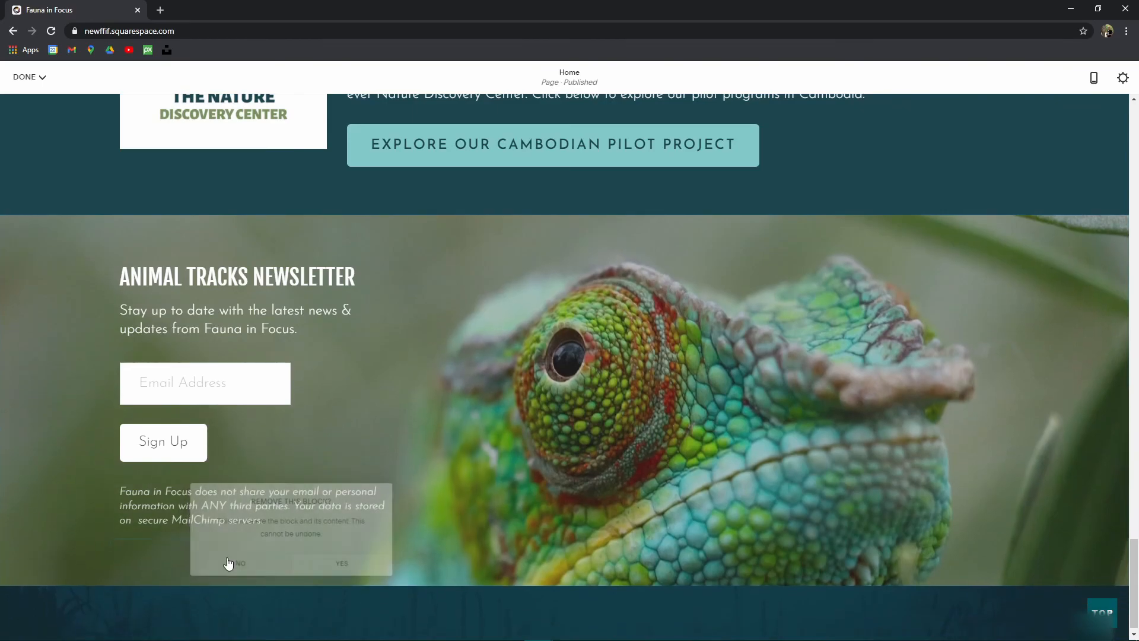
pyautogui.click(110, 538)
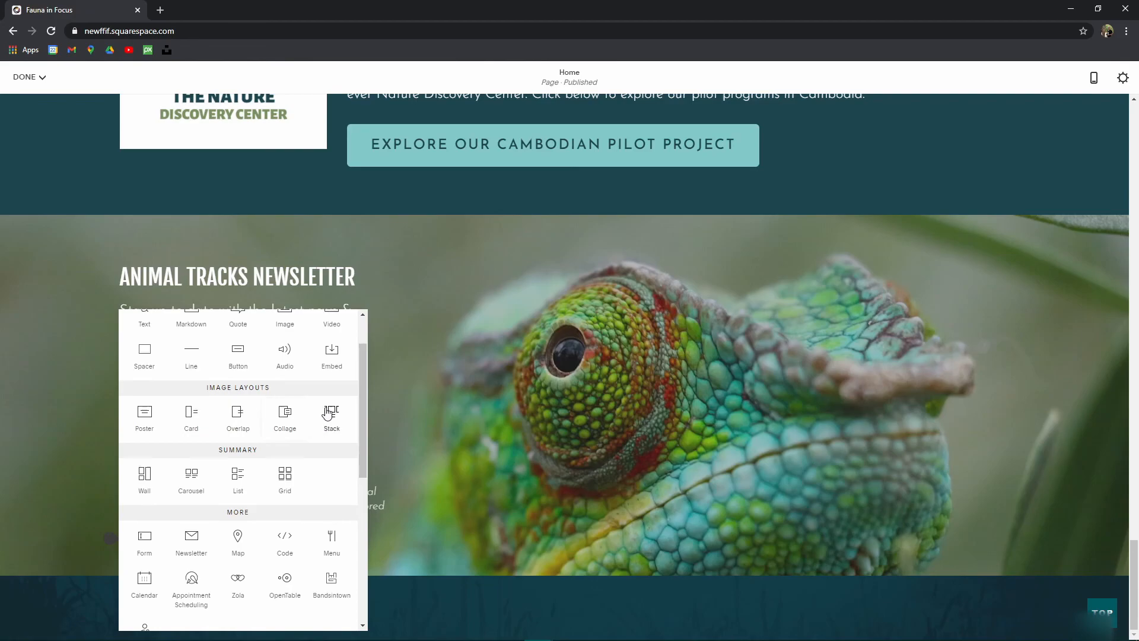
# Step: Insert a Carousel summary block that pulls its items from the People Planet Podcast page
pyautogui.click(191, 478)
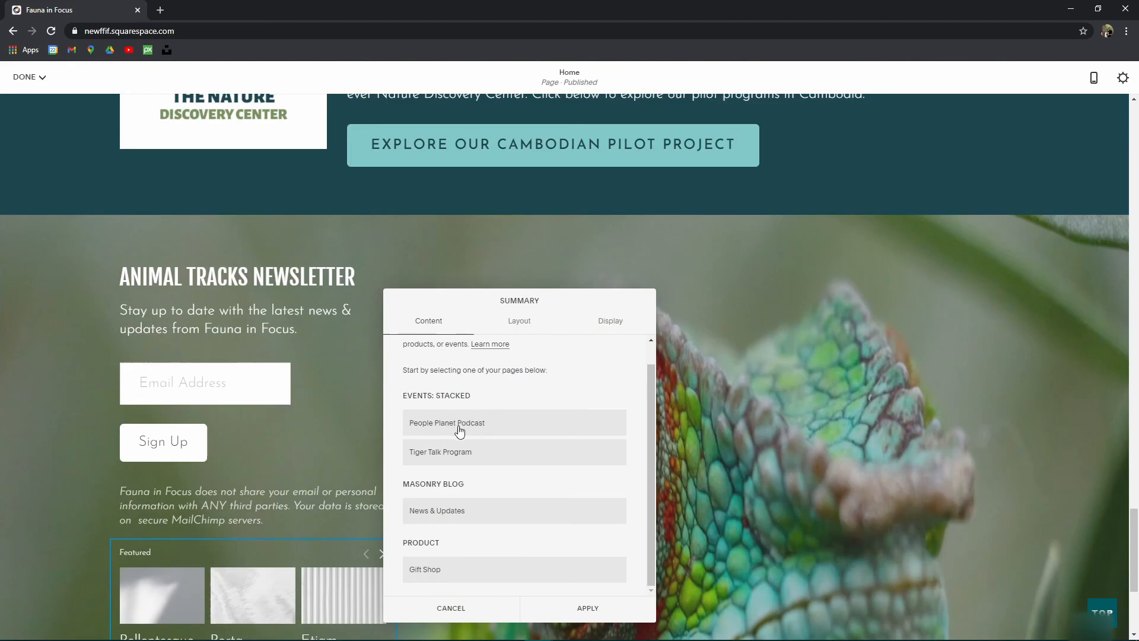
pyautogui.scroll(2, 454, 403)
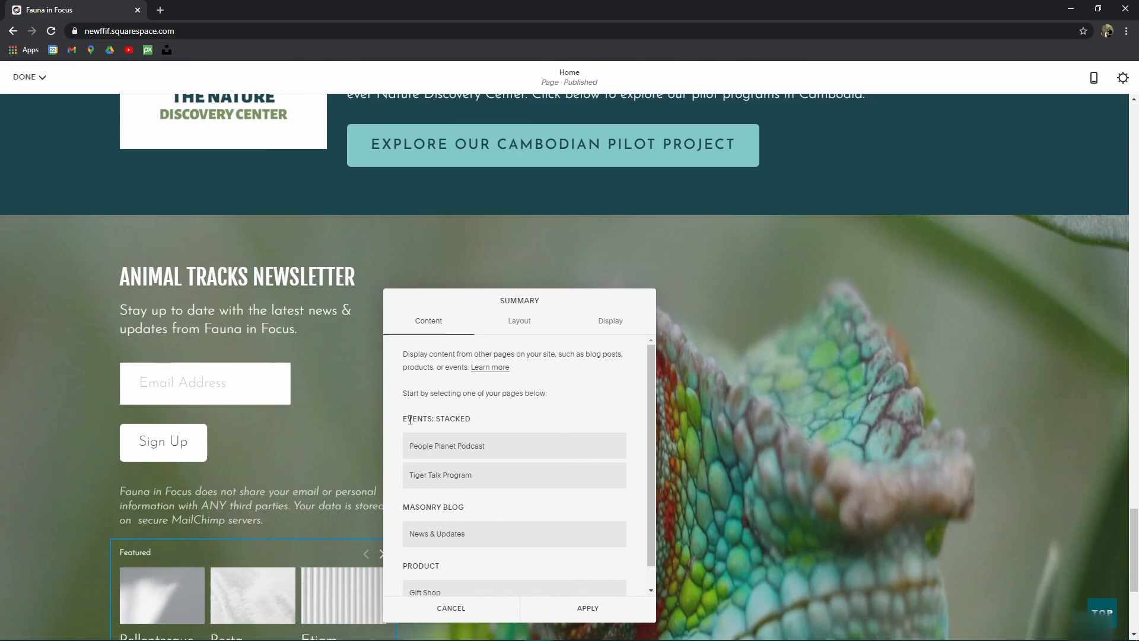
pyautogui.scroll(-1, 448, 493)
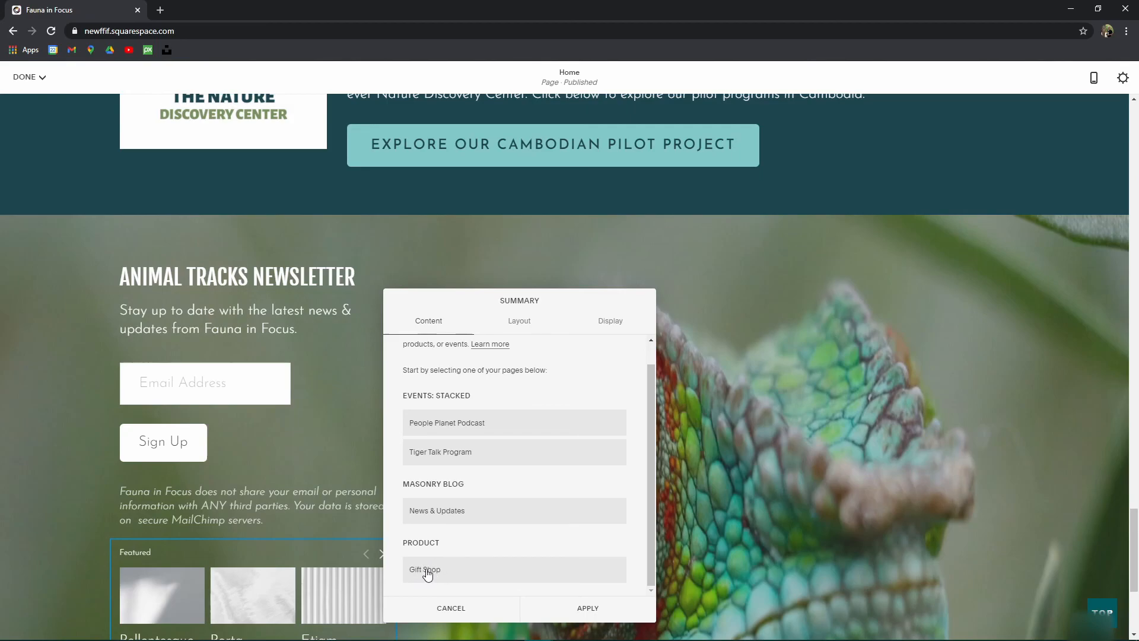
pyautogui.scroll(-1, 372, 571)
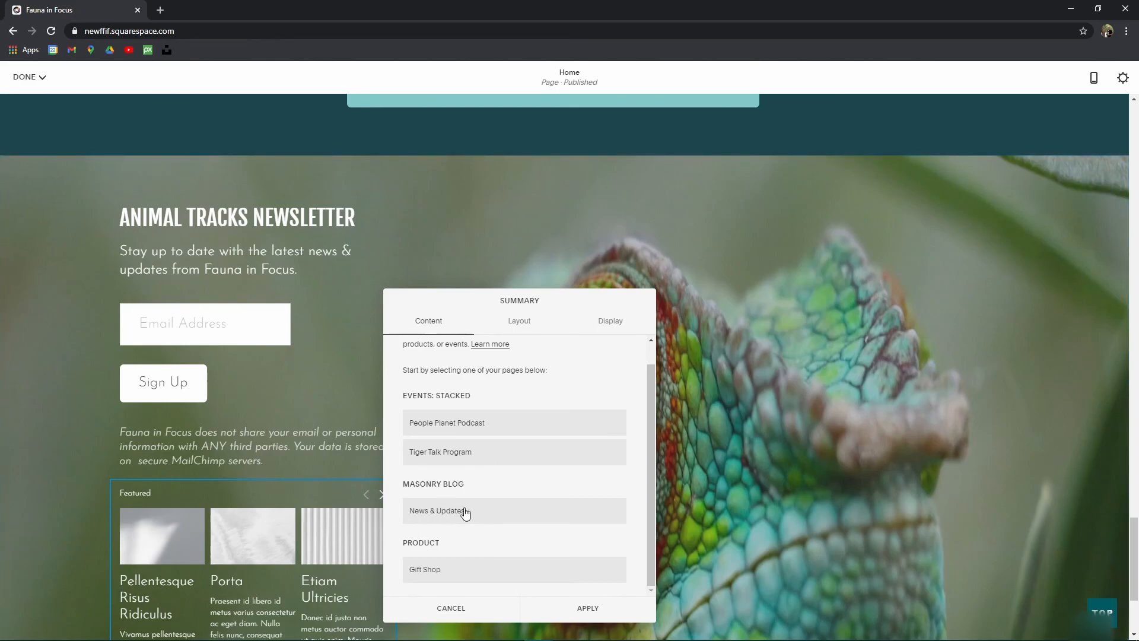
pyautogui.click(432, 430)
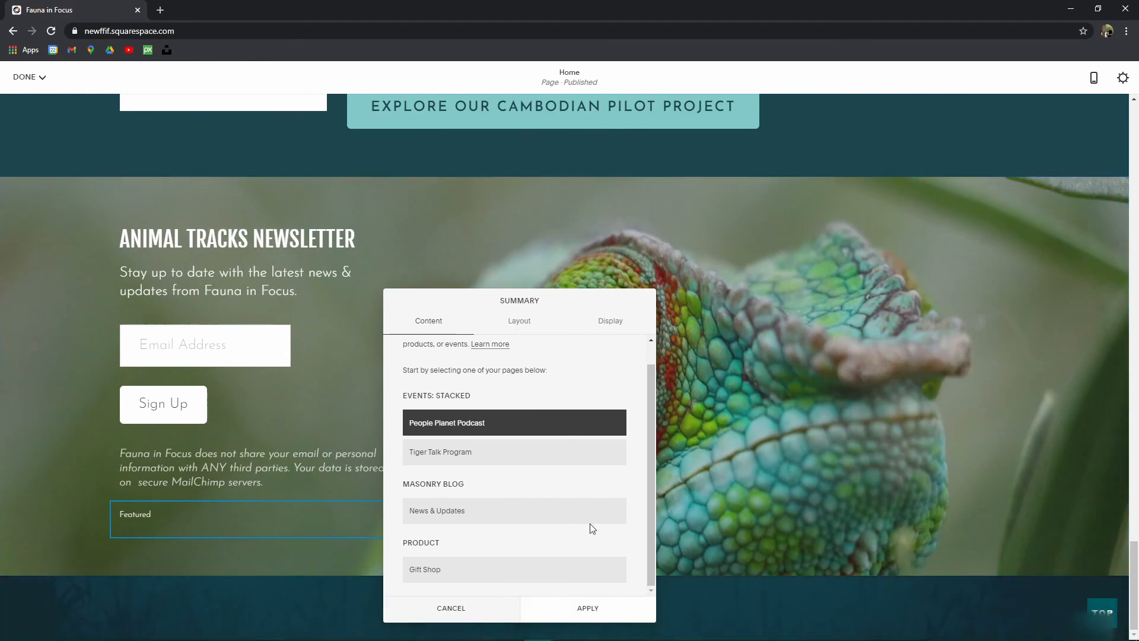
pyautogui.click(526, 322)
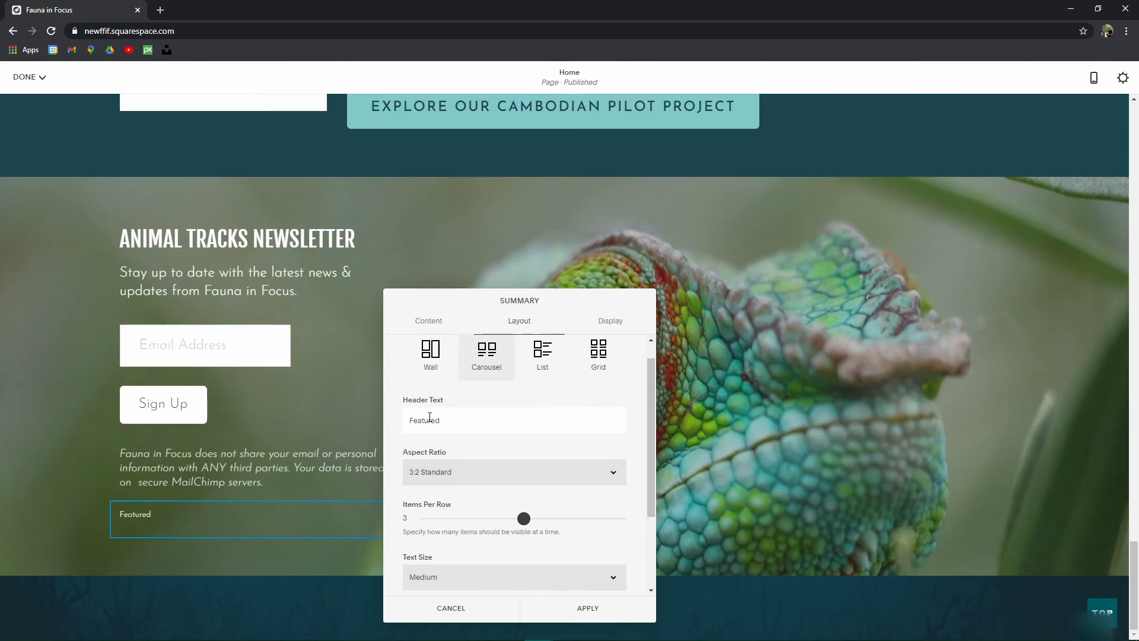
# Step: Try the summary block in a grid layout, widening the column width to 284
pyautogui.click(458, 477)
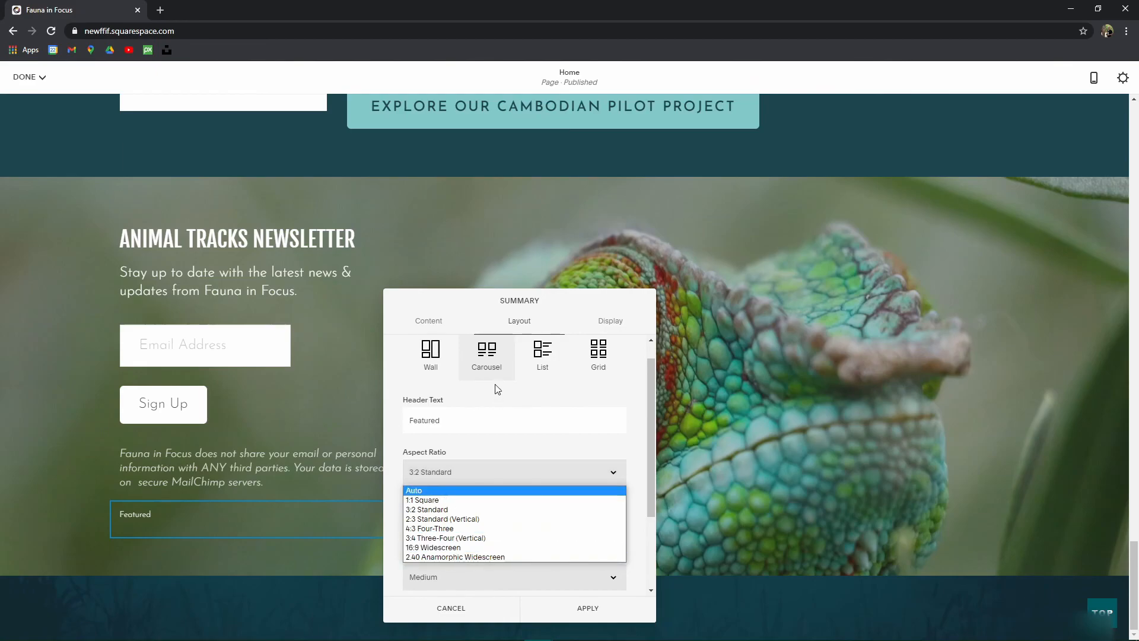
pyautogui.click(528, 402)
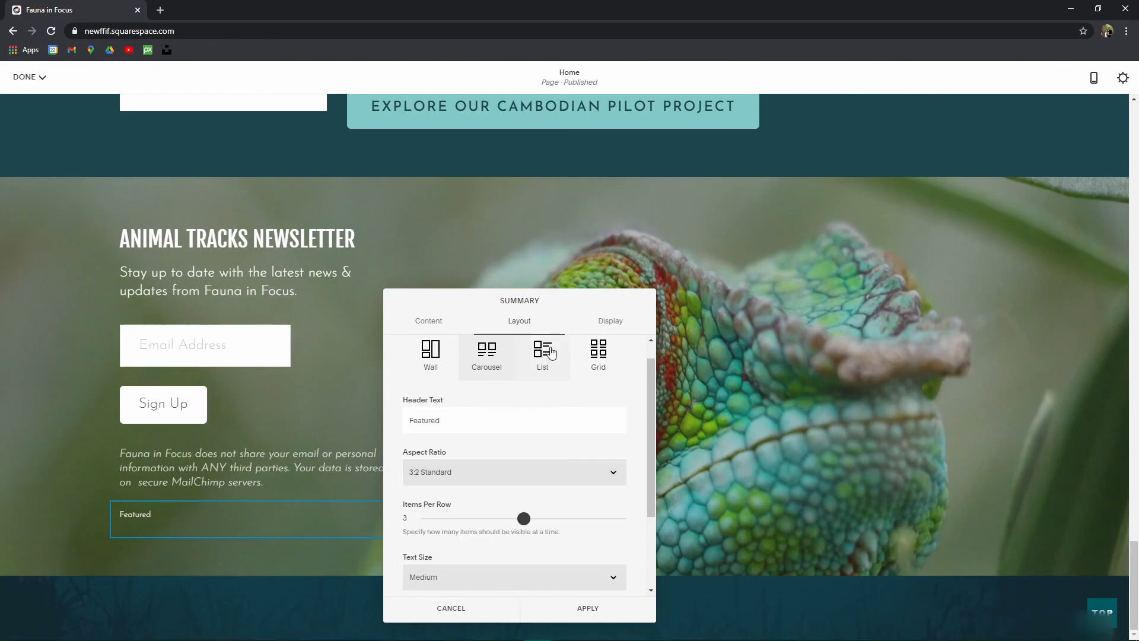
pyautogui.click(598, 353)
pyautogui.moveTo(487, 468); pyautogui.dragTo(510, 466)
pyautogui.moveTo(537, 541); pyautogui.dragTo(478, 532)
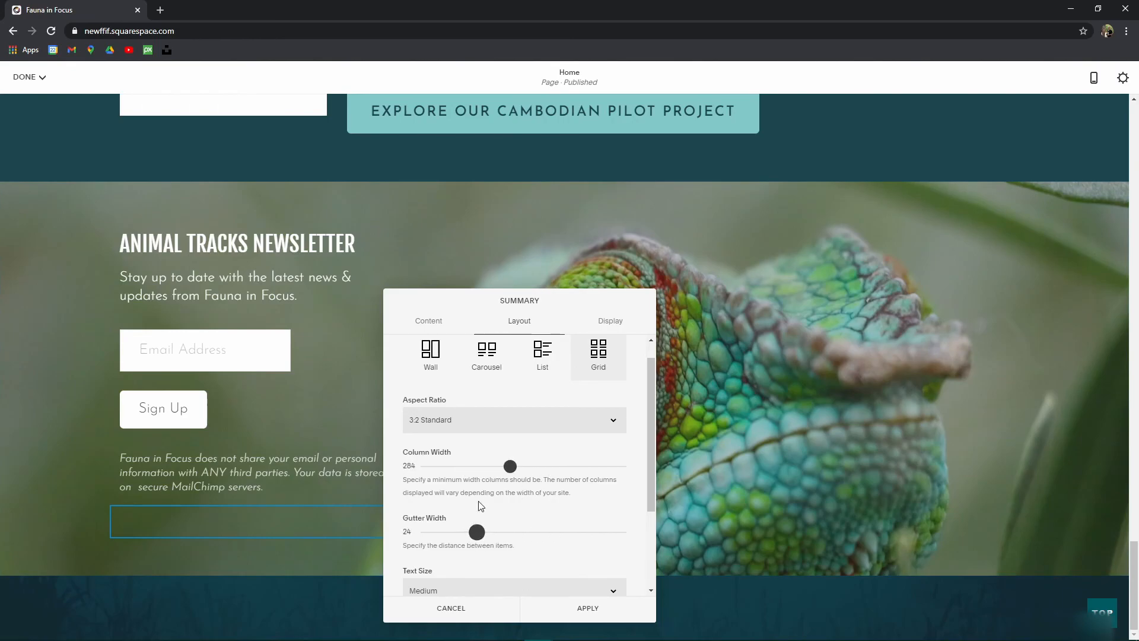
pyautogui.scroll(-2, 469, 516)
# Step: Cancel and discard the layout edits, then delete the Featured summary block
pyautogui.click(450, 608)
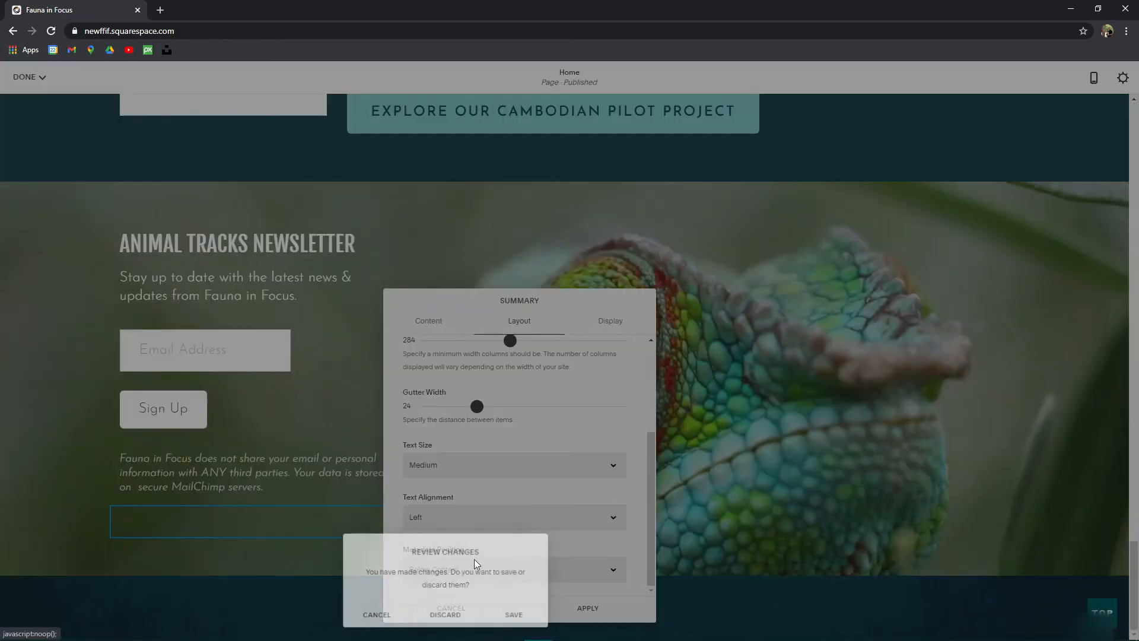
pyautogui.click(445, 616)
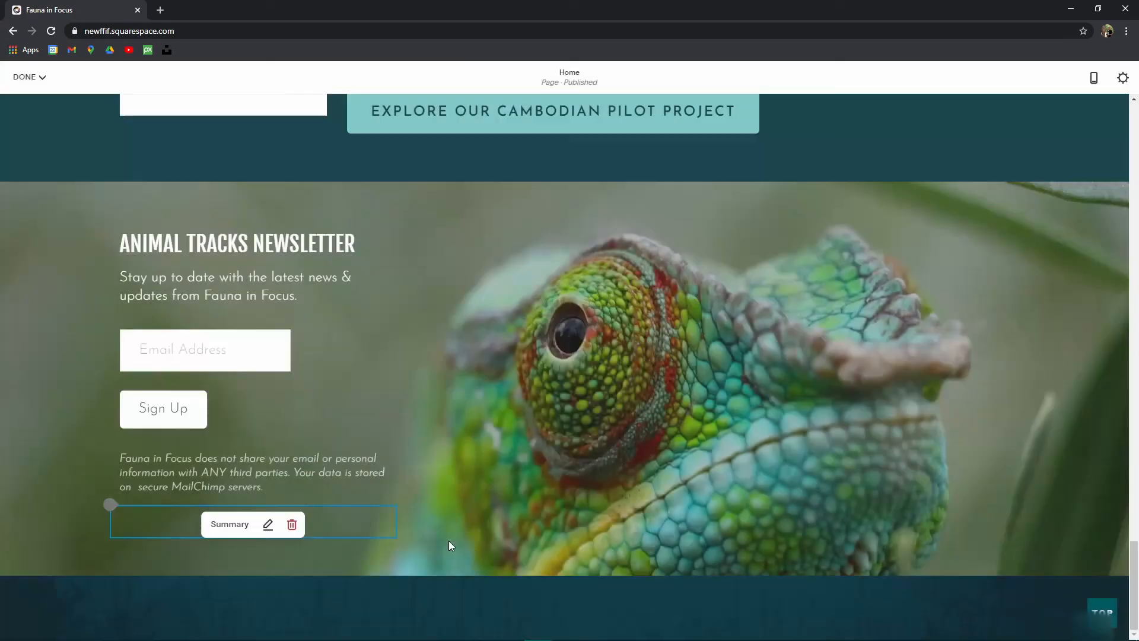
pyautogui.click(299, 525)
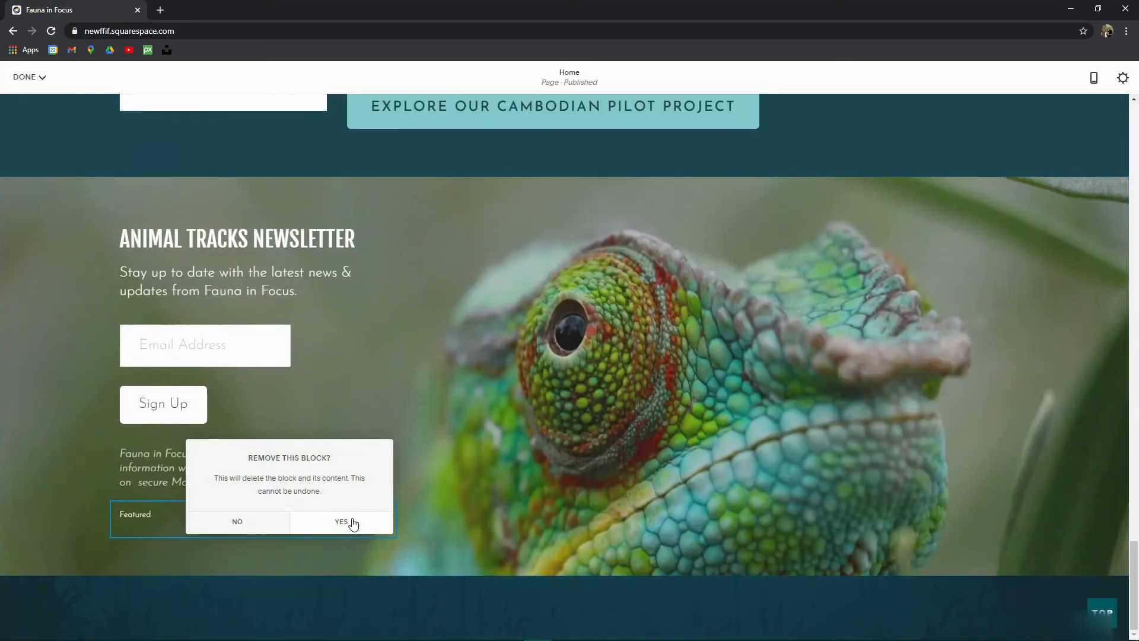
pyautogui.click(346, 522)
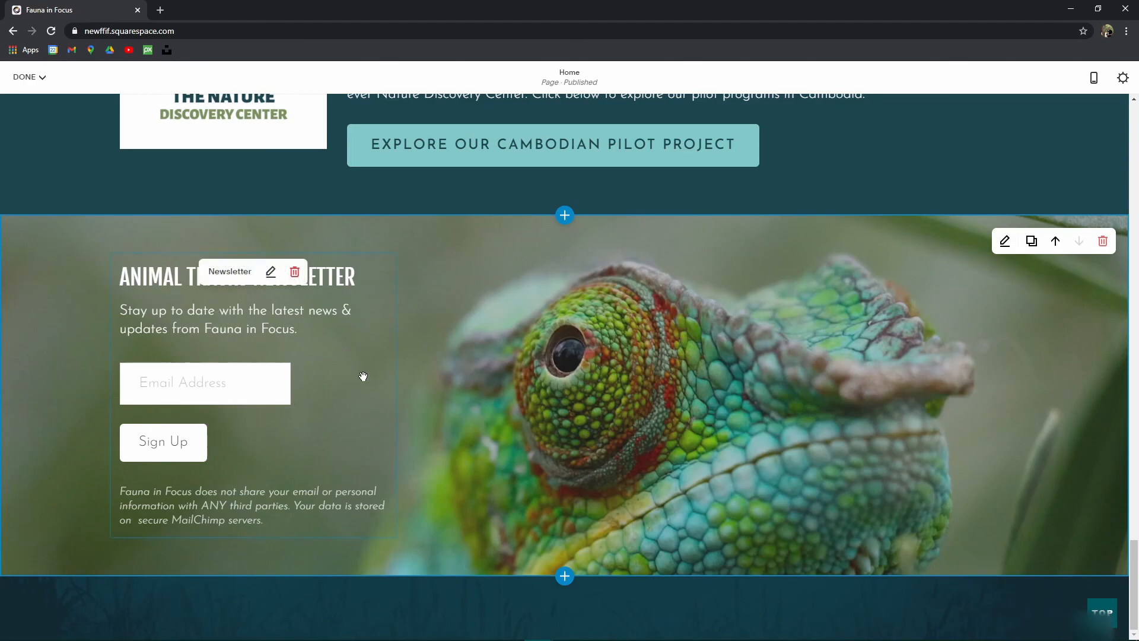
pyautogui.click(115, 543)
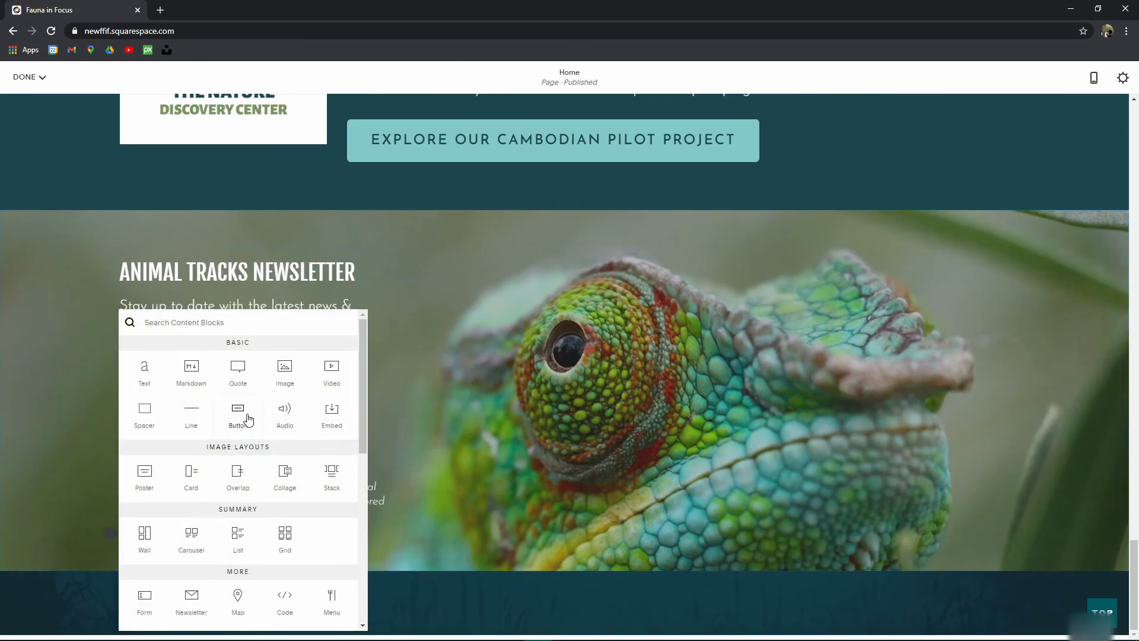
pyautogui.scroll(-5, 315, 508)
pyautogui.scroll(-1, 293, 496)
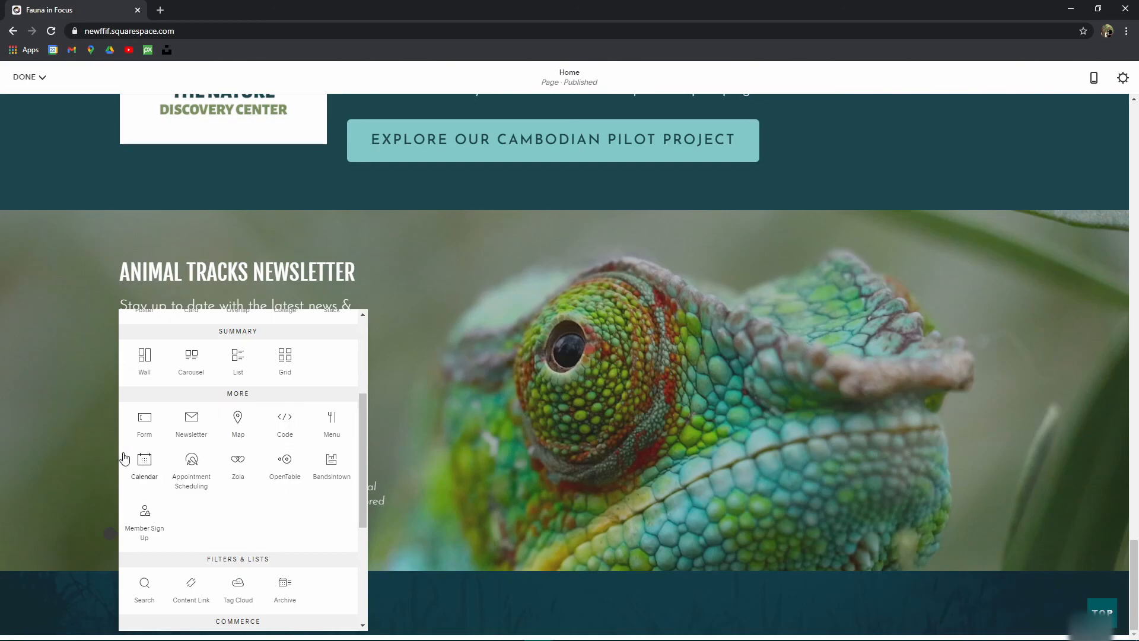
pyautogui.scroll(-2, 247, 491)
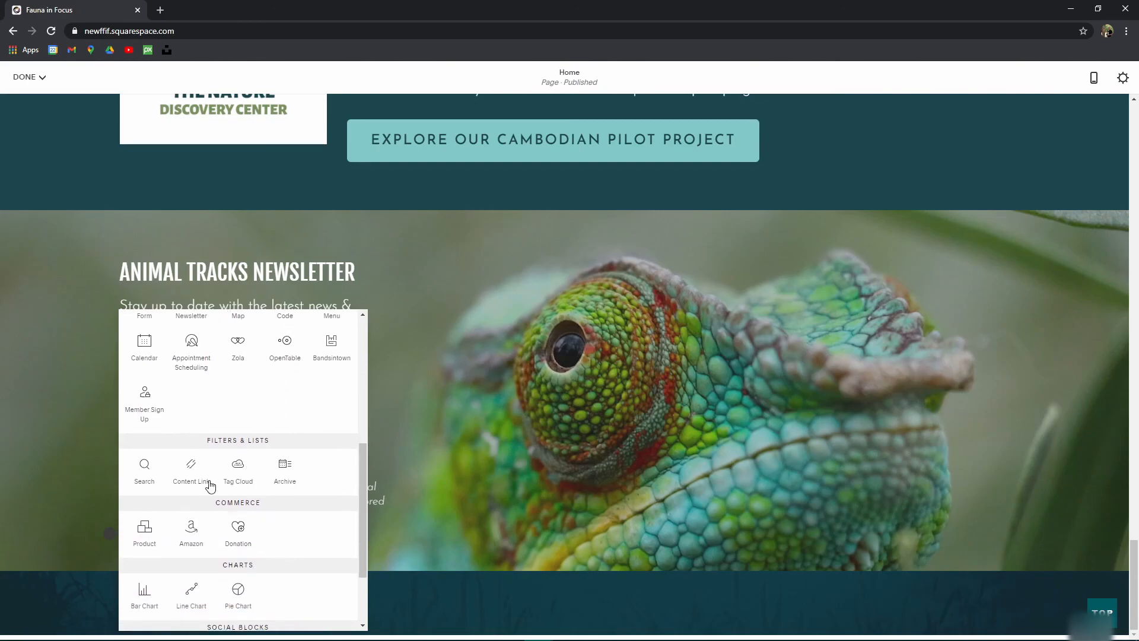
pyautogui.click(237, 532)
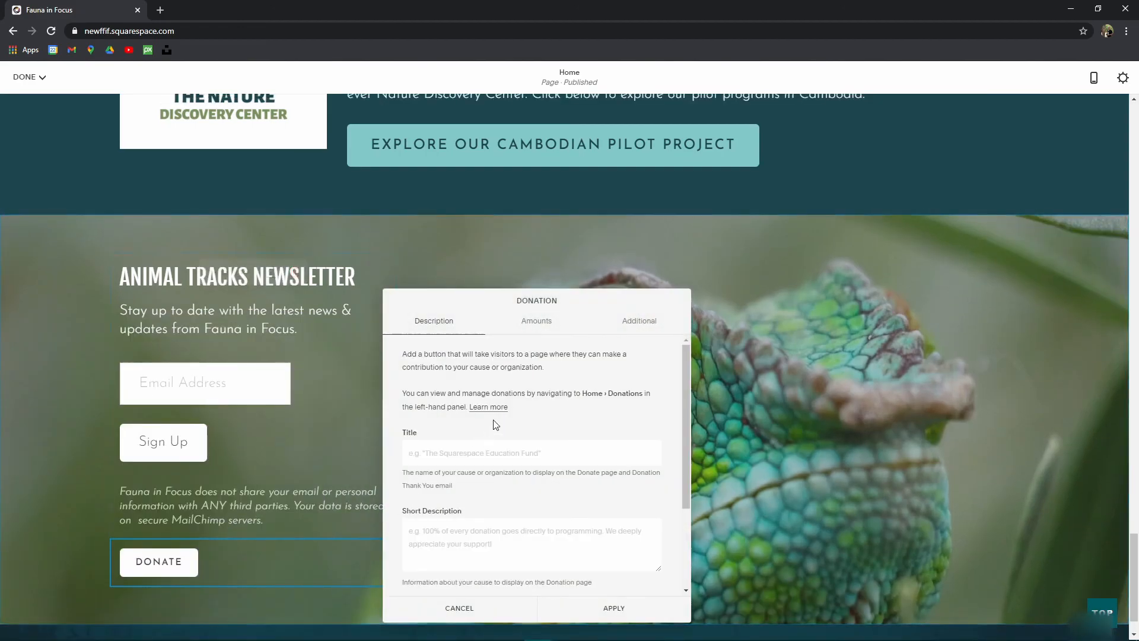
pyautogui.scroll(-3, 394, 497)
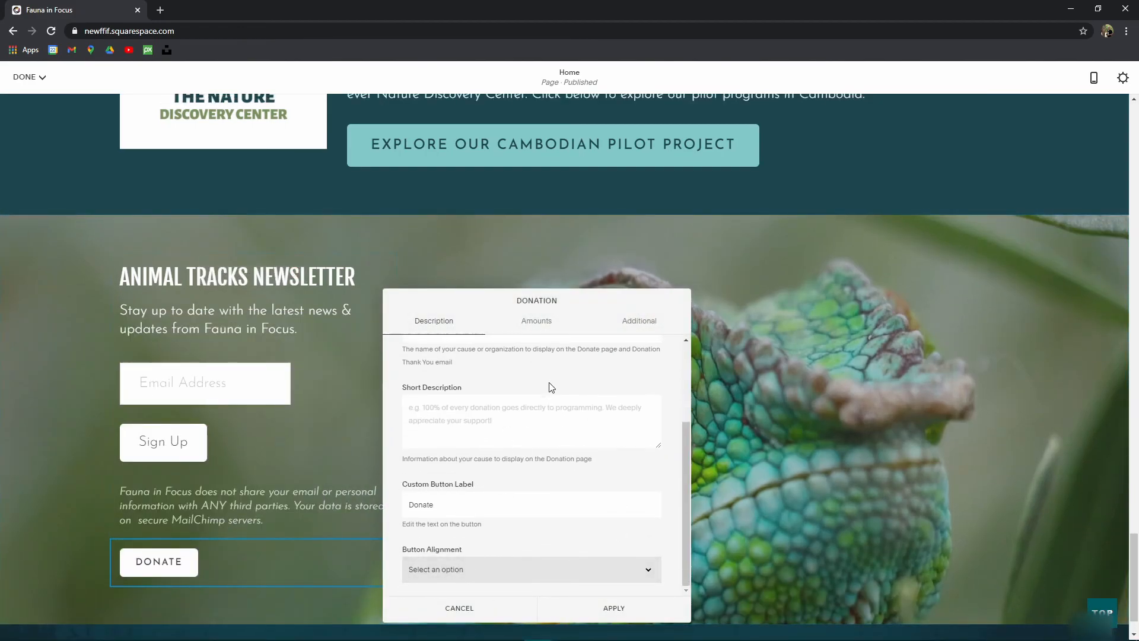
pyautogui.click(539, 323)
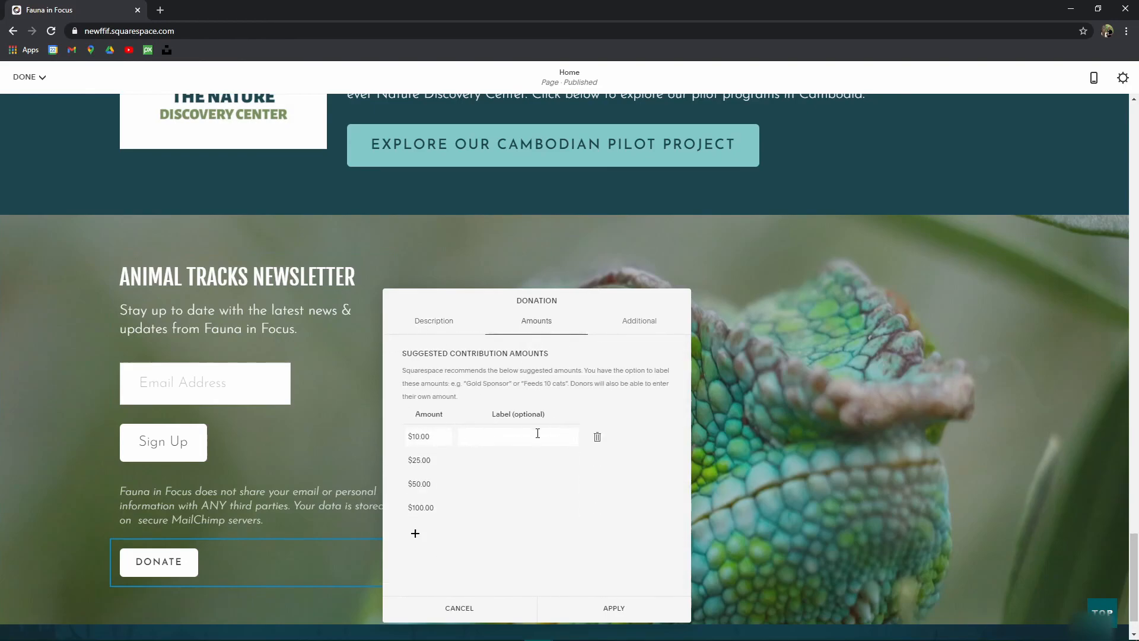
pyautogui.click(646, 325)
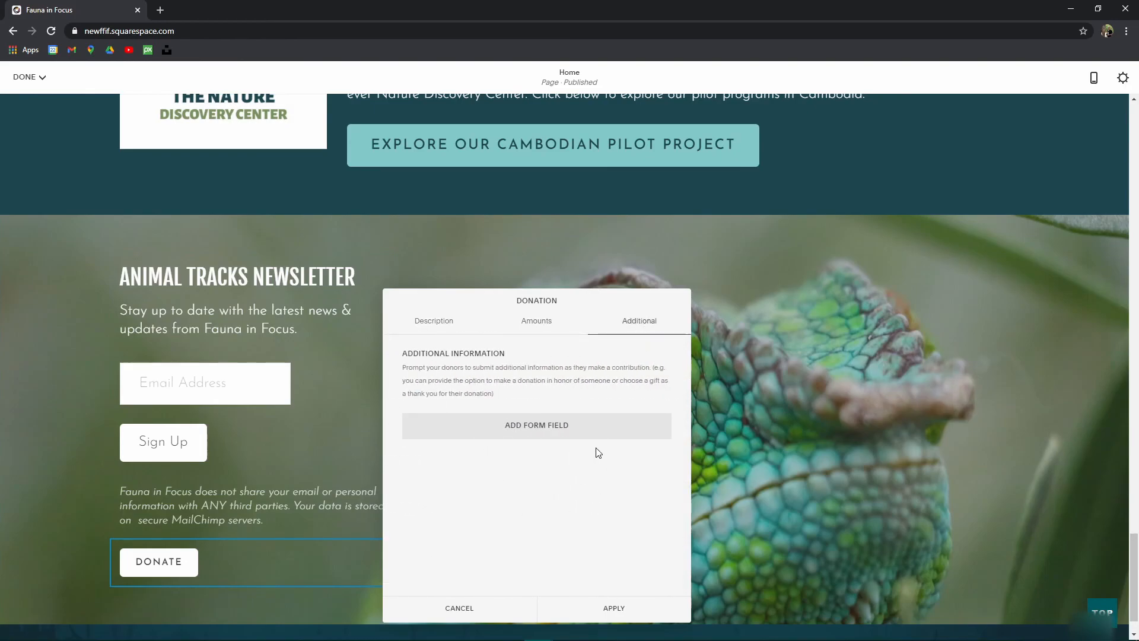
pyautogui.click(443, 331)
pyautogui.scroll(-5, 475, 407)
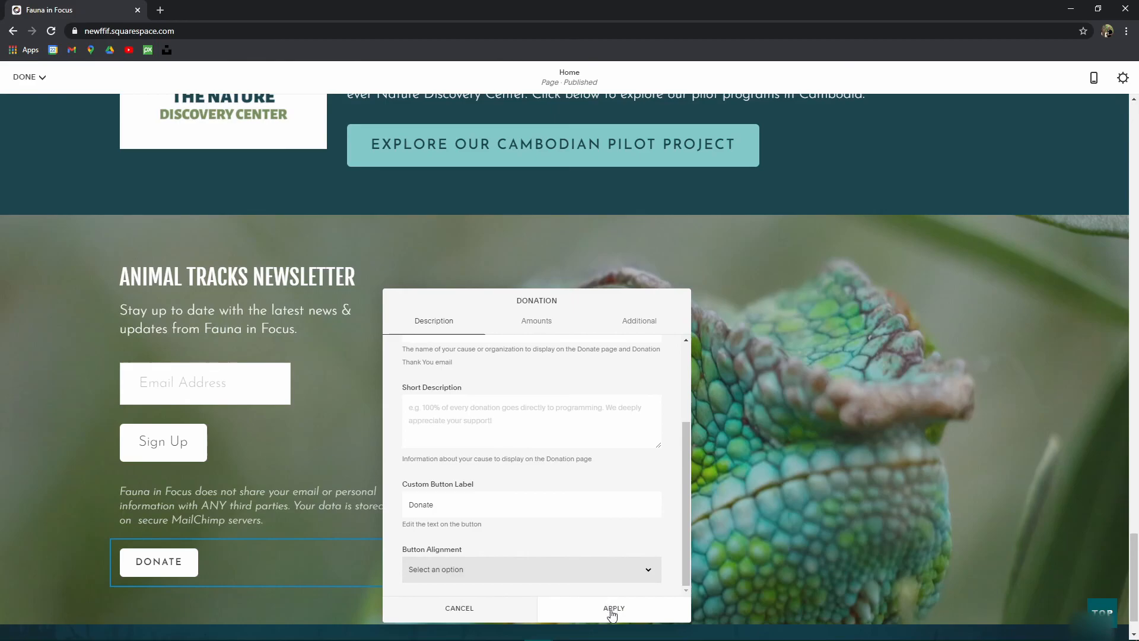
pyautogui.scroll(3, 489, 446)
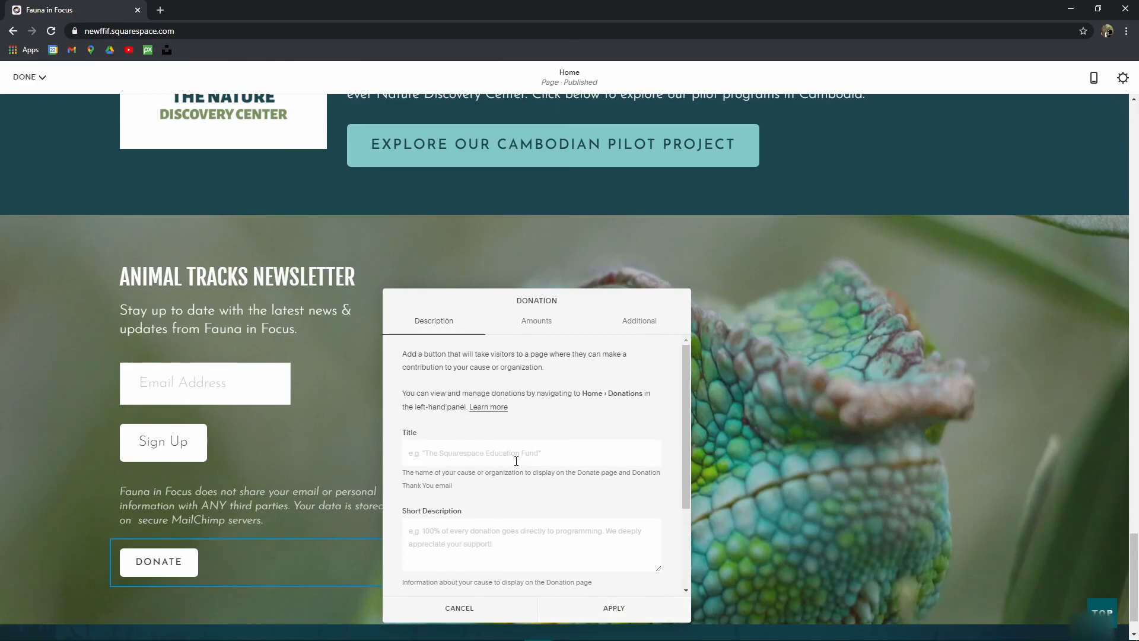
pyautogui.click(604, 607)
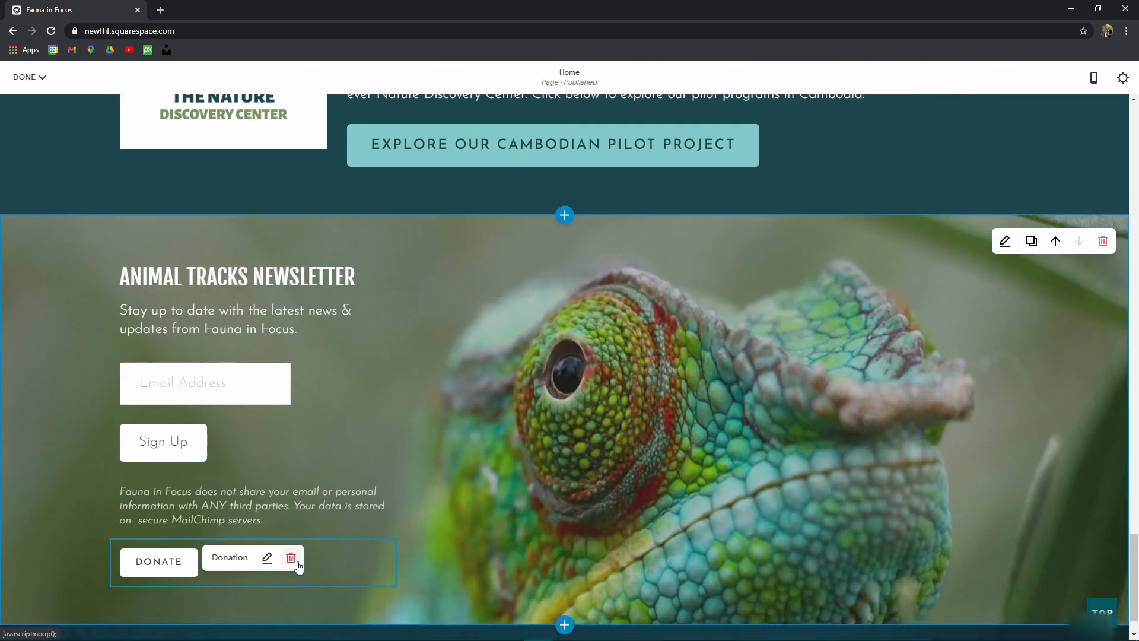
pyautogui.click(290, 558)
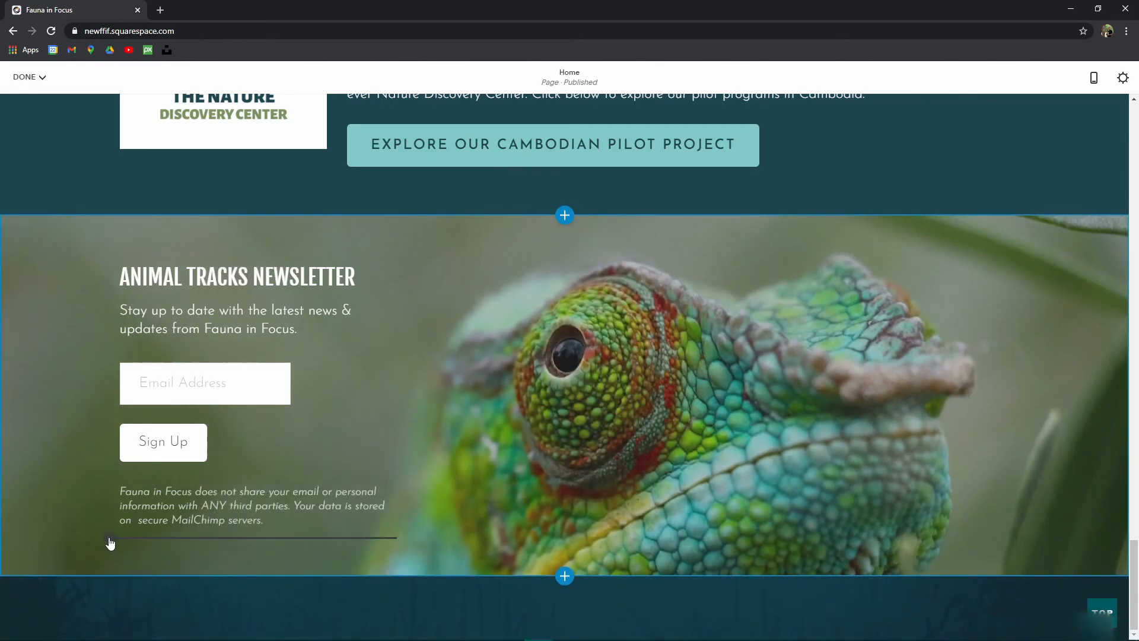
pyautogui.click(111, 537)
pyautogui.scroll(-6, 262, 465)
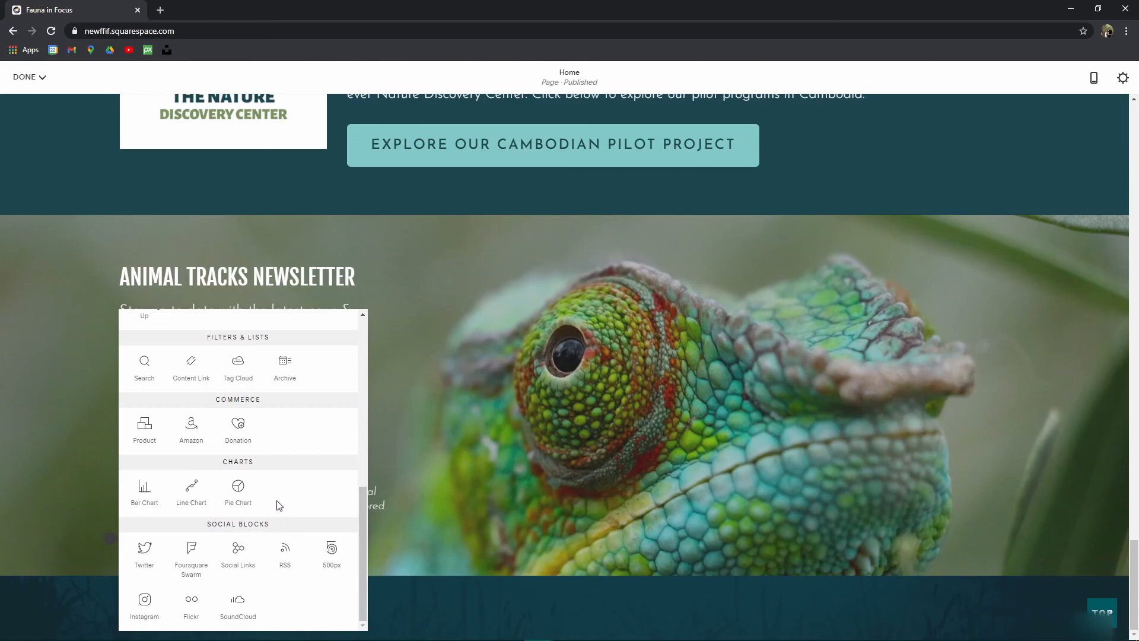
# Step: Insert a Bar Chart block, switch it to Pie Chart, view its CSV data, then cancel
pyautogui.click(143, 488)
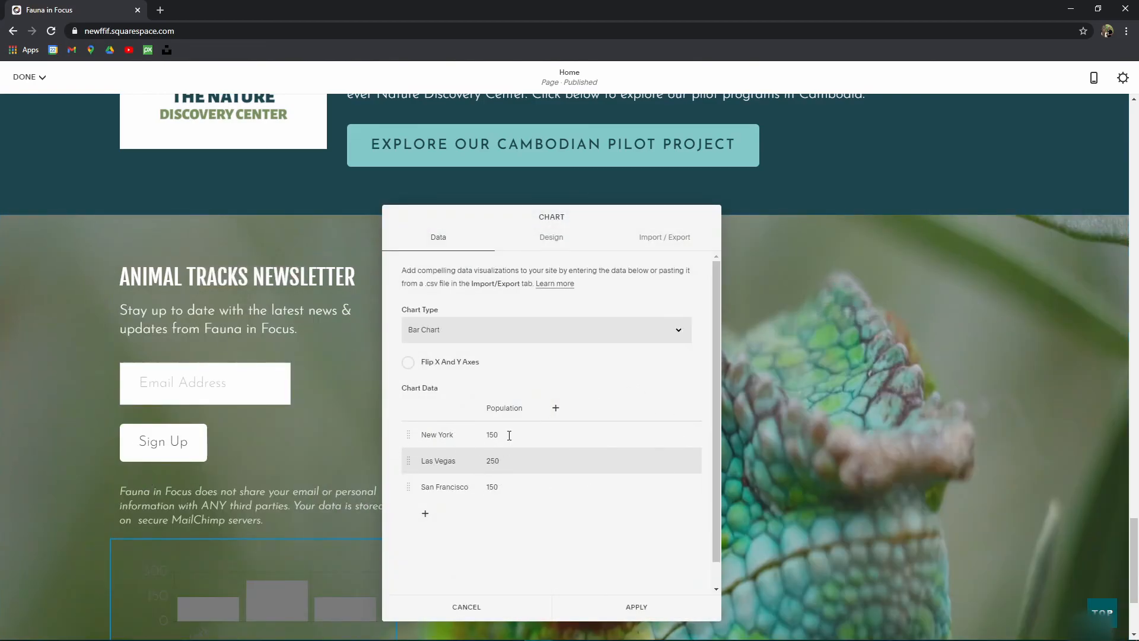
pyautogui.click(541, 334)
pyautogui.click(442, 368)
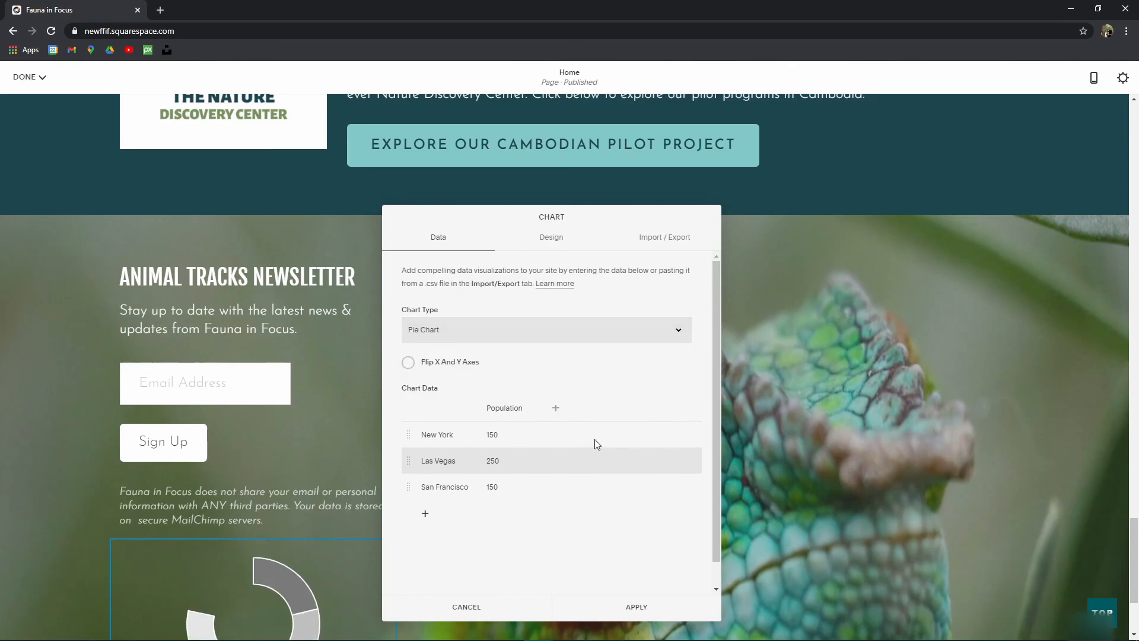
pyautogui.scroll(-3, 288, 542)
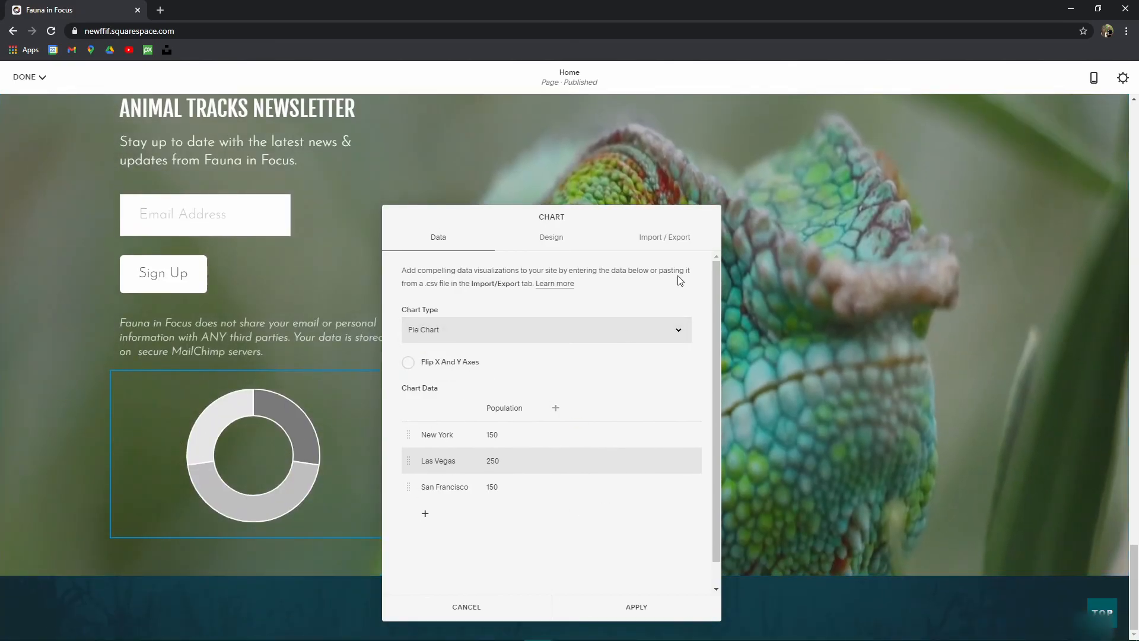
pyautogui.click(674, 240)
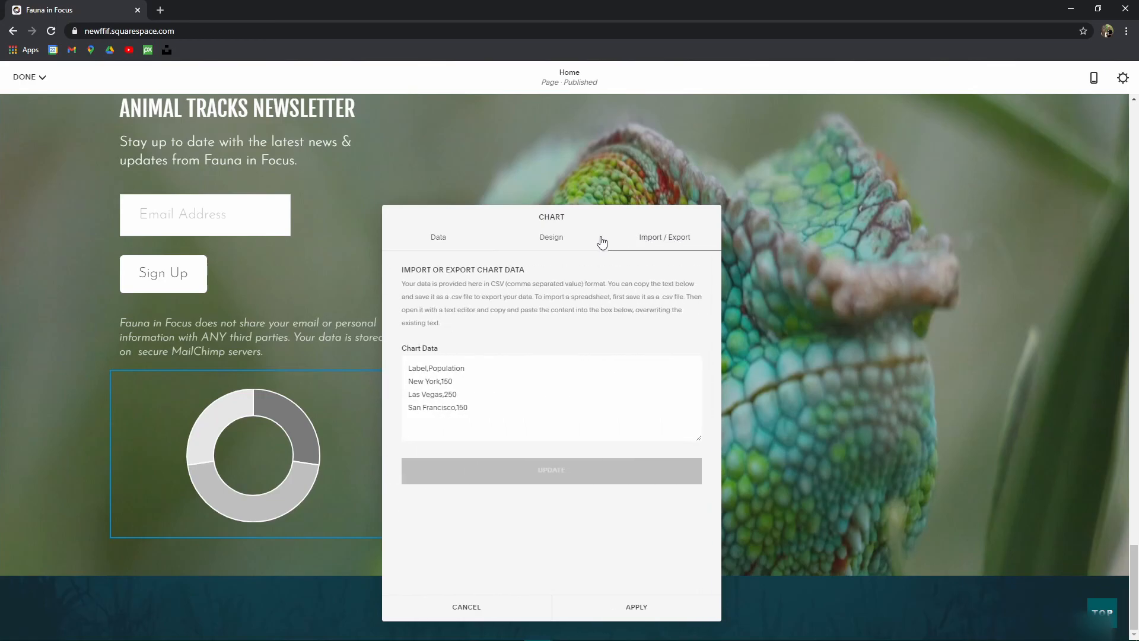
pyautogui.click(461, 610)
# Step: Discard the unsaved chart changes and delete the chart block from the newsletter section
pyautogui.click(460, 615)
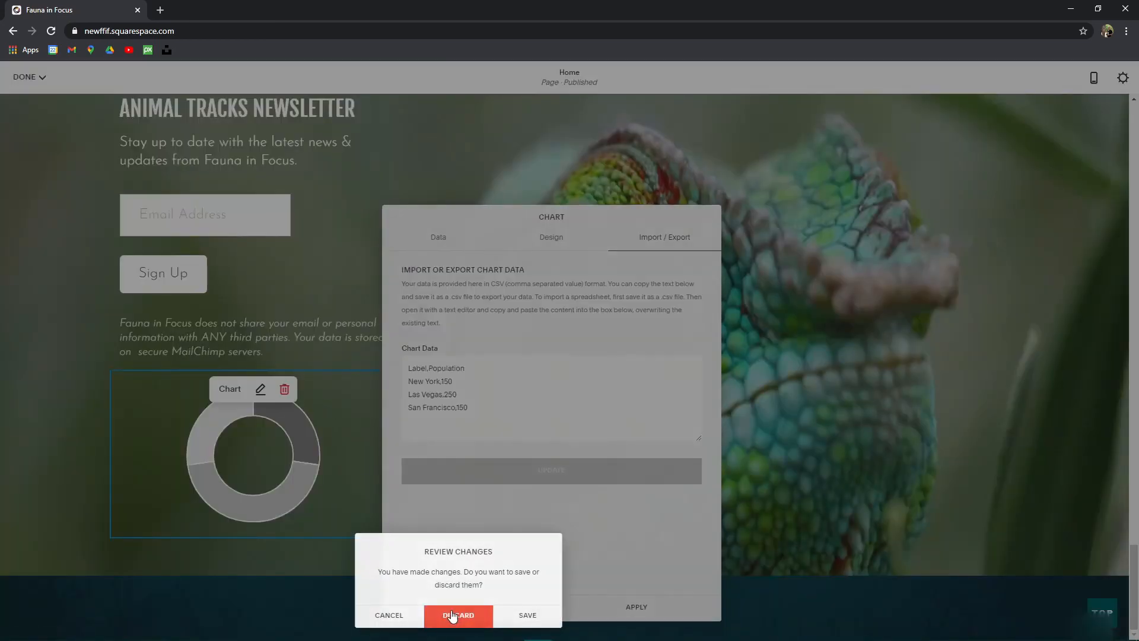
pyautogui.click(284, 389)
pyautogui.click(342, 404)
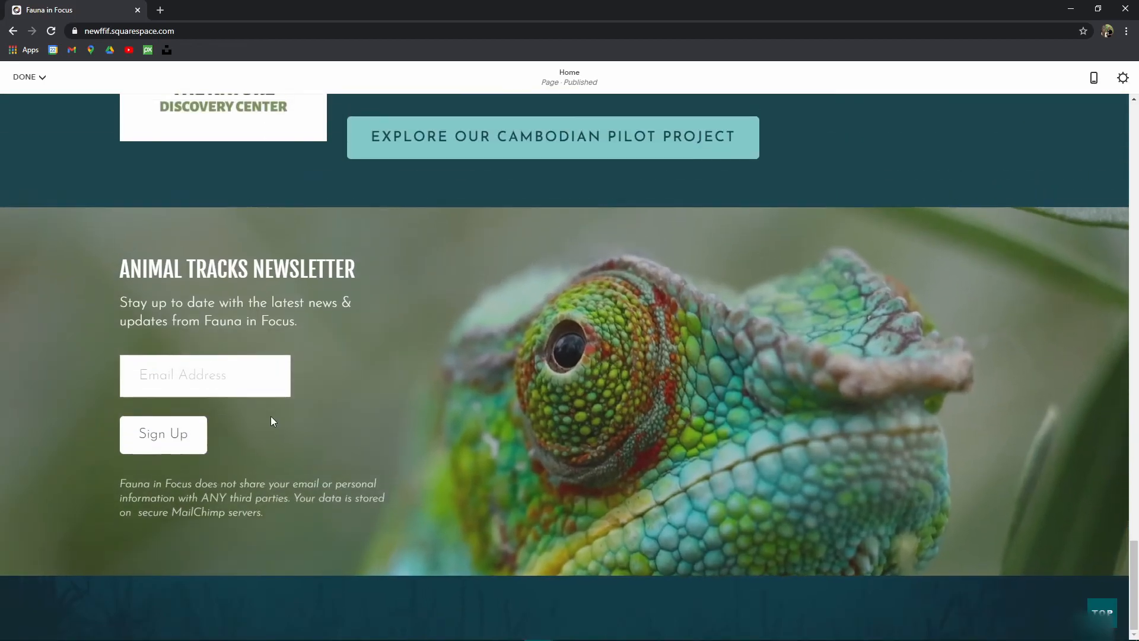
# Step: Add a Social Links block to the newsletter section, apply it, and save the Home page
pyautogui.click(110, 535)
pyautogui.scroll(-5, 288, 469)
pyautogui.scroll(-2, 291, 475)
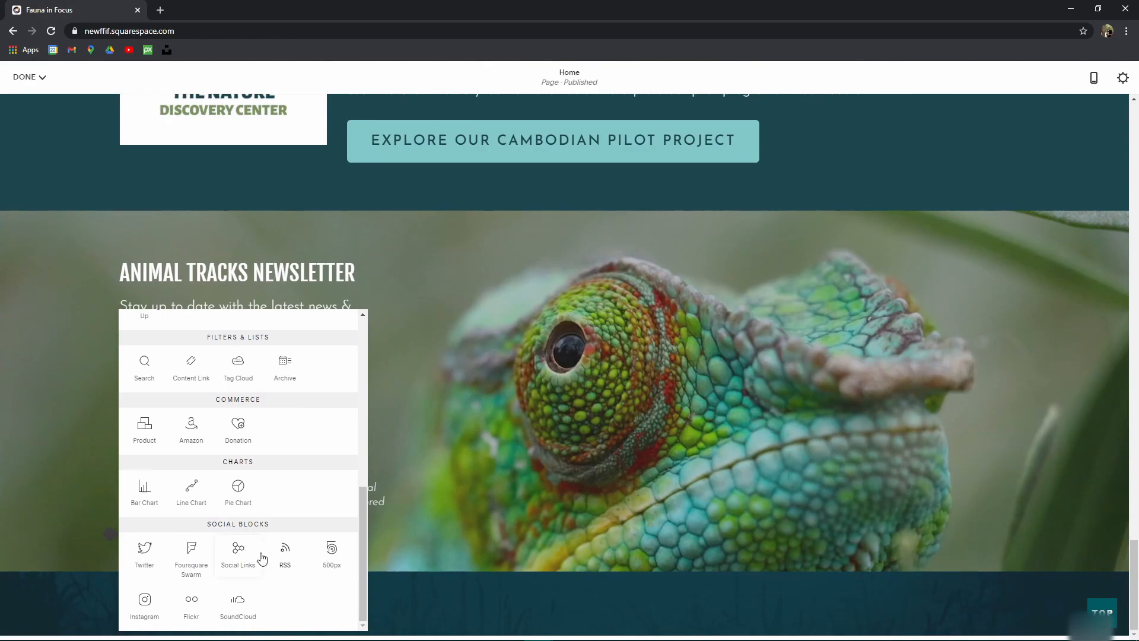
pyautogui.click(237, 551)
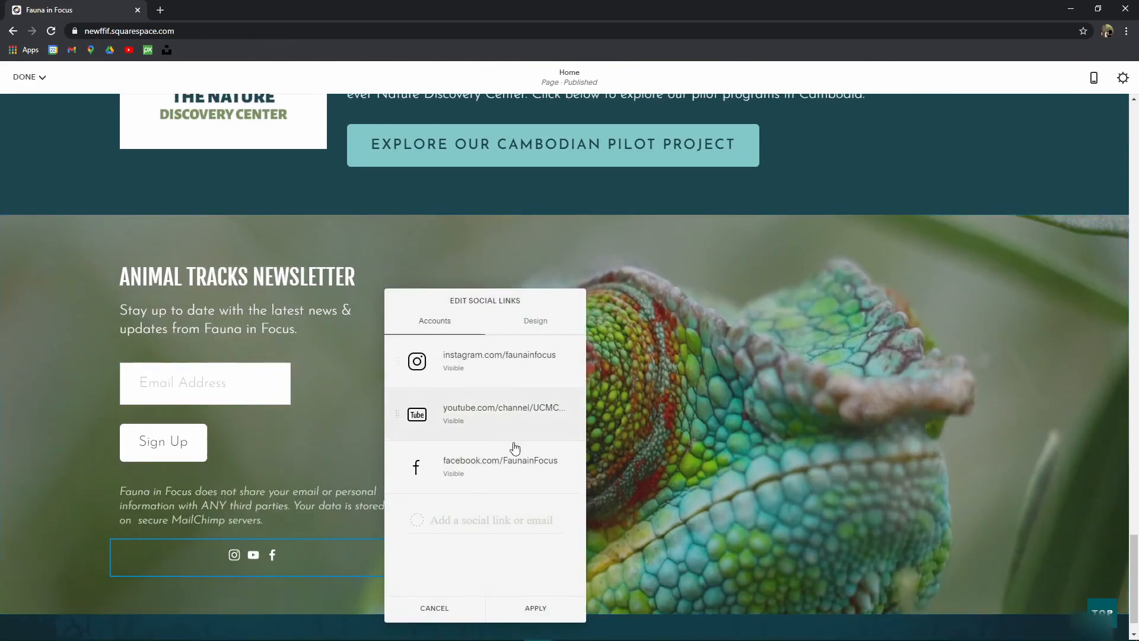
pyautogui.scroll(20, 885, 235)
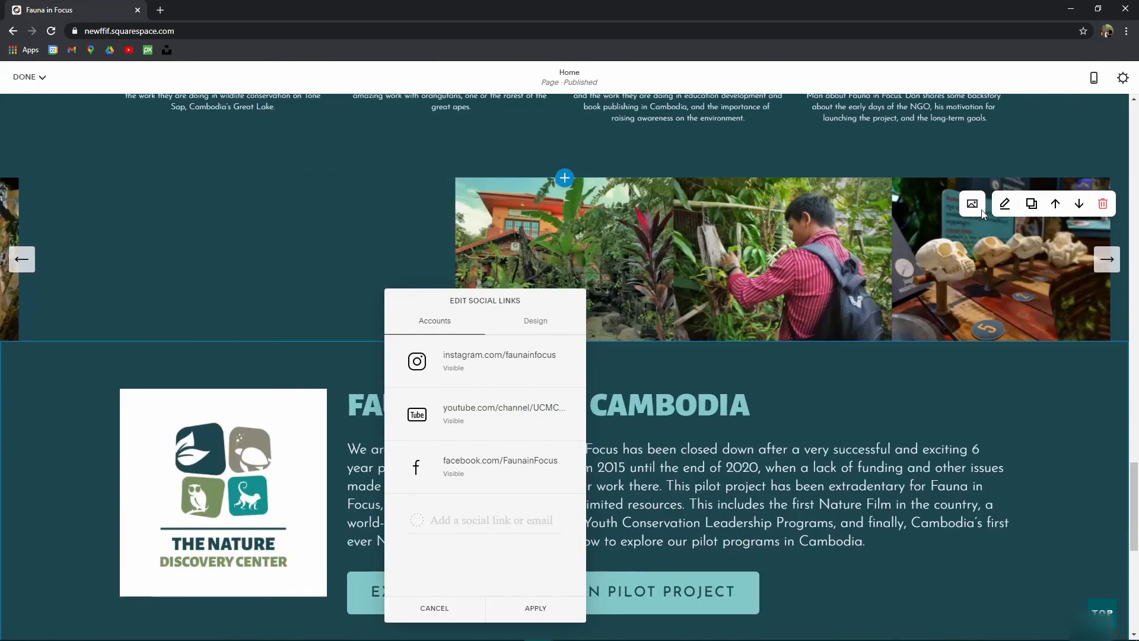
pyautogui.scroll(5, 1037, 150)
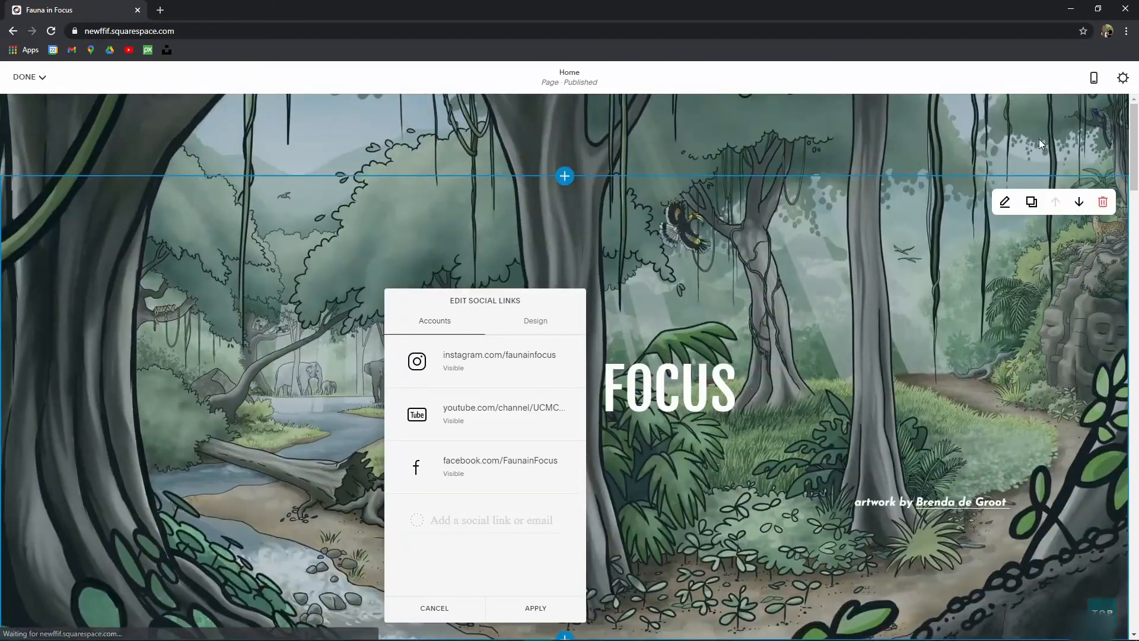
pyautogui.click(534, 609)
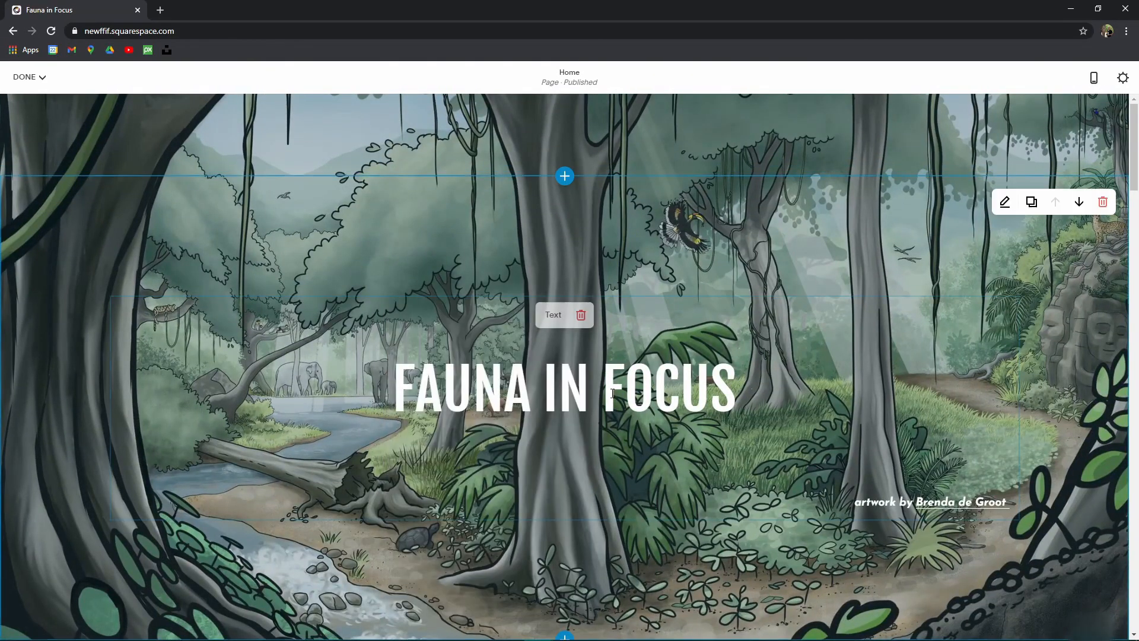
pyautogui.click(29, 77)
pyautogui.click(80, 109)
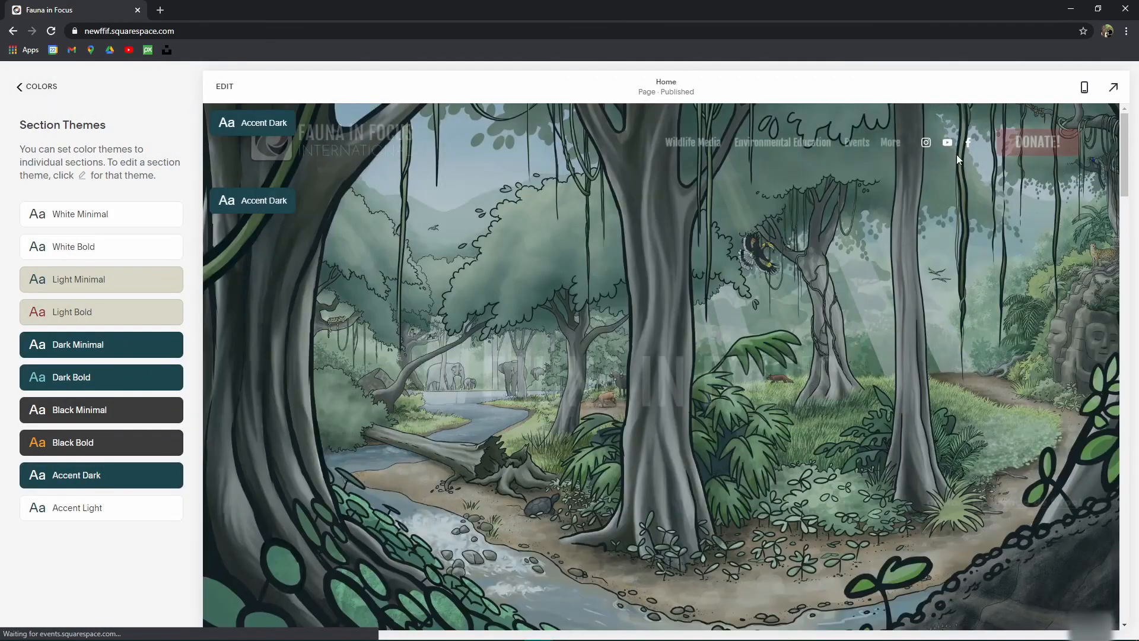
# Step: Re-enter editing, delete the Social Links block under the newsletter, and bring up the block picker
pyautogui.scroll(-20, 877, 226)
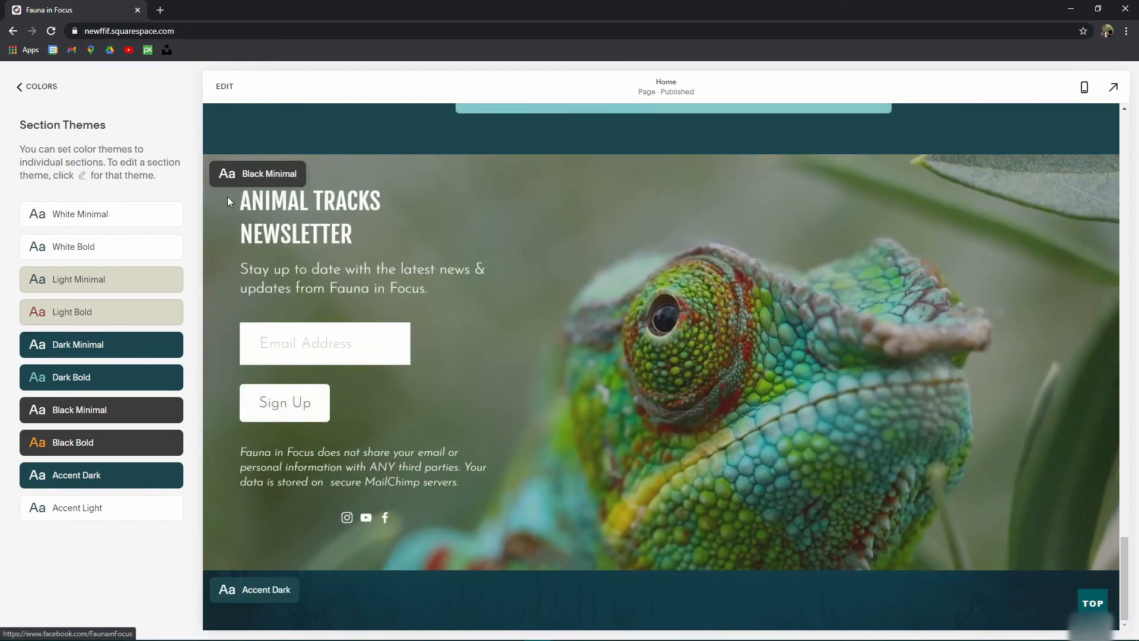
pyautogui.click(225, 86)
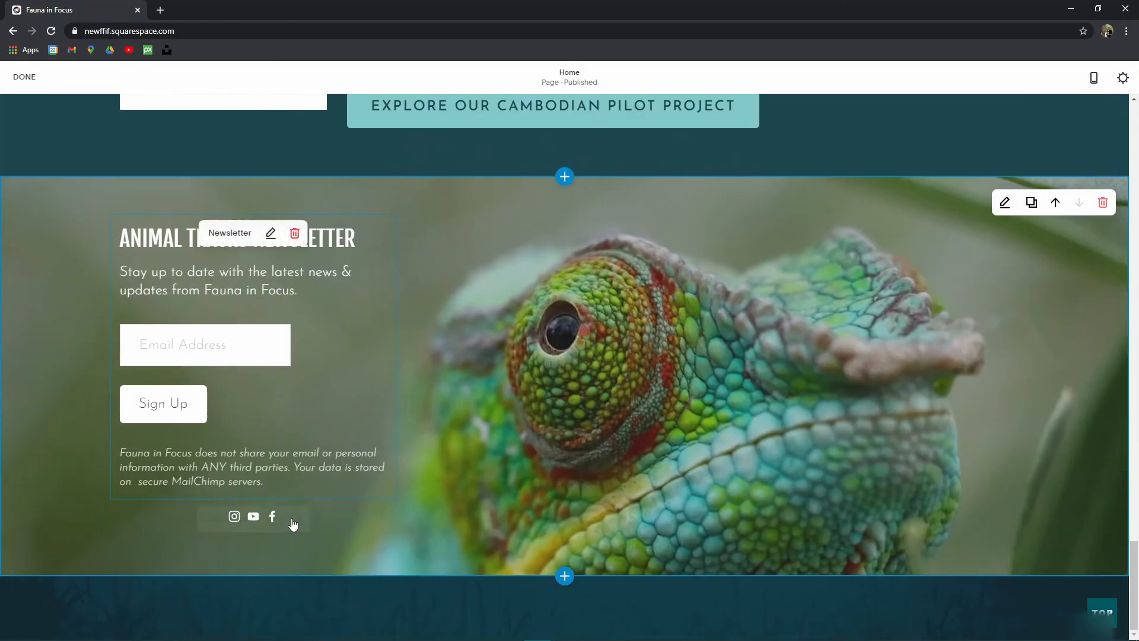
pyautogui.click(295, 520)
pyautogui.click(349, 522)
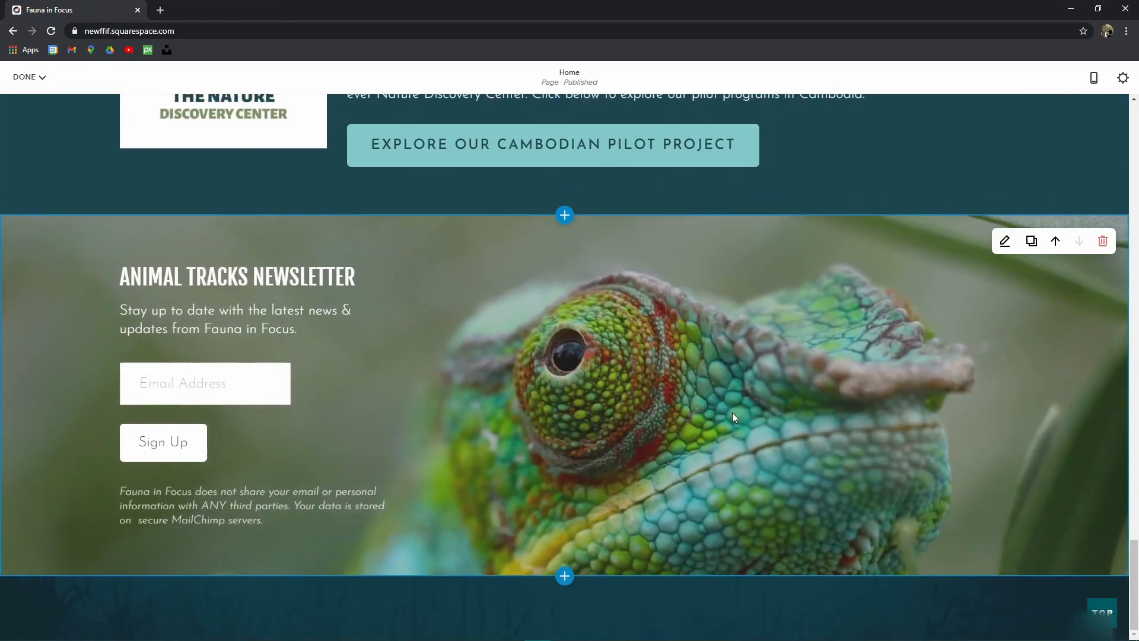
pyautogui.click(110, 537)
pyautogui.scroll(-5, 240, 504)
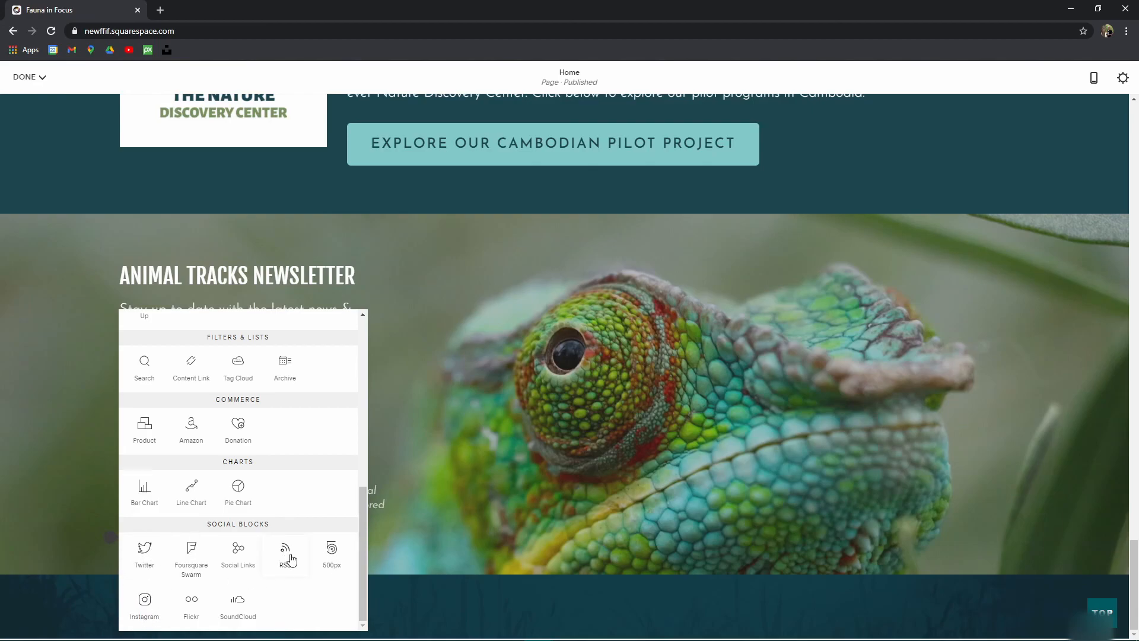
# Step: Exit the editor discarding all unsaved changes, and go back to the Colors panel
pyautogui.moveTo(362, 578); pyautogui.dragTo(366, 414)
pyautogui.press('Escape')
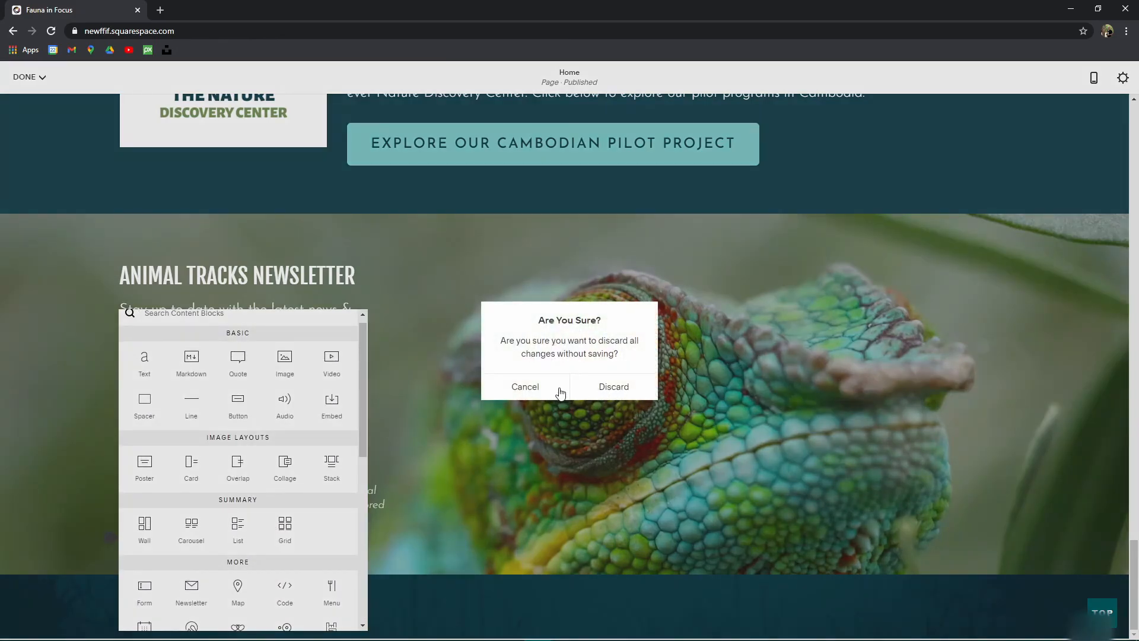
pyautogui.click(612, 387)
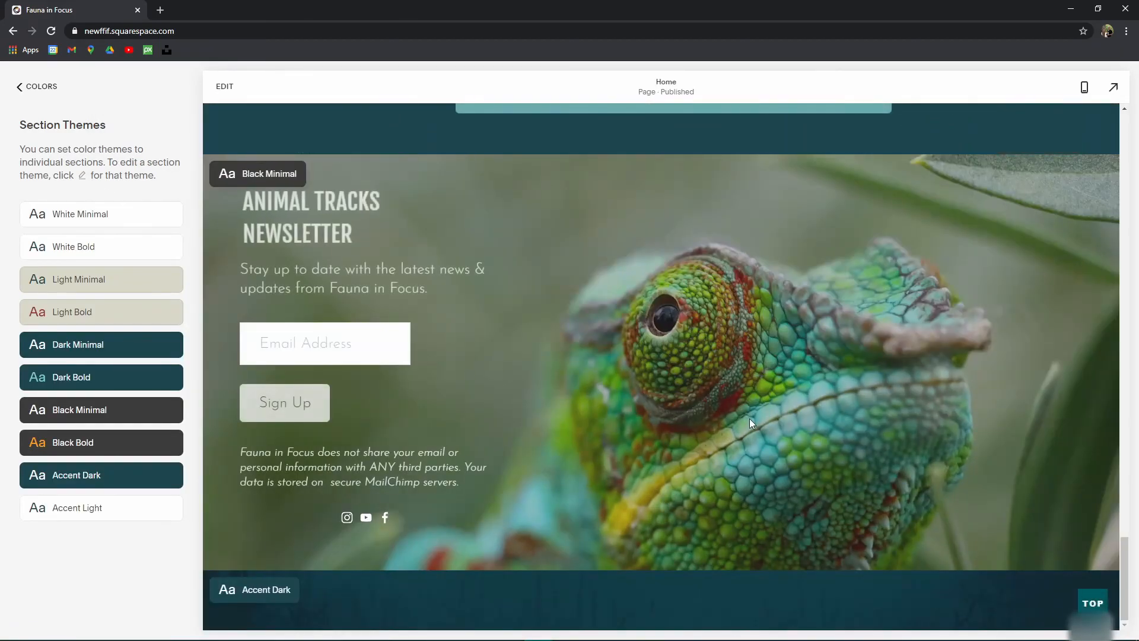
pyautogui.click(24, 87)
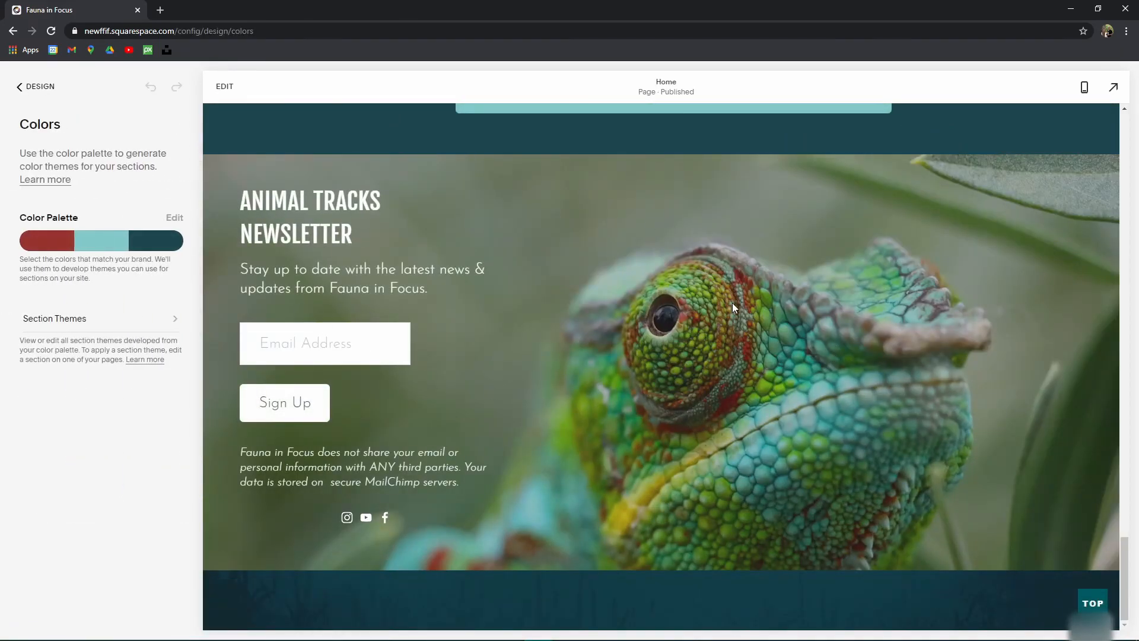
pyautogui.scroll(15, 766, 397)
pyautogui.moveTo(1121, 433); pyautogui.dragTo(1104, 126)
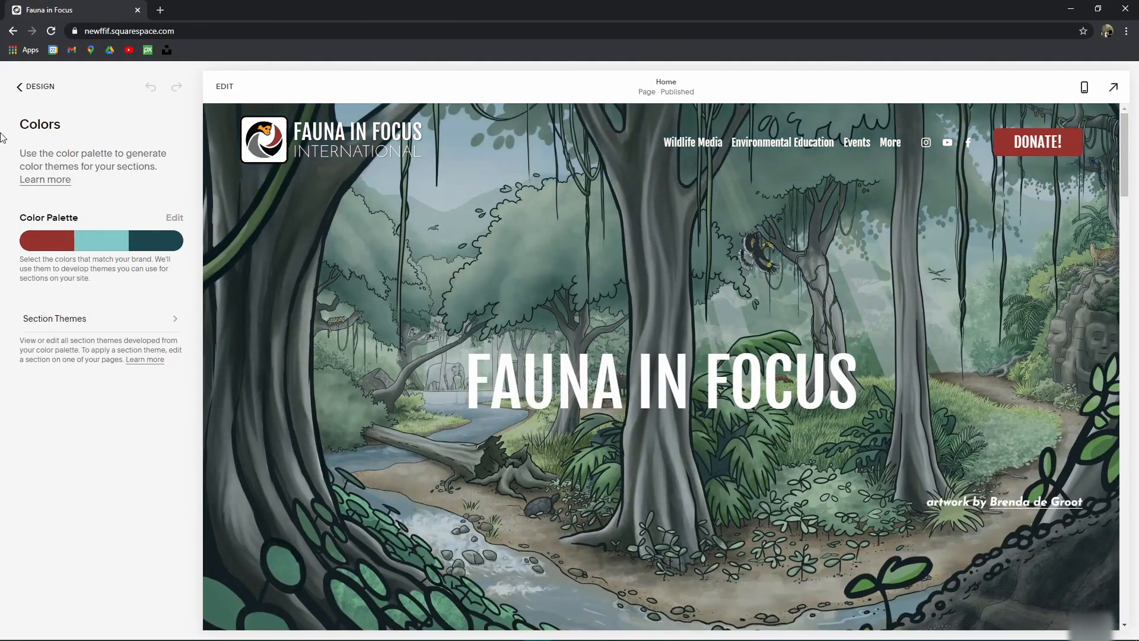
# Step: Return to the Design menu, scroll through the full Home page preview, then back to the main menu
pyautogui.click(35, 90)
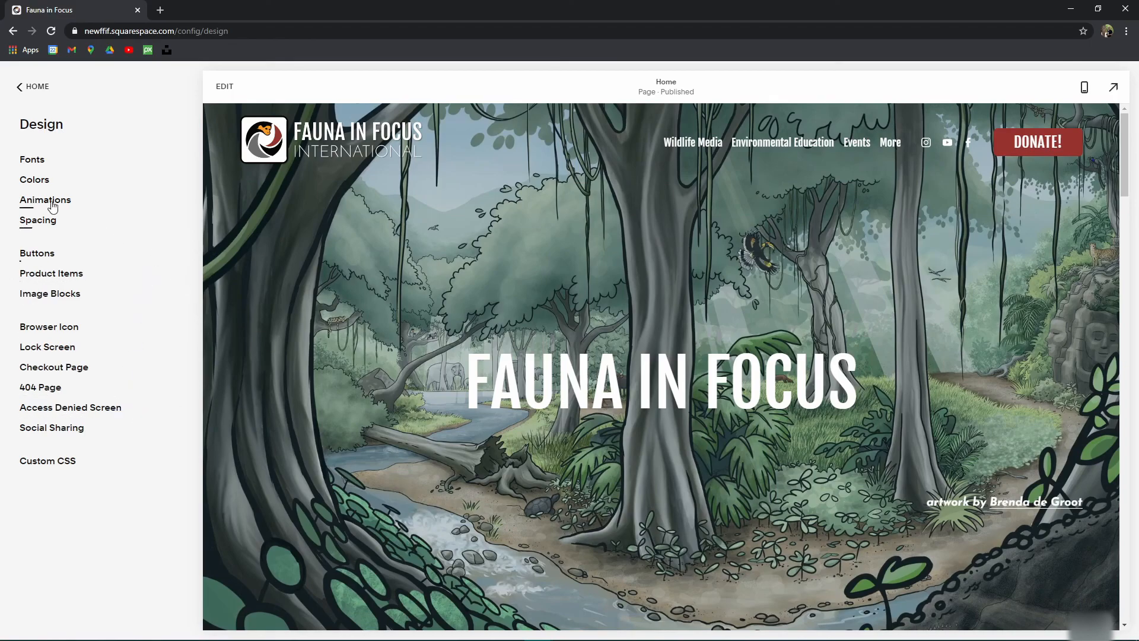
pyautogui.scroll(-10, 663, 373)
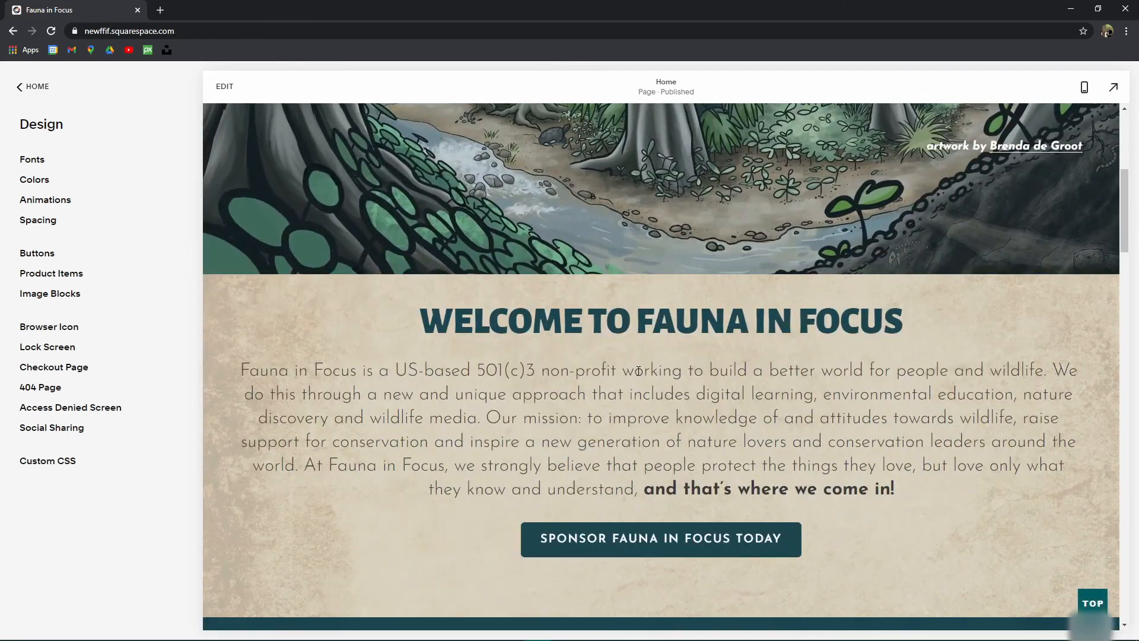
pyautogui.scroll(-10, 611, 380)
pyautogui.scroll(-8, 611, 380)
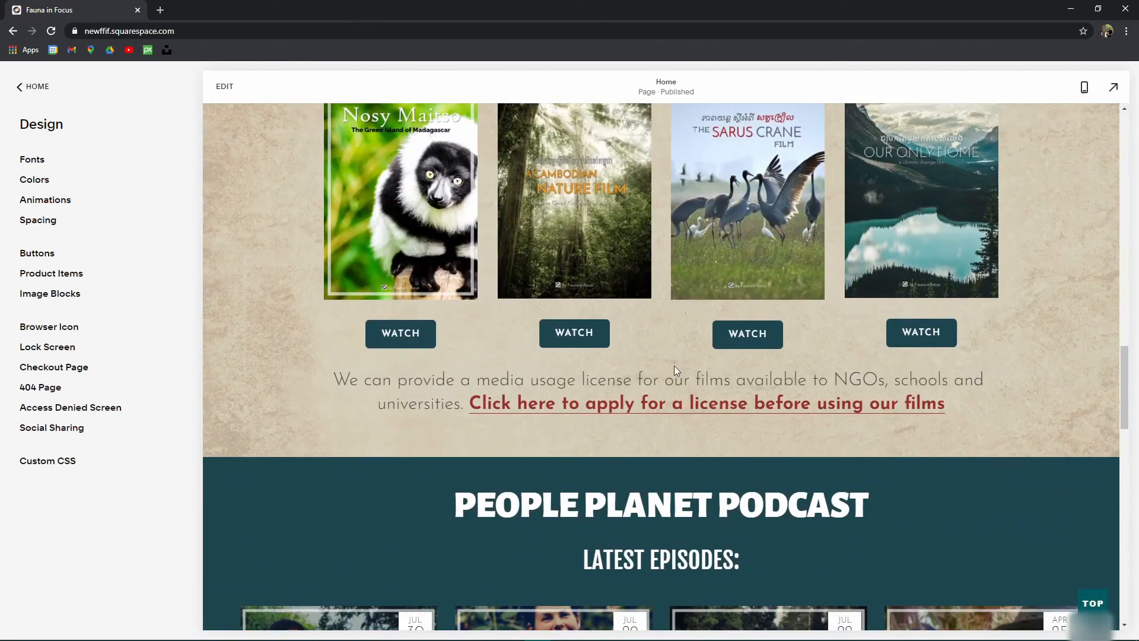
pyautogui.scroll(-5, 653, 380)
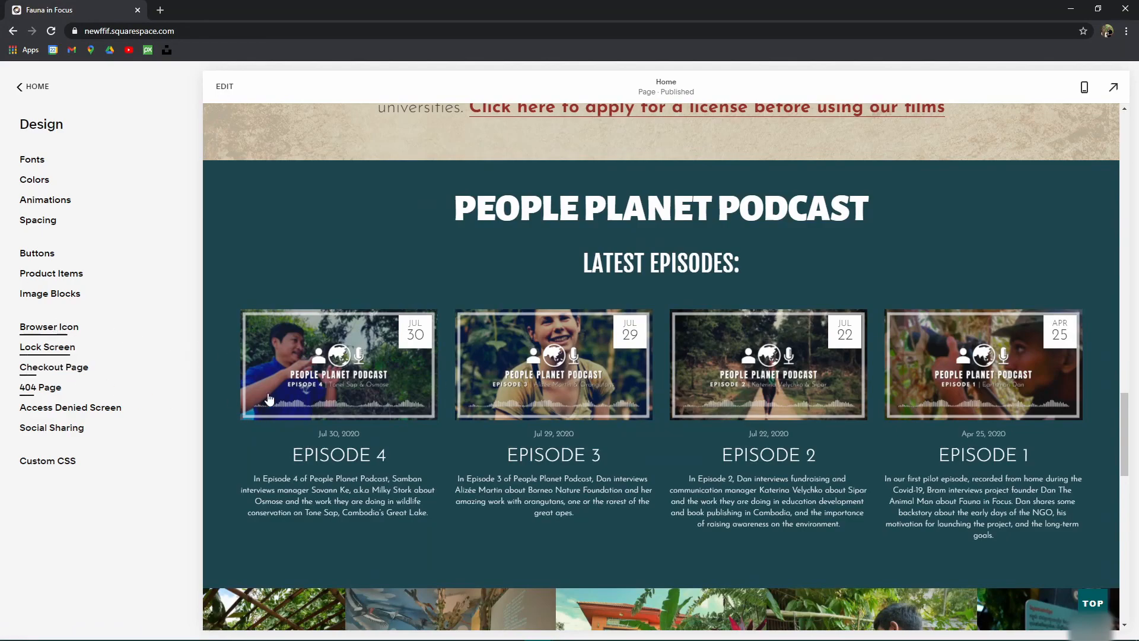
pyautogui.scroll(-6, 369, 328)
pyautogui.scroll(-9, 751, 432)
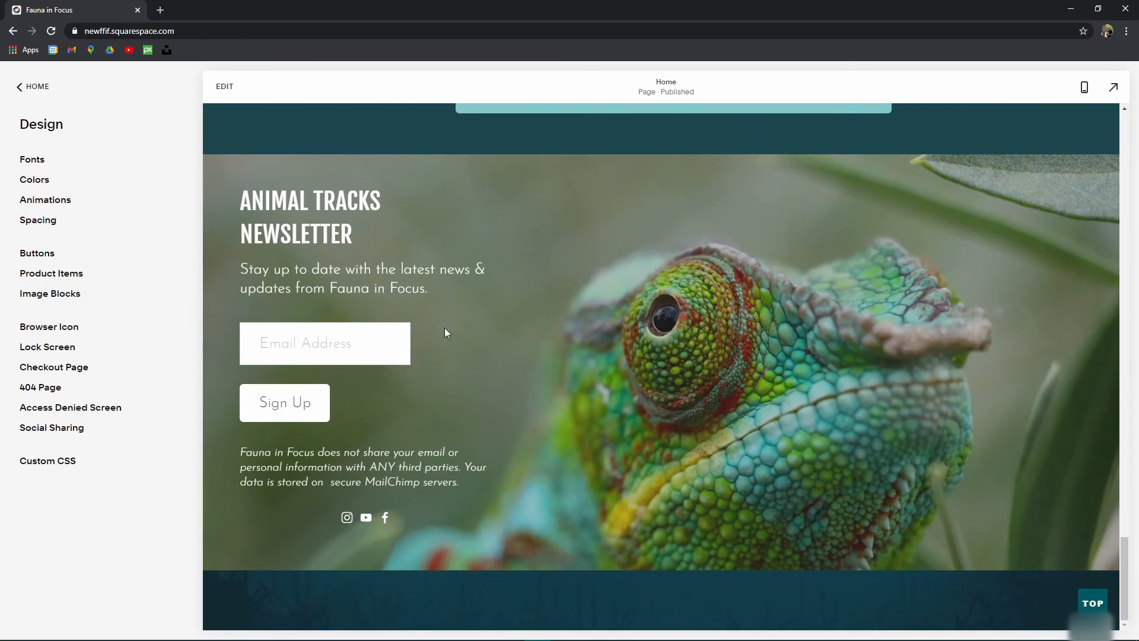
pyautogui.click(31, 87)
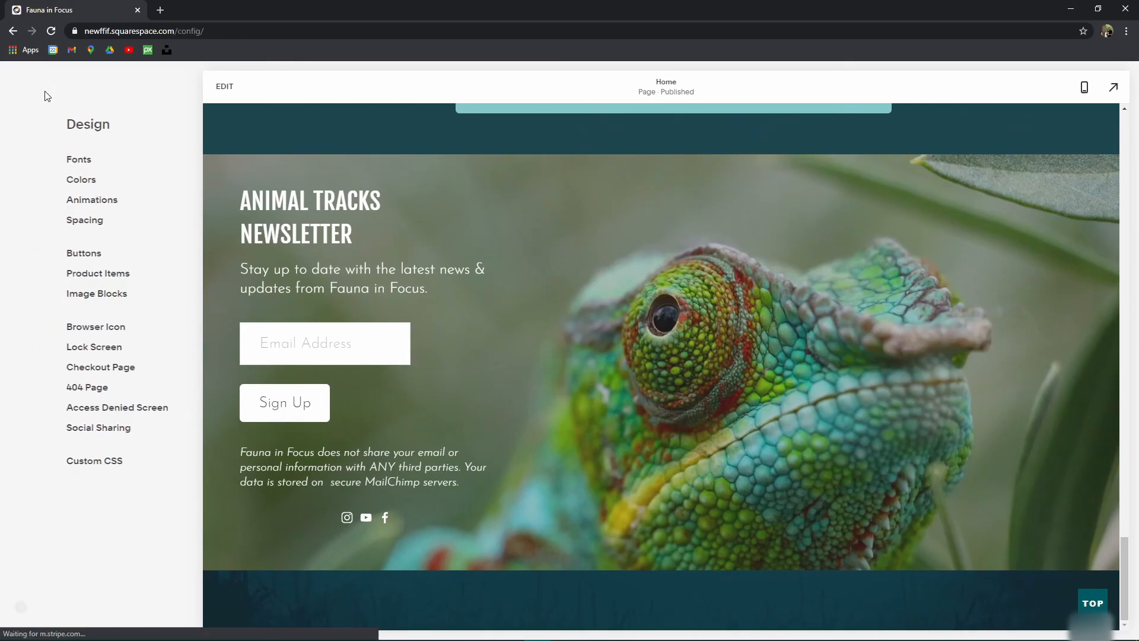
# Step: Open A Cambodian Nature Film from the Wildlife Media menu and scroll through its content
pyautogui.scroll(9, 715, 433)
pyautogui.scroll(20, 715, 433)
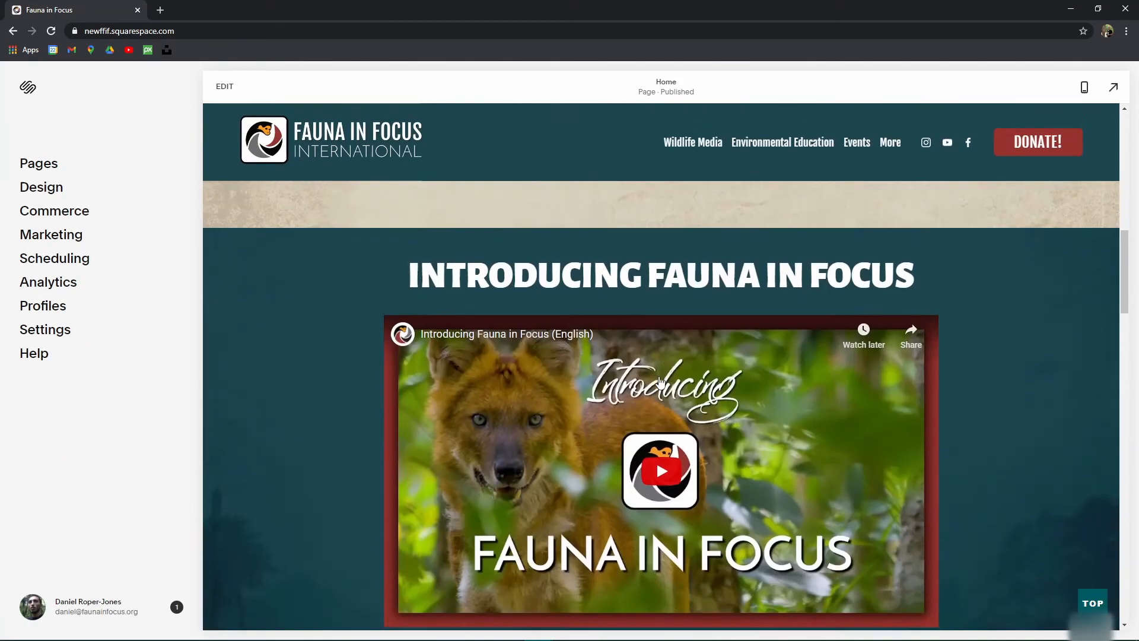
pyautogui.scroll(-6, 505, 279)
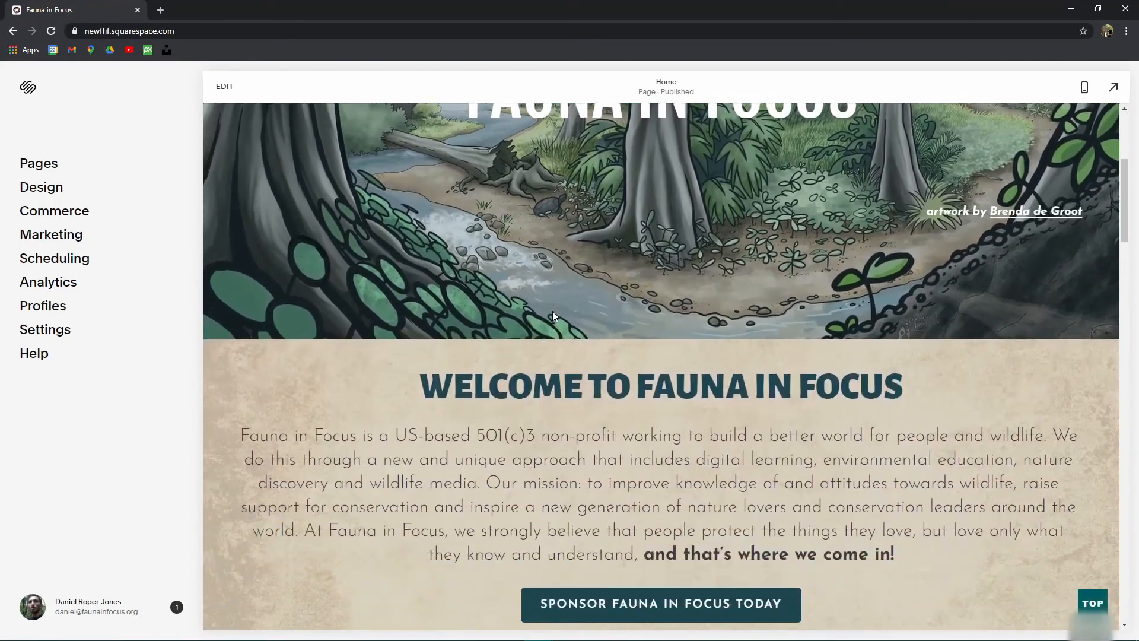
pyautogui.scroll(6, 553, 311)
pyautogui.moveTo(693, 143)
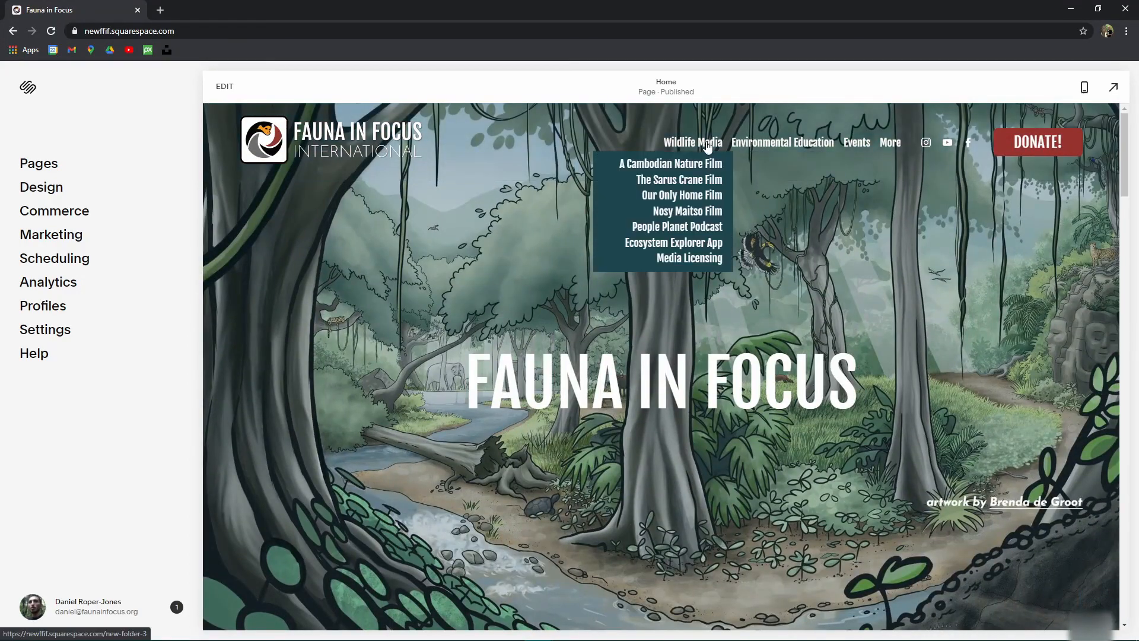
pyautogui.click(696, 167)
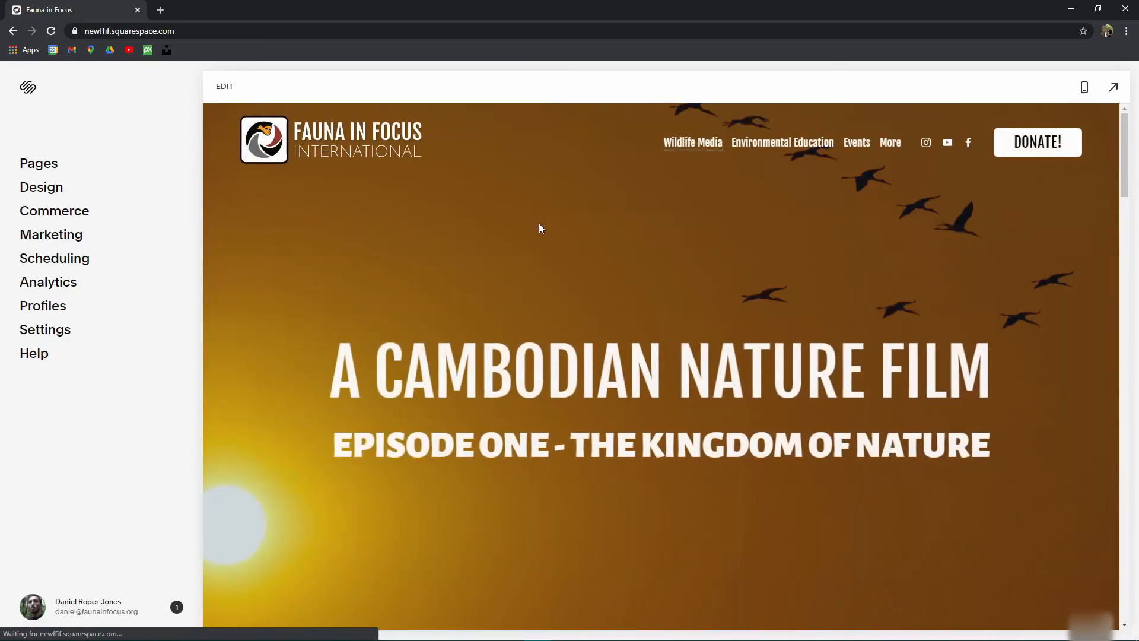
pyautogui.scroll(-10, 539, 223)
pyautogui.scroll(-15, 526, 229)
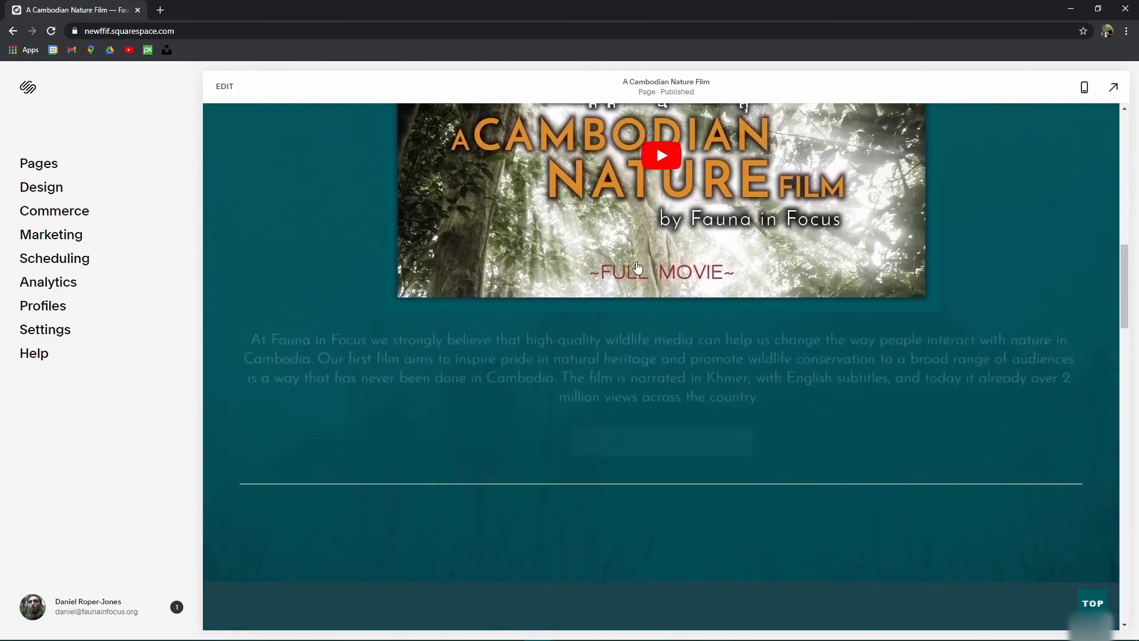
pyautogui.scroll(-15, 655, 273)
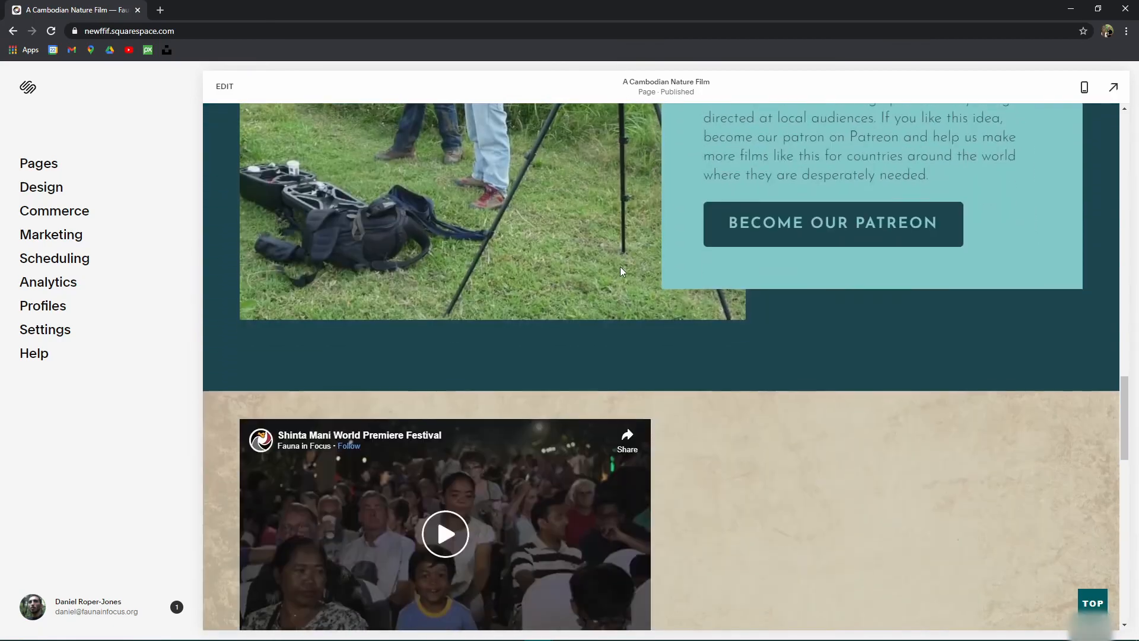
pyautogui.scroll(-10, 621, 270)
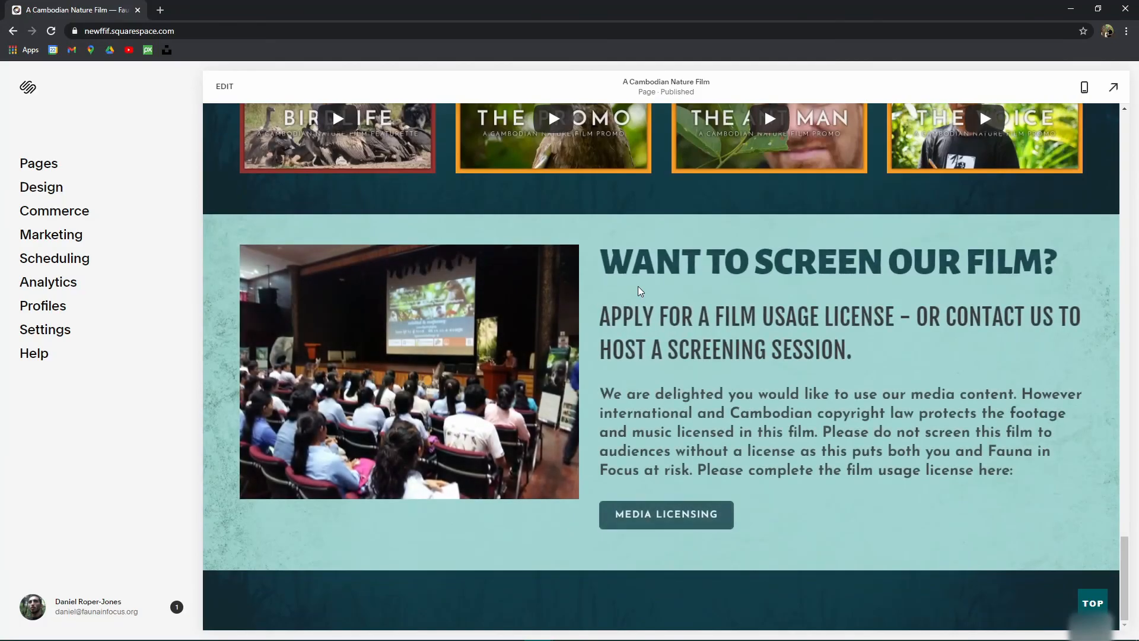
pyautogui.scroll(20, 598, 298)
pyautogui.scroll(10, 694, 384)
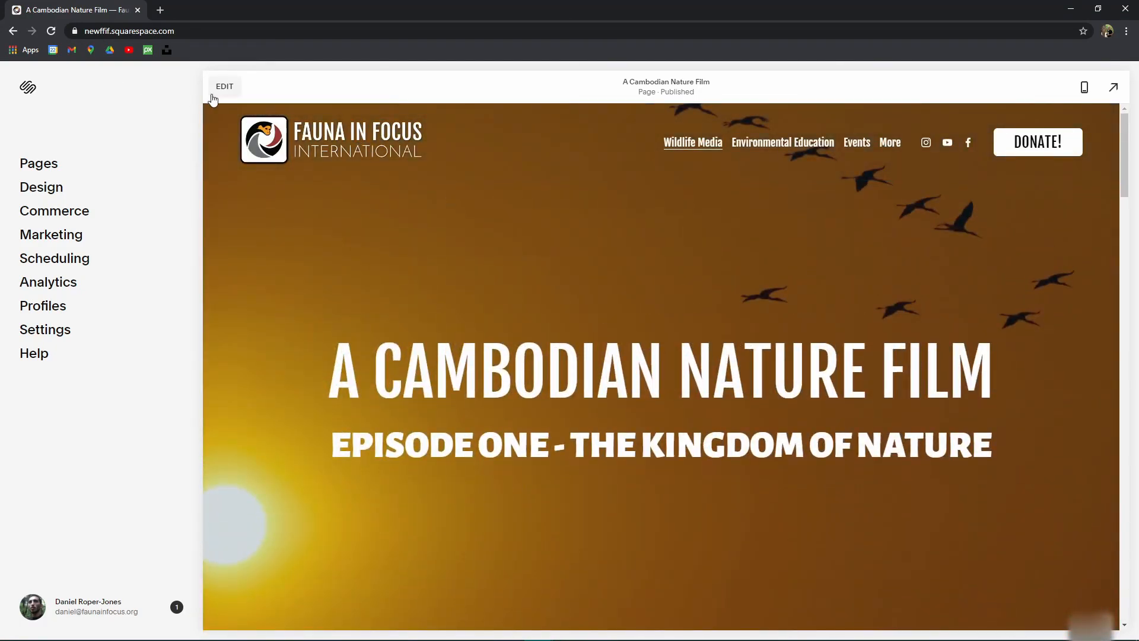
pyautogui.moveTo(786, 142)
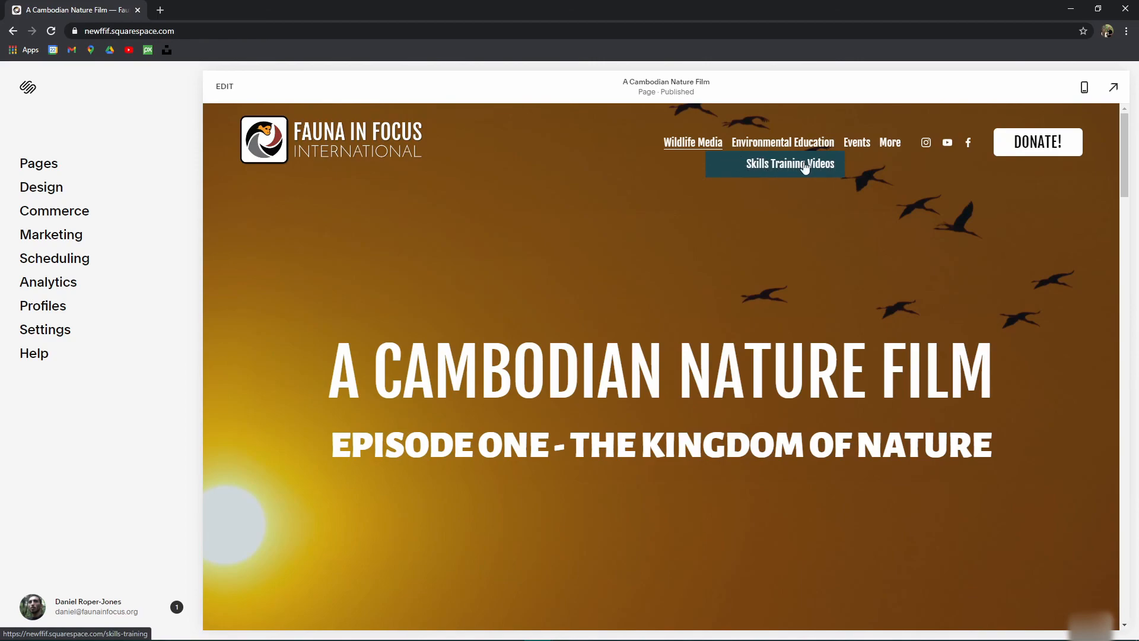
# Step: Open the EarthWeek! page and scroll down through its Events & Activities and back up
pyautogui.click(851, 165)
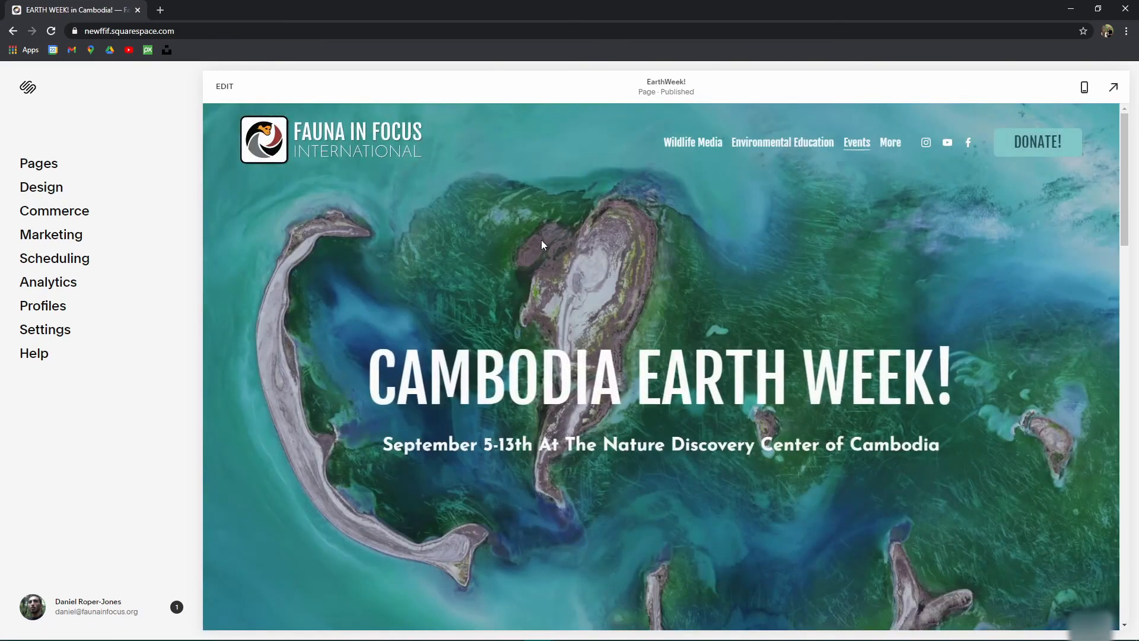
pyautogui.scroll(-15, 547, 238)
pyautogui.scroll(-4, 530, 289)
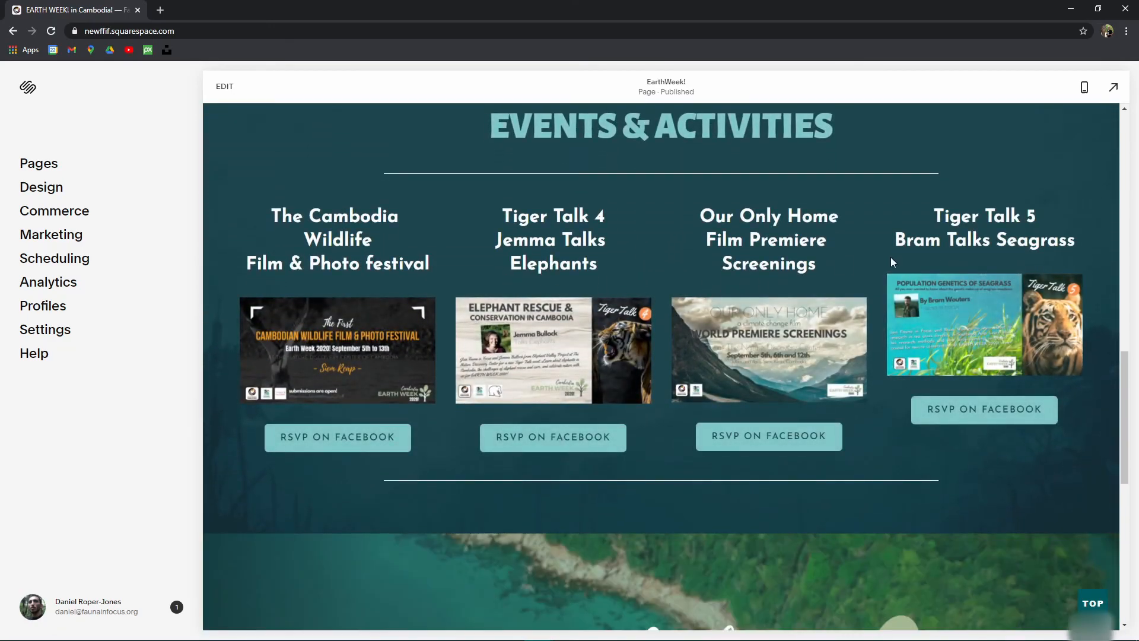
pyautogui.scroll(-7, 693, 251)
pyautogui.scroll(-2, 526, 247)
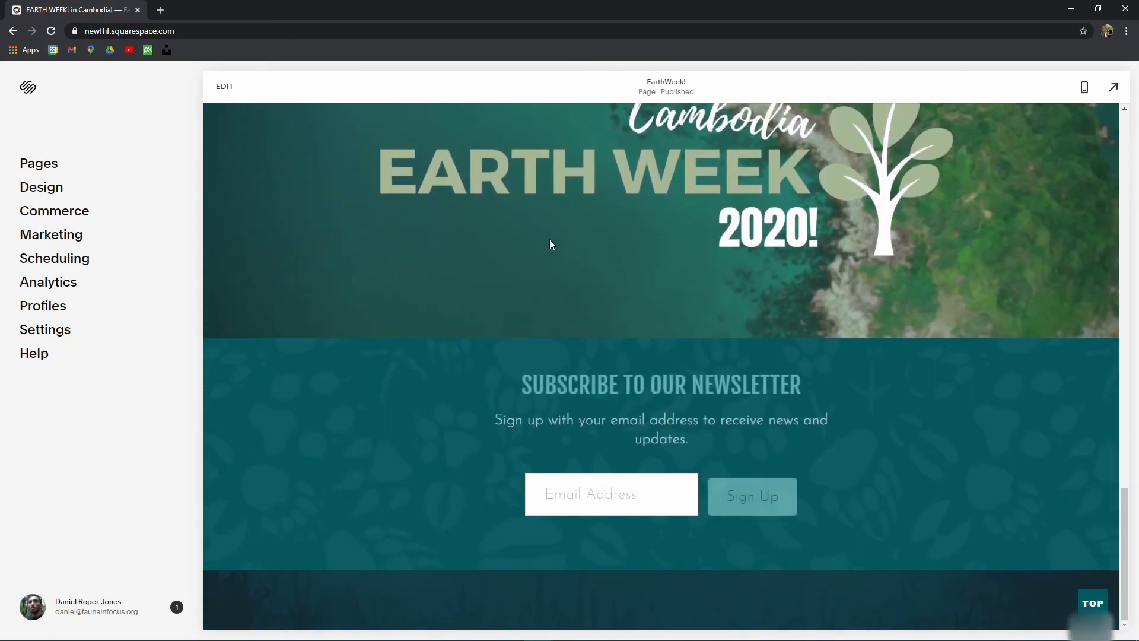
pyautogui.scroll(10, 489, 249)
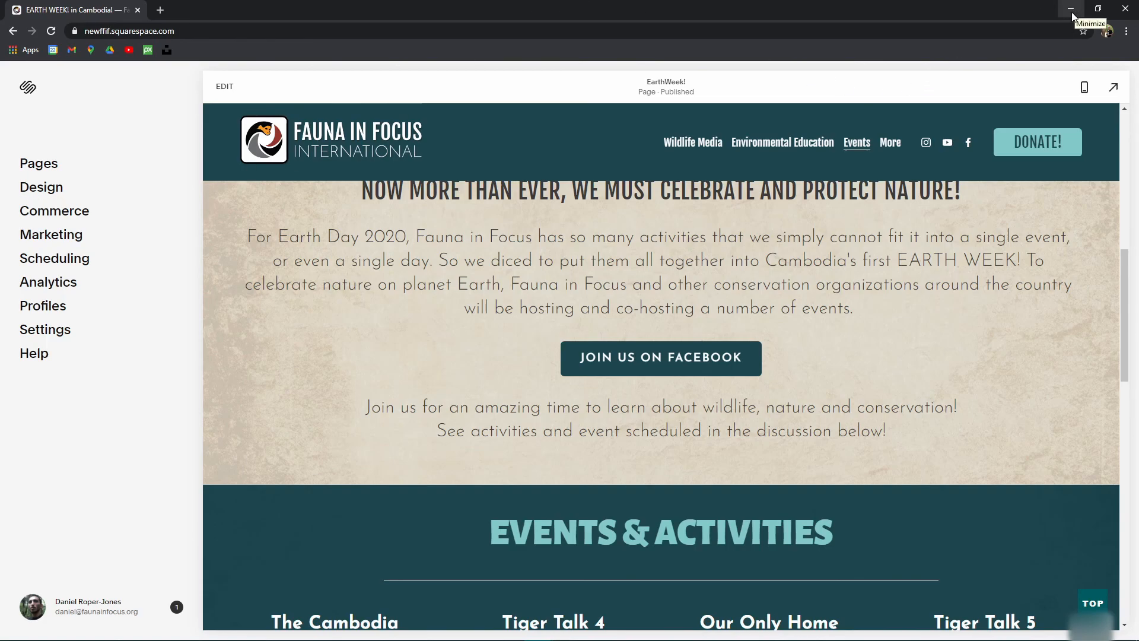
pyautogui.moveTo(634, 639)
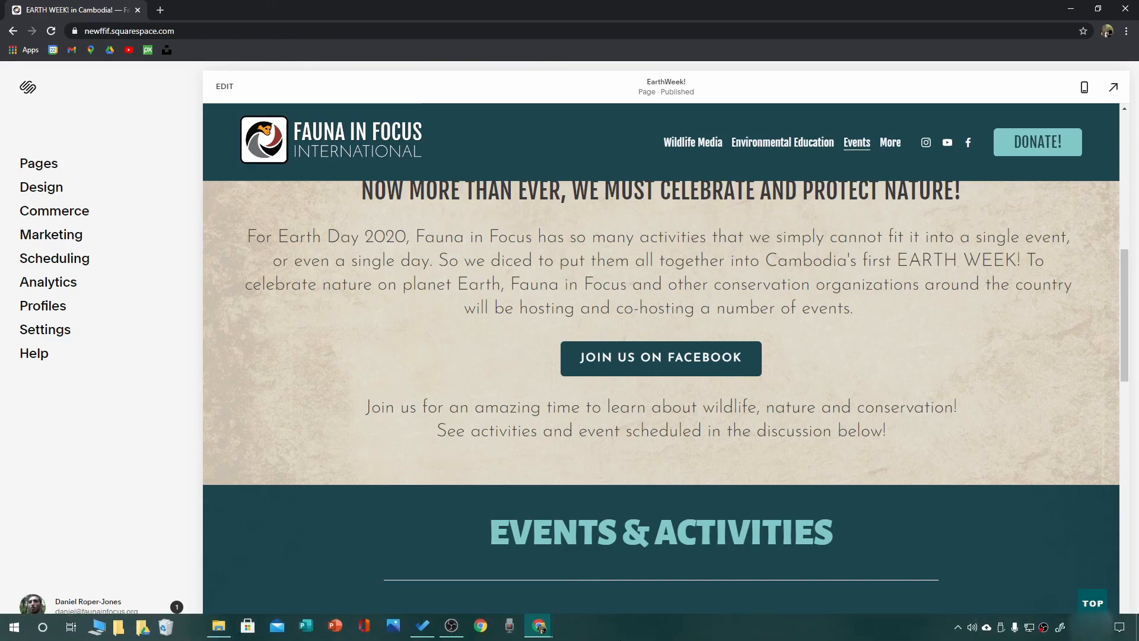